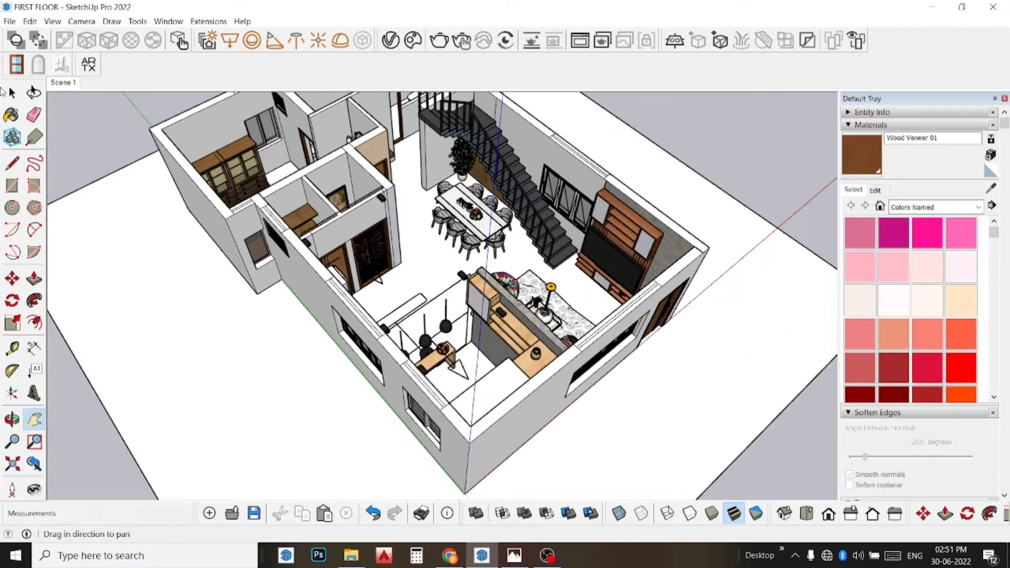
- Open the outer wall group and draw an edge along its top to the wall corner
click(304, 277)
double_click(304, 278)
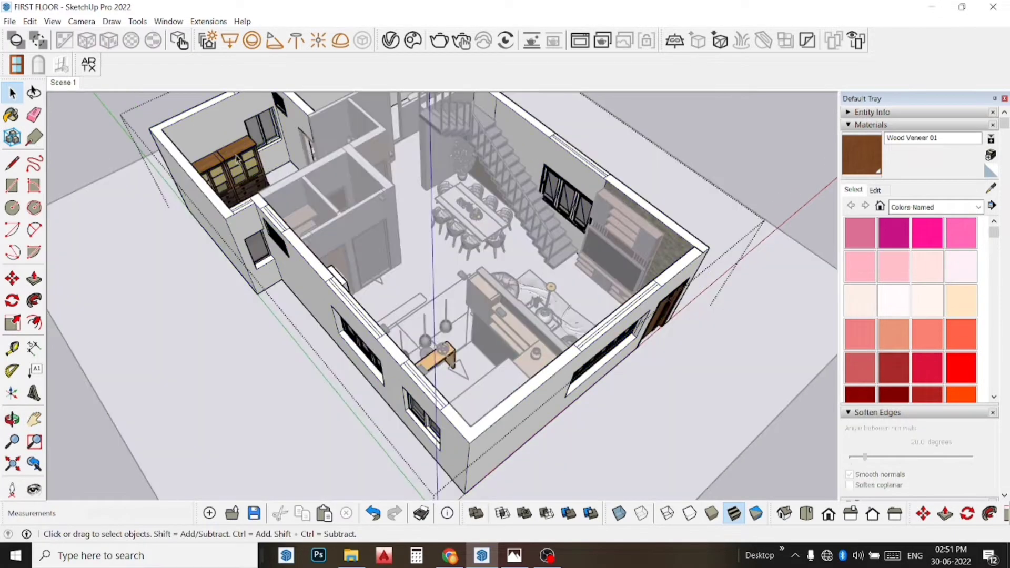
scroll(255, 232, up, 3)
scroll(256, 232, up, 3)
scroll(256, 232, up, 2)
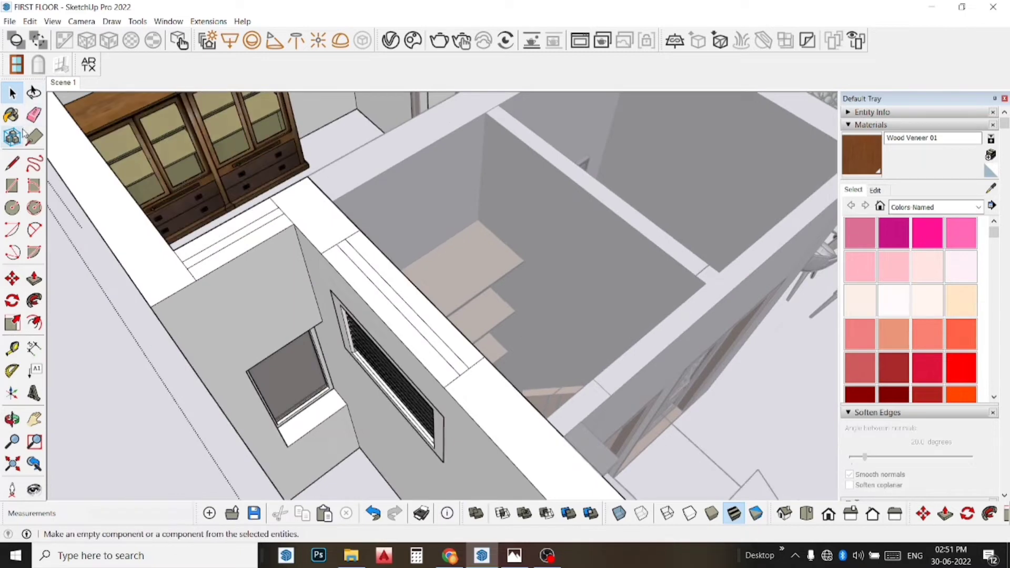
scroll(260, 226, up, 2)
click(312, 220)
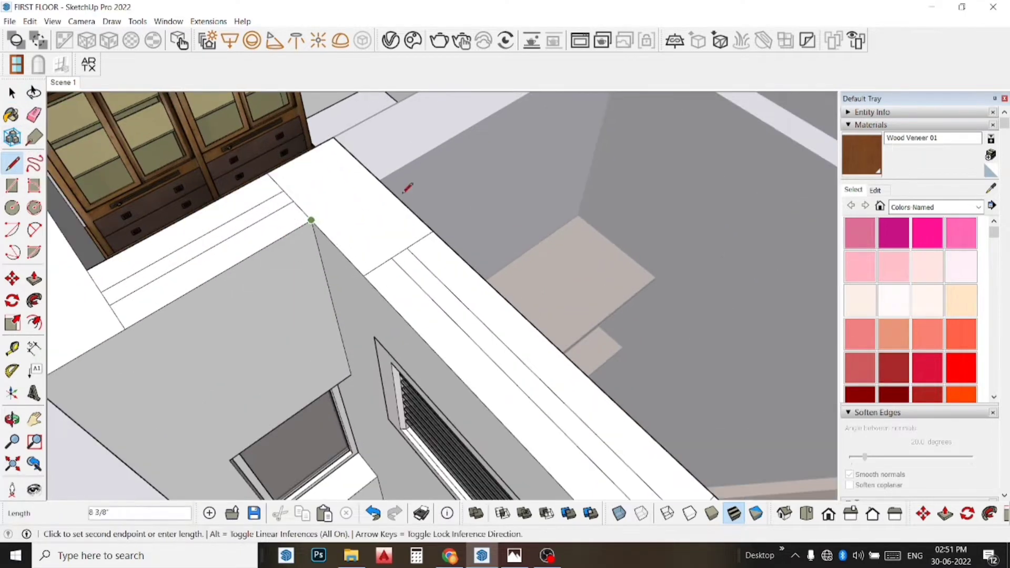
click(380, 181)
- Orbit to face the louvred vent and select it
scroll(376, 183, down, 3)
scroll(368, 188, up, 1)
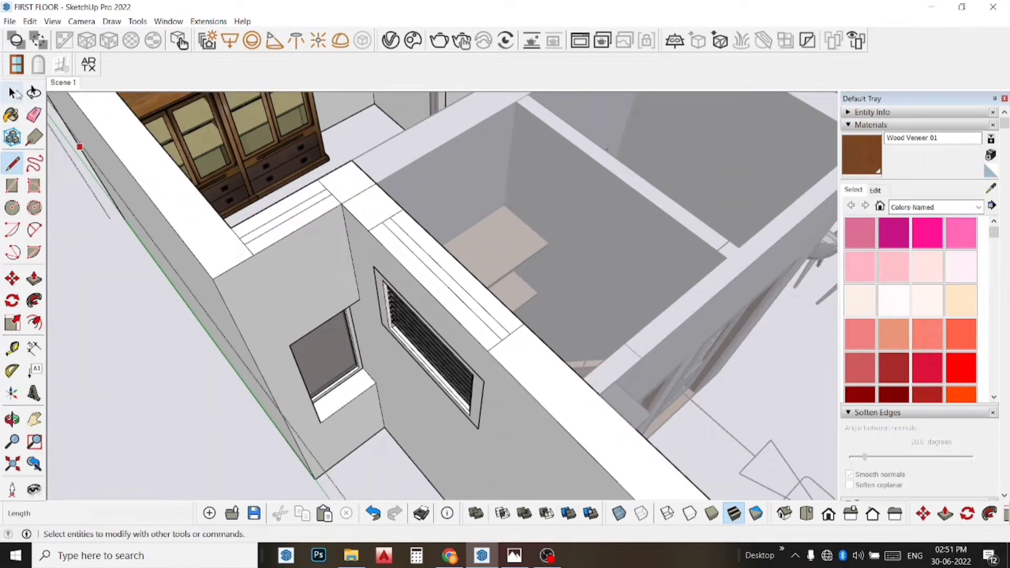
middle_drag(441, 408, 439, 334)
click(438, 328)
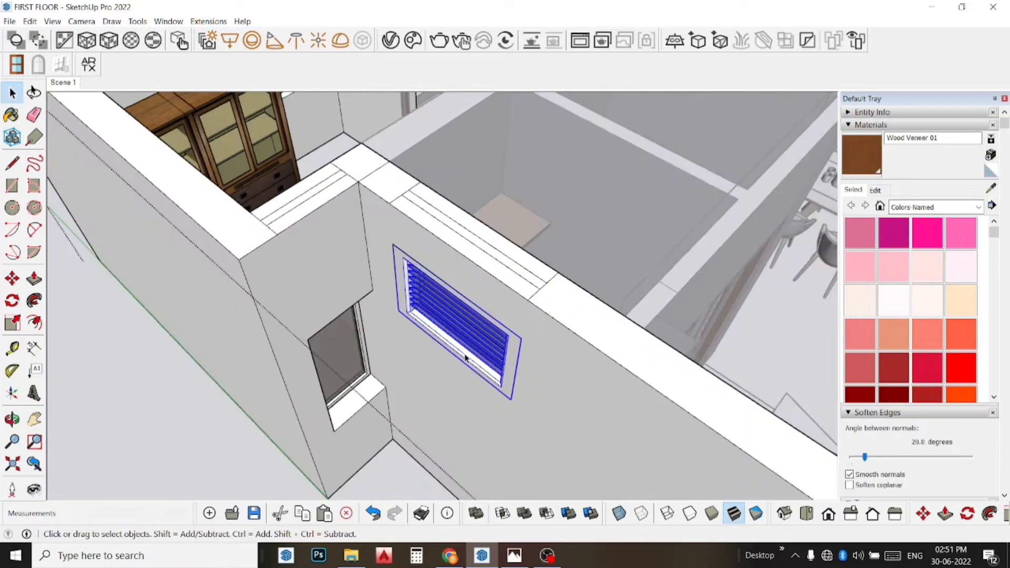
- Delete the selected louvred vent, leaving a plain opening in the wall
key(Delete)
scroll(438, 329, down, 2)
scroll(408, 316, down, 1)
scroll(476, 367, up, 1)
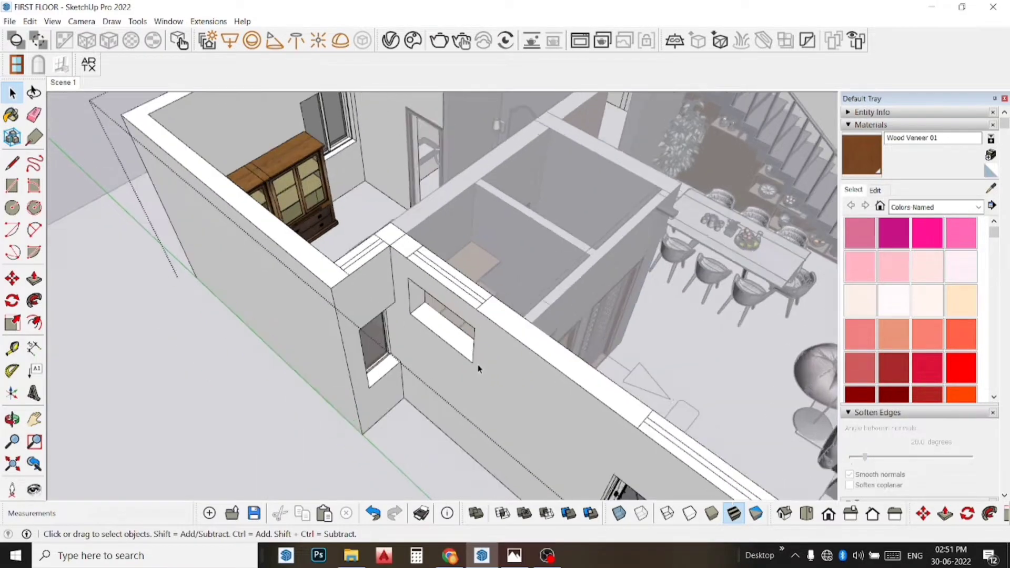
mouse_move(475, 367)
middle_down()
mouse_move(471, 332)
mouse_move(485, 343)
middle_up()
scroll(472, 332, down, 2)
scroll(514, 343, up, 1)
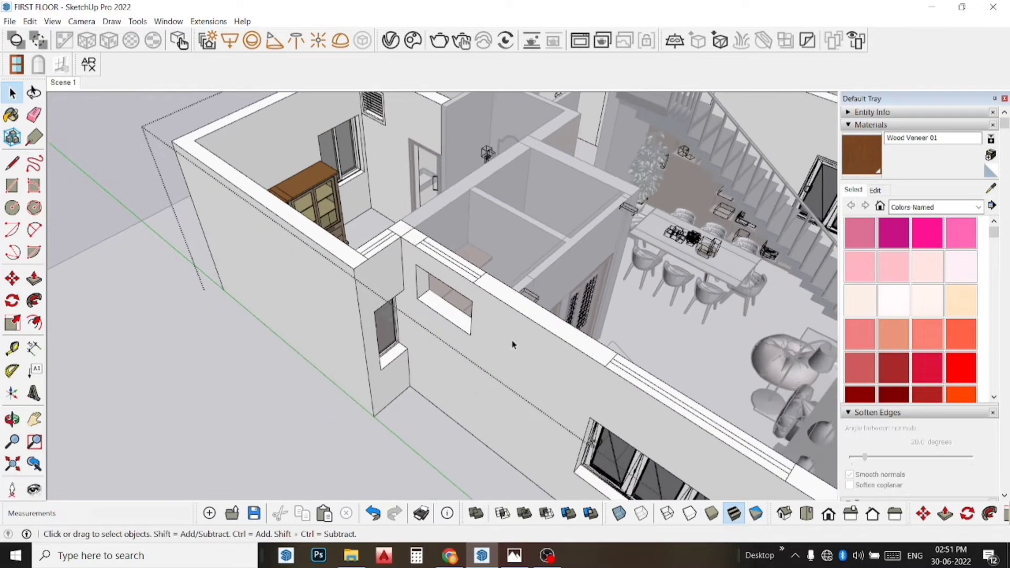
scroll(316, 284, up, 1)
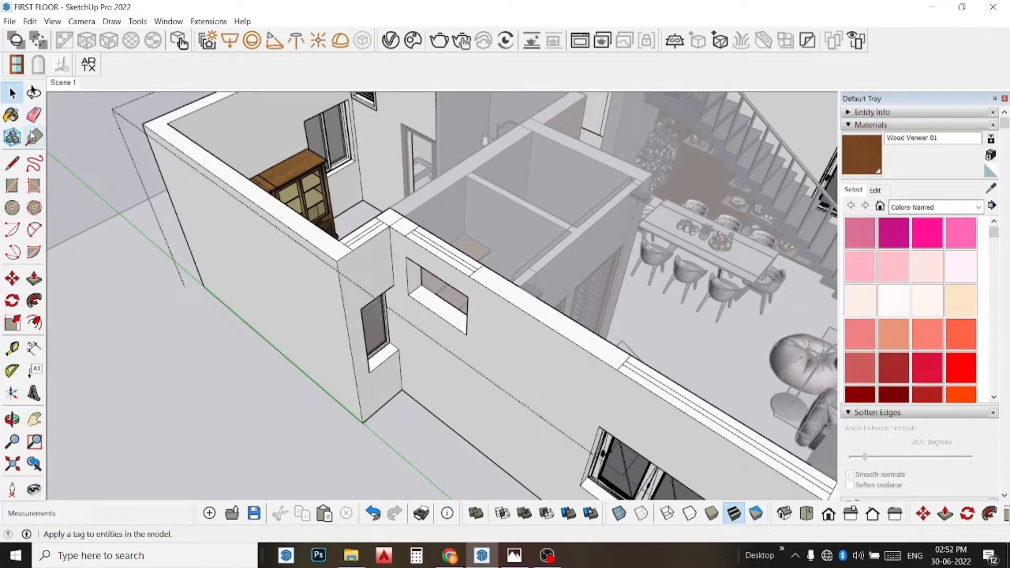
- Erase the stray edge on the wall top
scroll(513, 236, up, 2)
scroll(400, 224, up, 2)
scroll(415, 230, up, 2)
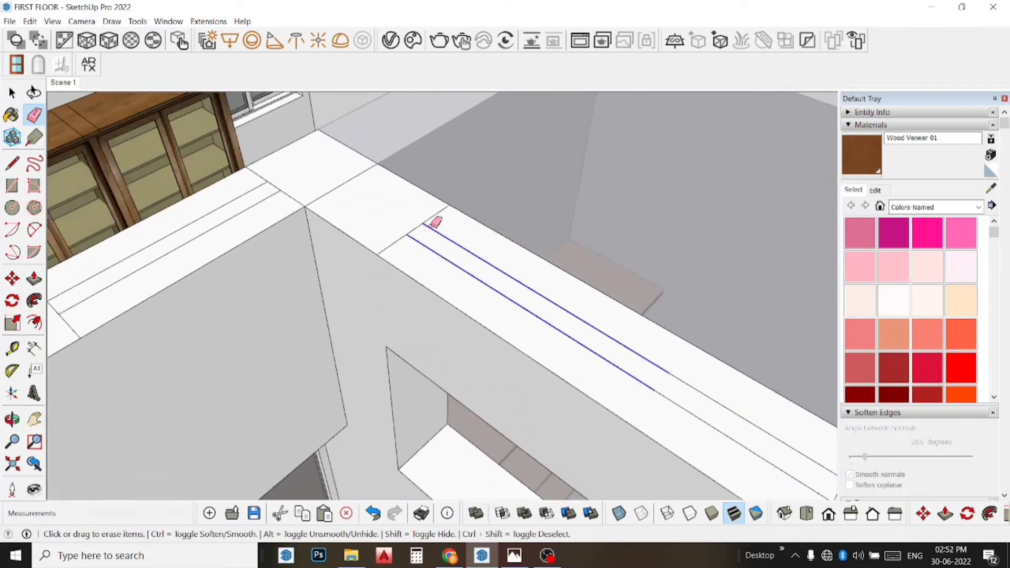
mouse_move(570, 314)
middle_down()
mouse_move(565, 293)
mouse_move(711, 396)
middle_up()
click(708, 395)
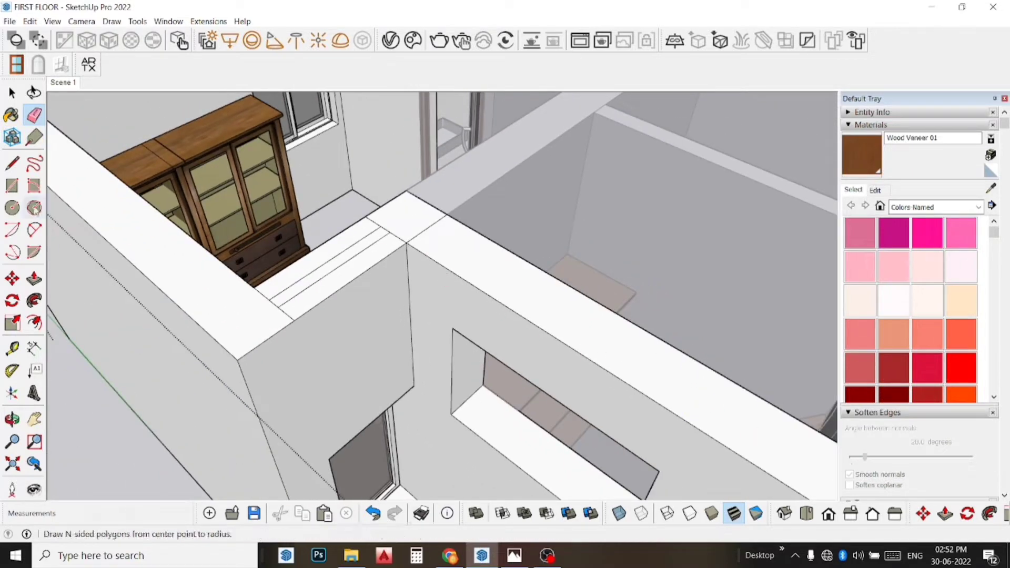
- Split off a small wall-top face with an edge and push it down 6'
click(12, 163)
click(447, 266)
click(484, 239)
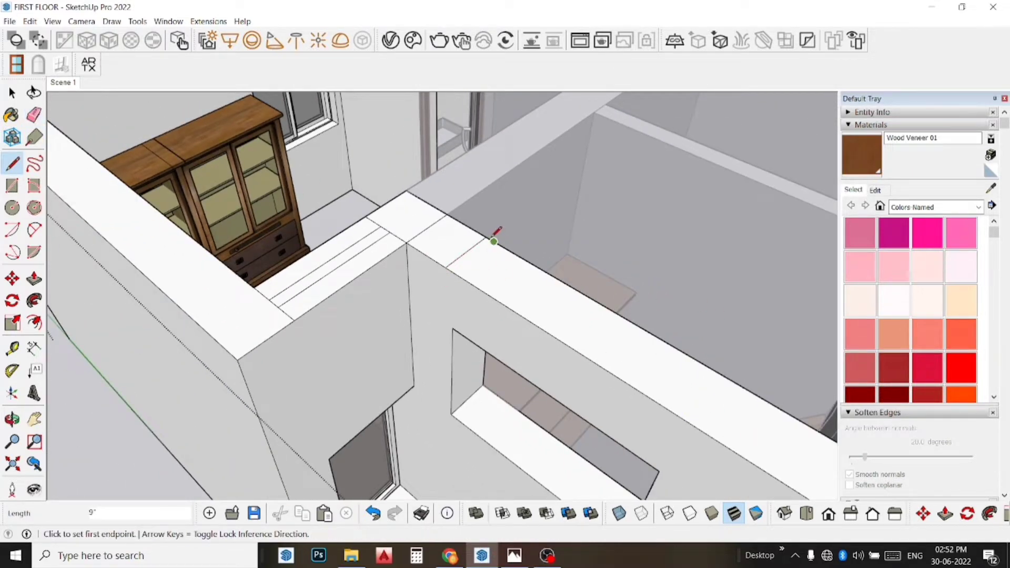
click(34, 279)
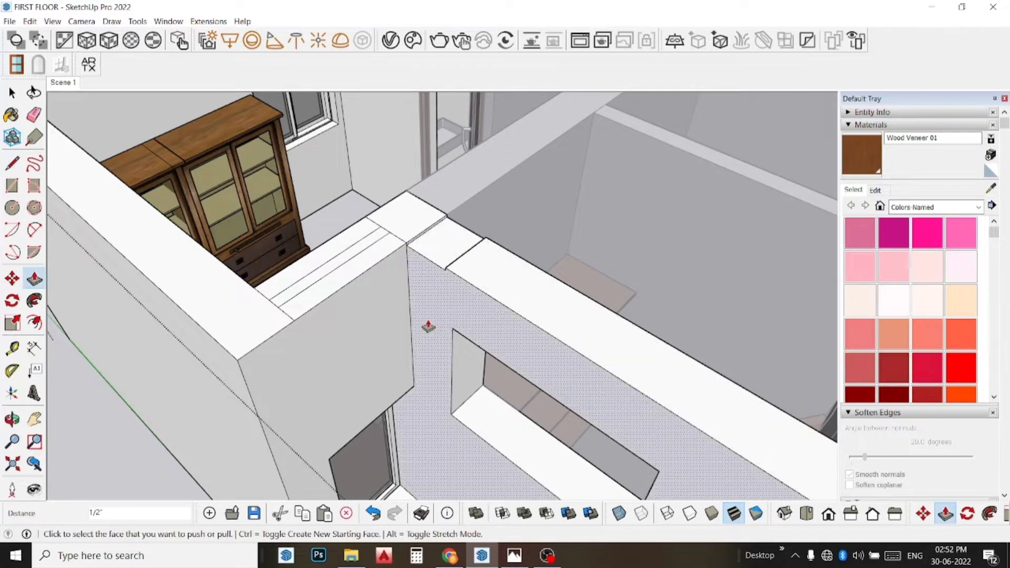
click(436, 254)
key(Escape)
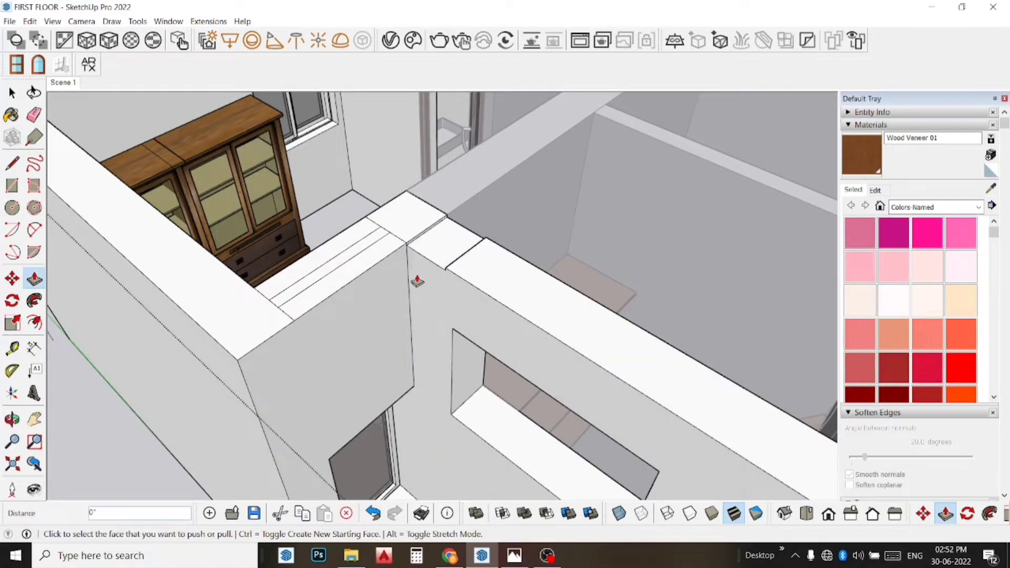
click(436, 249)
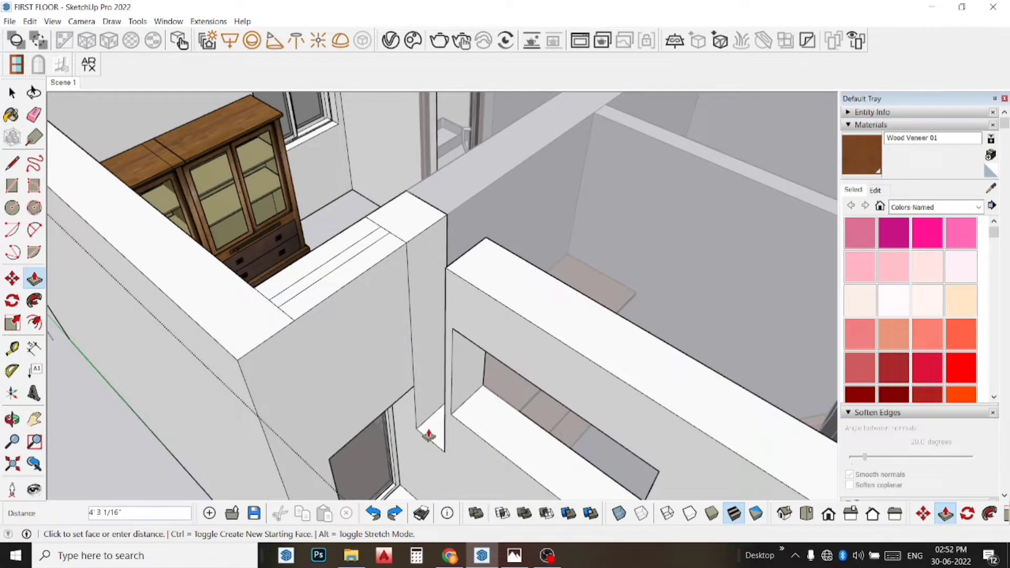
text(6')
key(Return)
- Take a Tape Measure reading from the wall base, then orbit to look down on the rooms
scroll(378, 380, down, 3)
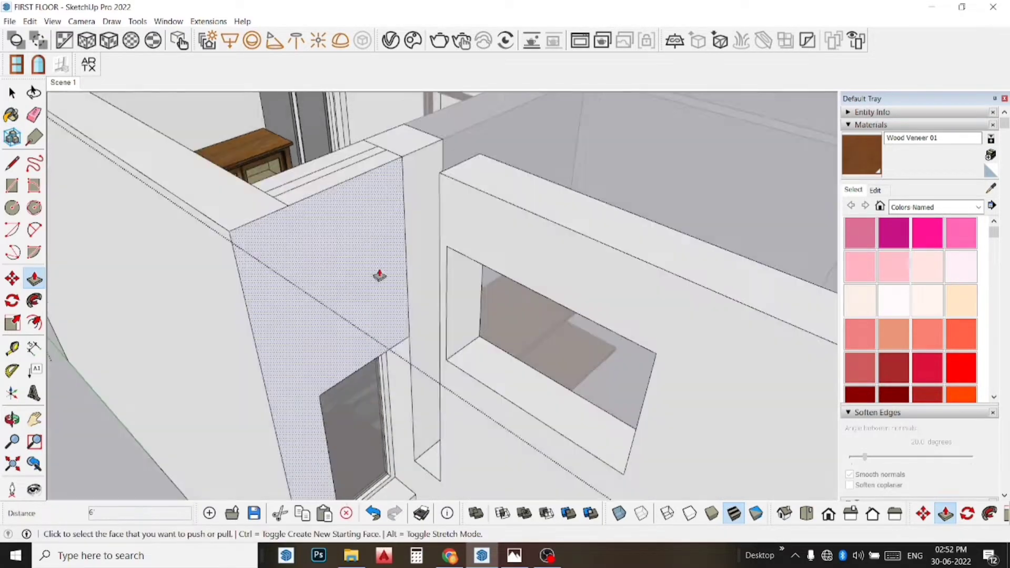
scroll(379, 380, down, 3)
scroll(380, 379, down, 3)
scroll(414, 379, down, 2)
scroll(414, 378, up, 3)
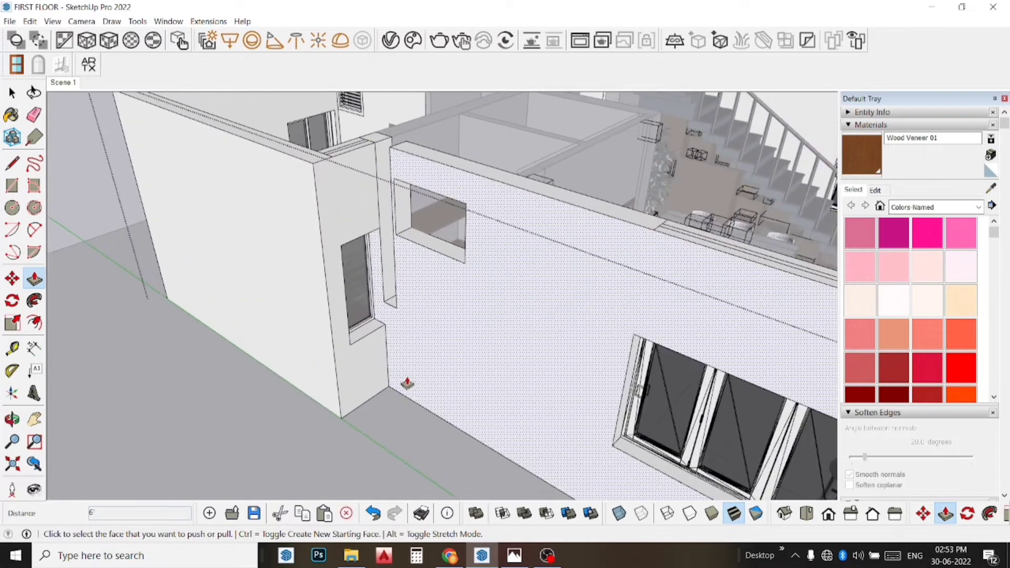
scroll(402, 383, up, 2)
click(12, 349)
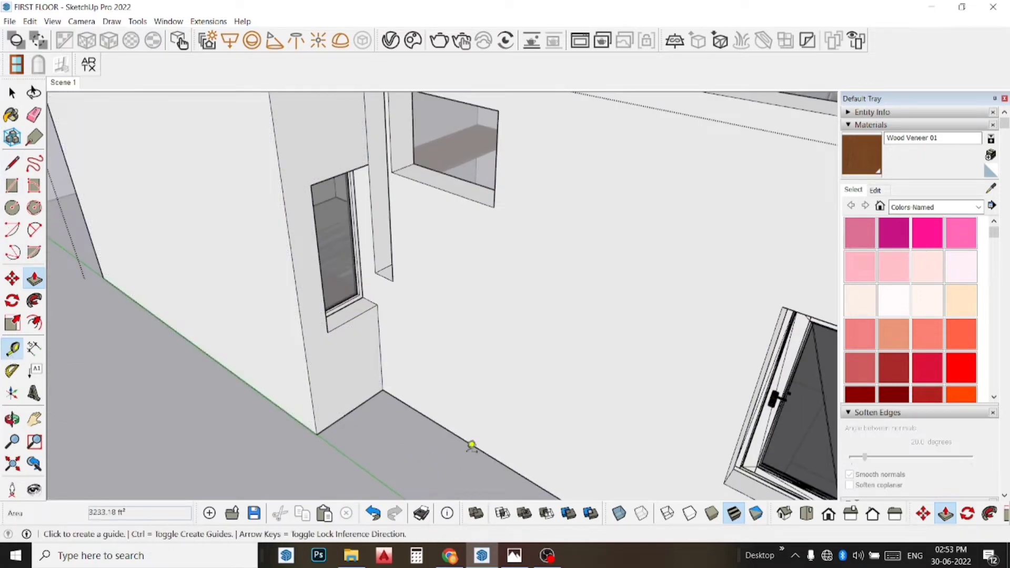
click(393, 281)
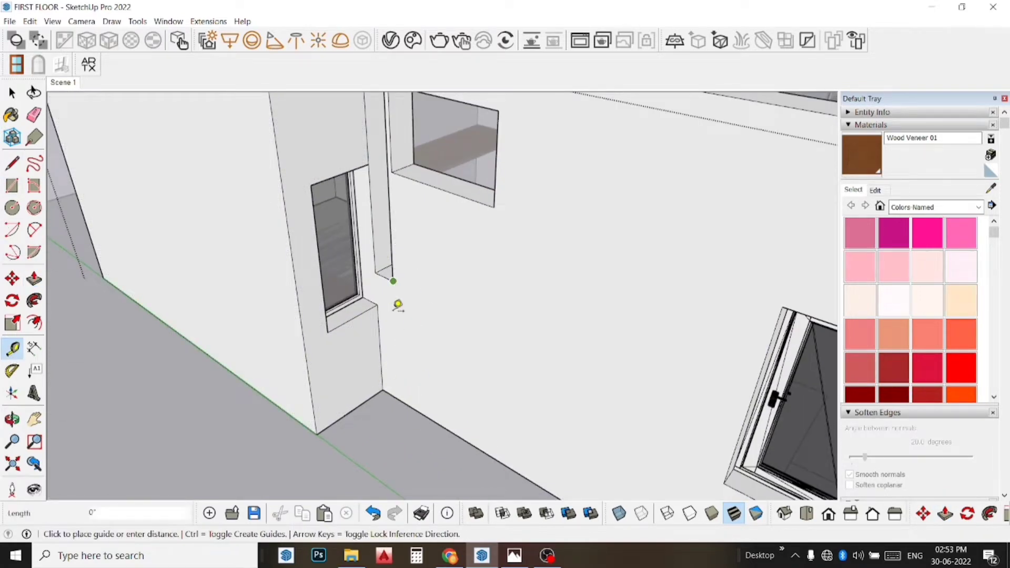
key(space)
mouse_move(422, 338)
middle_down()
mouse_move(435, 411)
mouse_move(514, 363)
mouse_move(251, 251)
middle_up()
key(p)
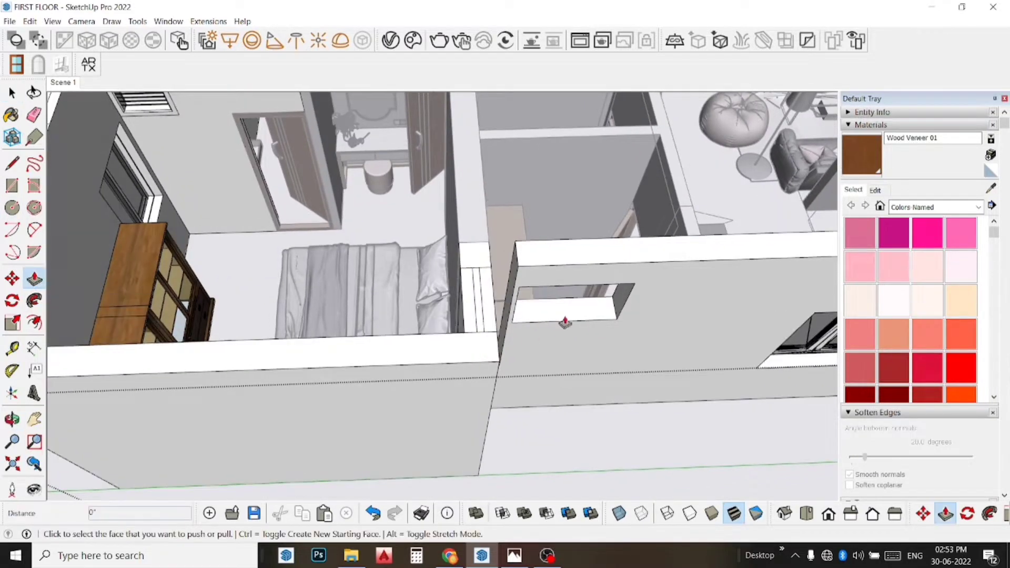
- Pull out the wall face above the opening and erase the resulting block
click(526, 277)
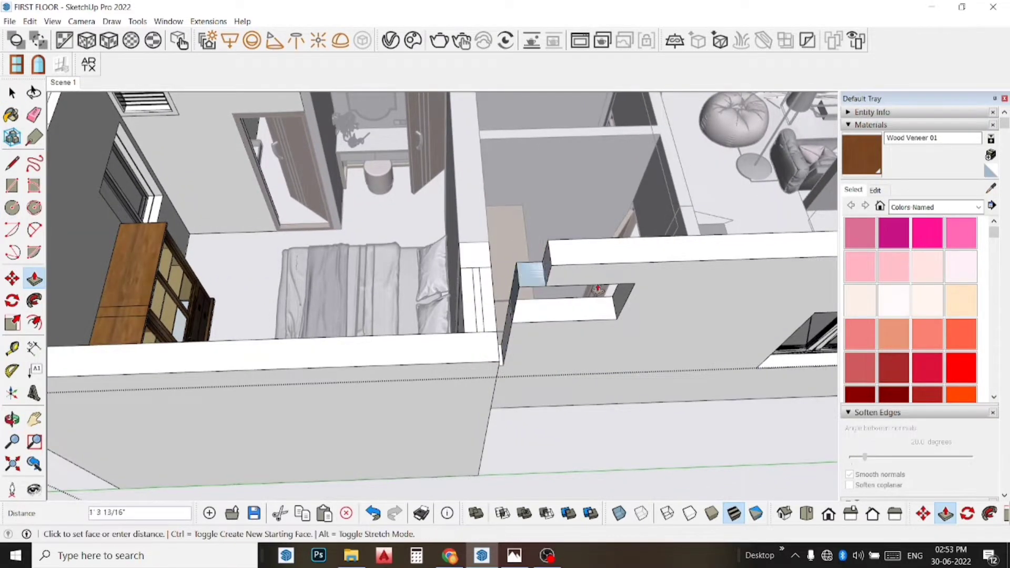
click(632, 301)
key(space)
click(34, 114)
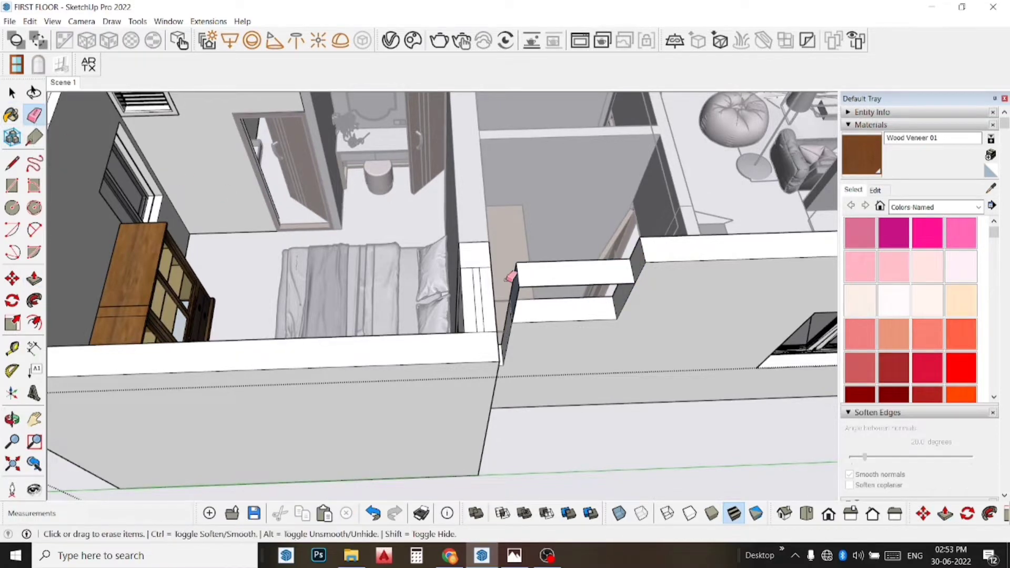
drag(522, 259, 523, 279)
- Test raising the low wall piece, then undo it and cancel a stray line
key(p)
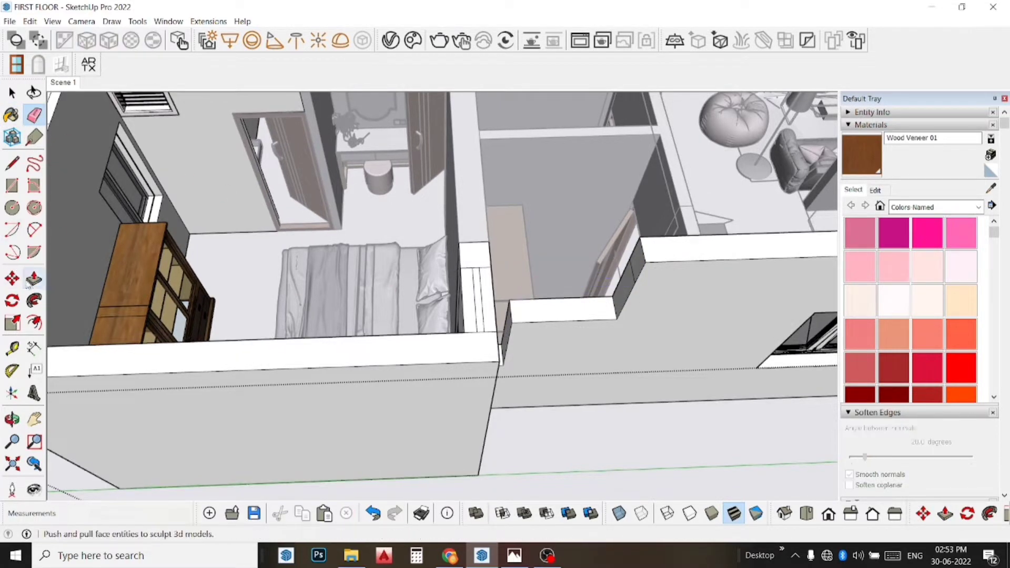
click(582, 315)
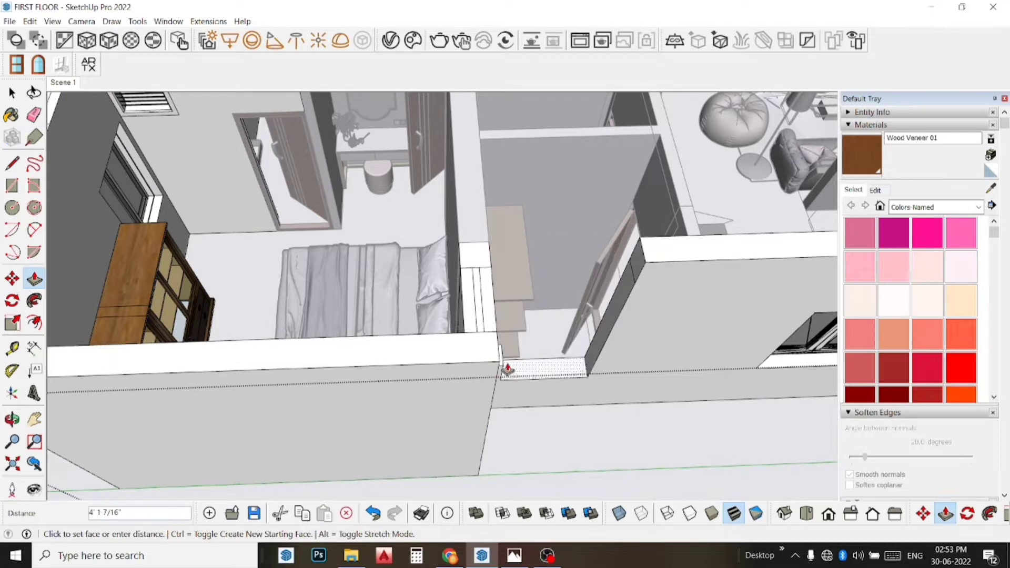
click(503, 367)
text(3')
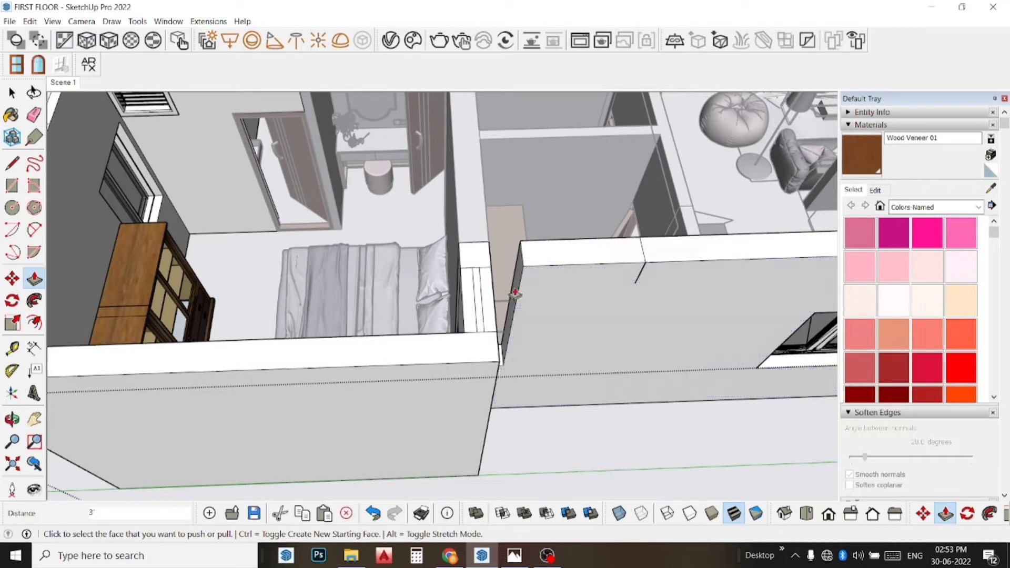
key(ctrl+z)
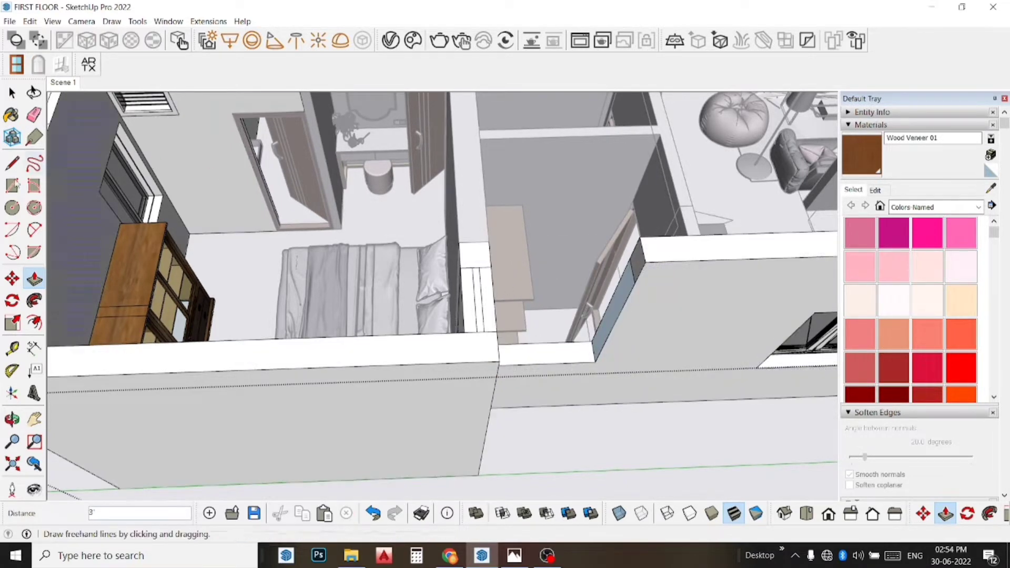
click(11, 163)
click(595, 361)
key(Escape)
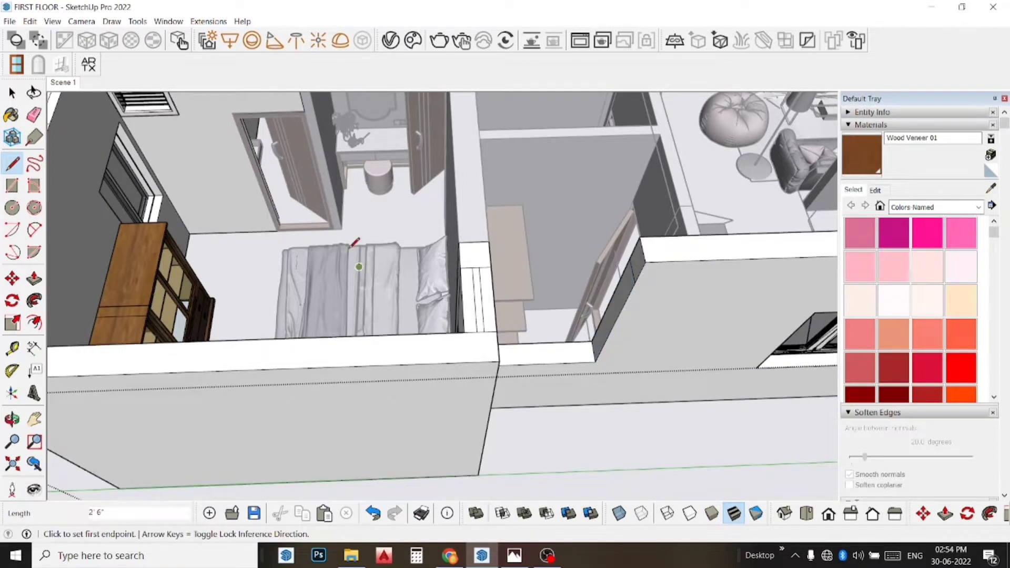
- Zoom and orbit the model to a new viewing angle
key(e)
scroll(650, 247, up, 2)
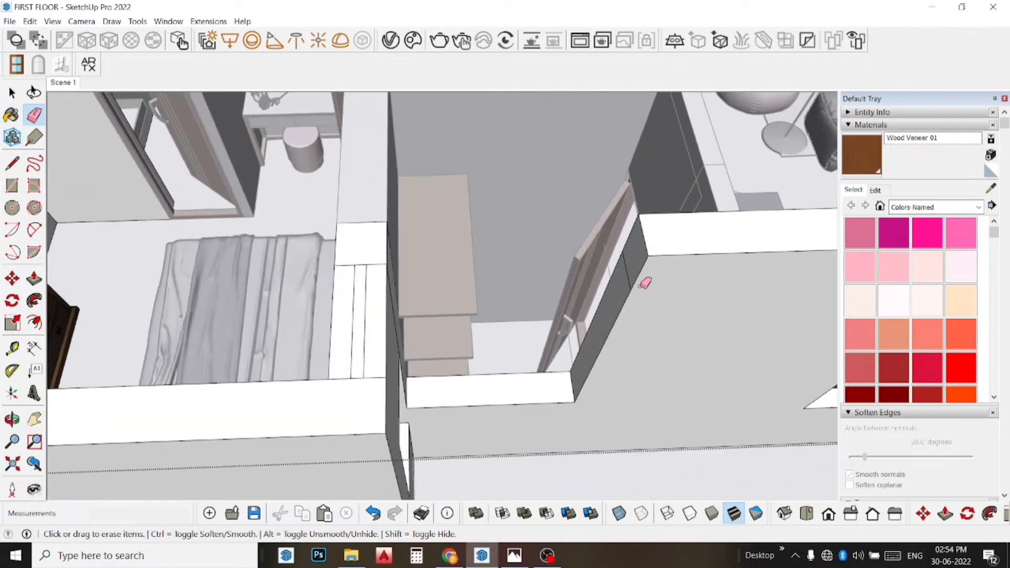
scroll(643, 282, up, 2)
scroll(632, 275, up, 2)
scroll(631, 280, down, 3)
scroll(636, 287, down, 3)
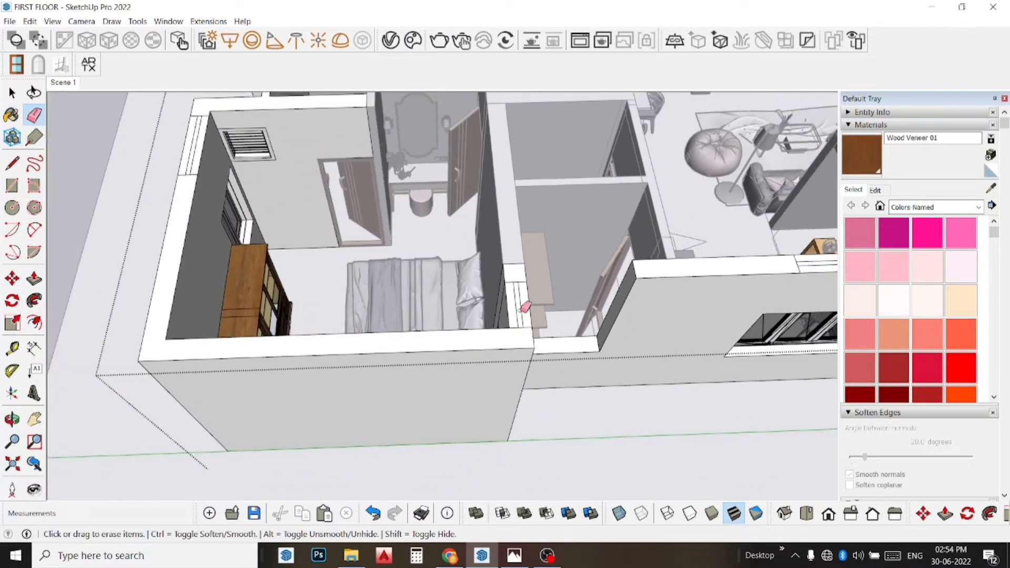
key(h)
mouse_move(396, 366)
middle_down()
mouse_move(273, 316)
mouse_move(300, 352)
mouse_move(424, 273)
mouse_move(503, 319)
mouse_move(463, 332)
middle_up()
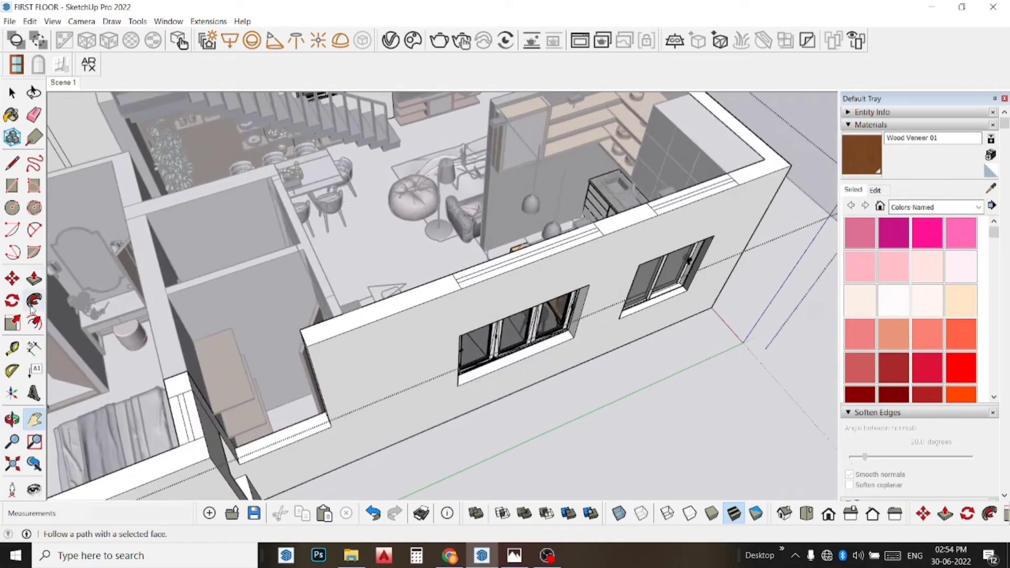
- Push/Pull the front wall's end face by 4 to expose the wooden cabinet
click(35, 279)
mouse_move(349, 421)
middle_down()
mouse_move(384, 368)
mouse_move(410, 369)
middle_up()
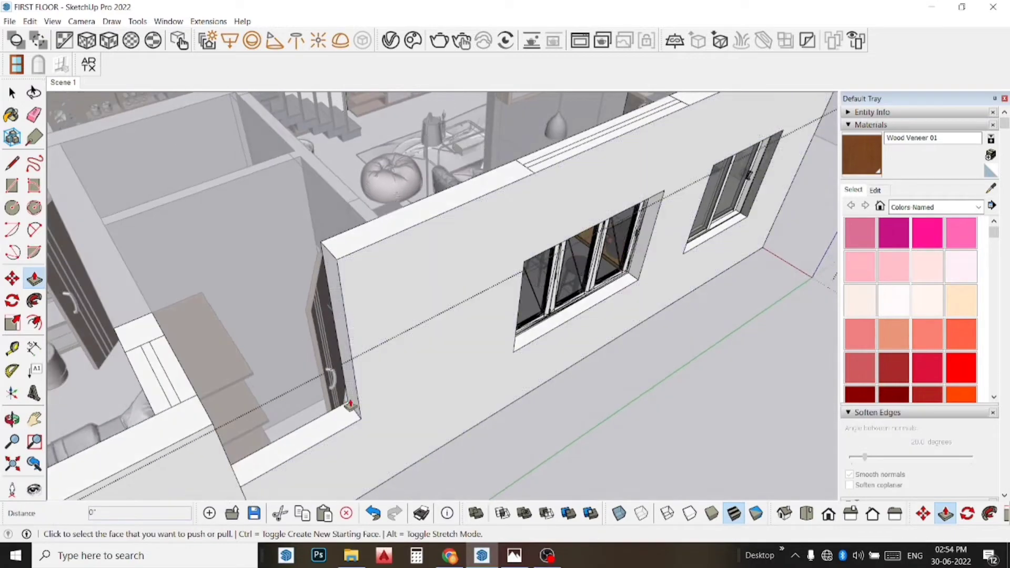
click(410, 368)
key(Escape)
click(384, 332)
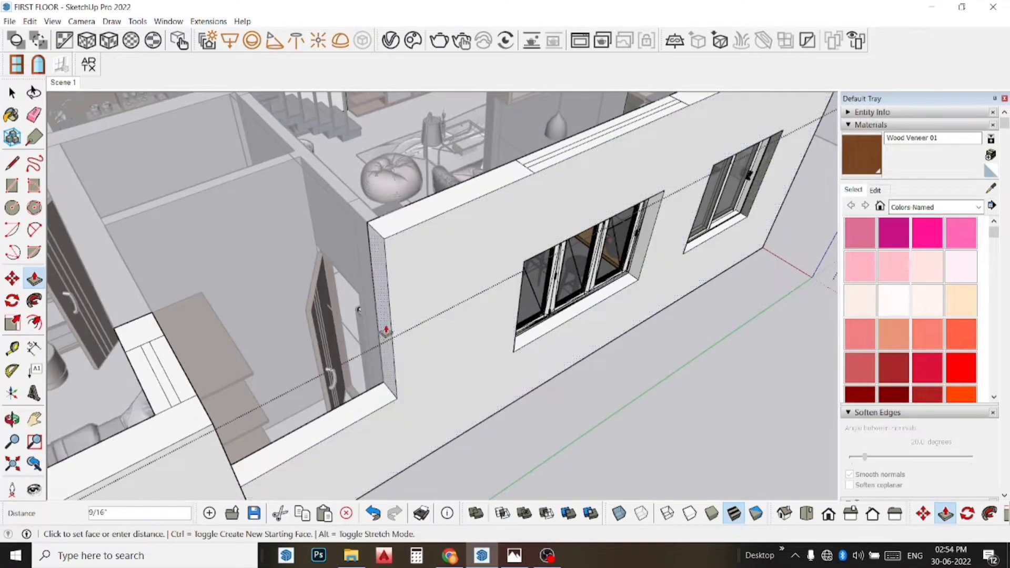
text(4)
key(Return)
click(403, 302)
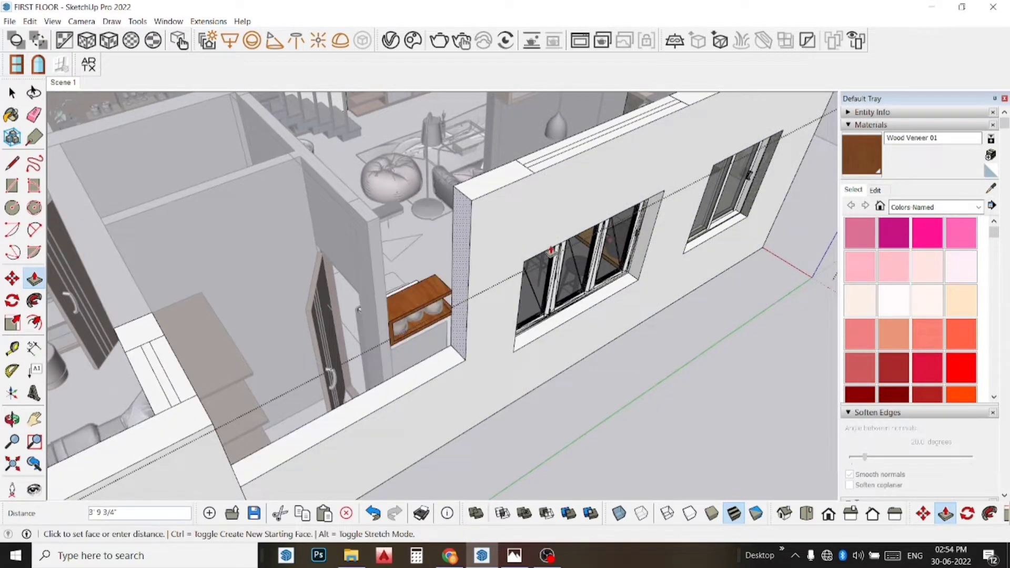
middle_drag(620, 210, 448, 291)
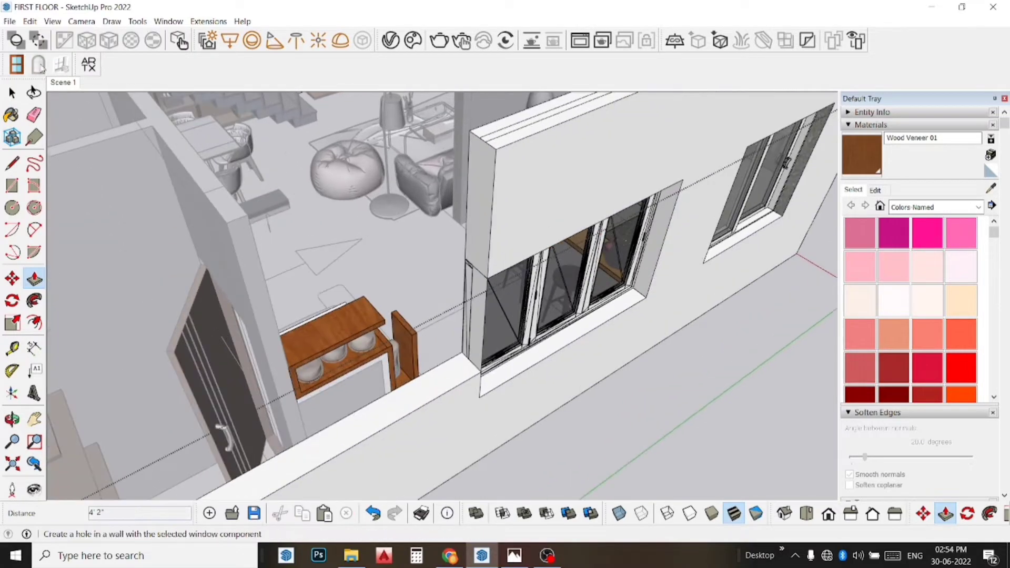
click(34, 114)
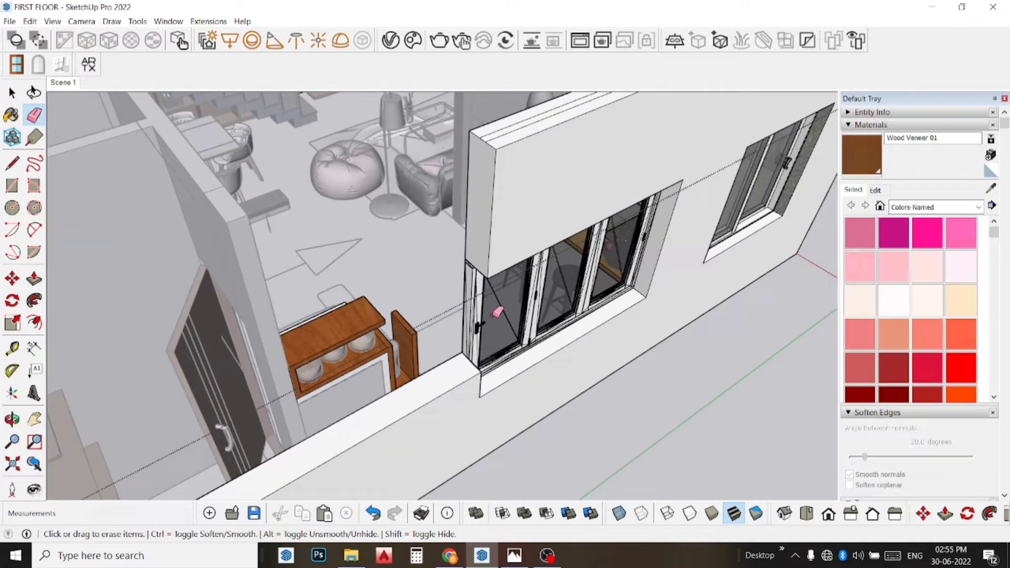
drag(497, 289, 290, 193)
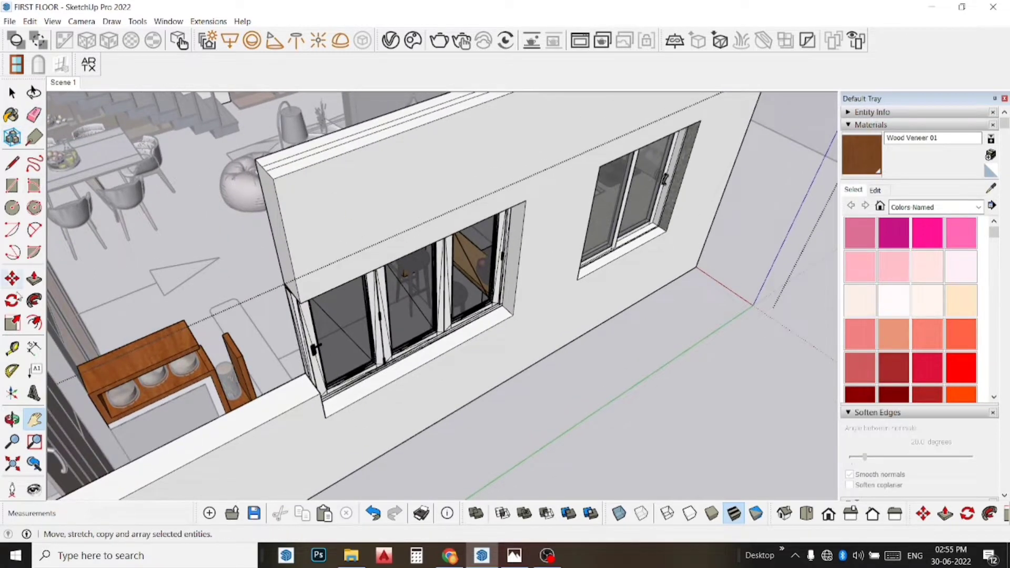
- Push the wall's left end face in 6'
click(33, 279)
click(289, 270)
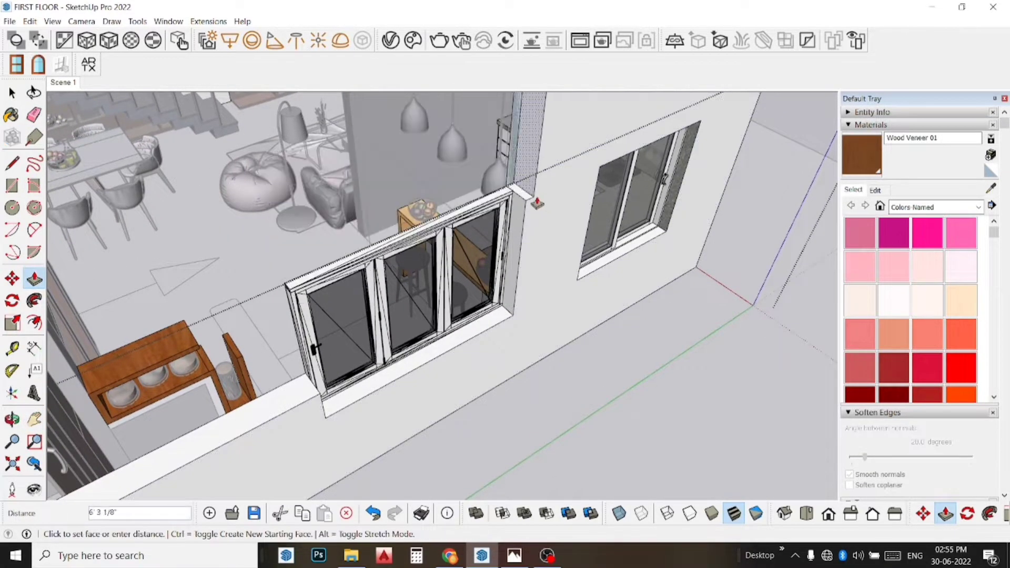
text(6')
key(Return)
scroll(526, 226, down, 2)
scroll(551, 244, up, 1)
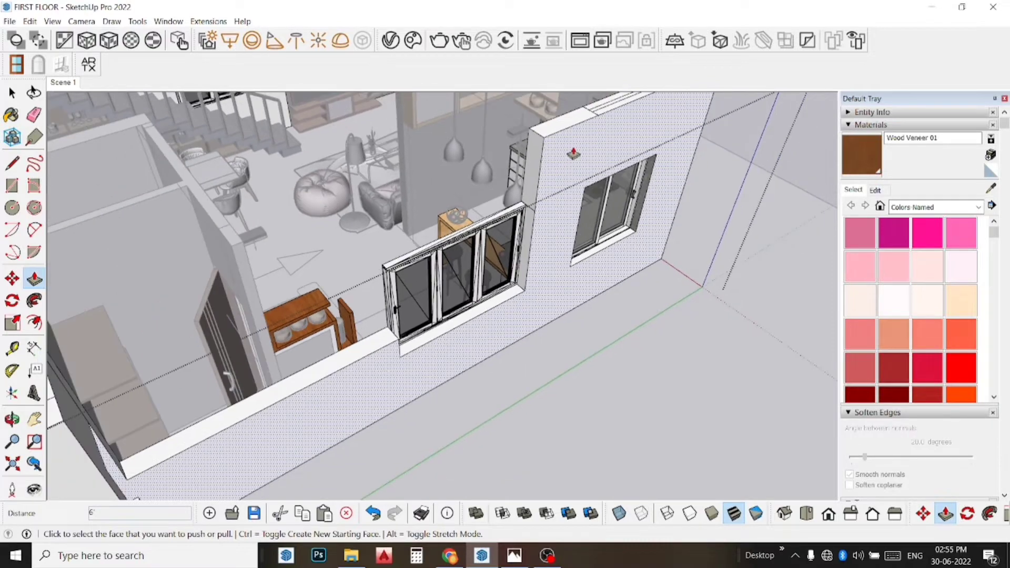
scroll(571, 151, up, 1)
scroll(571, 151, up, 1)
key(space)
- Draw a line beneath the folding window and erase the leftover edge
click(465, 277)
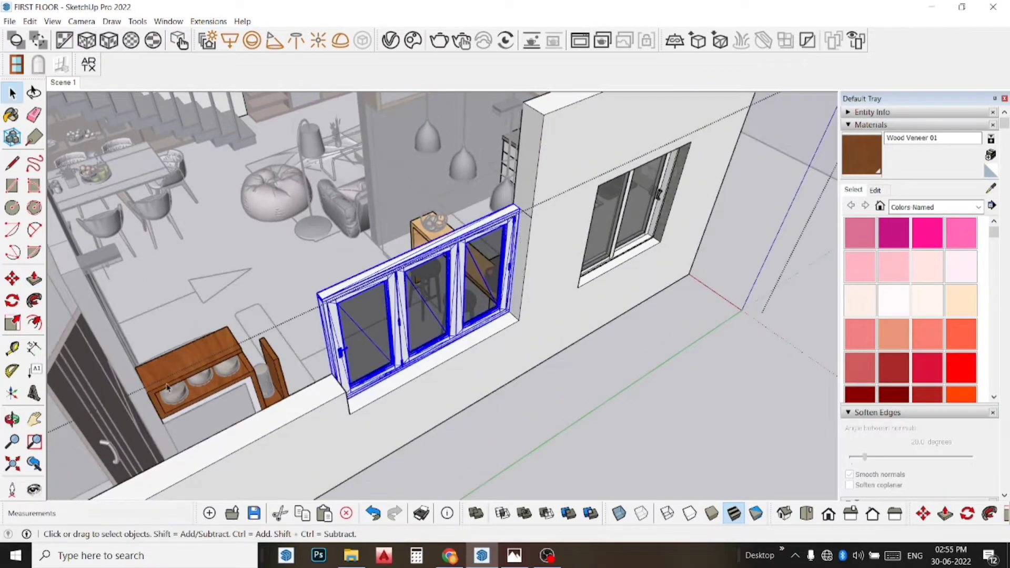
click(332, 399)
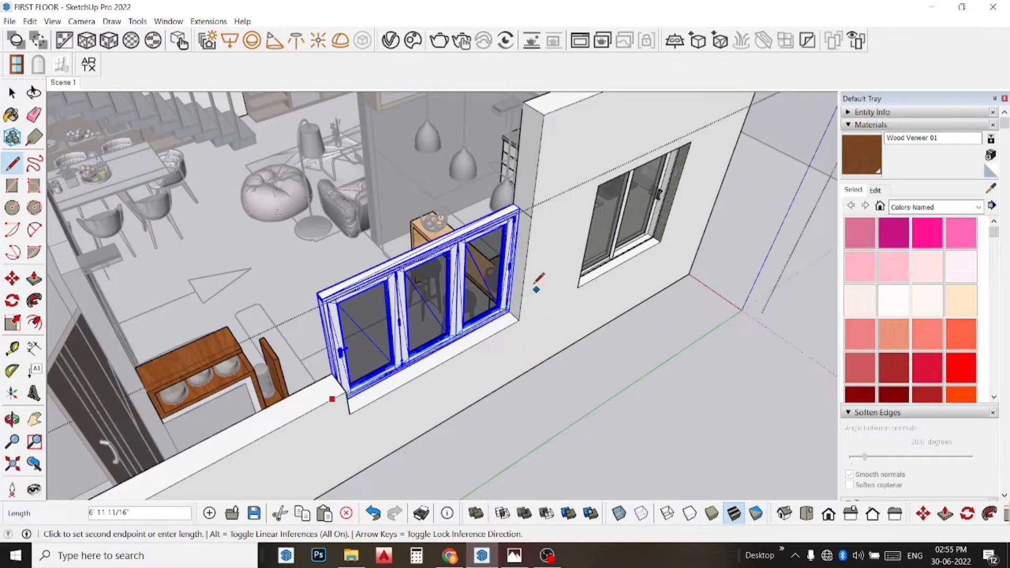
click(521, 296)
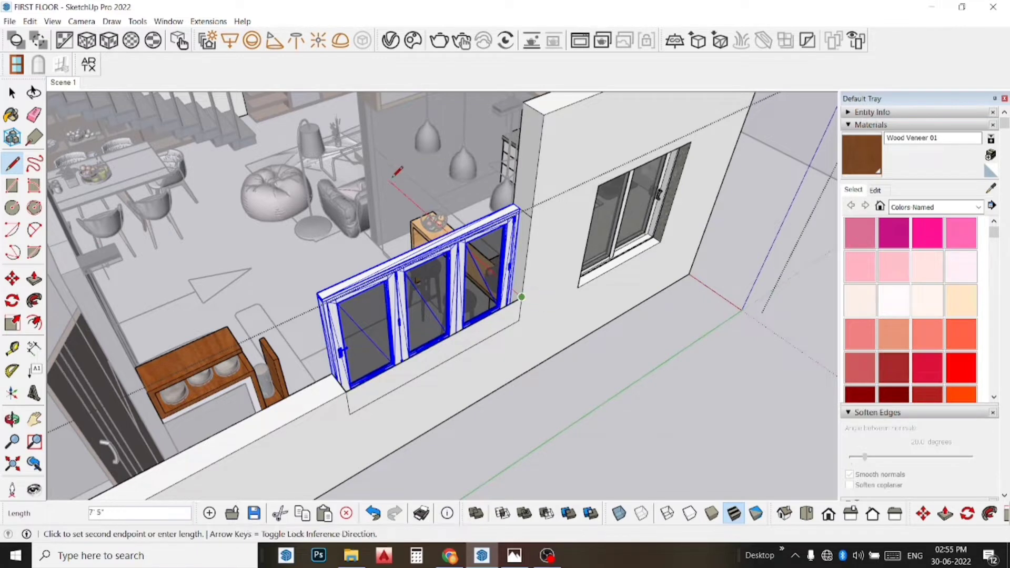
click(34, 115)
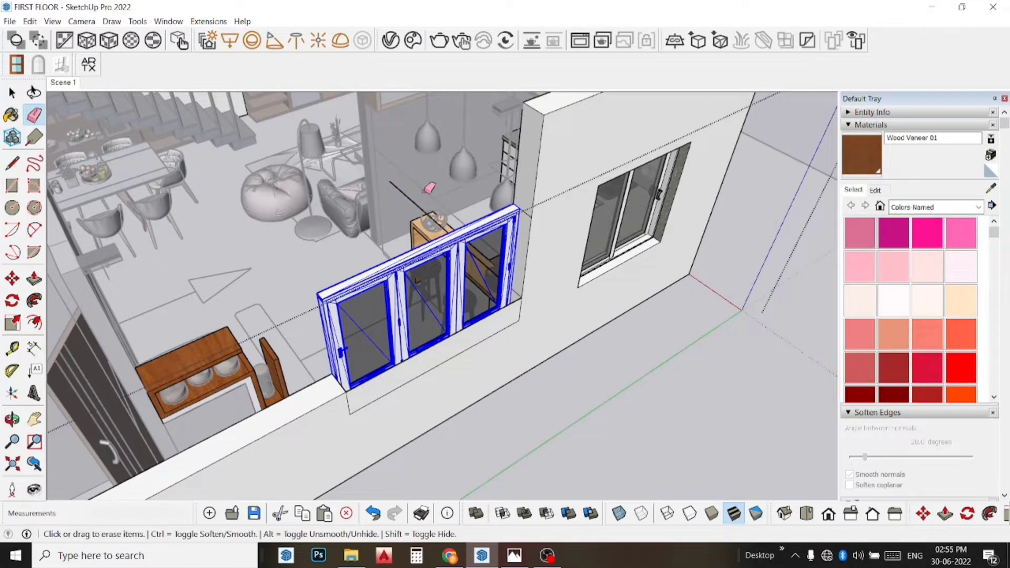
click(482, 319)
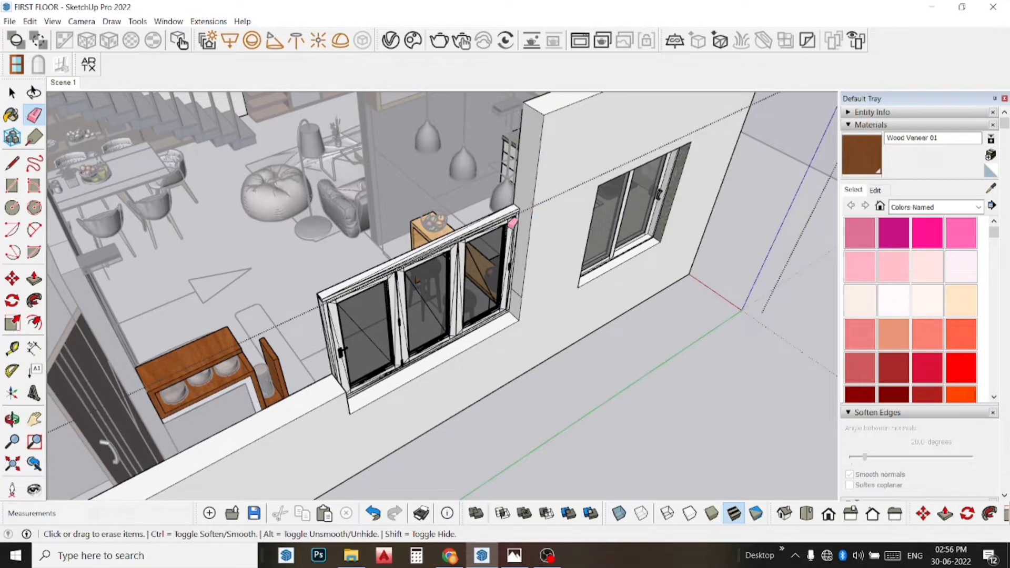
mouse_move(513, 224)
middle_down()
mouse_move(527, 195)
mouse_move(420, 290)
mouse_move(475, 177)
mouse_move(655, 162)
mouse_move(627, 198)
middle_up()
- Close the window opening with a line and clear the face hiding the sliding window
key(p)
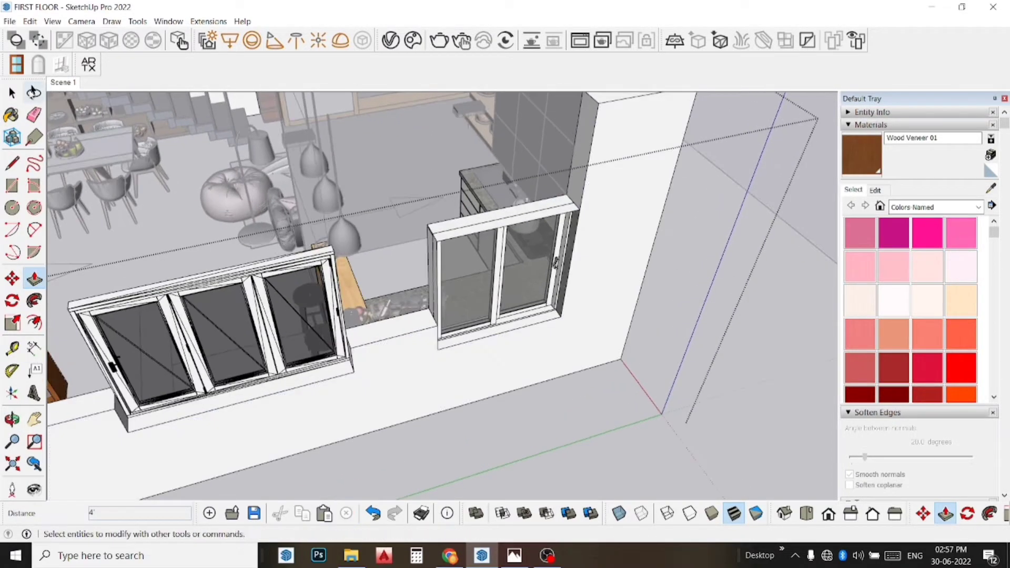
click(12, 163)
click(416, 330)
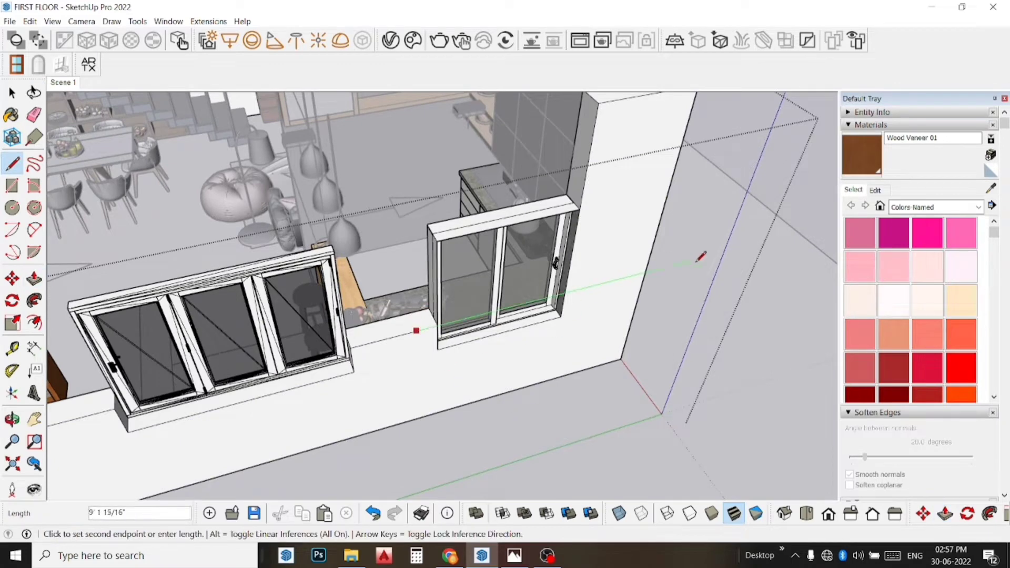
click(646, 271)
key(space)
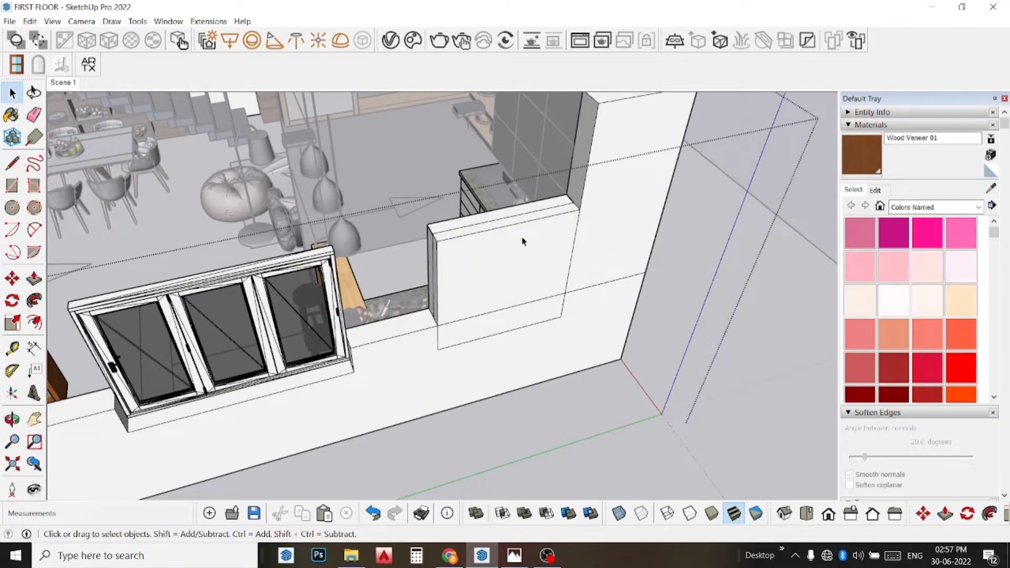
click(522, 241)
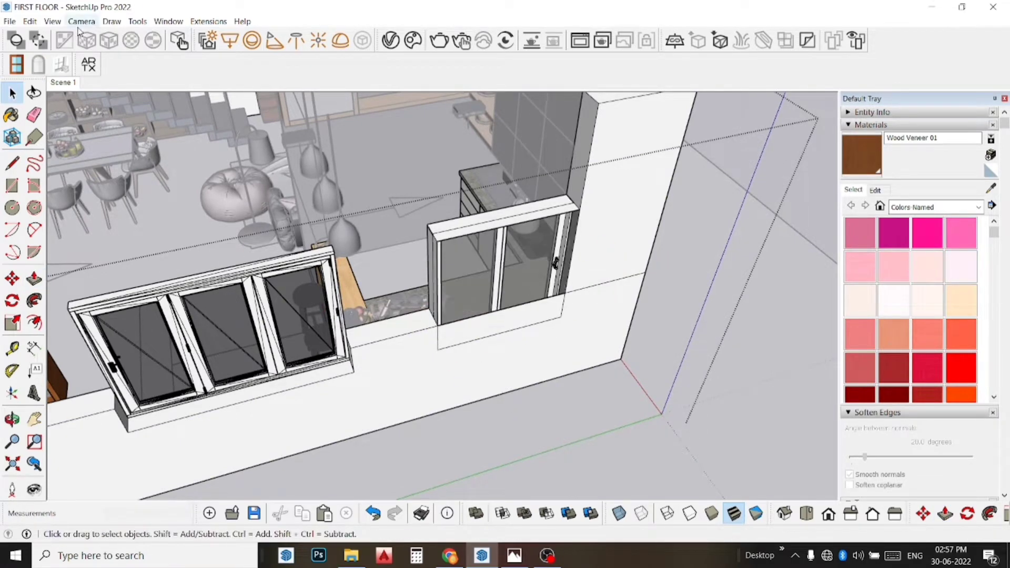
- Inspect the sliding window front up close, abandoning a line started at the wall edge
click(34, 115)
scroll(469, 319, up, 3)
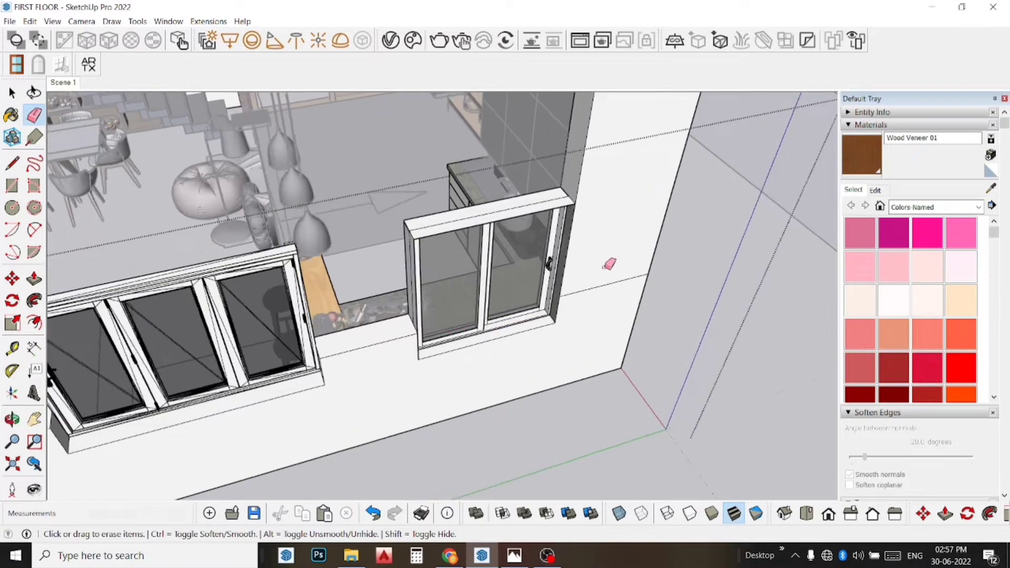
scroll(598, 266, up, 3)
middle_drag(598, 275, 620, 338)
scroll(620, 338, up, 2)
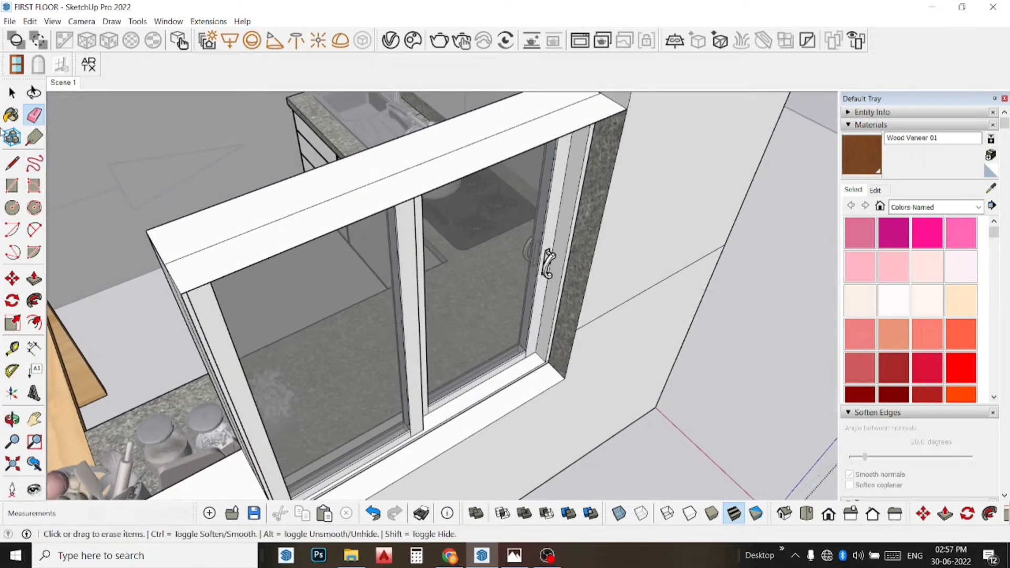
click(577, 330)
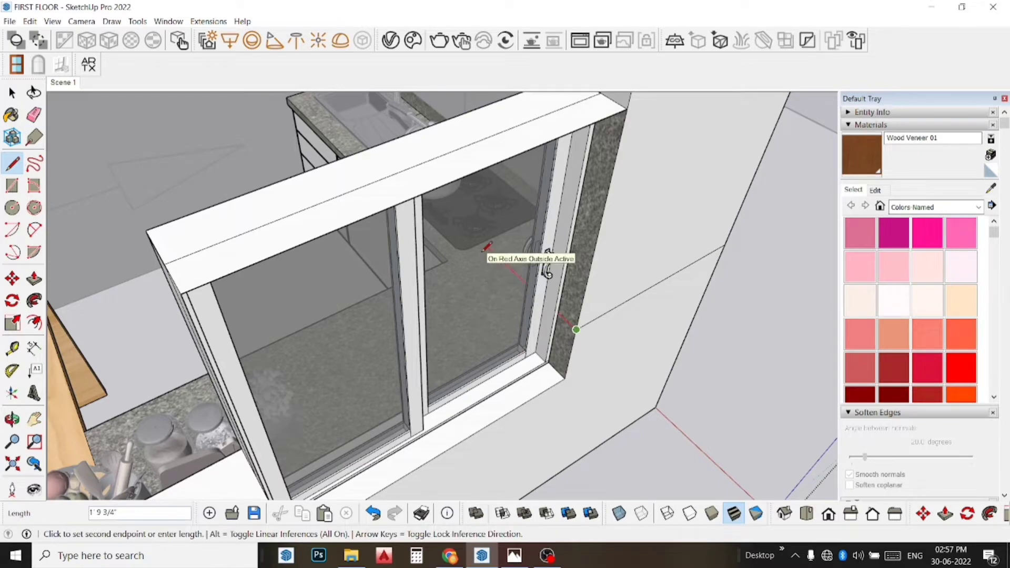
key(space)
key(e)
mouse_move(264, 187)
middle_down()
mouse_move(353, 301)
mouse_move(382, 249)
mouse_move(374, 309)
mouse_move(501, 255)
mouse_move(203, 194)
mouse_move(317, 286)
mouse_move(294, 294)
mouse_move(609, 334)
mouse_move(519, 209)
middle_up()
- Push the wall block's top faces down to parapet height beside the small window
click(34, 279)
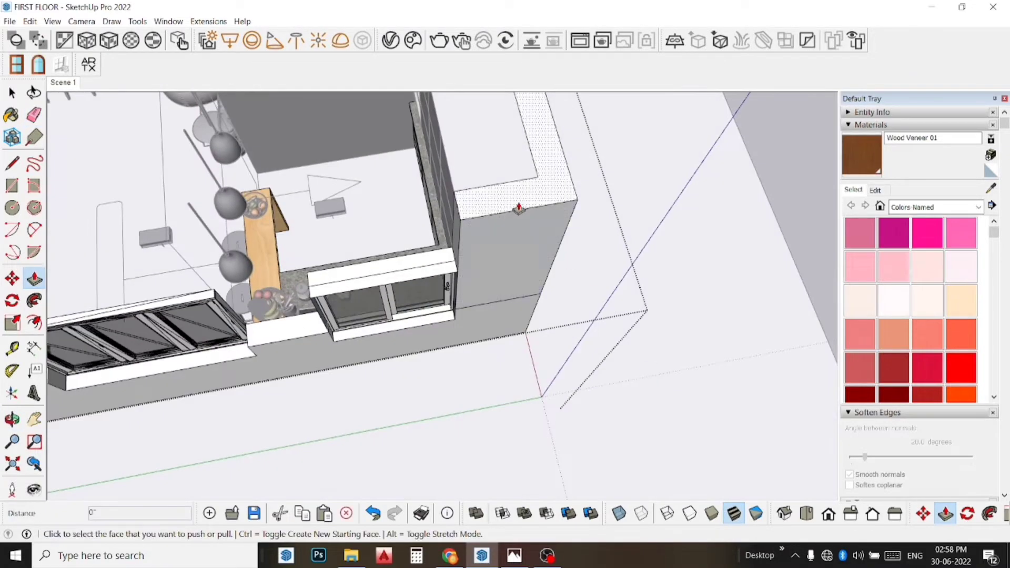
click(518, 209)
click(580, 228)
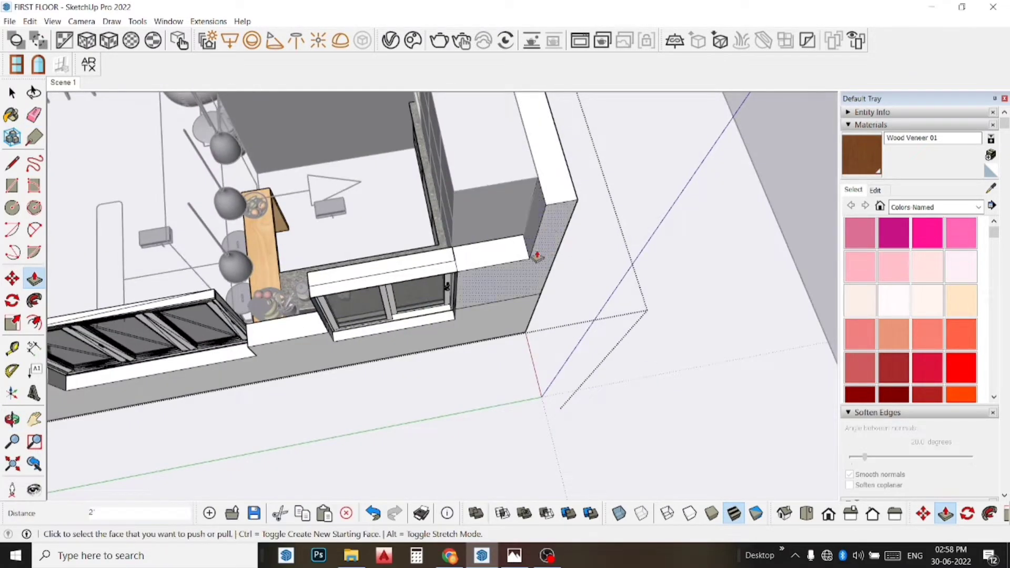
click(502, 255)
click(475, 309)
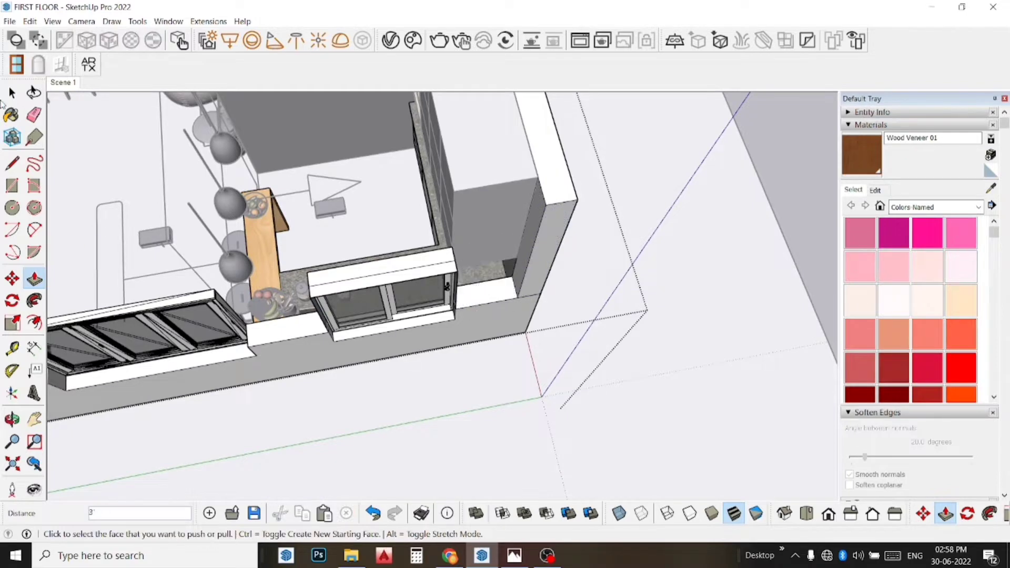
click(33, 119)
middle_drag(491, 263, 566, 210)
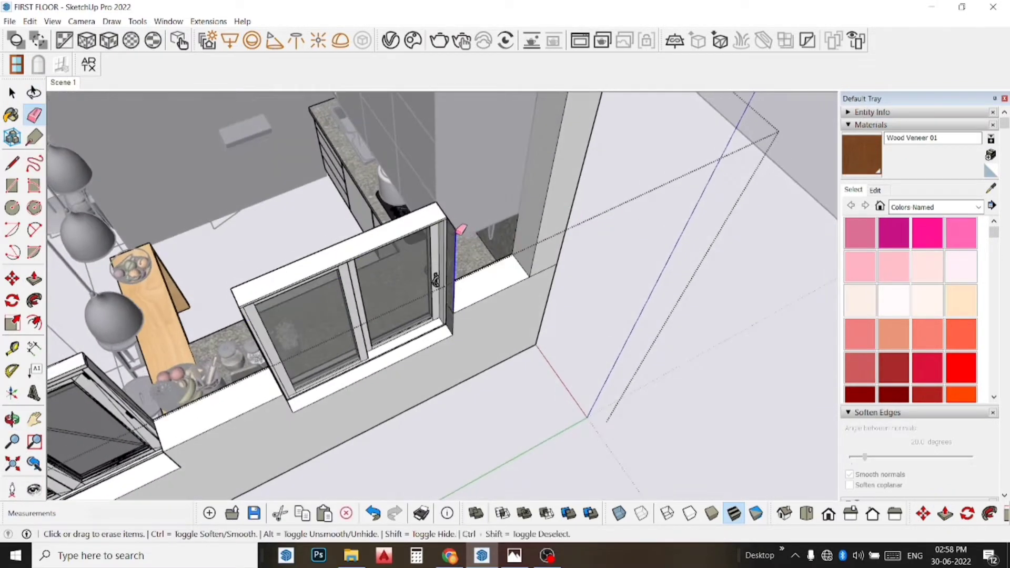
scroll(441, 210, up, 3)
scroll(443, 211, down, 3)
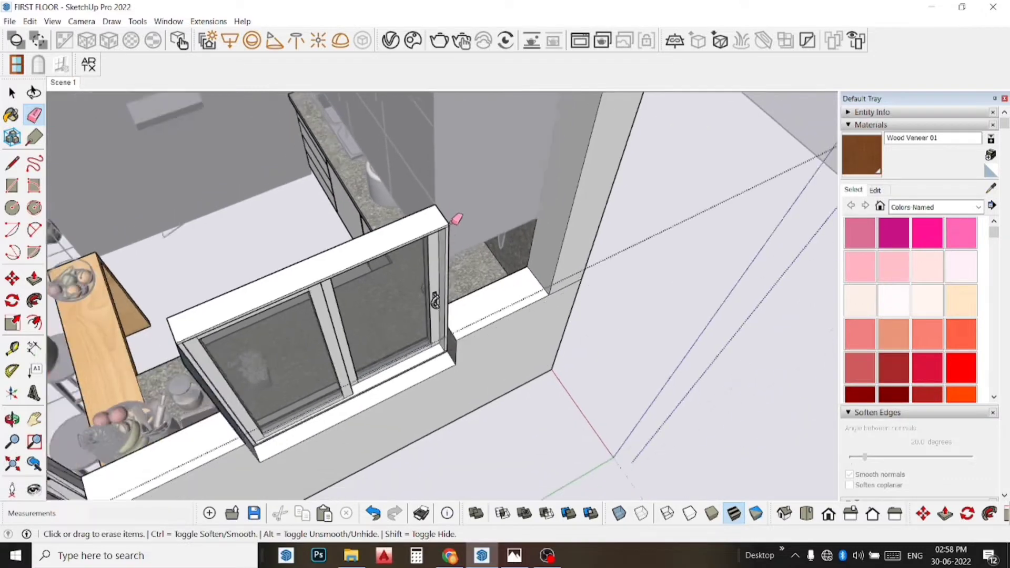
mouse_move(458, 218)
middle_down()
mouse_move(383, 218)
mouse_move(188, 120)
middle_up()
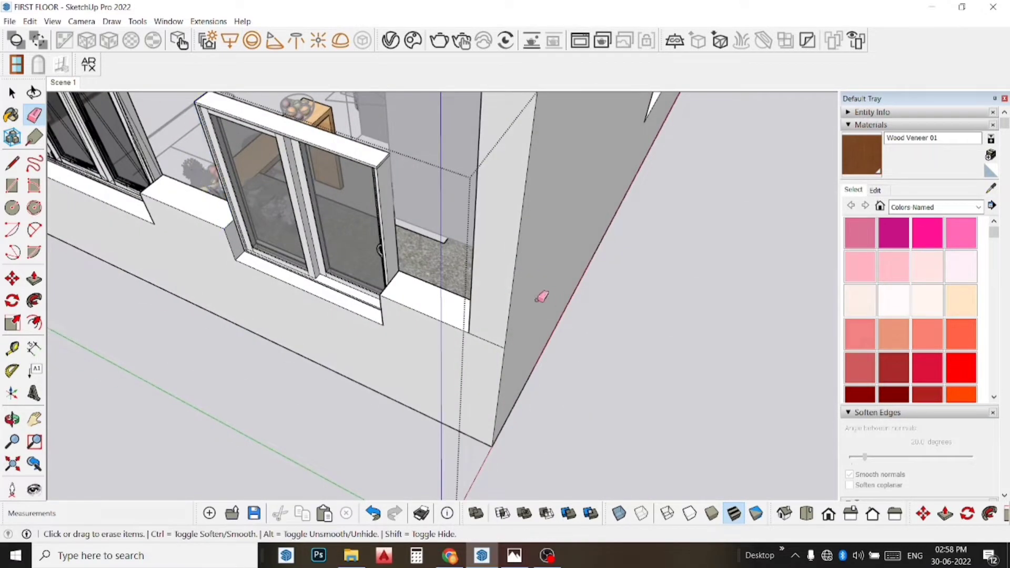
- Select the sliding window and start moving it, then cancel the move
key(space)
middle_drag(360, 445, 316, 294)
click(315, 279)
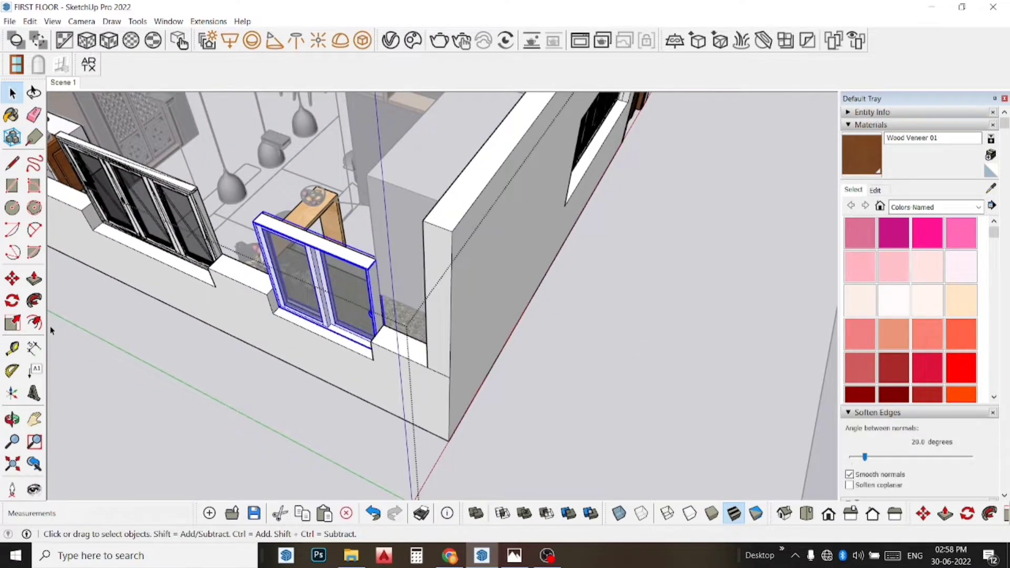
key(m)
click(655, 323)
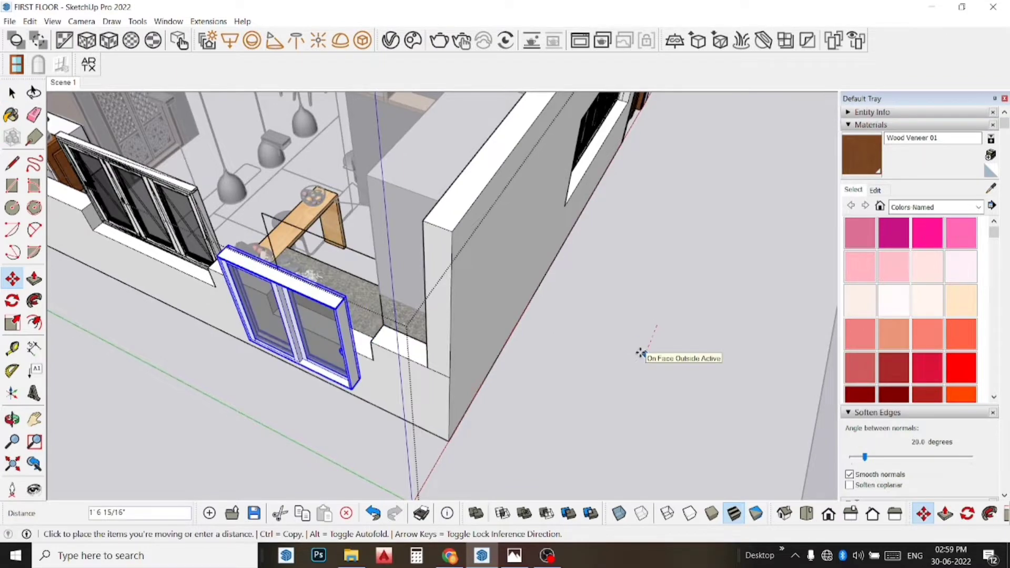
key(Escape)
key(space)
- Orbit to the outer corner and Push/Pull the corner wall's end face to a new position
scroll(563, 356, down, 3)
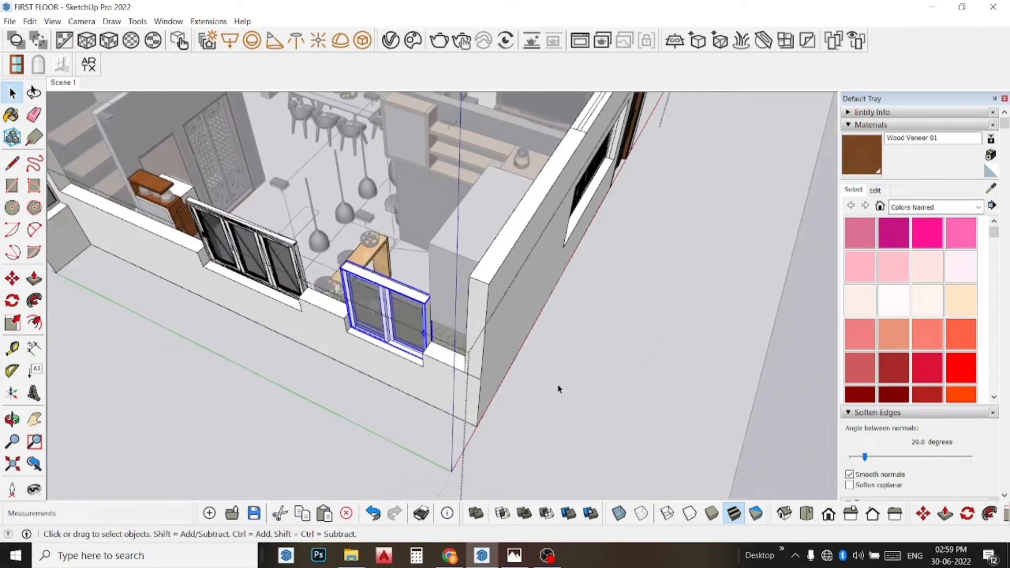
middle_drag(564, 356, 792, 389)
scroll(660, 338, up, 2)
scroll(559, 289, up, 2)
scroll(498, 289, up, 2)
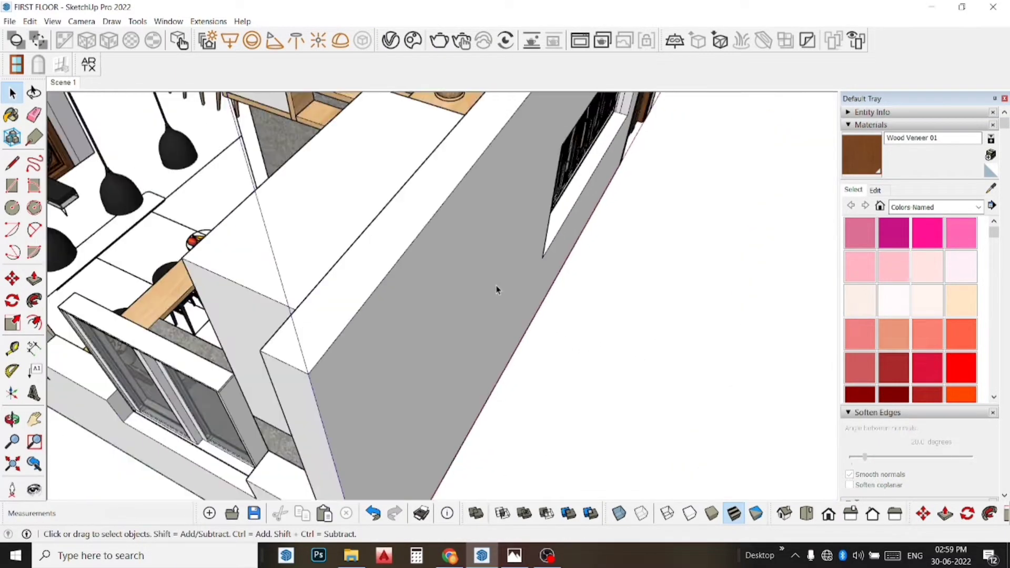
scroll(496, 279, up, 2)
scroll(496, 279, down, 3)
scroll(480, 254, down, 2)
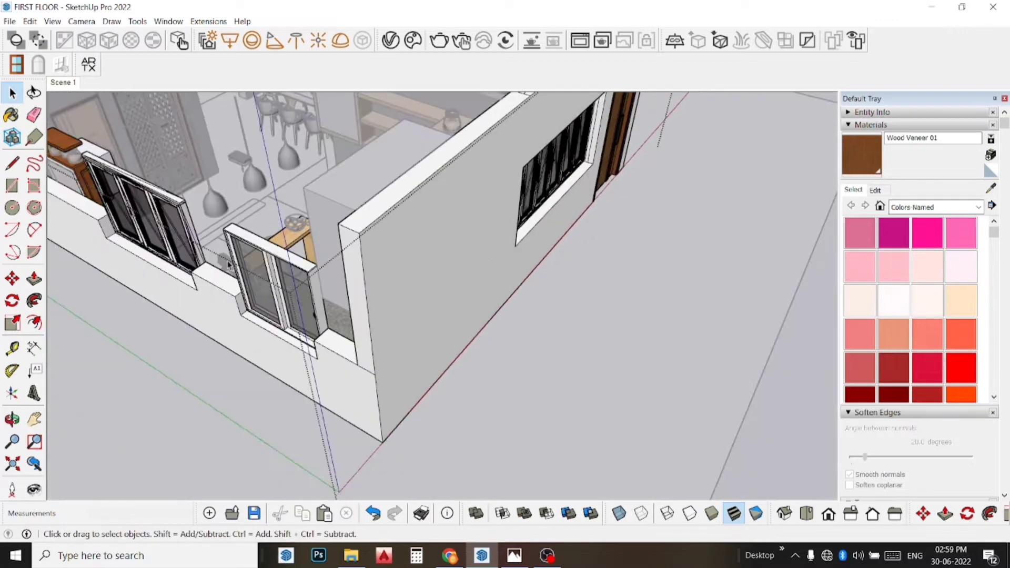
click(34, 276)
click(370, 347)
click(490, 255)
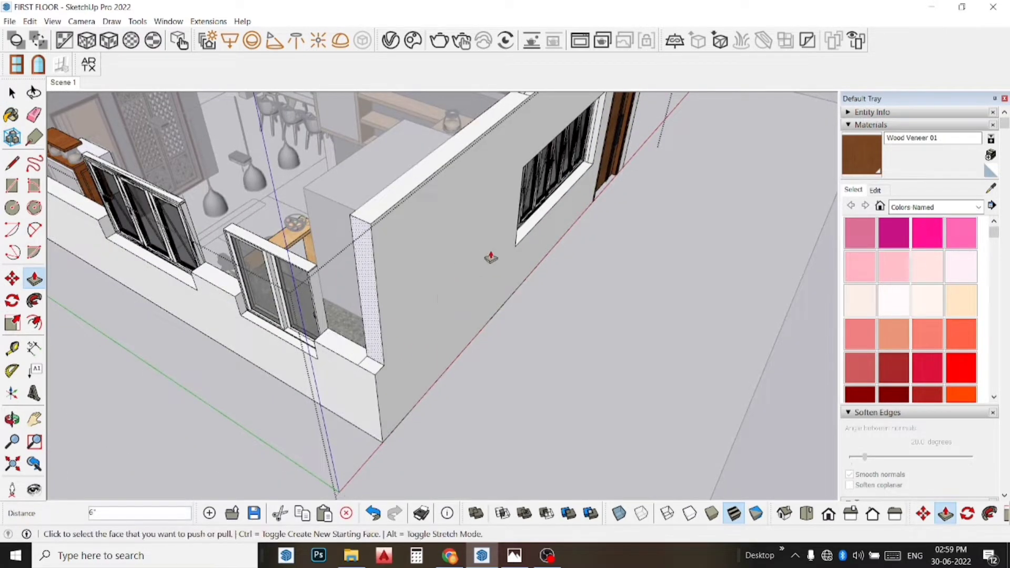
key(ctrl+z)
click(371, 342)
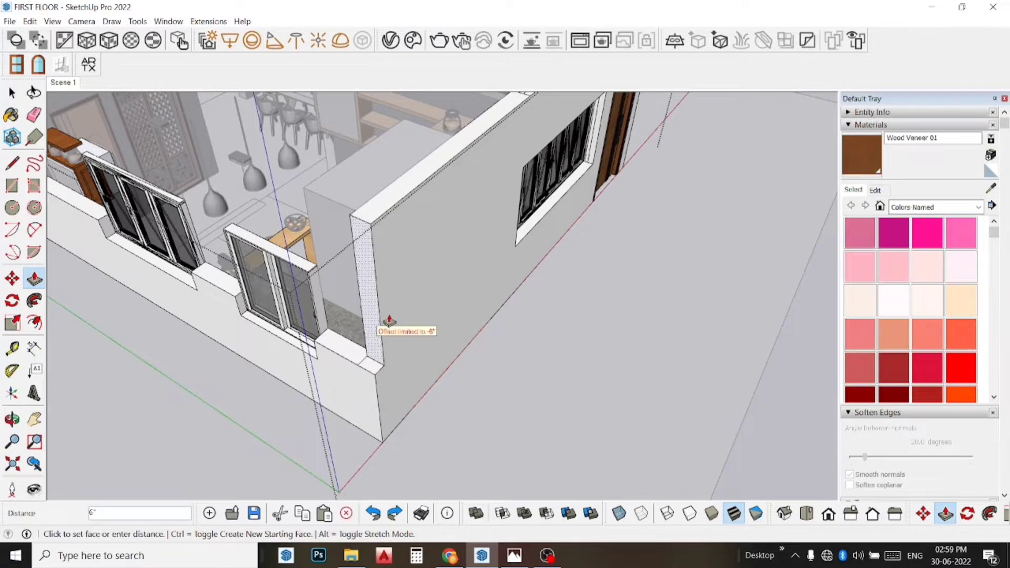
click(400, 300)
- Push the corner wall's top face down in two passes to parapet height
click(361, 227)
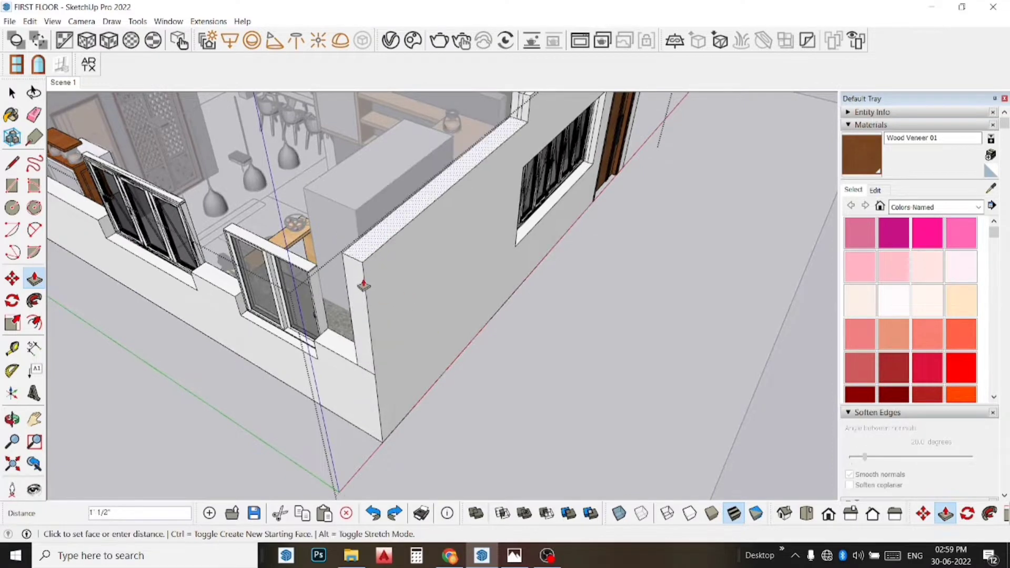
click(362, 298)
click(392, 287)
click(359, 363)
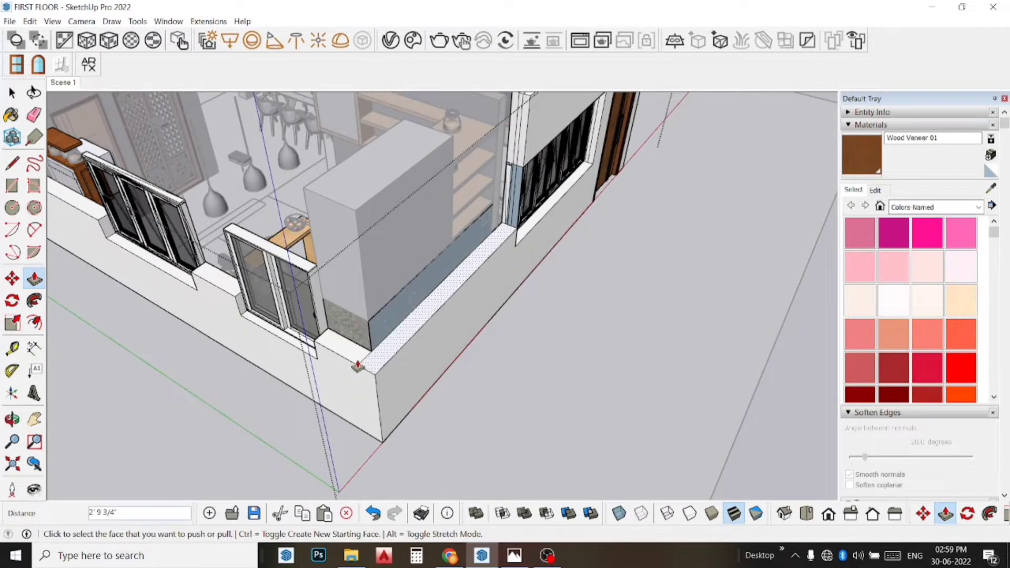
- Orbit into the kitchen corner and select the white kitchen cabinet group
key(e)
scroll(462, 219, down, 2)
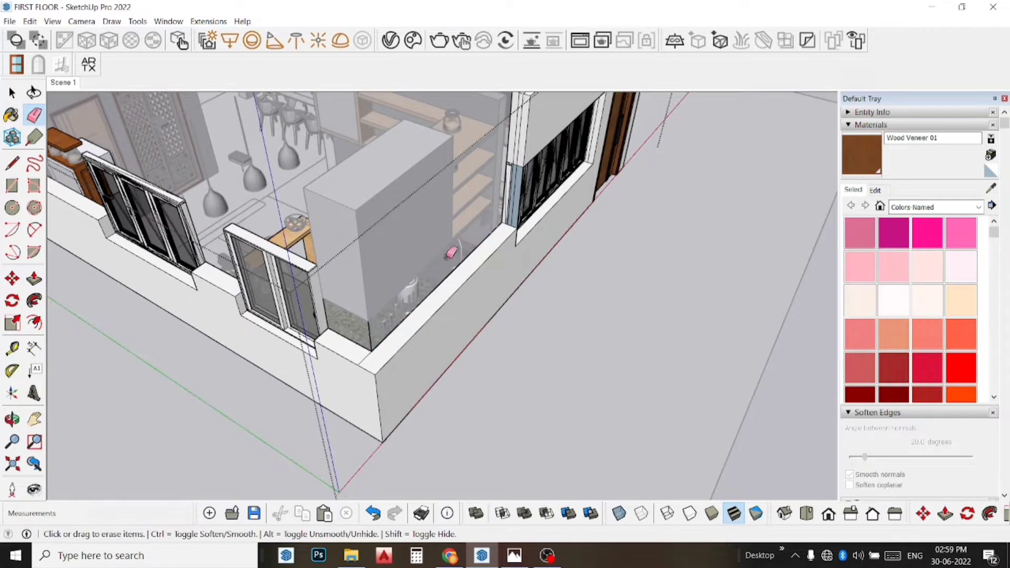
key(space)
middle_drag(451, 248, 746, 440)
click(346, 283)
- Delete the white cabinet group and paste the kitchen furnishings back in
key(Delete)
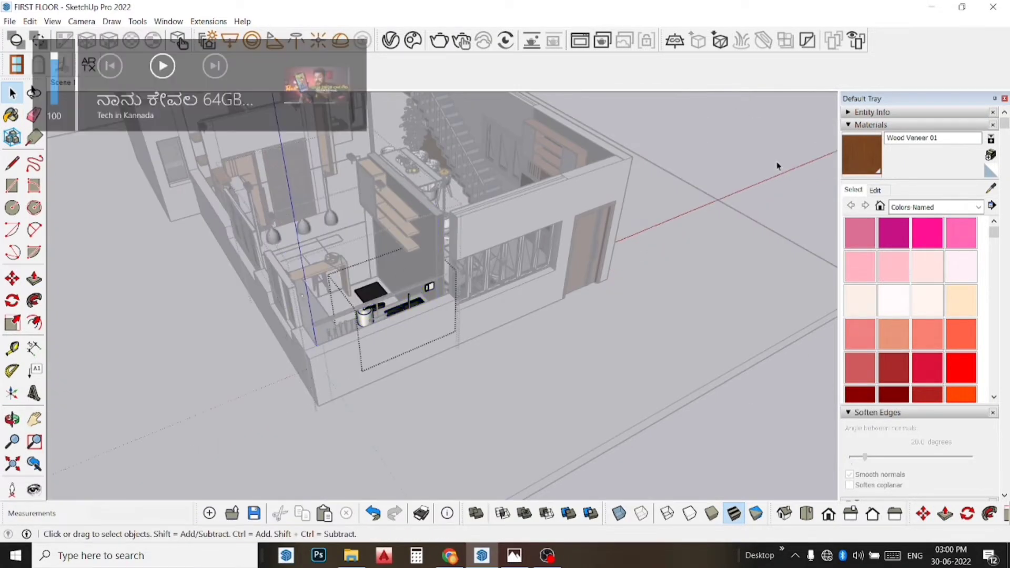
scroll(448, 302, up, 5)
scroll(448, 303, down, 1)
scroll(448, 303, down, 5)
right_click(392, 218)
key(Escape)
scroll(368, 403, up, 1)
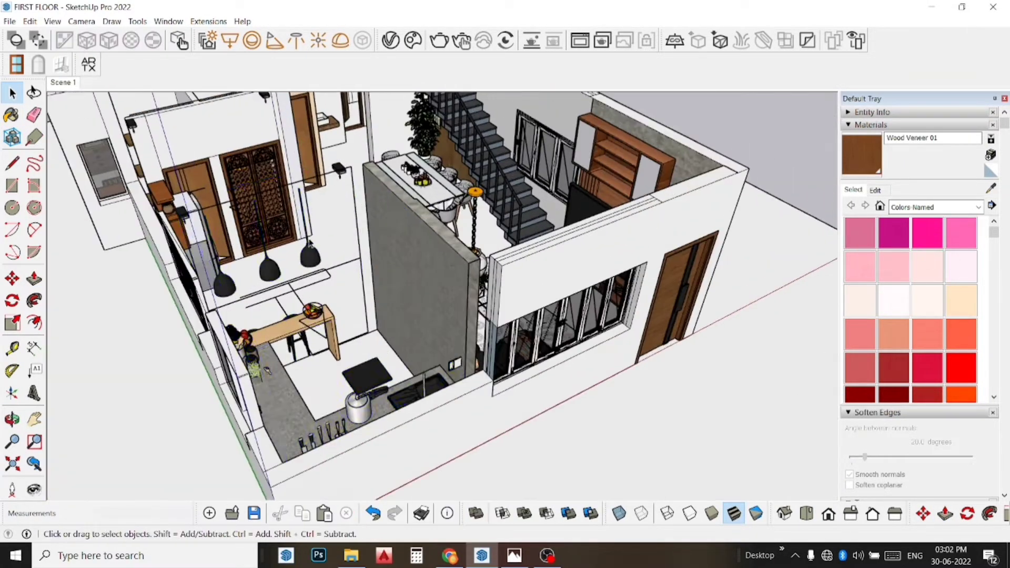
key(ctrl+v)
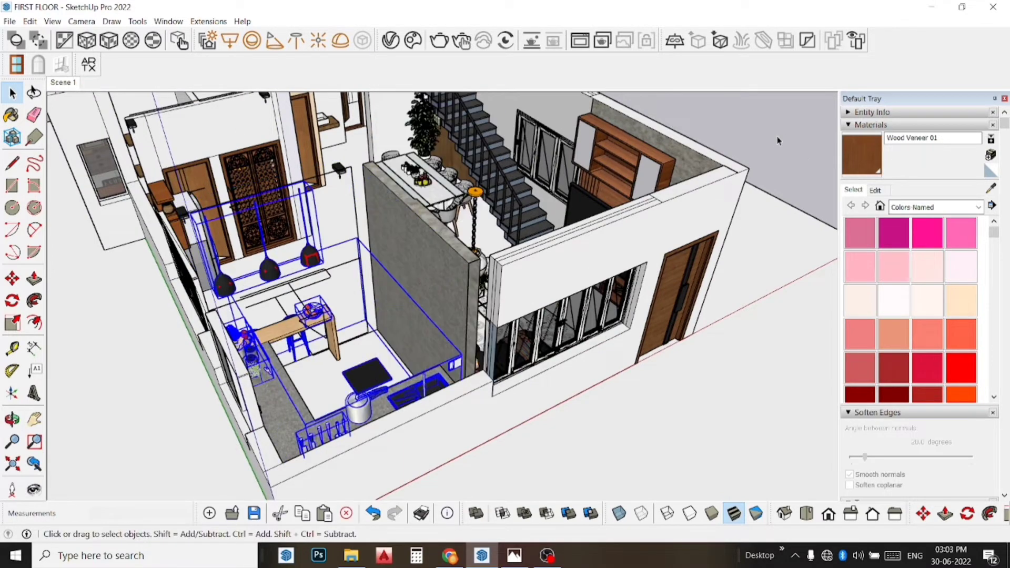
- Zoom and pan to an angled overview of the breakfast counter, stools and pendant lights
scroll(278, 355, up, 5)
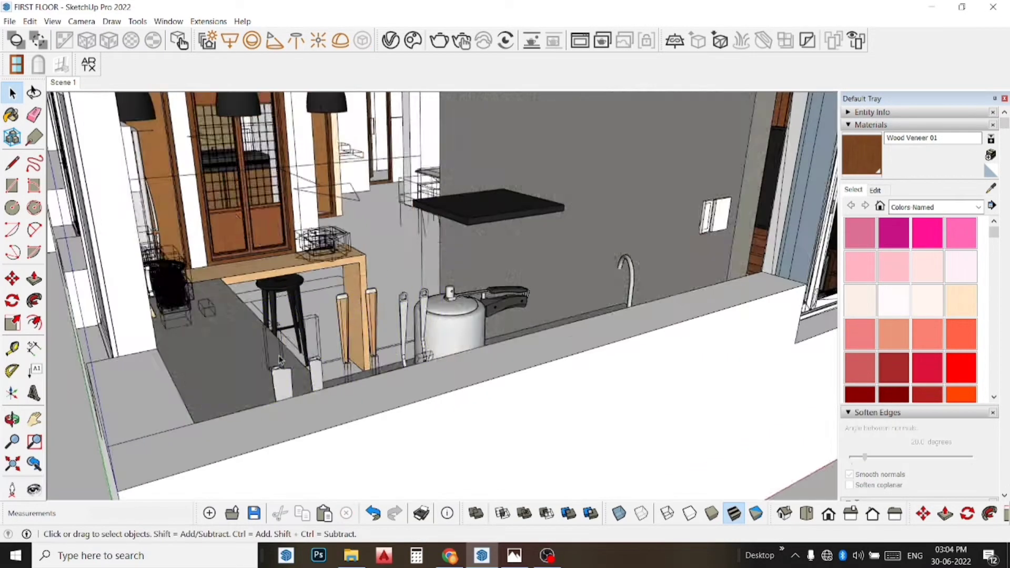
scroll(368, 289, up, 3)
scroll(430, 247, up, 3)
scroll(431, 247, up, 1)
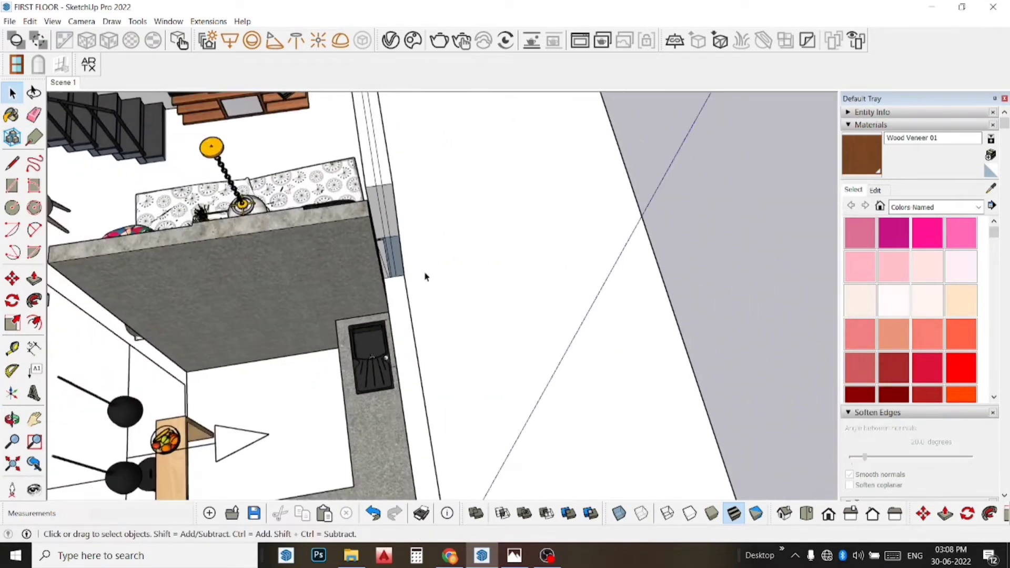
key(h)
middle_drag(558, 275, 470, 312)
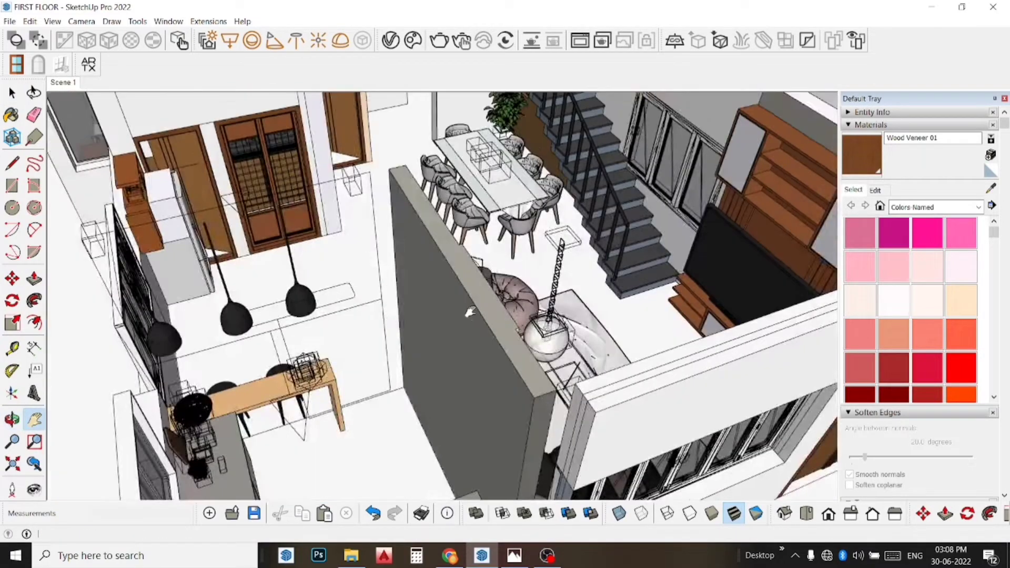
drag(470, 312, 614, 236)
drag(553, 287, 510, 289)
key(space)
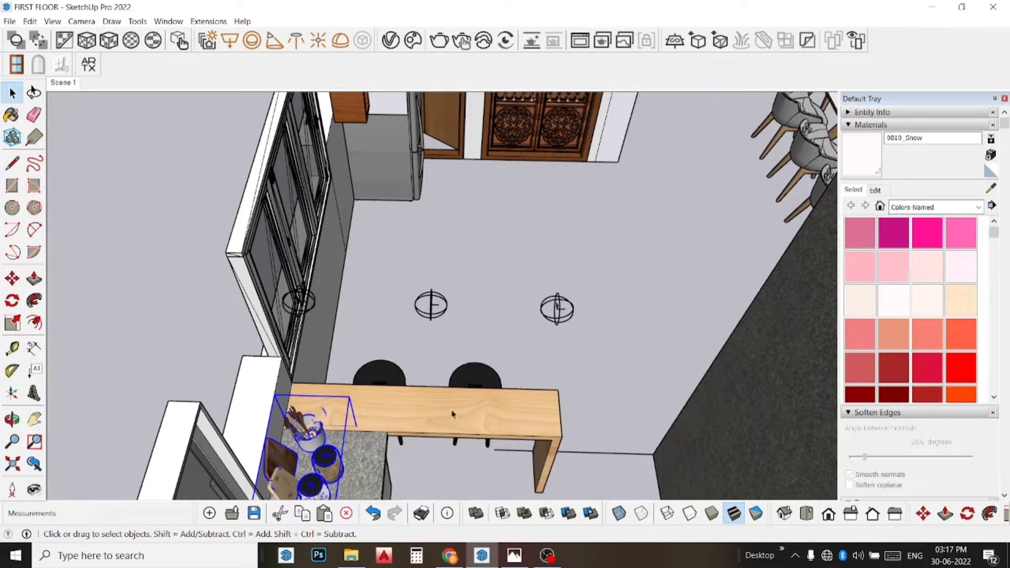
- Pan toward the living area and open the group containing the stone partition
key(h)
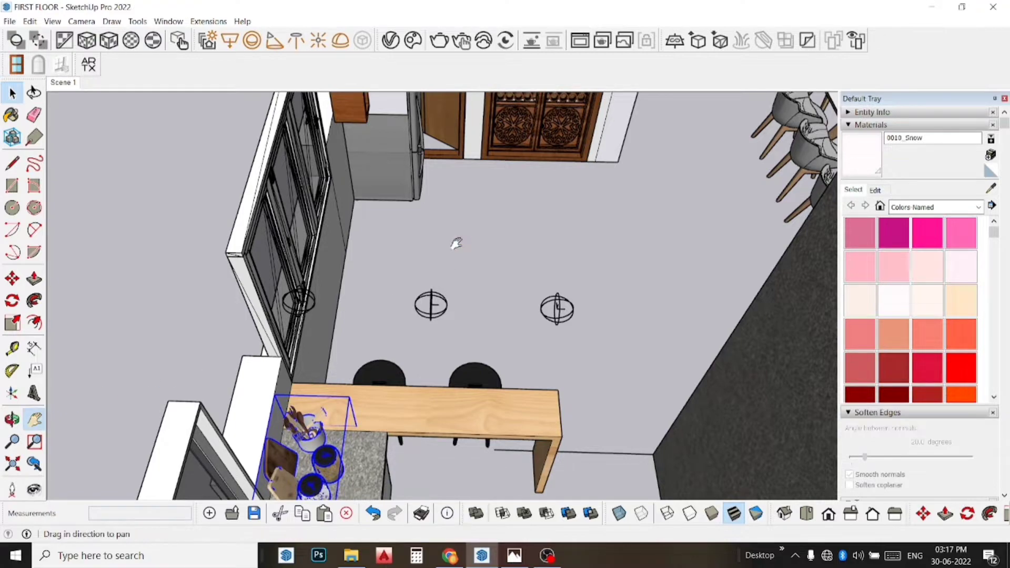
drag(456, 243, 429, 338)
scroll(387, 360, down, 3)
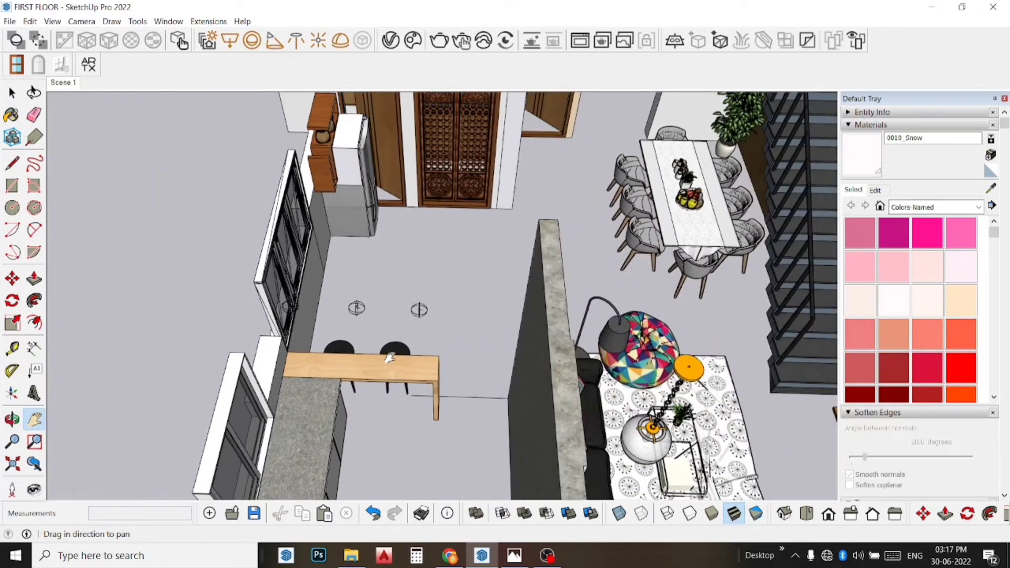
mouse_move(363, 363)
mouse_down()
mouse_move(420, 265)
mouse_move(316, 243)
mouse_up()
key(space)
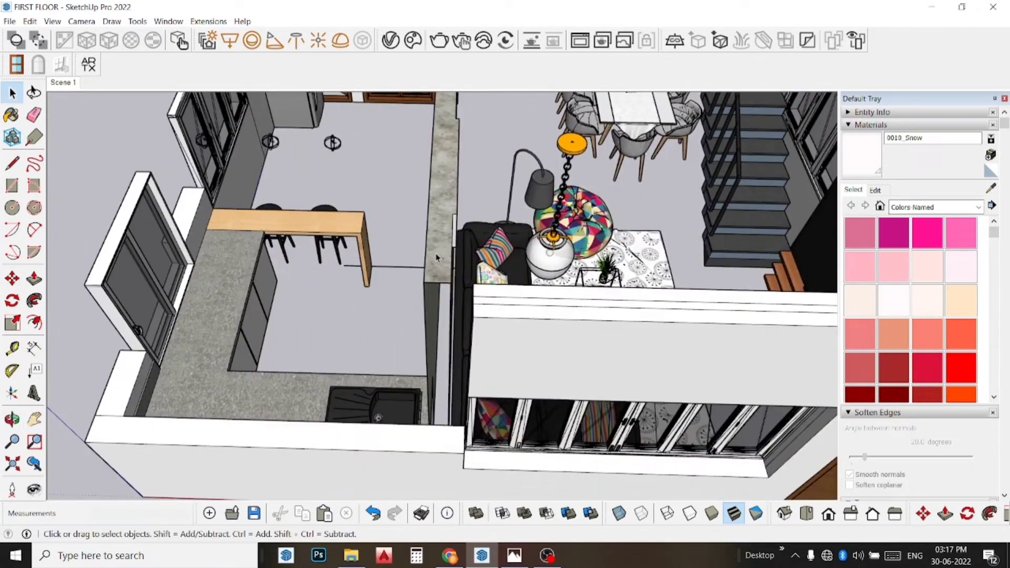
click(315, 243)
middle_drag(316, 243, 571, 197)
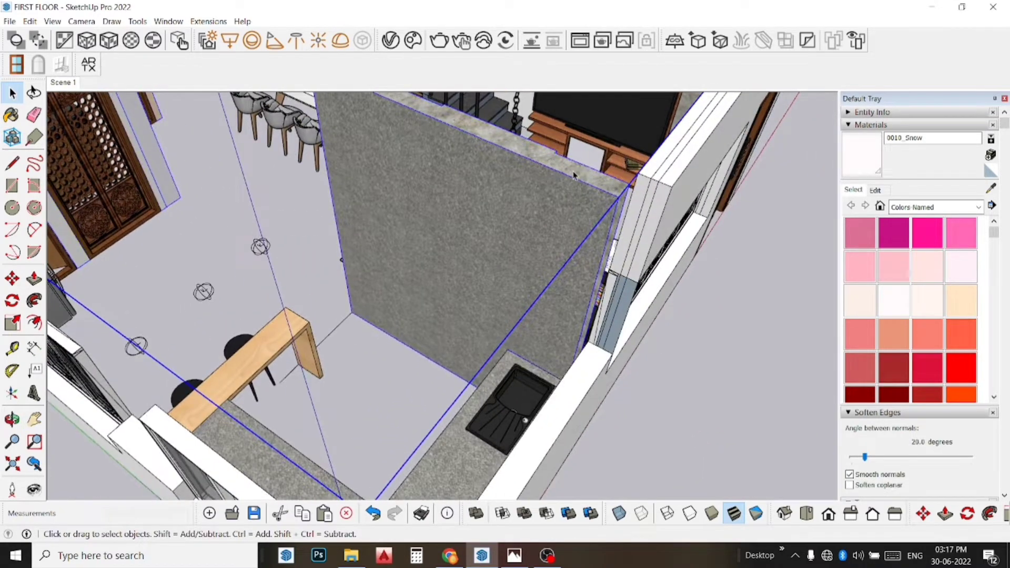
double_click(511, 230)
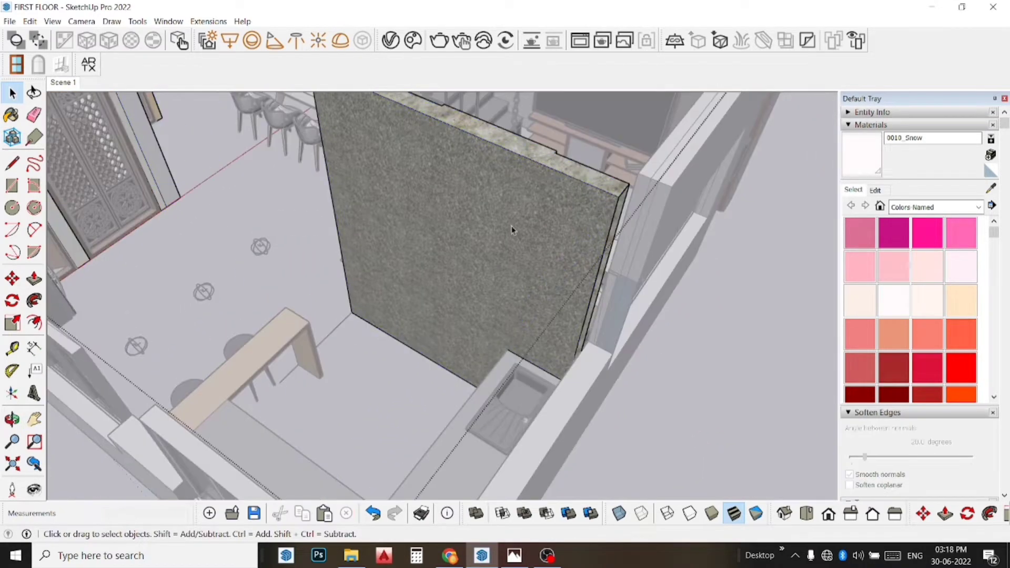
- Push/Pull the stone partition's top face down to a 5' low wall
click(34, 279)
key(space)
double_click(519, 166)
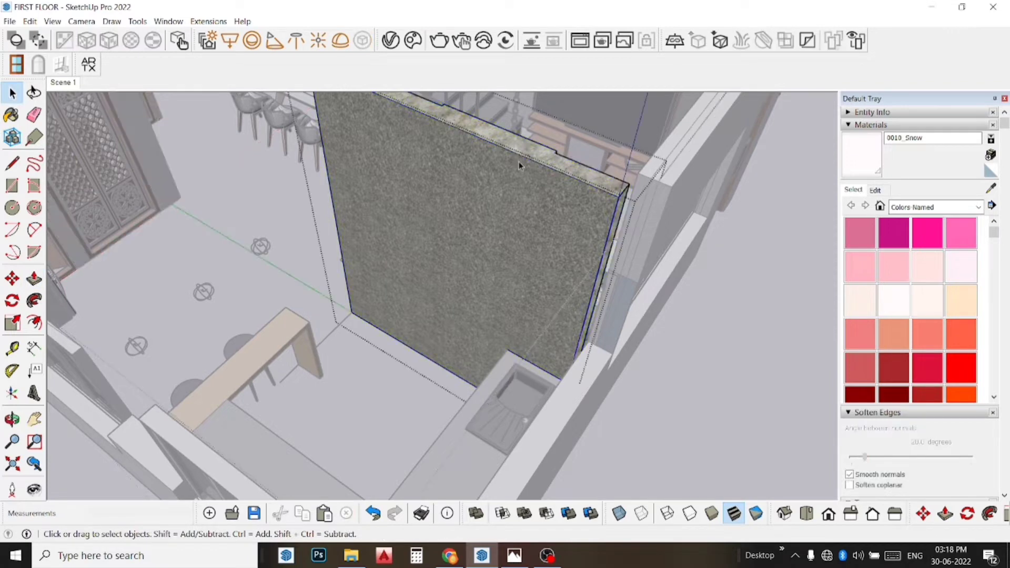
click(34, 278)
click(605, 179)
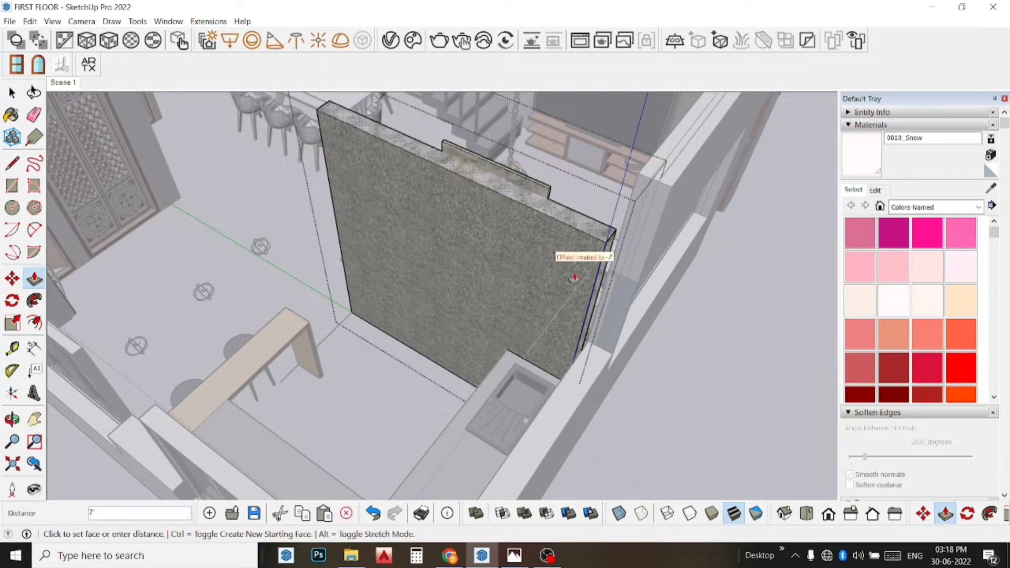
click(583, 367)
scroll(539, 188, up, 2)
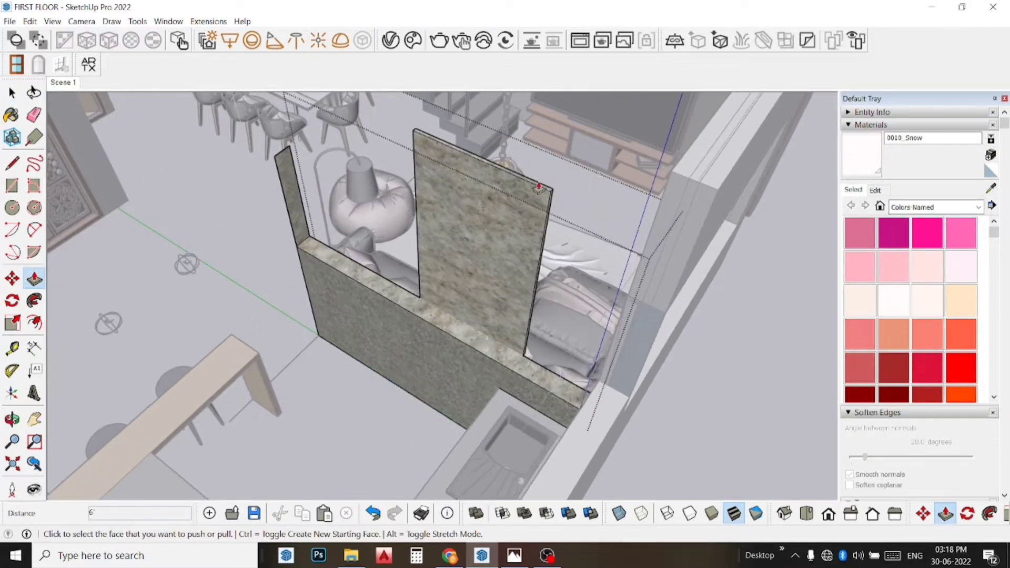
scroll(539, 188, up, 2)
click(538, 196)
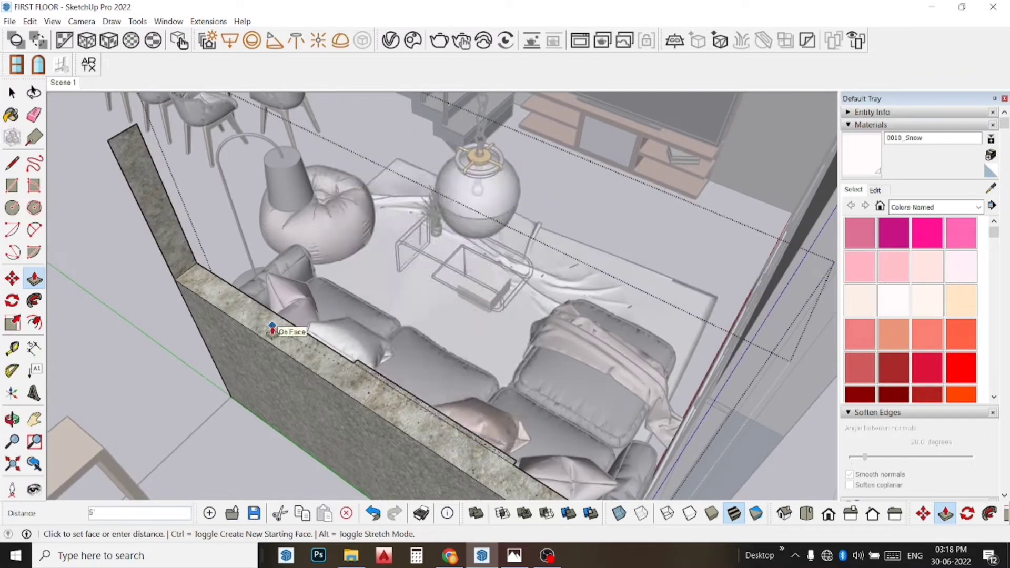
click(183, 189)
- Erase the thin leftover upper partition piece and orbit to view the half-wall
click(35, 115)
click(109, 148)
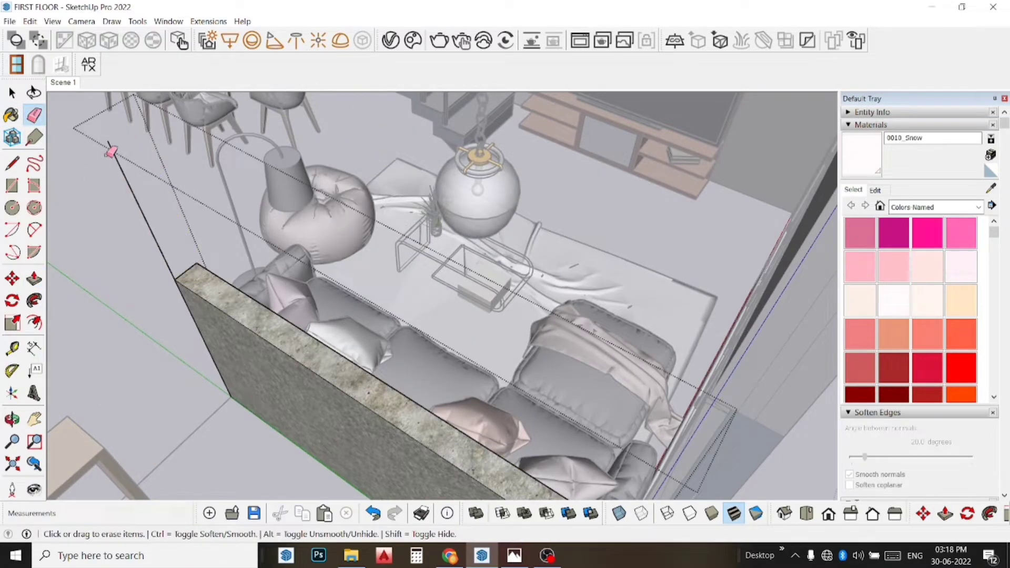
scroll(131, 210, down, 3)
key(space)
scroll(627, 275, down, 3)
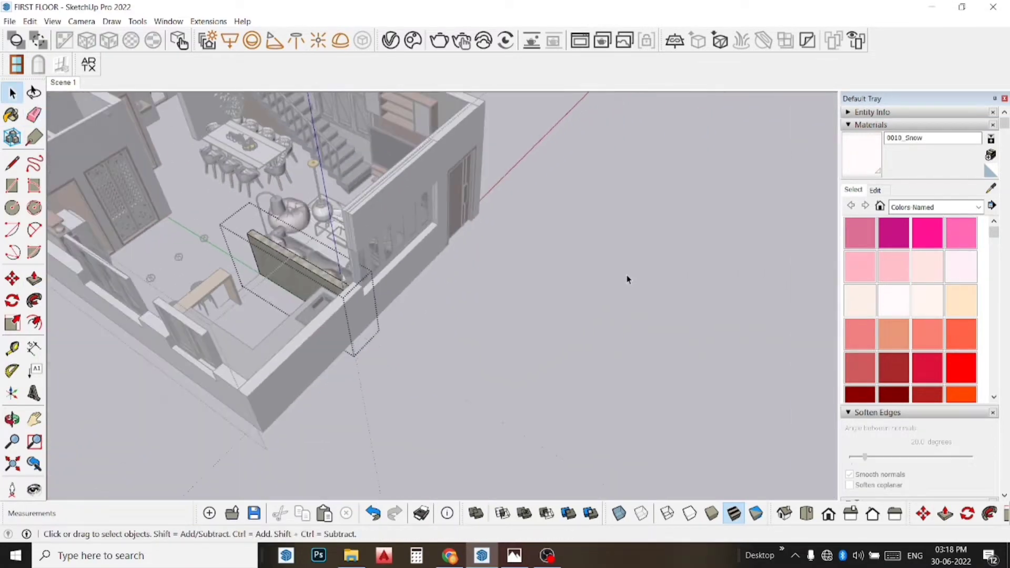
scroll(609, 266, down, 2)
scroll(537, 200, up, 3)
scroll(535, 198, up, 3)
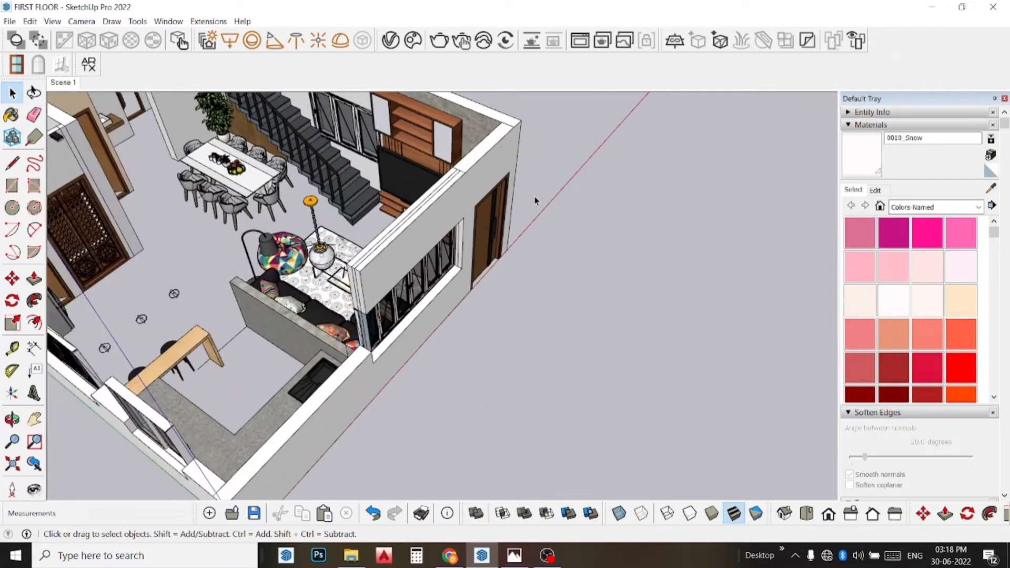
mouse_move(534, 198)
middle_down()
mouse_move(263, 210)
mouse_move(316, 236)
middle_up()
- Draw a line across the outer wall face from the corner and select the face
key(l)
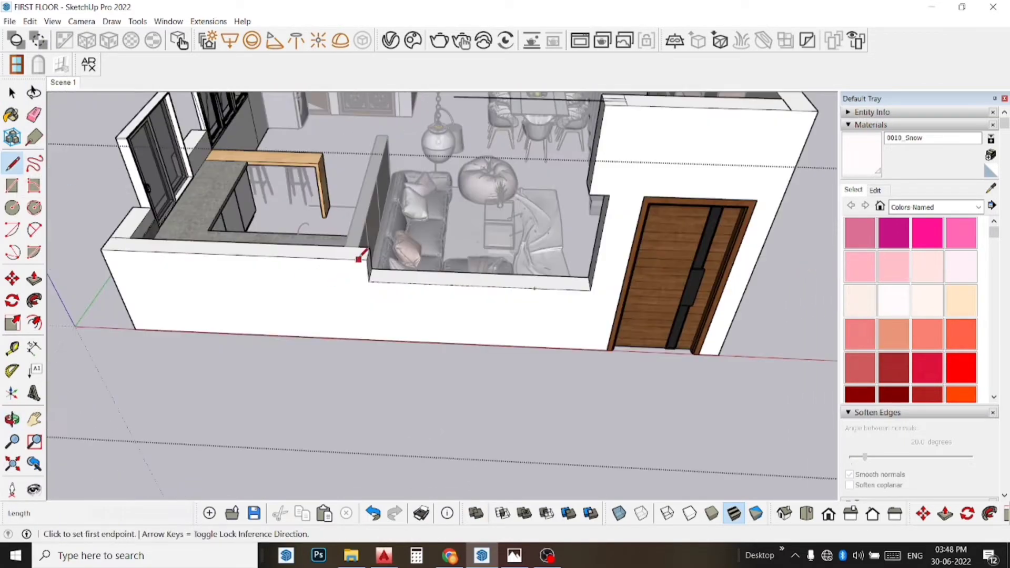
click(368, 259)
click(691, 272)
key(space)
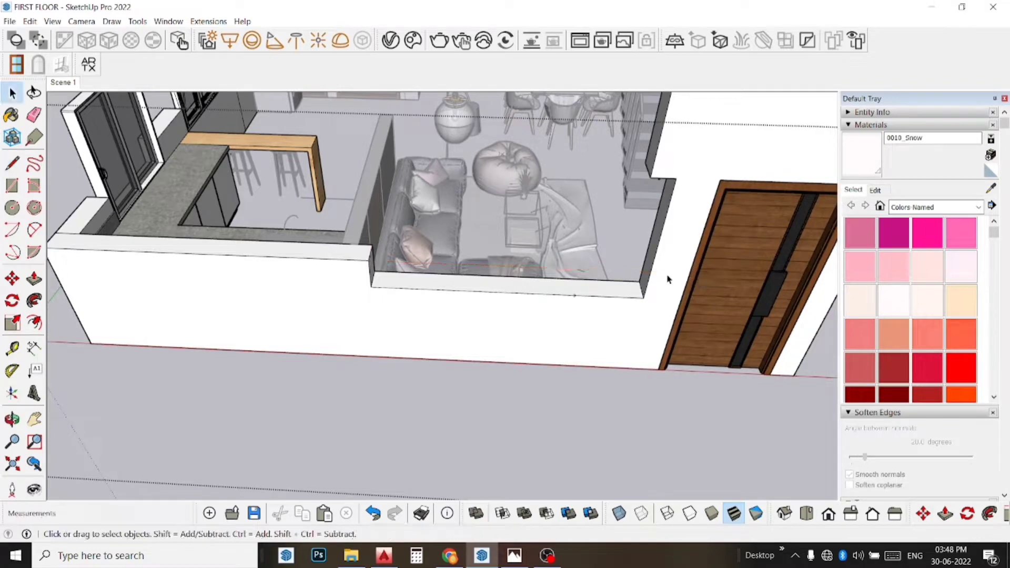
click(332, 289)
- Push/Pull the partition wall face beside the sofa by 3'
key(p)
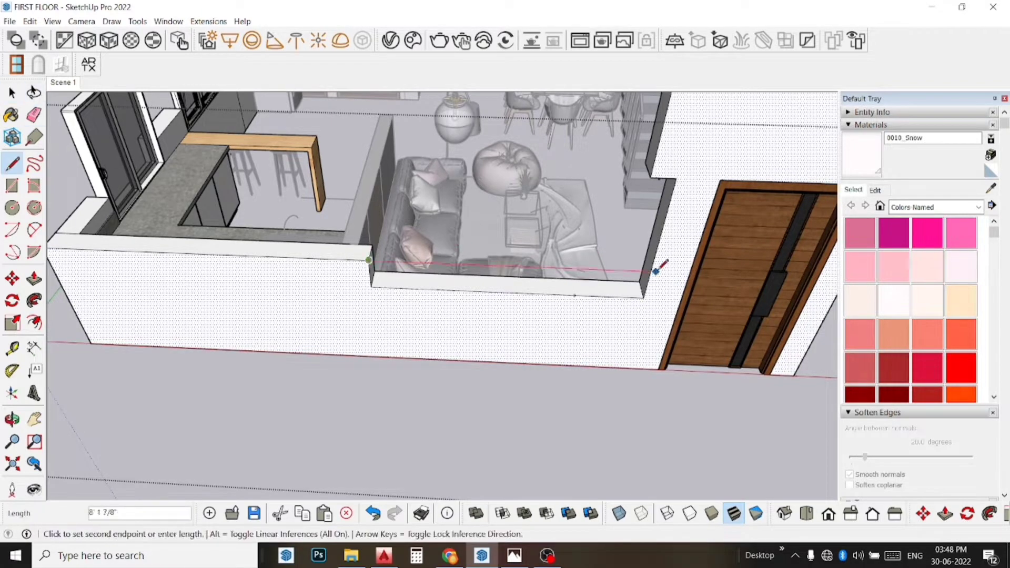
mouse_move(473, 263)
middle_down()
mouse_move(790, 322)
mouse_move(645, 259)
middle_up()
scroll(500, 349, up, 3)
click(500, 349)
text(3)
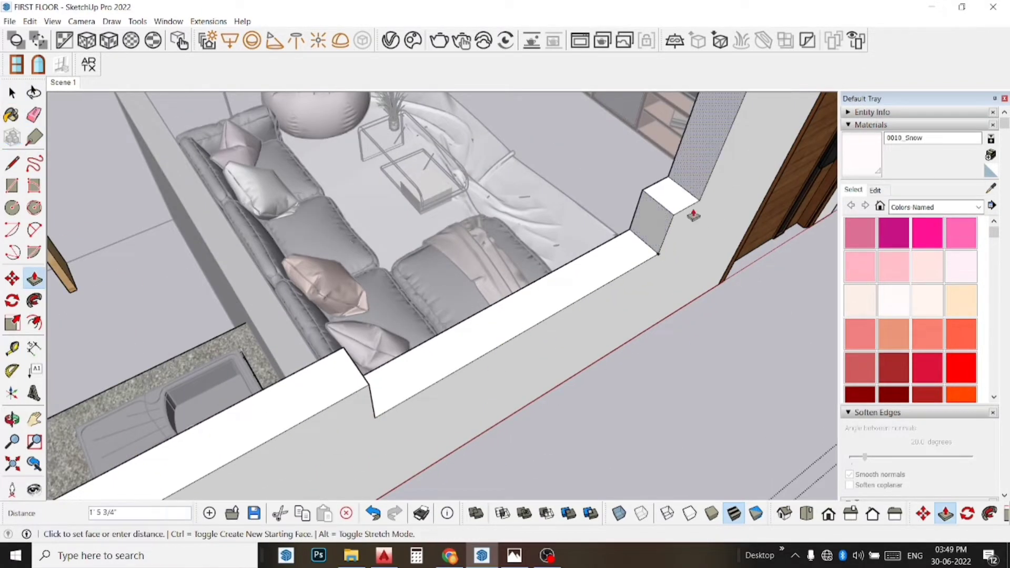
key(Return)
scroll(622, 289, down, 5)
scroll(614, 277, up, 3)
- Scale the wooden pooja door narrower using a side grip along the red axis
middle_drag(579, 289, 474, 315)
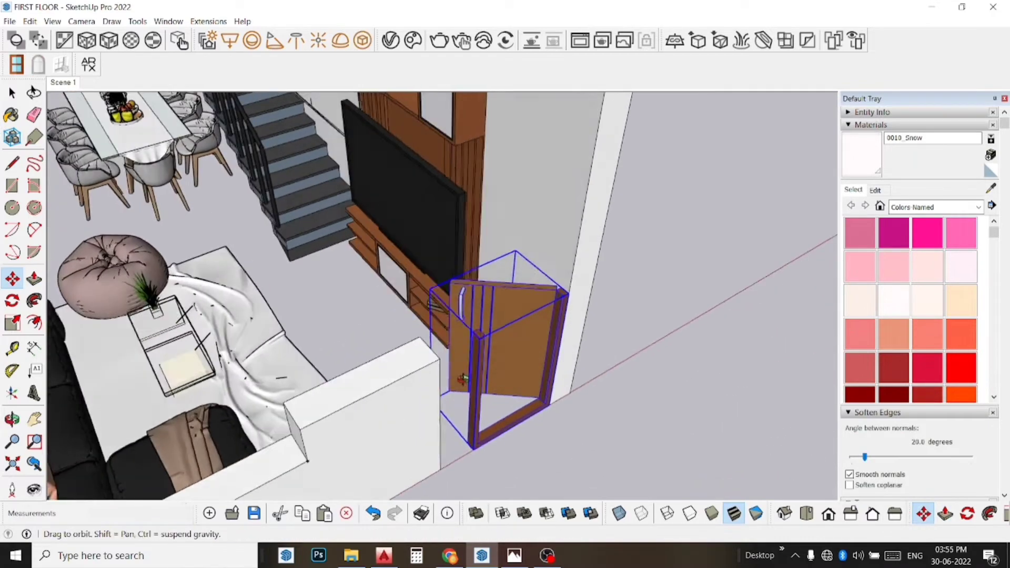
key(m)
click(12, 323)
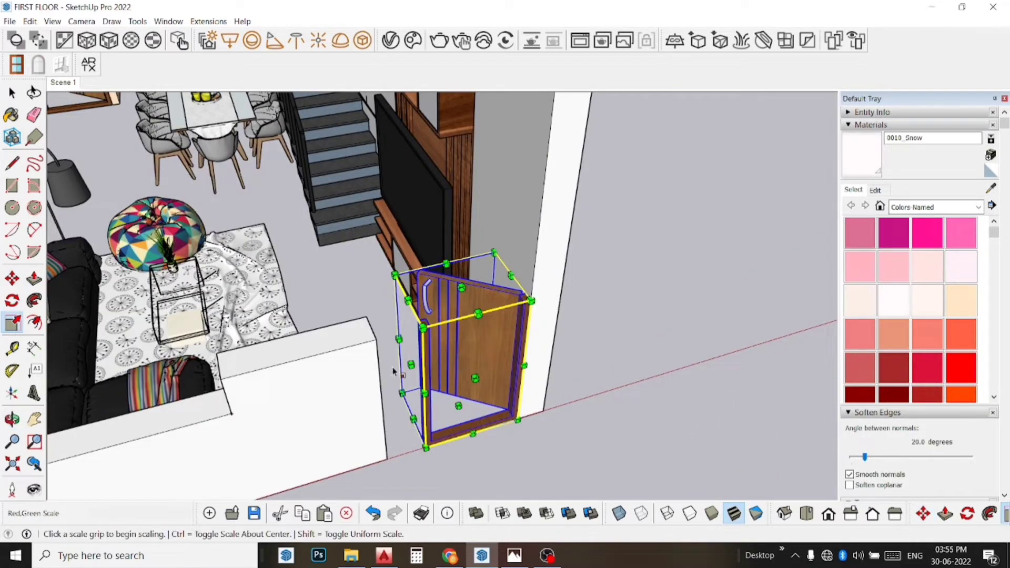
click(411, 364)
click(377, 374)
key(space)
click(667, 325)
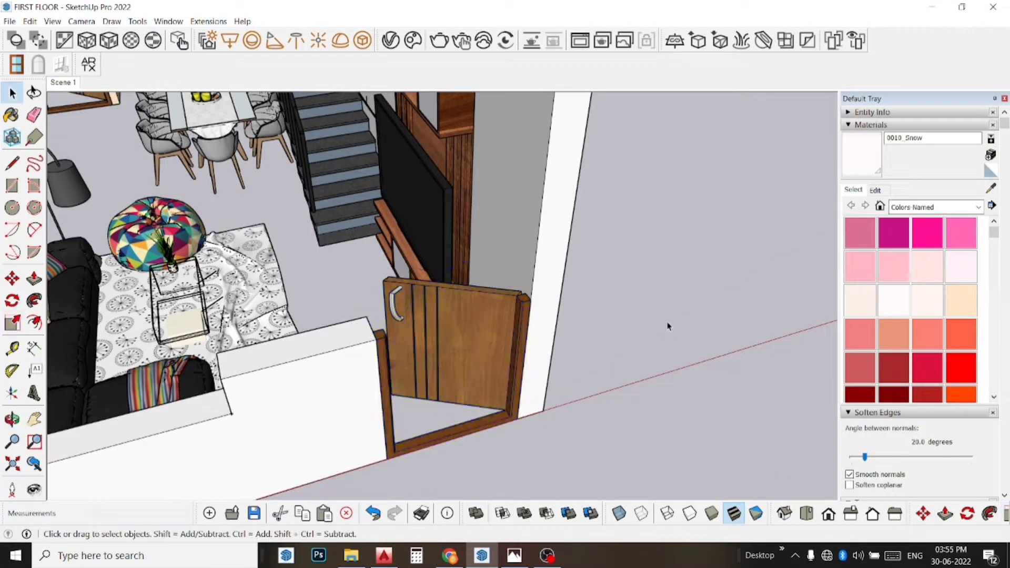
- Pan the view toward the staircase and TV wall
scroll(360, 373, down, 2)
scroll(360, 373, down, 3)
click(34, 420)
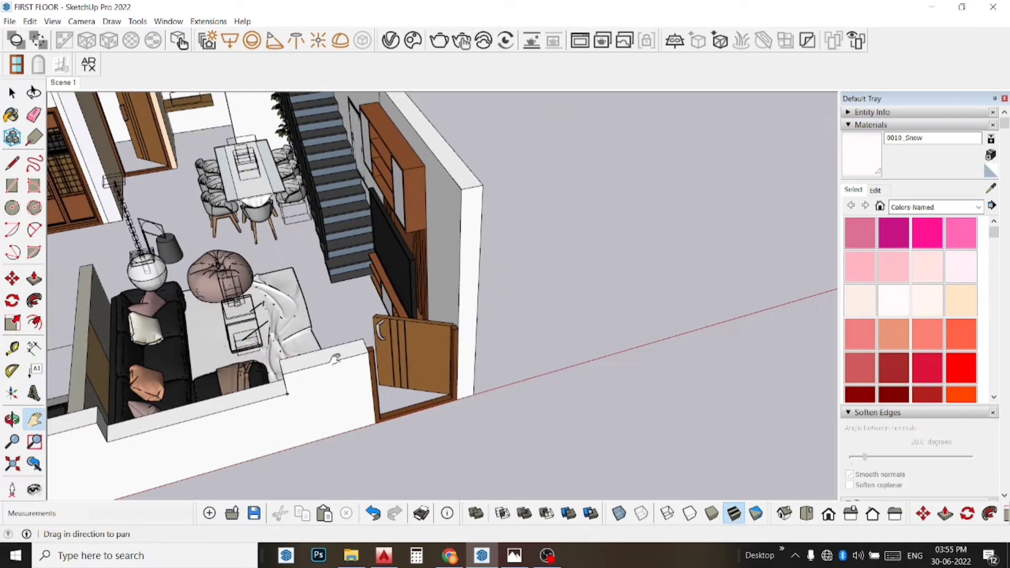
drag(295, 342, 451, 398)
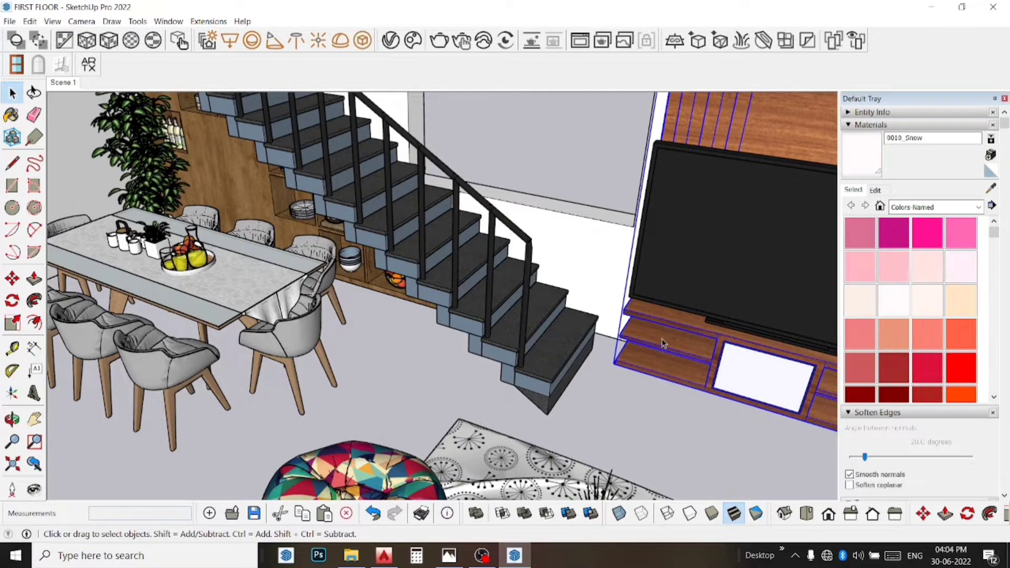
- Delete the wooden TV cabinet and the wall-mounted TV
key(Delete)
click(709, 284)
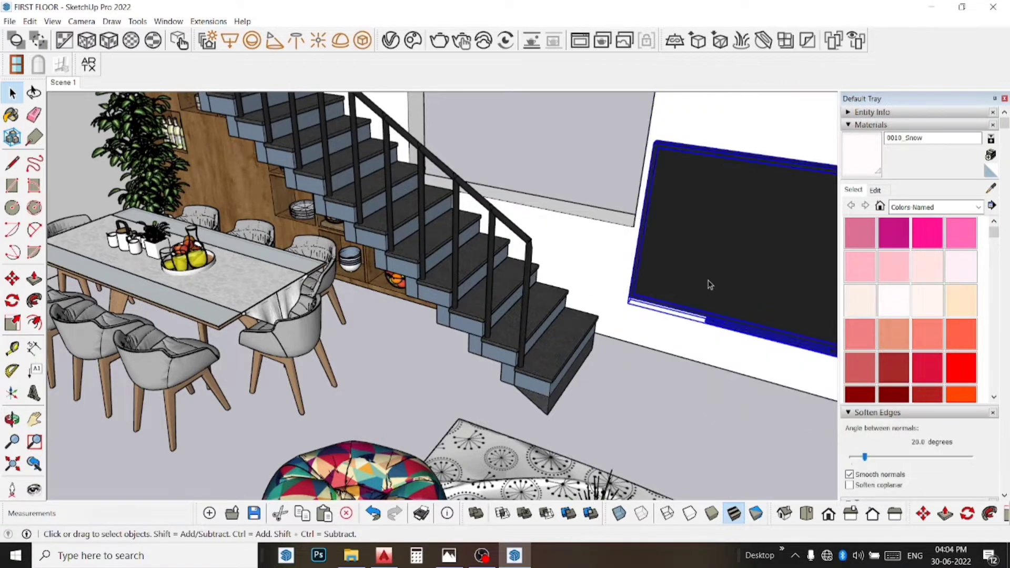
key(Delete)
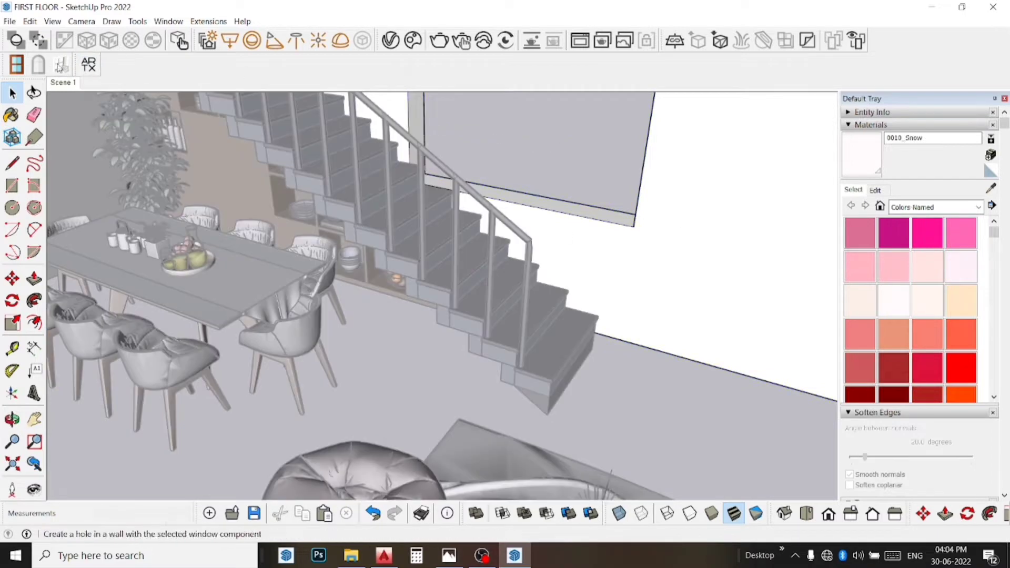
- Push/Pull the column face above the stairs downward
click(35, 281)
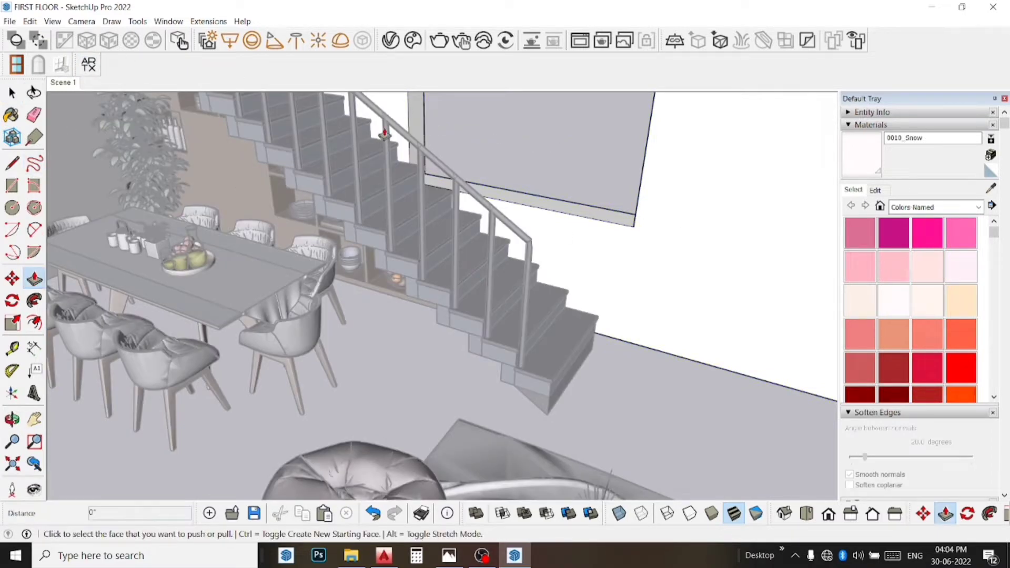
click(432, 102)
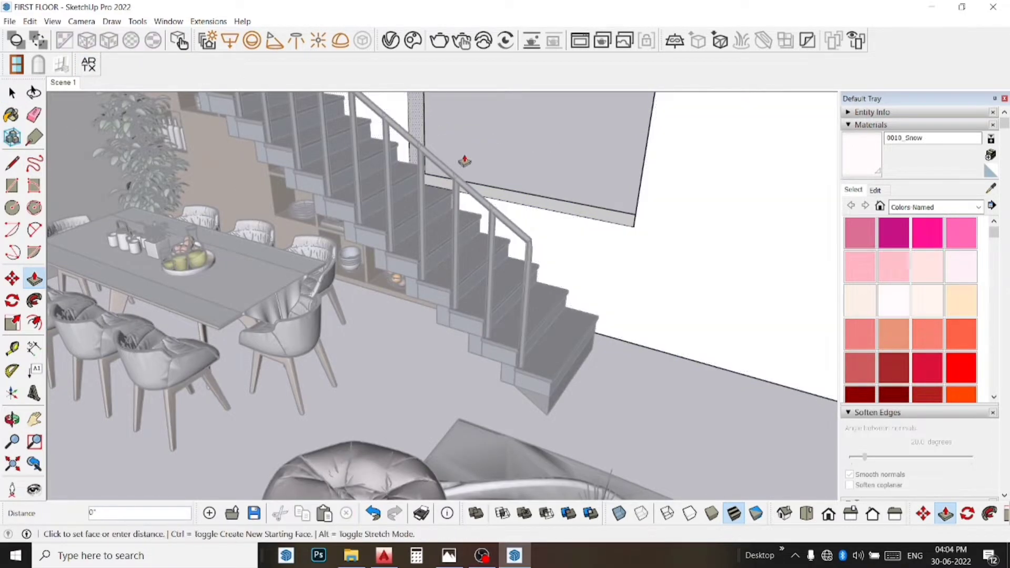
scroll(540, 394, up, 2)
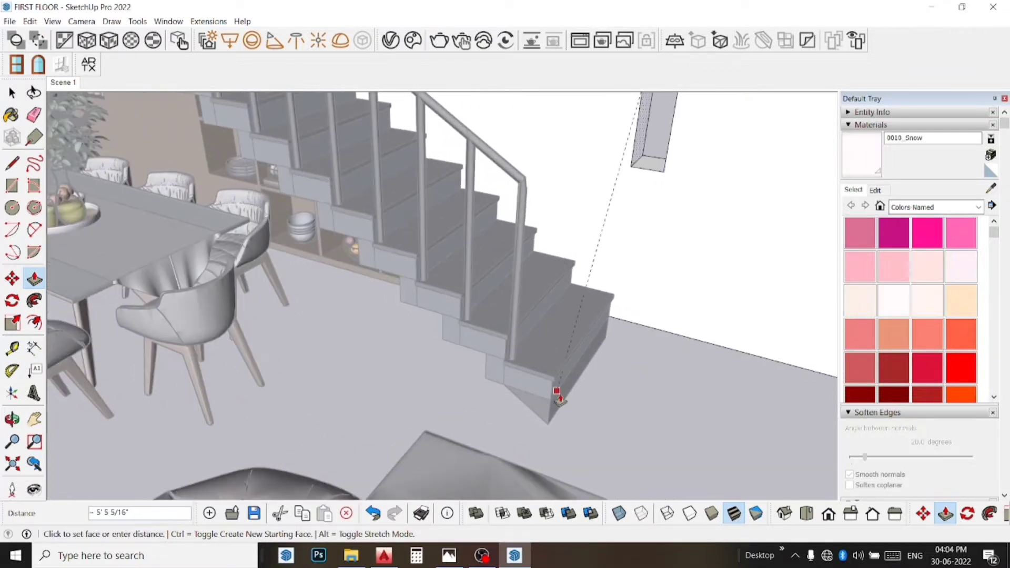
scroll(542, 394, up, 1)
click(545, 394)
scroll(546, 387, down, 3)
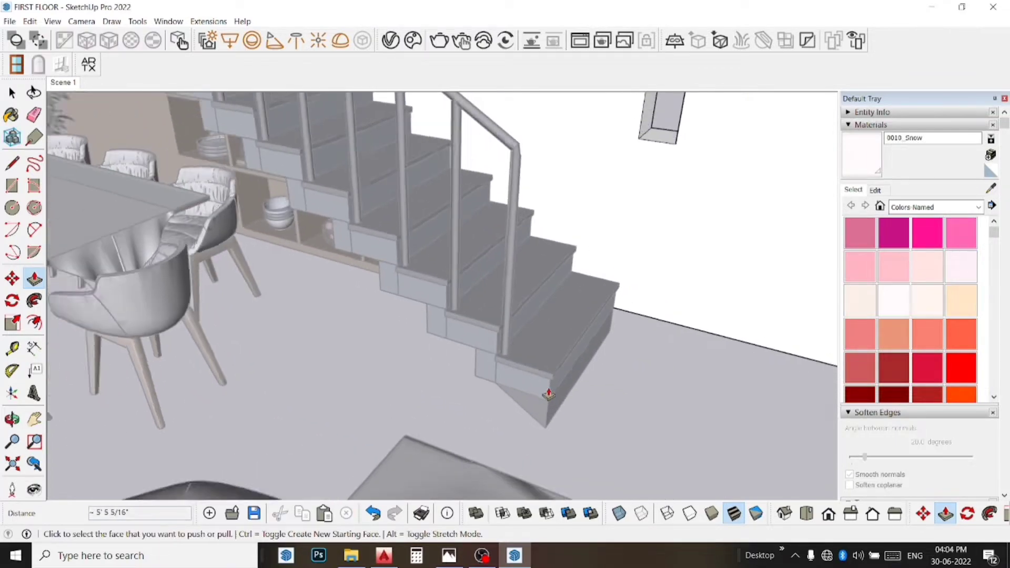
middle_drag(546, 388, 645, 183)
scroll(566, 208, up, 3)
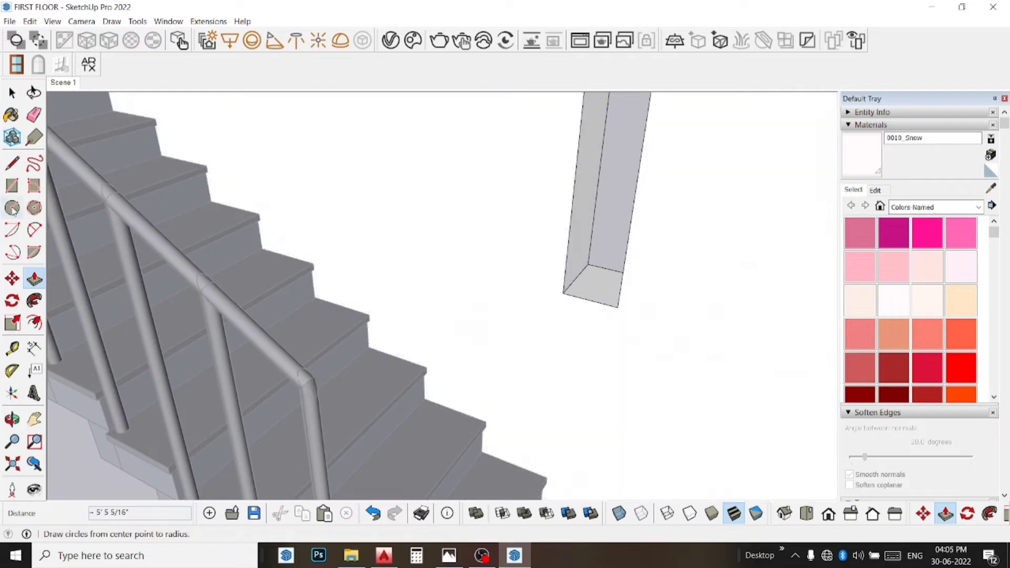
- Place a 3' Tape Measure guide from the column corner along its base
key(m)
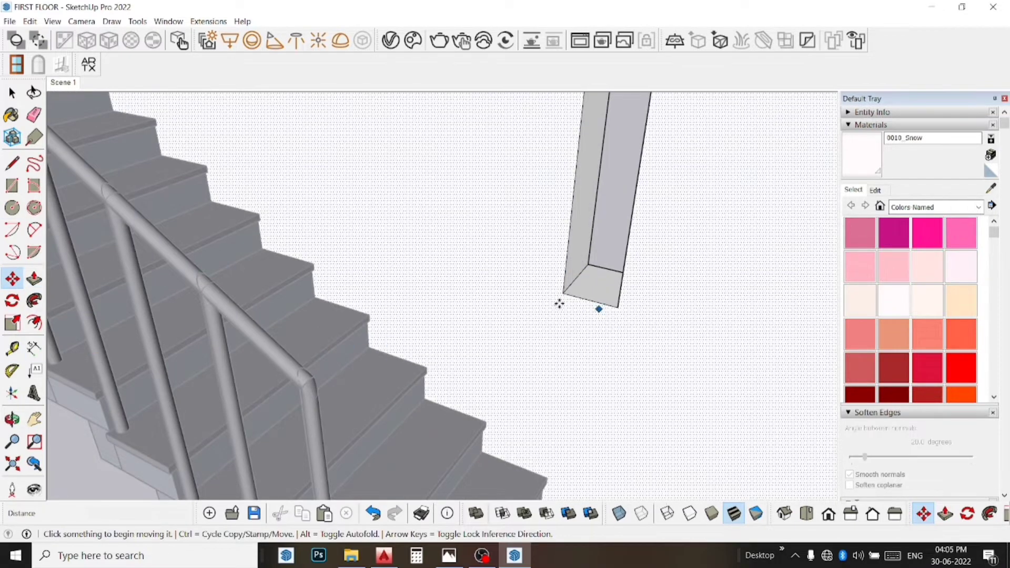
click(12, 348)
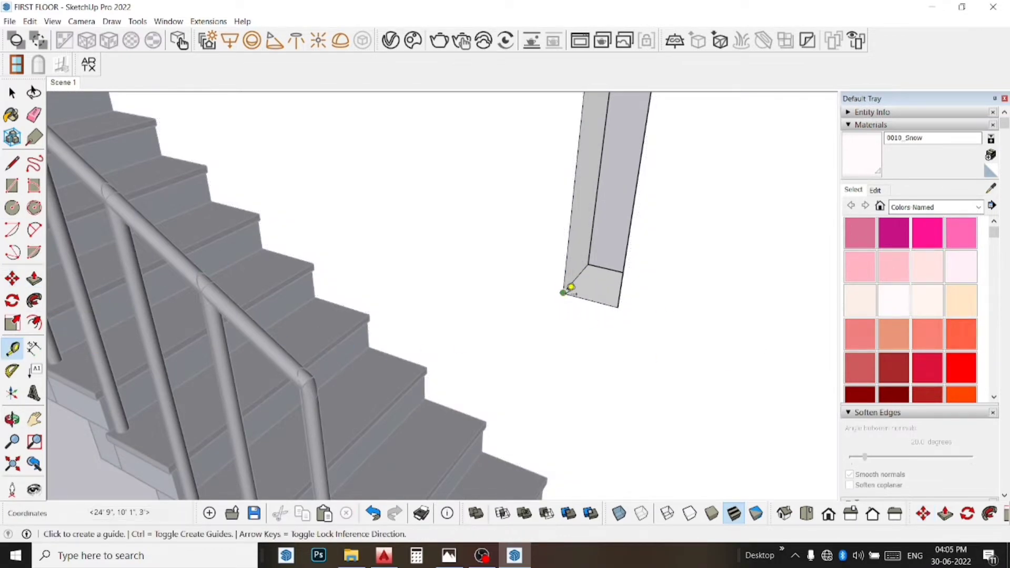
click(563, 293)
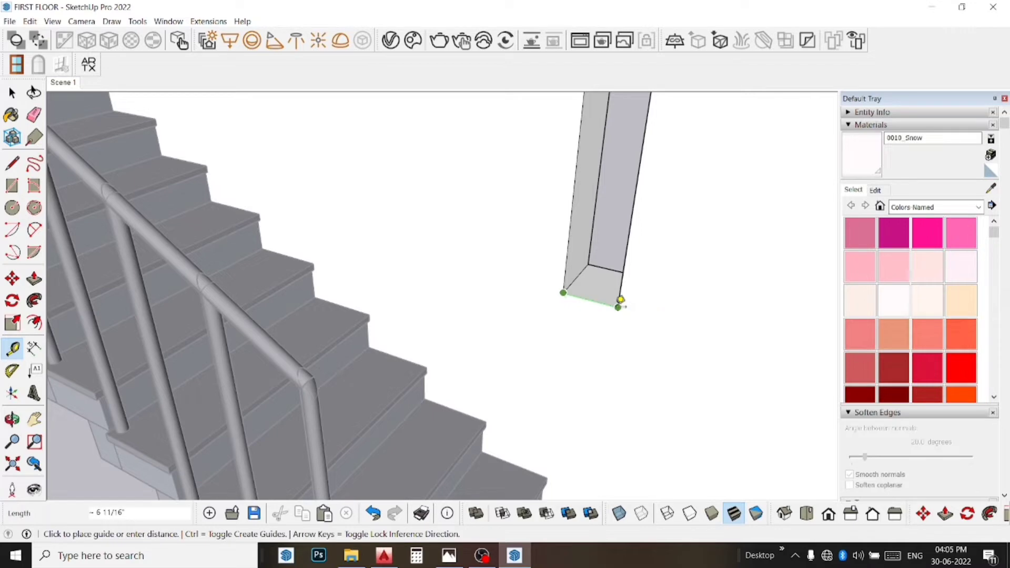
click(619, 305)
click(563, 292)
text(3')
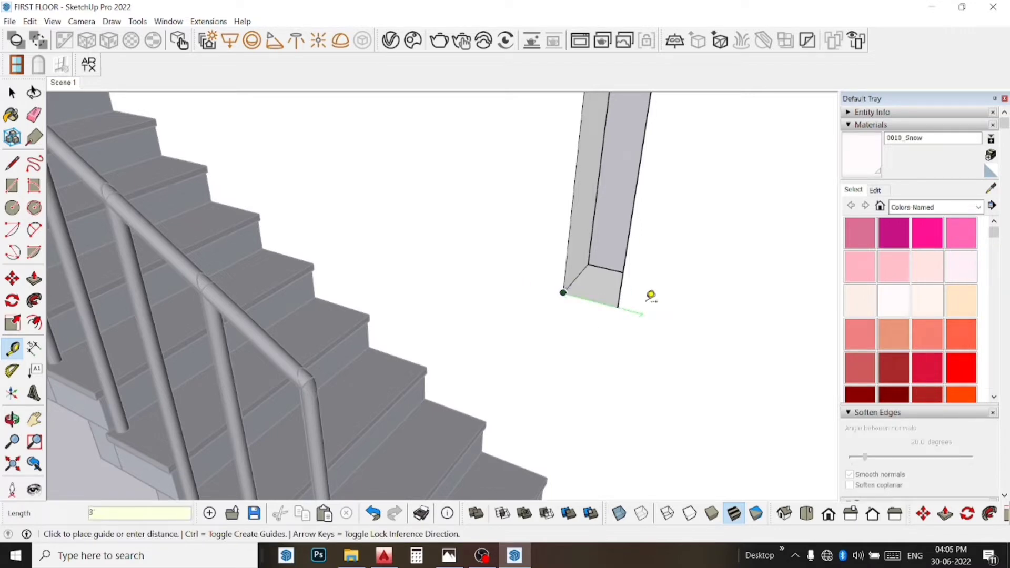
key(Return)
- Extrude the column's bottom face out to the 3' guide to form the window frame
mouse_move(418, 259)
middle_down()
mouse_move(354, 226)
mouse_move(165, 251)
middle_up()
click(34, 278)
mouse_move(500, 252)
middle_down()
mouse_move(484, 247)
mouse_move(652, 296)
mouse_move(569, 275)
mouse_move(586, 289)
middle_up()
click(567, 275)
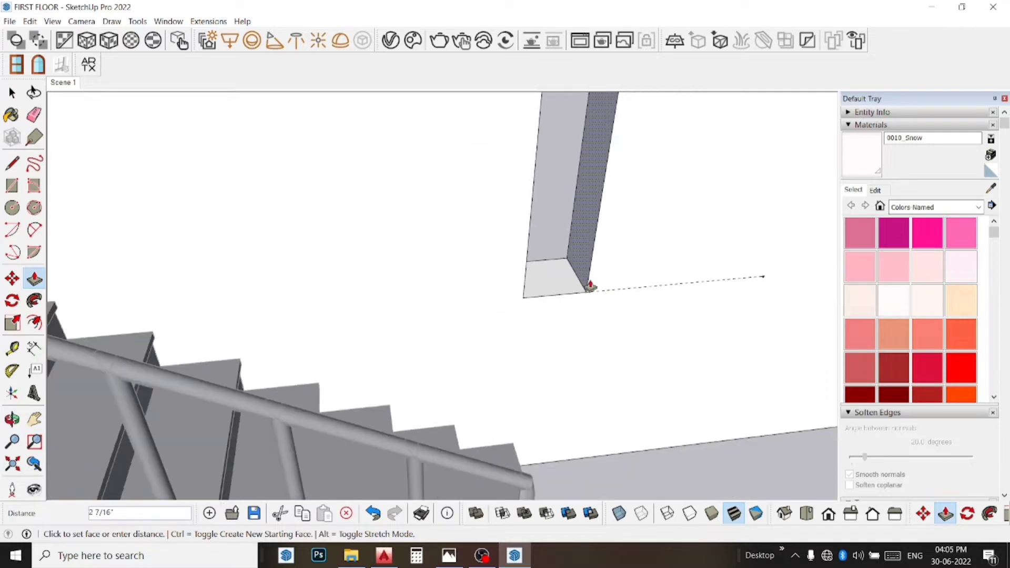
click(763, 278)
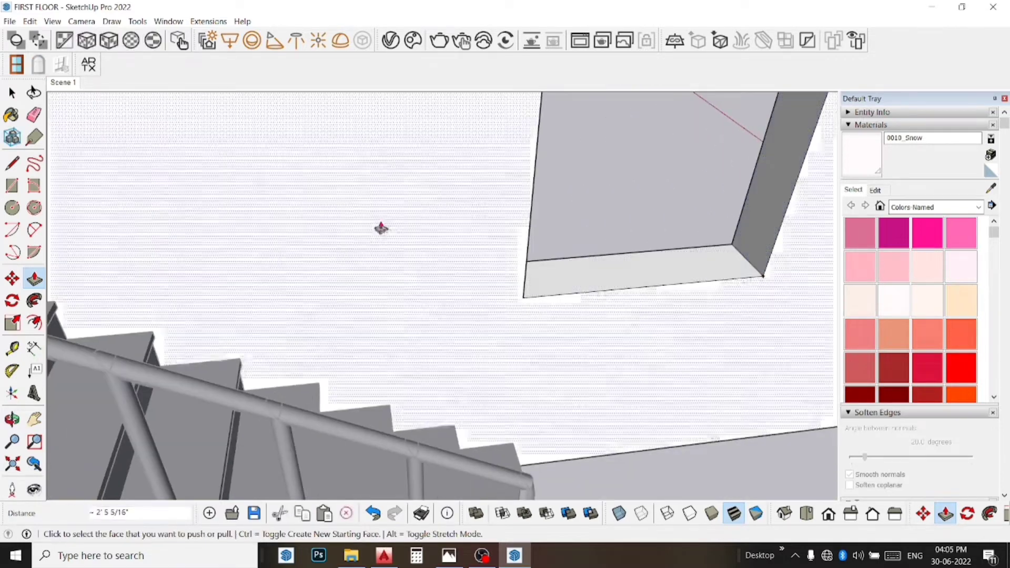
click(11, 92)
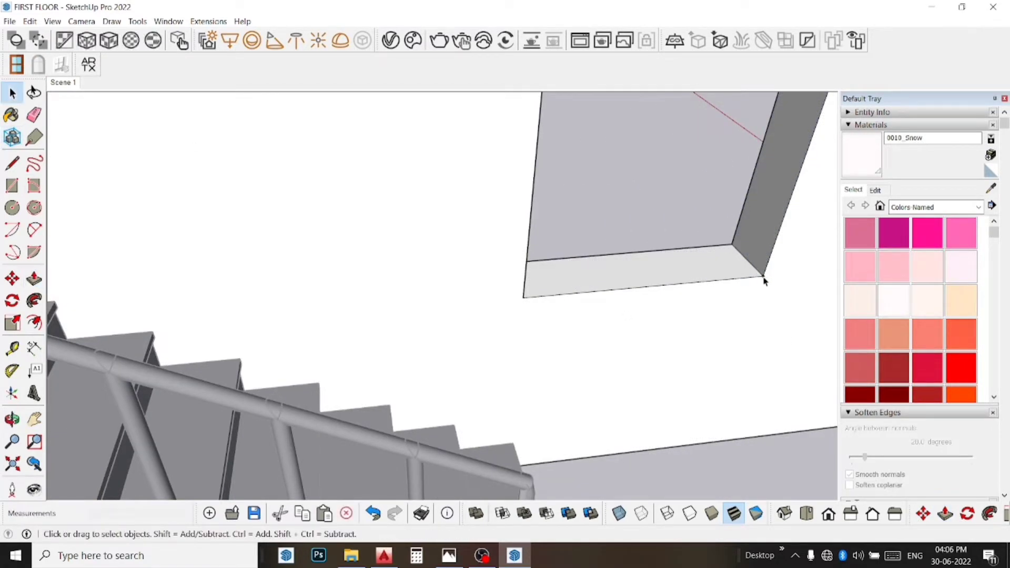
- Delete the small stray object near the door and review the wall beside the stairs
scroll(437, 265, down, 3)
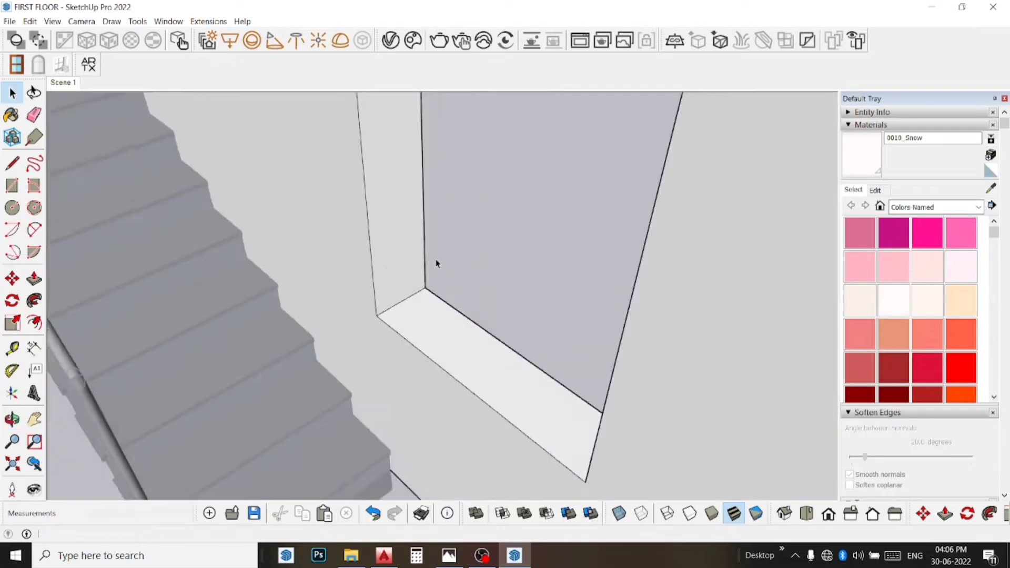
scroll(441, 267, down, 3)
scroll(442, 267, down, 3)
scroll(442, 267, down, 1)
middle_drag(442, 266, 646, 448)
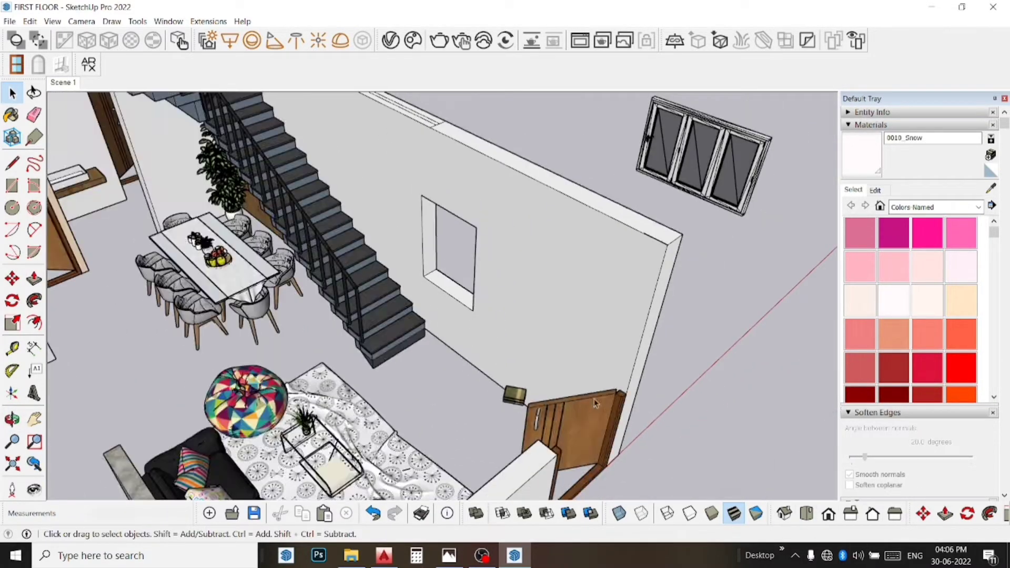
click(516, 400)
key(Delete)
scroll(586, 430, down, 2)
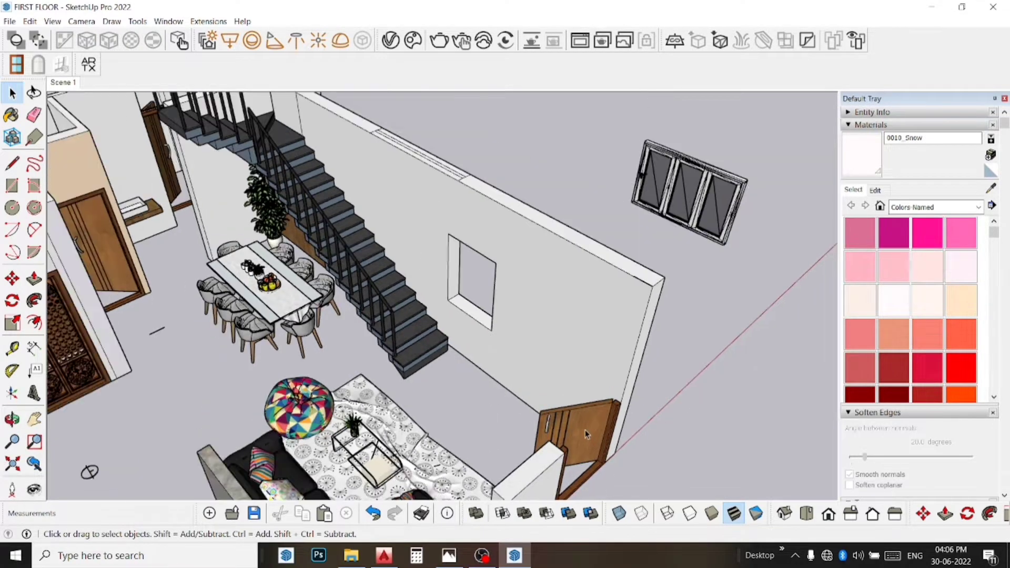
scroll(586, 431, down, 2)
scroll(585, 431, down, 2)
scroll(586, 431, down, 2)
scroll(219, 186, up, 2)
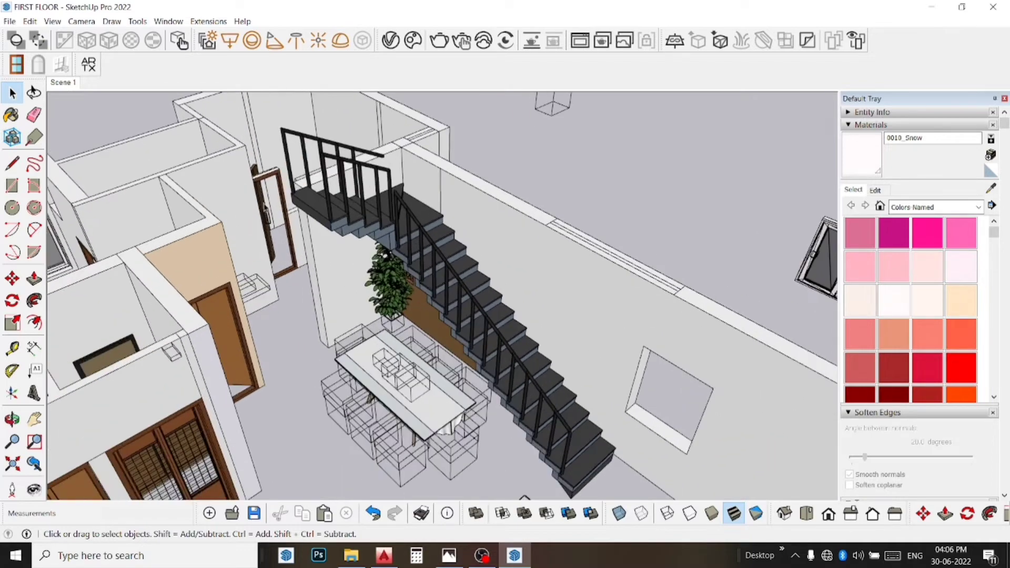
- Open the staircase group and delete its top landing and railing
click(367, 206)
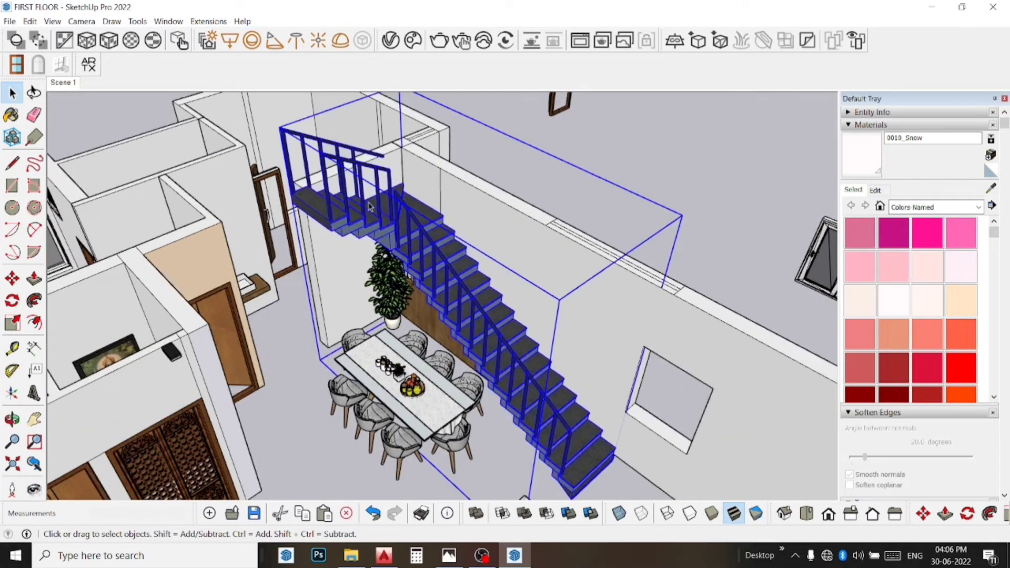
double_click(371, 207)
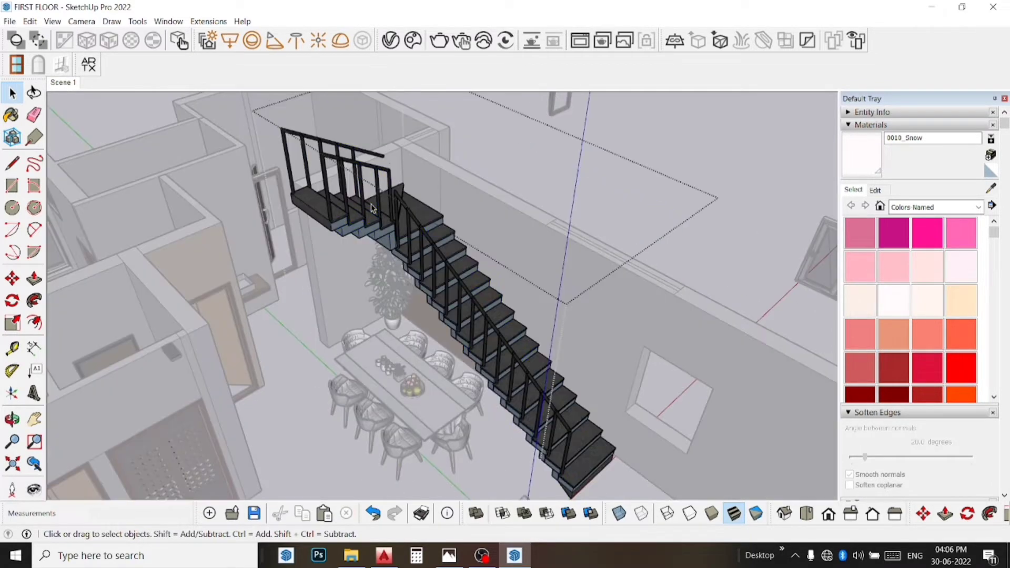
click(370, 220)
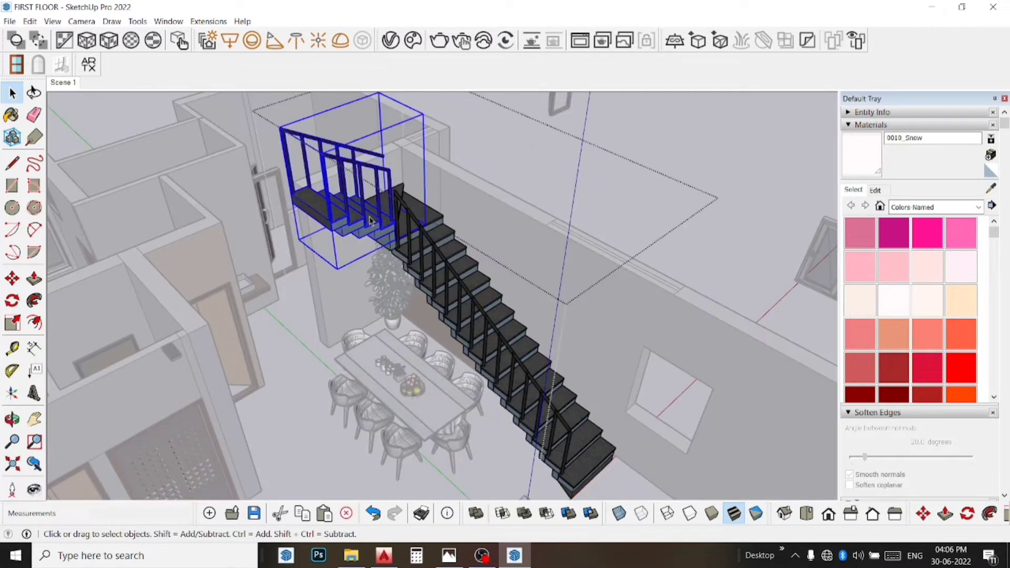
key(Delete)
- Delete the upper stair steps one by one, leaving only the lowest few treads
click(419, 223)
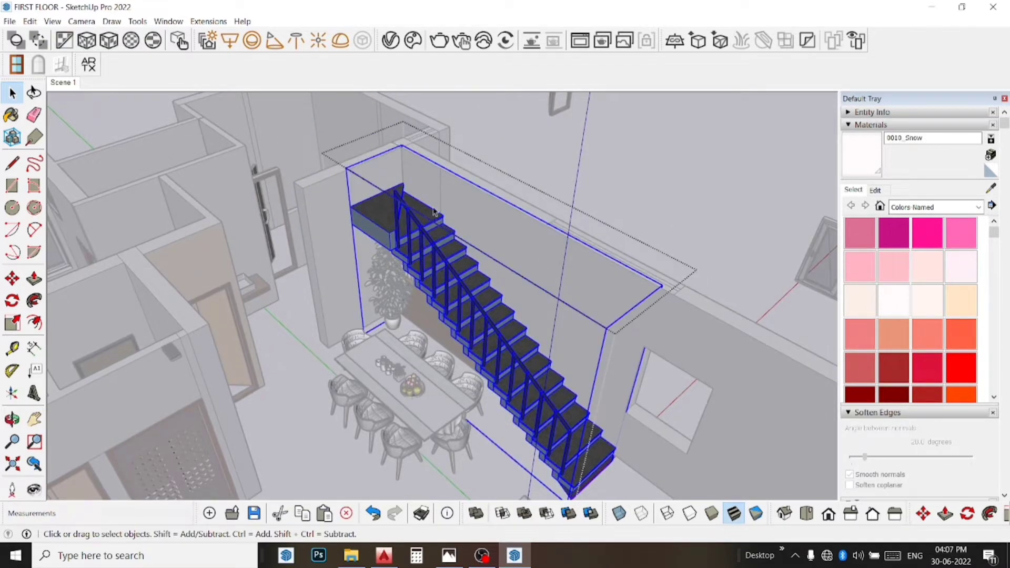
click(416, 221)
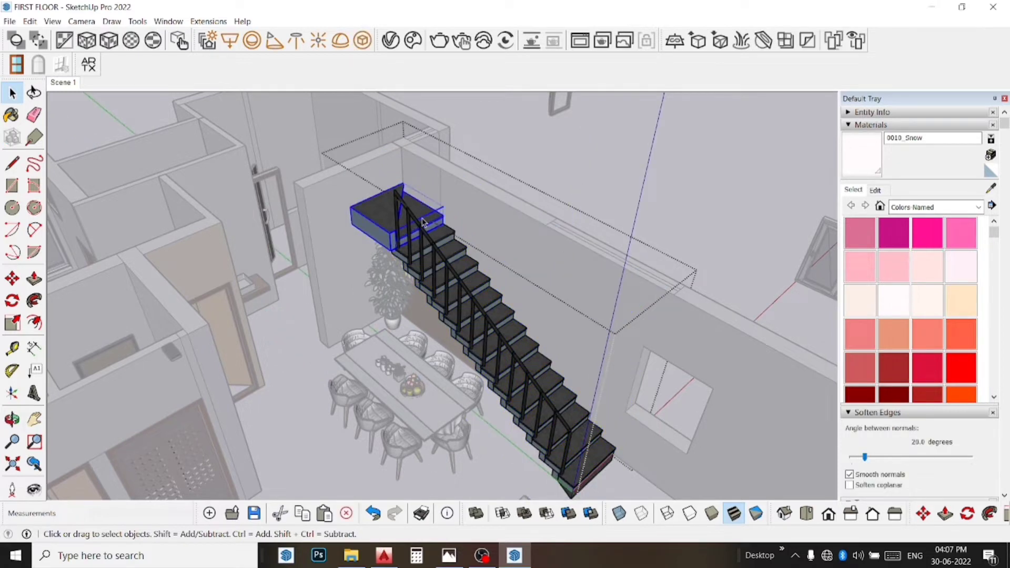
key(Delete)
key(Delete)
click(447, 252)
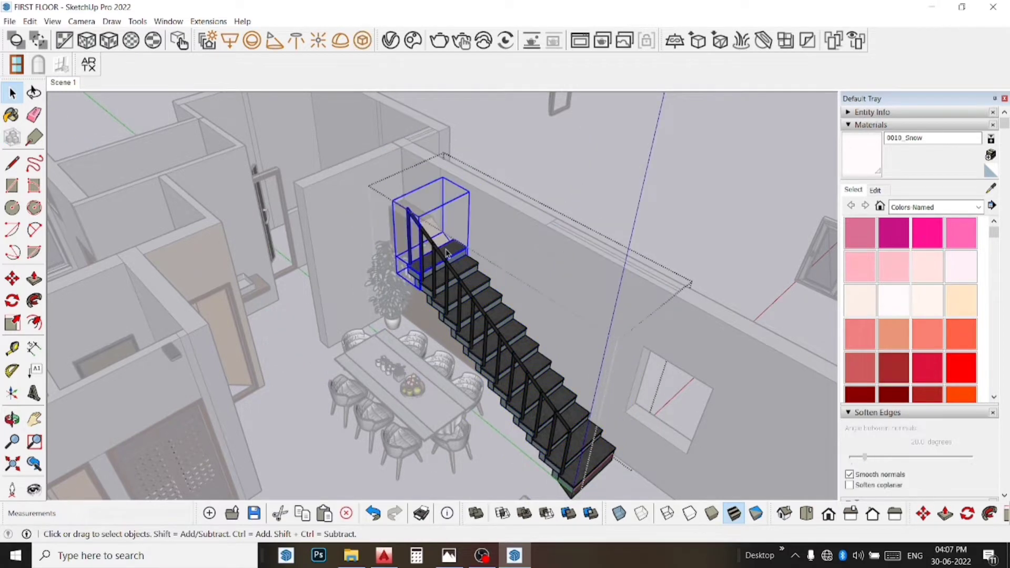
key(Delete)
key(Delete)
click(471, 277)
key(Delete)
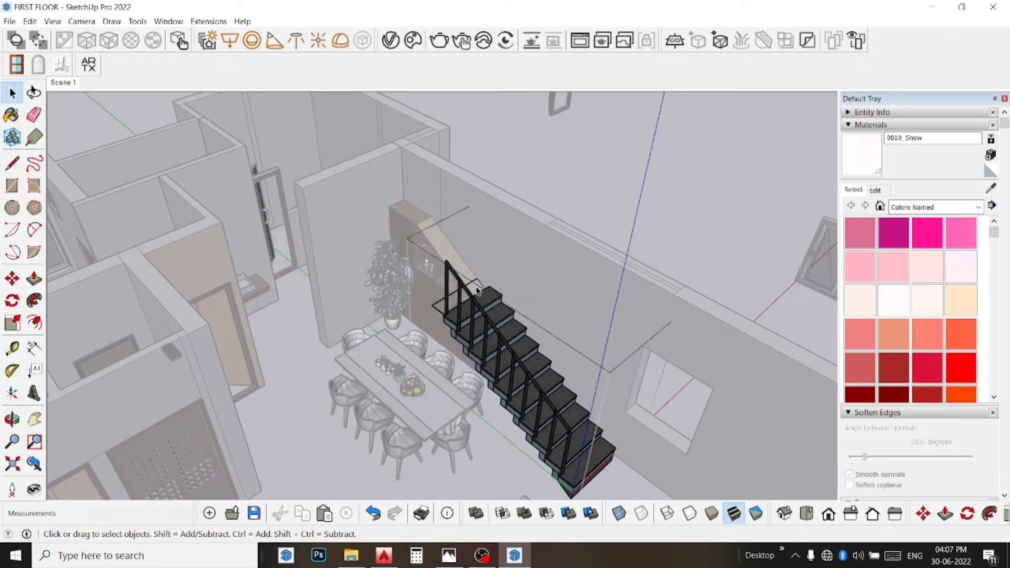
key(Delete)
click(497, 318)
key(Delete)
click(511, 336)
key(Delete)
click(526, 353)
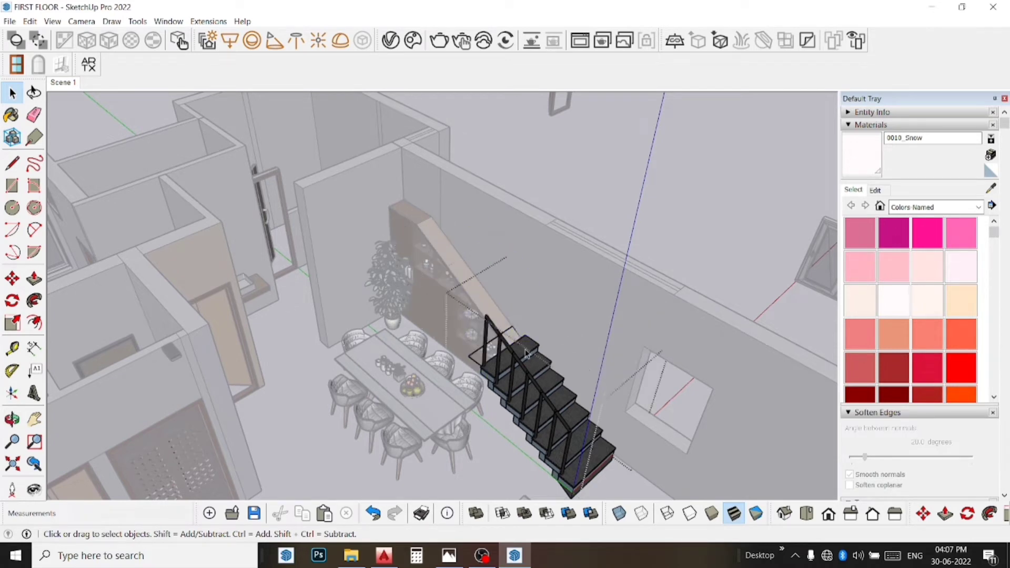
key(Delete)
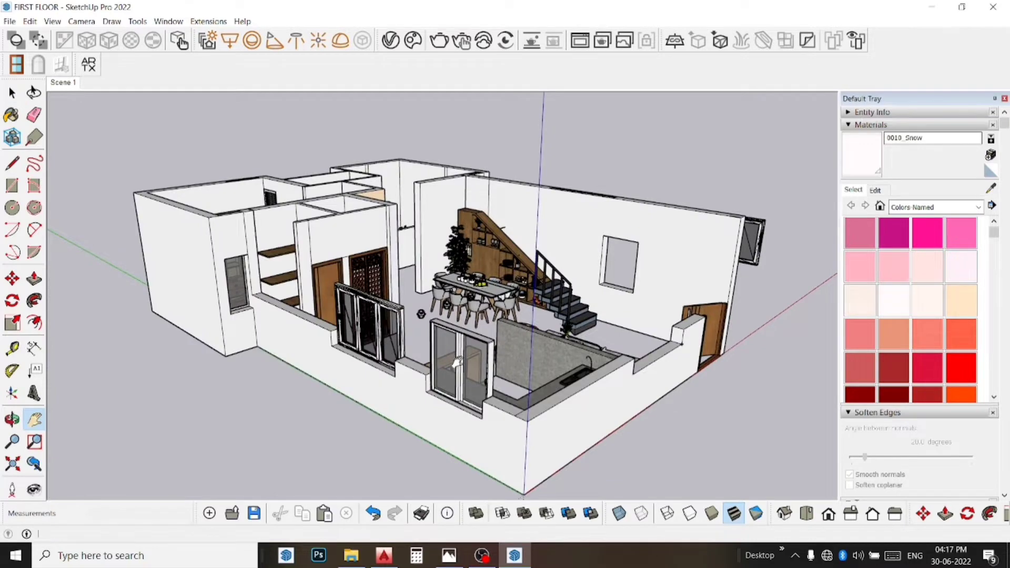
- Zoom in on the kitchen and select the three-pane window frame
scroll(445, 374, up, 3)
scroll(448, 370, up, 3)
scroll(526, 373, up, 3)
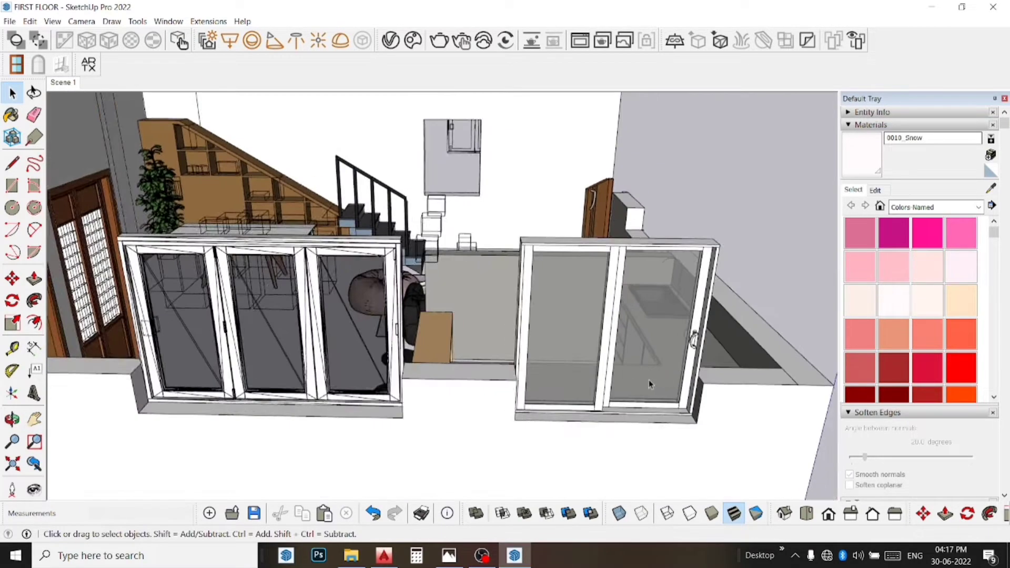
scroll(648, 373, up, 3)
scroll(648, 373, down, 2)
scroll(625, 377, down, 2)
scroll(625, 377, down, 2)
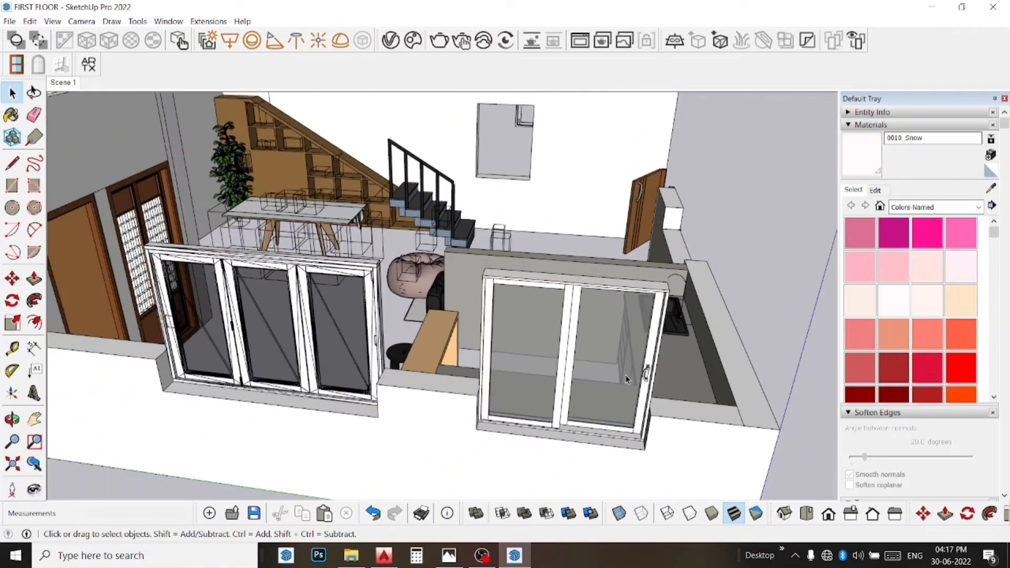
scroll(547, 373, up, 1)
scroll(547, 373, up, 2)
click(550, 387)
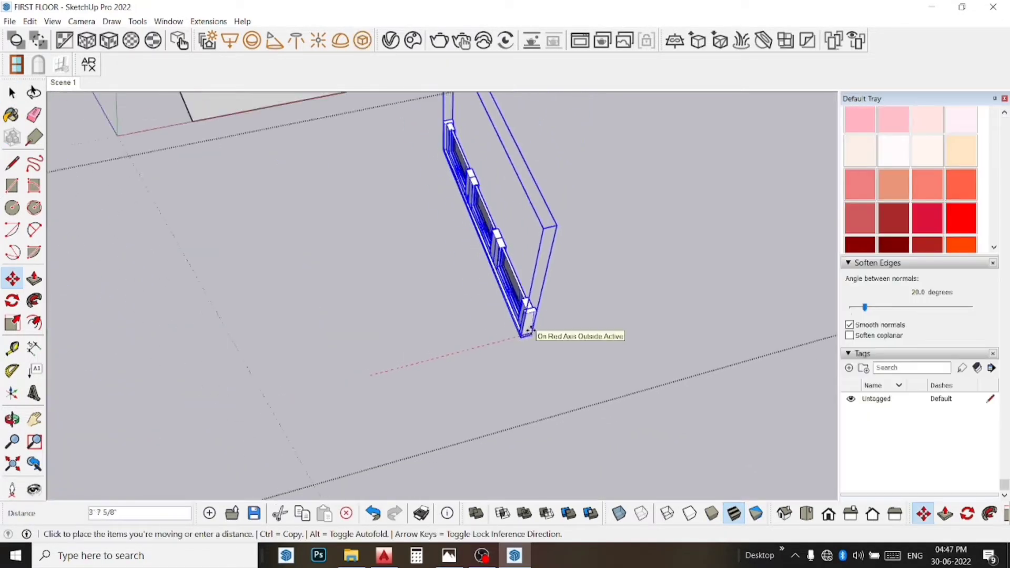
- Move the window frame into the kitchen wall corner and deselect it
scroll(529, 331, down, 2)
scroll(529, 334, down, 2)
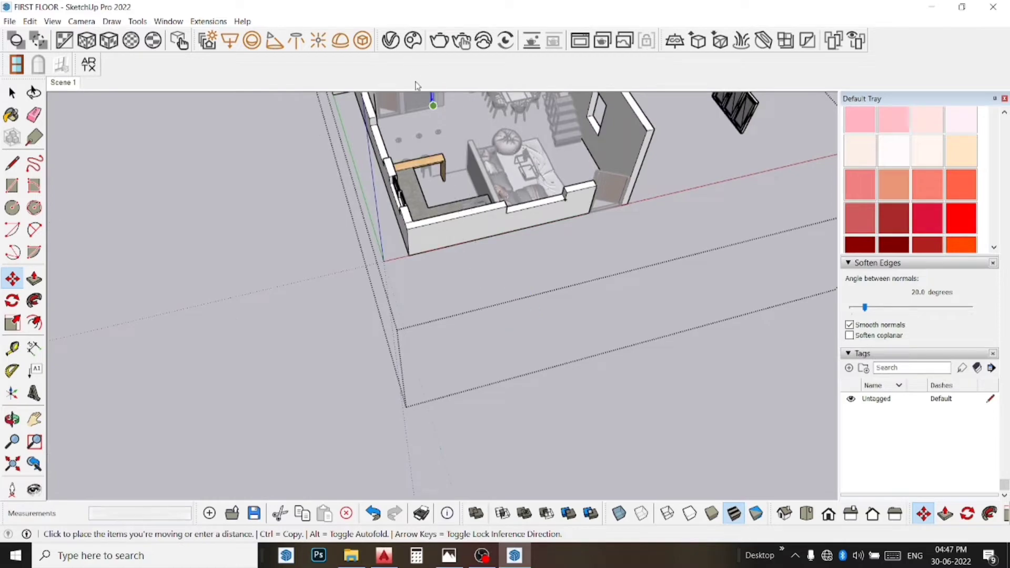
scroll(363, 100, up, 2)
scroll(352, 106, up, 2)
scroll(342, 113, up, 2)
scroll(379, 210, up, 2)
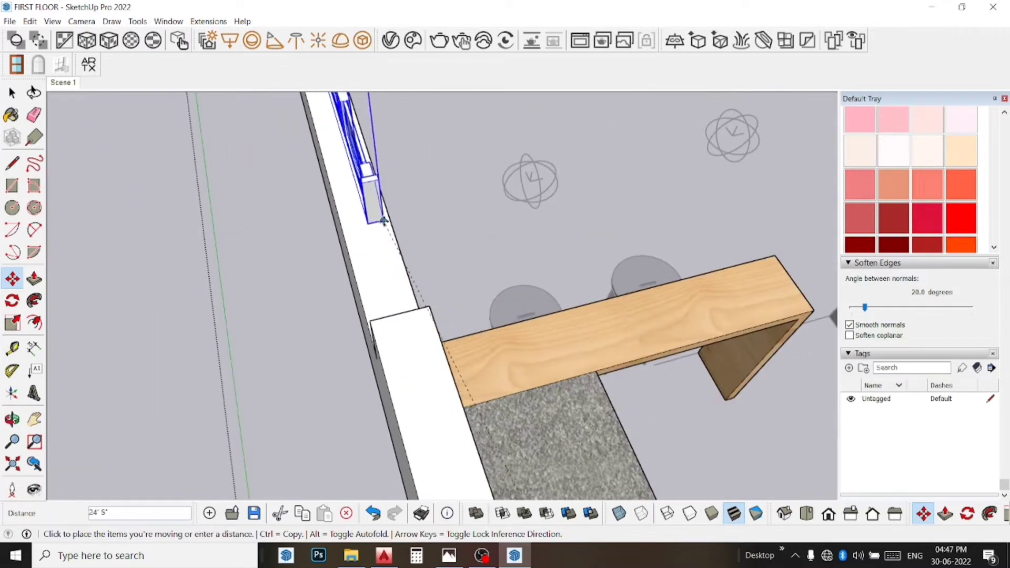
middle_drag(384, 221, 337, 248)
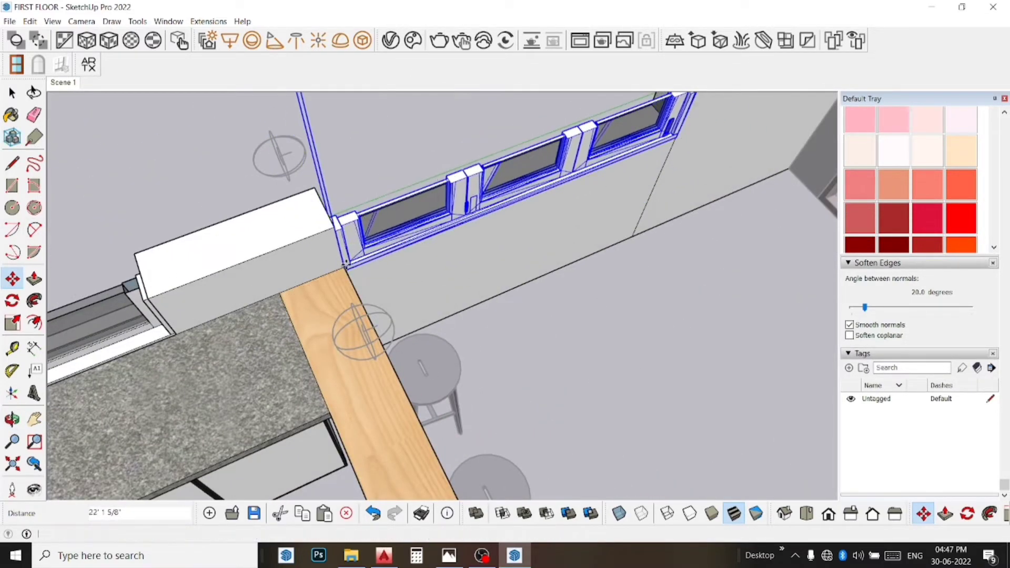
scroll(344, 263, down, 3)
click(358, 216)
key(space)
click(321, 168)
- Erase the stray vertical line above the wall and pan across the house
scroll(322, 168, up, 2)
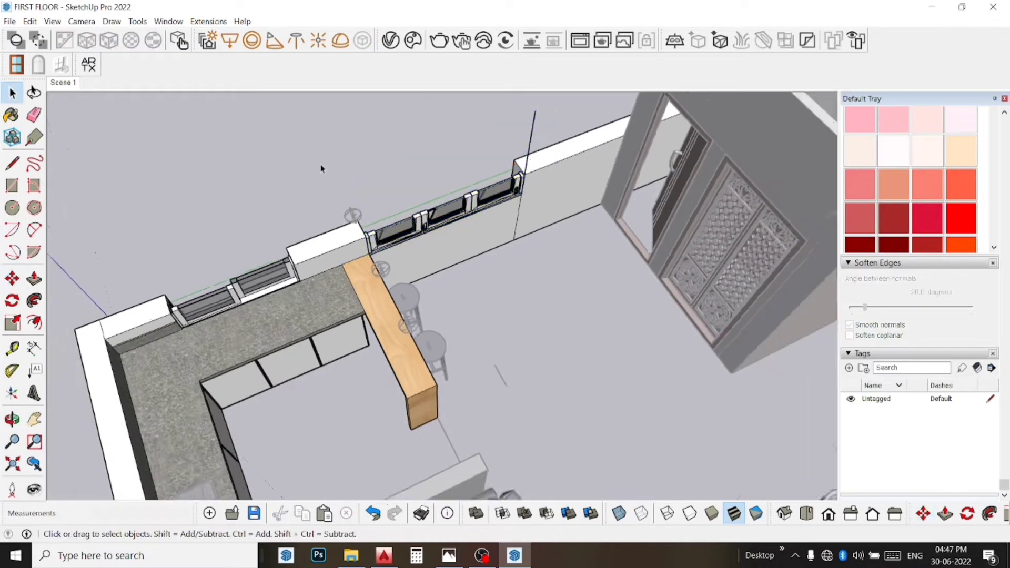
scroll(321, 169, down, 1)
key(e)
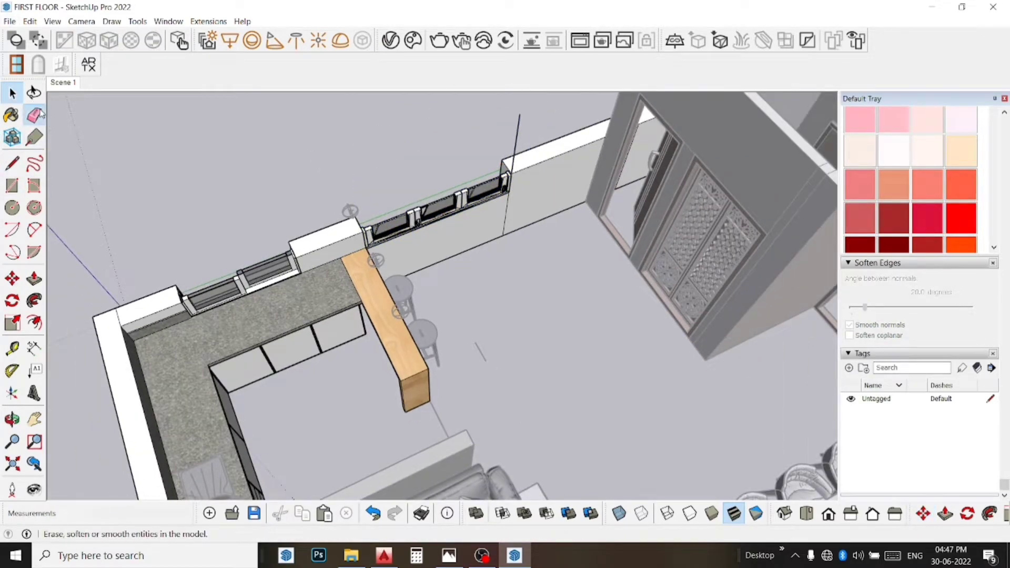
drag(532, 105, 493, 121)
key(space)
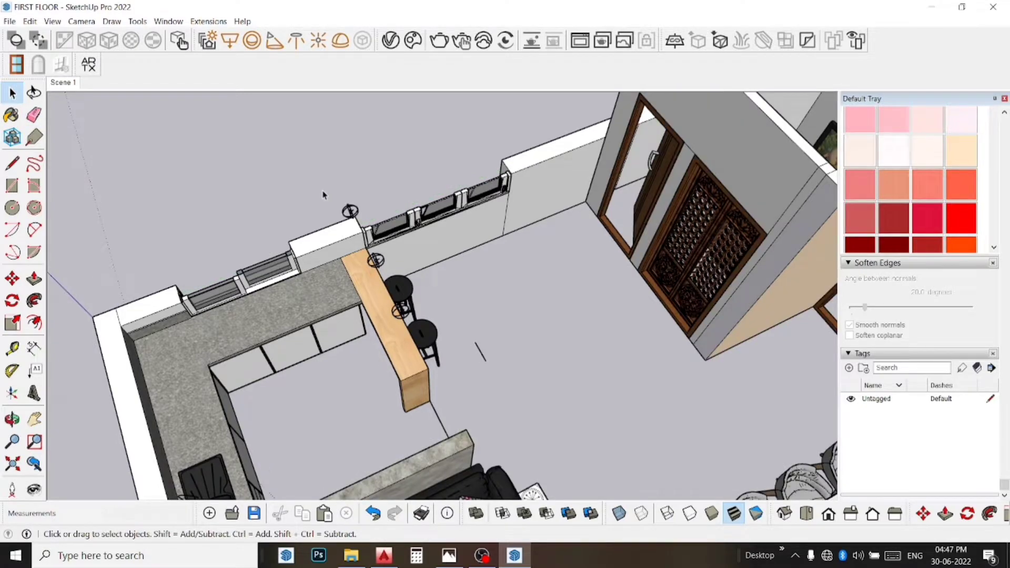
scroll(336, 195, down, 3)
mouse_move(433, 289)
middle_down()
mouse_move(394, 293)
mouse_move(537, 280)
mouse_move(477, 246)
mouse_move(474, 208)
middle_up()
- Paste a copy of the kitchen window frame beside the house and rotate it
scroll(454, 288, down, 5)
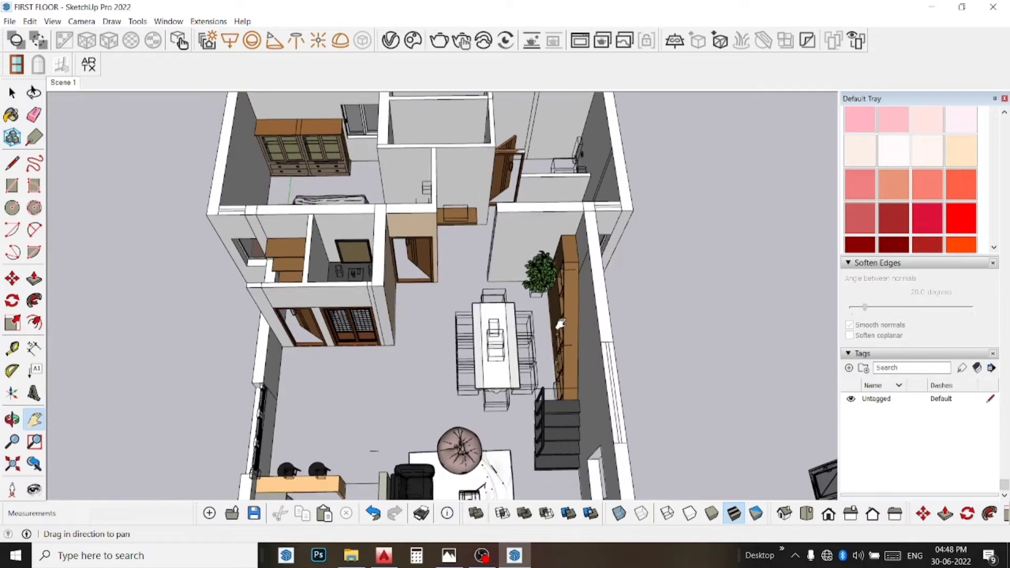
drag(560, 324, 316, 217)
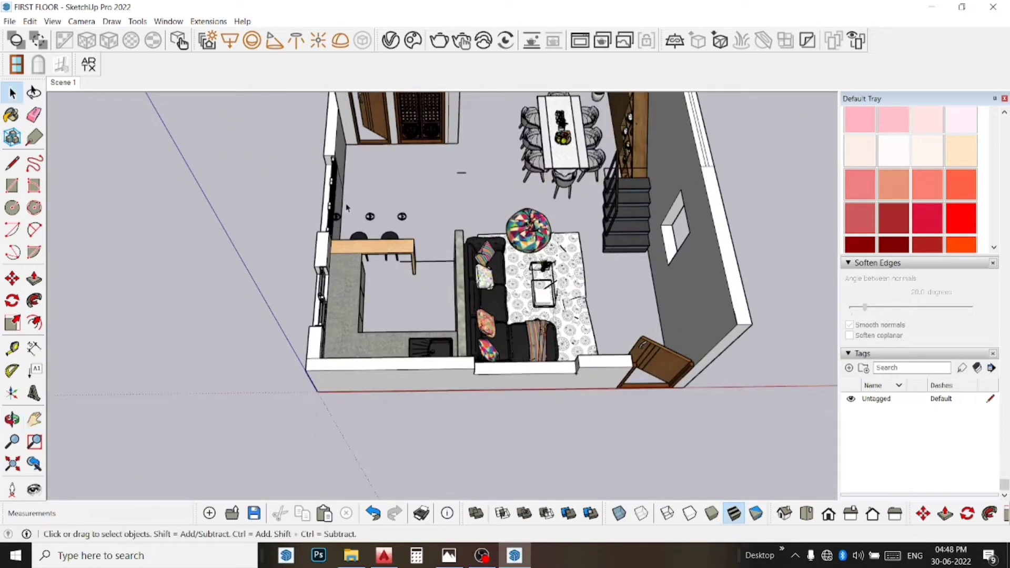
scroll(347, 208, up, 2)
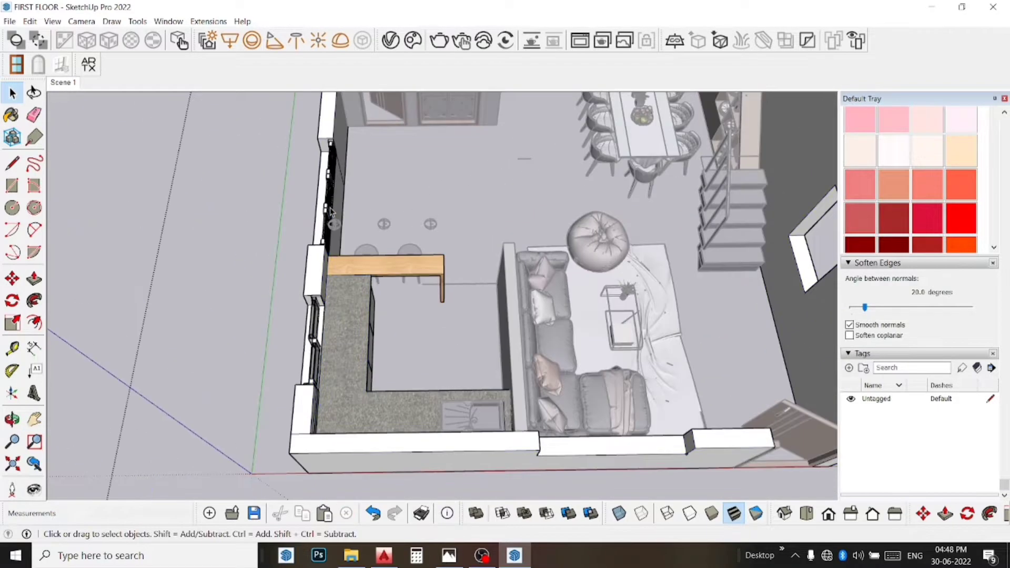
click(331, 212)
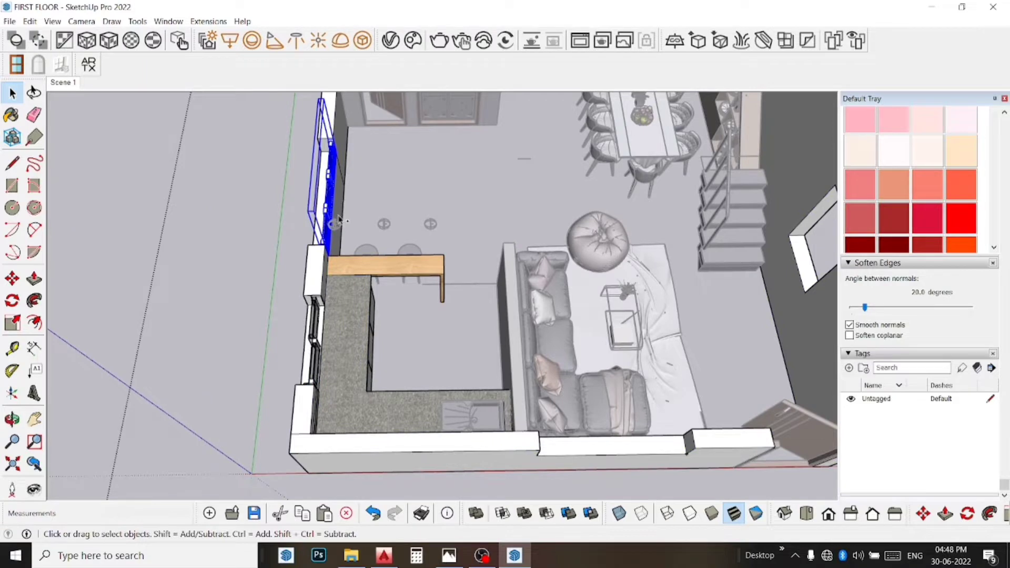
key(m)
click(328, 252)
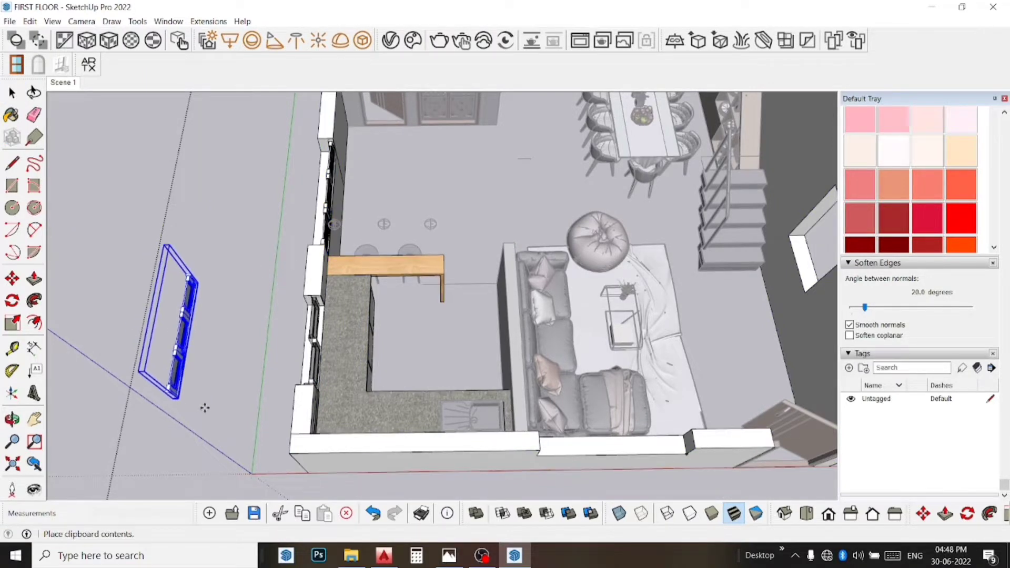
click(233, 423)
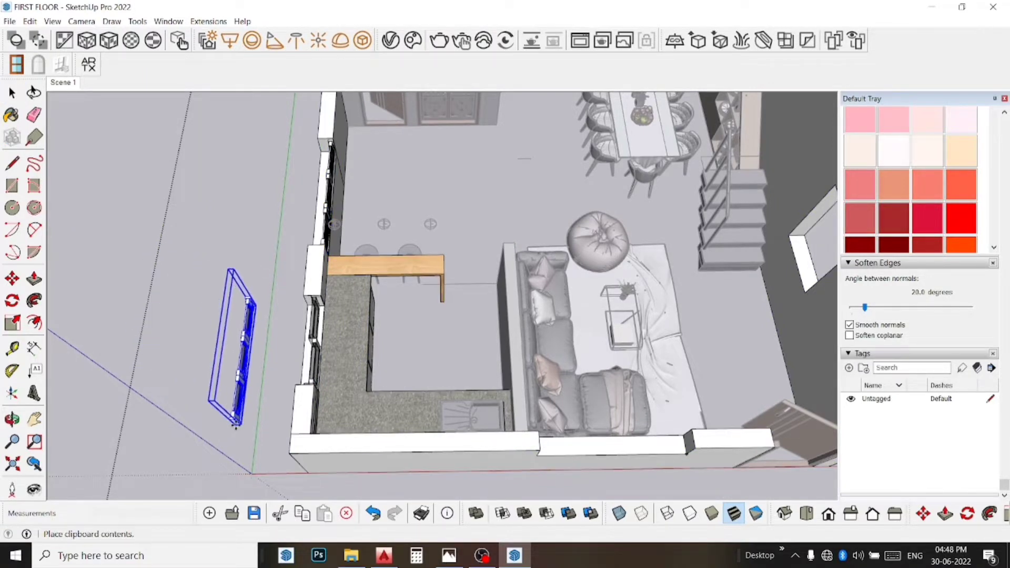
click(12, 278)
click(209, 399)
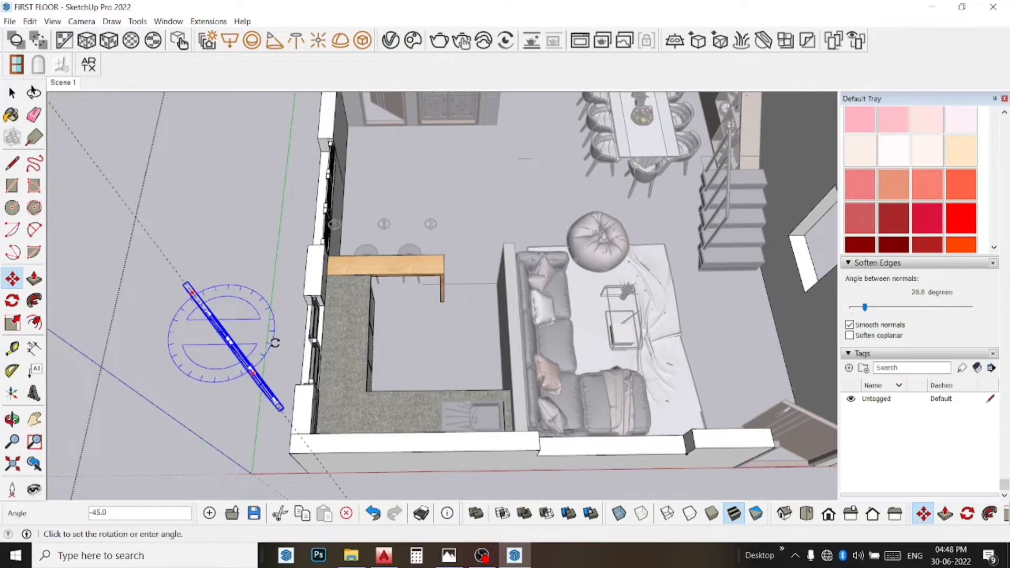
click(165, 390)
- Move the rotated window copy onto the low wall behind the kitchen counter
scroll(165, 390, up, 5)
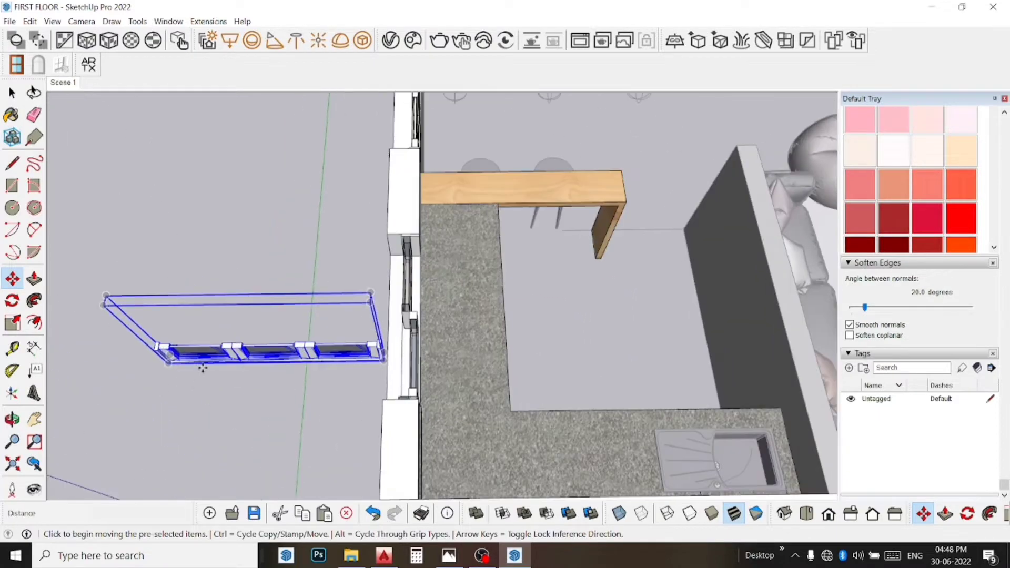
mouse_move(117, 367)
middle_down()
mouse_move(270, 301)
mouse_move(128, 300)
middle_up()
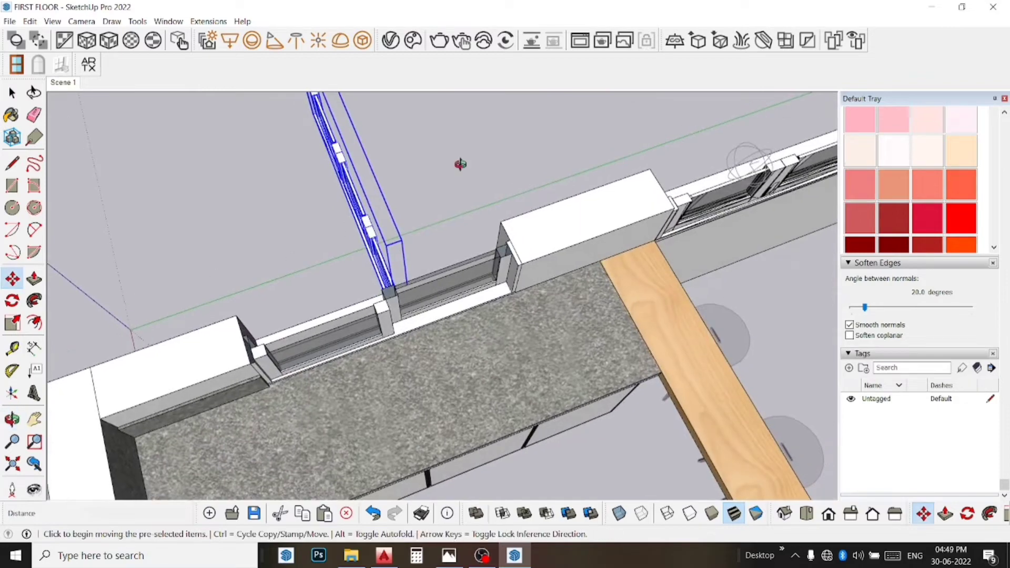
middle_drag(462, 163, 582, 138)
scroll(582, 138, up, 3)
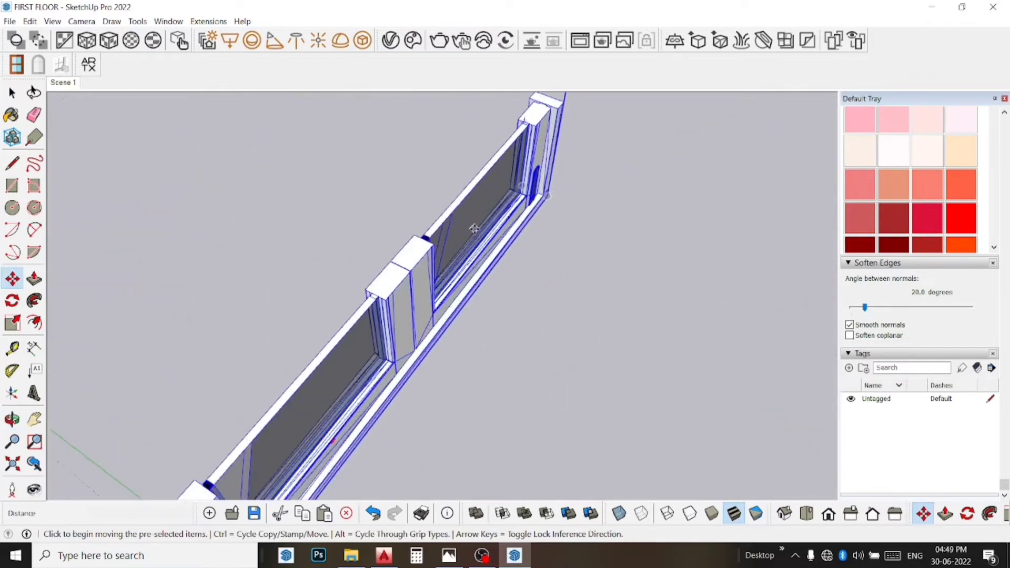
scroll(491, 210, up, 3)
middle_drag(492, 210, 319, 157)
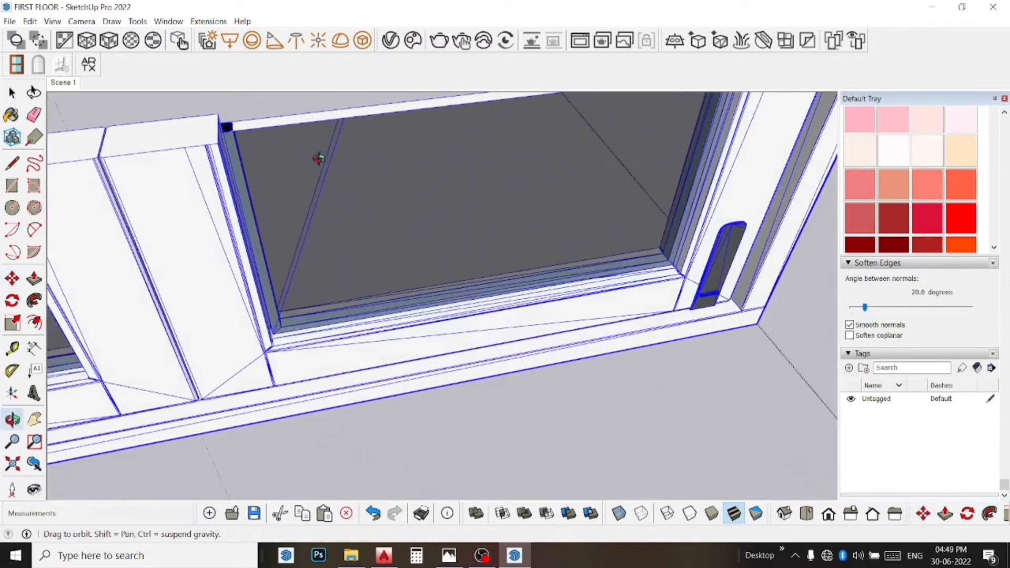
click(756, 325)
scroll(758, 321, down, 2)
scroll(768, 310, down, 3)
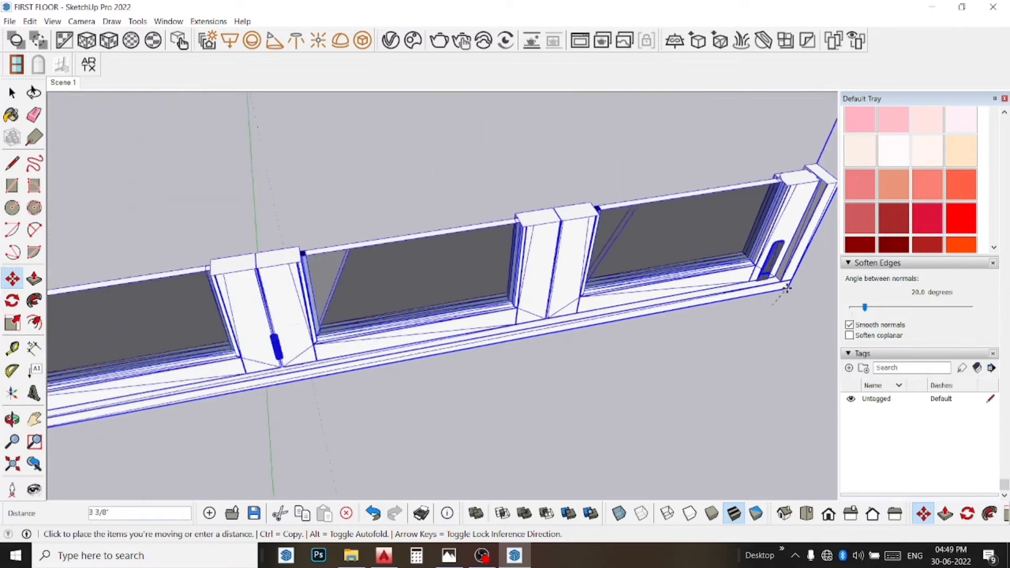
scroll(779, 299, down, 3)
scroll(786, 289, down, 3)
scroll(786, 289, down, 3)
scroll(789, 268, up, 1)
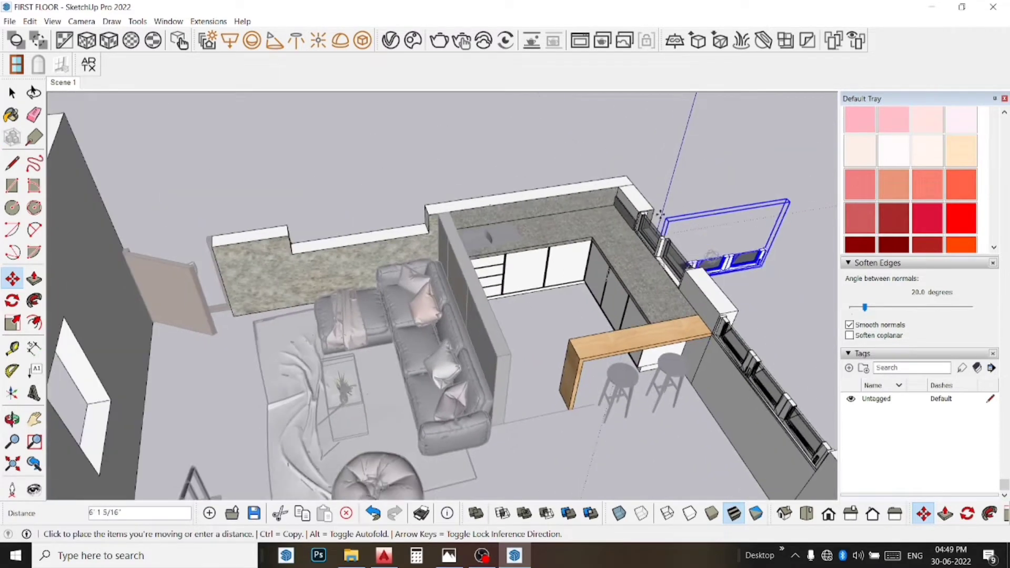
scroll(415, 228, up, 5)
click(542, 298)
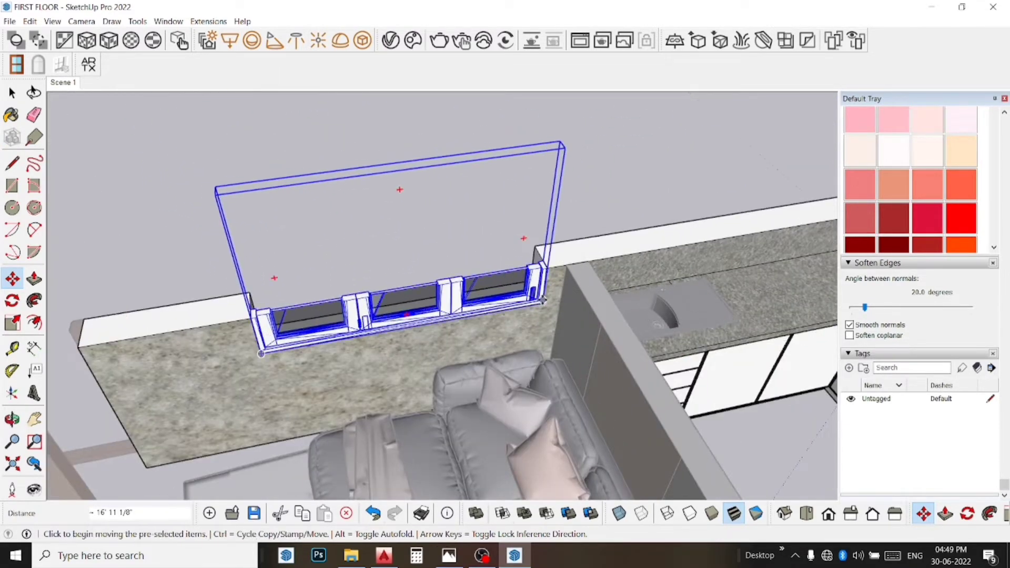
key(space)
mouse_move(628, 184)
middle_down()
mouse_move(536, 205)
mouse_move(482, 234)
middle_up()
click(482, 234)
- Look around the kitchen, stairs and dining area, then return to the Scene 1 overview
mouse_move(677, 289)
middle_down()
mouse_move(501, 250)
mouse_move(550, 235)
middle_up()
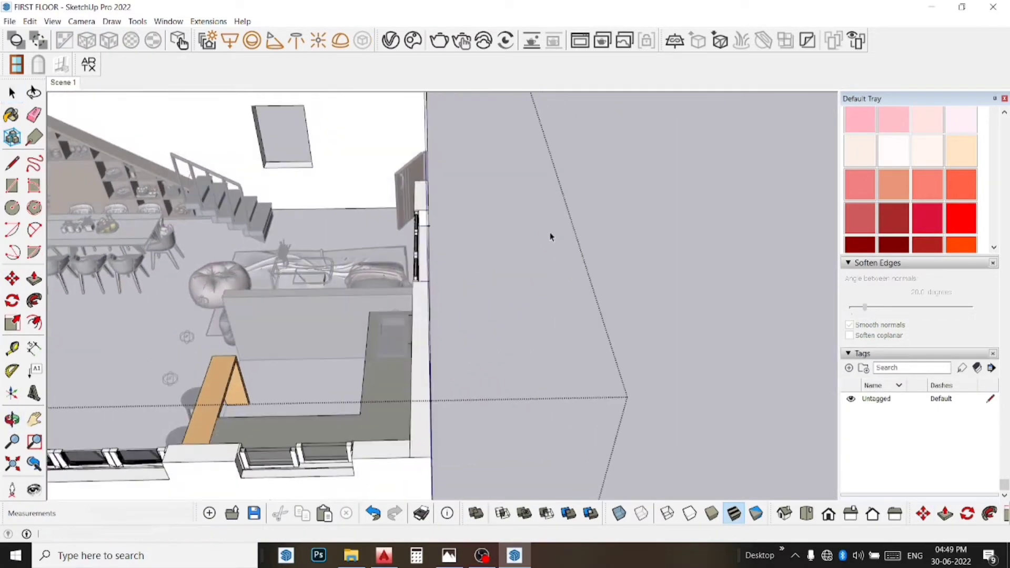
click(35, 425)
drag(294, 363, 521, 353)
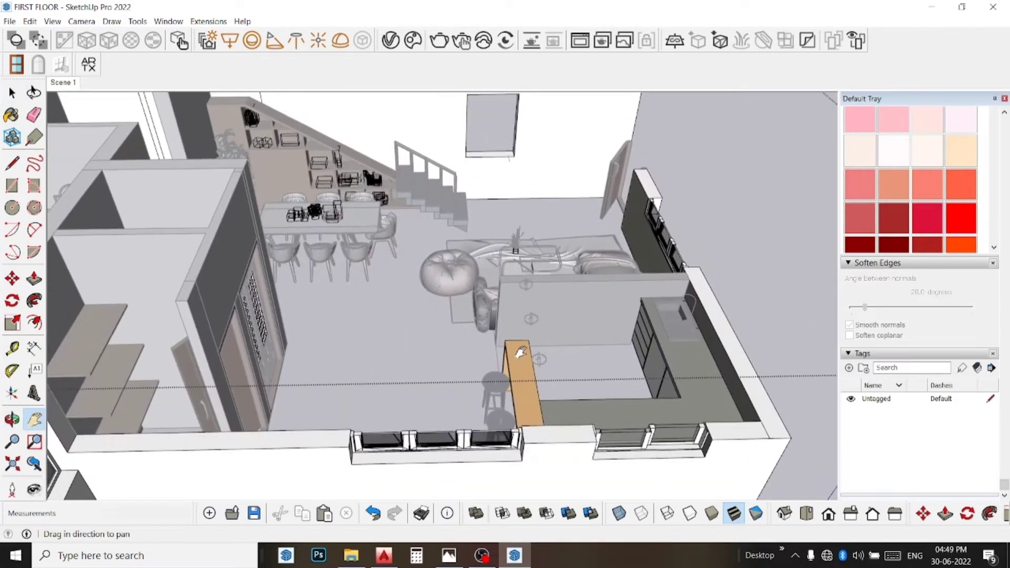
middle_drag(533, 343, 474, 316)
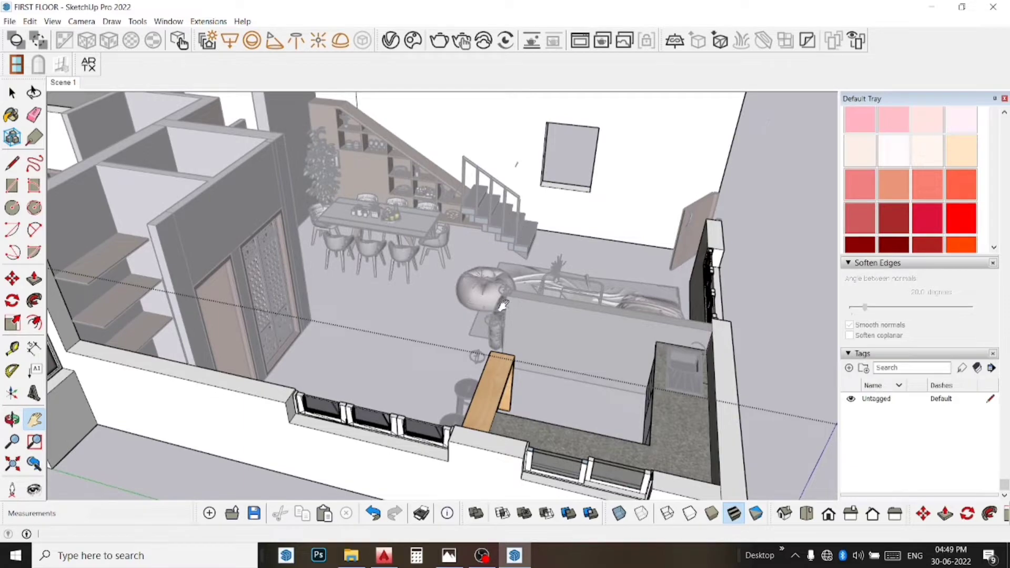
mouse_move(504, 305)
middle_down()
mouse_move(619, 341)
mouse_move(662, 245)
middle_up()
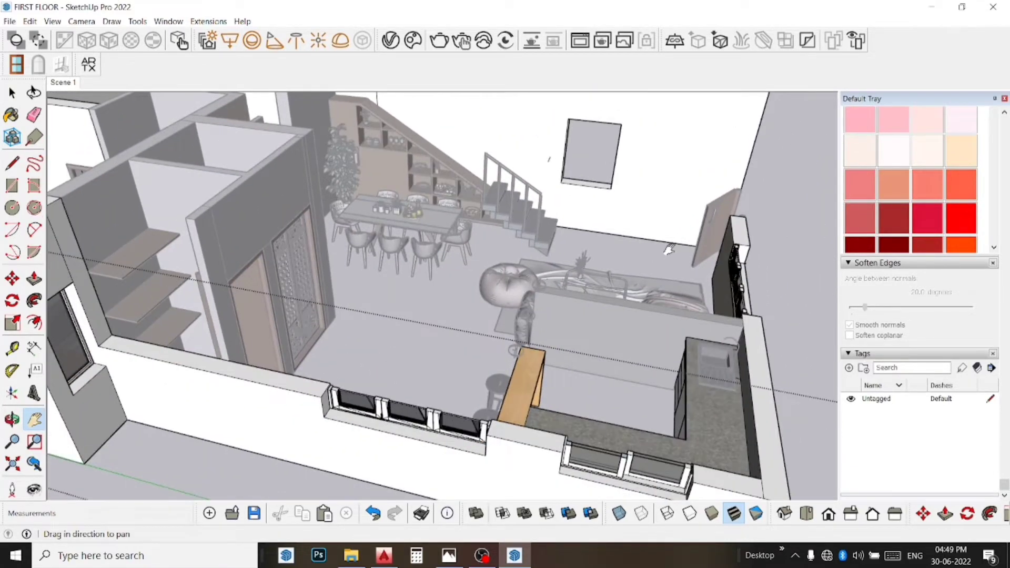
drag(485, 365, 464, 329)
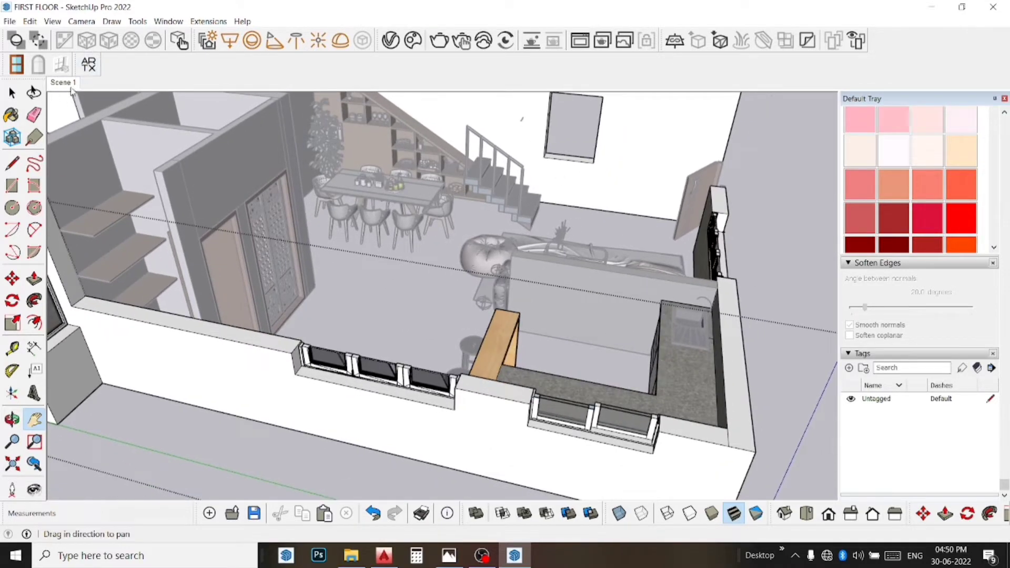
click(66, 83)
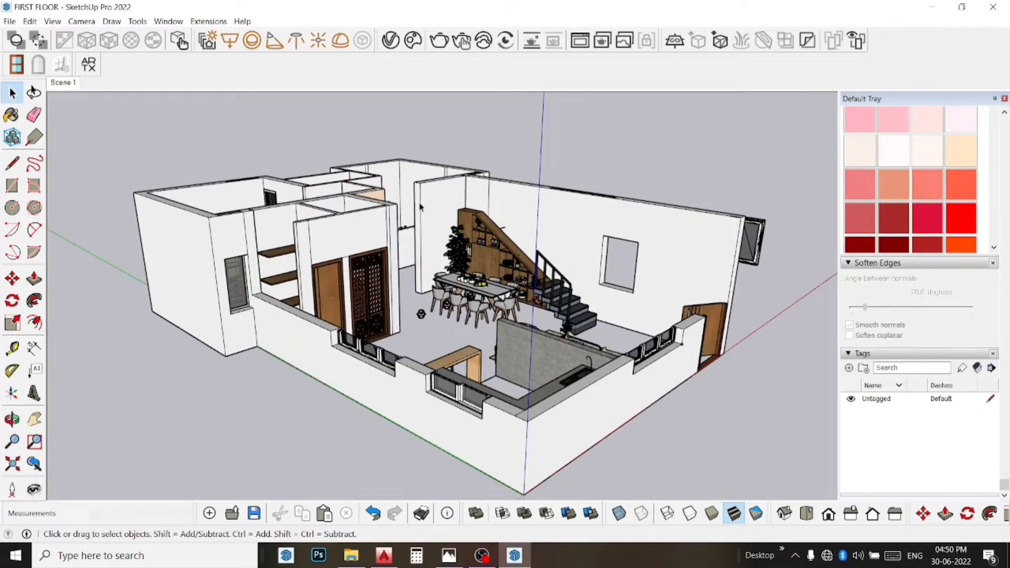
- Zoom to the pooja-room wall, open its group and select the carved lattice door
scroll(421, 208, up, 3)
scroll(155, 284, up, 2)
scroll(164, 273, up, 2)
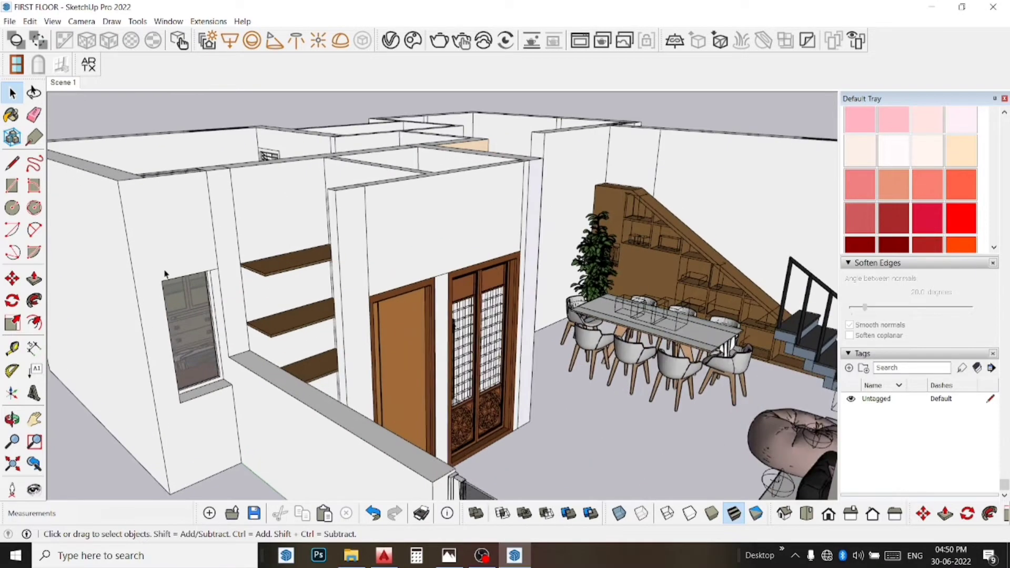
middle_drag(174, 273, 294, 295)
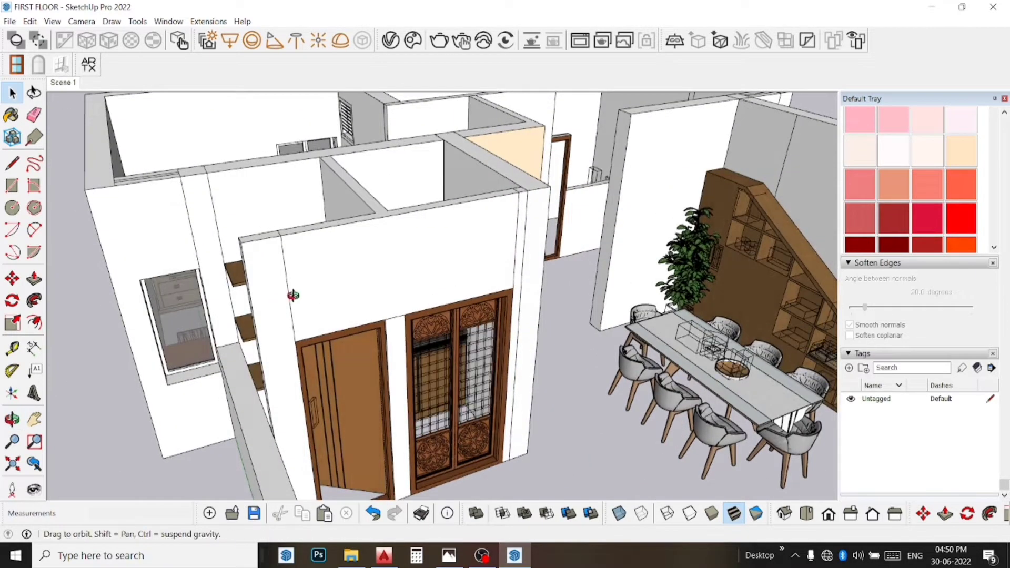
scroll(349, 289, up, 2)
scroll(350, 286, up, 1)
middle_drag(352, 282, 292, 338)
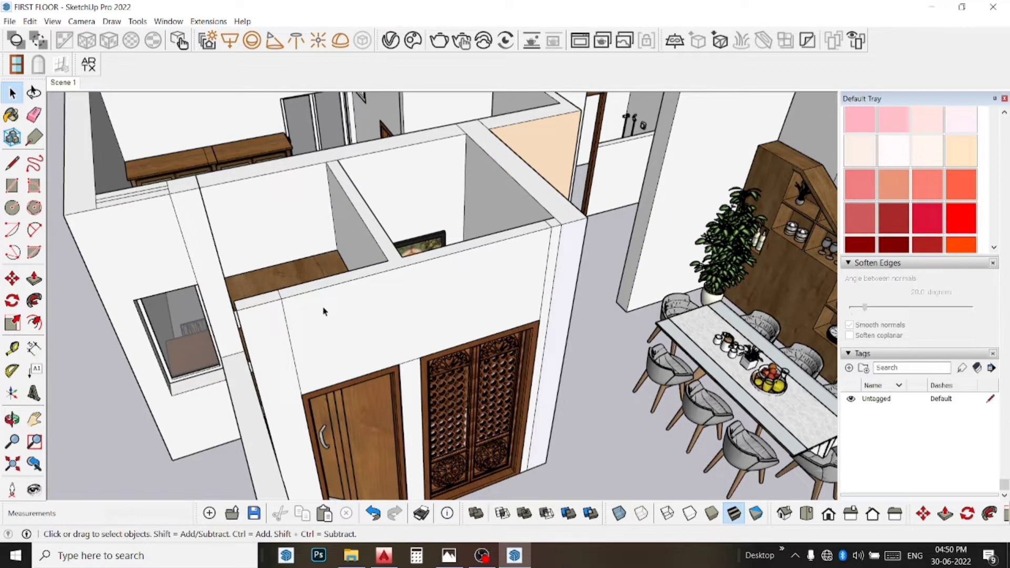
click(487, 427)
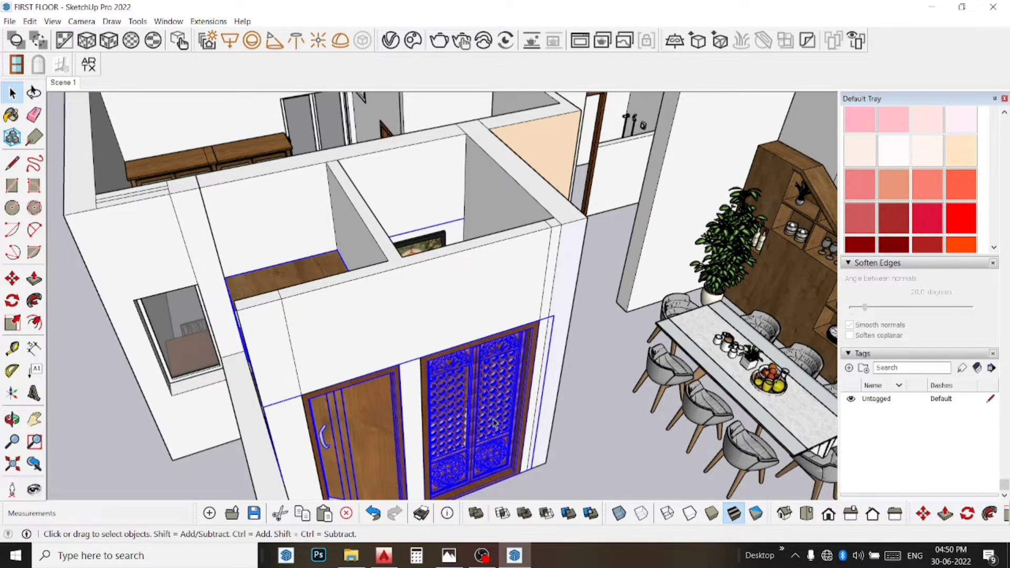
double_click(493, 424)
click(493, 423)
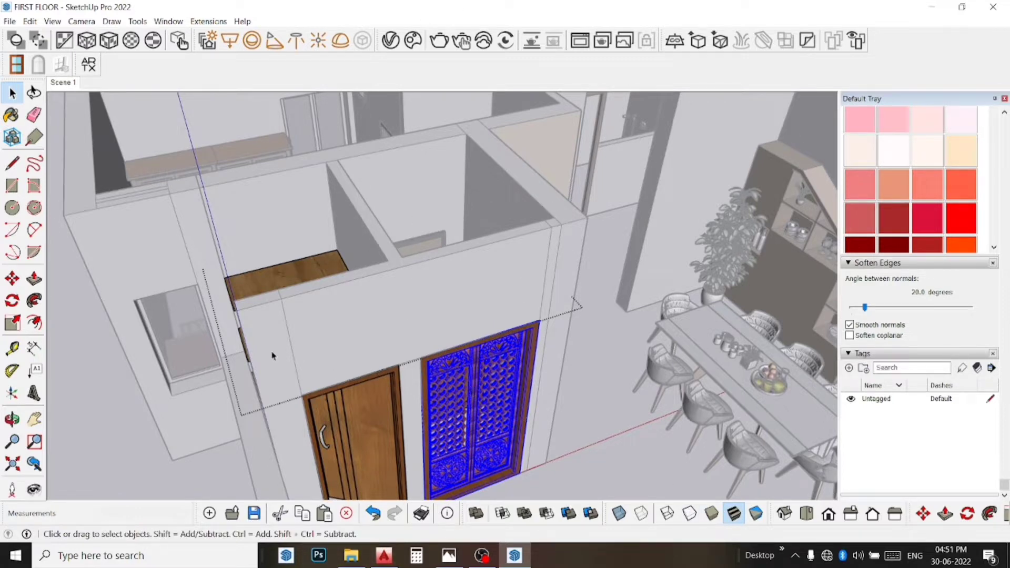
- Delete the carved lattice door and the wooden door from the pooja partition
click(35, 420)
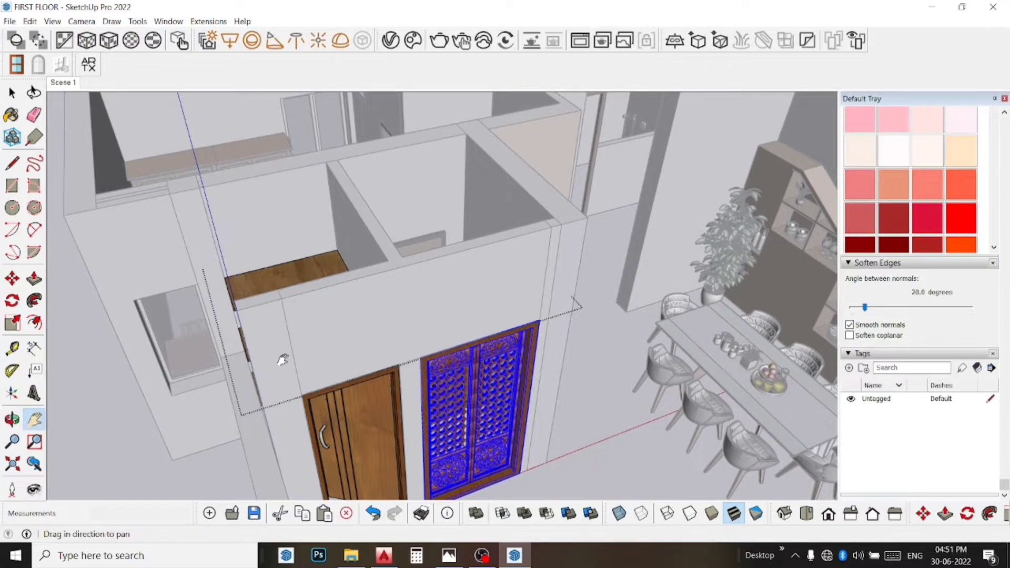
mouse_move(379, 279)
mouse_down()
mouse_move(383, 259)
mouse_move(450, 266)
mouse_up()
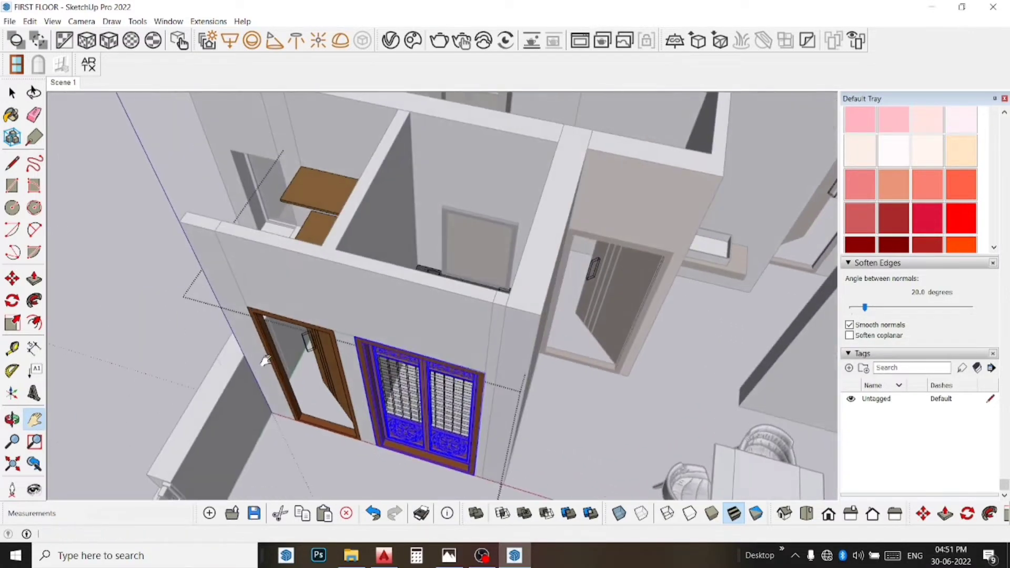
middle_drag(450, 266, 299, 345)
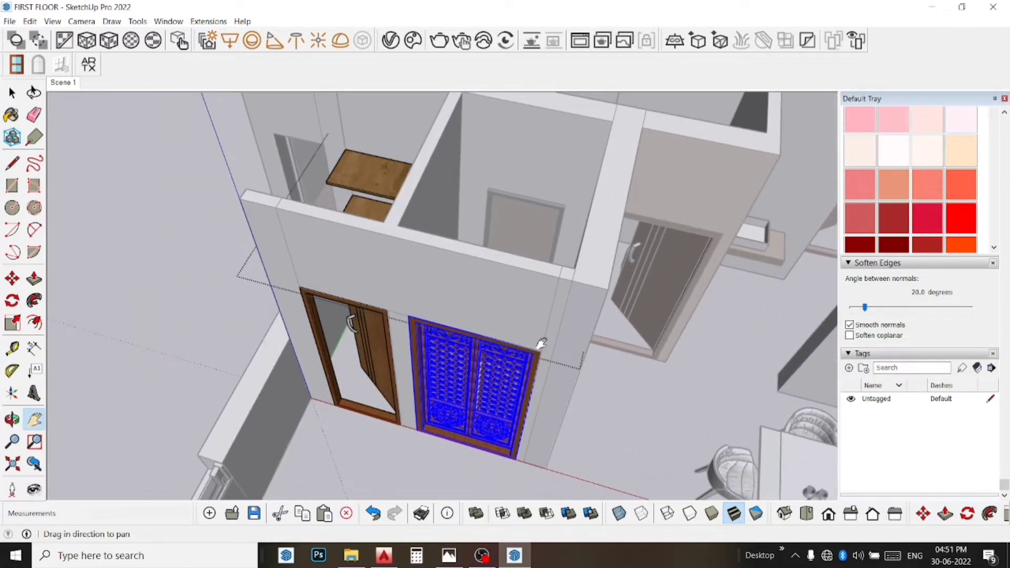
key(Delete)
key(space)
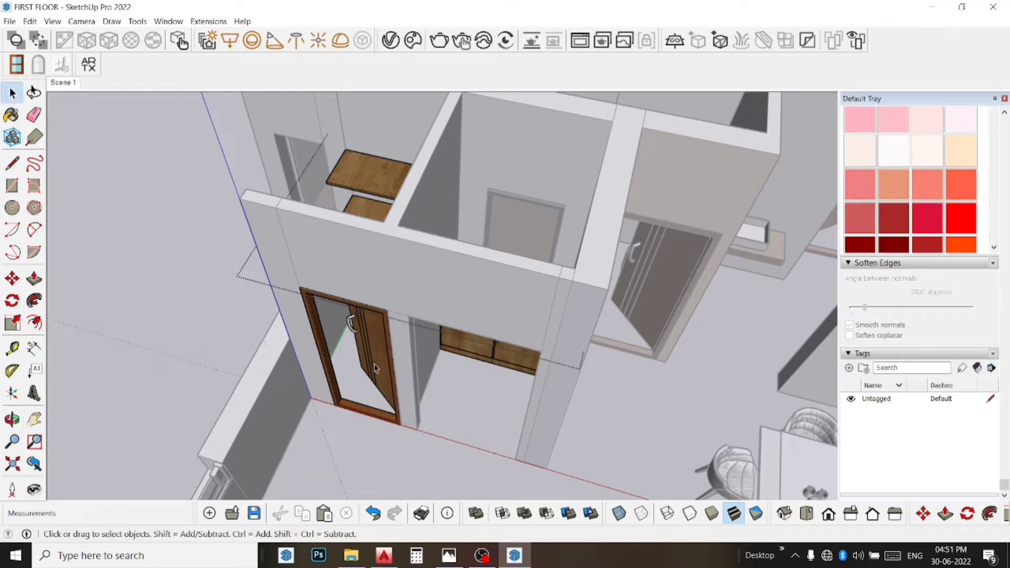
click(375, 366)
key(Delete)
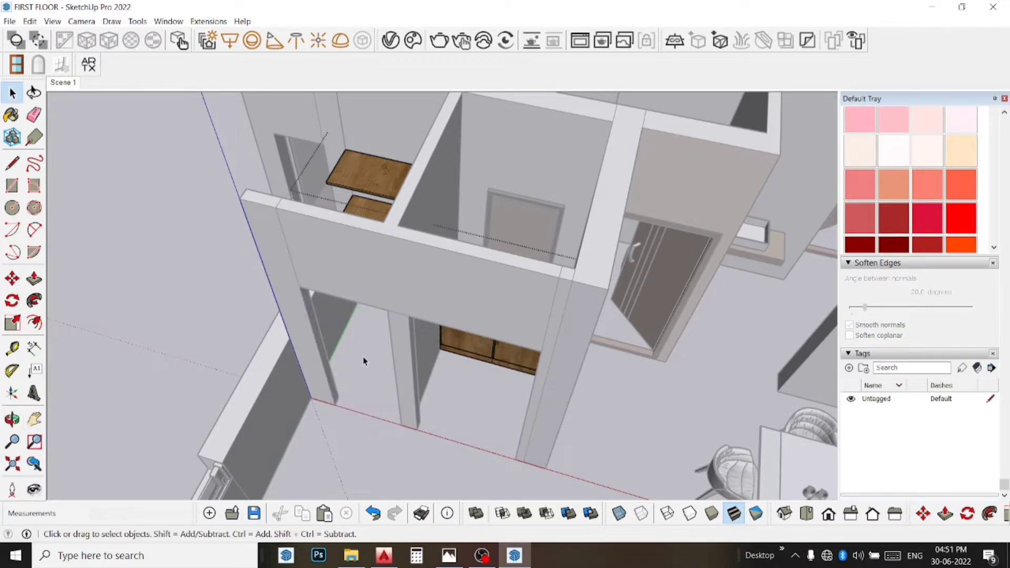
- Open the partition wall and push its face in by 6'
double_click(410, 273)
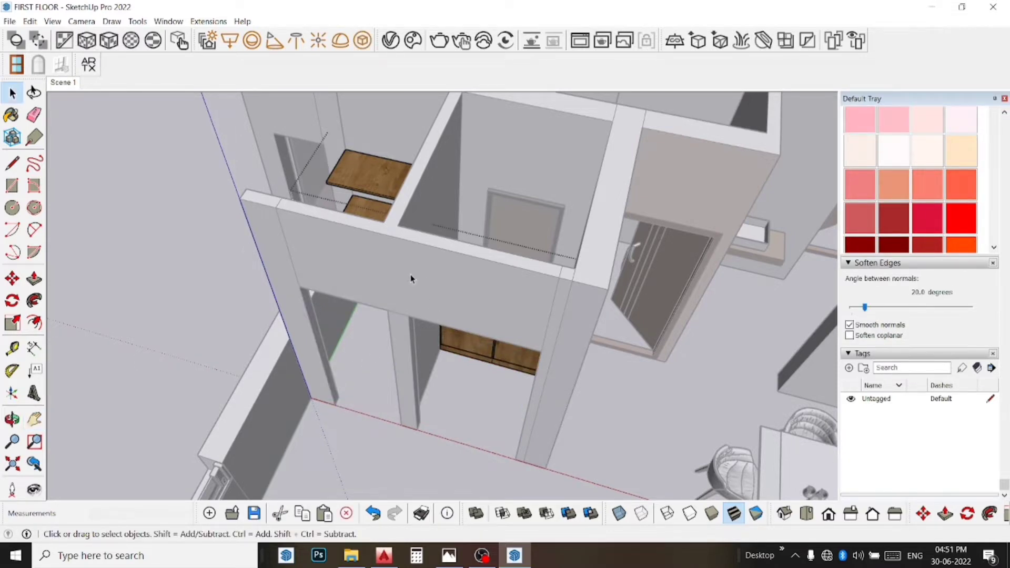
click(34, 279)
click(268, 202)
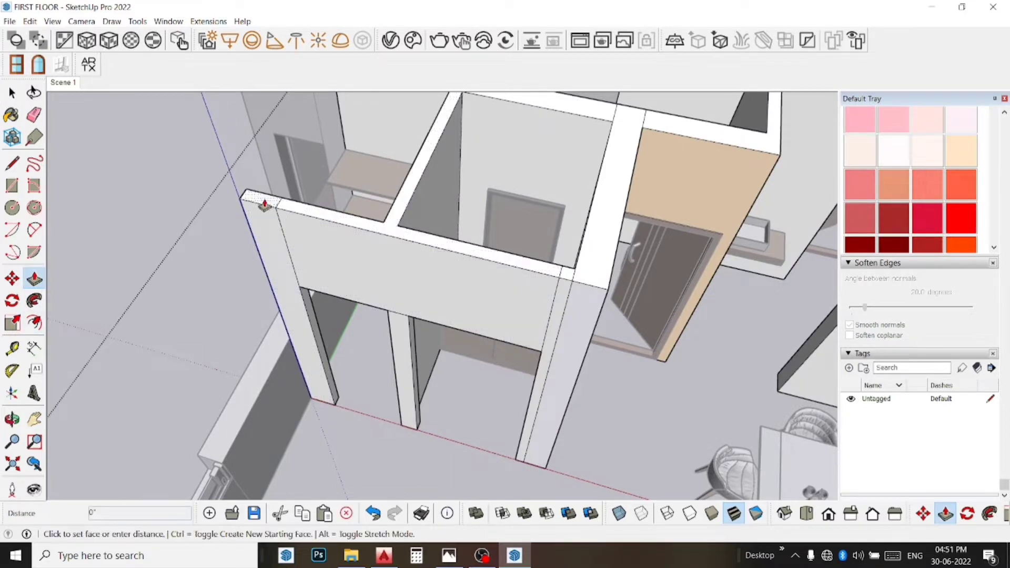
text(6')
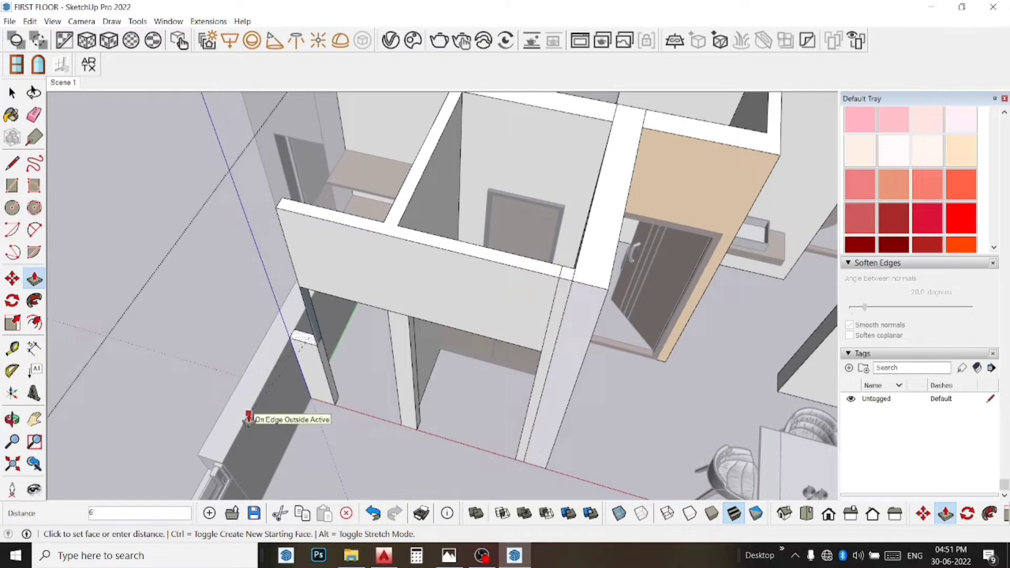
key(Return)
- Extrude the wall's end face and erase the leftover thin strip below it
middle_drag(343, 250, 390, 302)
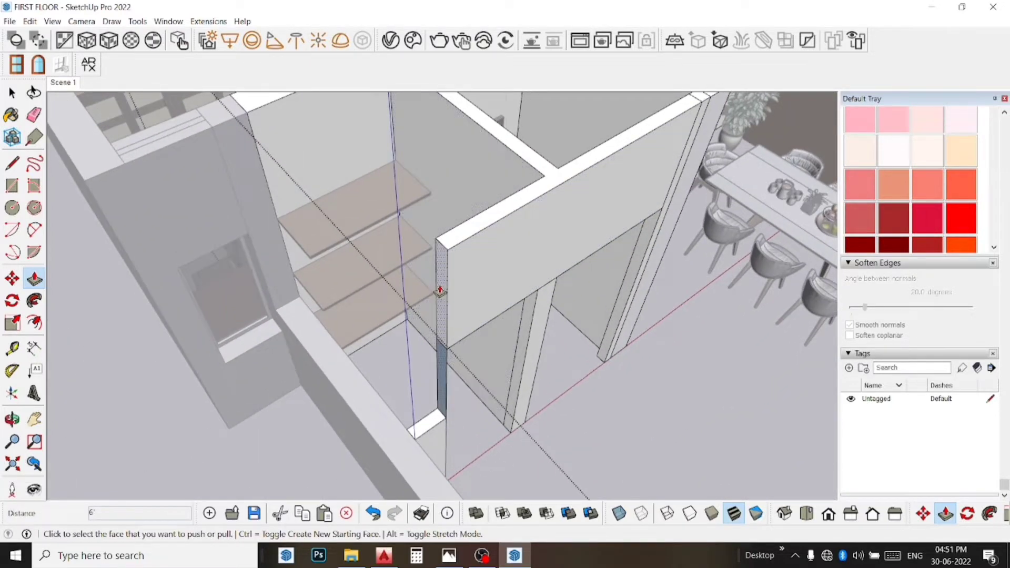
click(440, 291)
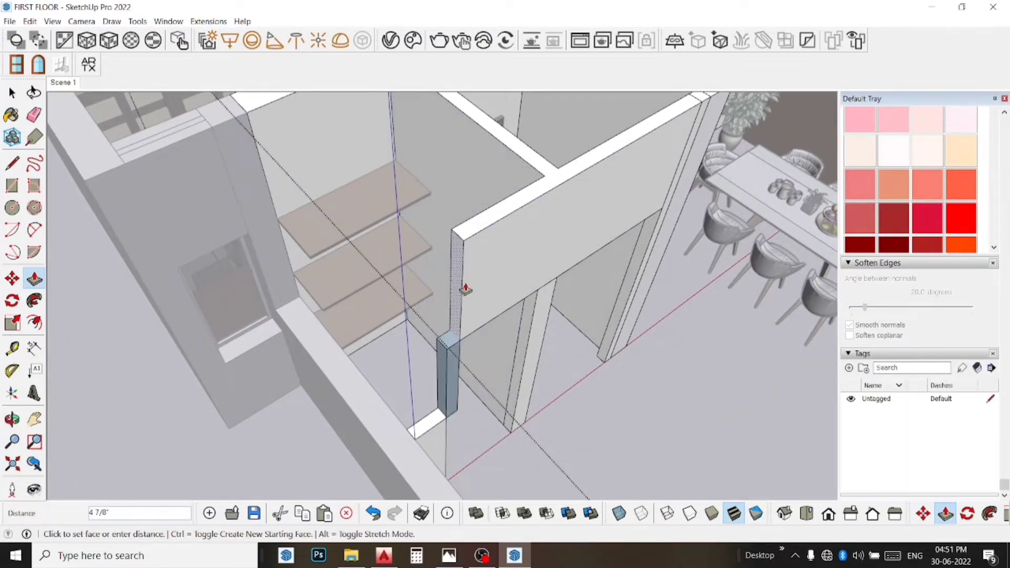
click(498, 290)
click(34, 115)
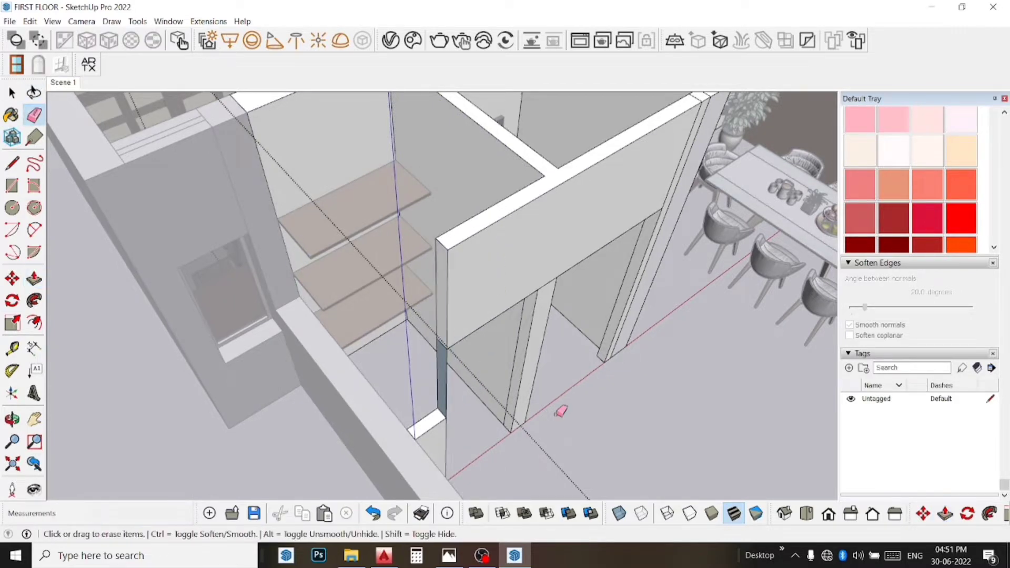
click(442, 373)
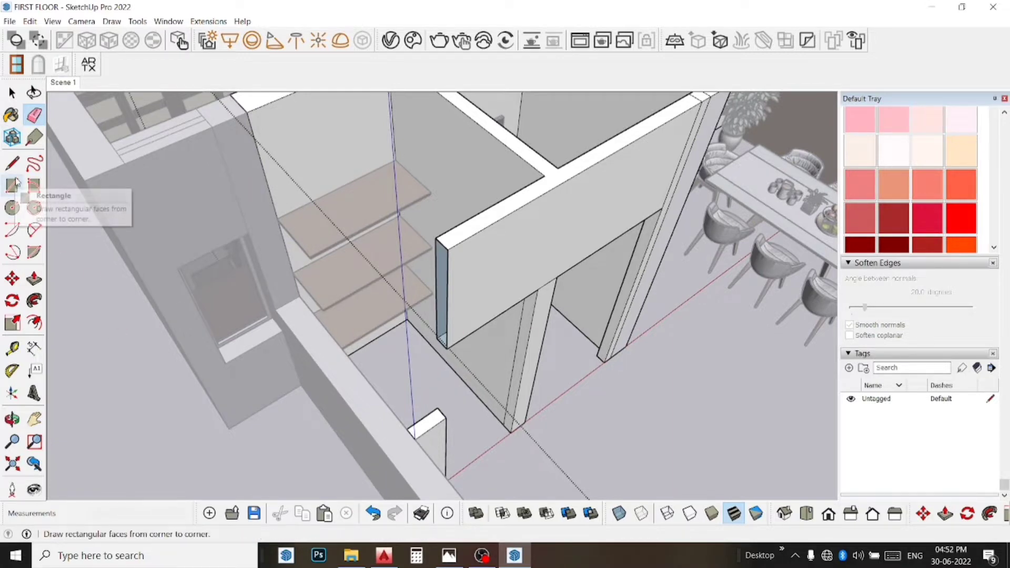
click(13, 163)
- Start a line at the partition wall corner, then cancel it
scroll(462, 336, up, 3)
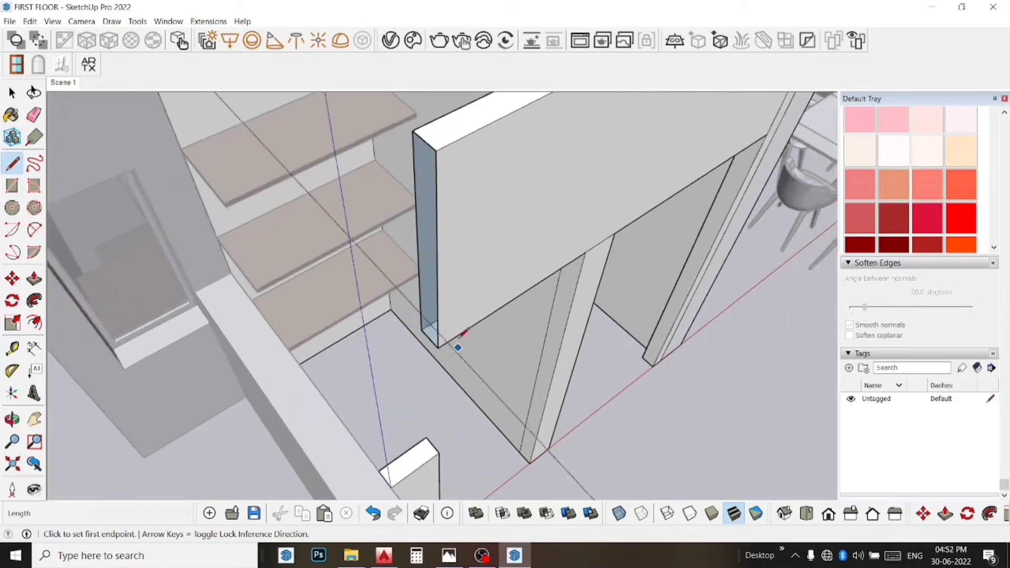
scroll(463, 333, up, 2)
click(423, 352)
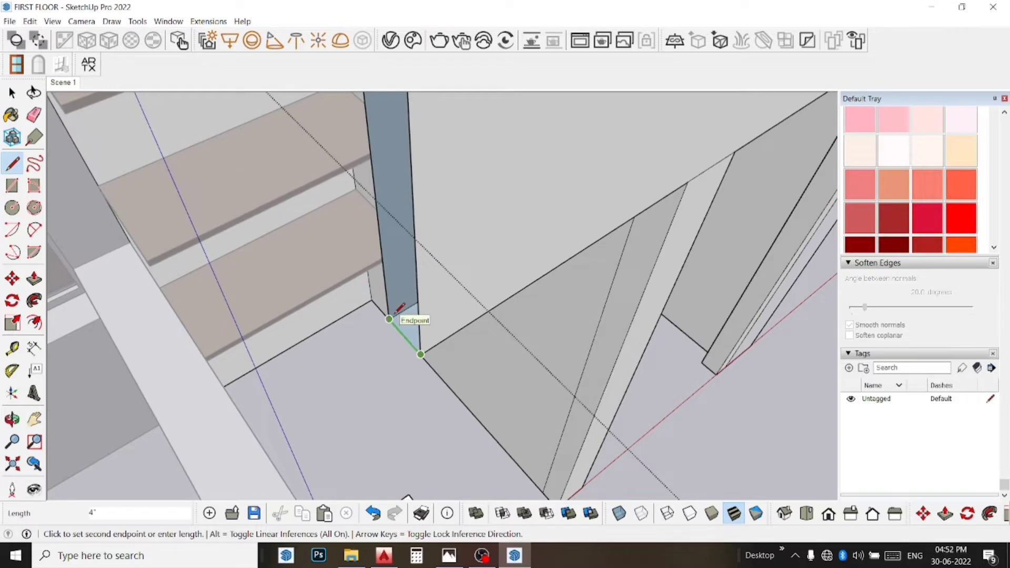
key(Escape)
scroll(400, 309, down, 3)
scroll(400, 308, down, 2)
scroll(400, 308, down, 2)
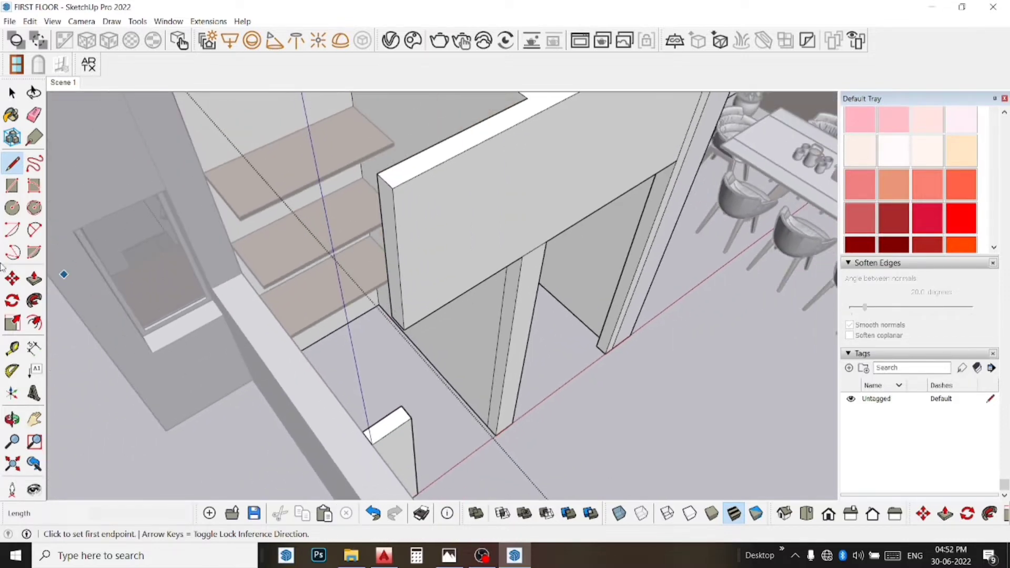
- Push the pooja-room partition's top face down 3', leaving a thin strip
key(p)
click(397, 298)
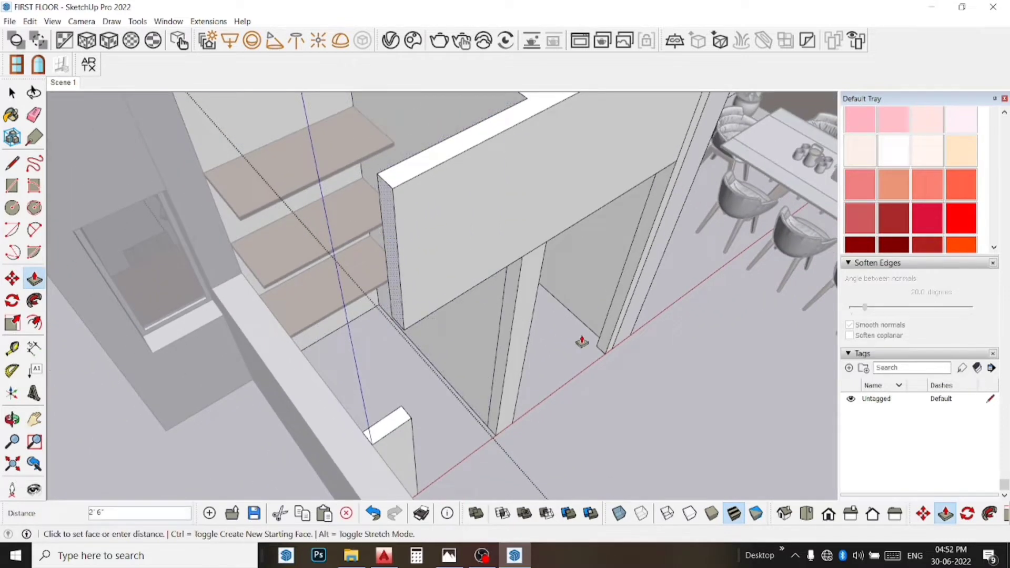
scroll(512, 333, down, 2)
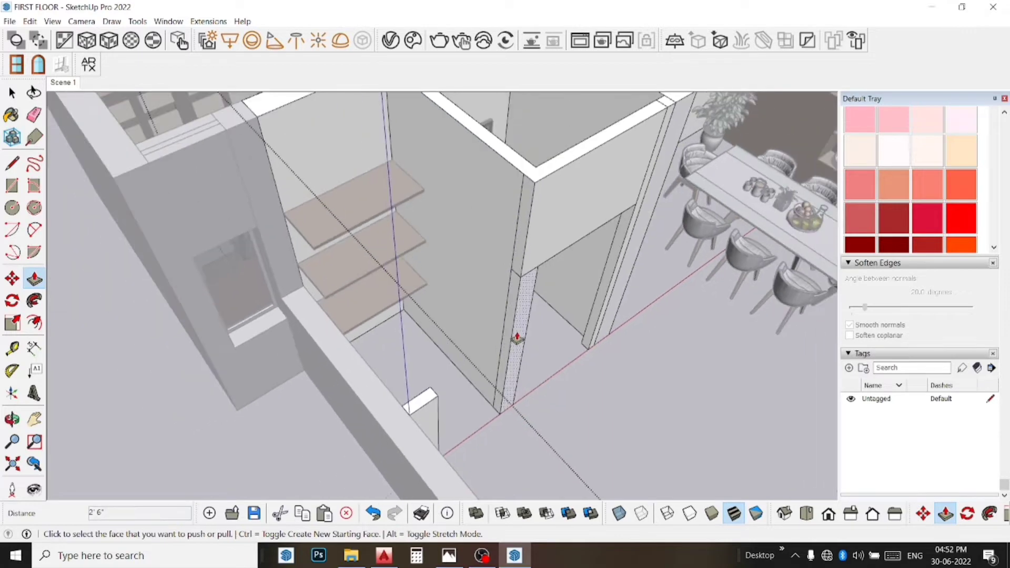
scroll(513, 334, down, 2)
scroll(515, 335, down, 2)
scroll(394, 316, up, 2)
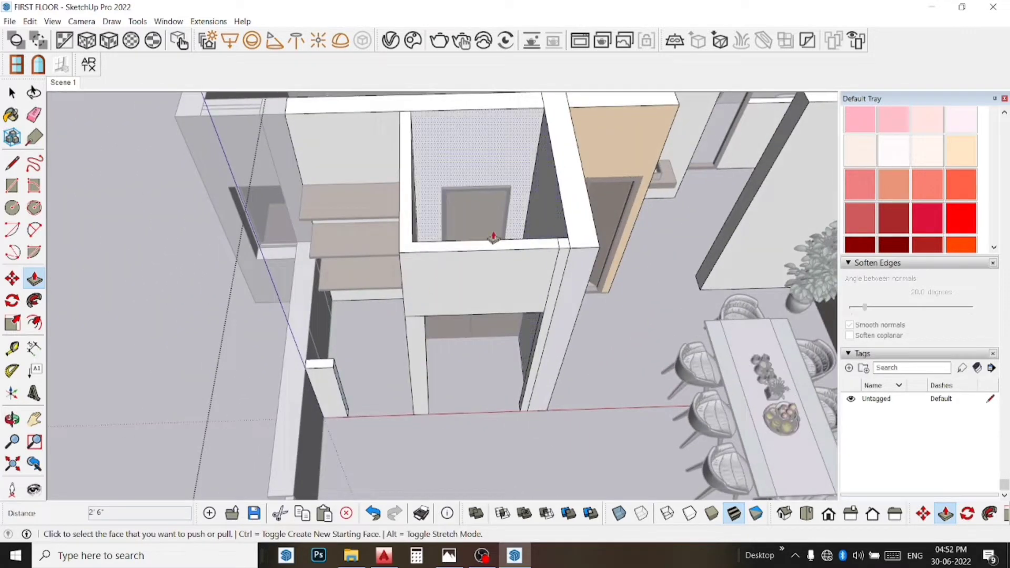
scroll(492, 242, up, 1)
scroll(493, 255, up, 1)
click(493, 255)
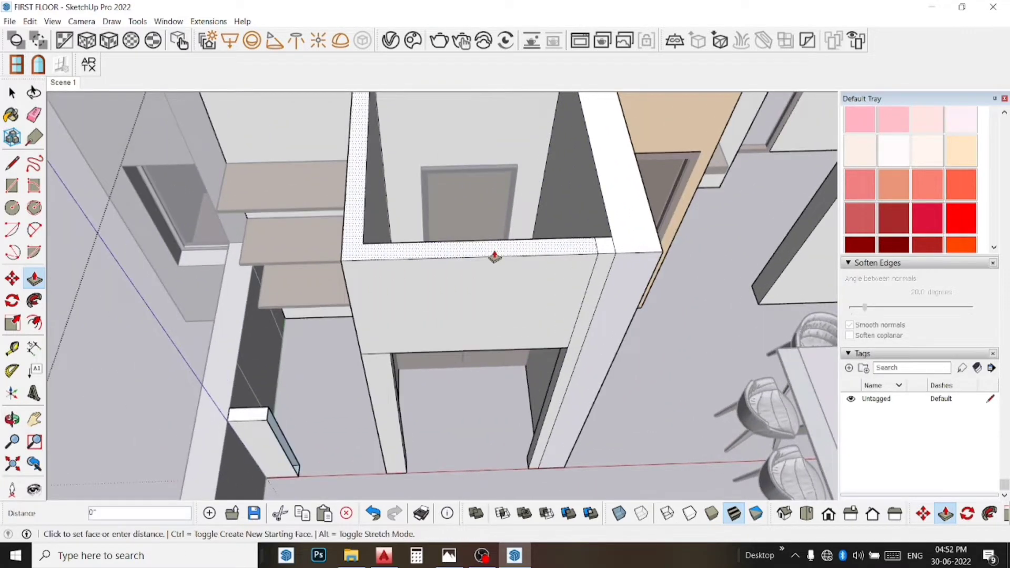
click(444, 371)
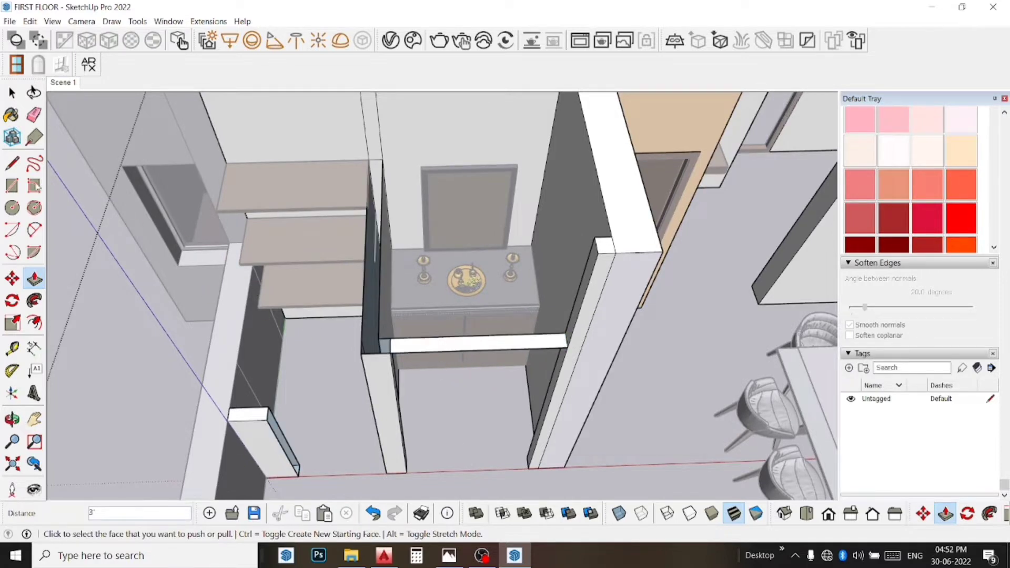
- Draw a vertical line at the ledge corner to close a new face on the strip
click(12, 163)
scroll(400, 337, up, 2)
scroll(388, 345, up, 3)
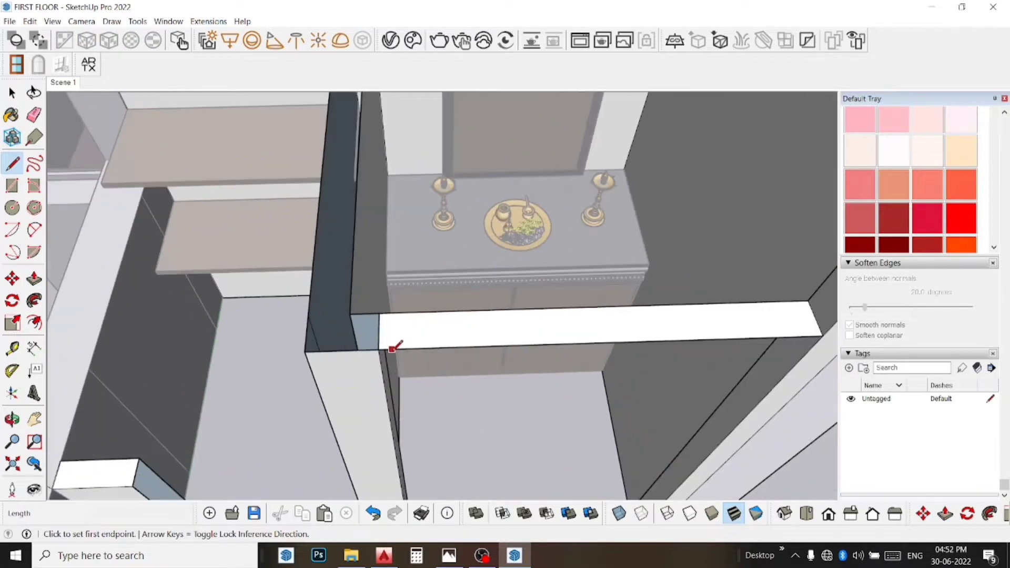
click(379, 349)
click(379, 313)
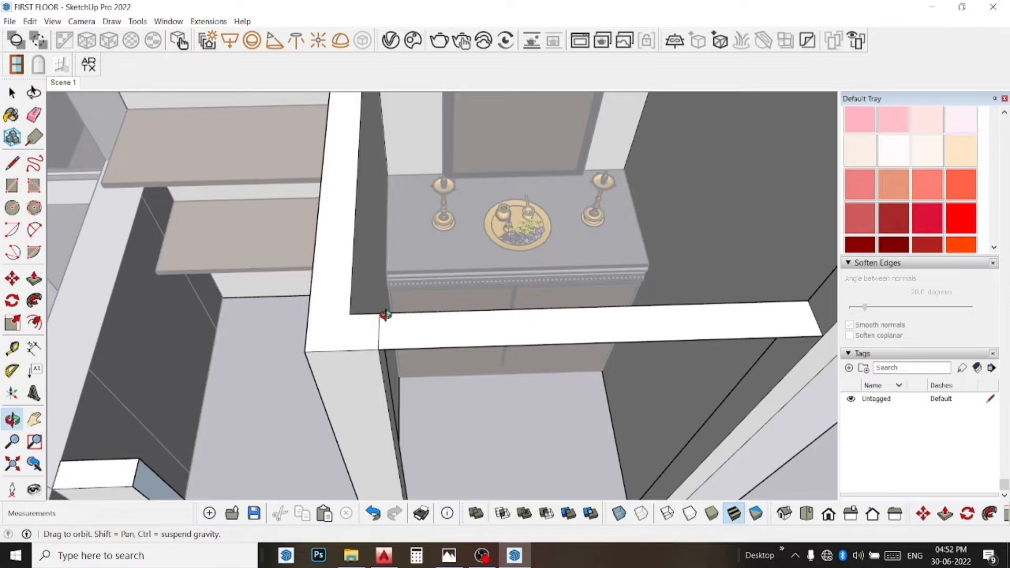
middle_drag(382, 314, 400, 313)
scroll(401, 314, down, 3)
scroll(402, 315, down, 2)
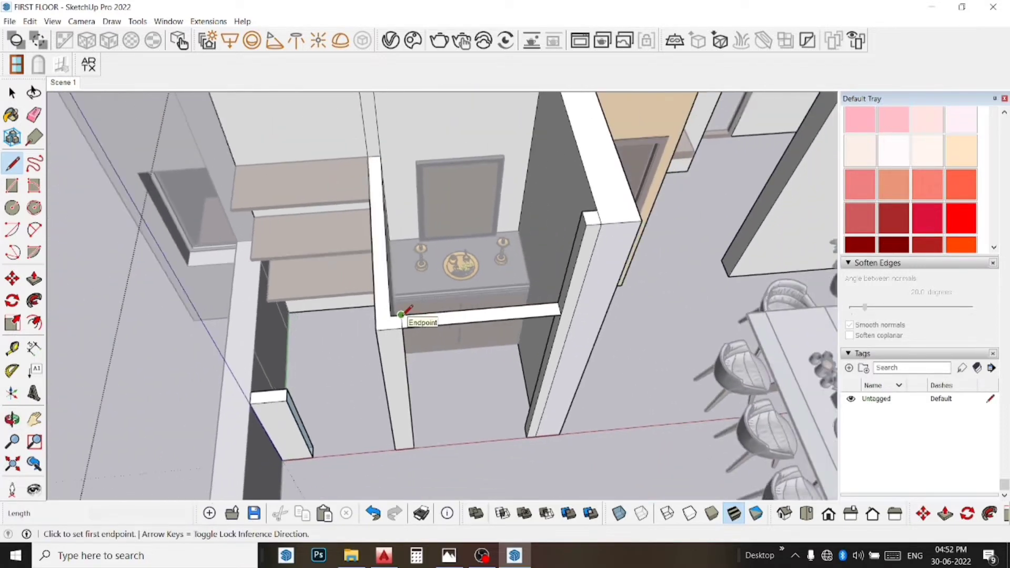
click(35, 419)
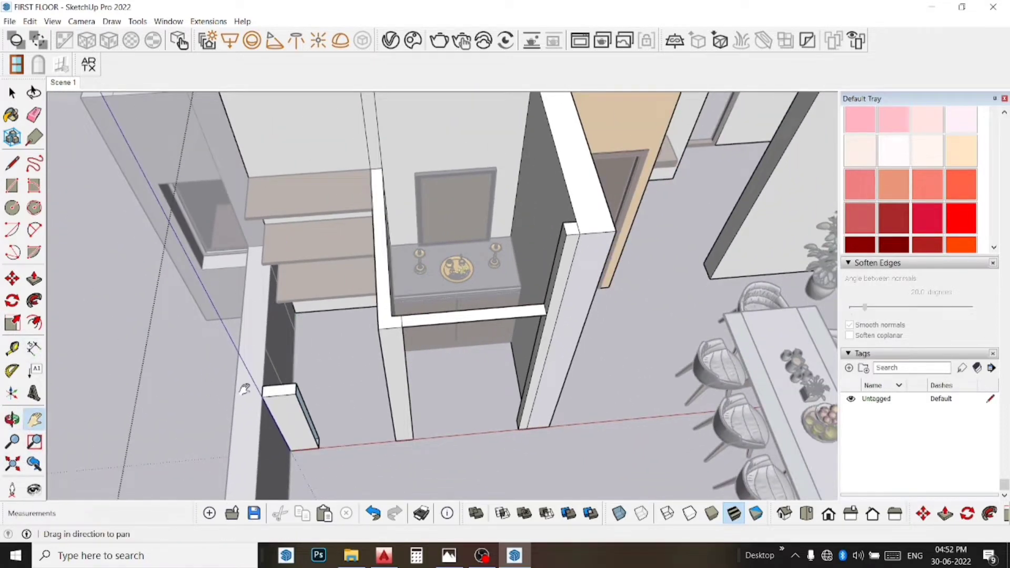
drag(406, 315, 458, 286)
mouse_move(458, 286)
middle_down()
mouse_move(507, 280)
mouse_move(498, 233)
middle_up()
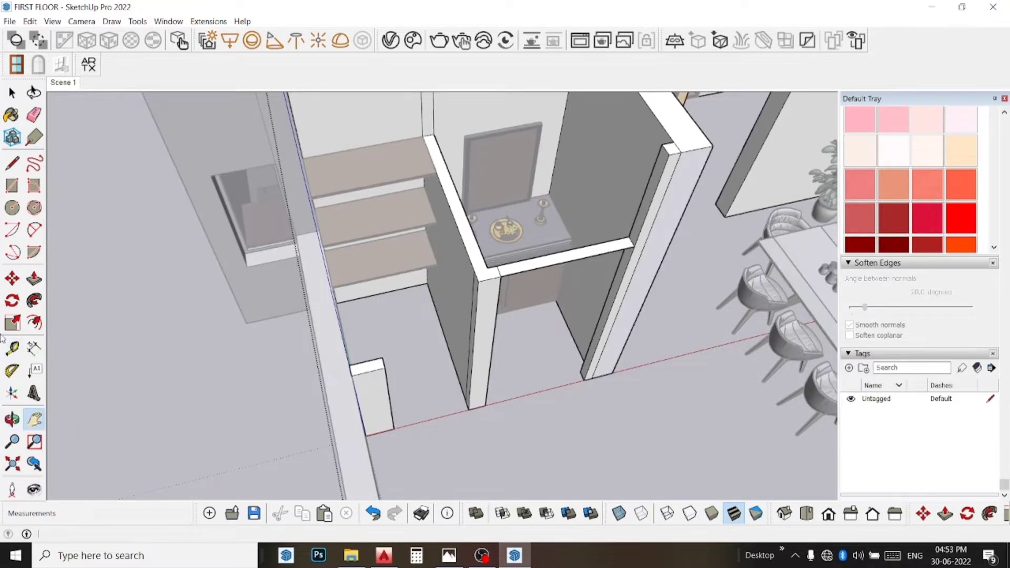
- Push/Pull the white strip face 3' toward the staircase
click(34, 279)
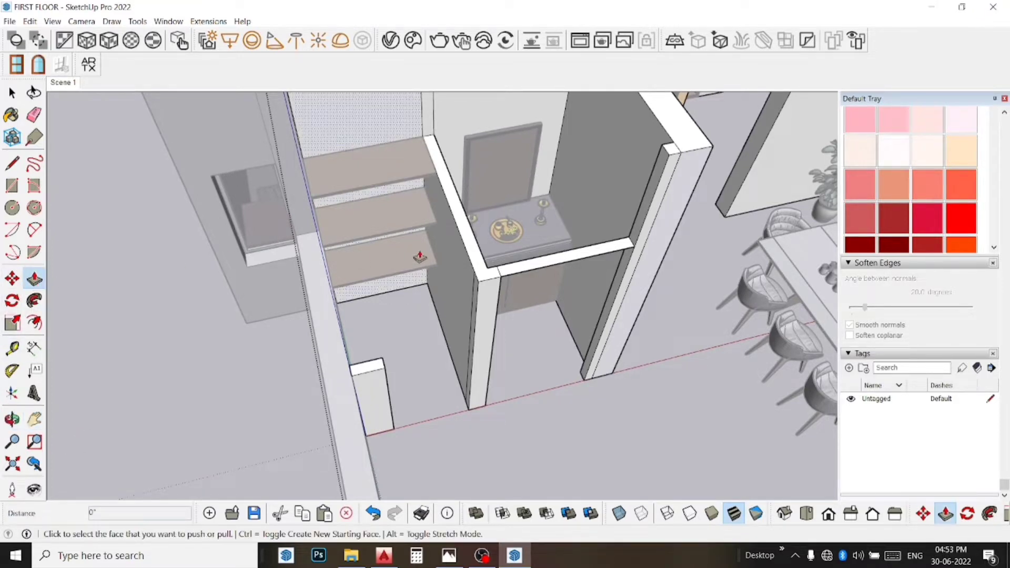
click(480, 265)
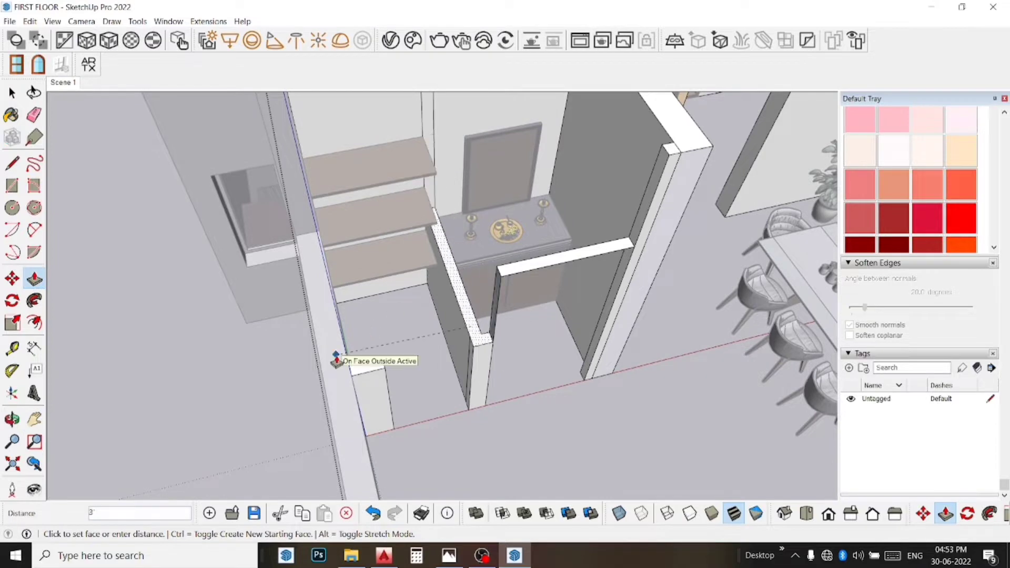
click(349, 362)
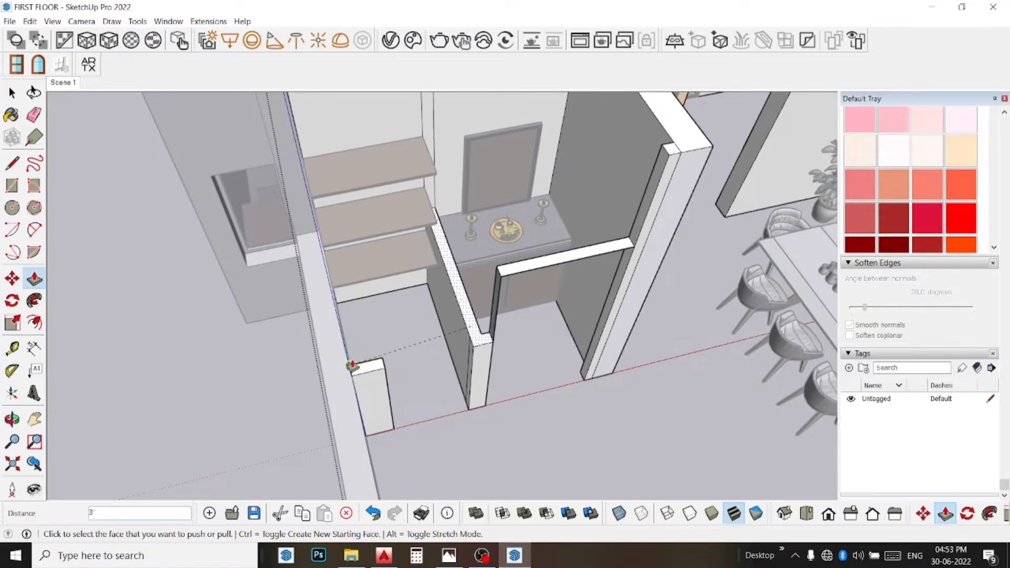
scroll(550, 274, up, 1)
scroll(550, 274, up, 1)
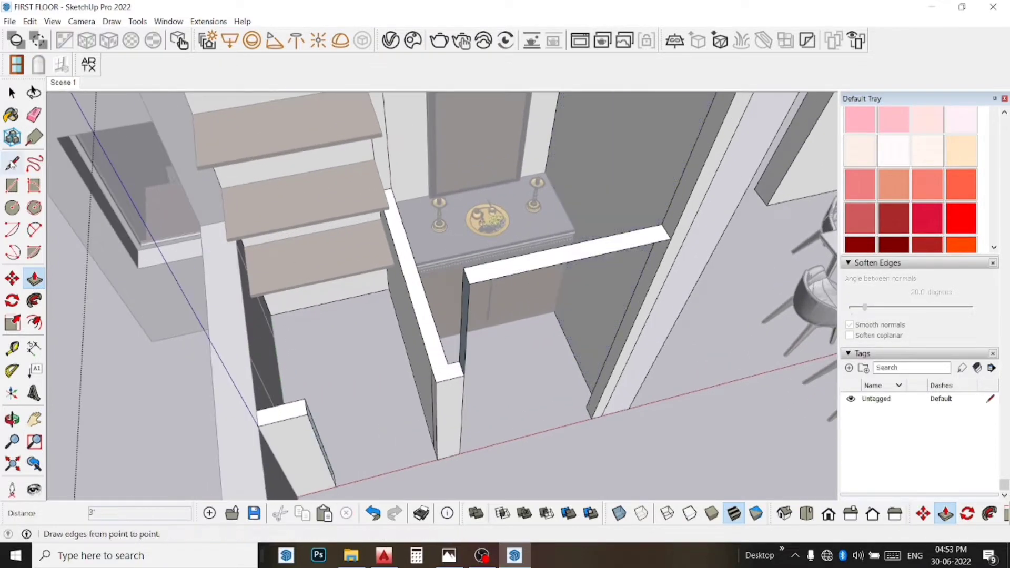
click(34, 116)
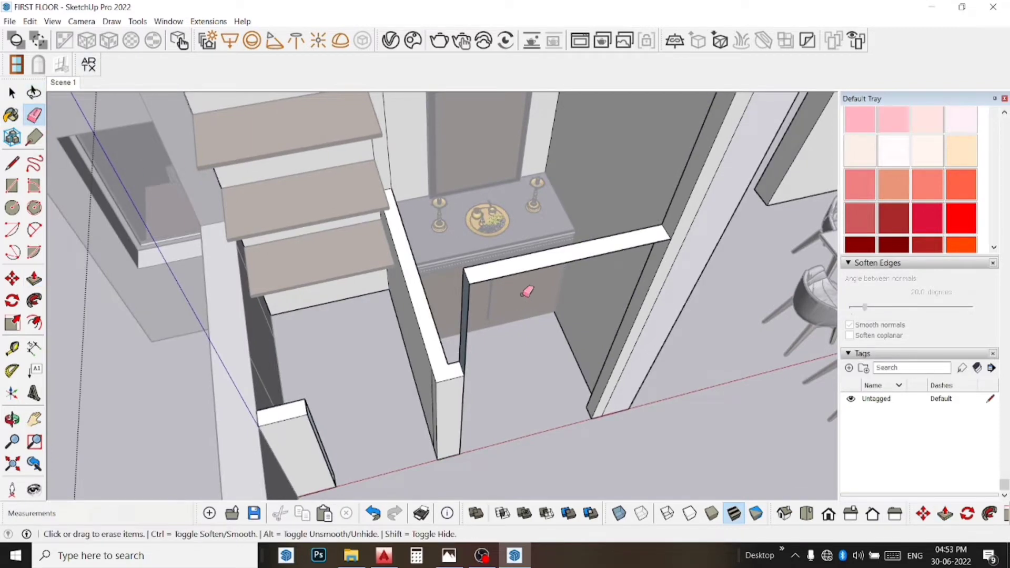
- Erase the white strip's edges, then undo the erasure
drag(464, 261, 476, 284)
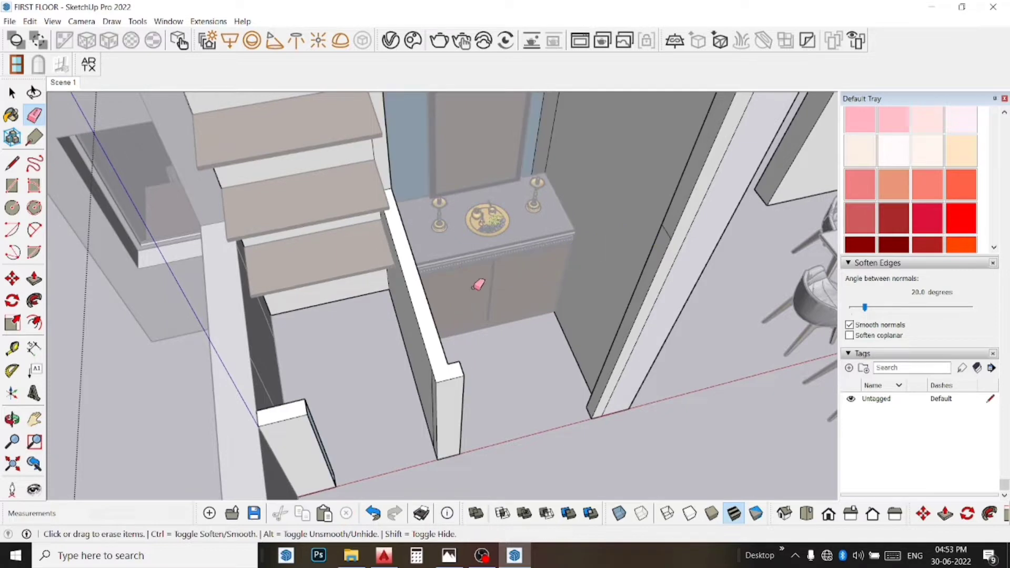
scroll(513, 350, down, 2)
scroll(513, 350, down, 2)
middle_drag(510, 349, 548, 323)
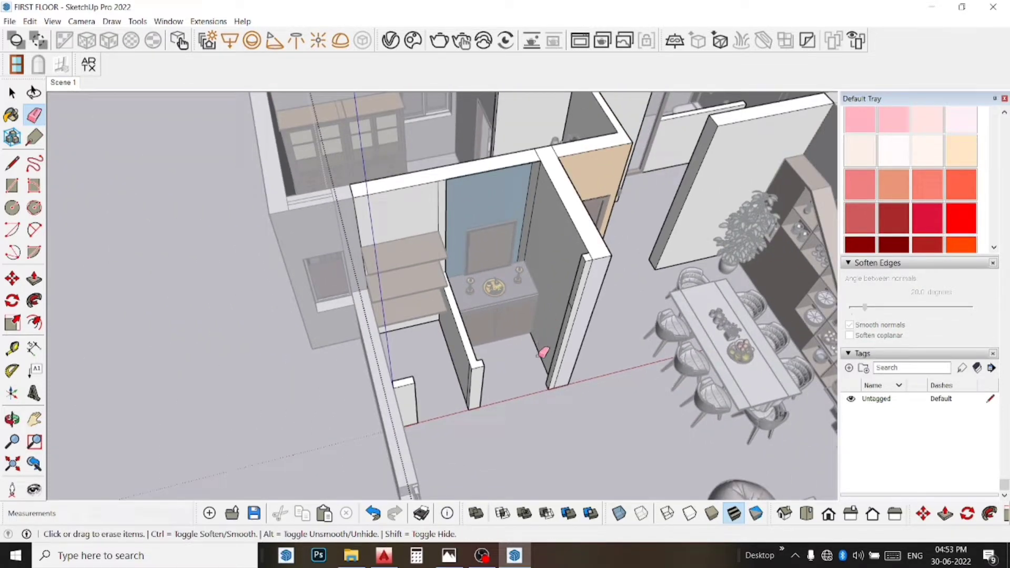
key(ctrl+z)
key(space)
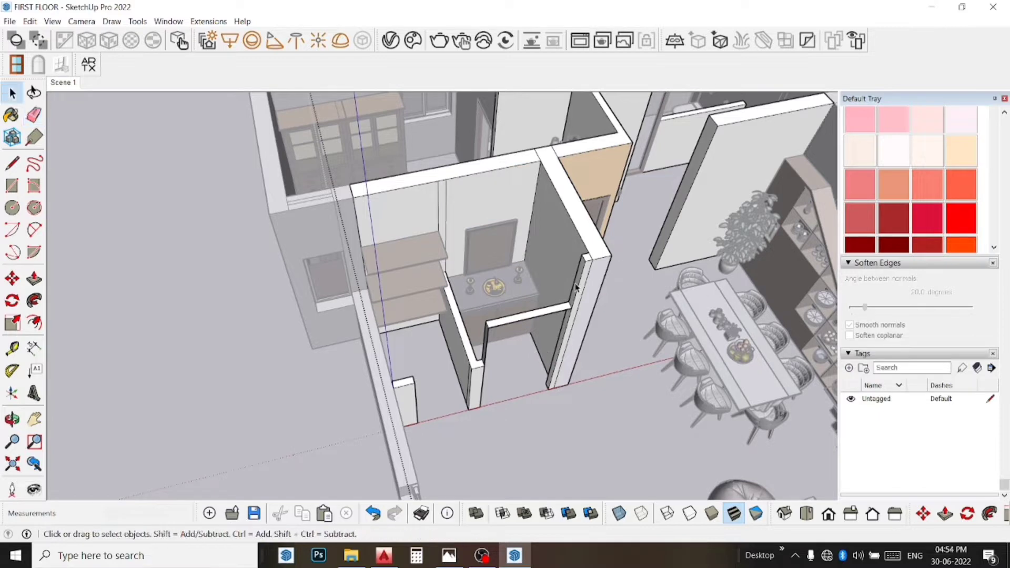
scroll(576, 287, up, 2)
scroll(492, 316, up, 3)
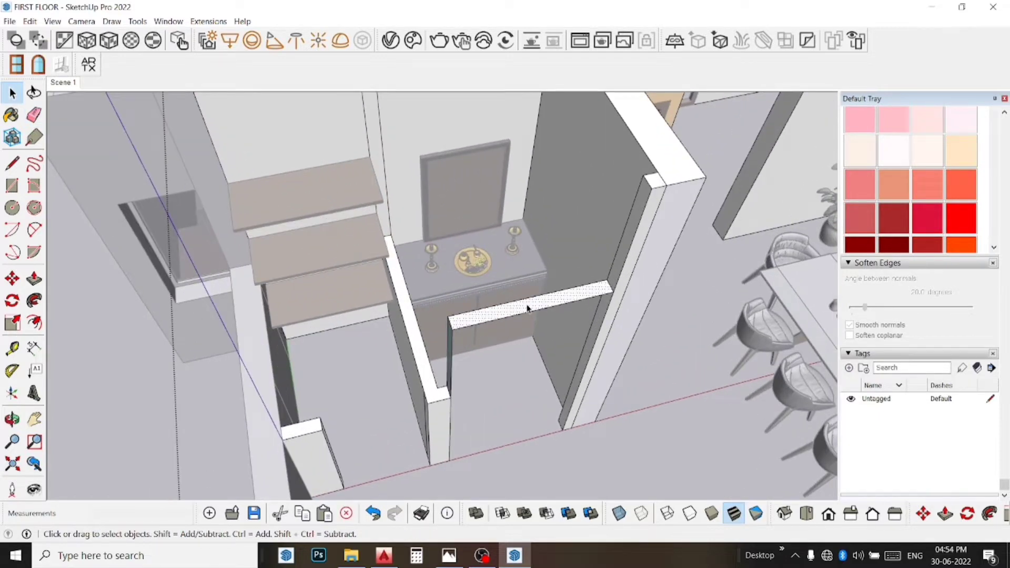
- Delete the white strip face, the narrow side face, and the upper and diagonal edges
key(Delete)
mouse_move(462, 333)
middle_down()
mouse_move(545, 323)
mouse_move(526, 335)
middle_up()
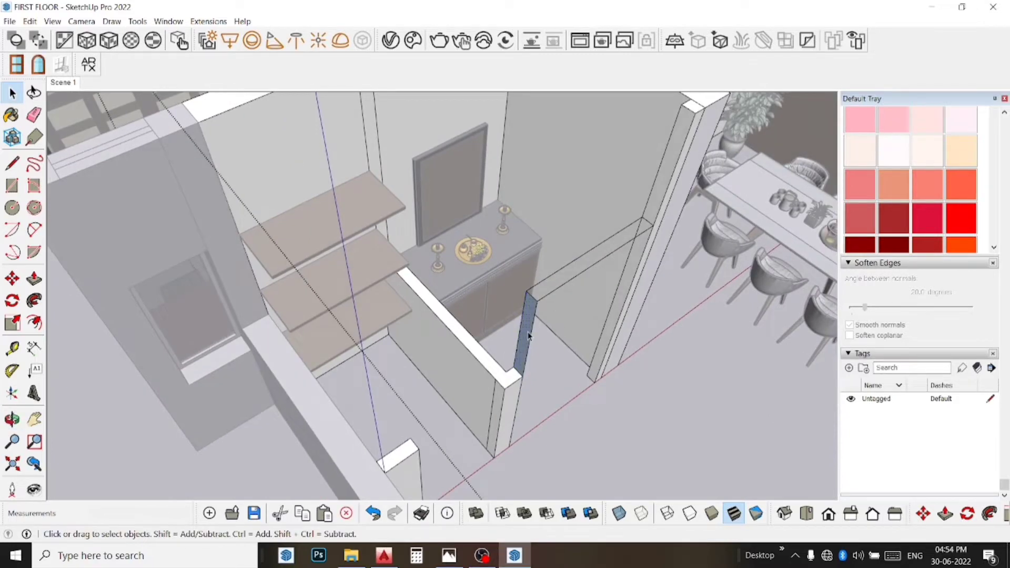
key(Delete)
scroll(533, 289, up, 2)
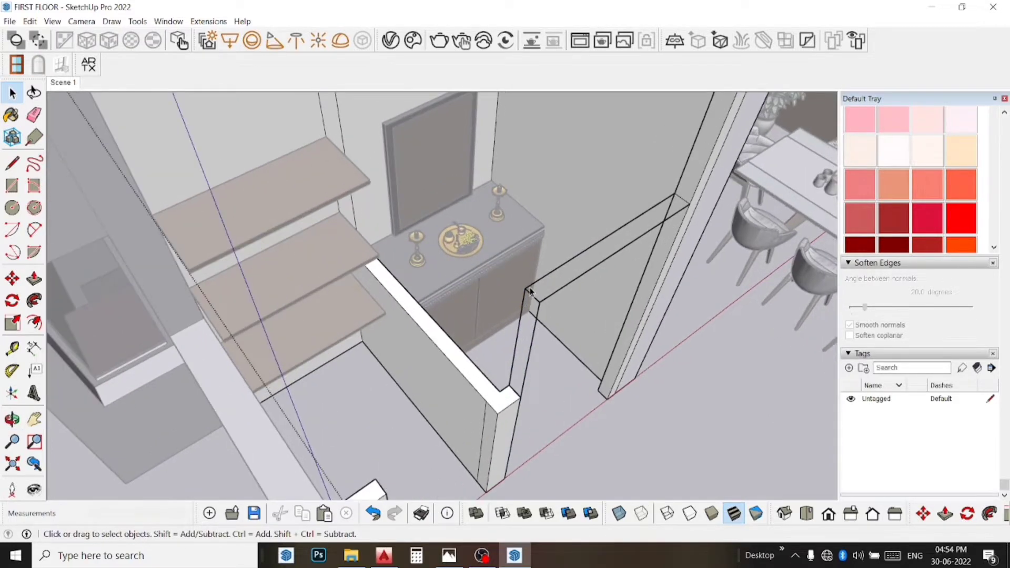
click(530, 289)
key(Delete)
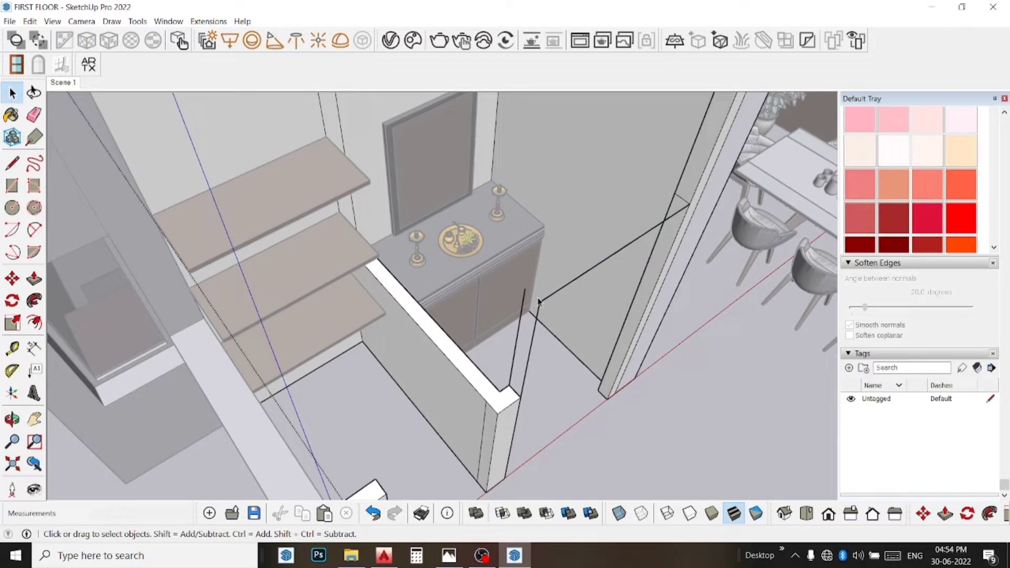
click(544, 303)
key(Delete)
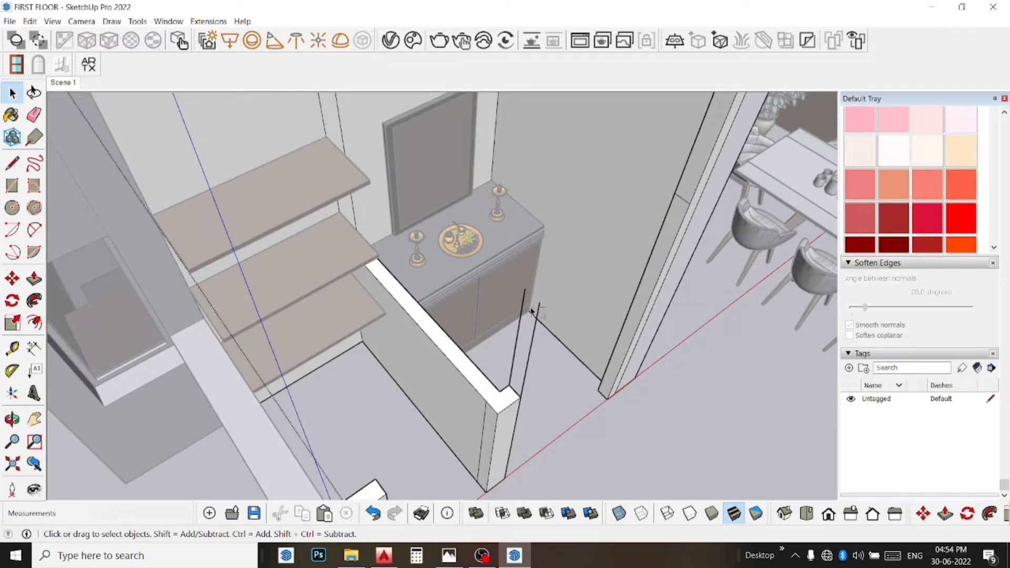
- Delete the leftover wall face and stray vertical edge, leaving the niche floor open
double_click(531, 311)
click(520, 337)
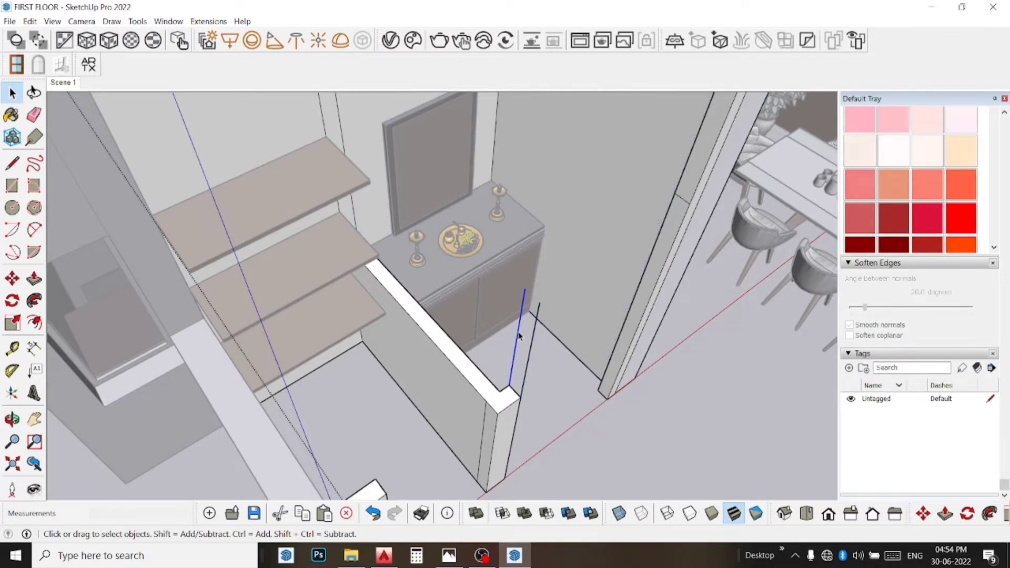
key(Delete)
click(529, 356)
key(Delete)
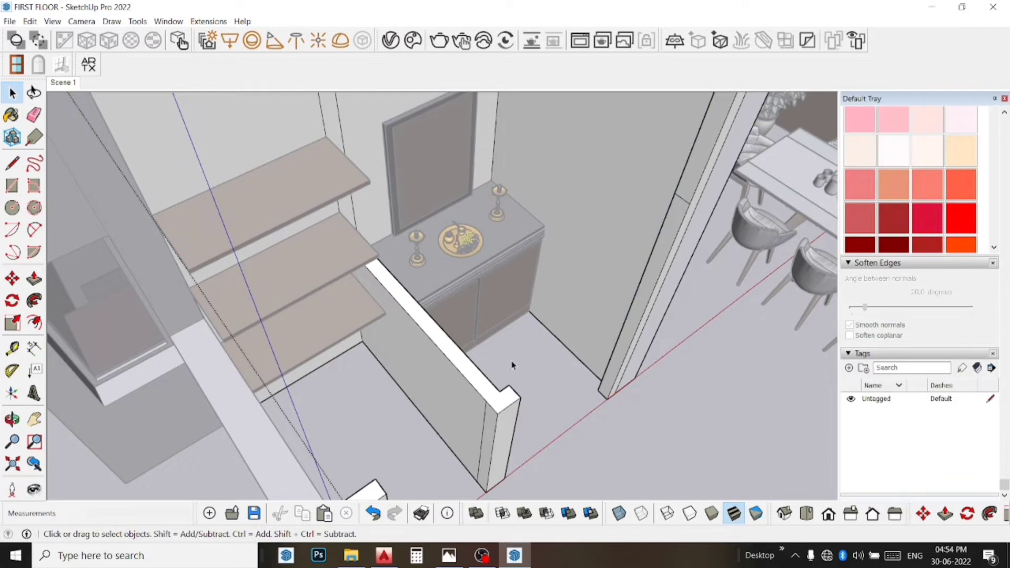
scroll(512, 365, down, 3)
scroll(512, 365, down, 2)
mouse_move(512, 366)
middle_down()
mouse_move(428, 372)
mouse_move(482, 355)
mouse_move(483, 330)
middle_up()
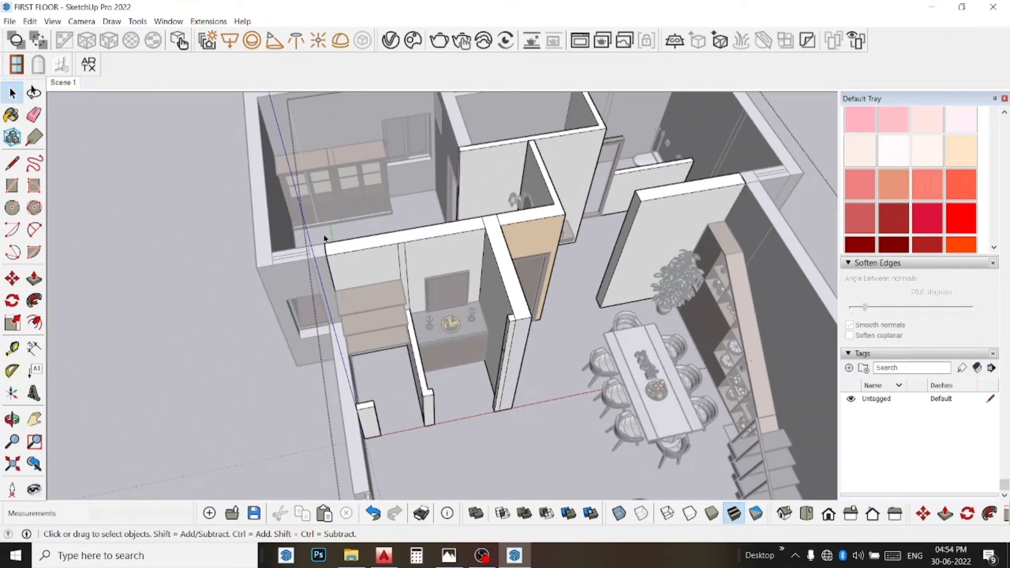
- Delete the top and middle shelves inside the shelf-and-vanity group
scroll(458, 260, up, 2)
scroll(459, 260, up, 1)
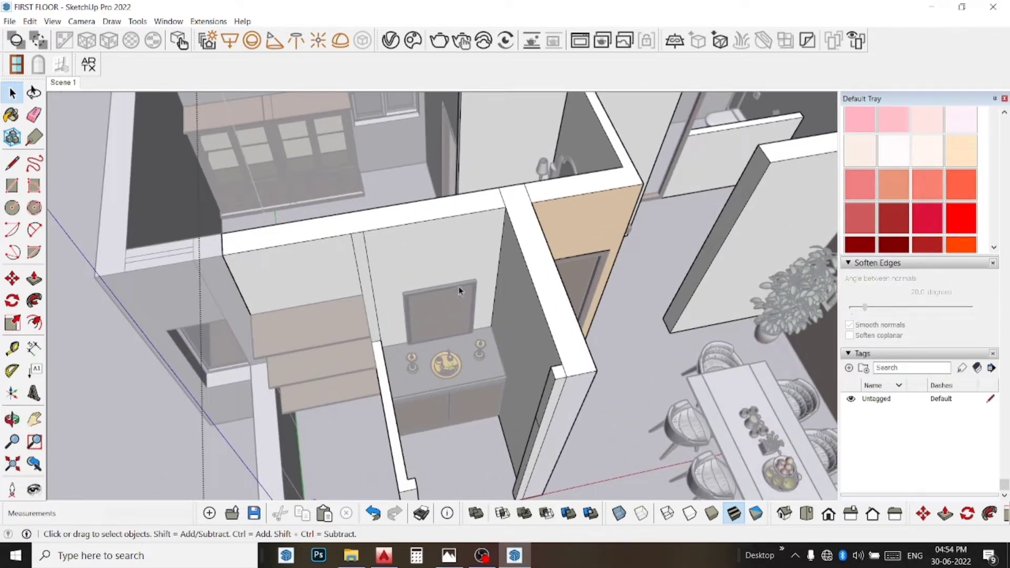
middle_drag(266, 372, 136, 426)
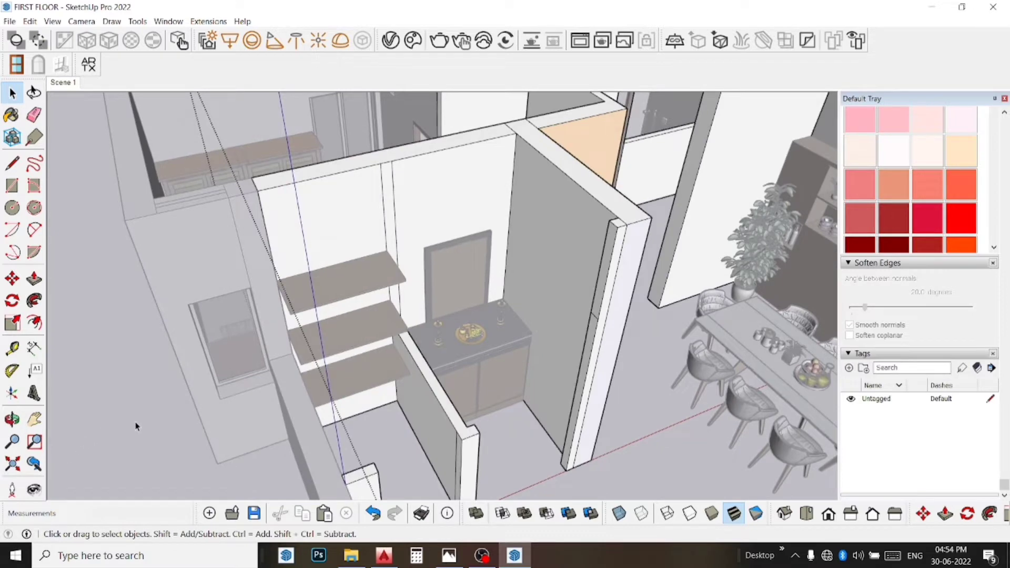
click(363, 283)
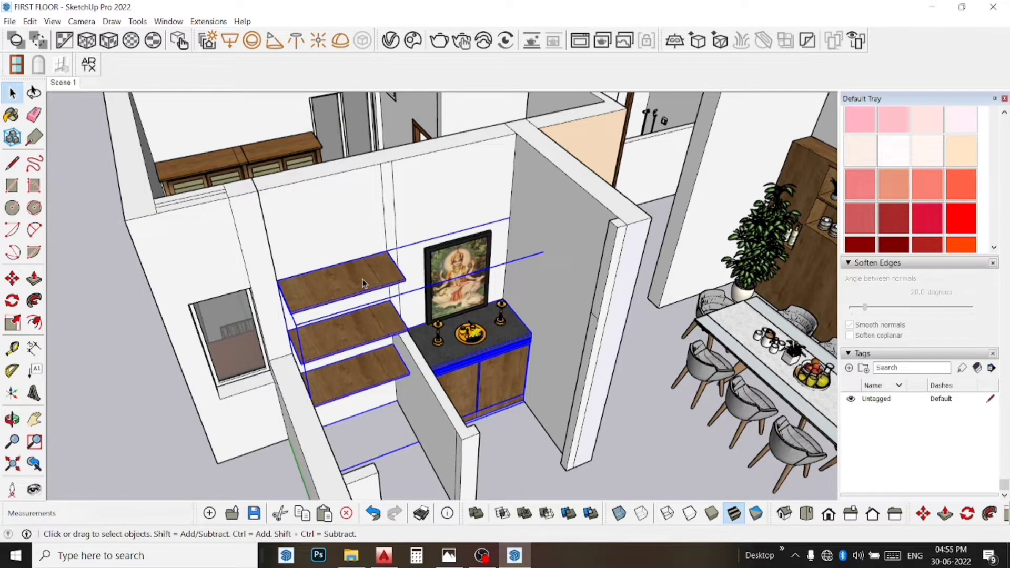
scroll(363, 283, up, 2)
scroll(364, 283, up, 1)
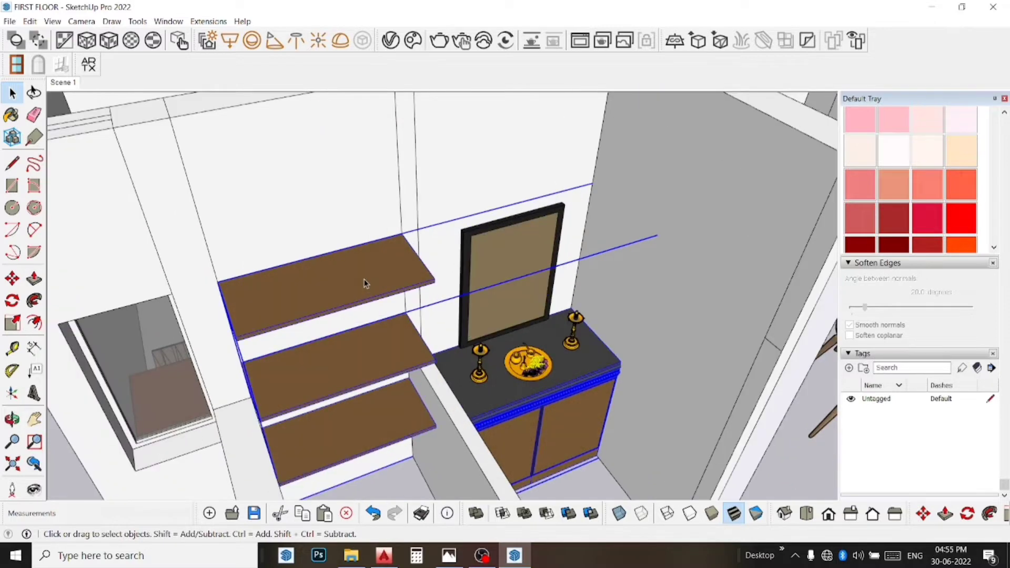
double_click(364, 282)
click(364, 282)
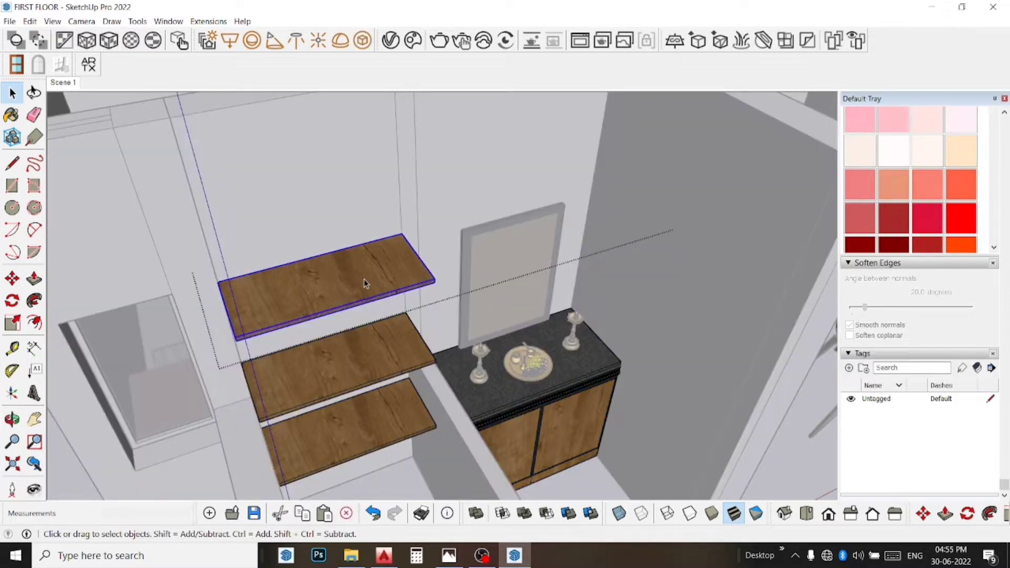
key(Delete)
click(349, 375)
key(Delete)
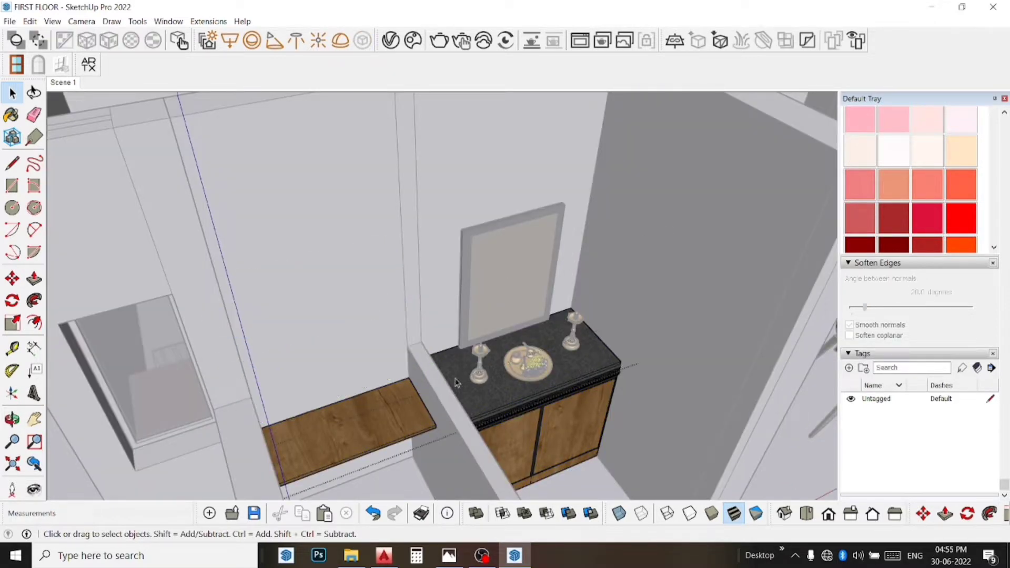
click(509, 296)
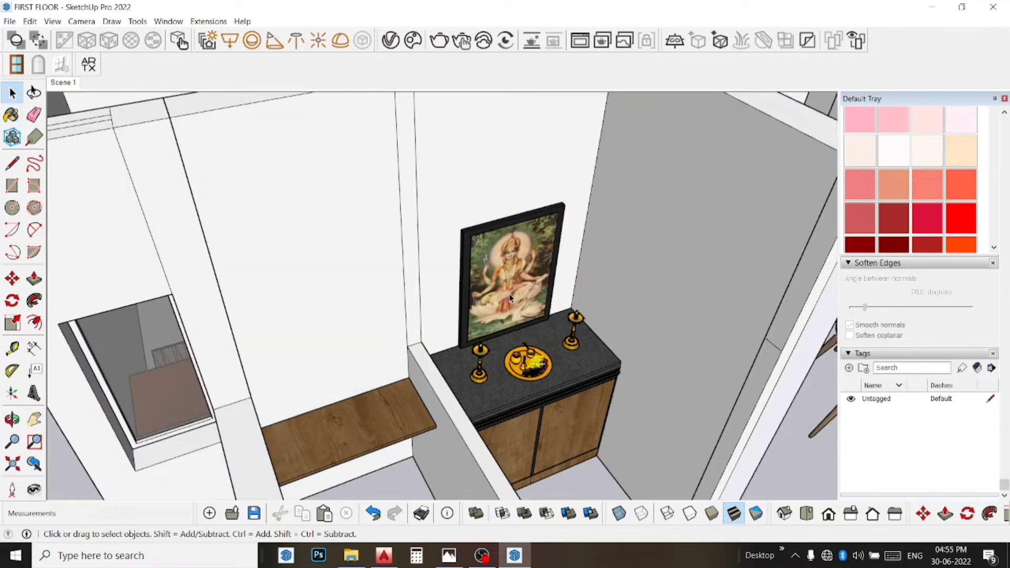
- Delete the picture frame, golden plate, both brass lamps and centre items from the counter
click(510, 293)
key(Delete)
click(545, 372)
key(Delete)
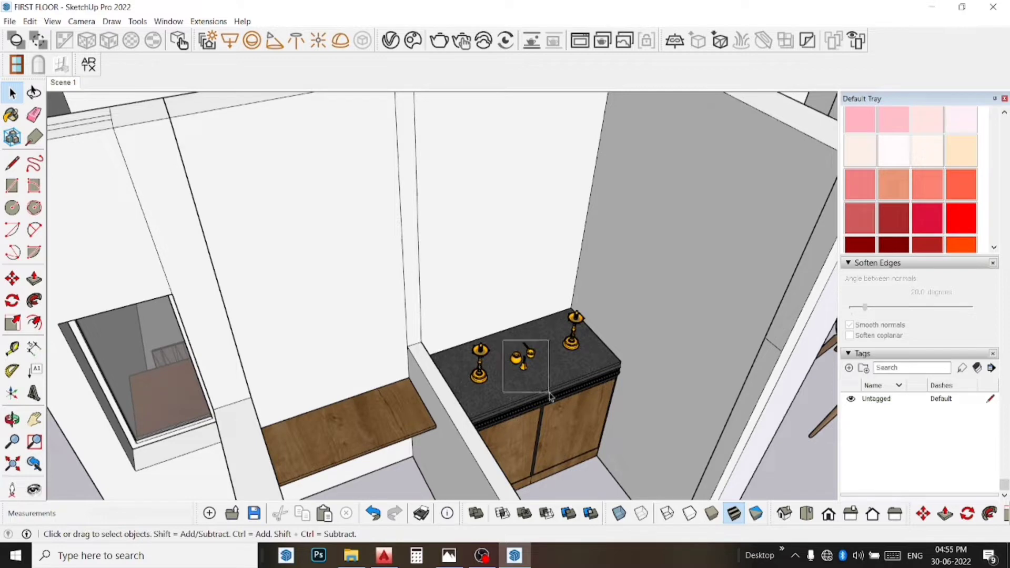
key(Delete)
click(524, 358)
key(Delete)
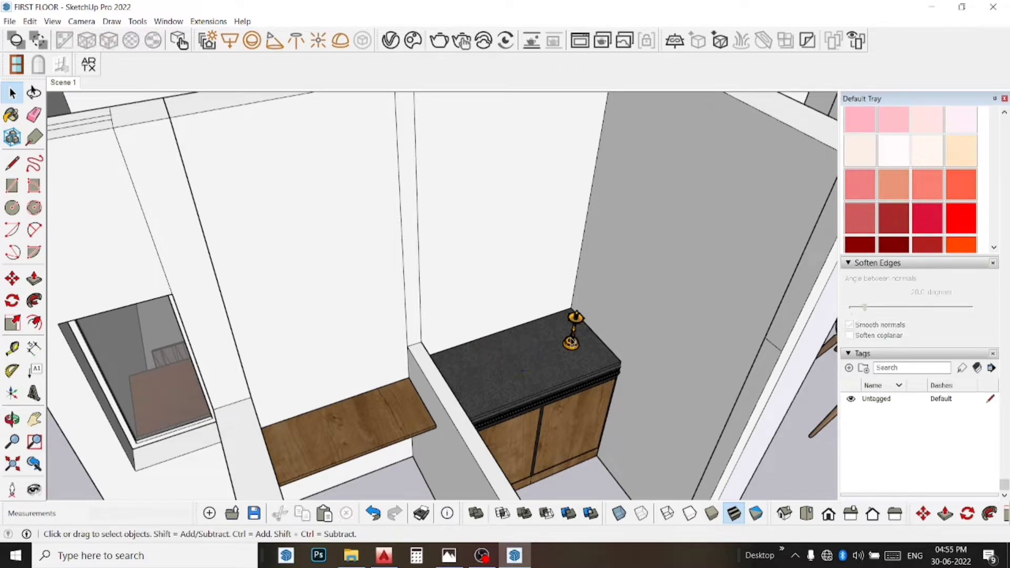
click(581, 321)
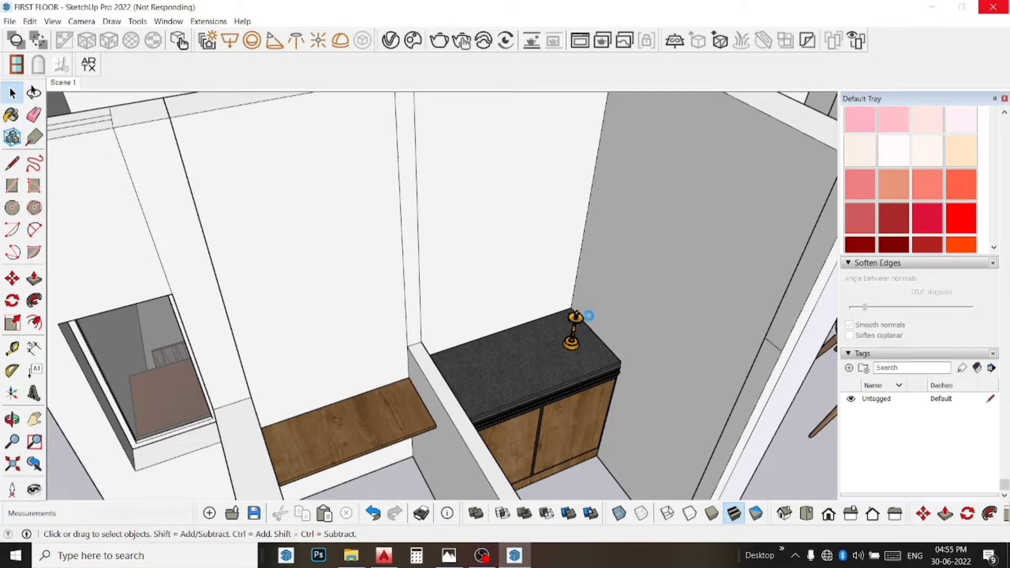
key(Delete)
scroll(589, 316, up, 2)
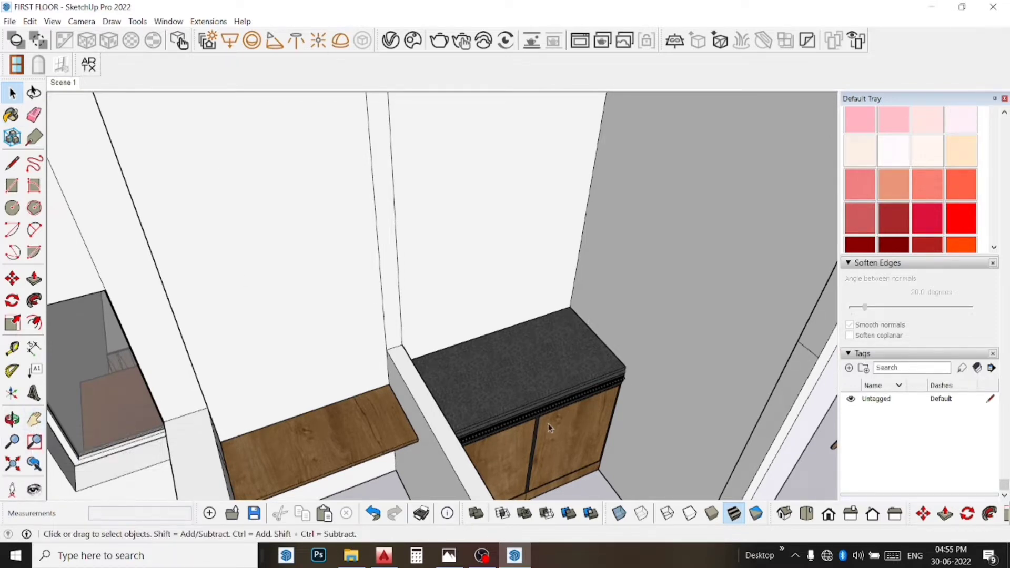
- Enter the nested countertop group, select its molding, then deselect and step back out unchanged
scroll(548, 427, up, 2)
scroll(540, 413, up, 2)
click(518, 403)
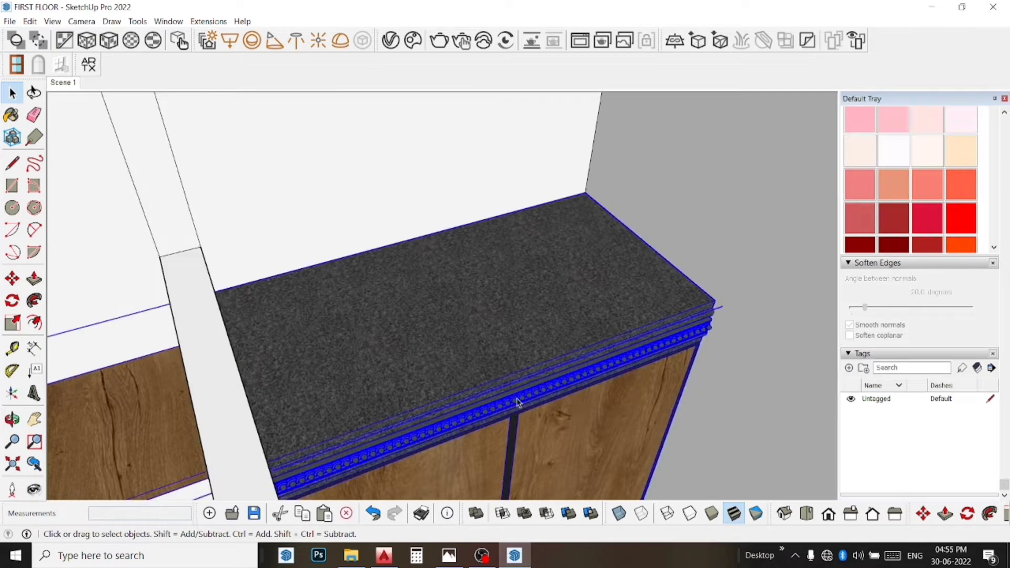
double_click(551, 374)
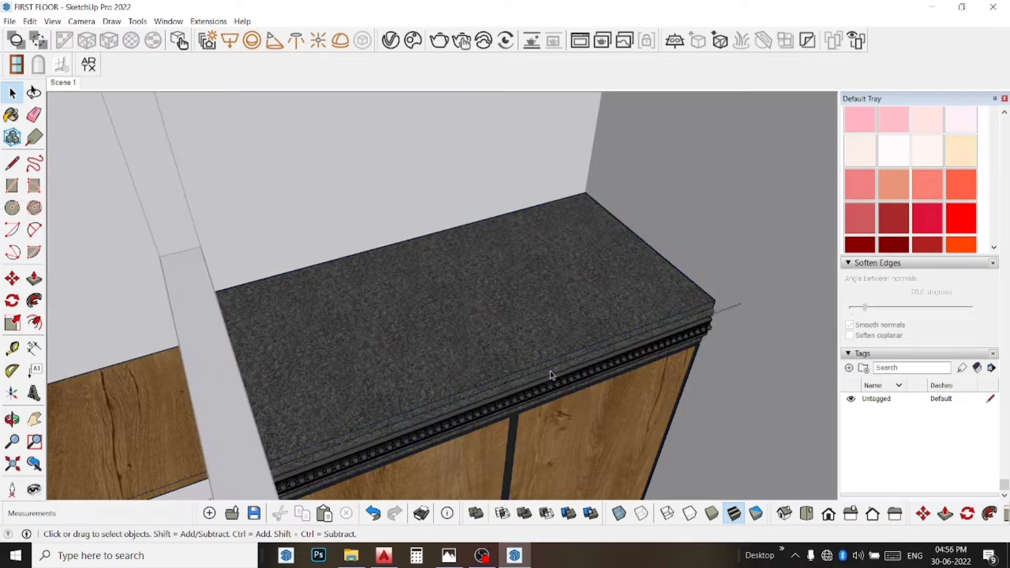
double_click(549, 395)
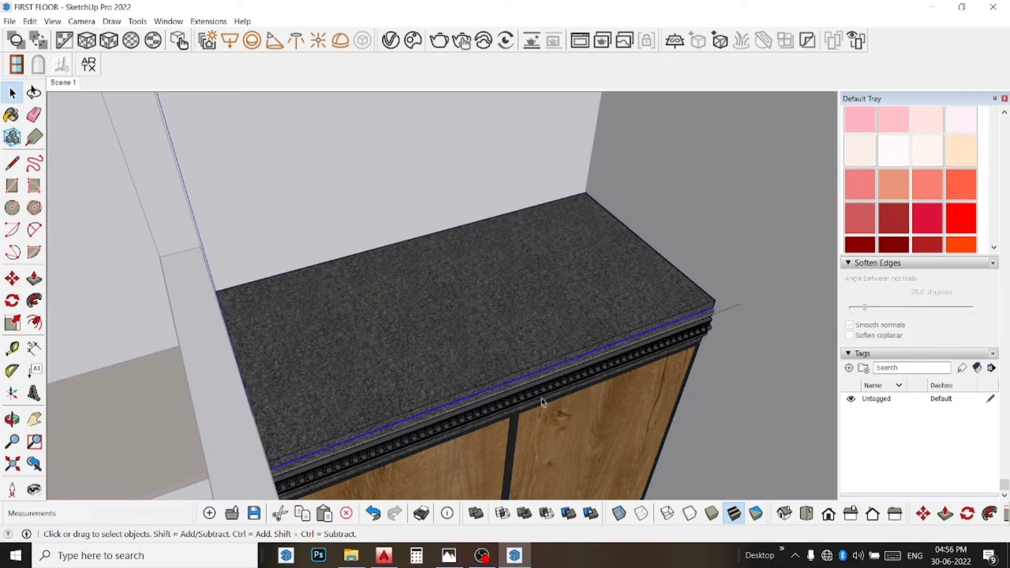
click(539, 397)
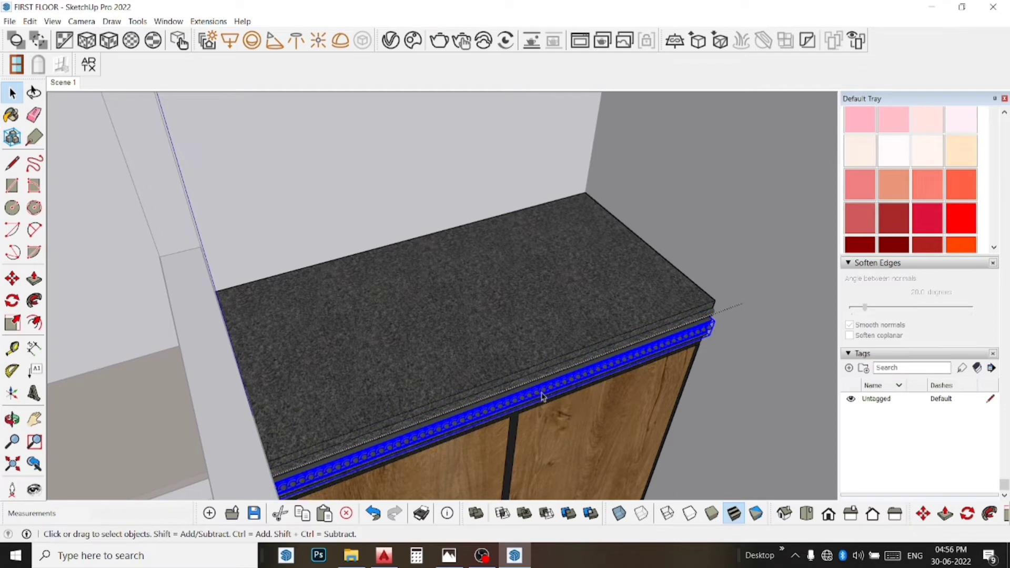
click(595, 406)
scroll(596, 406, down, 2)
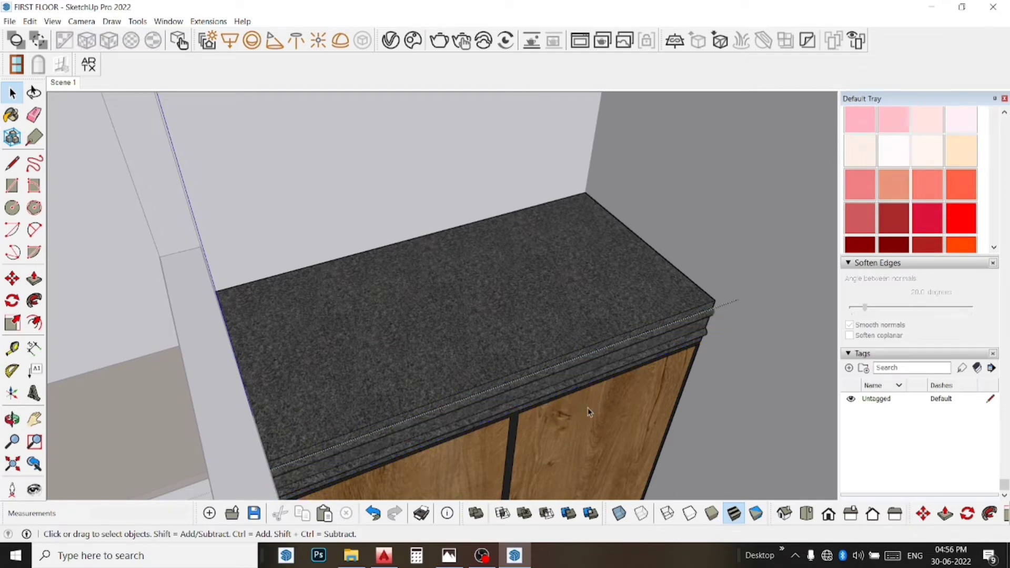
scroll(595, 410, down, 2)
scroll(593, 414, down, 2)
scroll(594, 416, down, 2)
scroll(593, 416, down, 2)
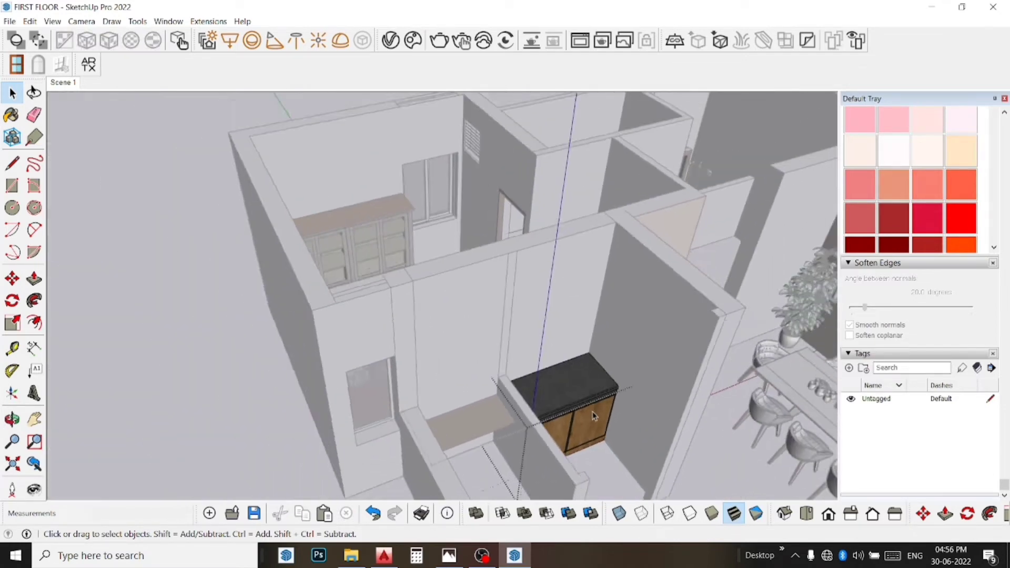
key(ctrl+z)
- Exit the counter group and restore the Scene 1 view of the floor
click(229, 332)
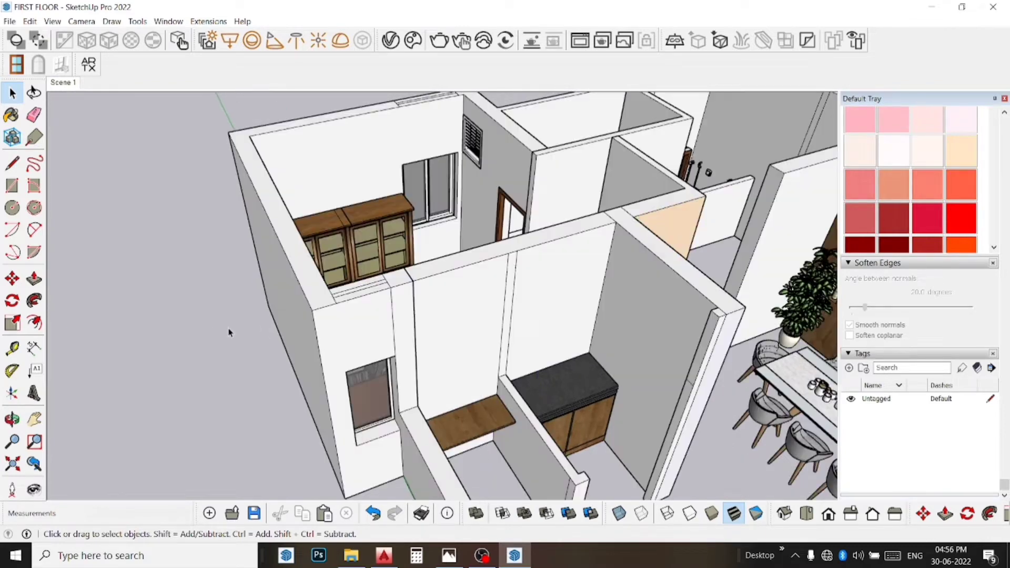
click(67, 84)
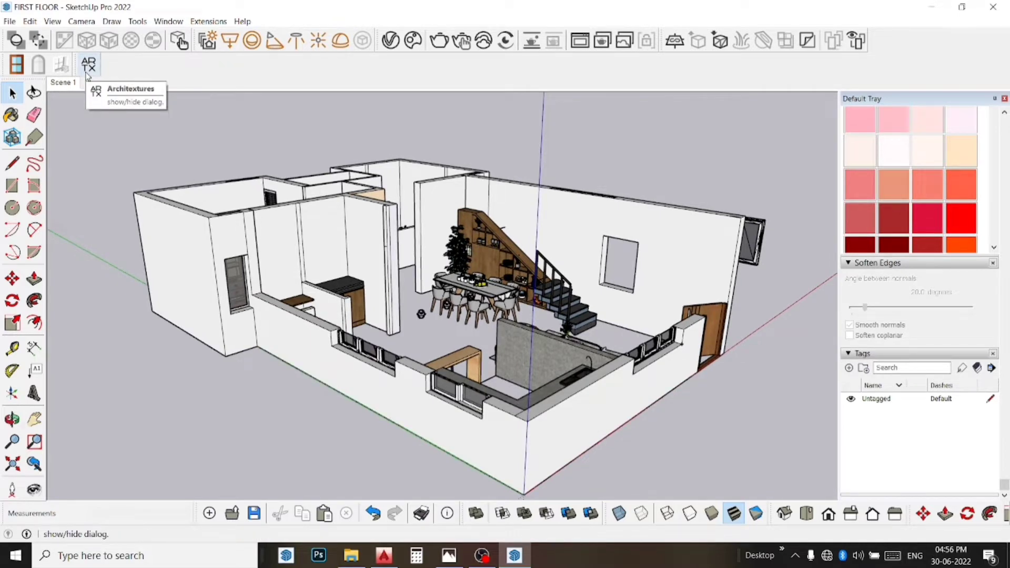
click(88, 76)
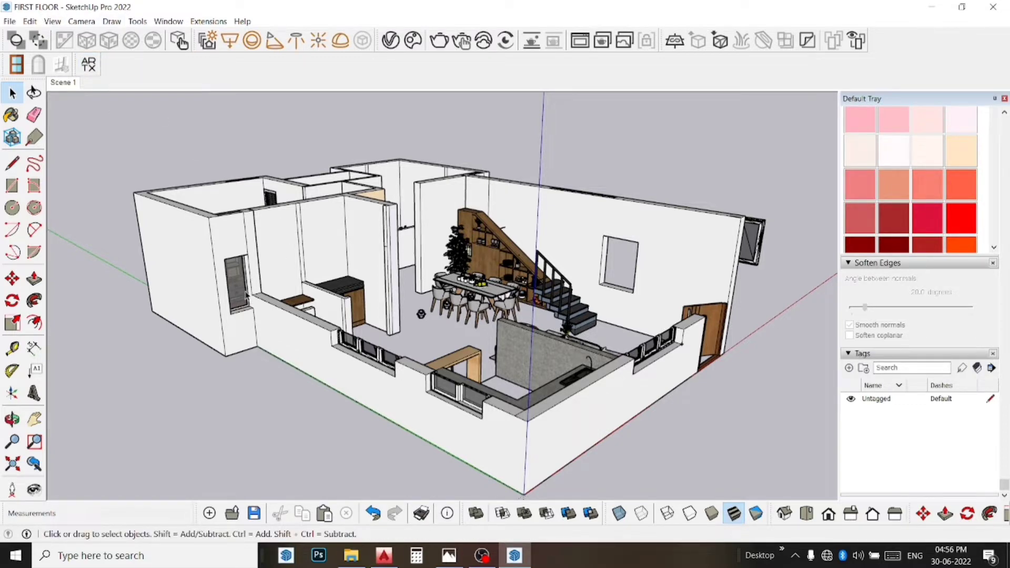
scroll(232, 279, up, 5)
scroll(246, 292, up, 3)
scroll(246, 290, up, 3)
- Orbit into the side room and open the mirror frame component for editing
mouse_move(247, 284)
middle_down()
mouse_move(153, 285)
mouse_move(105, 311)
middle_up()
click(95, 313)
scroll(96, 307, up, 2)
scroll(98, 303, up, 2)
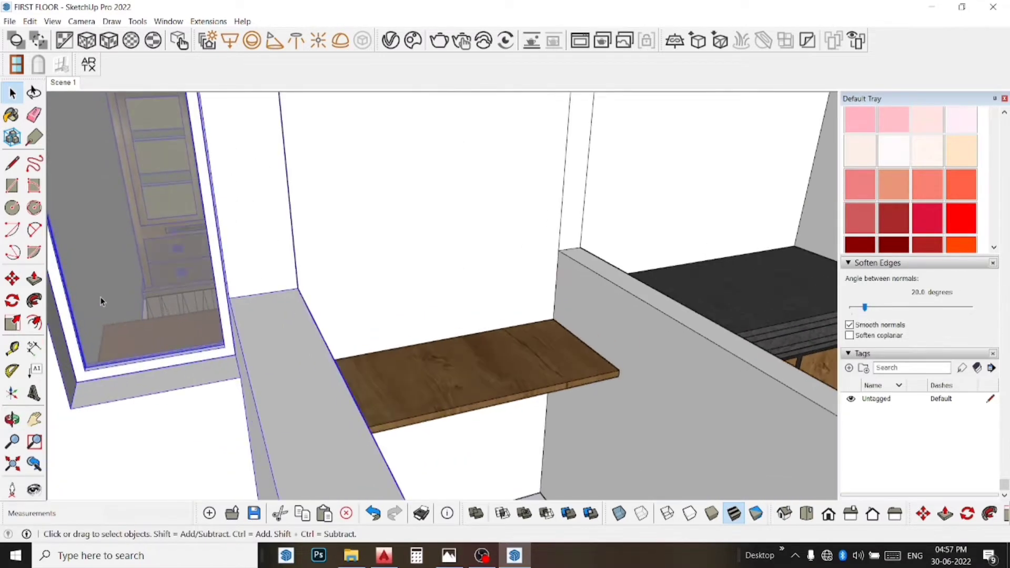
double_click(106, 290)
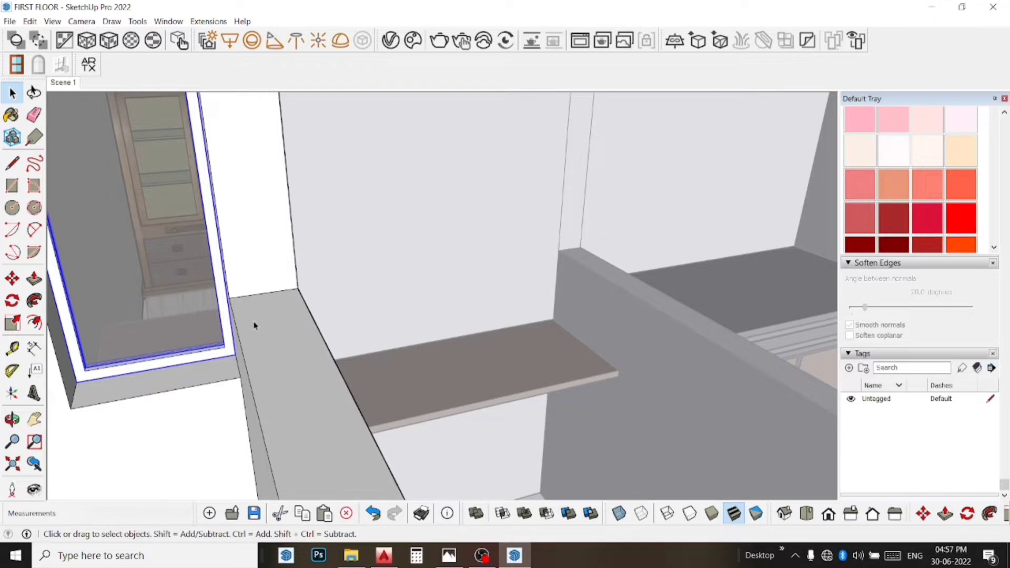
scroll(97, 349, down, 3)
scroll(74, 445, down, 2)
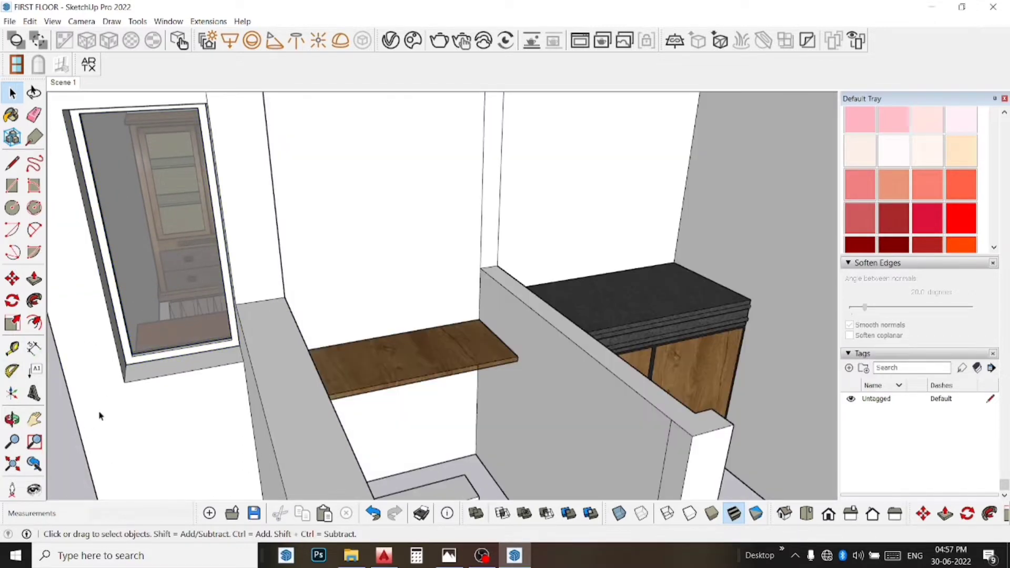
scroll(352, 400, down, 2)
scroll(350, 396, down, 2)
scroll(347, 390, down, 3)
- Paste the copied frame and set it down beside the foot of the staircase
middle_drag(346, 390, 685, 441)
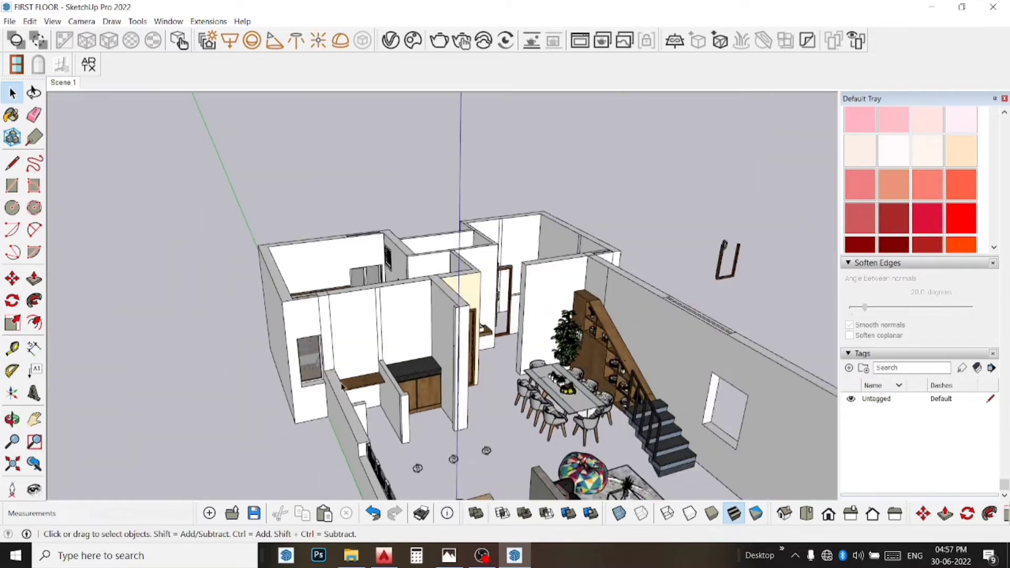
scroll(647, 384, up, 3)
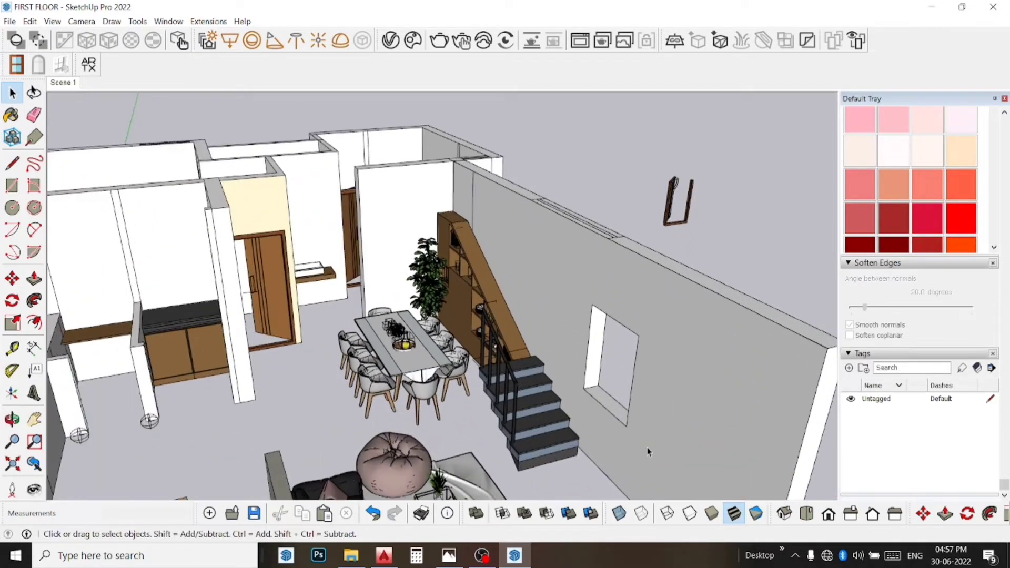
scroll(637, 447, up, 3)
scroll(613, 436, up, 3)
middle_drag(613, 436, 705, 444)
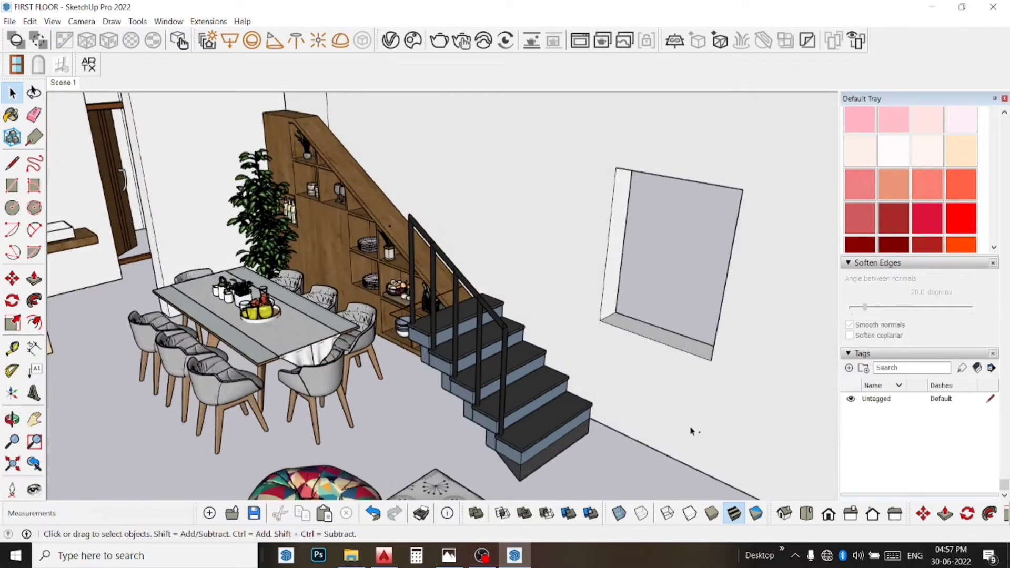
key(ctrl+v)
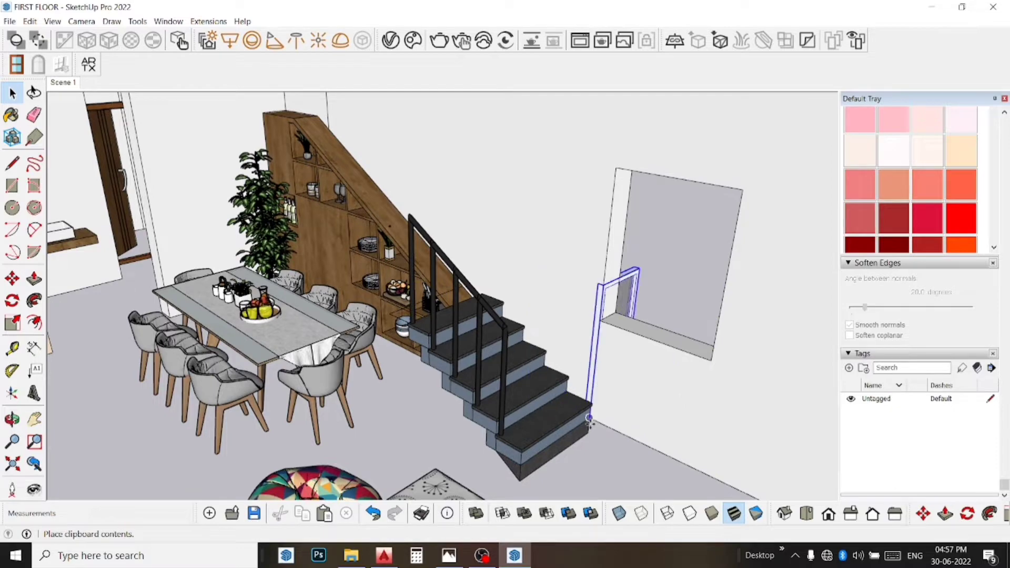
click(559, 428)
- Orbit and pan to bring the stairs and pasted frame fully into view for repositioning
key(m)
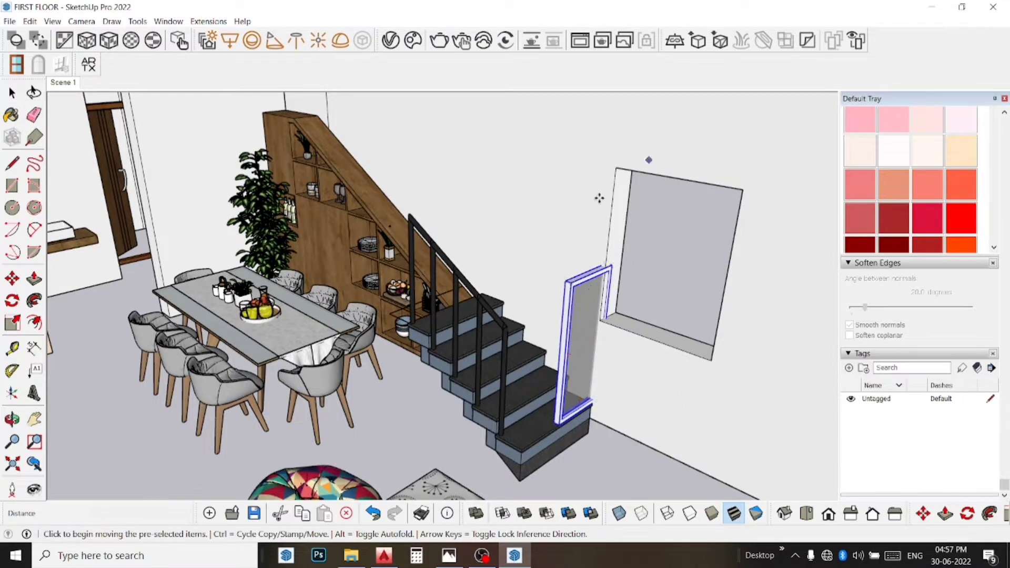
scroll(607, 263, up, 2)
middle_drag(607, 263, 416, 402)
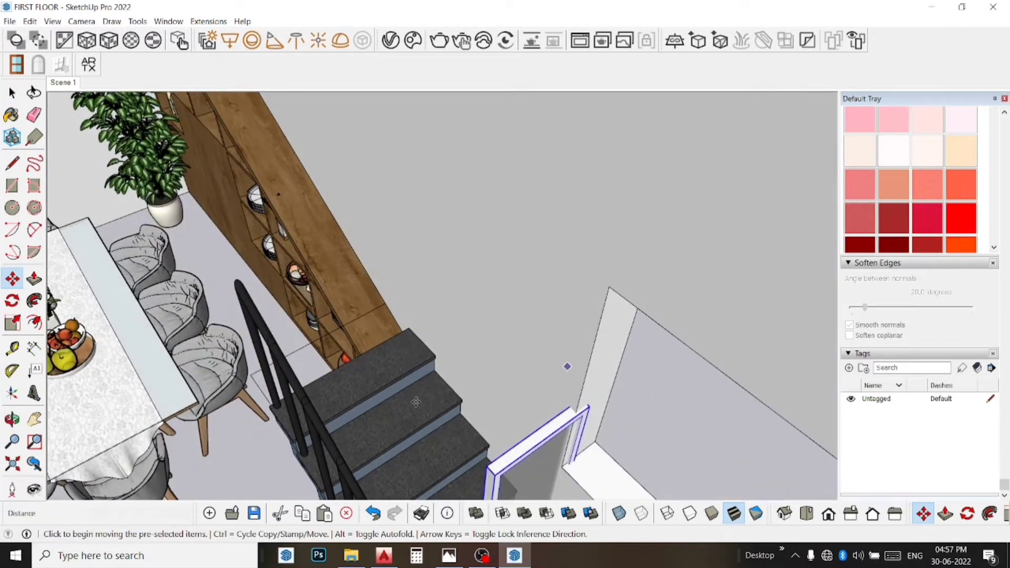
key(h)
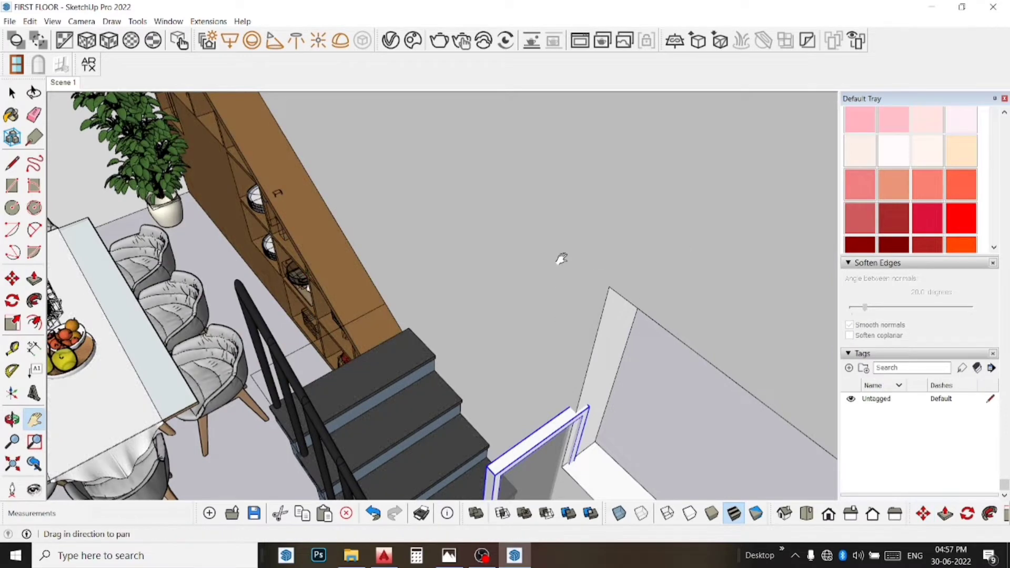
mouse_move(562, 258)
middle_down()
mouse_move(507, 130)
mouse_move(496, 153)
middle_up()
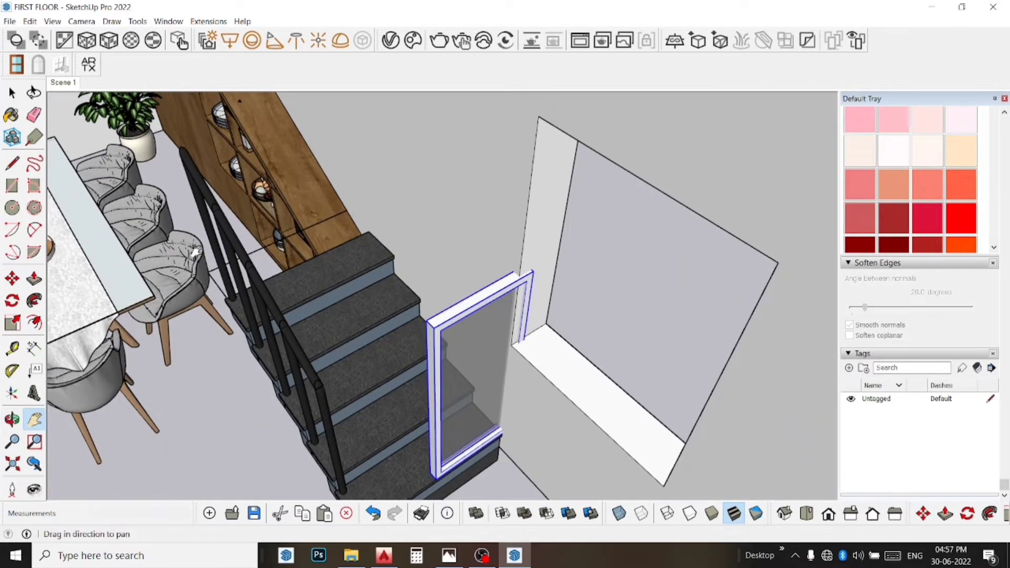
scroll(316, 316, up, 2)
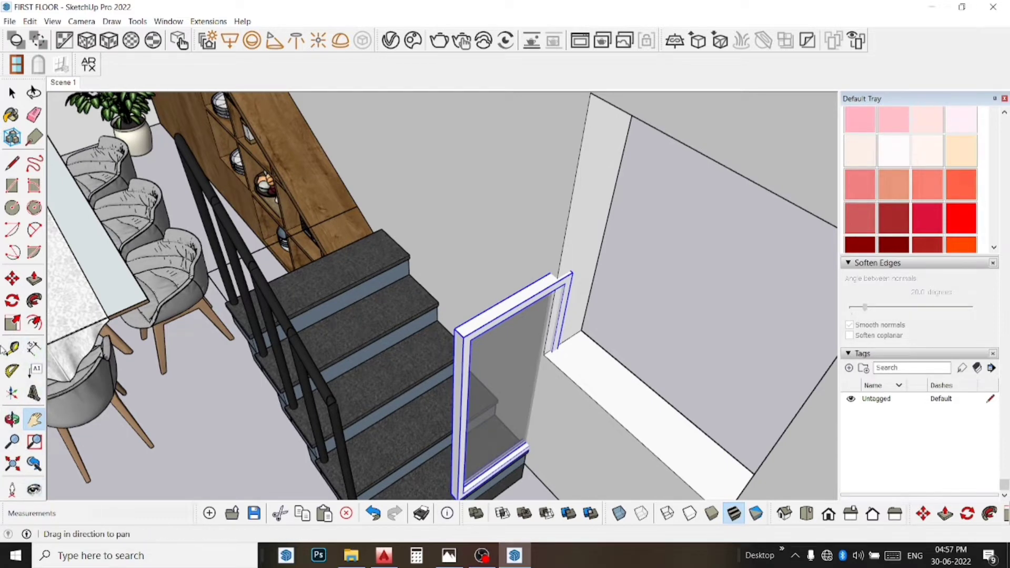
key(m)
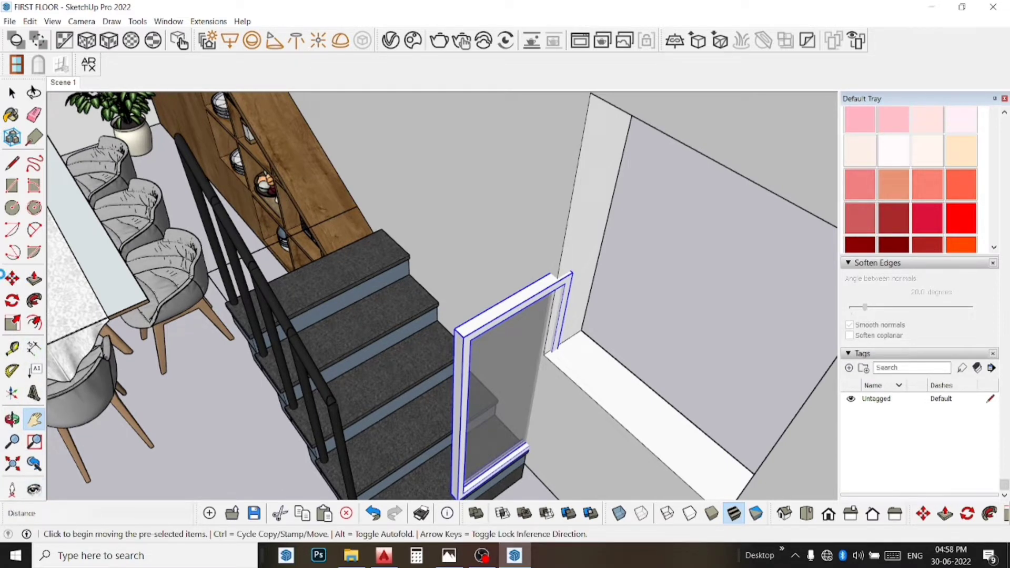
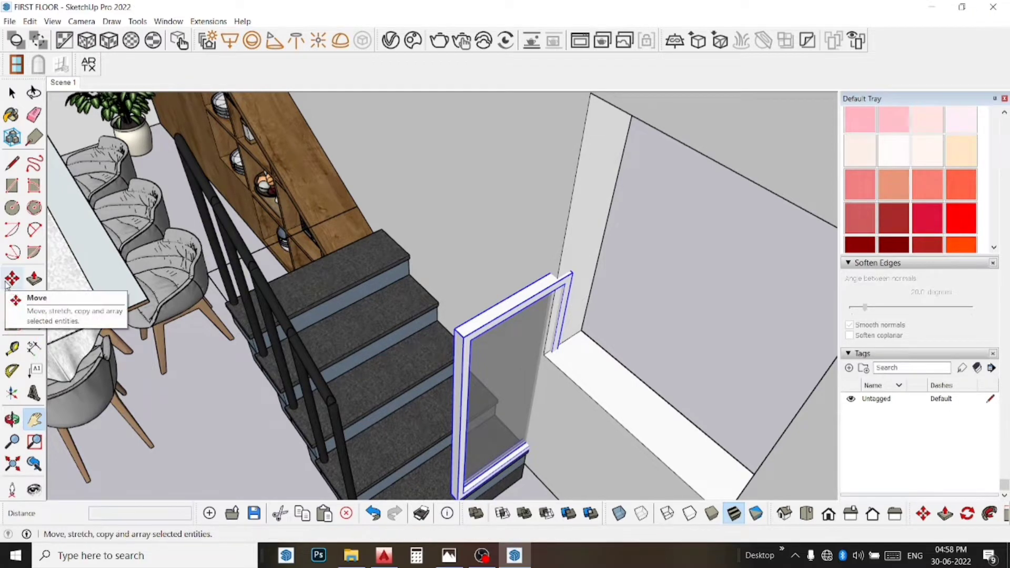
- Rotate the glass door frame 90° so it lies flat against the wall beside the stairs
middle_drag(378, 386, 395, 365)
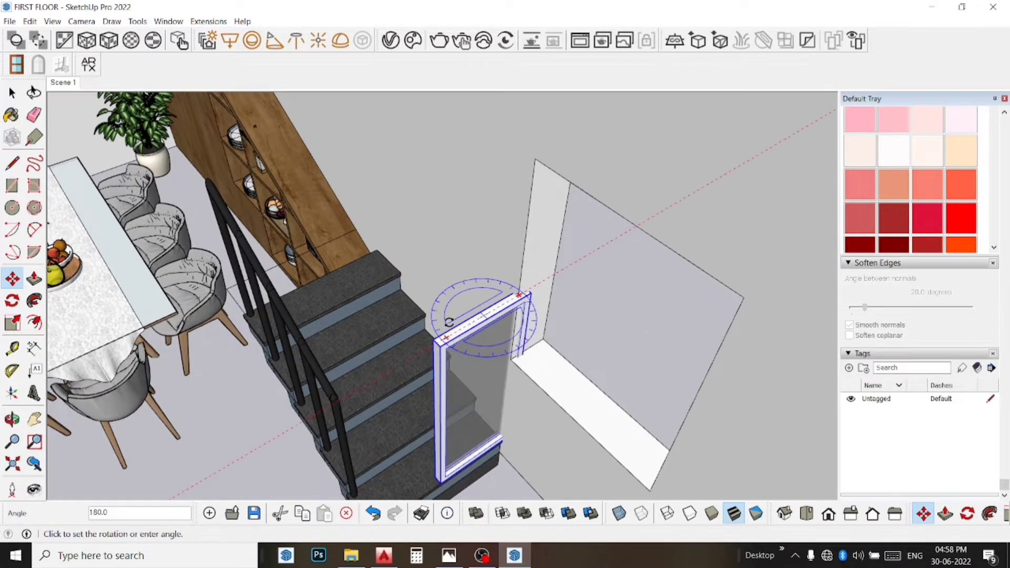
click(482, 321)
click(499, 418)
scroll(492, 473, up, 3)
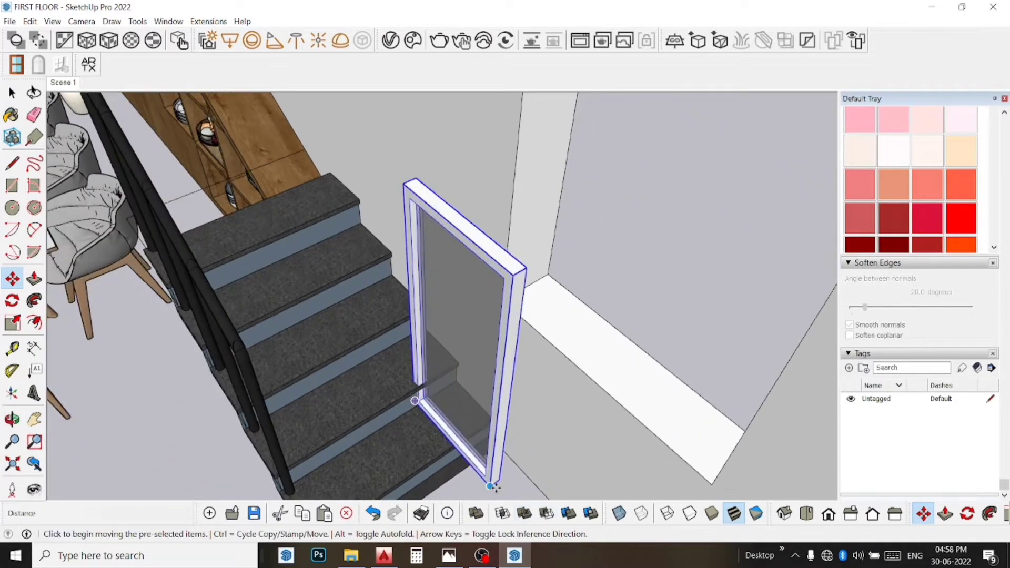
scroll(492, 479, up, 2)
- Move the door frame along the wall and snap its corner onto the wall corner
click(491, 483)
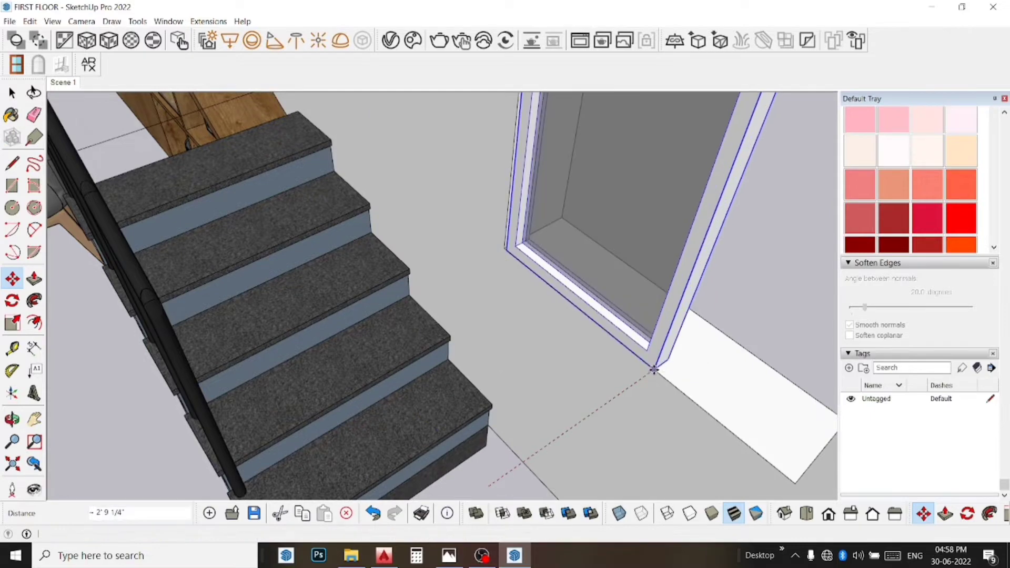
click(605, 345)
scroll(478, 226, up, 3)
scroll(492, 261, up, 2)
scroll(526, 258, up, 2)
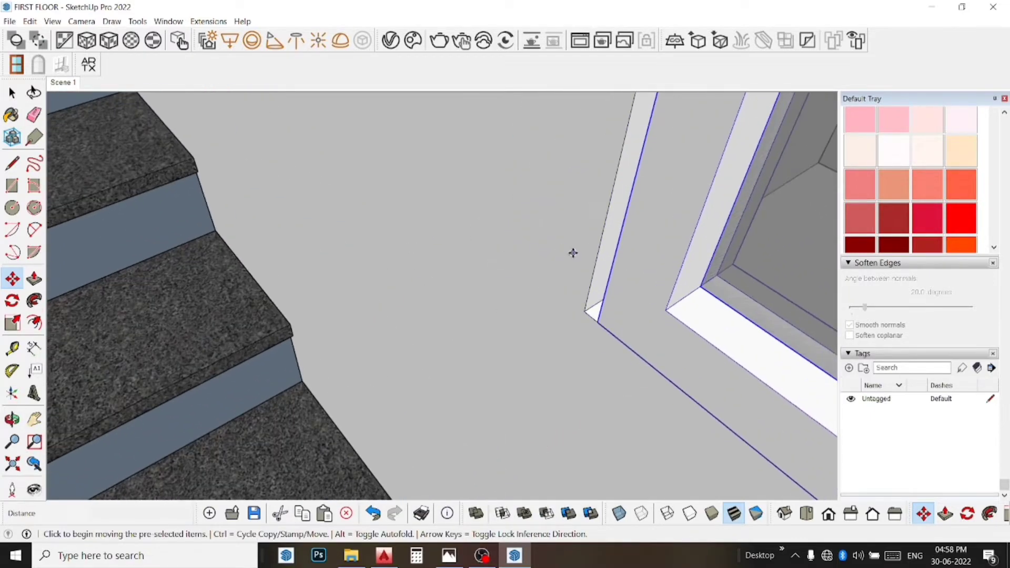
scroll(576, 316, up, 2)
scroll(631, 263, up, 2)
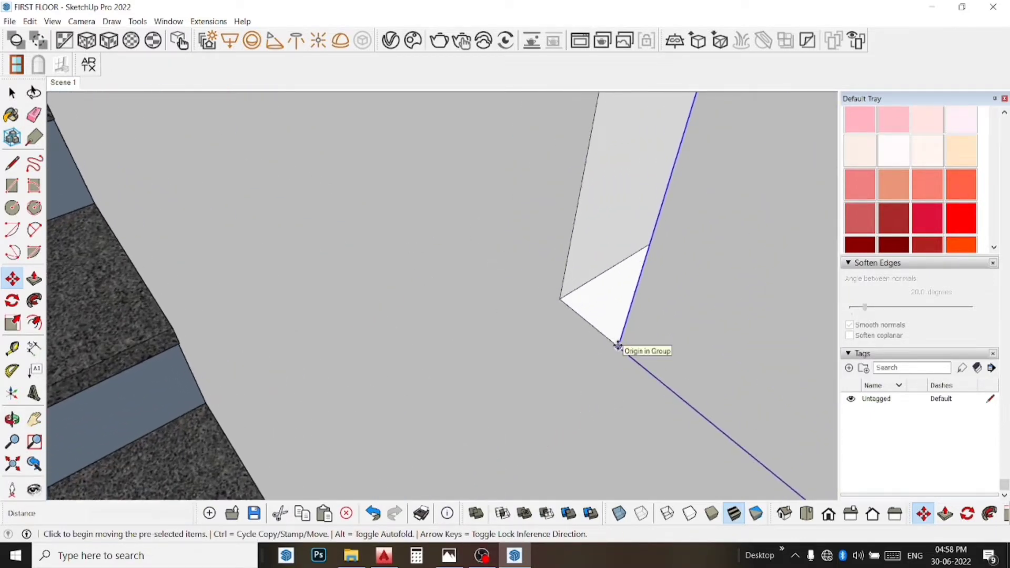
click(619, 345)
click(559, 298)
scroll(540, 297, down, 1)
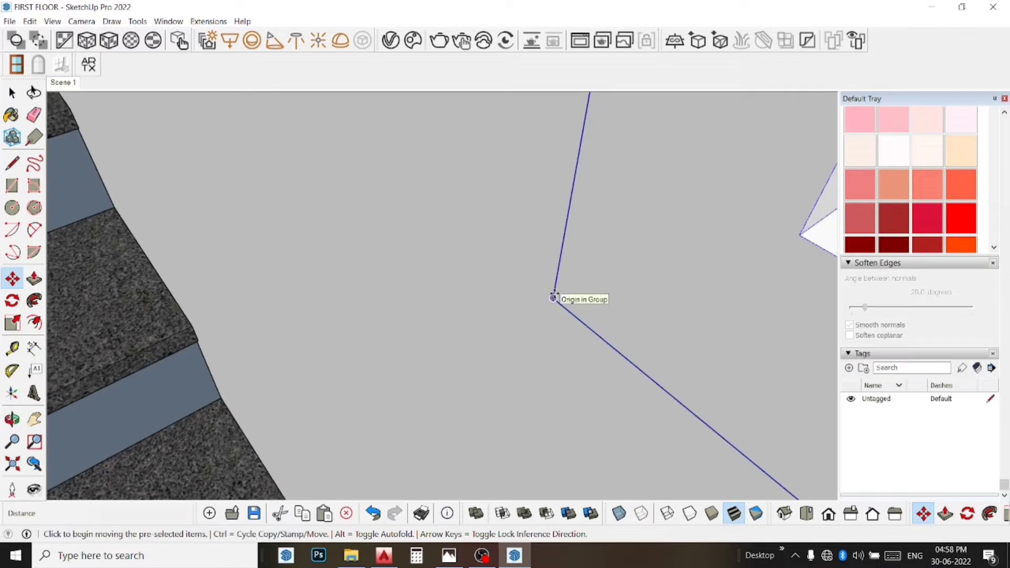
- Place a copy of the door frame beside the original as the second window pane
click(553, 298)
key(ctrl)
scroll(553, 298, down, 2)
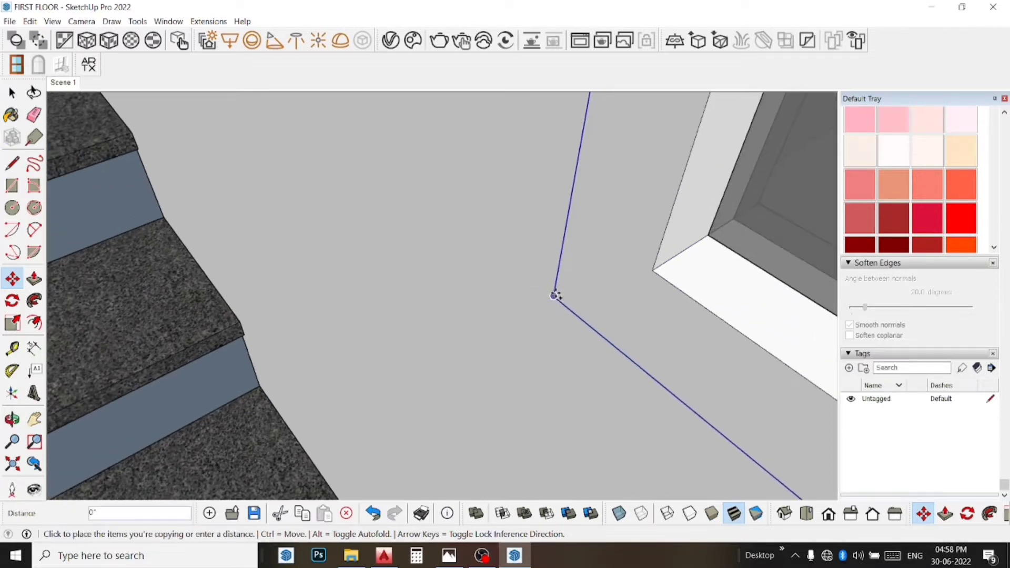
scroll(554, 297, down, 2)
scroll(555, 296, down, 2)
scroll(557, 293, down, 2)
middle_drag(556, 293, 605, 336)
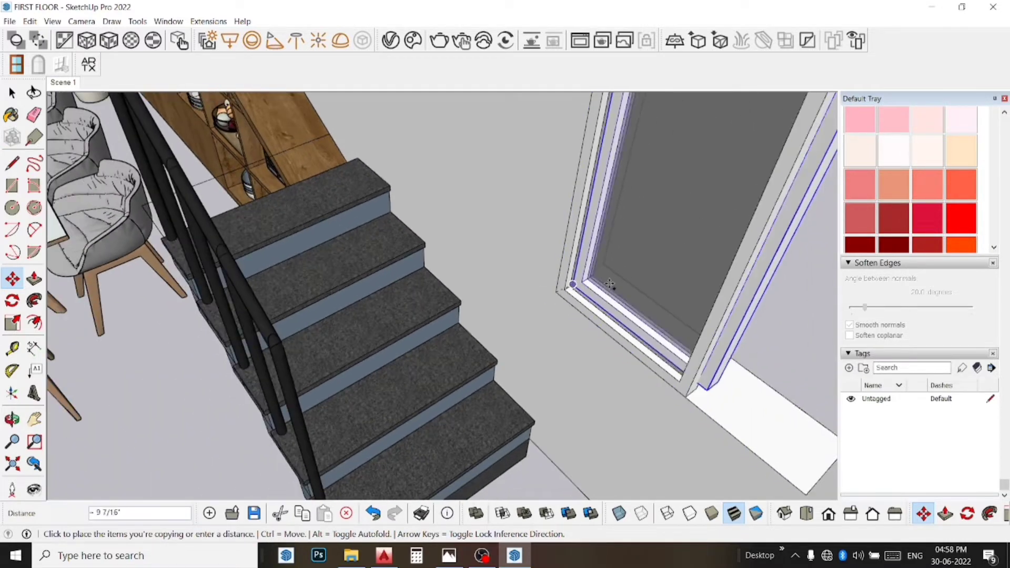
mouse_move(769, 426)
middle_down()
mouse_move(689, 398)
mouse_move(660, 368)
middle_up()
click(653, 383)
scroll(660, 368, down, 2)
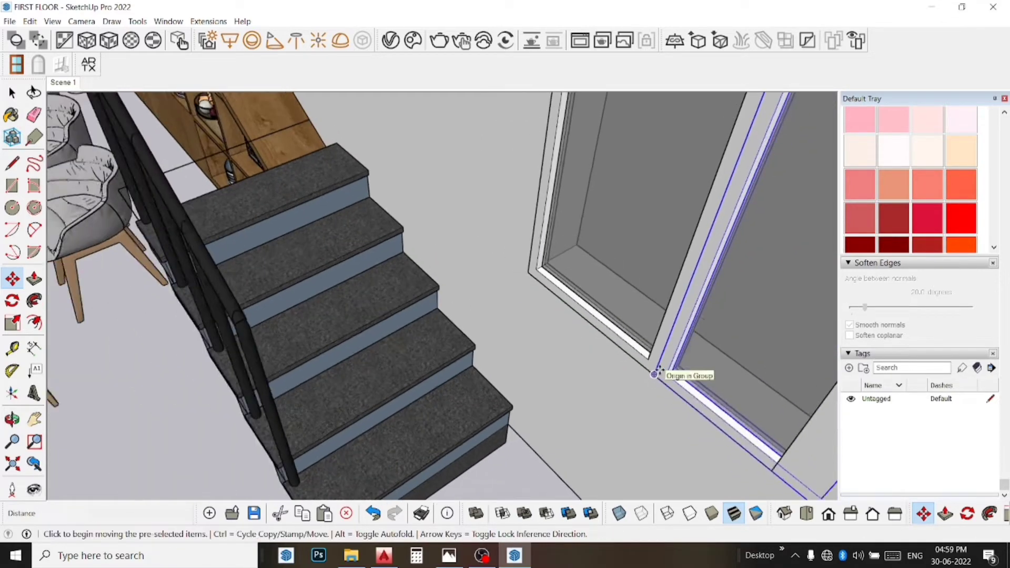
key(space)
scroll(662, 376, down, 2)
scroll(662, 383, down, 3)
- Move the second pane so it sits flush against the first pane
scroll(674, 404, up, 2)
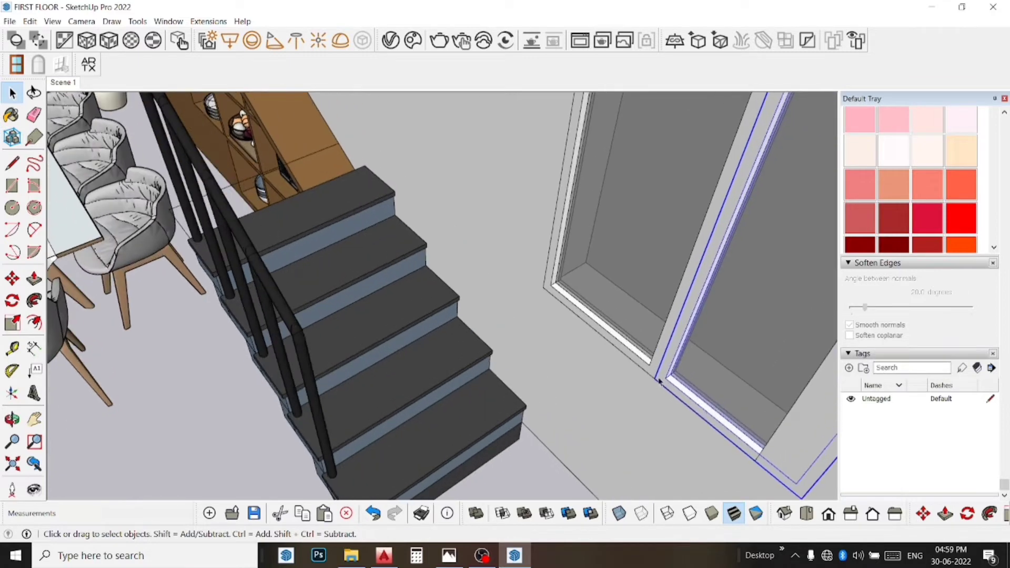
scroll(674, 404, up, 2)
scroll(674, 405, up, 2)
scroll(630, 422, up, 2)
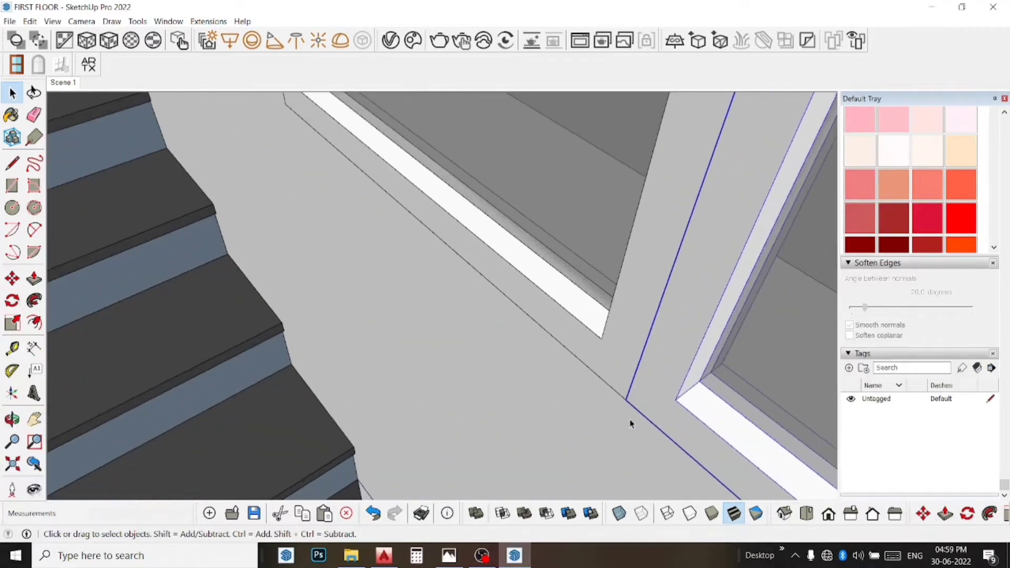
scroll(621, 403, up, 2)
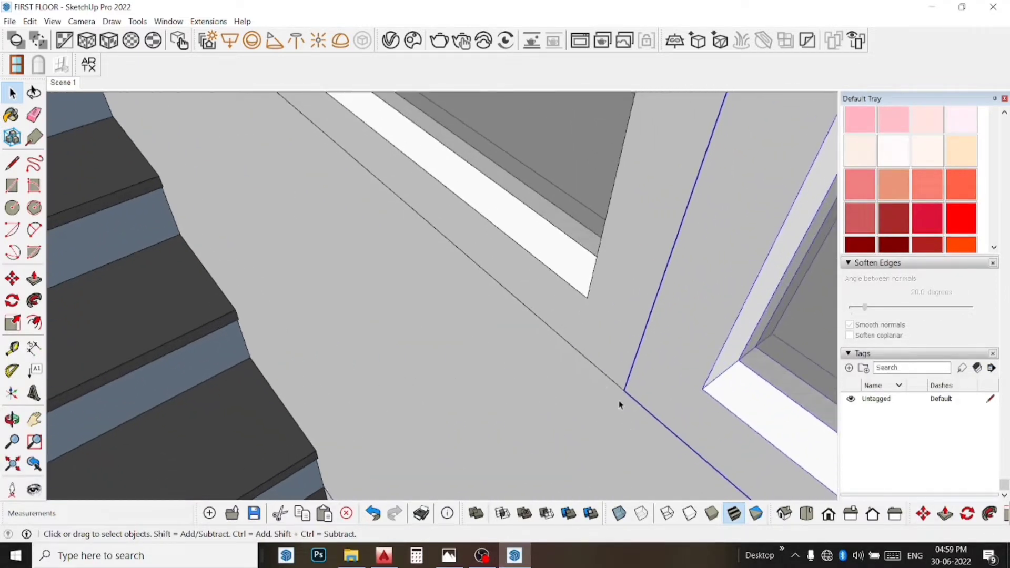
click(5, 286)
click(703, 390)
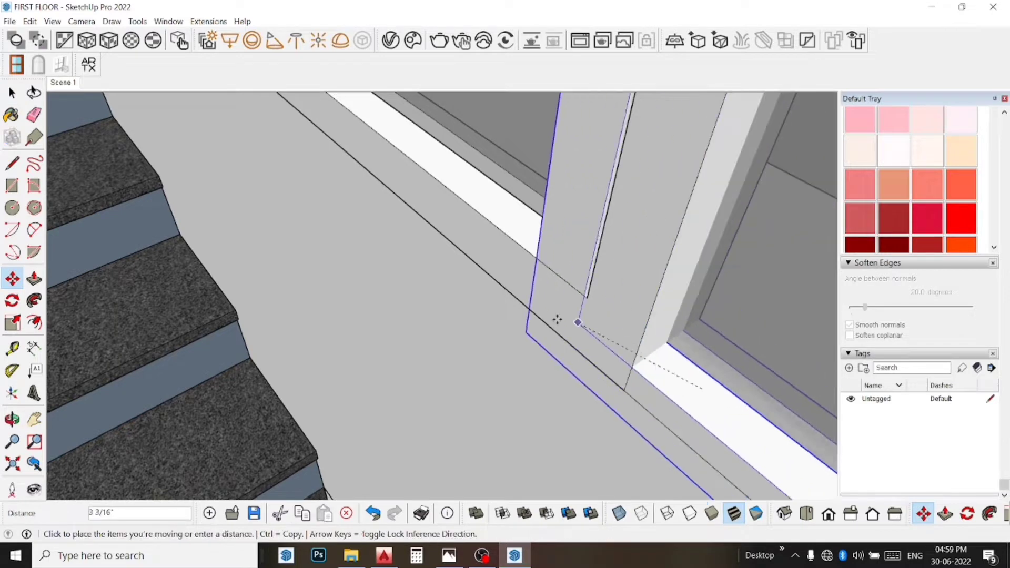
click(586, 298)
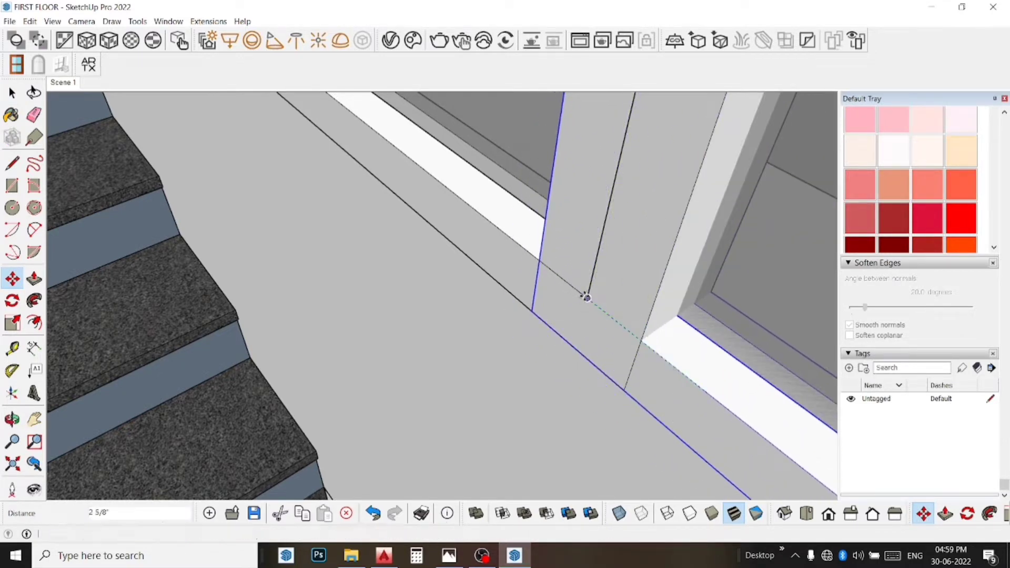
click(585, 298)
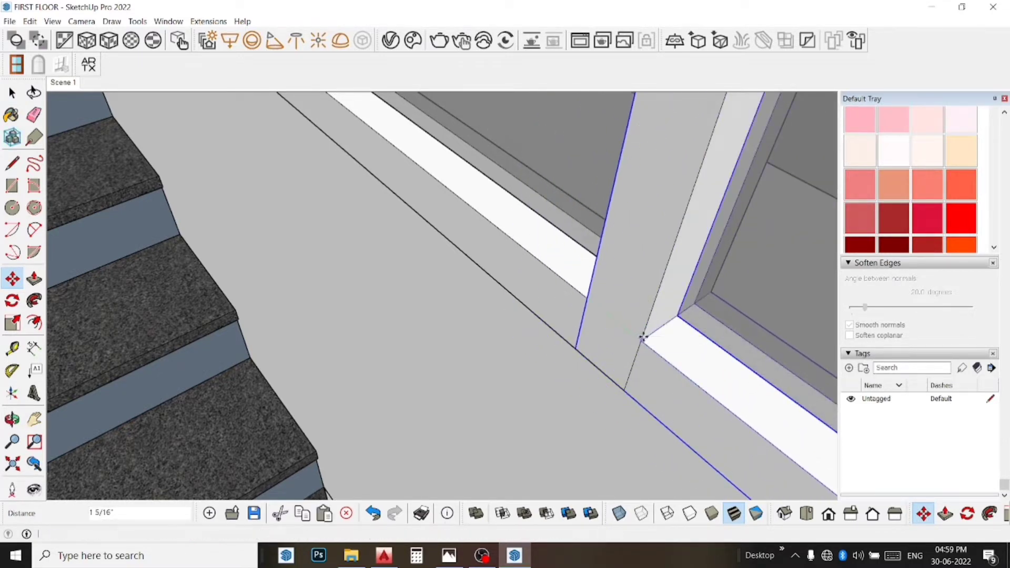
click(641, 338)
scroll(593, 365, down, 2)
scroll(593, 366, down, 3)
key(space)
scroll(593, 368, down, 2)
scroll(593, 374, down, 3)
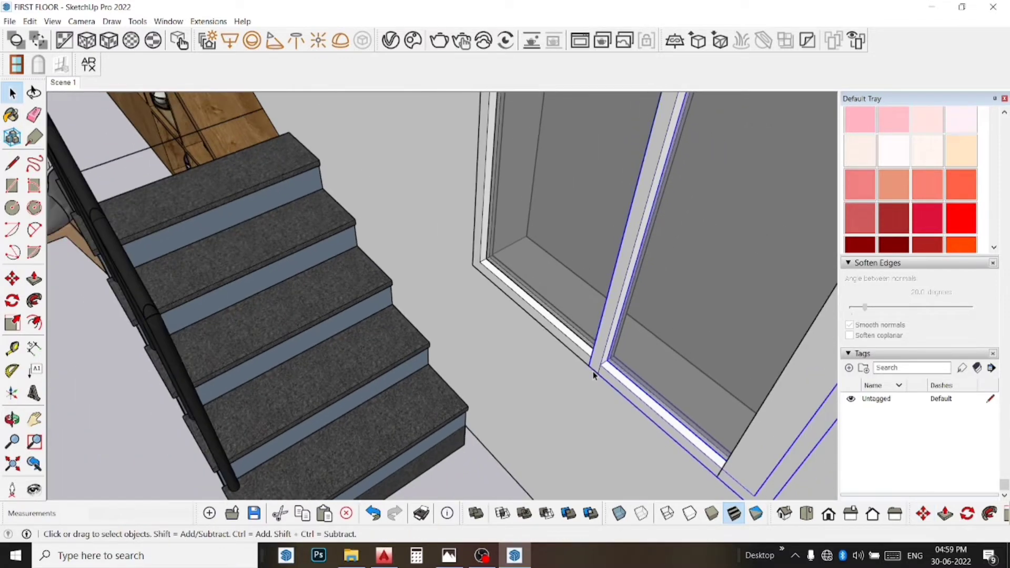
scroll(593, 375, down, 2)
- Group the two window panes into a single window object
mouse_move(593, 374)
middle_down()
mouse_move(737, 361)
mouse_move(668, 395)
middle_up()
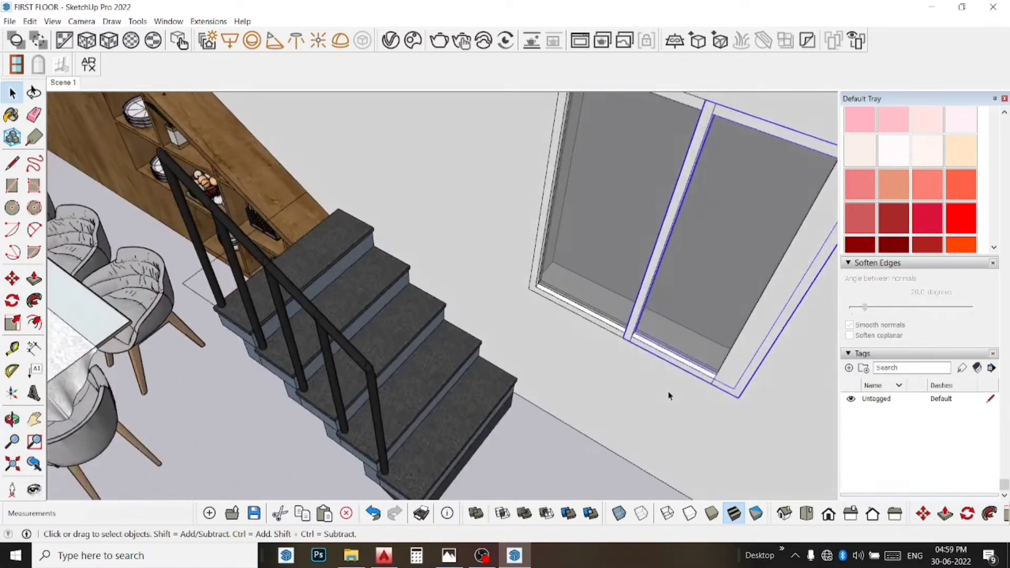
scroll(677, 379, down, 2)
scroll(706, 229, up, 1)
click(629, 243)
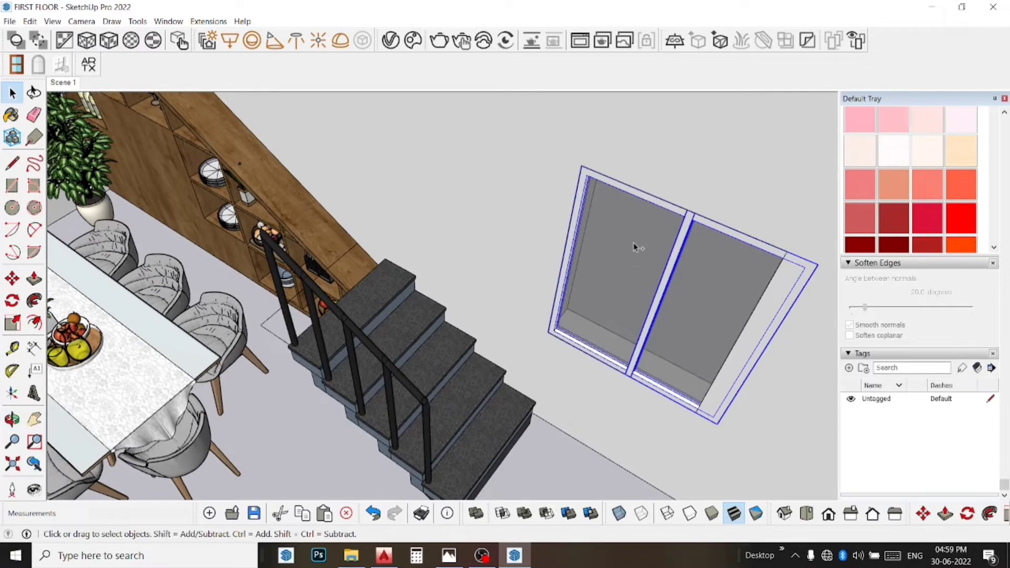
right_click(630, 247)
click(718, 345)
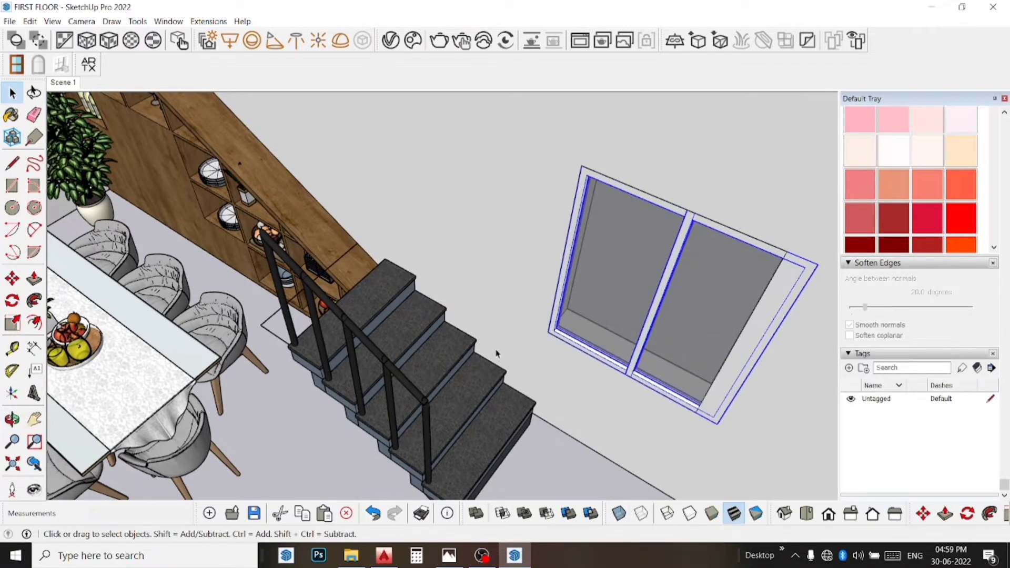
- Narrow the window group by scaling it from its side grip, then deselect it
click(12, 322)
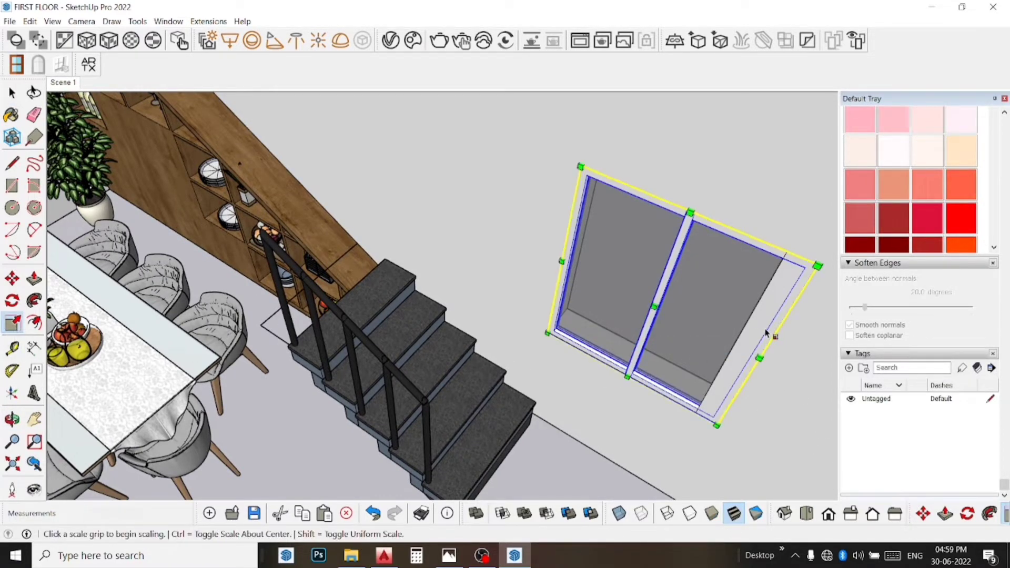
scroll(762, 354, up, 2)
scroll(767, 360, up, 2)
scroll(763, 357, up, 1)
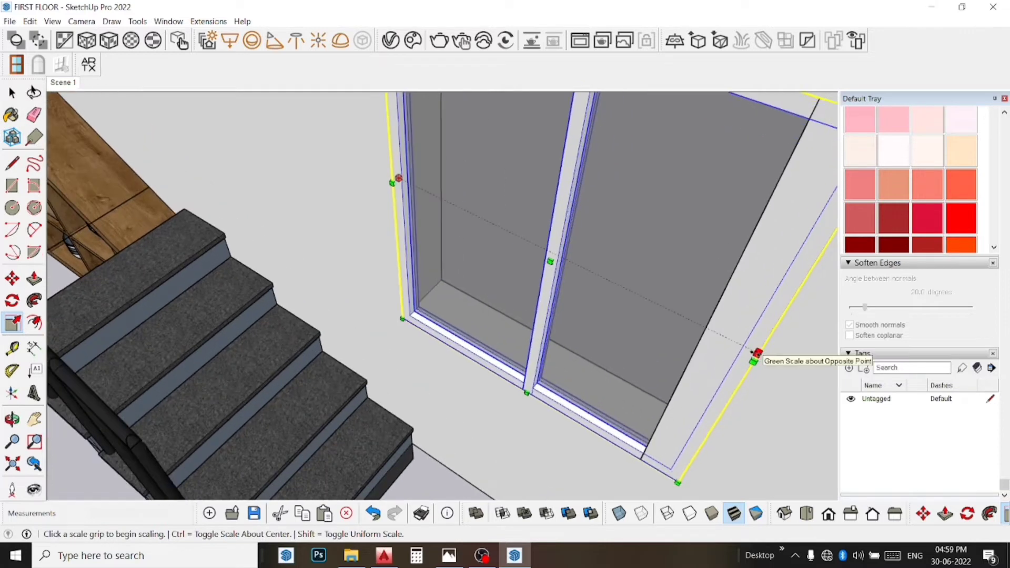
click(758, 352)
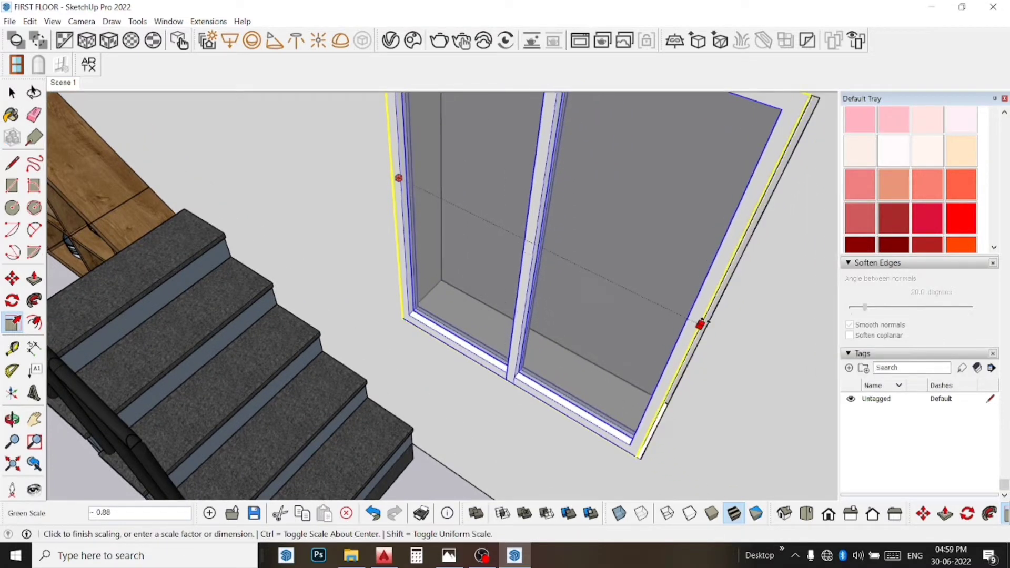
click(703, 326)
scroll(631, 384, down, 2)
scroll(631, 385, down, 2)
key(space)
scroll(638, 373, down, 2)
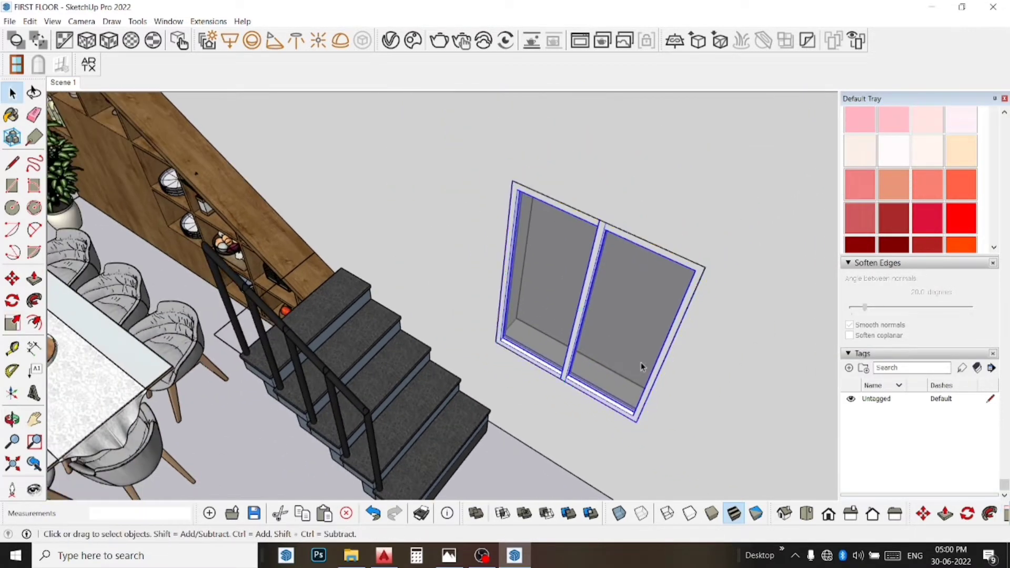
scroll(641, 362, down, 2)
click(697, 127)
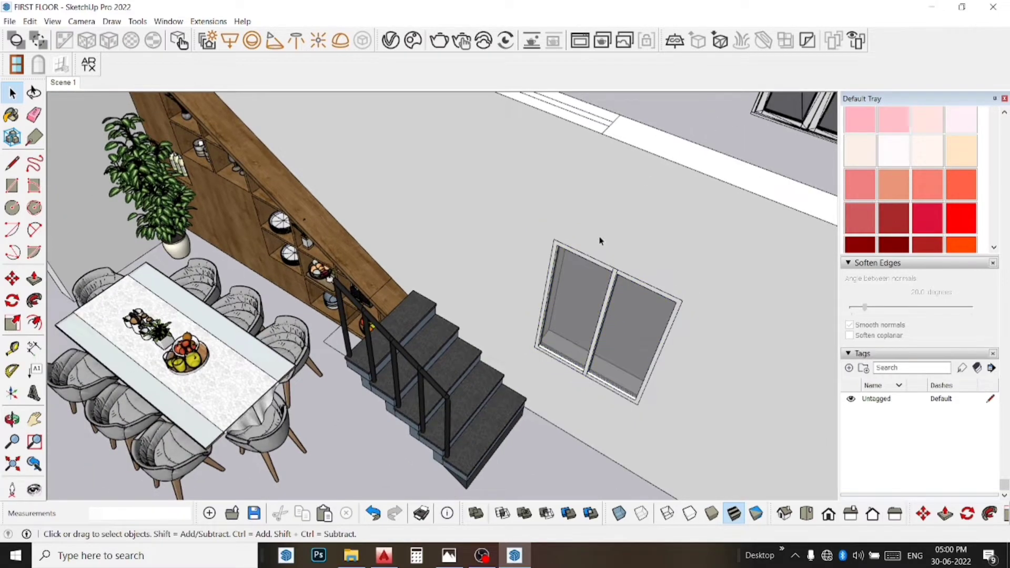
- Return to the saved first-floor overview and orbit to the kitchen and dining area
scroll(601, 241, down, 2)
scroll(600, 244, down, 2)
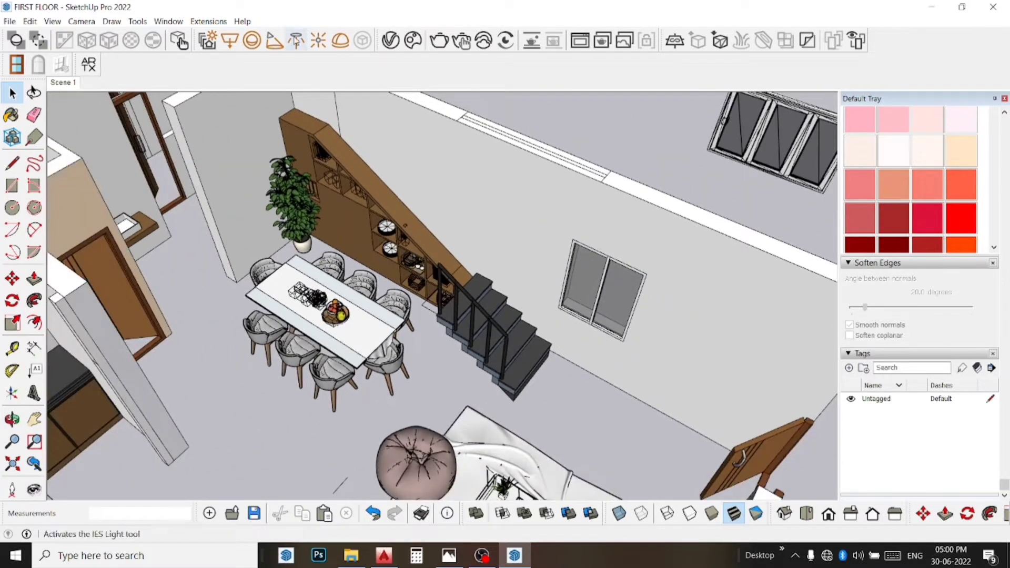
click(63, 84)
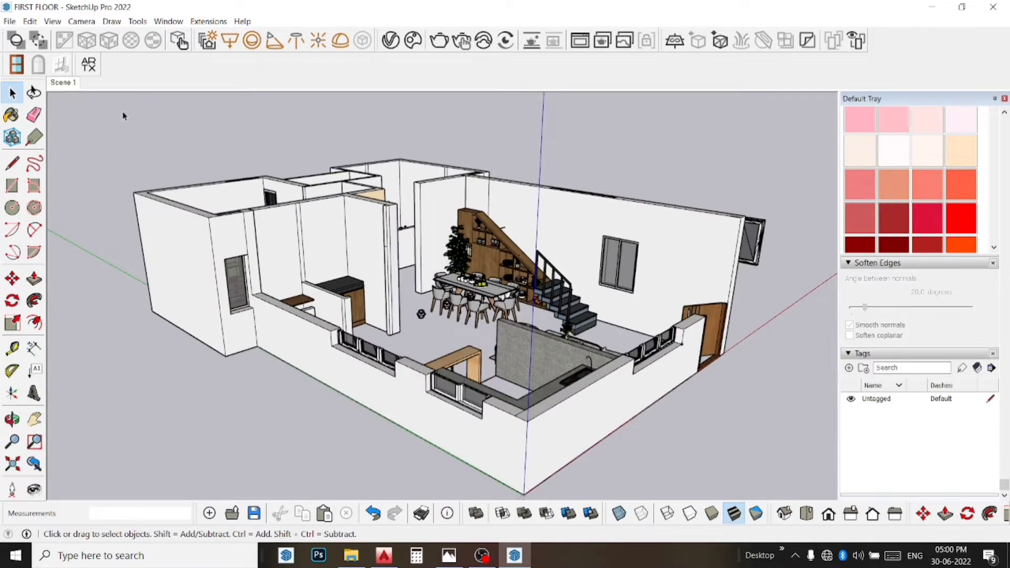
scroll(217, 289, up, 1)
scroll(216, 289, up, 2)
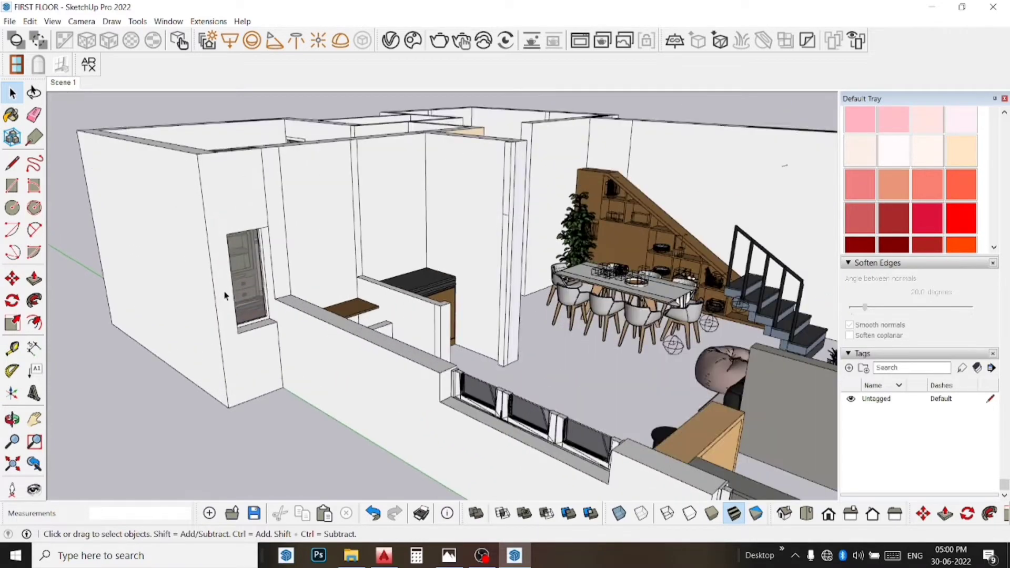
scroll(216, 289, up, 1)
mouse_move(230, 297)
middle_down()
mouse_move(282, 288)
mouse_move(389, 211)
middle_up()
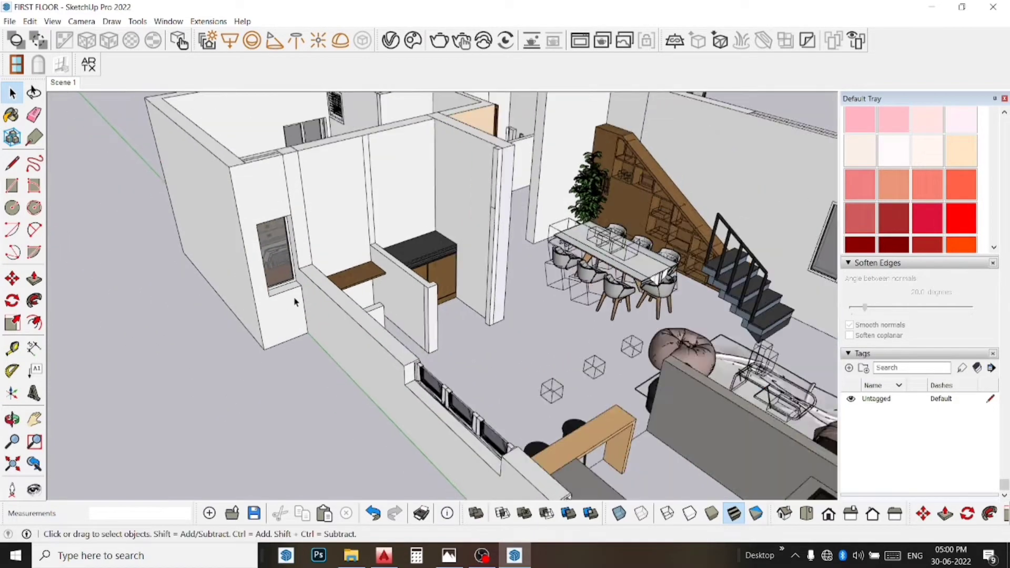
scroll(399, 203, down, 2)
scroll(399, 203, up, 2)
scroll(399, 202, up, 2)
scroll(321, 214, up, 1)
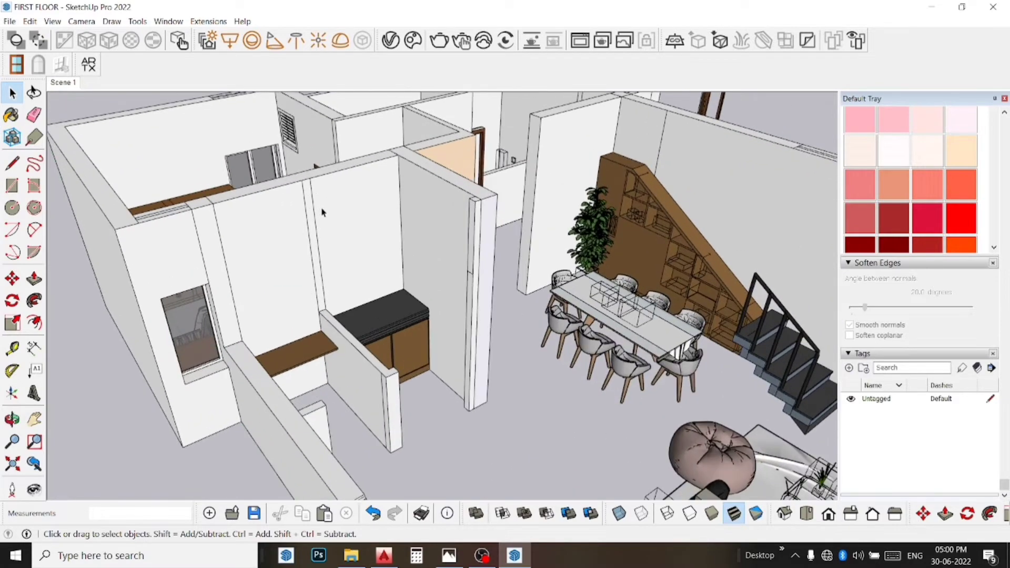
scroll(328, 214, up, 1)
- Inside the wall group, push the partition wall's top face down by 6'
double_click(321, 233)
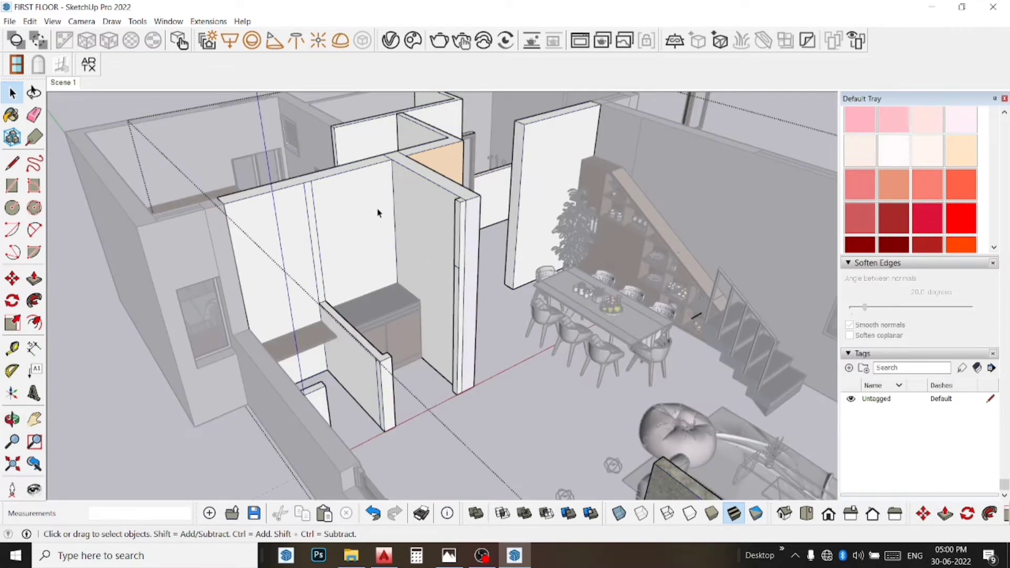
click(35, 279)
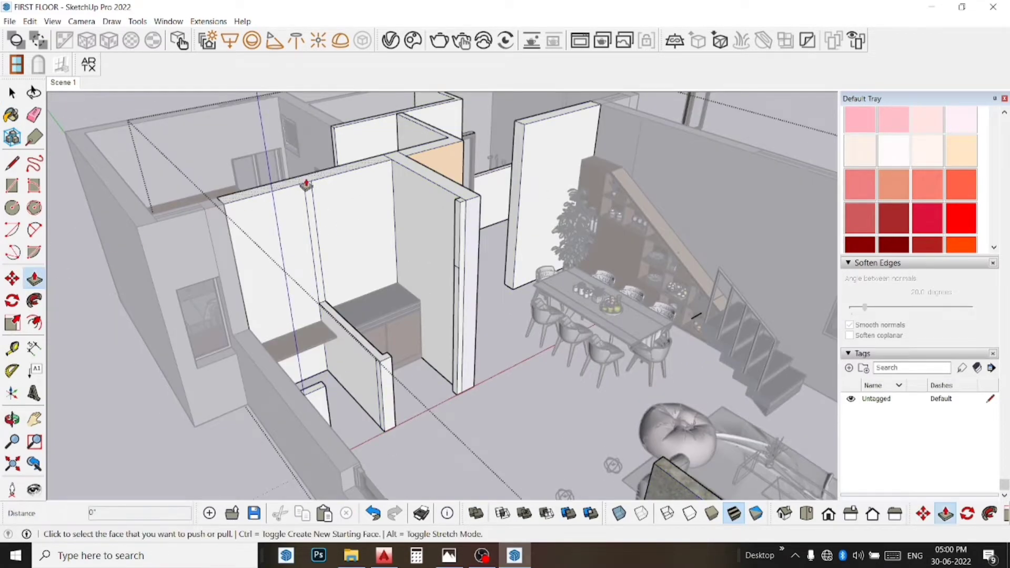
click(293, 190)
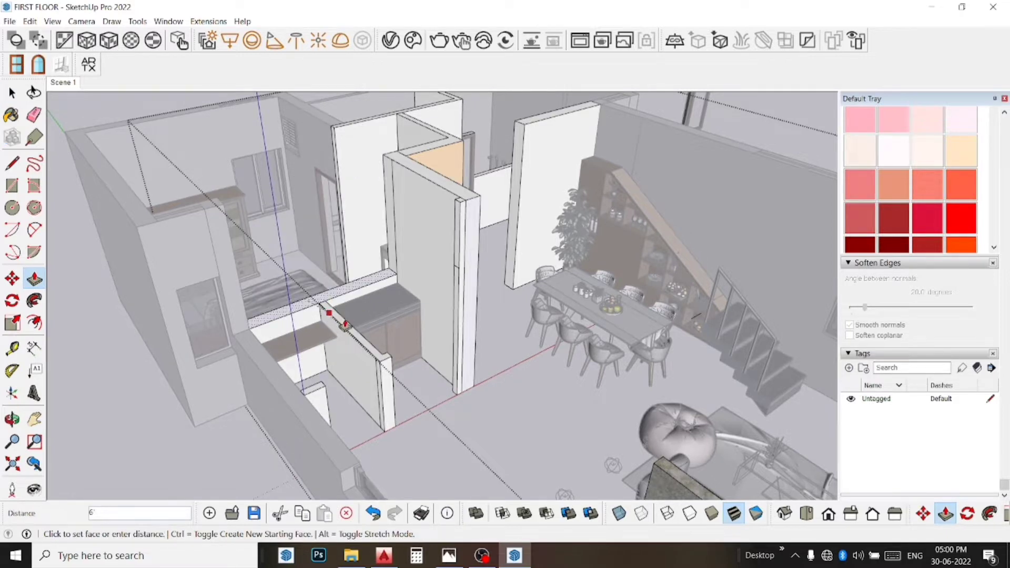
text(6')
key(Return)
- Push the tall wall and the thin pillar down to the lower parapet height
scroll(328, 267, up, 3)
scroll(342, 282, up, 2)
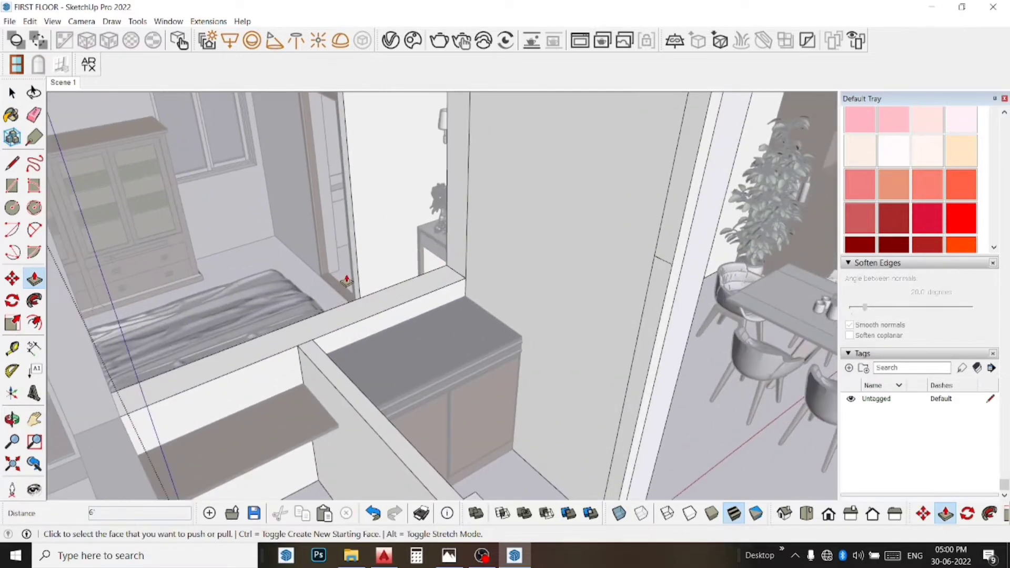
scroll(504, 137, down, 3)
click(505, 138)
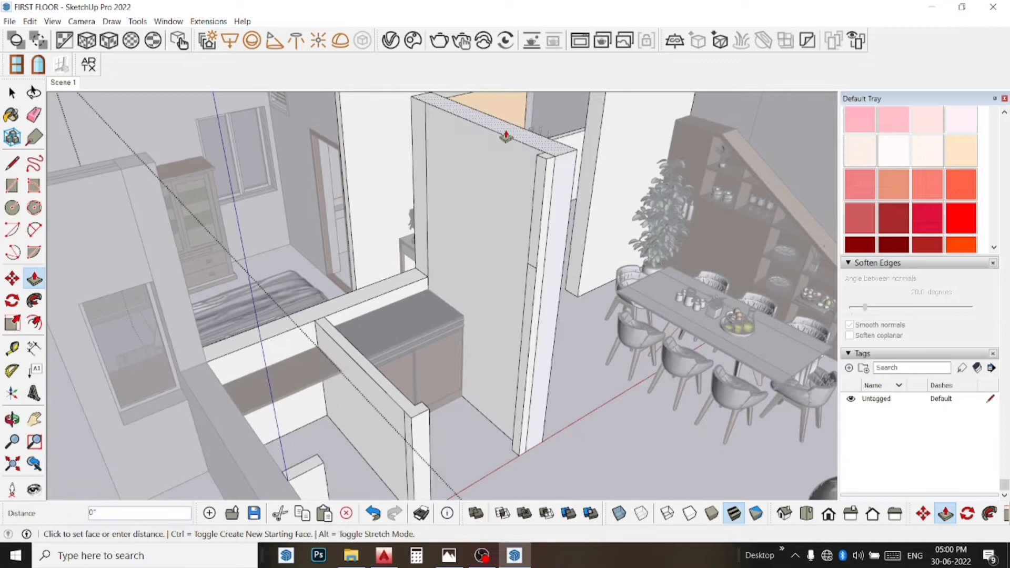
click(332, 315)
click(549, 161)
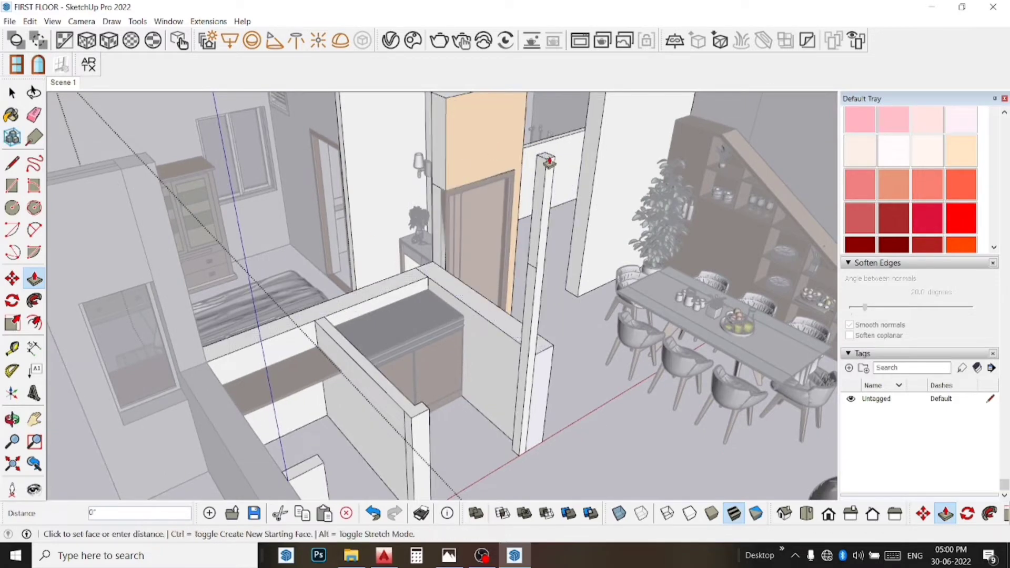
click(353, 364)
- Erase the thin pillar beside the kitchen partition wall
click(34, 114)
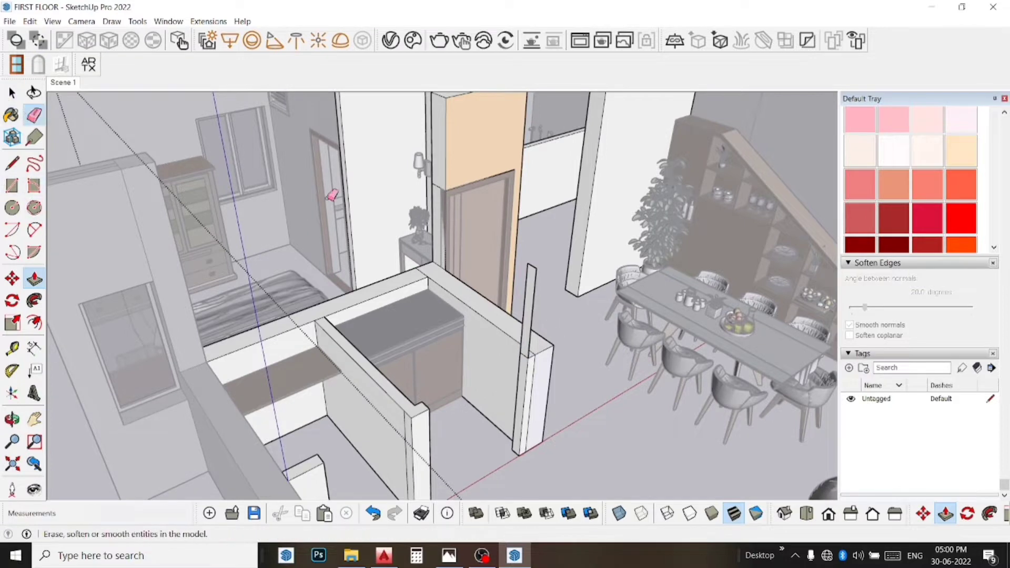
mouse_move(530, 267)
mouse_down()
mouse_move(544, 270)
mouse_move(536, 277)
mouse_up()
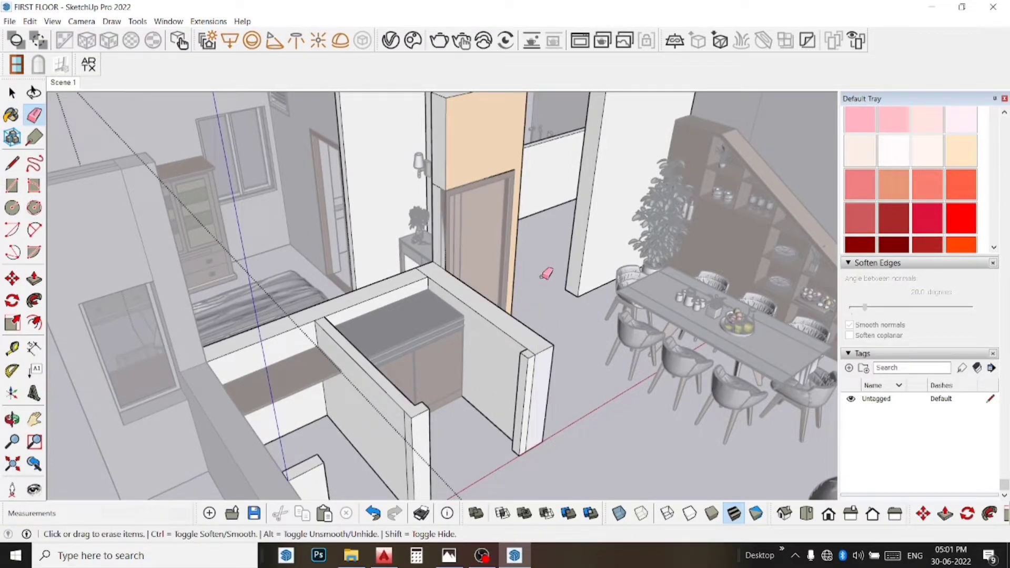
key(space)
middle_drag(543, 284, 251, 333)
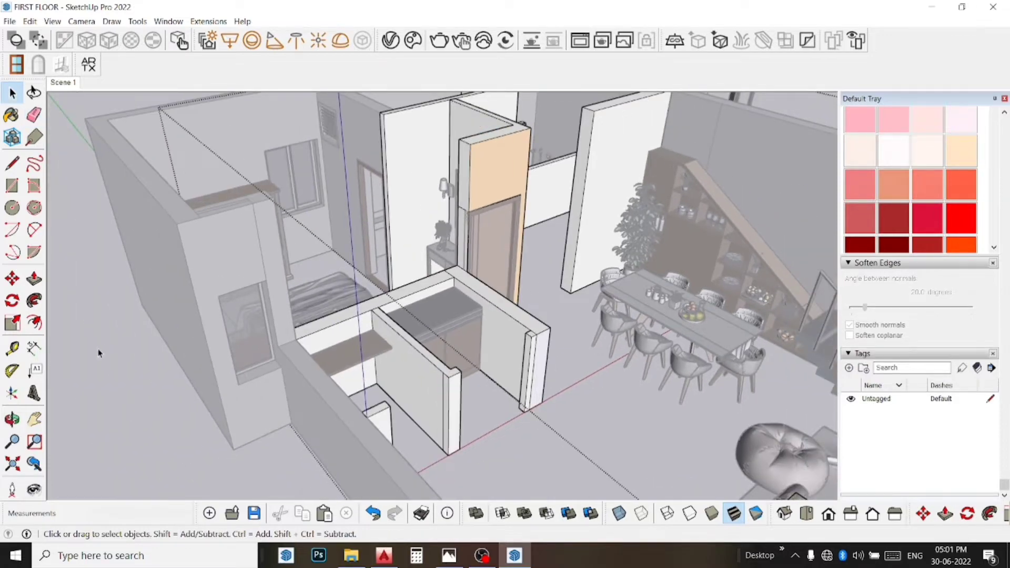
- Inside the bedroom wall group, push the wall column's face back
scroll(216, 227, up, 2)
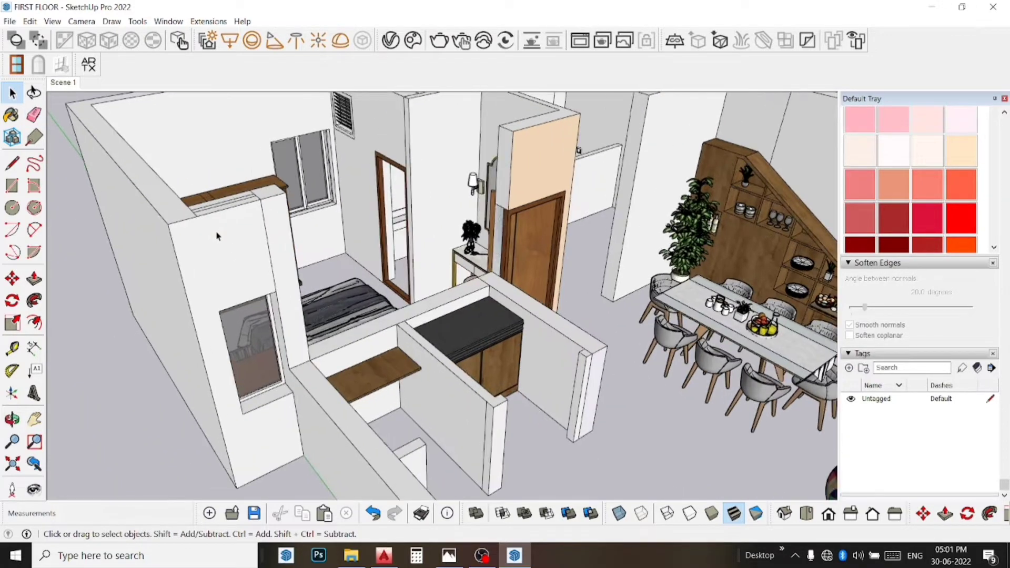
scroll(217, 233, up, 2)
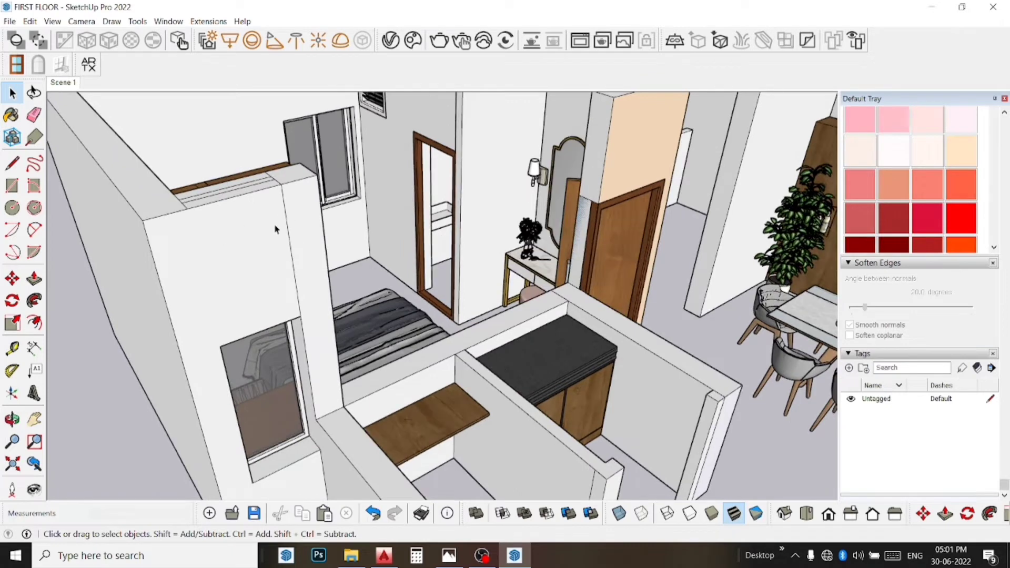
double_click(273, 227)
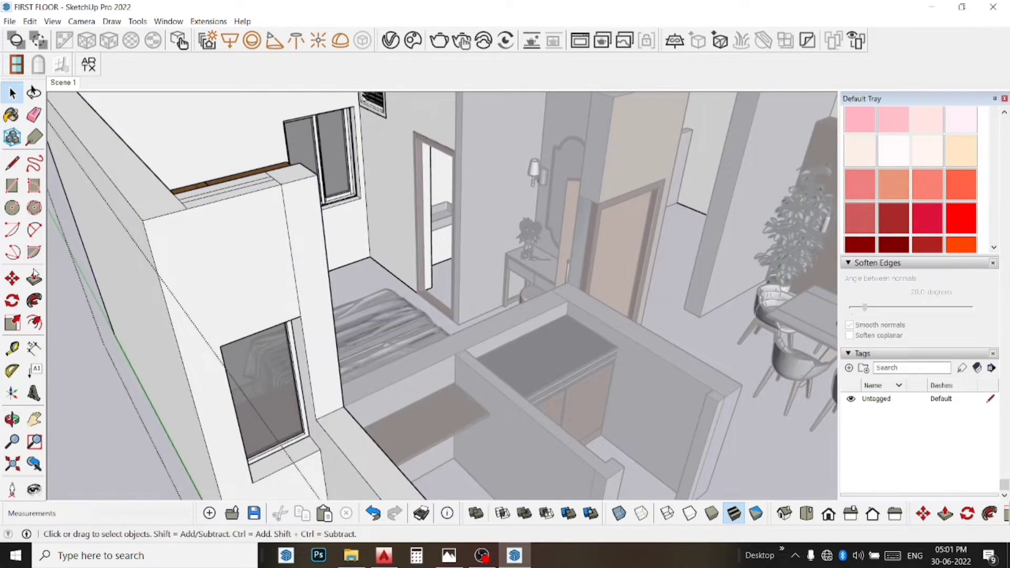
click(33, 278)
click(293, 203)
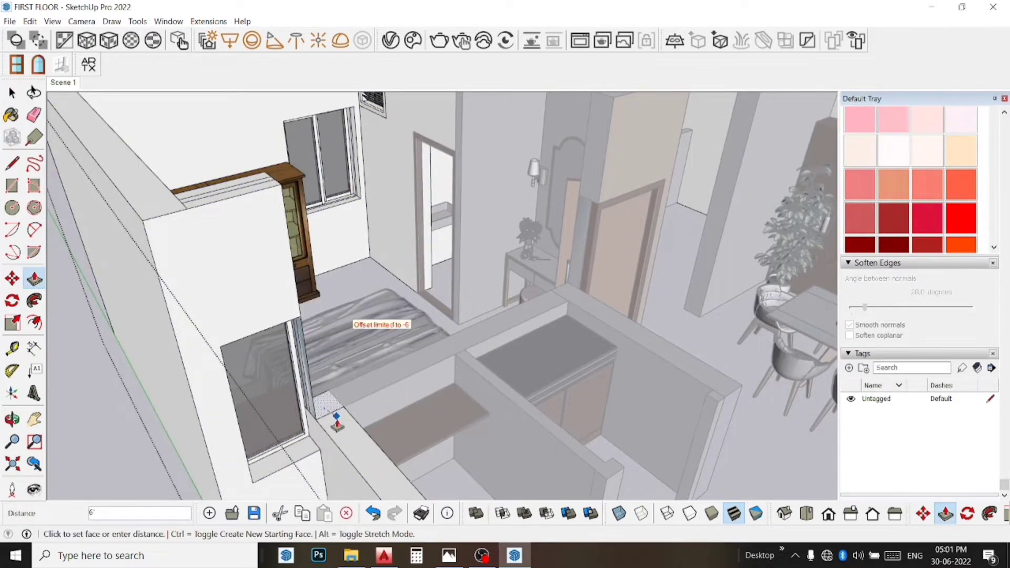
click(337, 421)
middle_drag(337, 421, 162, 389)
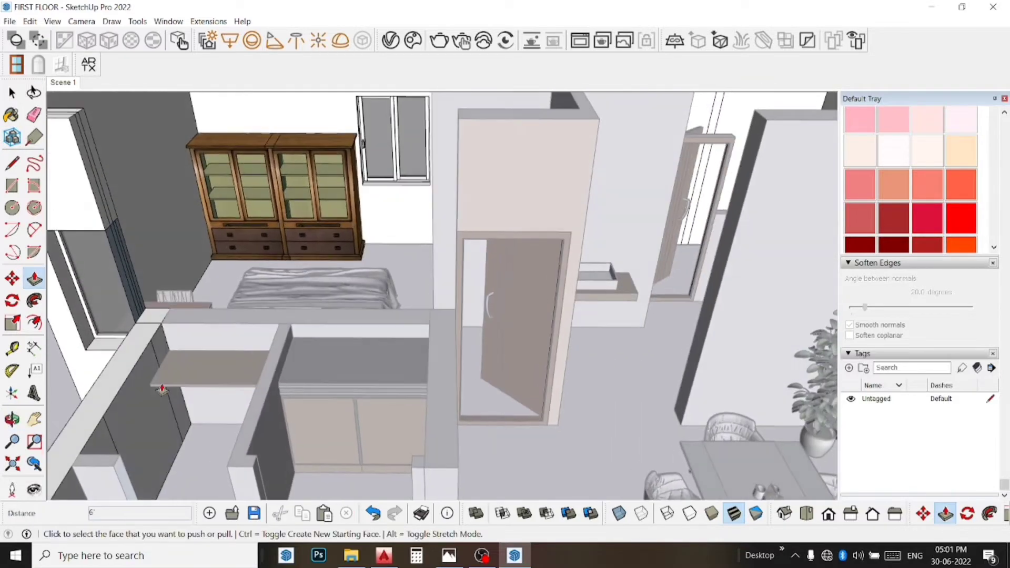
- Push the left wall face and erase the stray vertical edges on the column
click(180, 287)
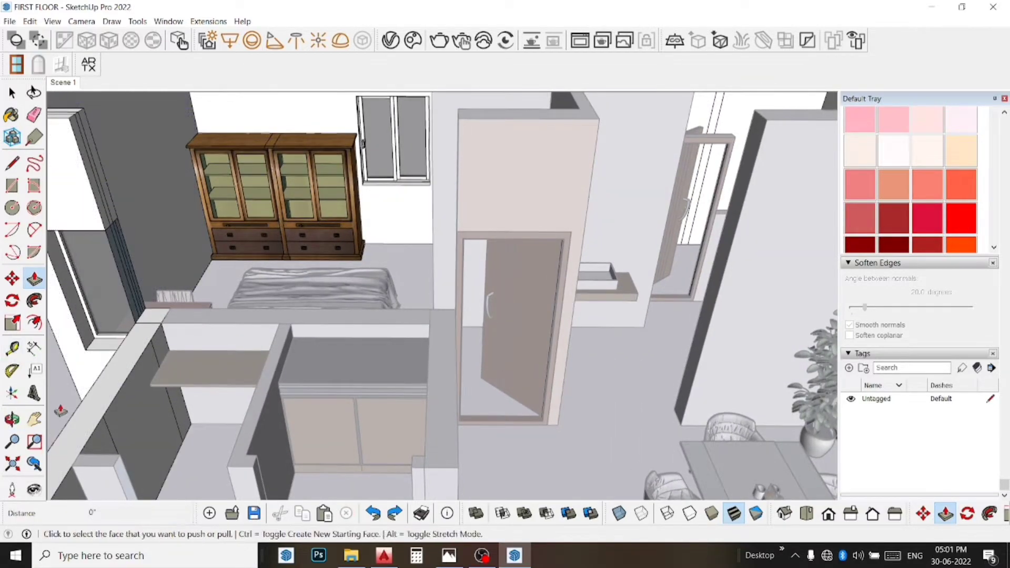
mouse_move(178, 292)
shift+middle_down()
mouse_move(296, 332)
mouse_move(401, 261)
mouse_move(398, 196)
shift+middle_up()
scroll(397, 196, up, 2)
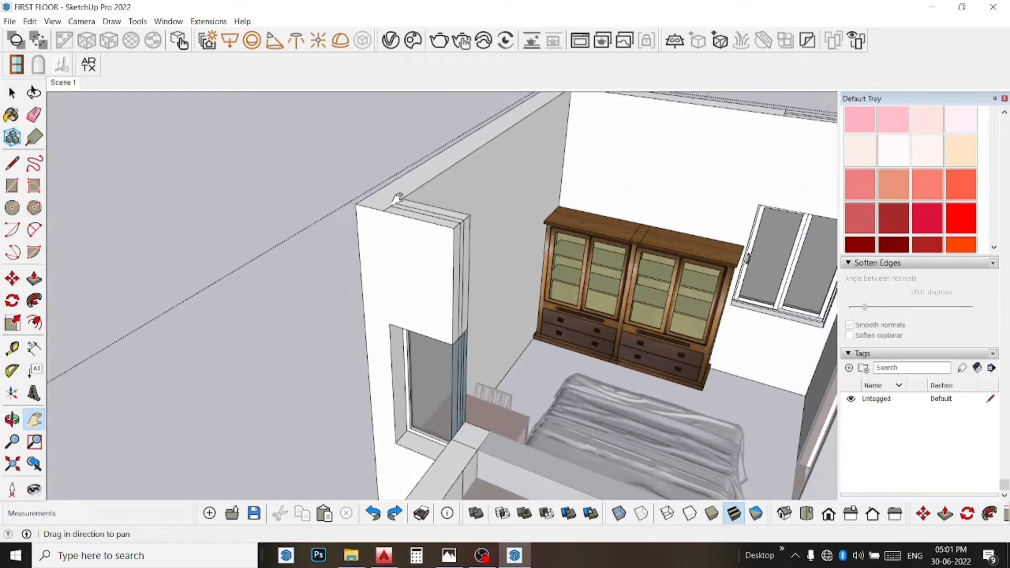
scroll(416, 211, up, 2)
drag(413, 216, 447, 206)
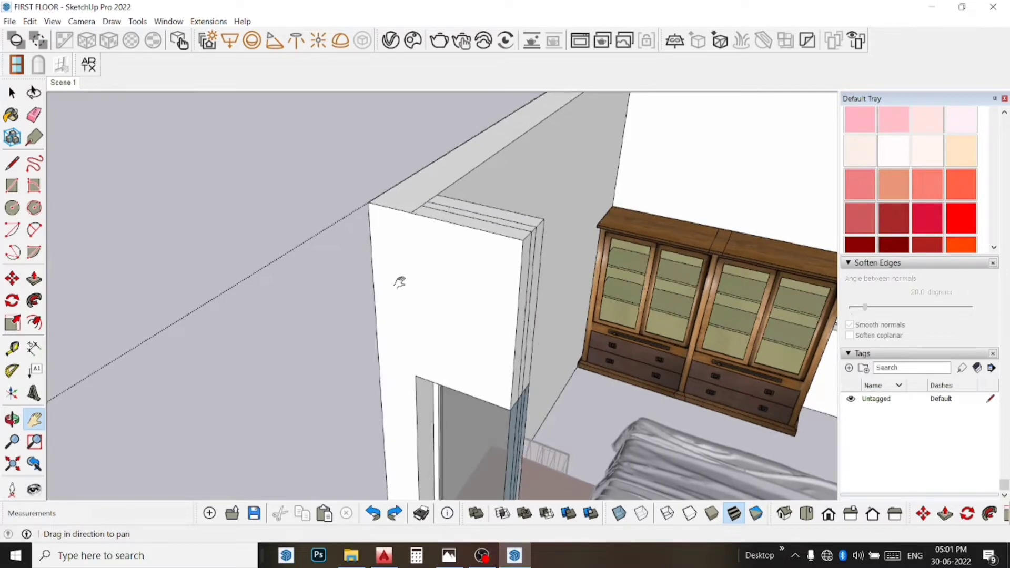
drag(398, 282, 294, 234)
drag(369, 243, 310, 245)
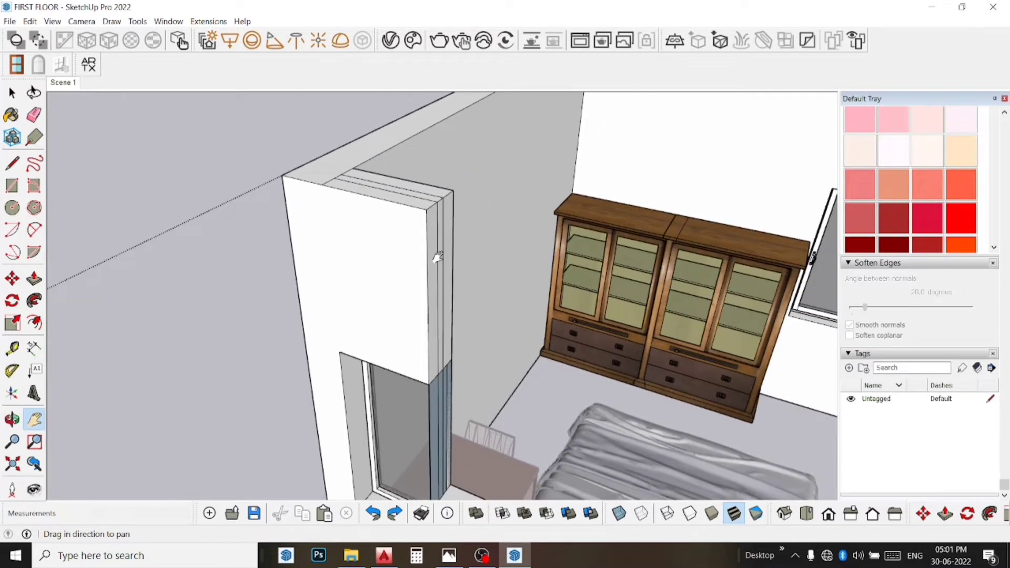
drag(424, 260, 397, 255)
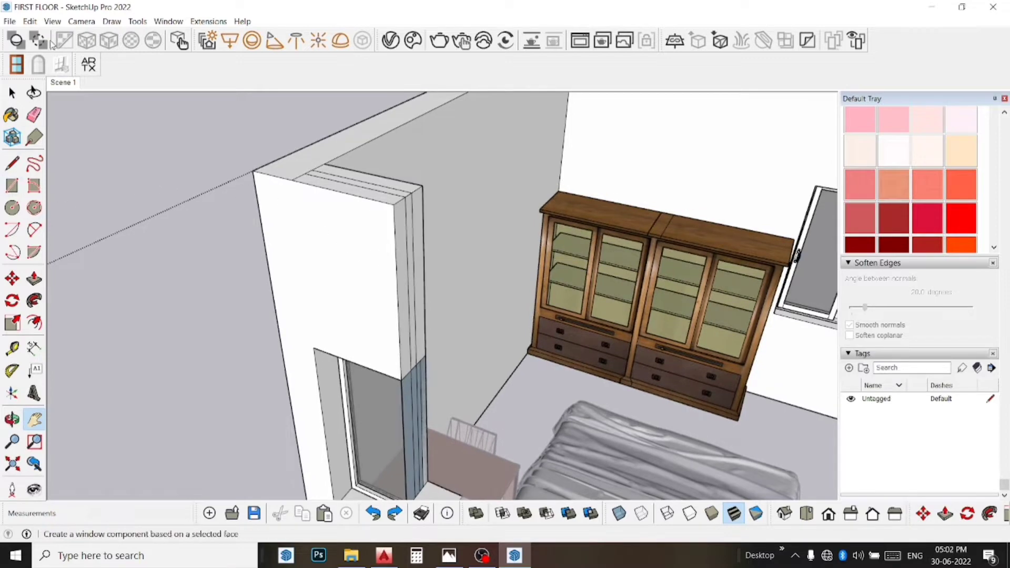
click(32, 116)
scroll(412, 268, up, 2)
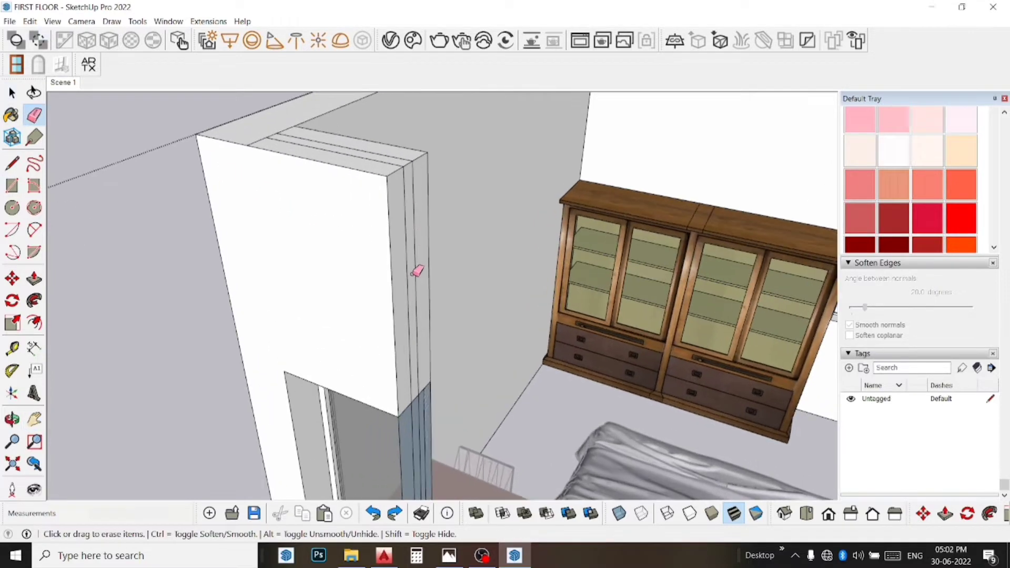
drag(411, 273, 420, 270)
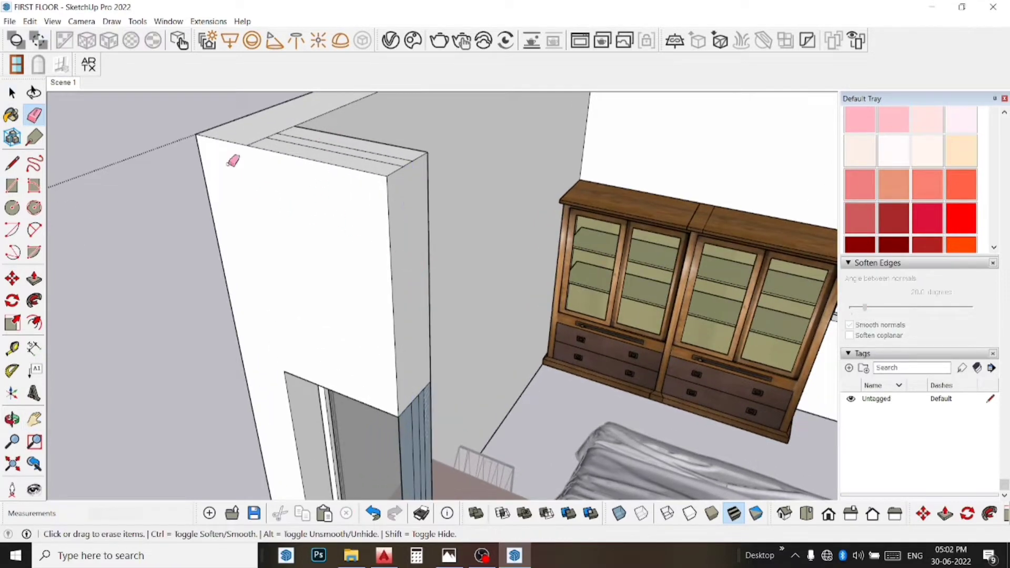
- Lower the wall above the door to the frame top and erase stray header and diagonal edges
key(p)
click(406, 345)
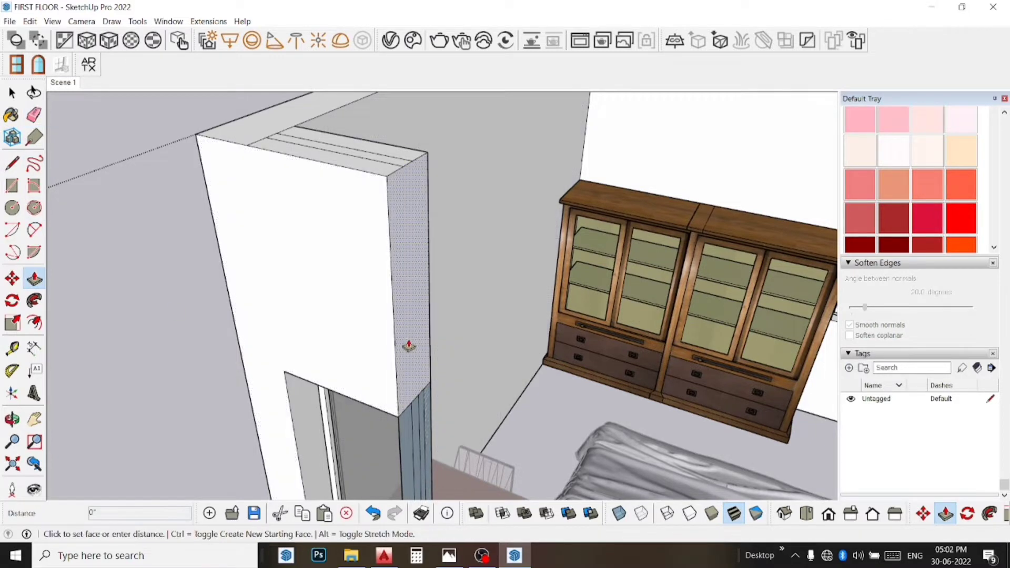
click(293, 402)
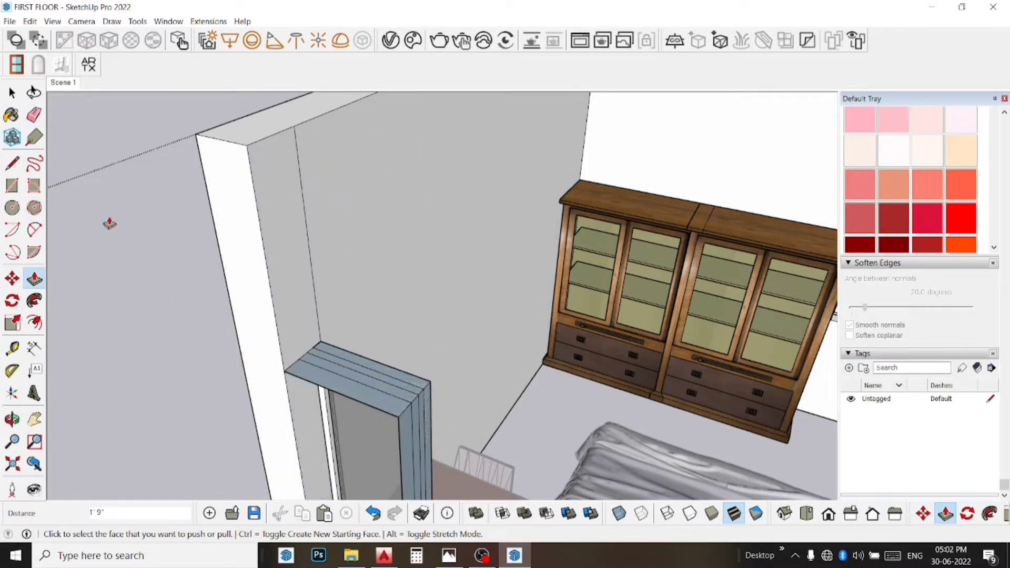
click(34, 114)
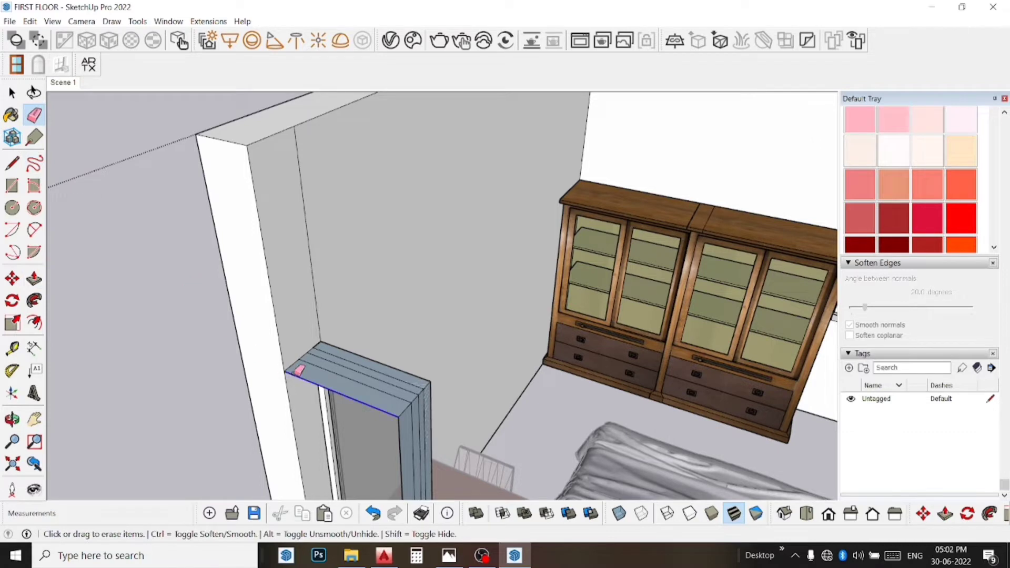
scroll(342, 353, up, 3)
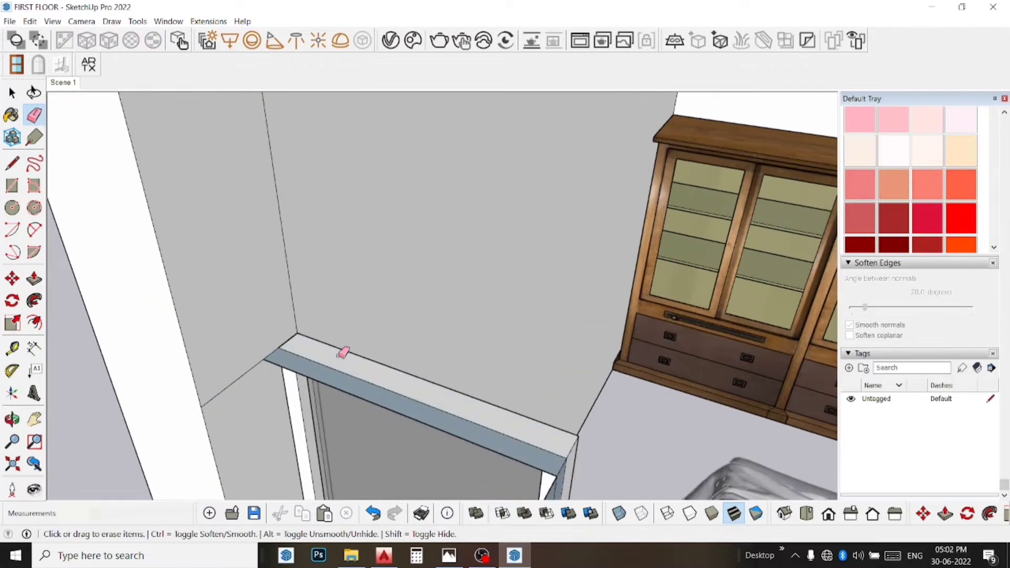
click(346, 388)
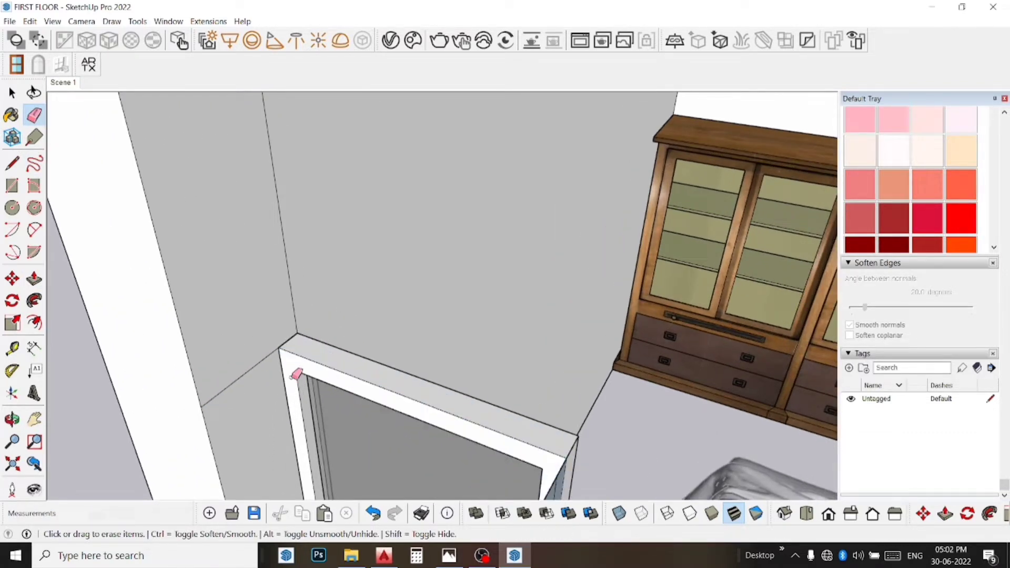
click(241, 377)
- Erase the remaining stray edges on the bedroom door jamb
scroll(230, 335, down, 2)
scroll(232, 338, down, 2)
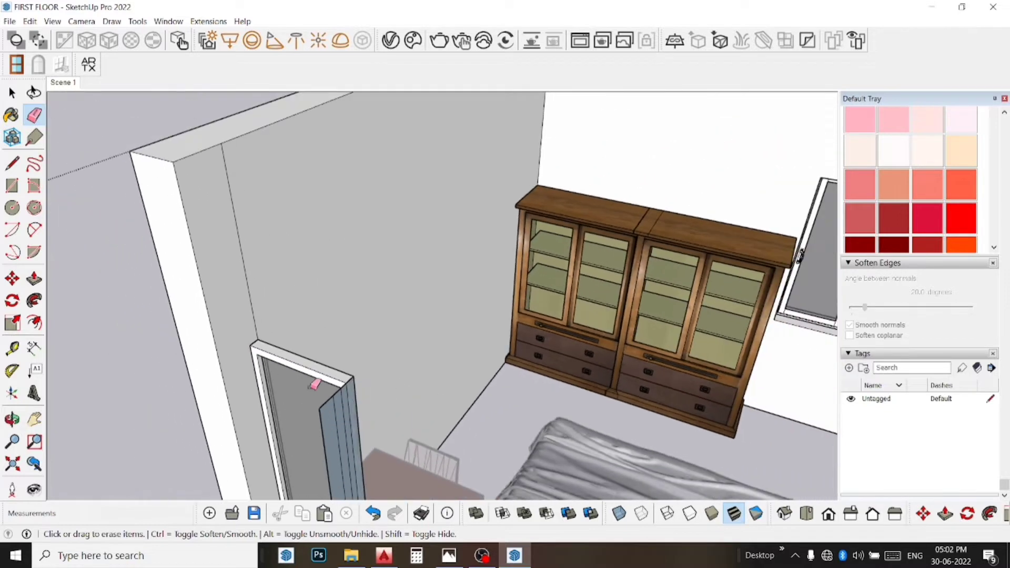
scroll(331, 418, up, 2)
scroll(330, 419, up, 2)
scroll(323, 373, up, 2)
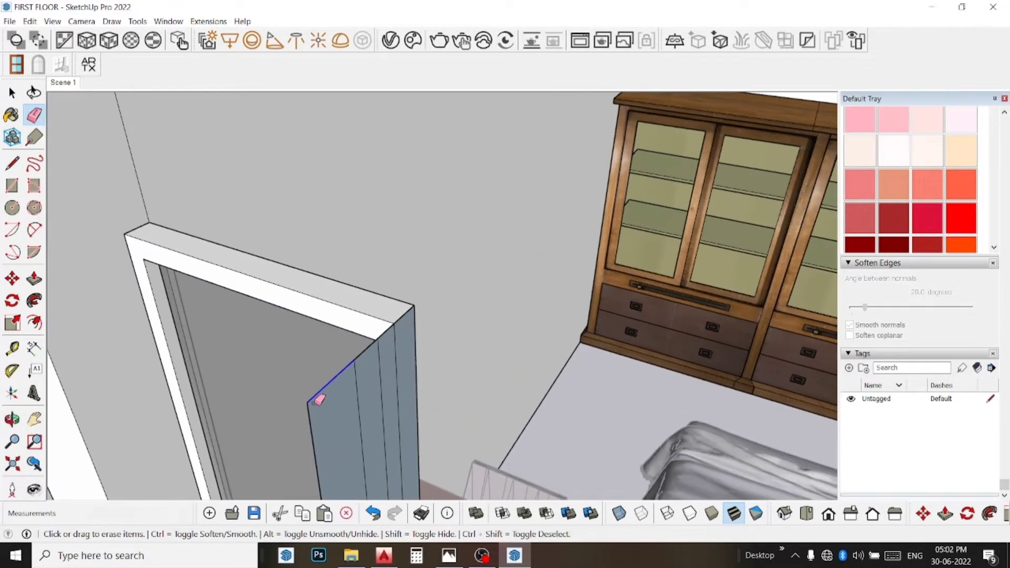
scroll(384, 335, up, 2)
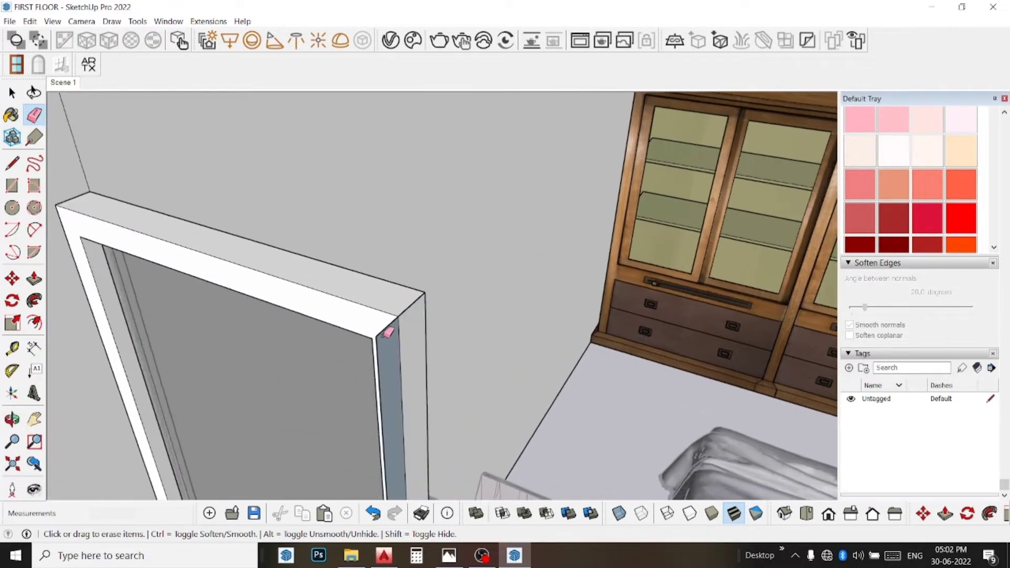
scroll(380, 331, up, 2)
click(377, 341)
scroll(389, 305, down, 1)
scroll(390, 314, down, 2)
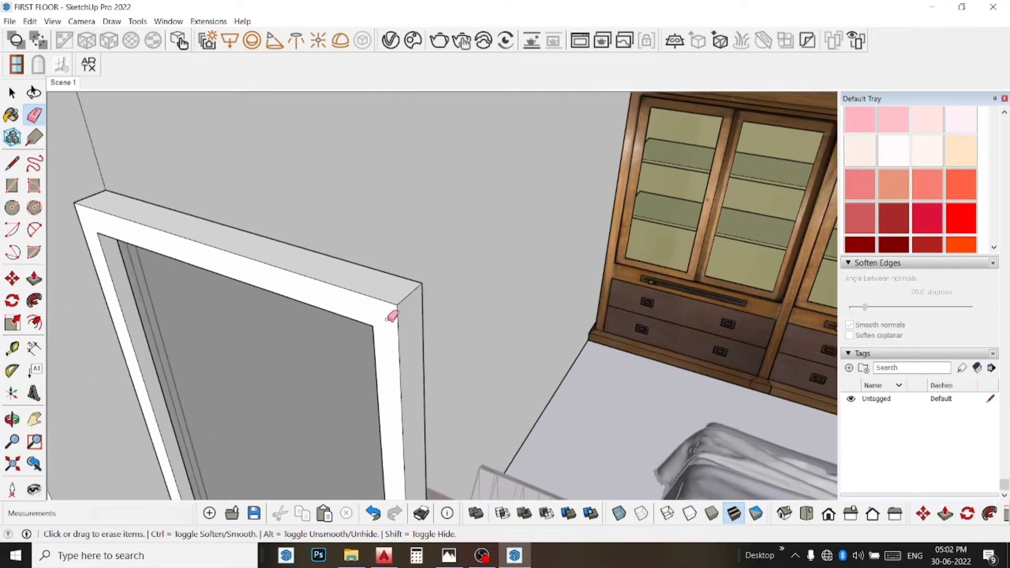
scroll(394, 313, down, 2)
scroll(392, 312, down, 2)
scroll(393, 311, down, 2)
- Move the bedroom door out of its wall to a spot outside the room
scroll(394, 312, down, 2)
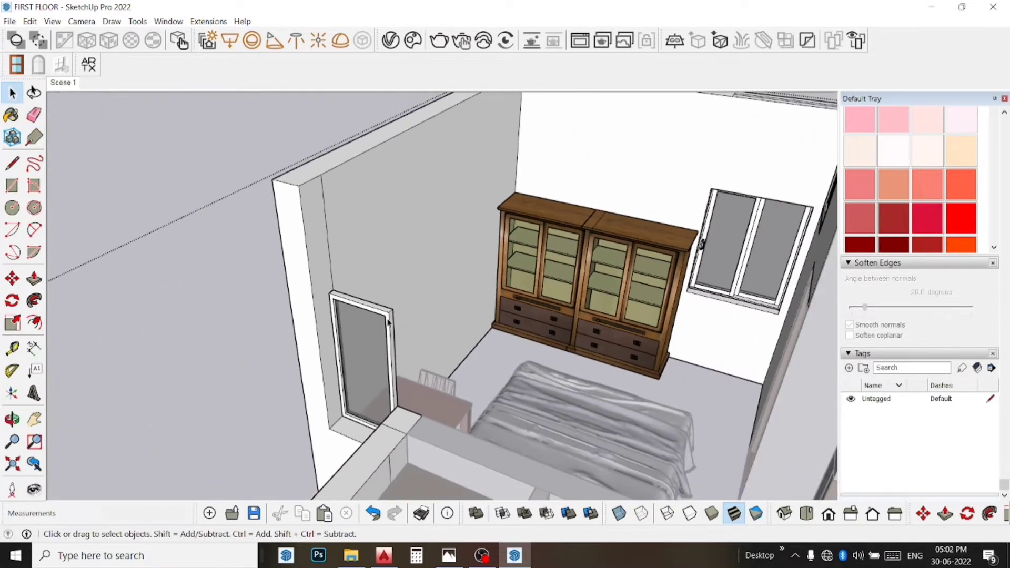
key(space)
scroll(427, 359, up, 1)
scroll(426, 358, up, 1)
click(415, 358)
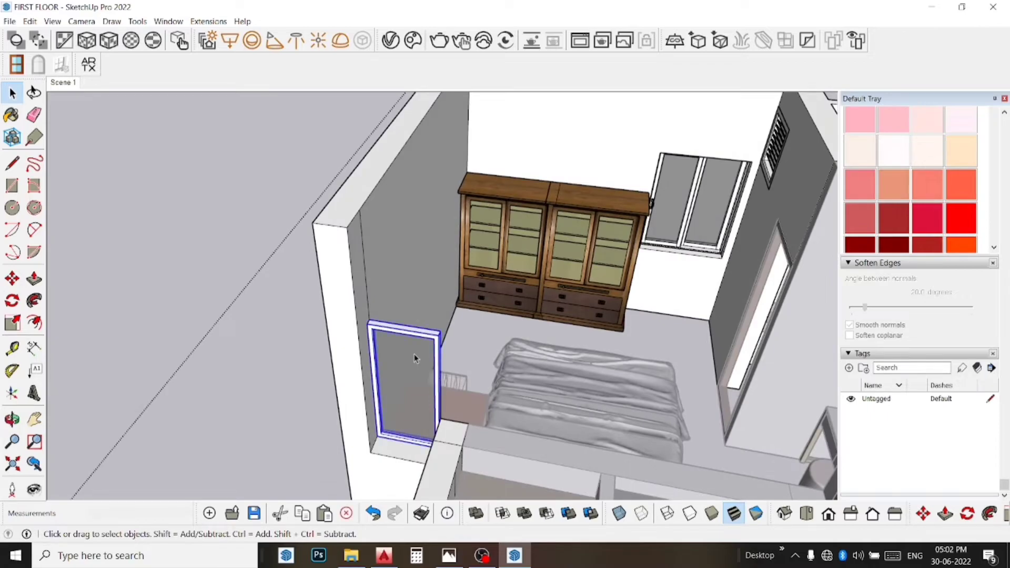
key(m)
click(405, 404)
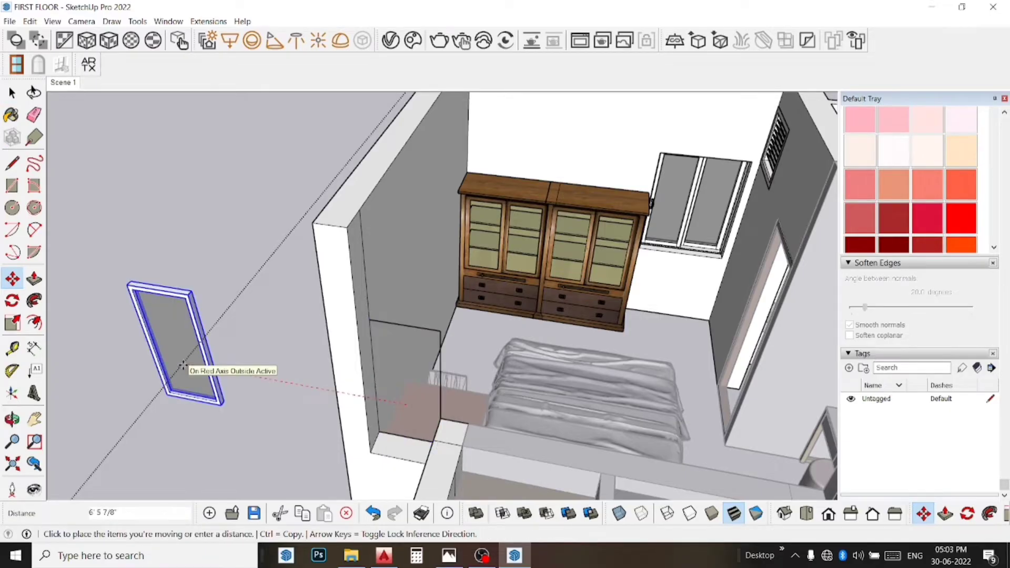
click(182, 365)
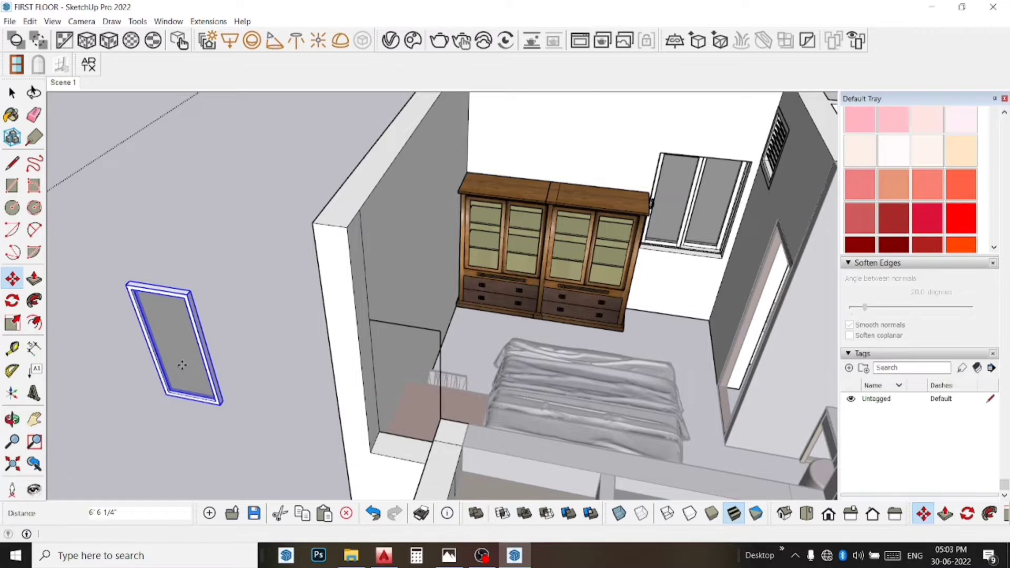
- Edit the moved door and select all its frame and glass parts to reshape them
key(h)
drag(184, 339, 400, 318)
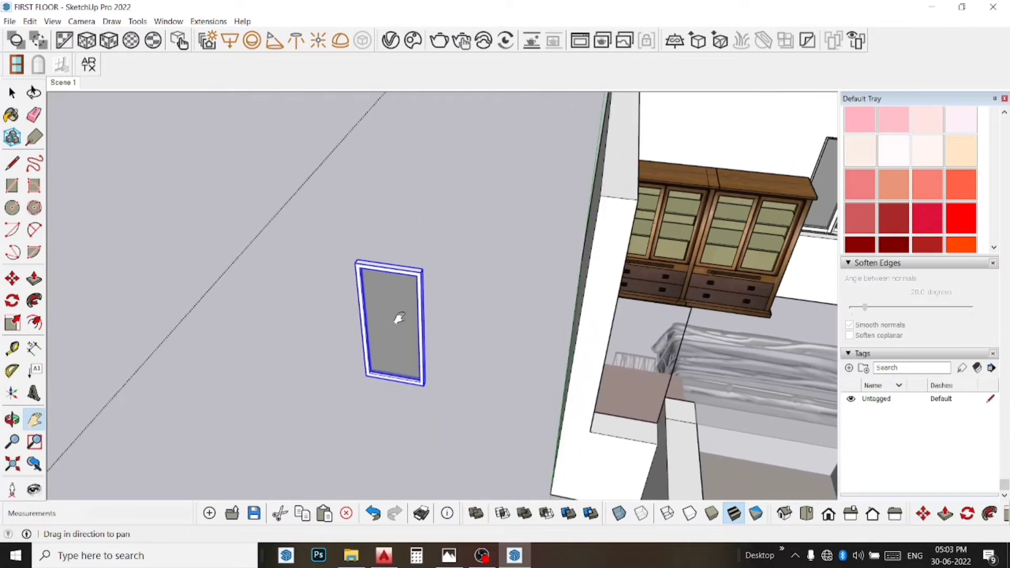
scroll(399, 319, up, 3)
scroll(399, 319, up, 2)
key(space)
double_click(402, 322)
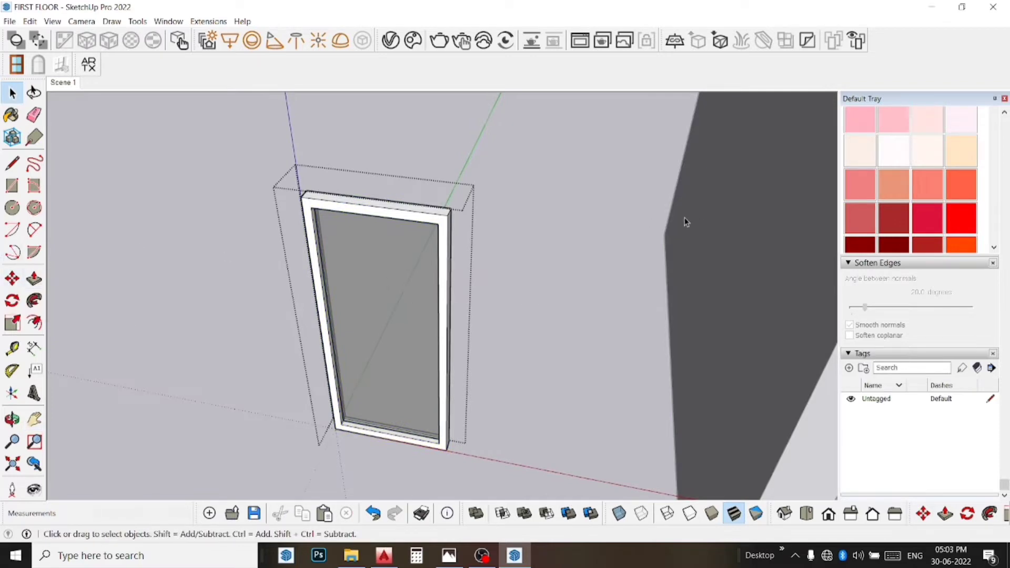
triple_click(389, 230)
right_click(348, 270)
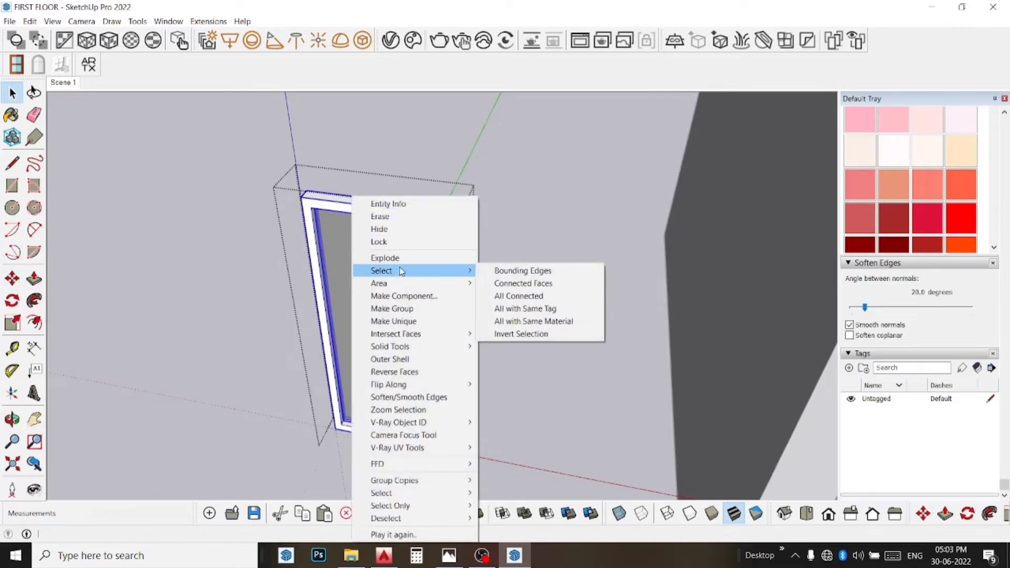
click(501, 258)
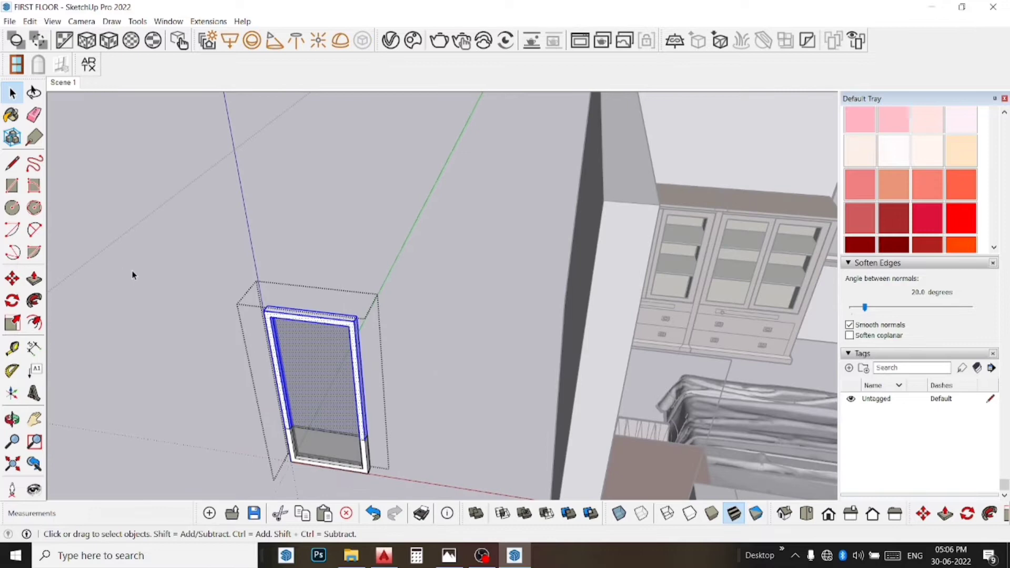
- Move the low frame into the bedroom wall opening next to the bed
key(ctrl+z)
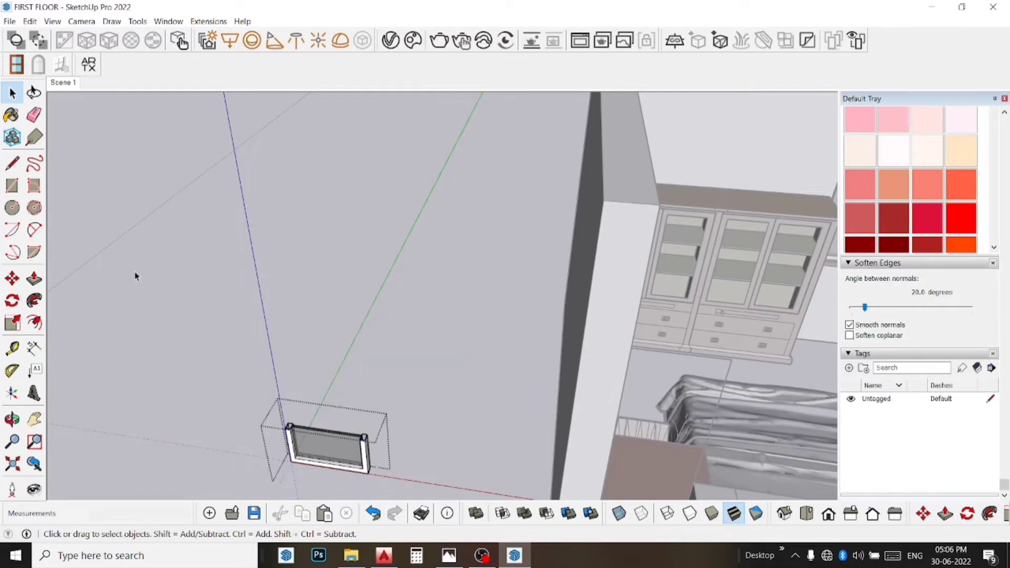
scroll(395, 415, down, 2)
scroll(322, 388, down, 2)
scroll(323, 388, down, 2)
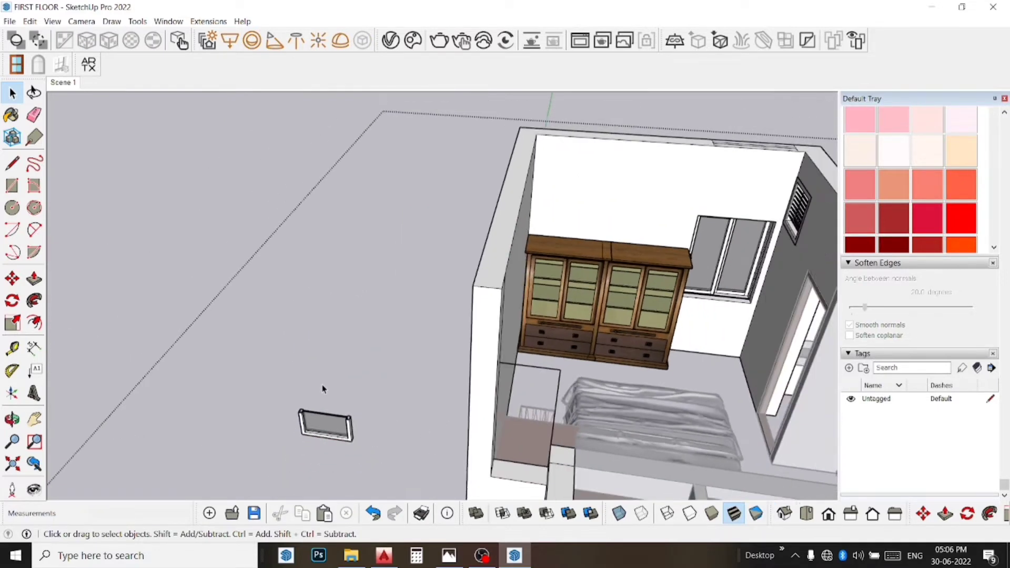
scroll(323, 390, down, 2)
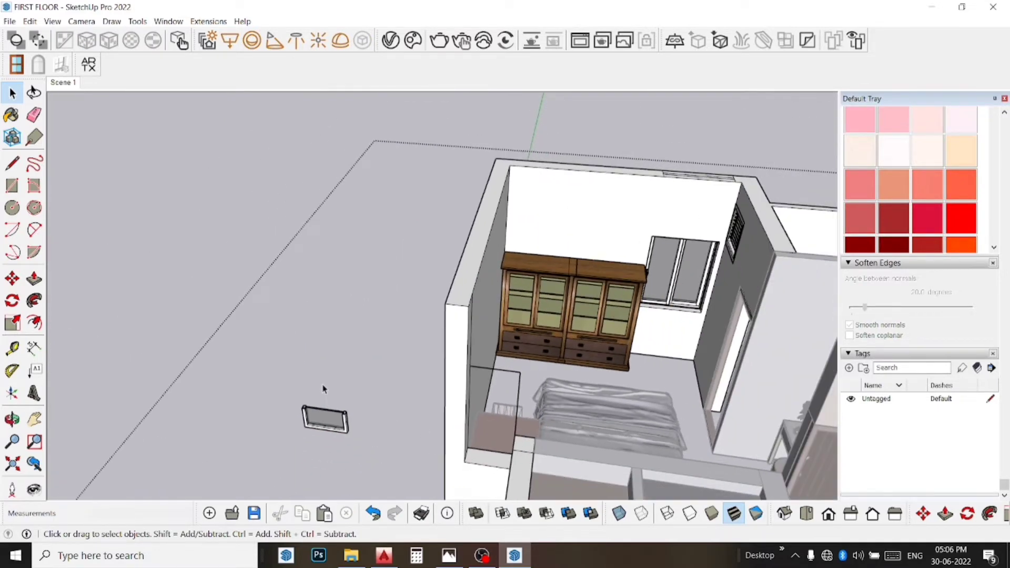
click(12, 279)
scroll(327, 460, up, 2)
scroll(300, 428, up, 3)
scroll(297, 405, up, 3)
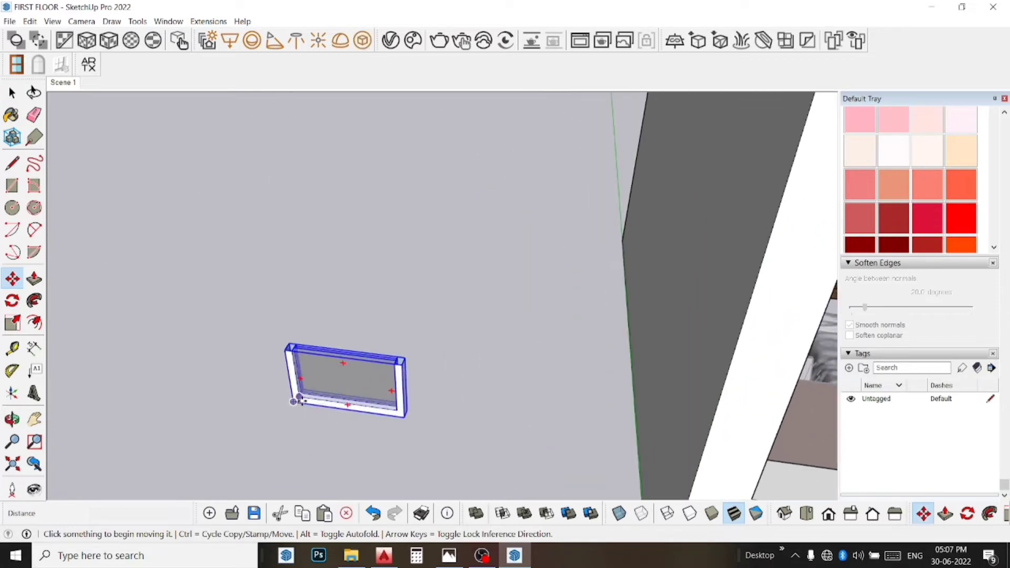
click(291, 401)
scroll(428, 383, down, 3)
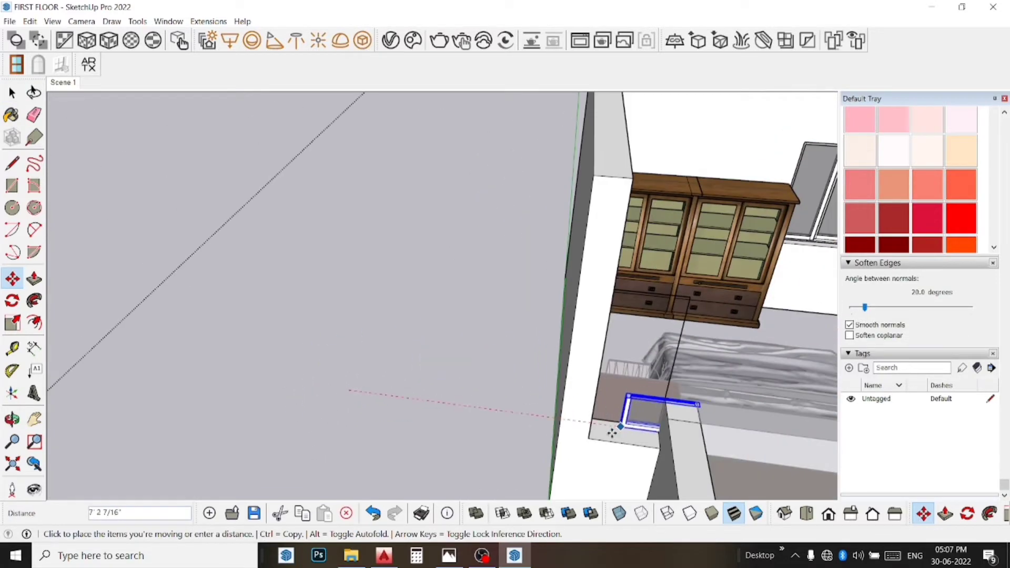
click(588, 439)
scroll(575, 413, up, 3)
- Zoom in and out to inspect the low frame in the bedroom wall
key(space)
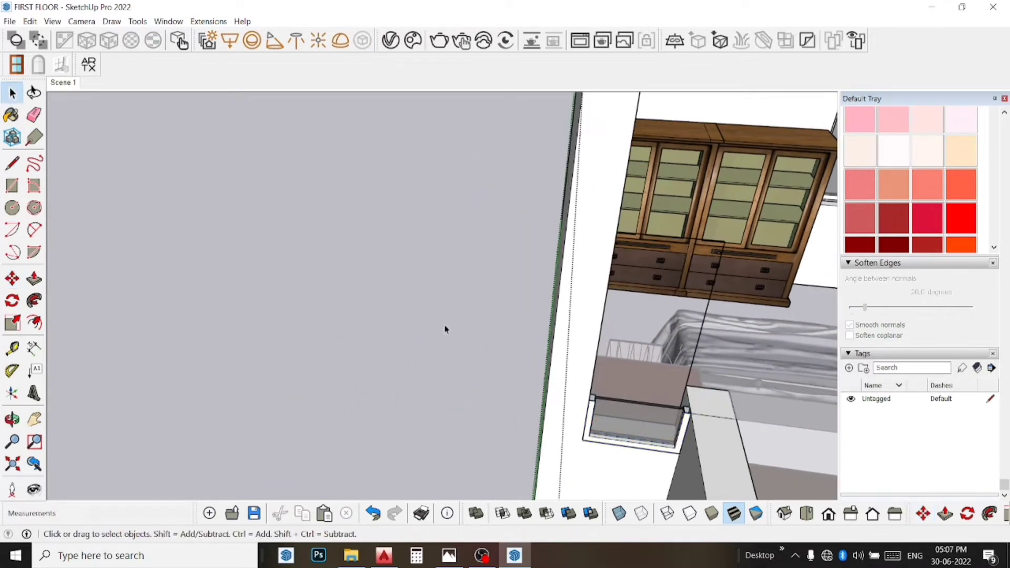
scroll(445, 334, down, 2)
scroll(445, 337, down, 2)
scroll(450, 400, up, 3)
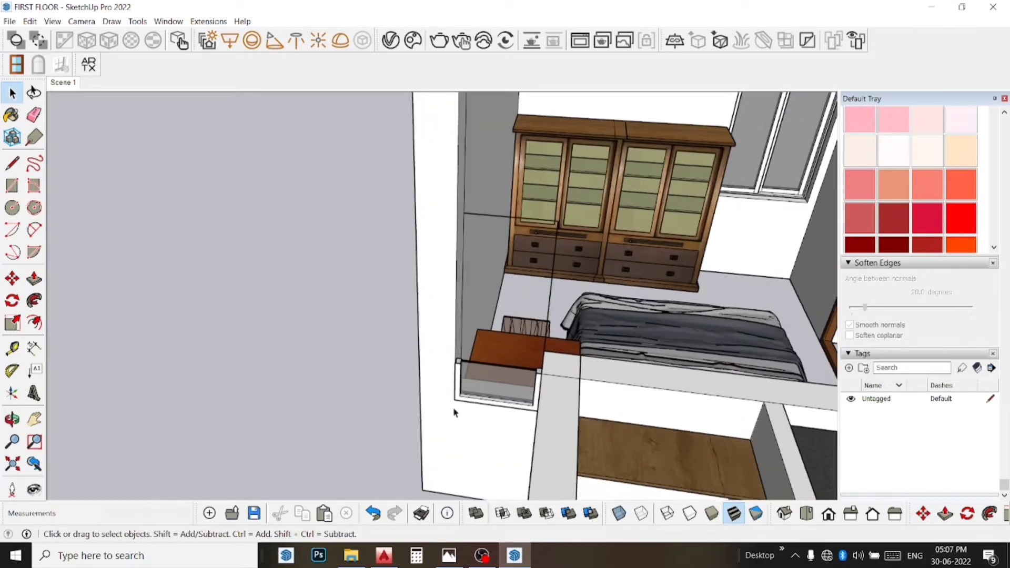
scroll(445, 382, up, 2)
scroll(445, 381, up, 1)
scroll(626, 368, up, 2)
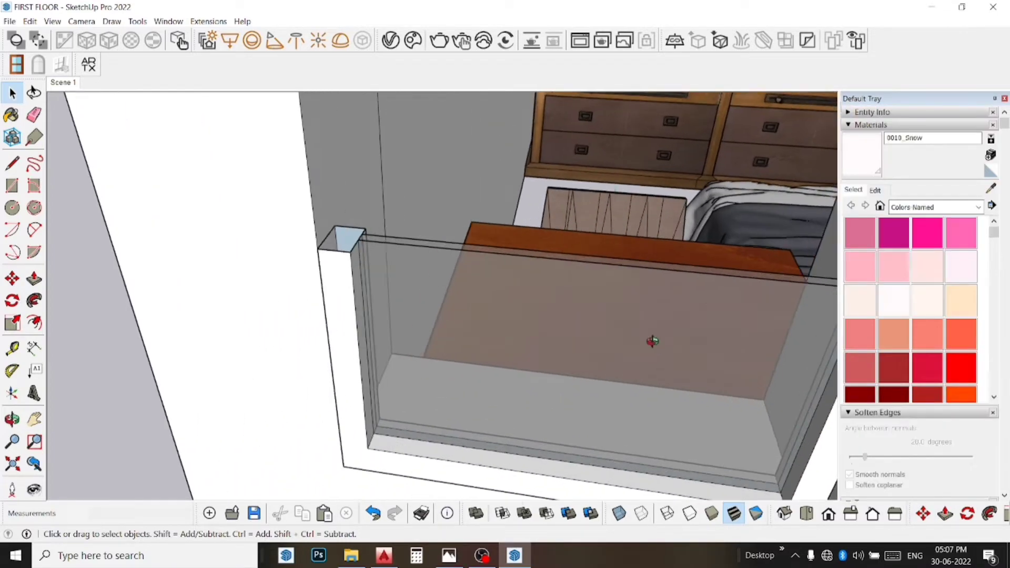
scroll(651, 338, up, 2)
scroll(579, 426, down, 2)
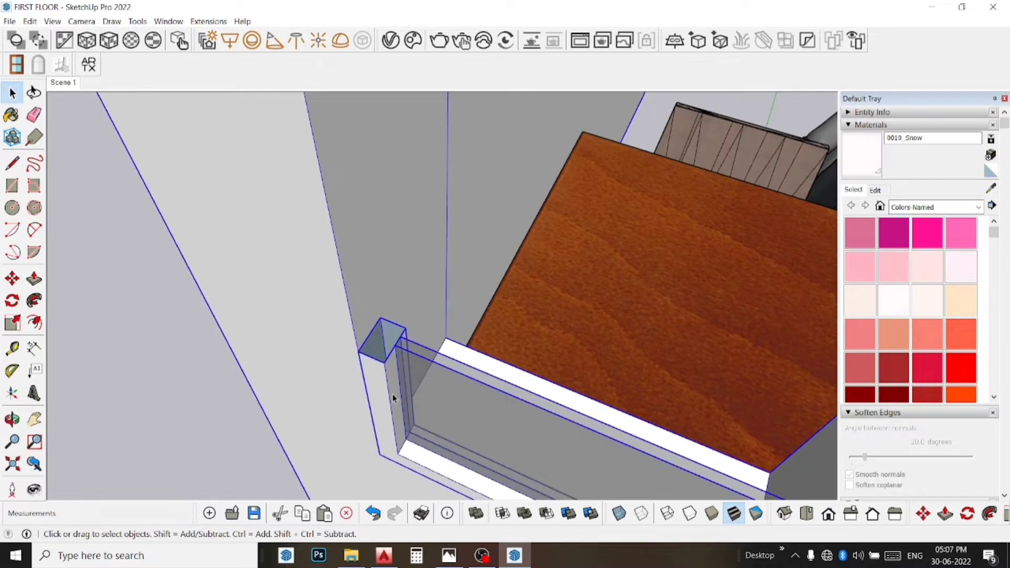
- Enter the corner post group for editing, ready to draw lines across its top corners
click(12, 163)
scroll(382, 321, up, 2)
scroll(368, 327, up, 2)
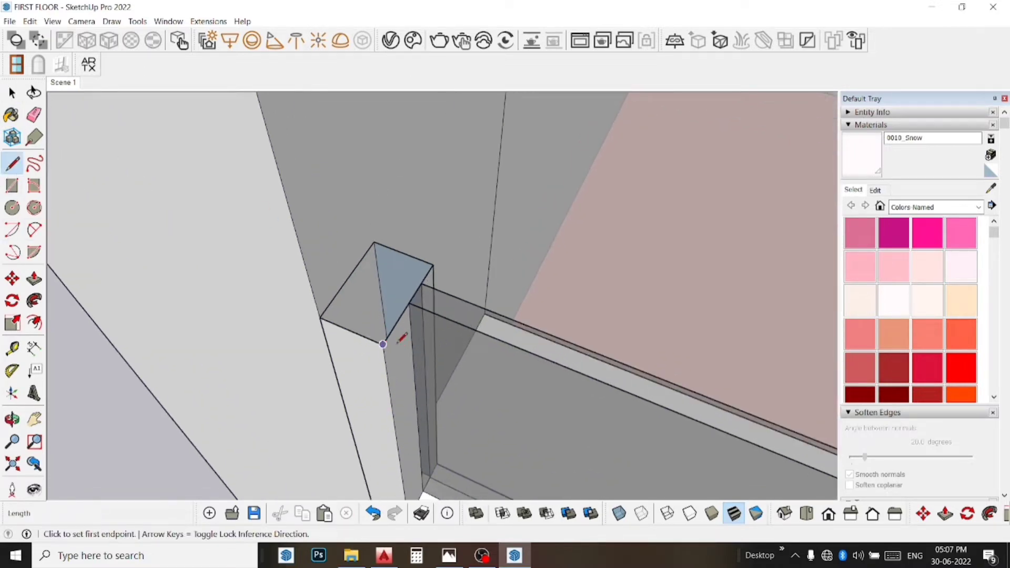
click(433, 264)
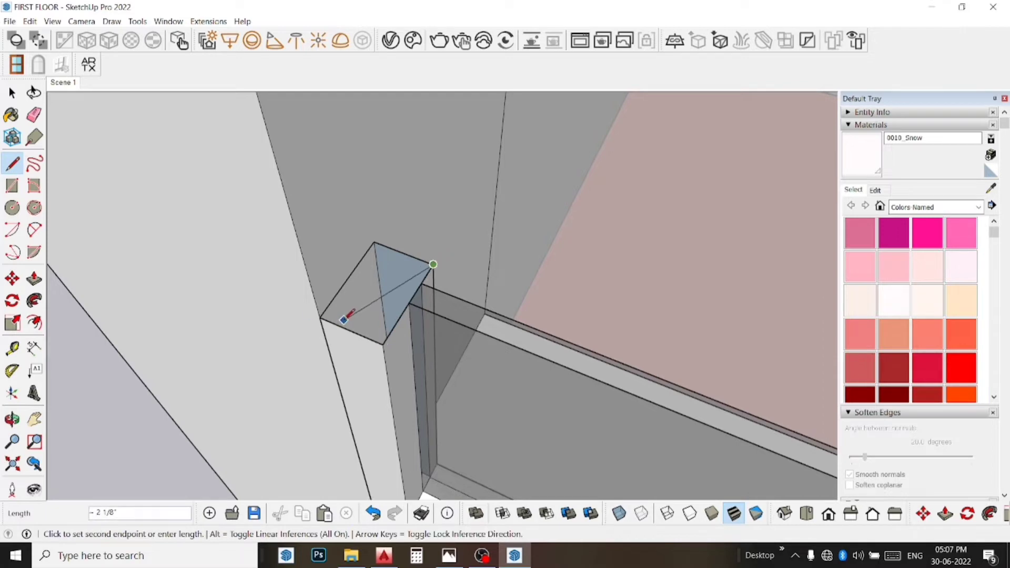
key(space)
double_click(352, 384)
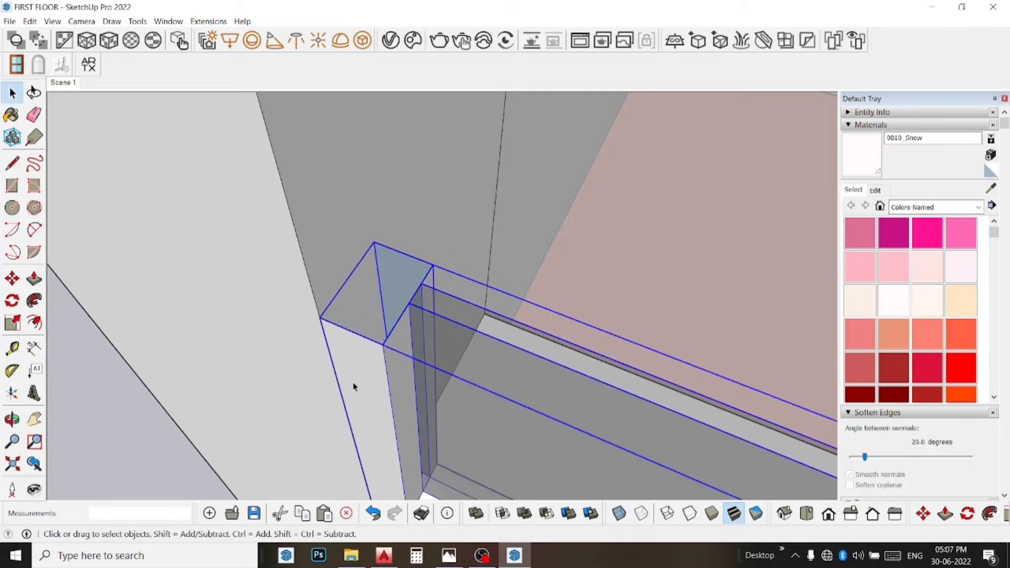
click(12, 163)
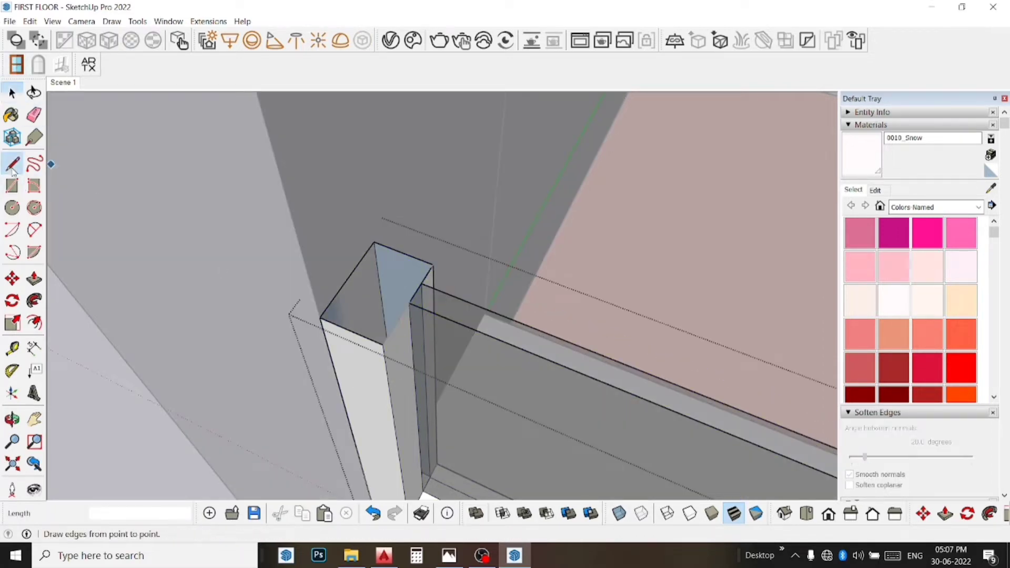
click(375, 338)
key(Escape)
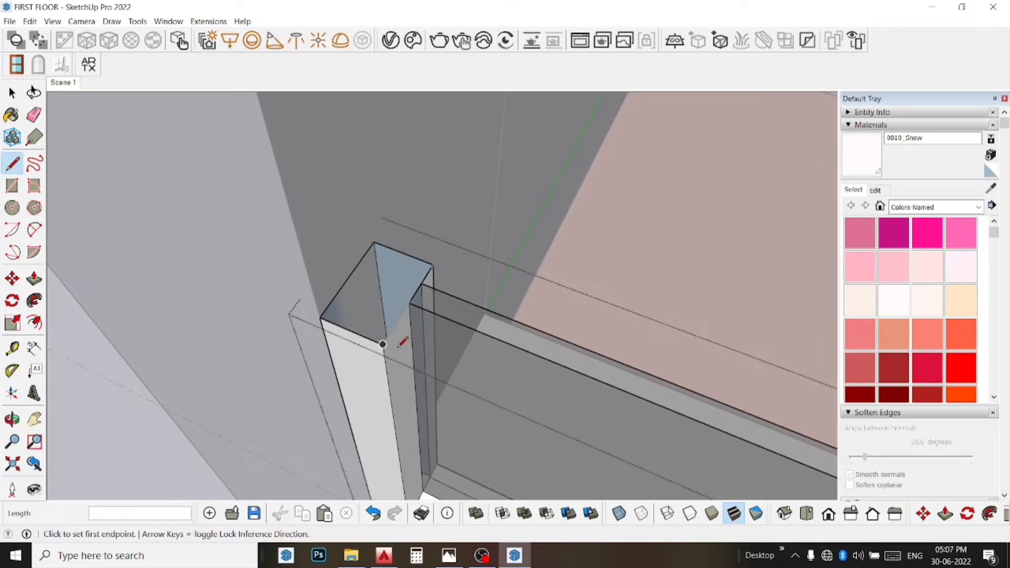
click(383, 345)
key(Escape)
- Draw a line across the far post's top to close its open face
scroll(226, 278, down, 2)
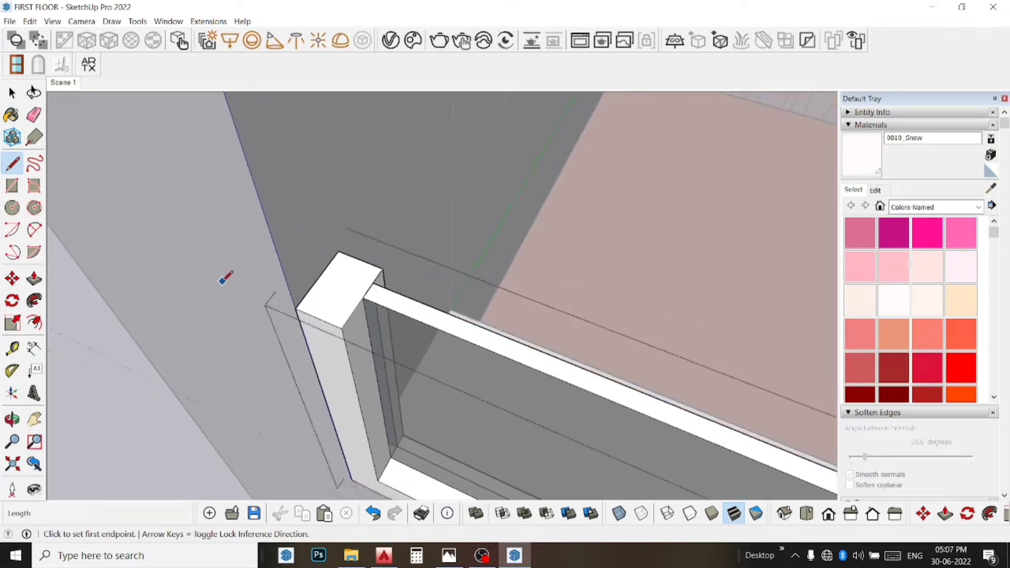
scroll(227, 278, down, 2)
scroll(227, 277, down, 3)
scroll(676, 436, up, 2)
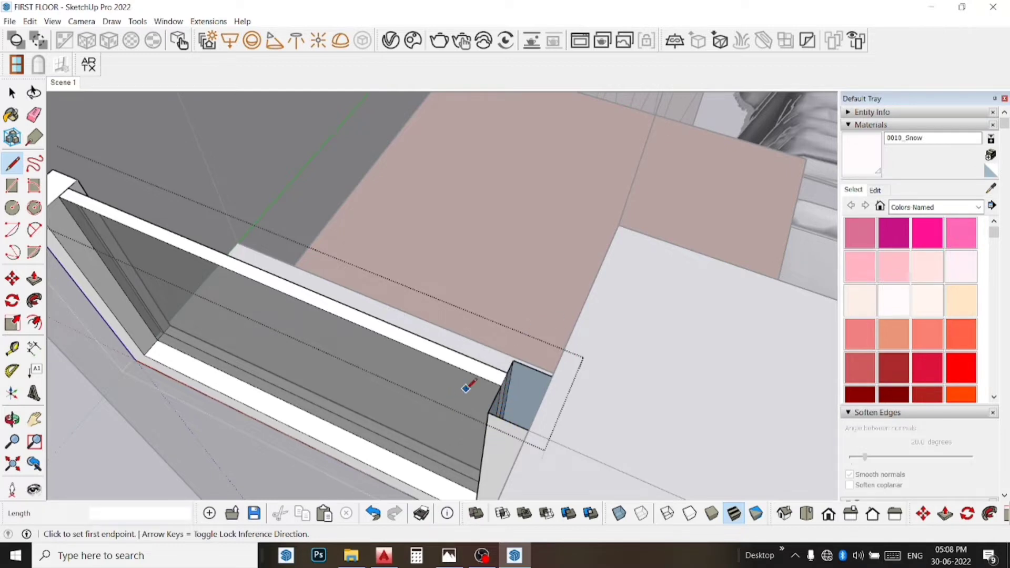
click(494, 399)
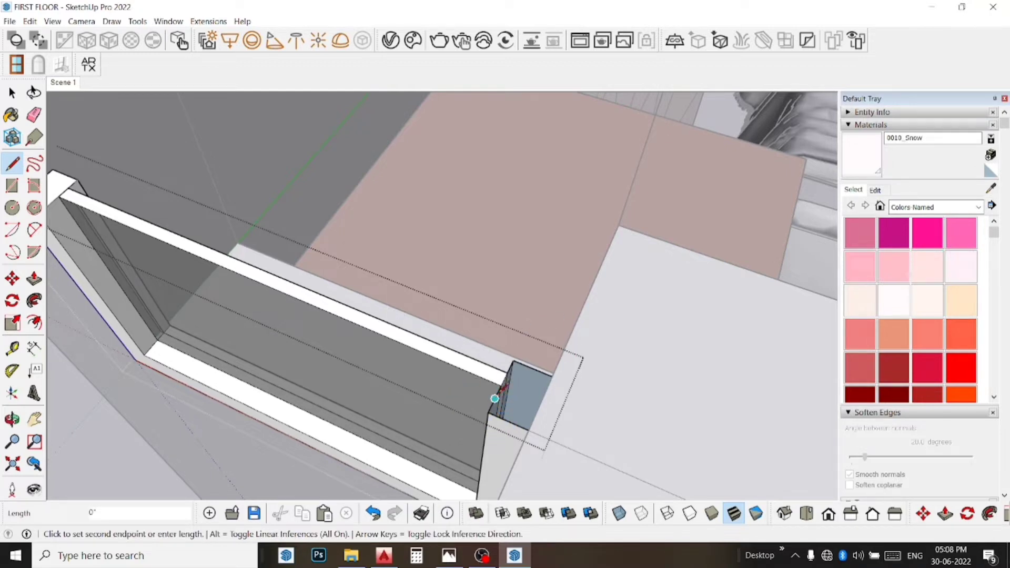
click(514, 361)
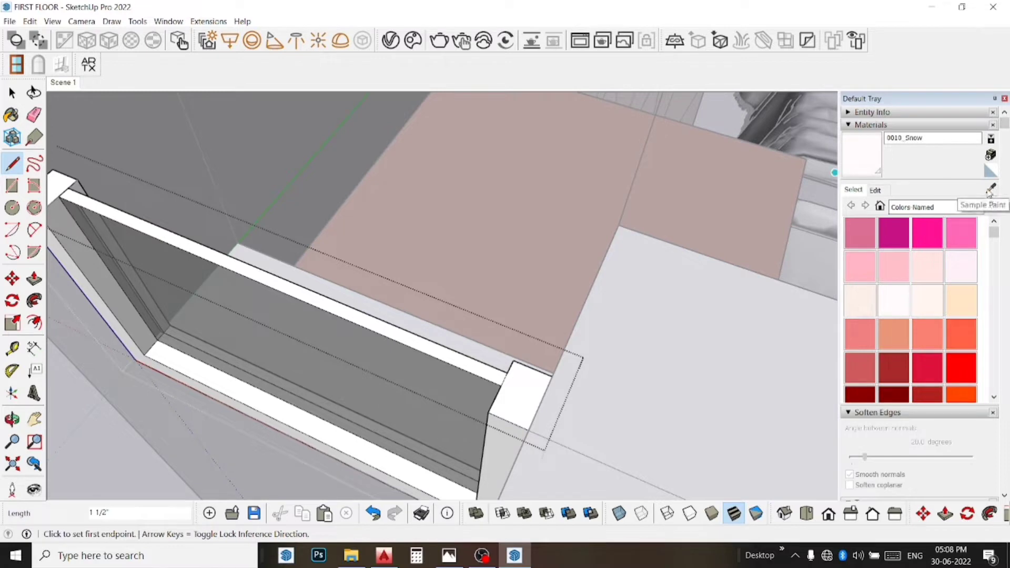
- Paint the long board Translucent Glass Gray and return to the overview scene
key(b)
alt+click(334, 333)
click(362, 309)
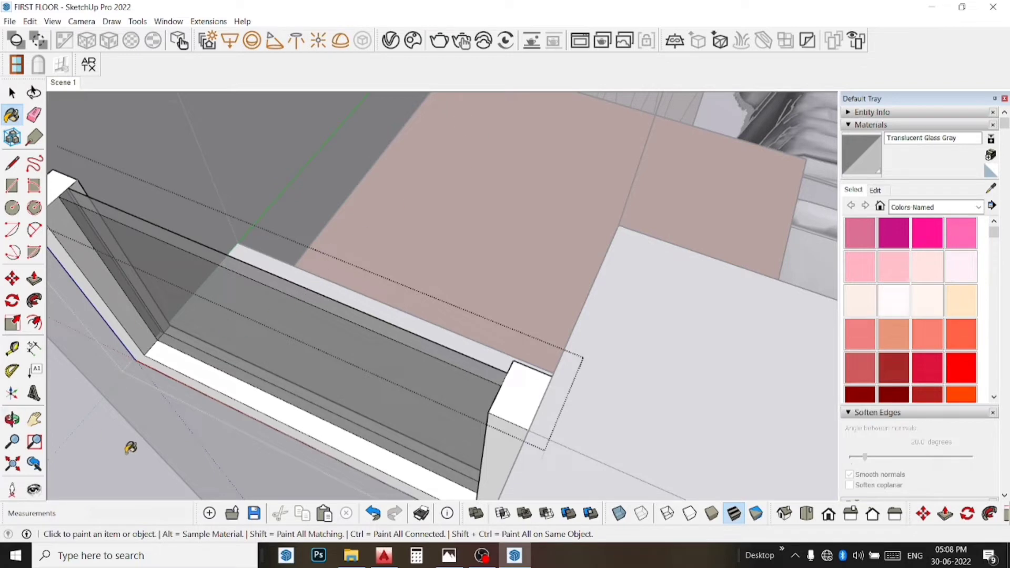
click(53, 80)
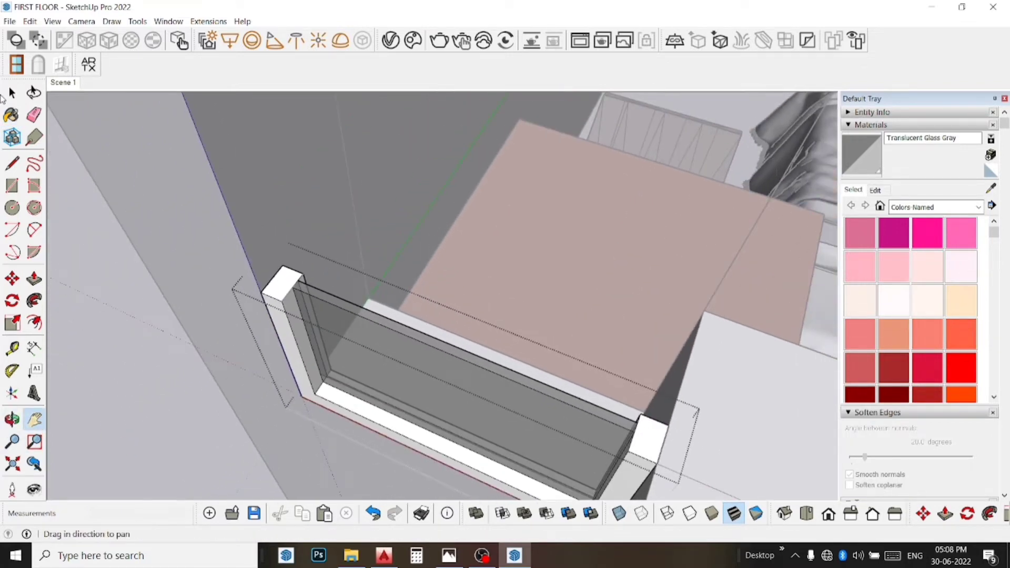
click(61, 82)
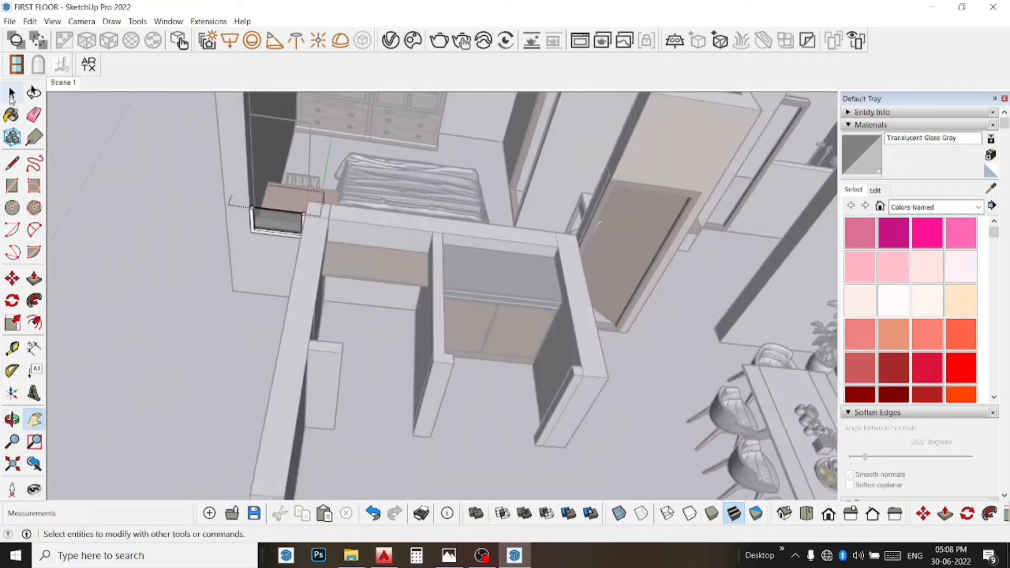
- Push/Pull the tall wall panel beside the dining area down to a low parapet
click(12, 92)
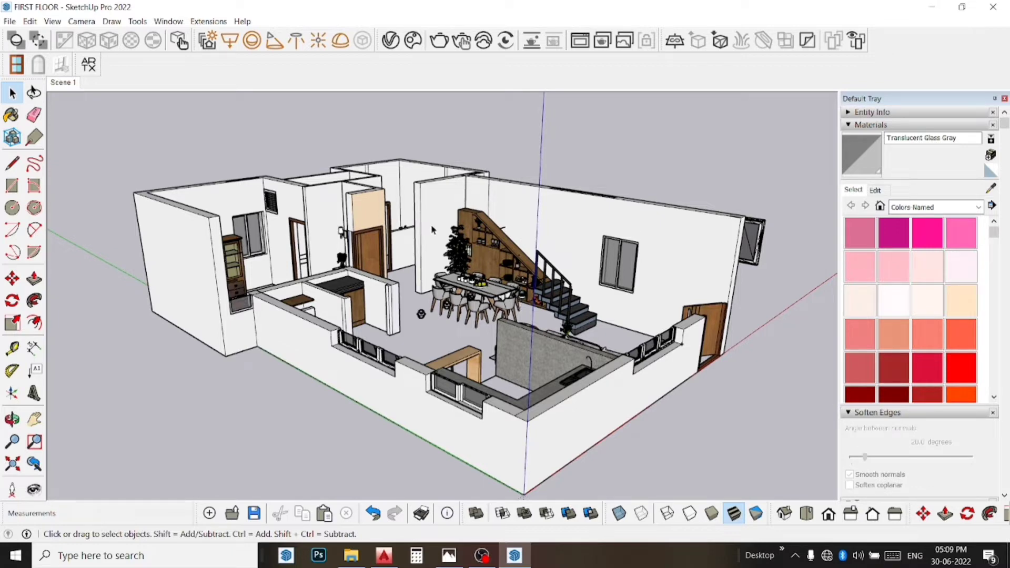
middle_drag(416, 220, 404, 295)
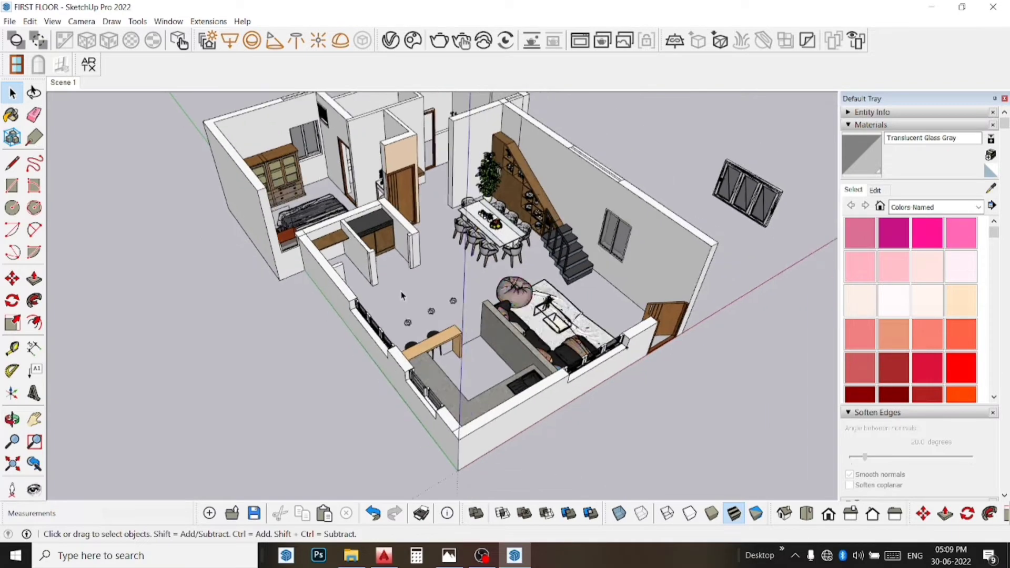
scroll(453, 165, up, 1)
scroll(453, 164, up, 2)
scroll(453, 164, up, 2)
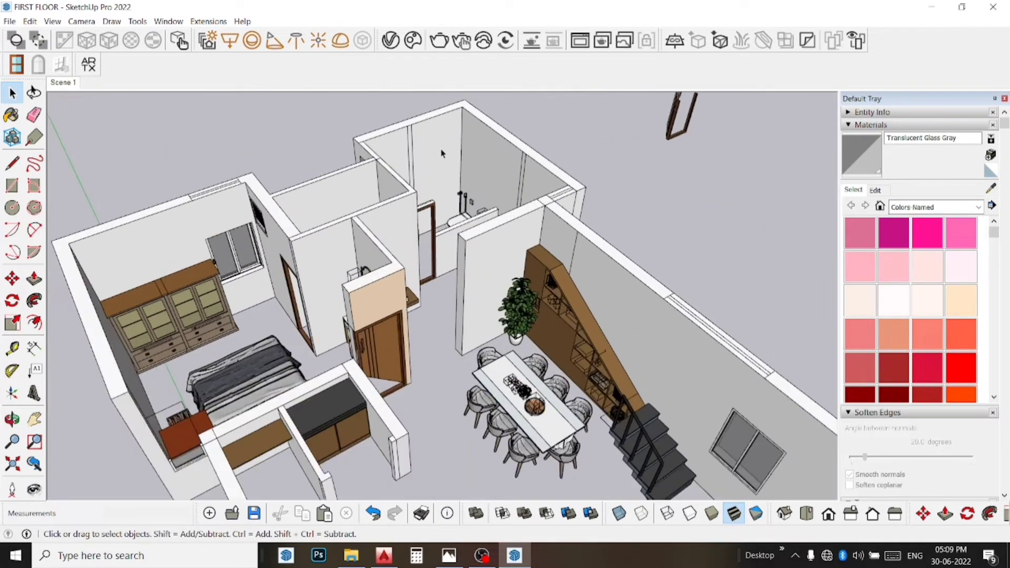
scroll(452, 164, up, 2)
scroll(457, 163, down, 2)
scroll(458, 163, down, 2)
scroll(496, 221, down, 1)
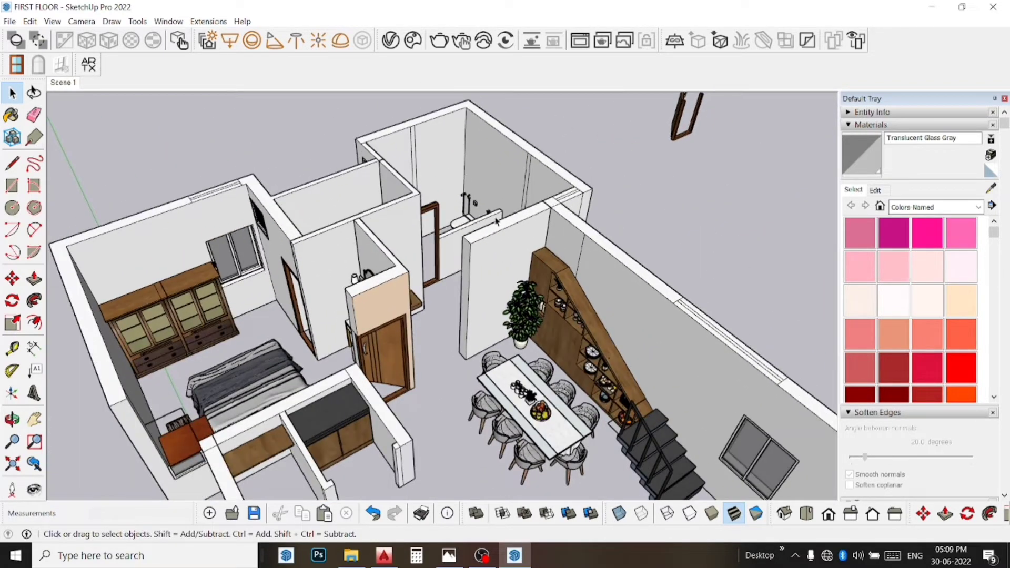
double_click(484, 260)
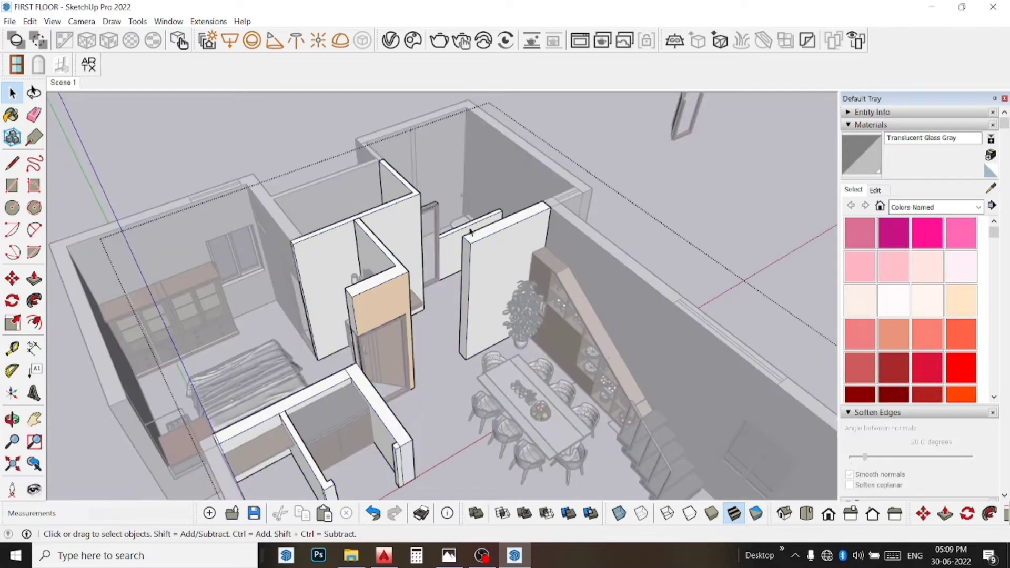
click(500, 247)
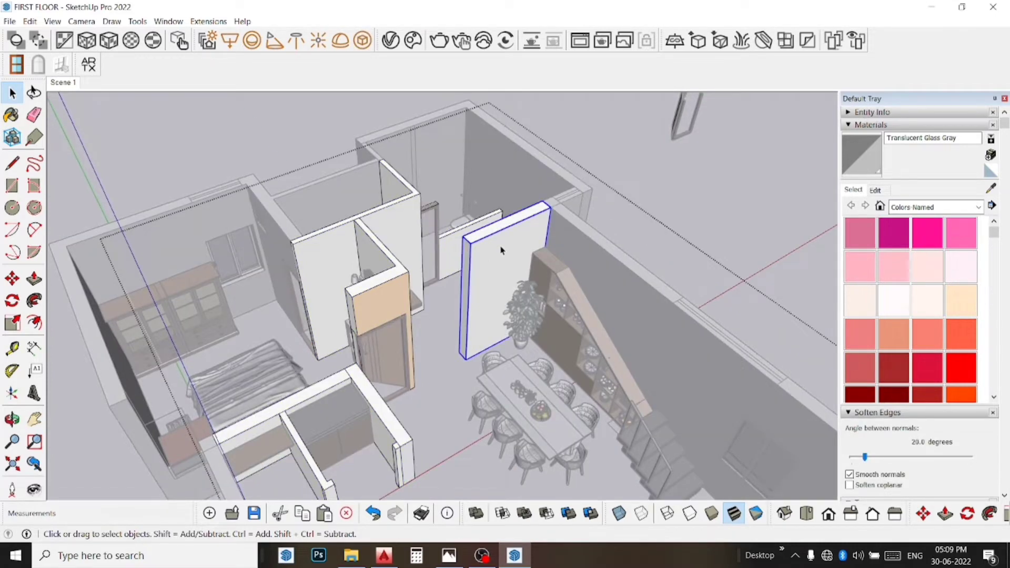
double_click(501, 250)
click(35, 279)
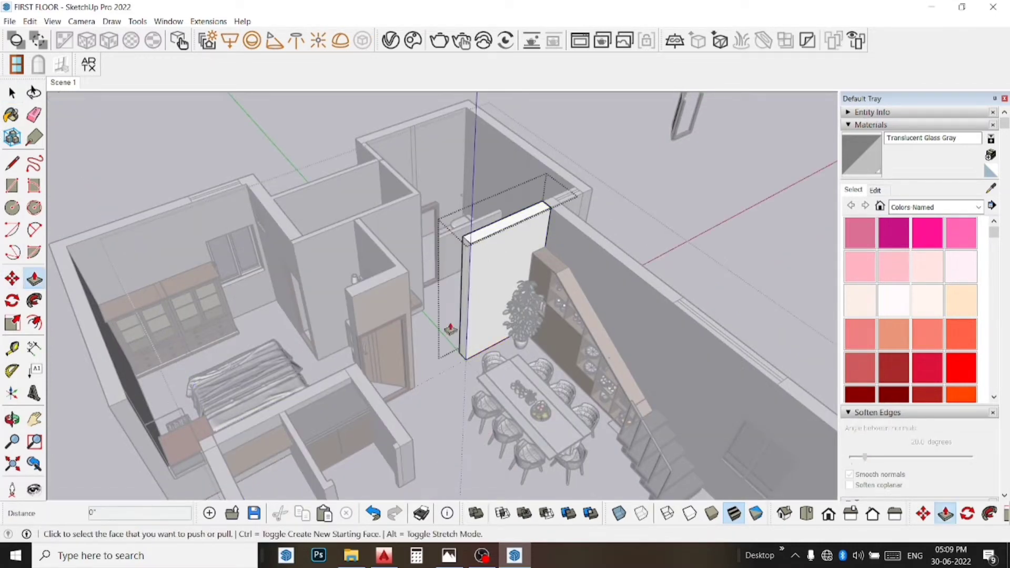
click(338, 372)
key(space)
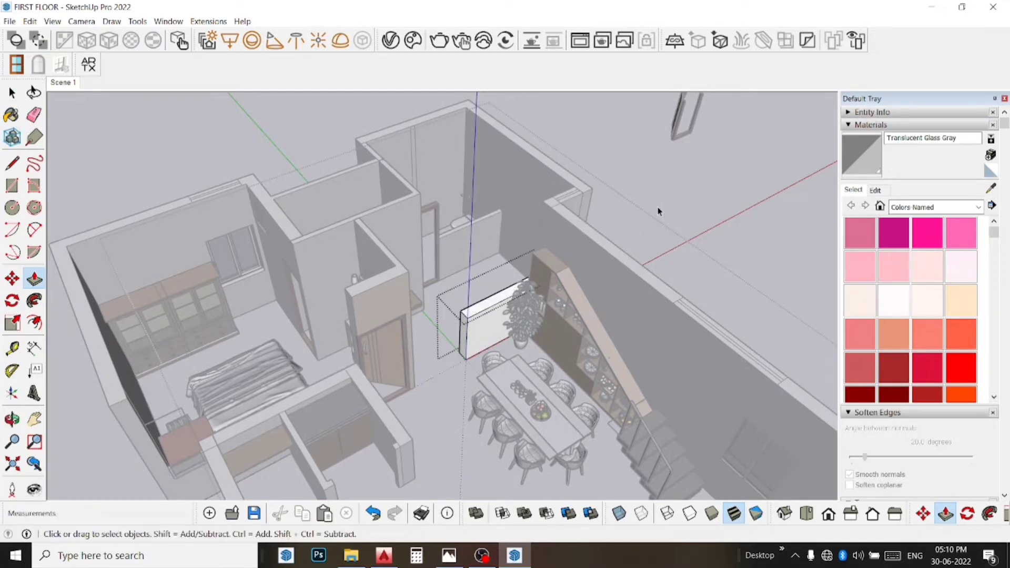
click(664, 211)
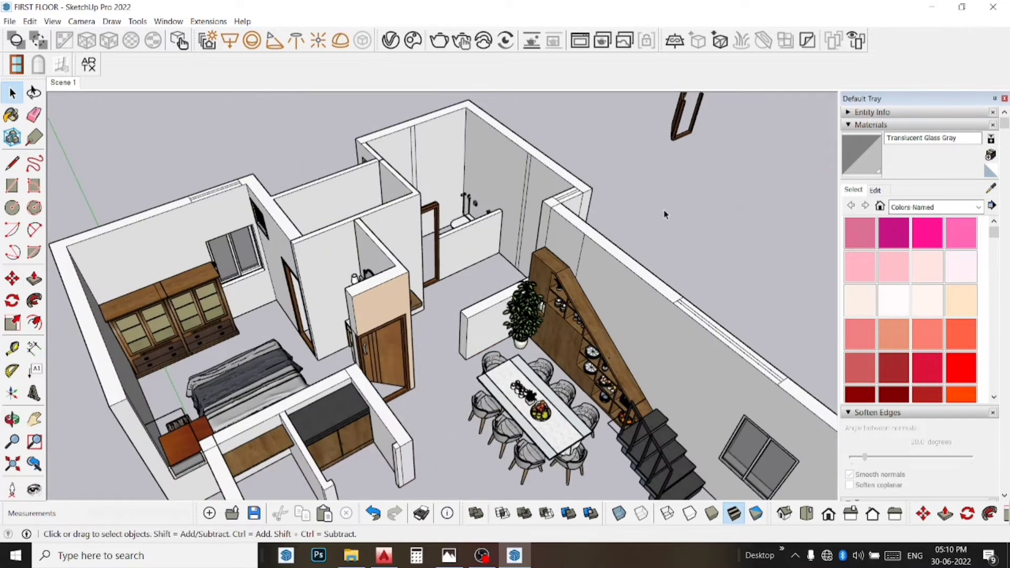
- Delete the bathroom door frame, erase the opening's stray top edge, and return to Scene 1
scroll(430, 220, up, 3)
click(438, 208)
key(Delete)
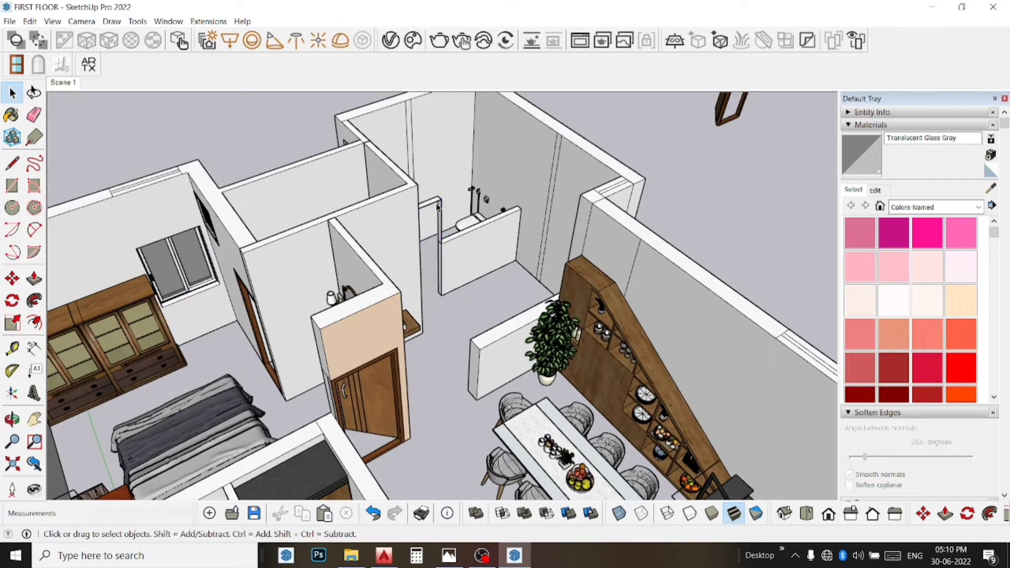
scroll(457, 243, up, 3)
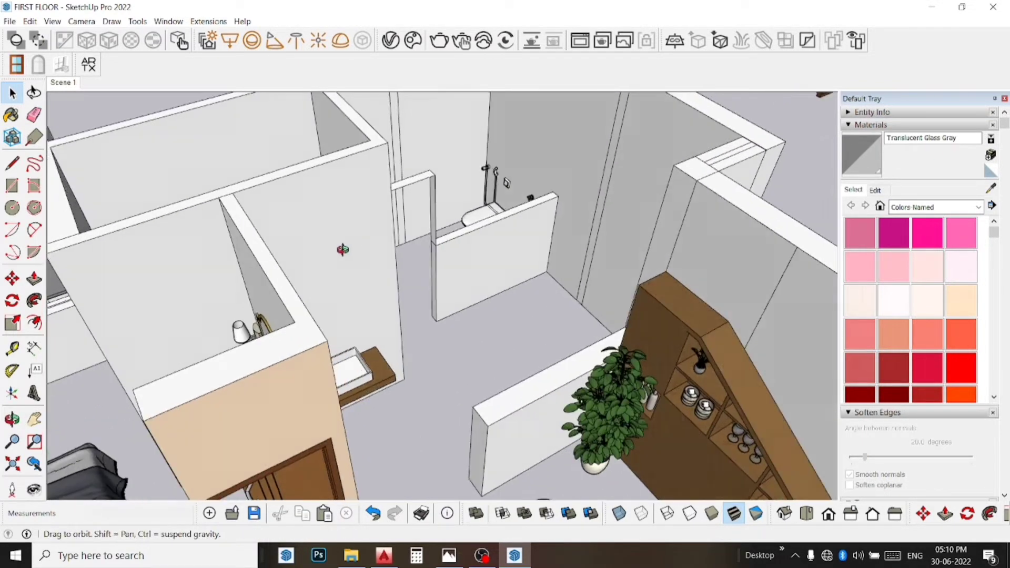
mouse_move(457, 244)
middle_down()
mouse_move(419, 286)
mouse_move(534, 289)
middle_up()
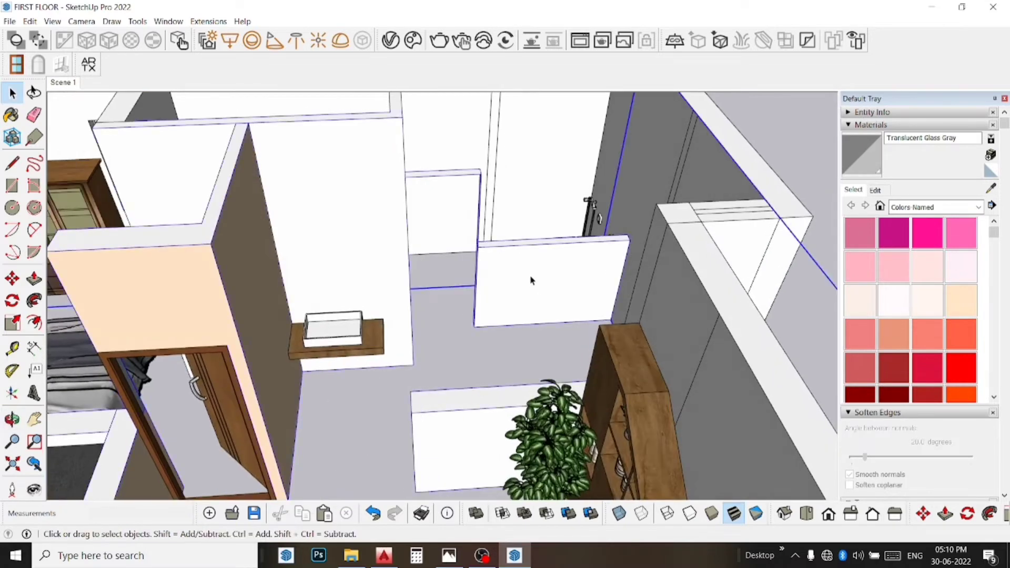
double_click(532, 280)
key(e)
mouse_move(479, 169)
mouse_down()
mouse_move(489, 177)
mouse_move(480, 184)
mouse_up()
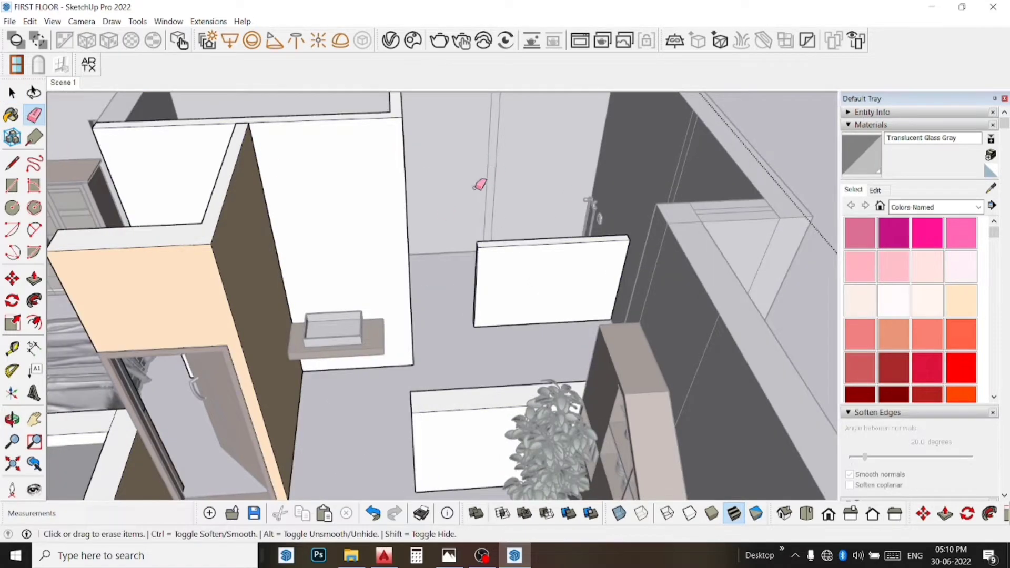
key(space)
click(794, 285)
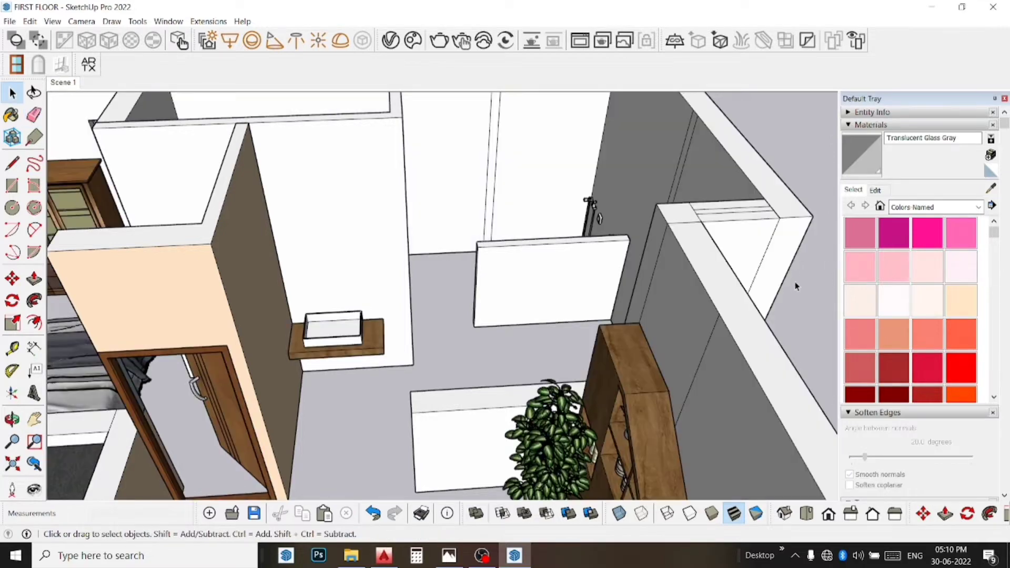
click(64, 84)
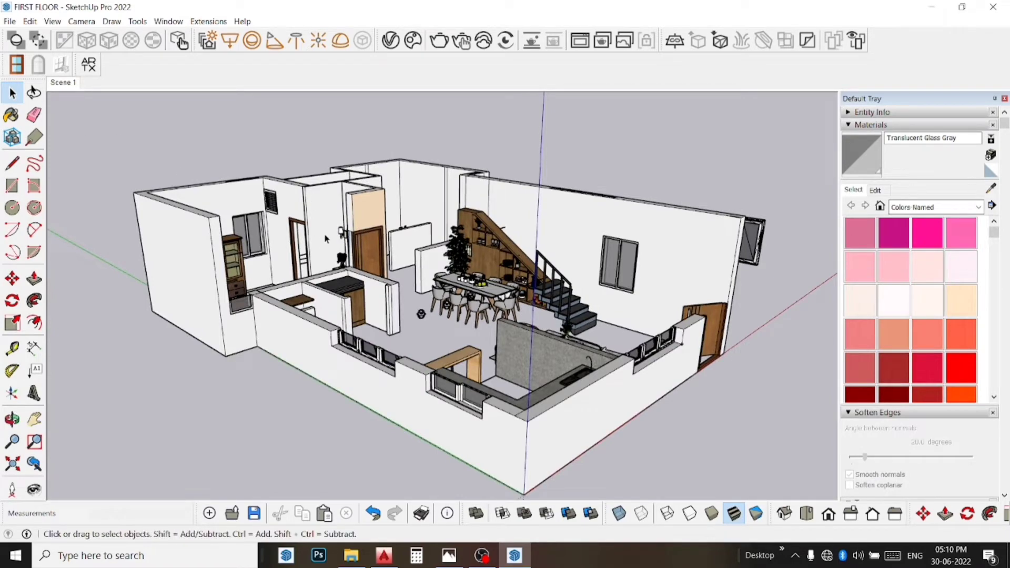
- Delete the door beside the dressing table
scroll(325, 239, up, 3)
scroll(324, 245, up, 3)
scroll(324, 247, up, 3)
scroll(323, 249, up, 3)
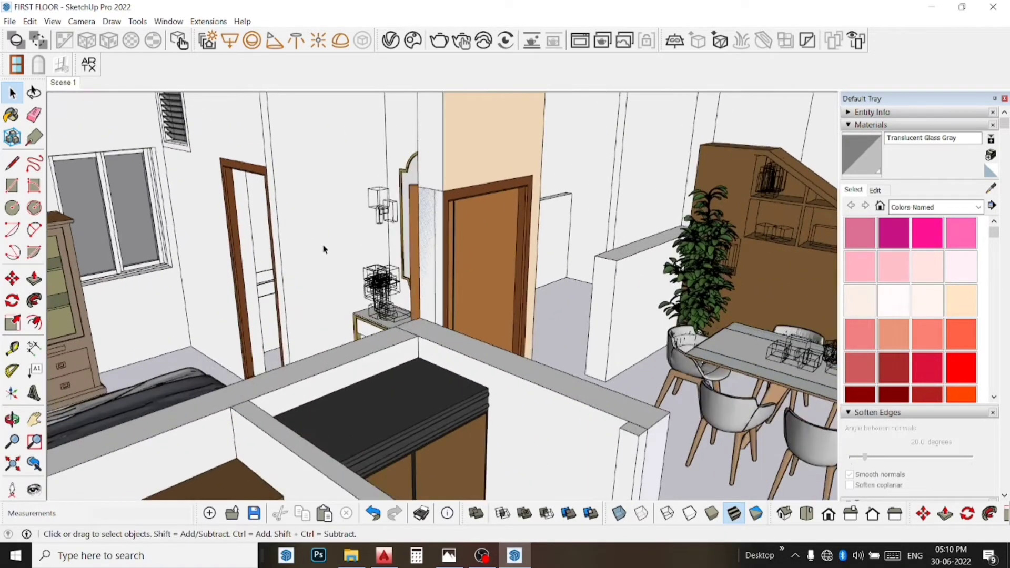
mouse_move(324, 248)
middle_down()
mouse_move(451, 260)
mouse_move(155, 307)
middle_up()
scroll(153, 292, down, 3)
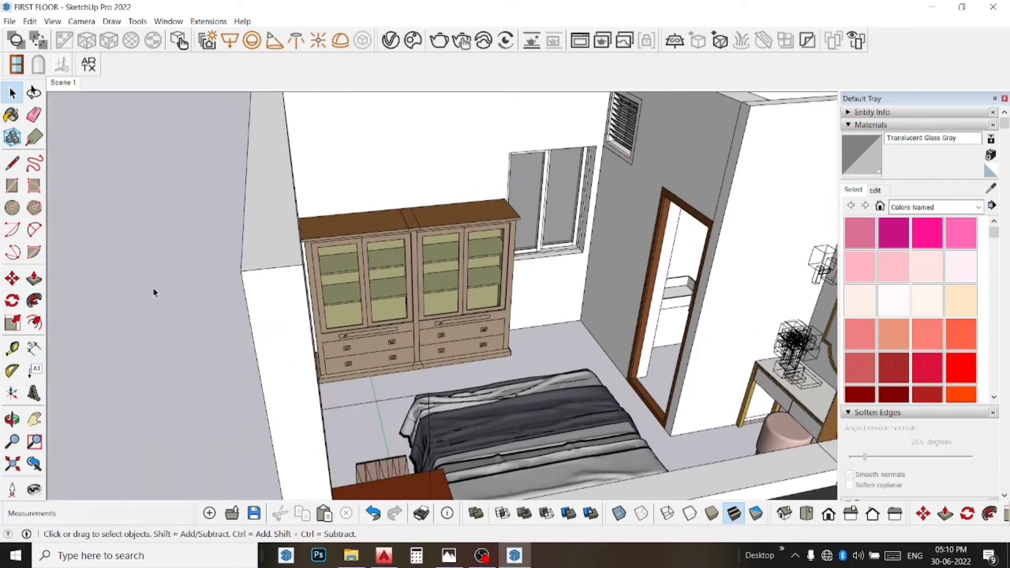
scroll(153, 293, down, 3)
scroll(621, 376, up, 3)
scroll(620, 376, up, 3)
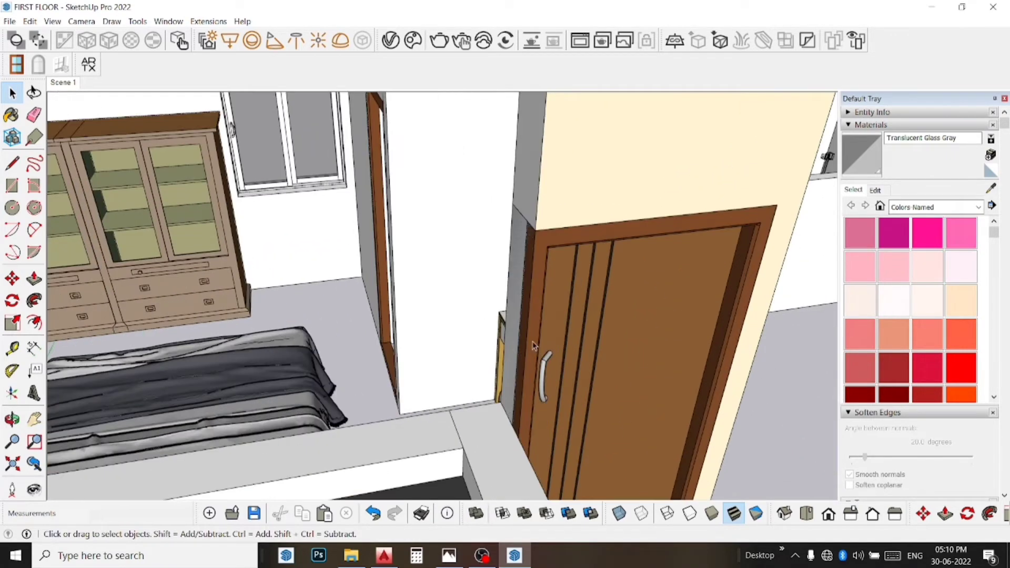
mouse_move(621, 376)
middle_down()
mouse_move(819, 337)
mouse_move(654, 383)
middle_up()
scroll(504, 308, up, 3)
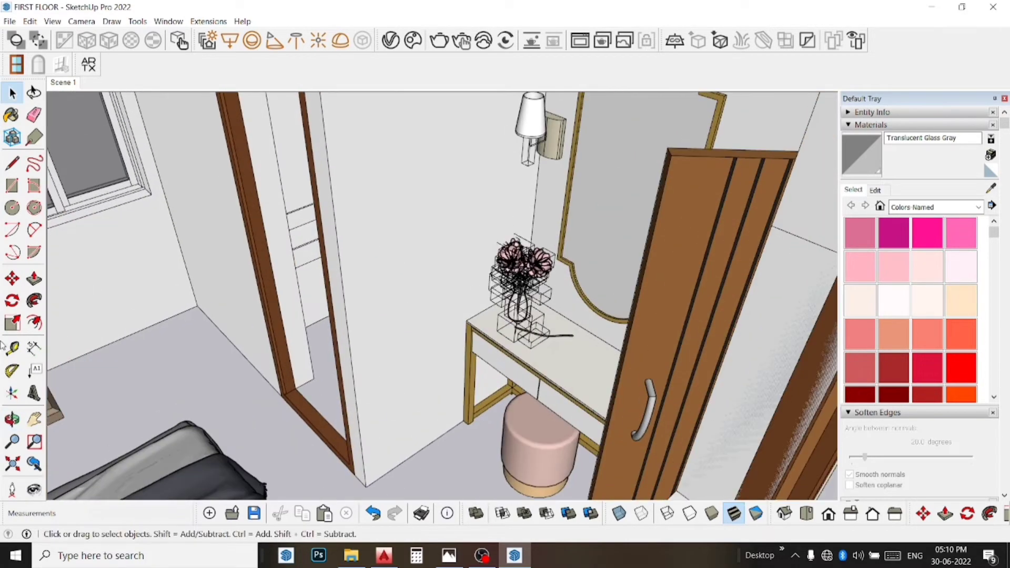
mouse_move(239, 330)
shift+middle_down()
mouse_move(230, 362)
mouse_move(271, 322)
mouse_move(420, 285)
shift+middle_up()
key(space)
click(560, 272)
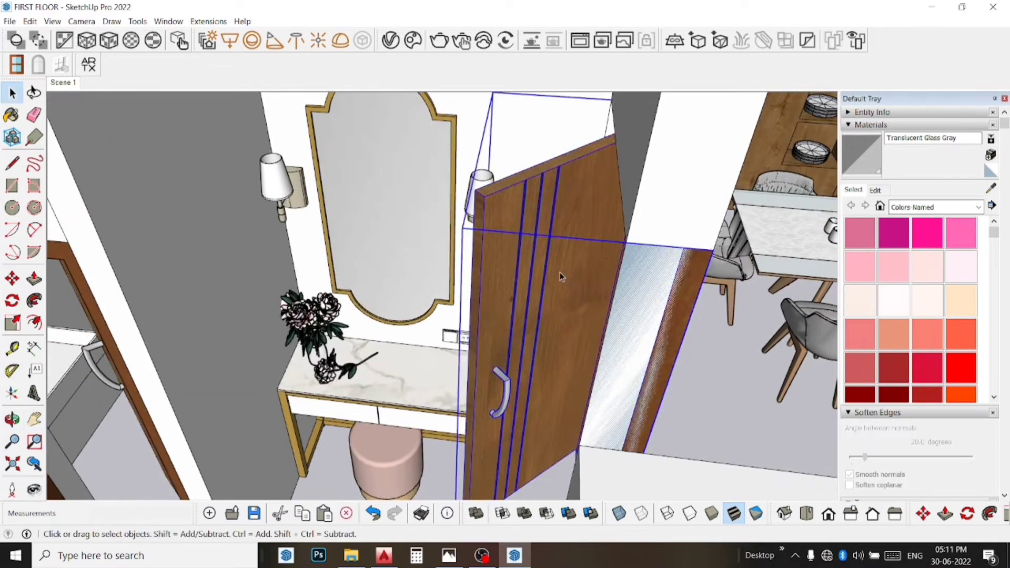
key(Delete)
- Delete the mirror and both wall lamps inside the mirror group
click(369, 235)
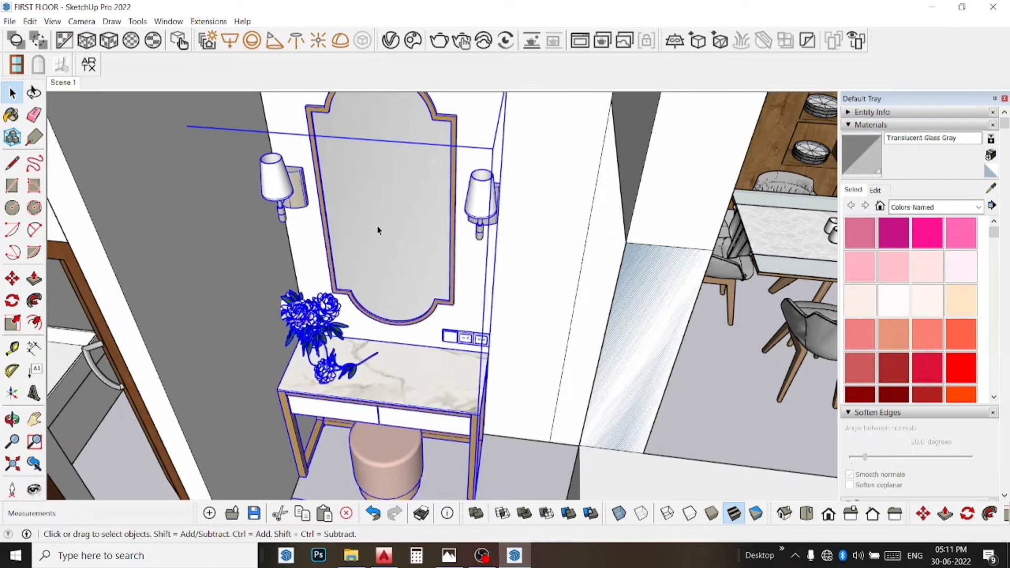
double_click(368, 234)
click(368, 235)
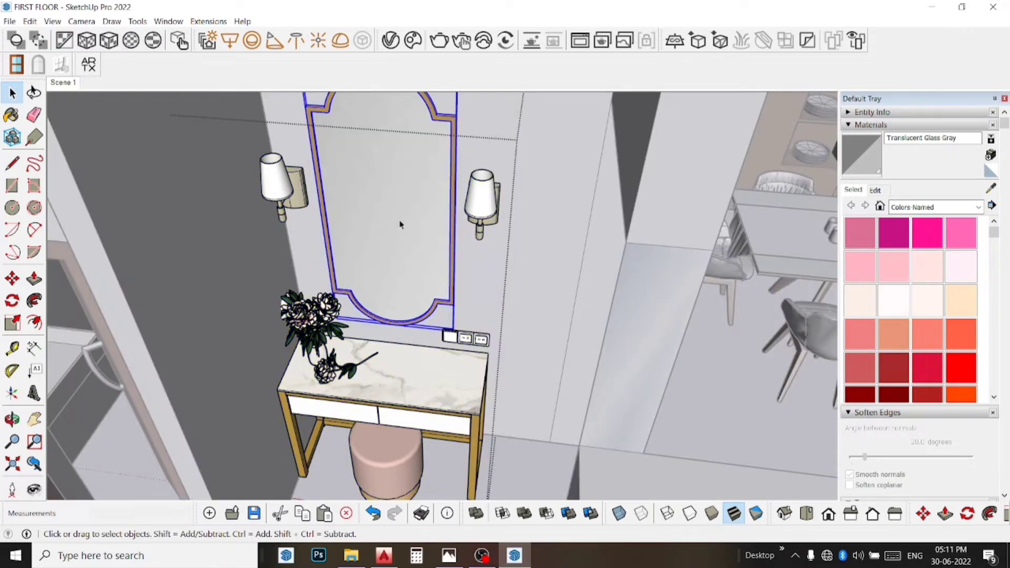
key(Delete)
click(276, 193)
key(Delete)
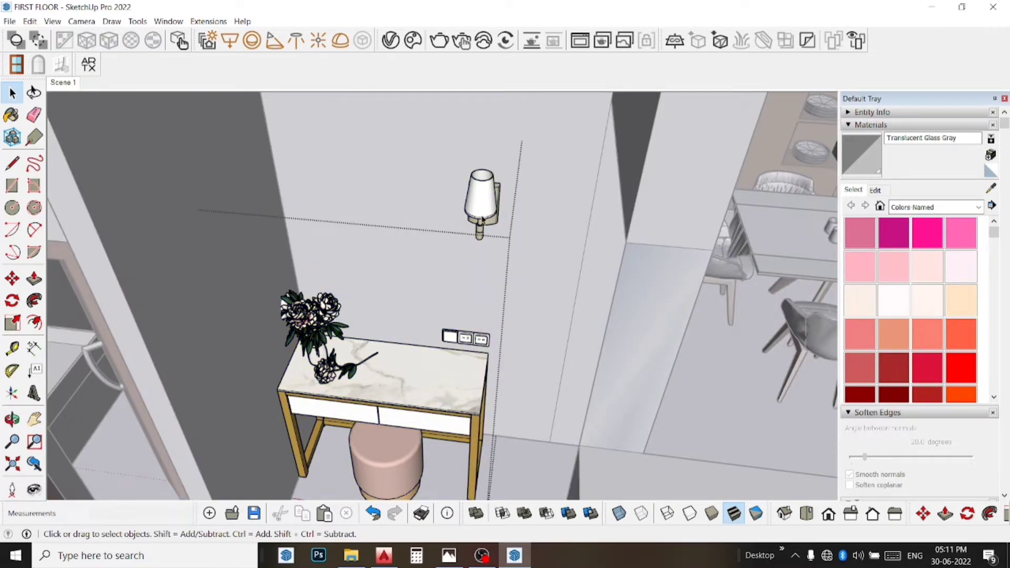
click(483, 220)
key(Delete)
- Delete the two switch plates above the table and the flower vase
scroll(461, 345, up, 1)
scroll(458, 345, up, 1)
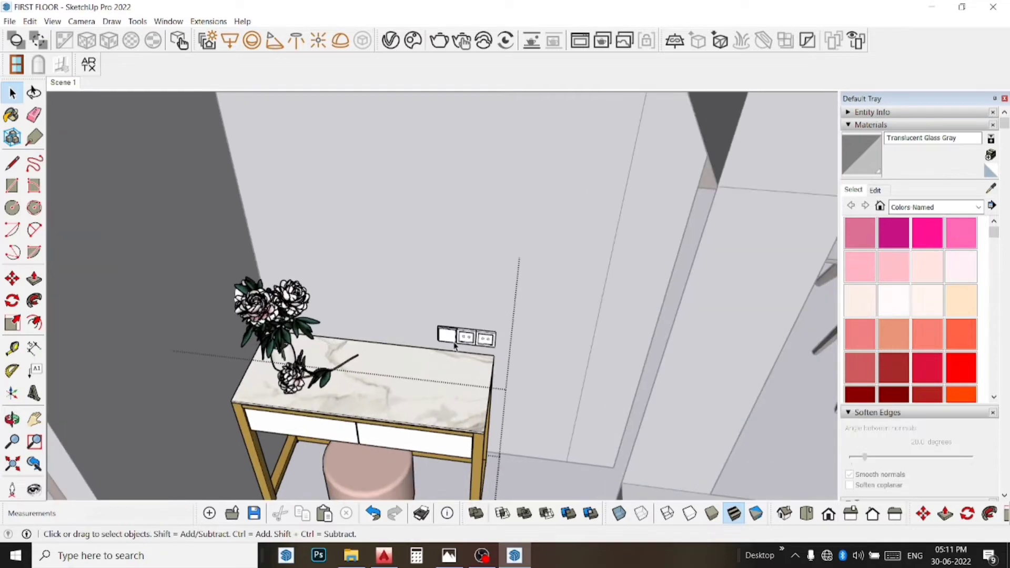
click(447, 340)
key(Delete)
click(475, 339)
key(Delete)
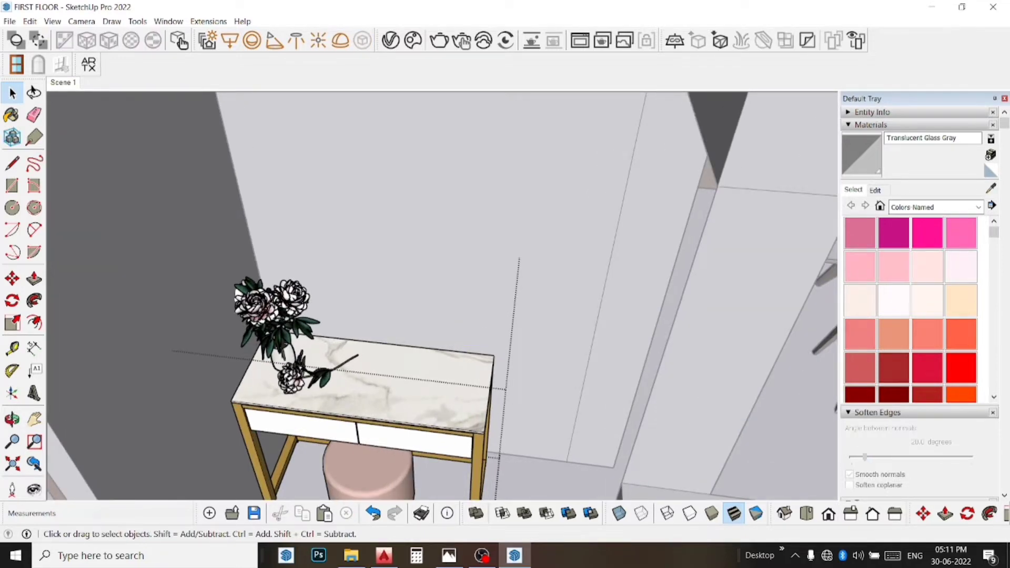
click(277, 342)
key(Delete)
- Zoom out and delete the door in the bedroom doorway by the dressing table
scroll(332, 330, down, 2)
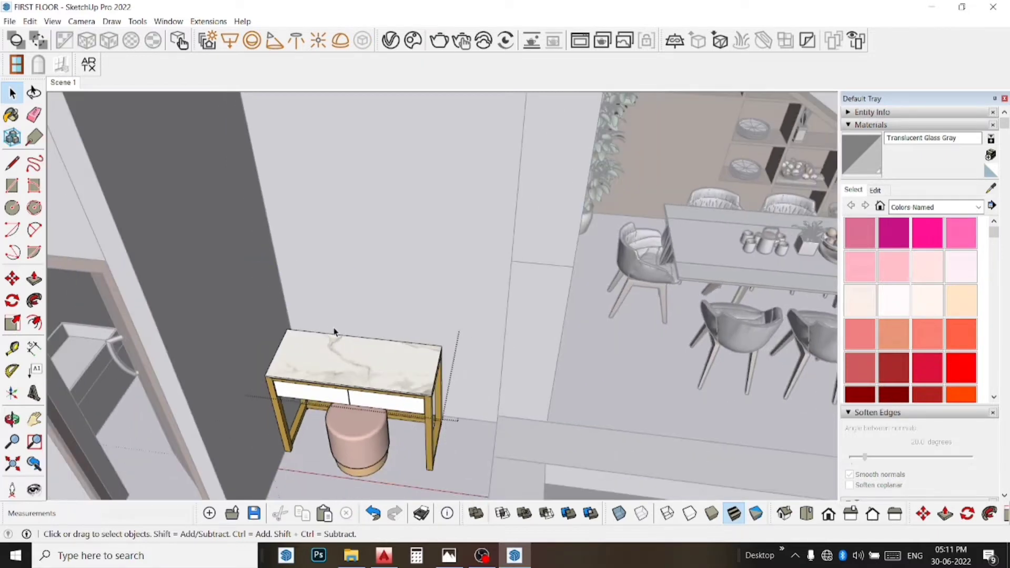
scroll(332, 331, down, 2)
scroll(329, 334, down, 3)
scroll(306, 325, down, 2)
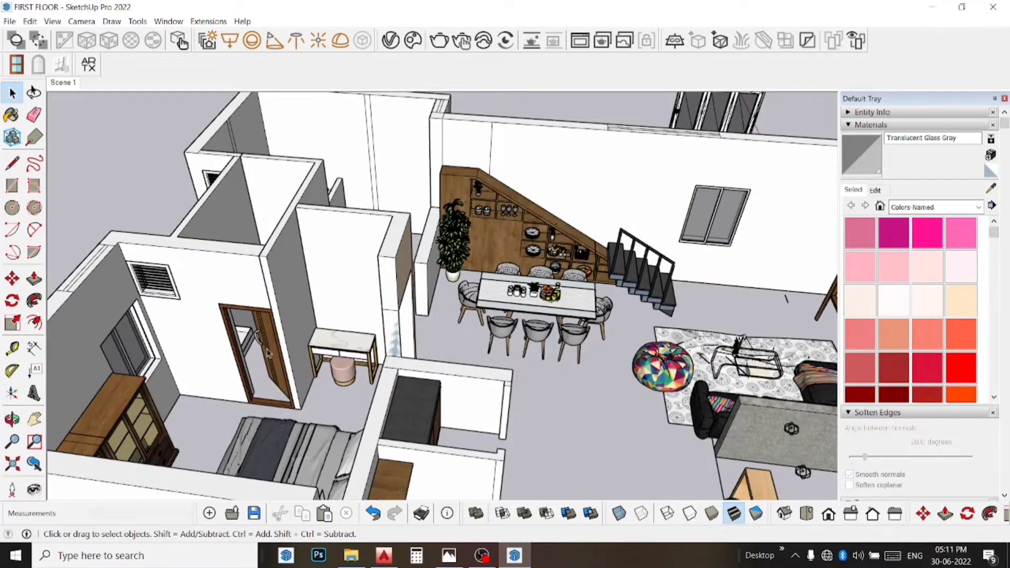
click(267, 353)
key(Delete)
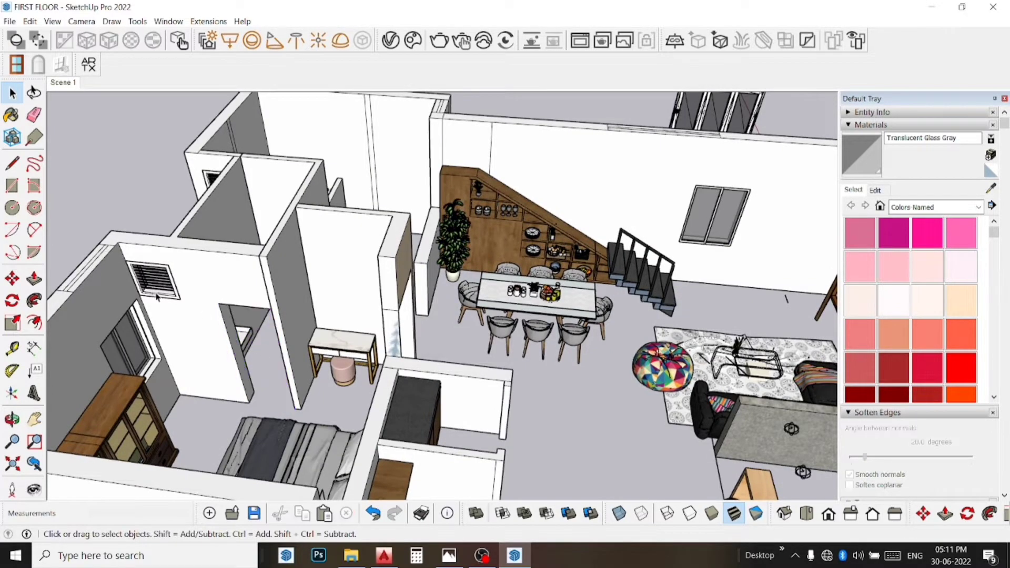
- Return to the Scene 1 overview and orbit higher over the bedroom walls
click(67, 88)
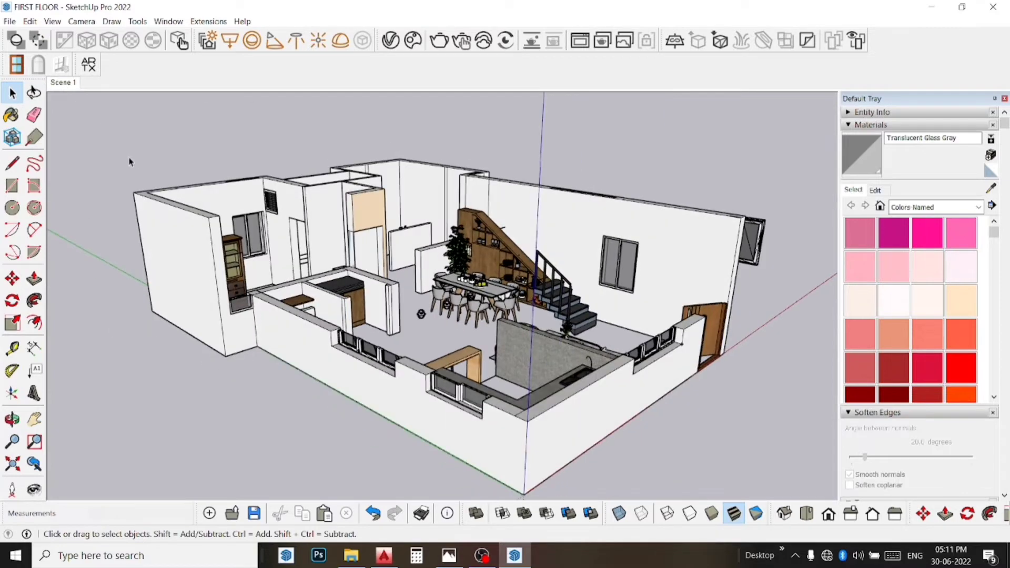
scroll(294, 198, up, 2)
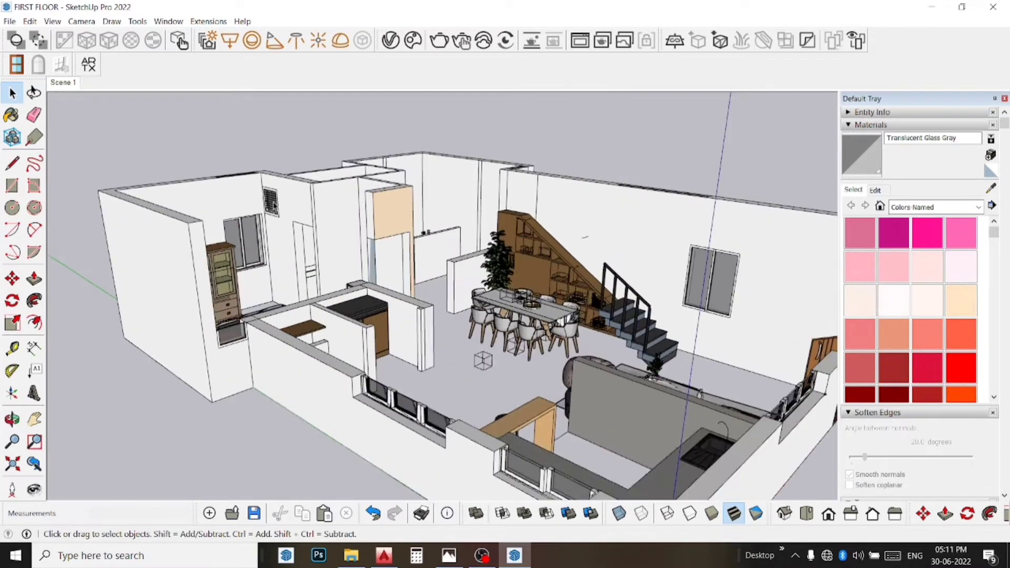
scroll(294, 197, up, 3)
scroll(288, 192, up, 3)
scroll(297, 186, up, 3)
middle_drag(297, 185, 341, 252)
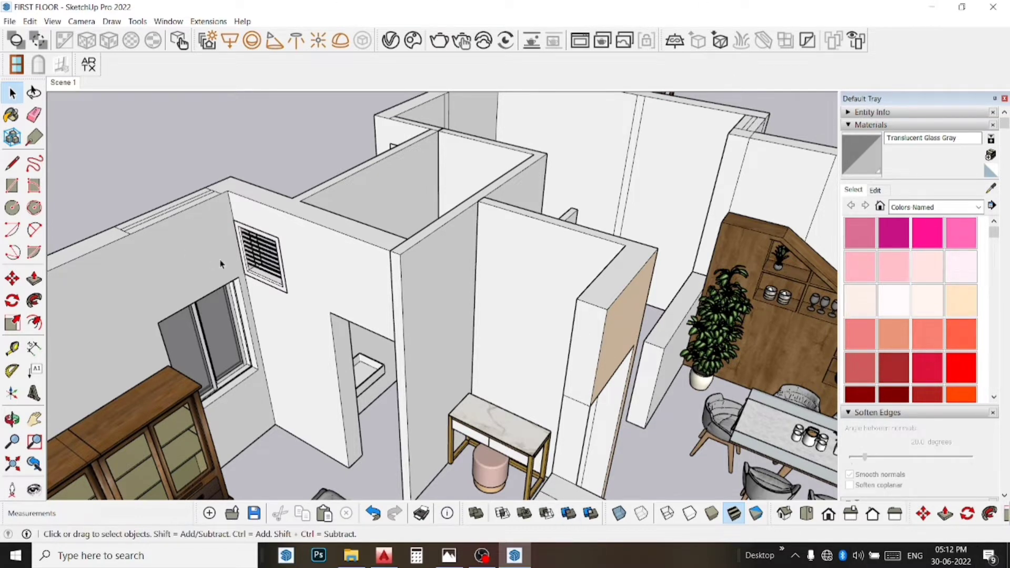
- Delete the vent from the bedroom wall opening
double_click(268, 267)
click(265, 266)
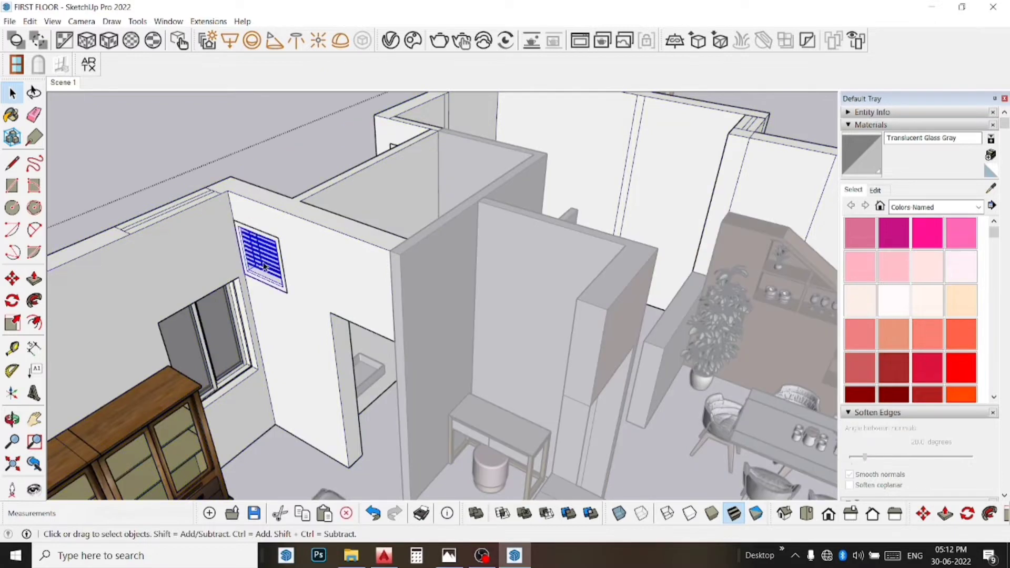
key(Delete)
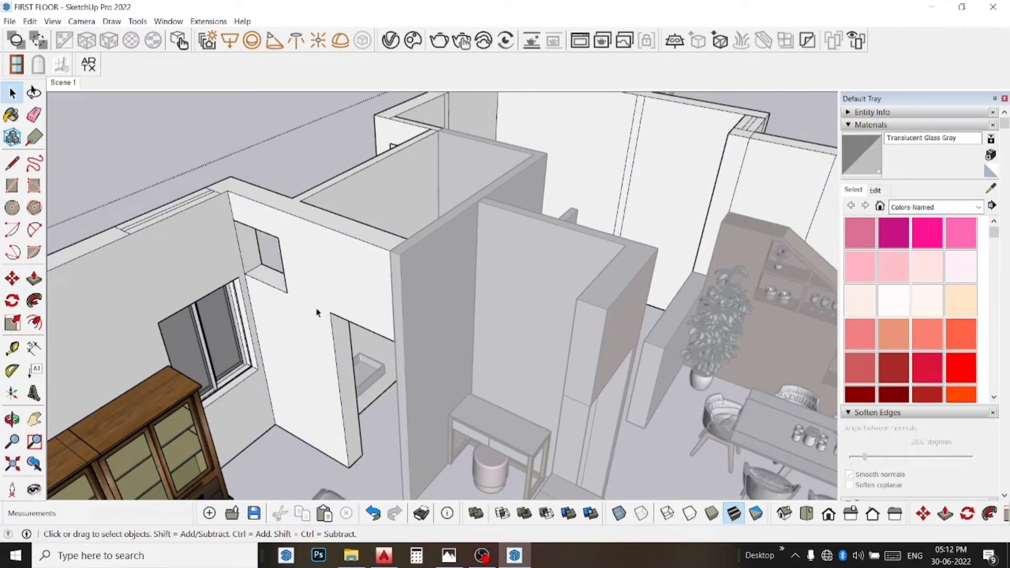
- Push the wall face around the opening back 4 feet
click(274, 301)
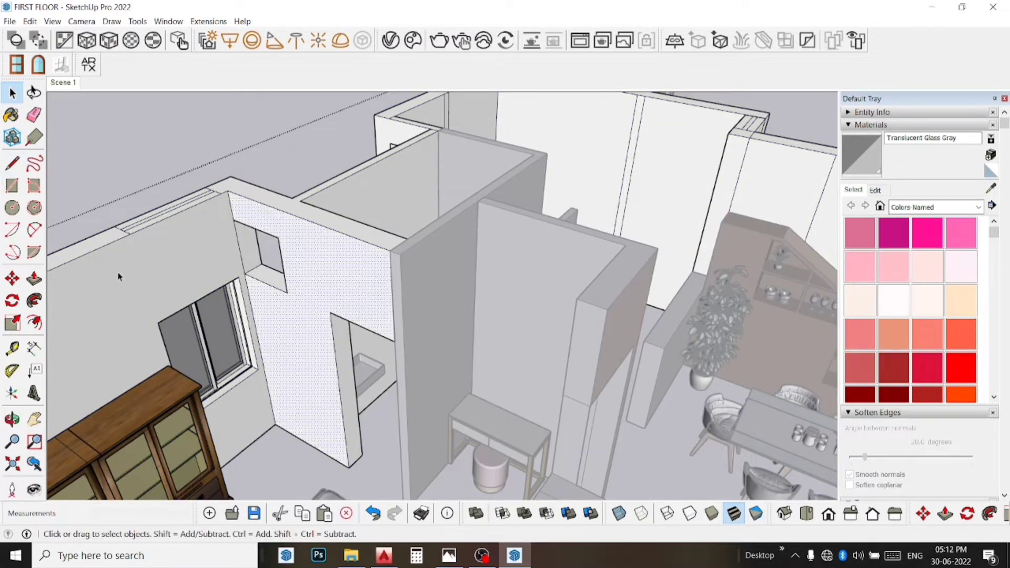
click(34, 279)
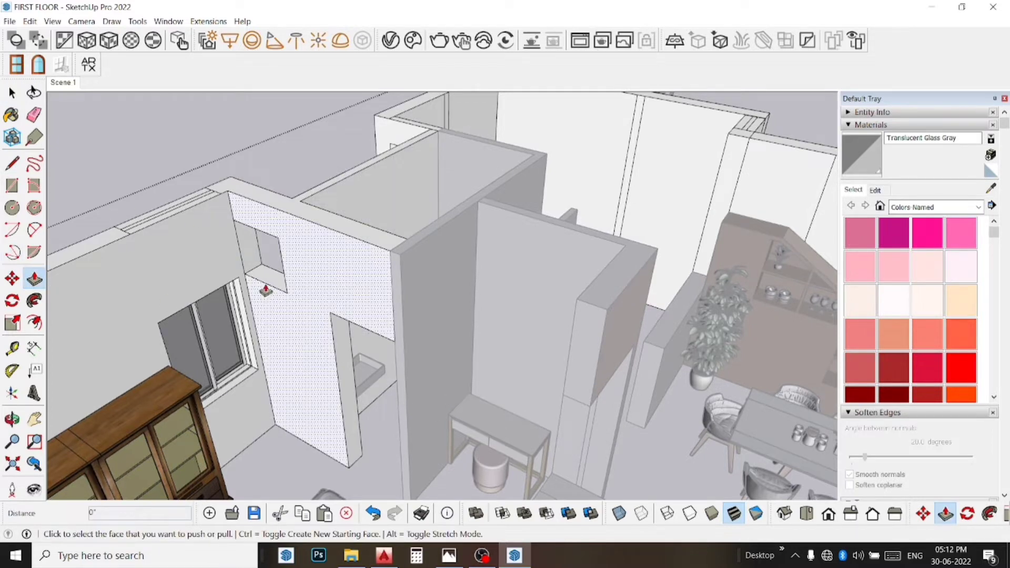
click(266, 291)
click(258, 330)
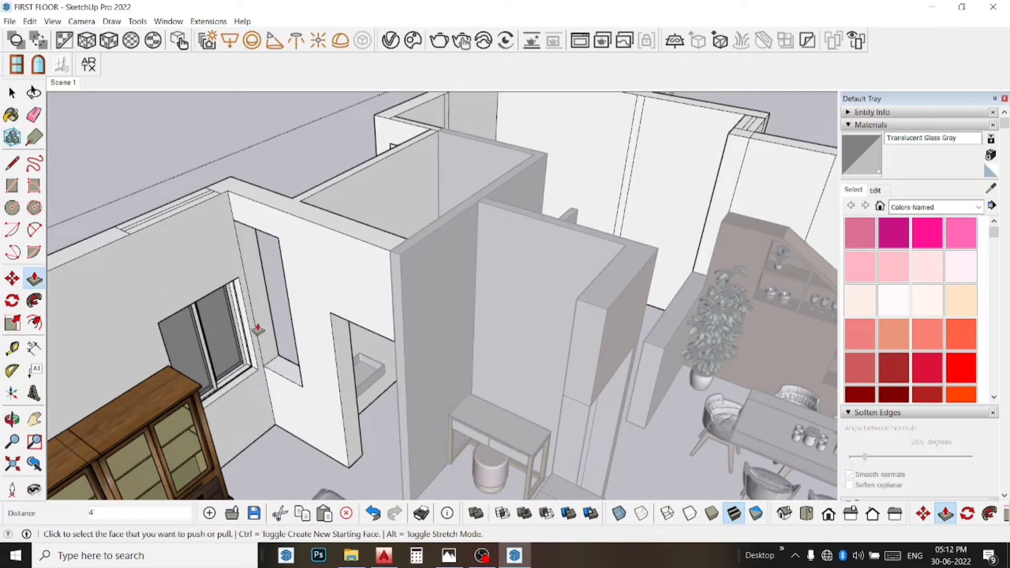
scroll(225, 202, up, 3)
scroll(234, 225, up, 3)
mouse_move(234, 225)
middle_down()
mouse_move(207, 119)
mouse_move(225, 124)
middle_up()
scroll(289, 181, up, 3)
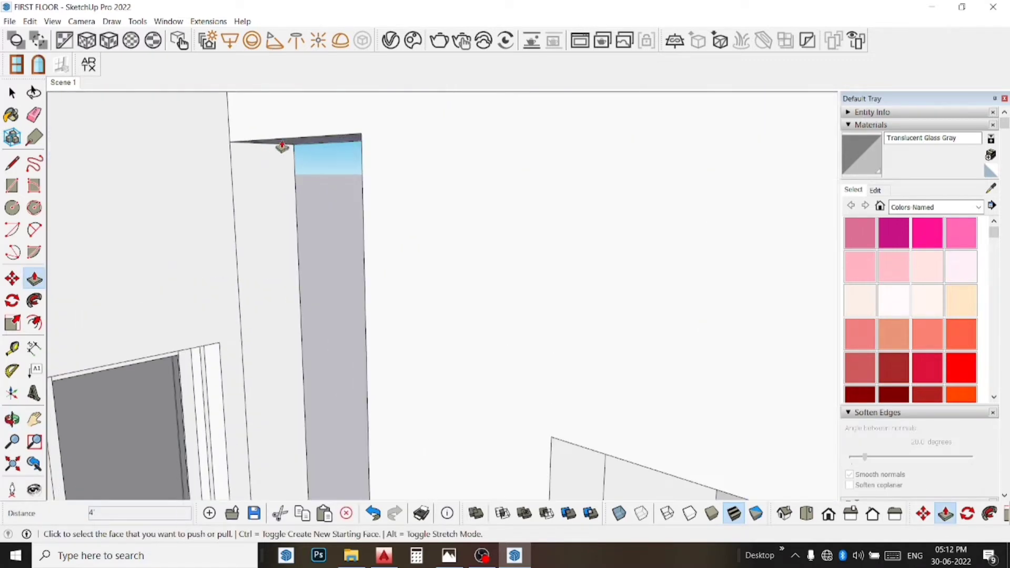
scroll(282, 146, down, 3)
scroll(263, 271, down, 3)
scroll(185, 354, down, 5)
key(space)
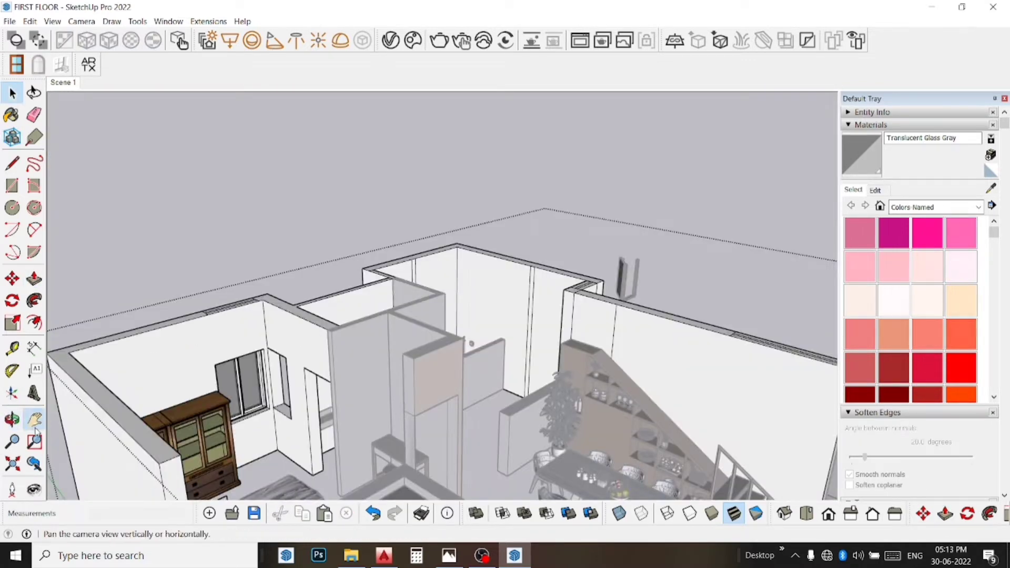
- Copy the glass window panel and paste the copy beside the model
click(35, 419)
scroll(514, 338, up, 2)
scroll(473, 331, up, 2)
scroll(434, 324, up, 2)
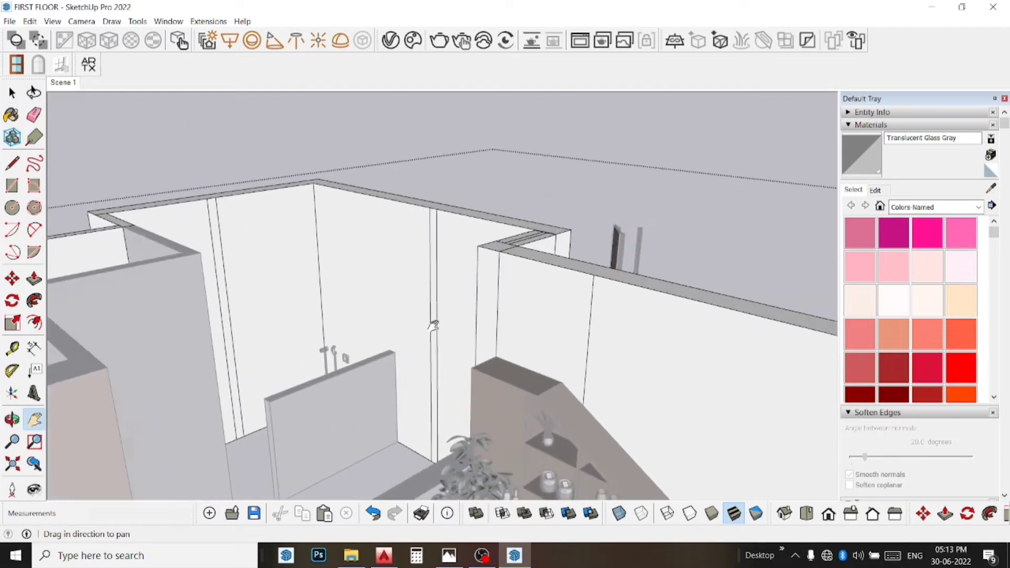
middle_drag(433, 324, 225, 347)
scroll(355, 288, up, 2)
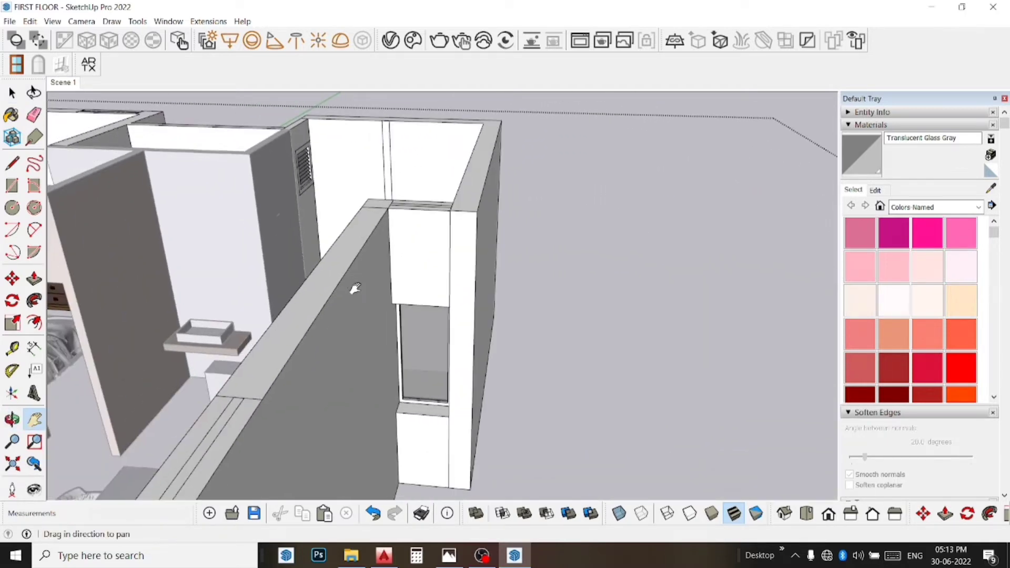
key(space)
click(424, 366)
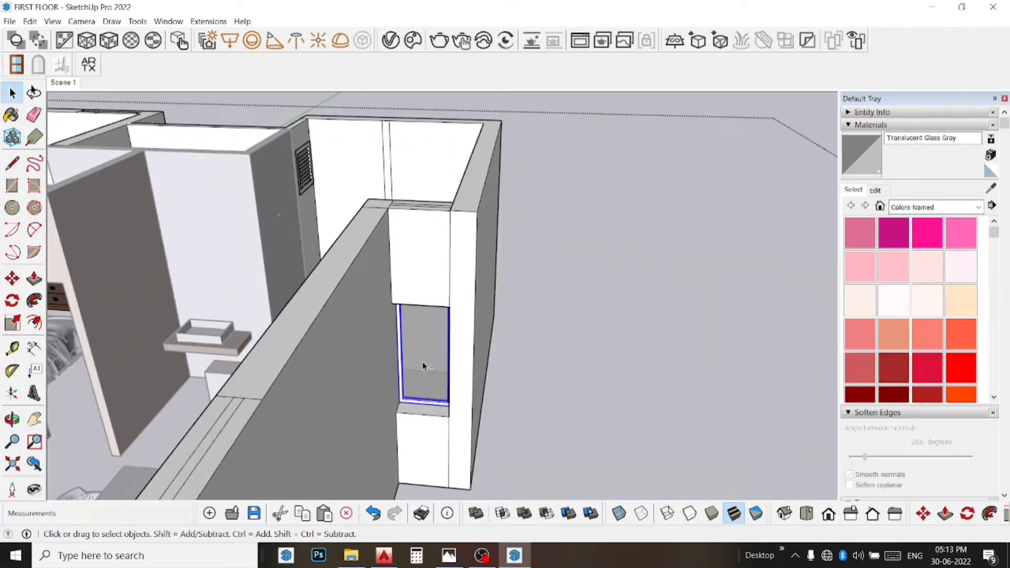
key(ctrl+c)
key(ctrl+v)
click(614, 470)
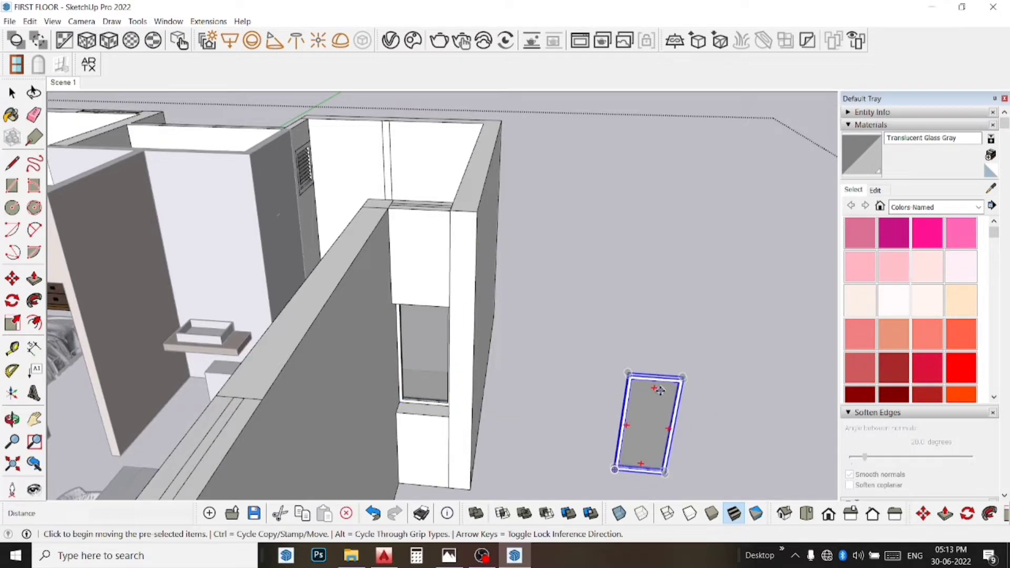
- Rotate the pasted glass panel 90 degrees so it stands upright, then start moving it
scroll(679, 376, up, 2)
scroll(677, 376, up, 1)
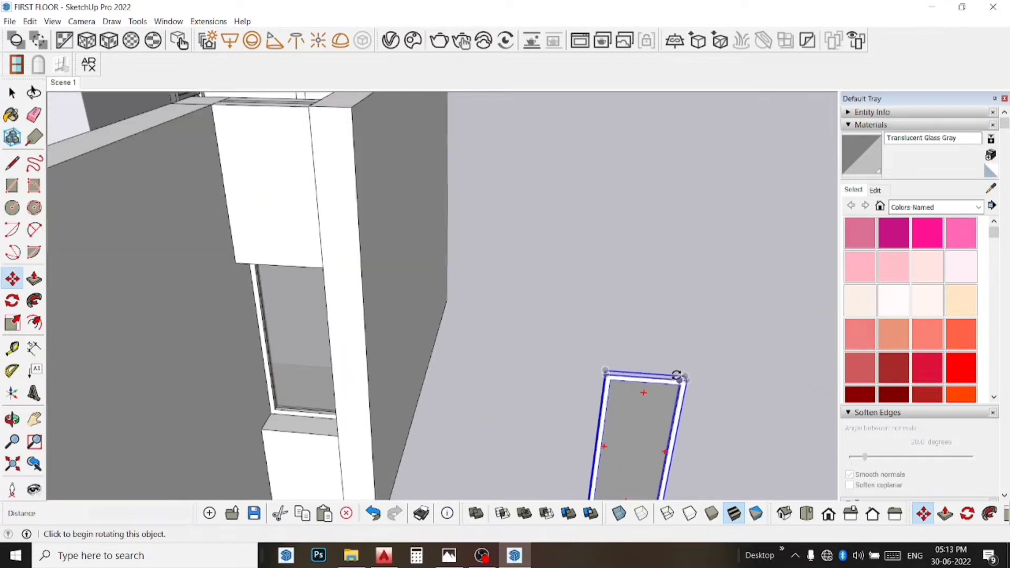
click(678, 376)
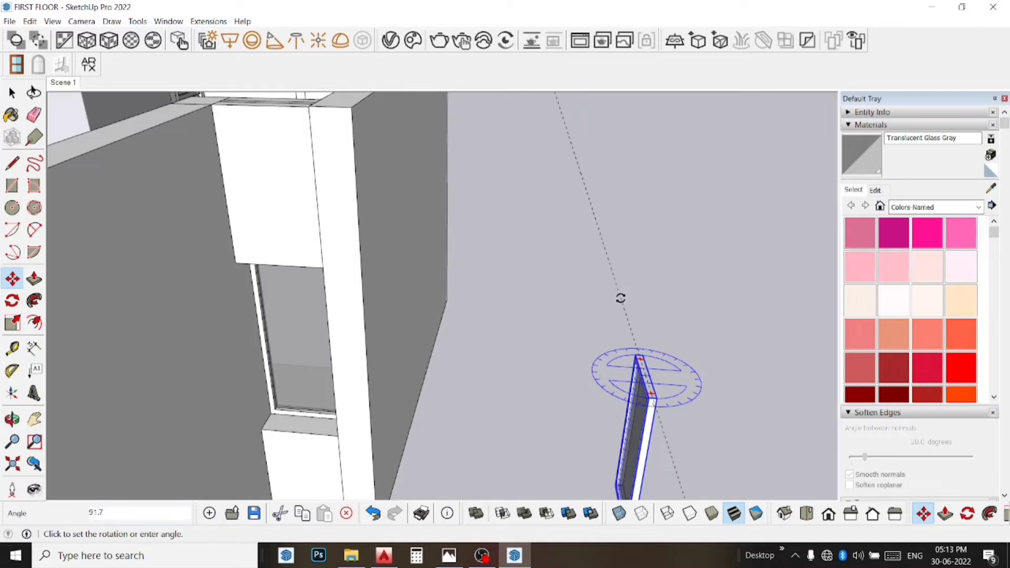
click(629, 305)
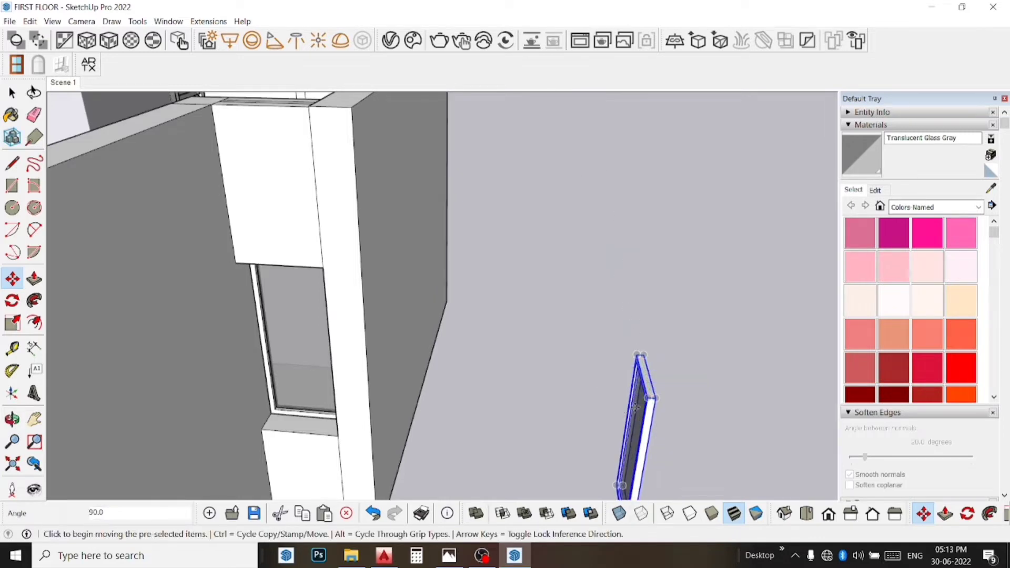
scroll(636, 407, up, 2)
scroll(648, 339, up, 1)
scroll(621, 349, up, 1)
scroll(607, 344, up, 1)
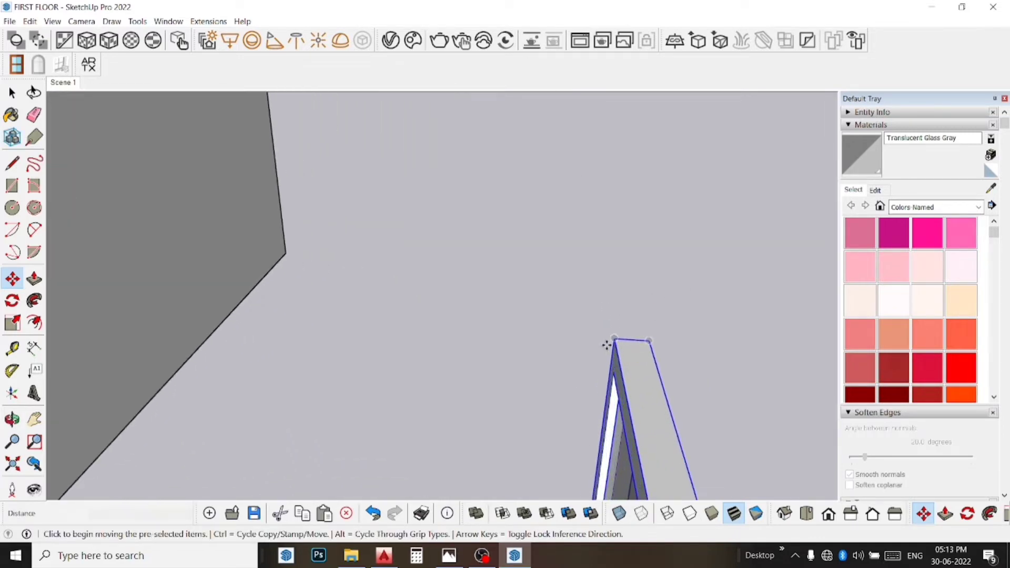
click(613, 339)
scroll(652, 362, down, 1)
scroll(653, 363, down, 2)
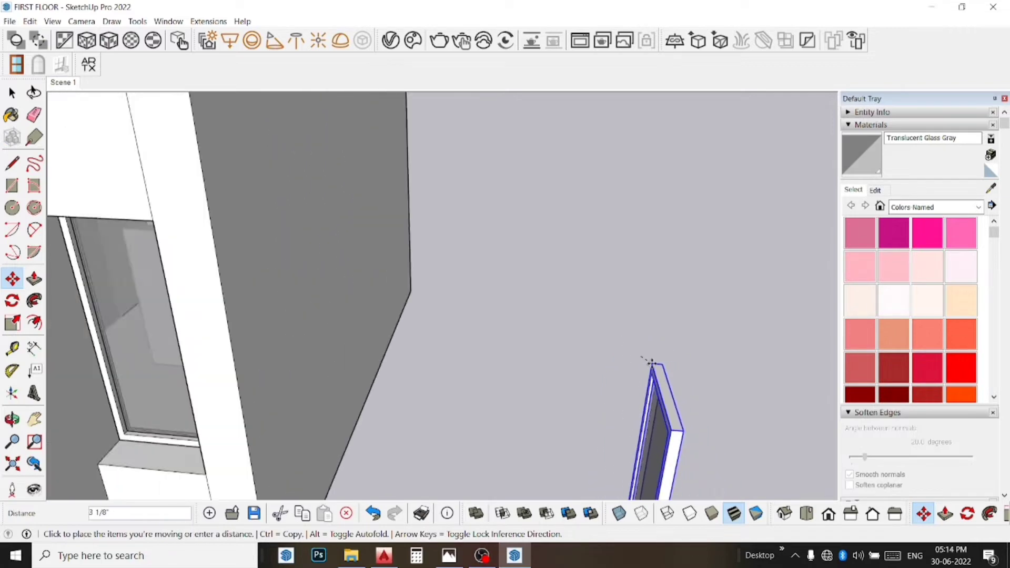
scroll(652, 363, down, 2)
scroll(652, 363, down, 2)
scroll(652, 364, down, 2)
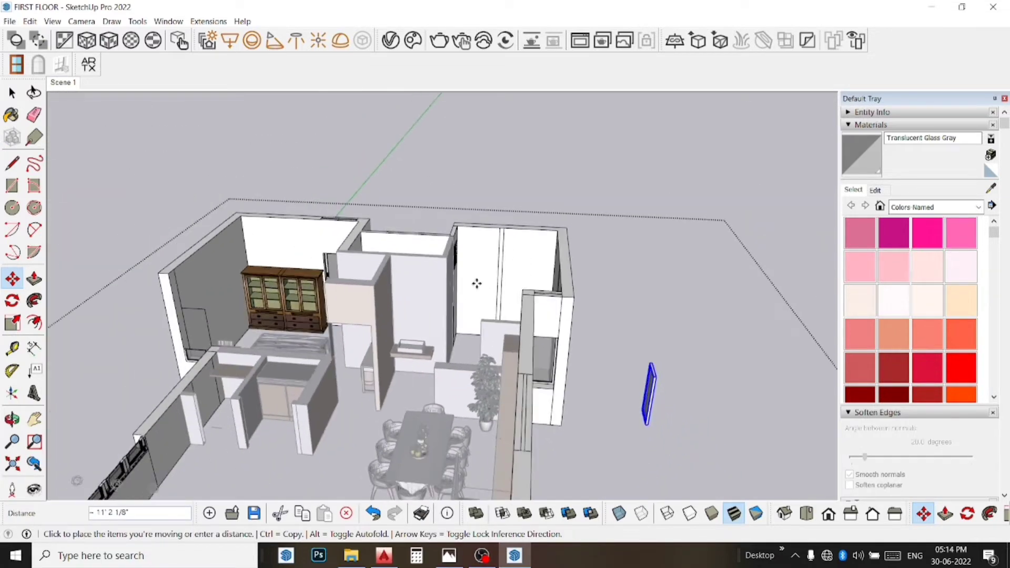
- Place the upright glass panel into the tall bedroom wall slot beside the window
scroll(258, 247, up, 2)
scroll(361, 383, up, 1)
scroll(250, 299, up, 2)
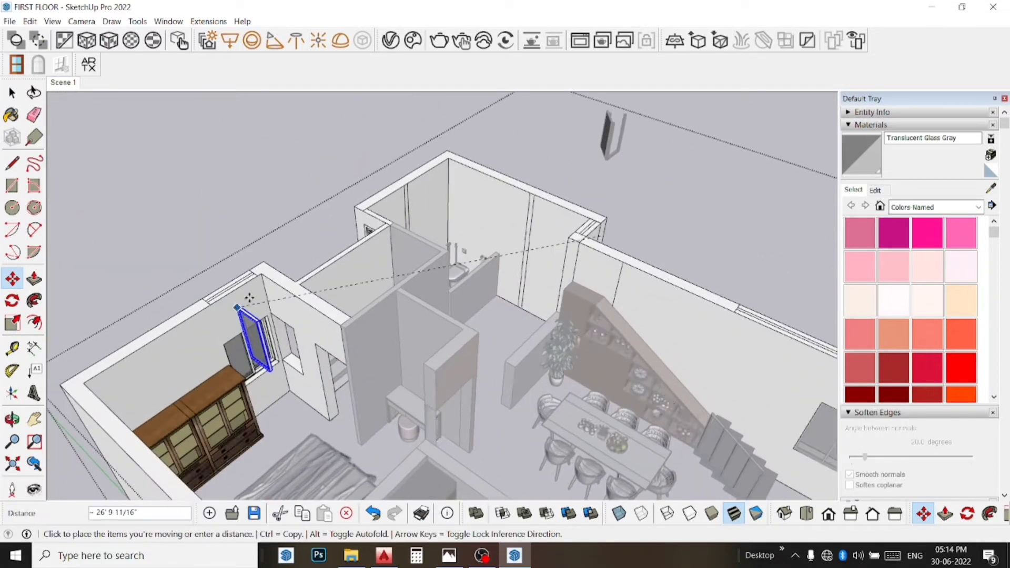
scroll(250, 298, up, 1)
scroll(260, 316, up, 1)
scroll(270, 350, up, 2)
scroll(293, 372, up, 1)
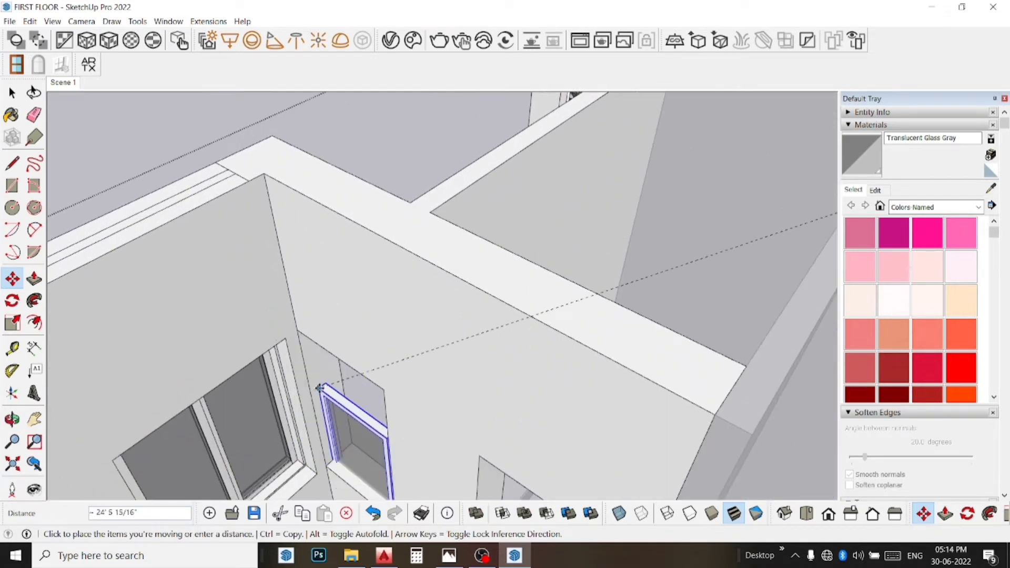
scroll(316, 379, up, 1)
scroll(301, 335, up, 1)
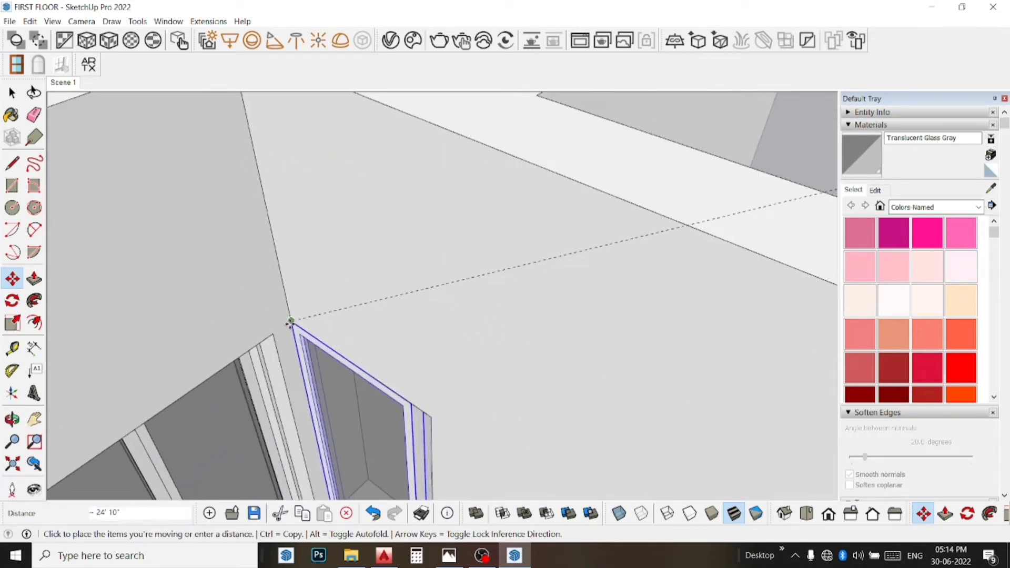
click(291, 322)
scroll(321, 342, down, 3)
scroll(350, 477, up, 1)
scroll(360, 481, up, 2)
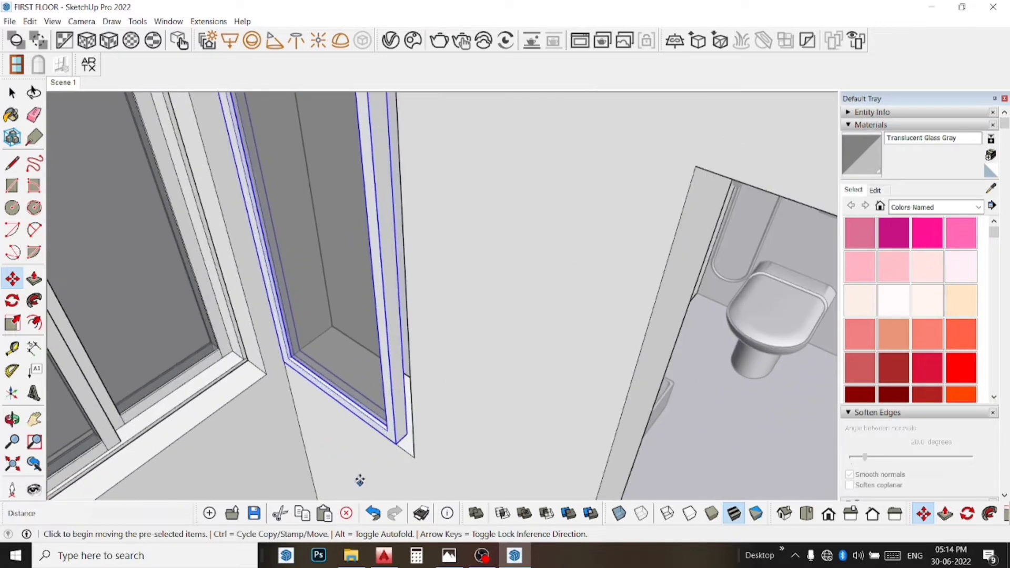
- Widen the glass panel by a factor of 1.14 to fit the opening
click(13, 322)
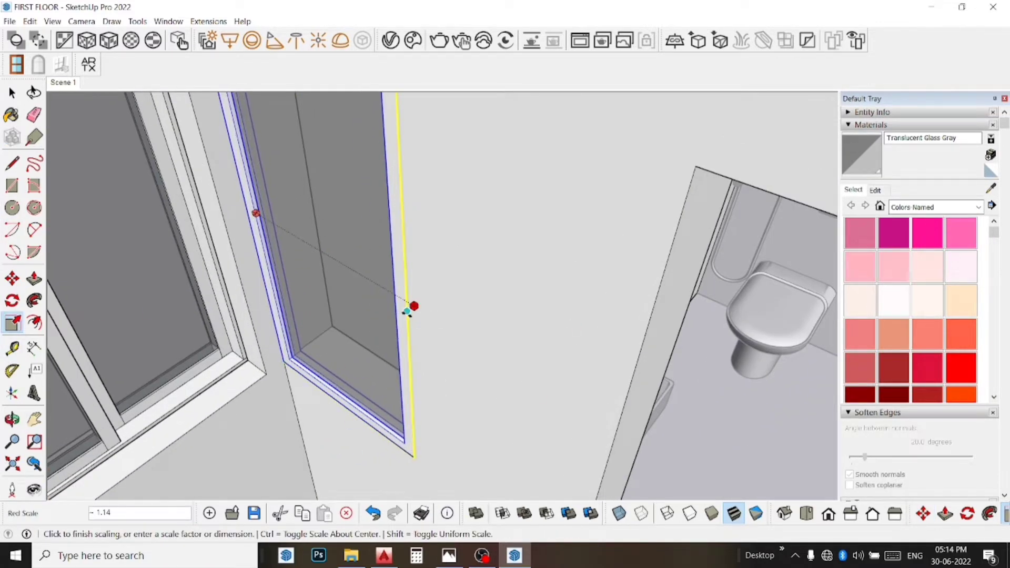
drag(392, 292, 413, 308)
key(space)
scroll(416, 312, down, 3)
scroll(410, 310, down, 2)
- Draw a line along the wall's top edge and lower that wall section 3 feet
scroll(407, 309, down, 2)
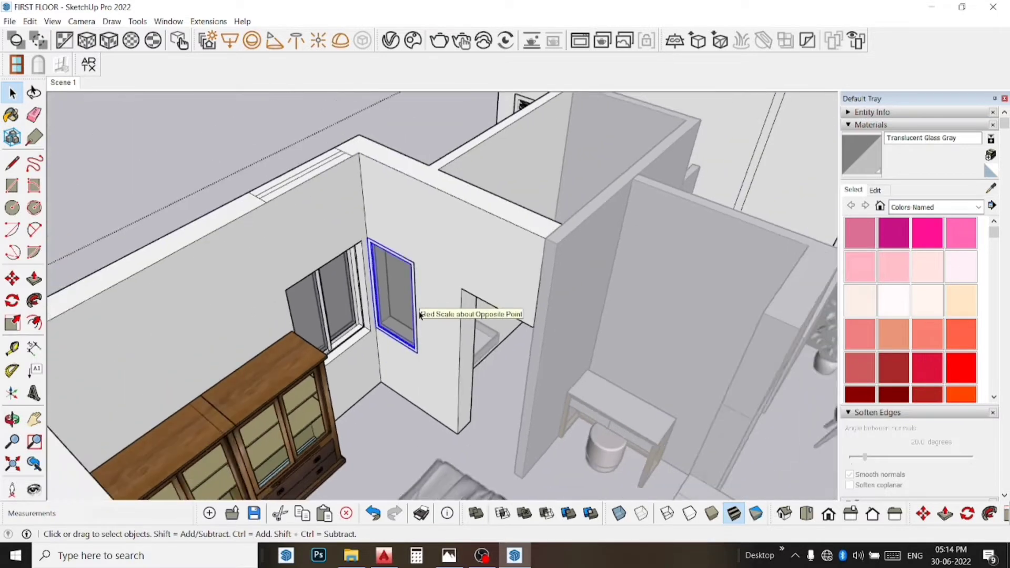
scroll(403, 309, down, 1)
click(13, 164)
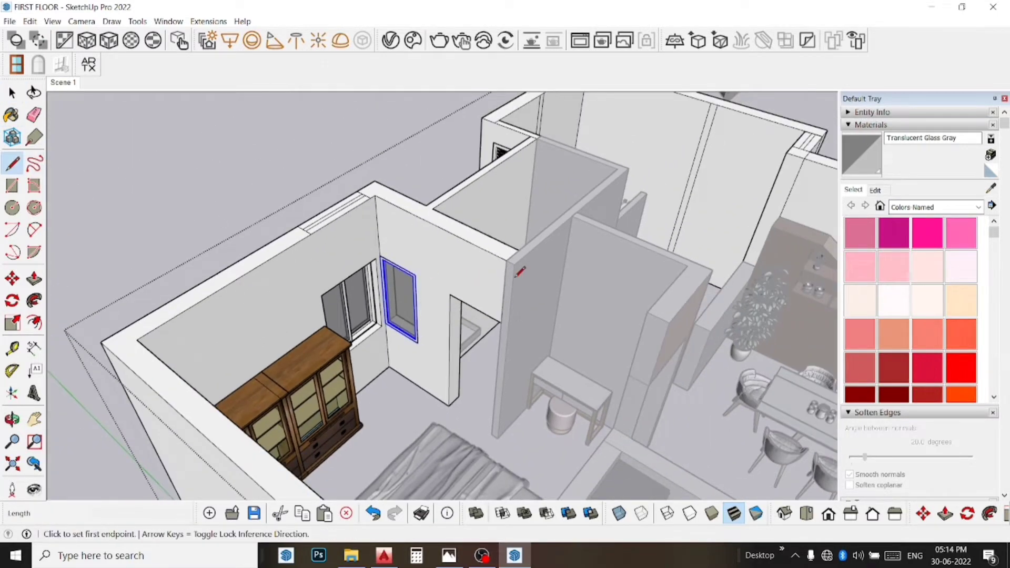
scroll(421, 195, up, 3)
scroll(439, 211, up, 3)
click(446, 210)
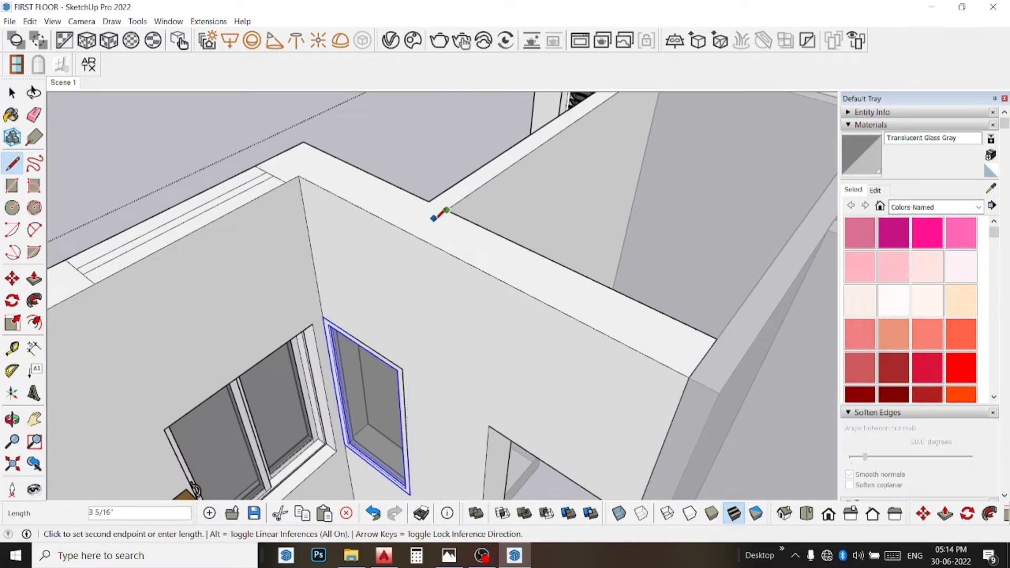
key(shift)
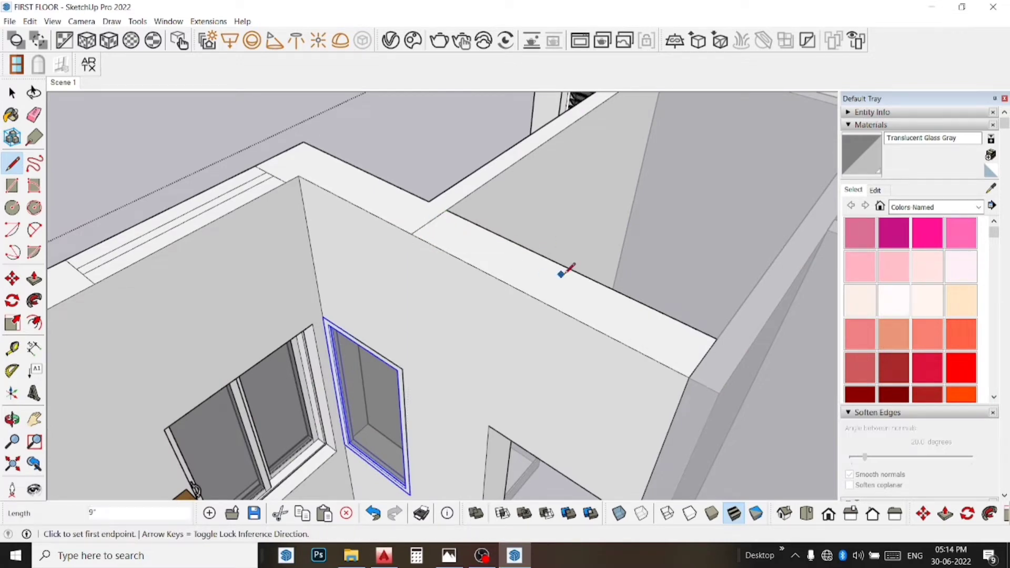
click(34, 278)
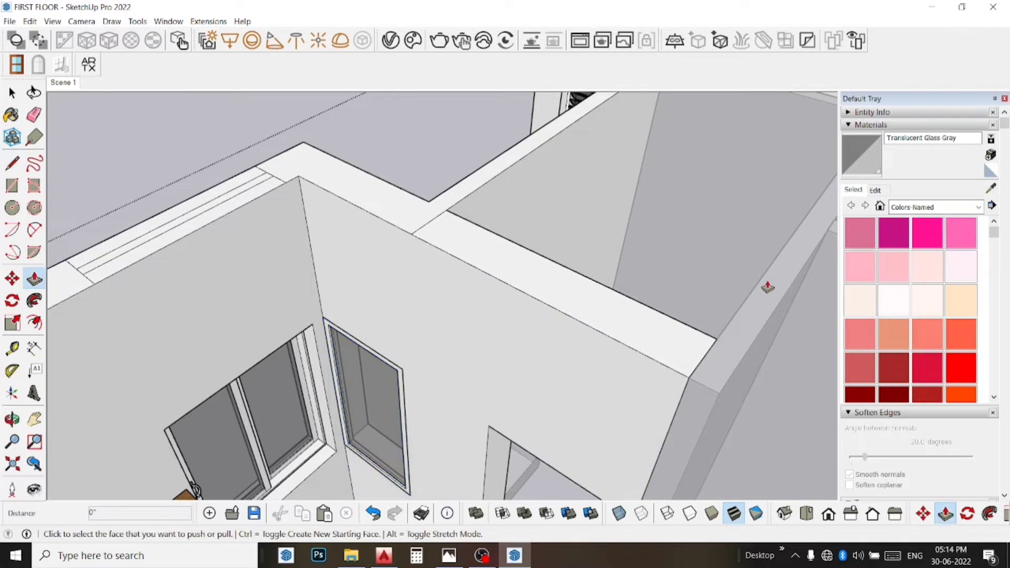
click(547, 287)
click(515, 444)
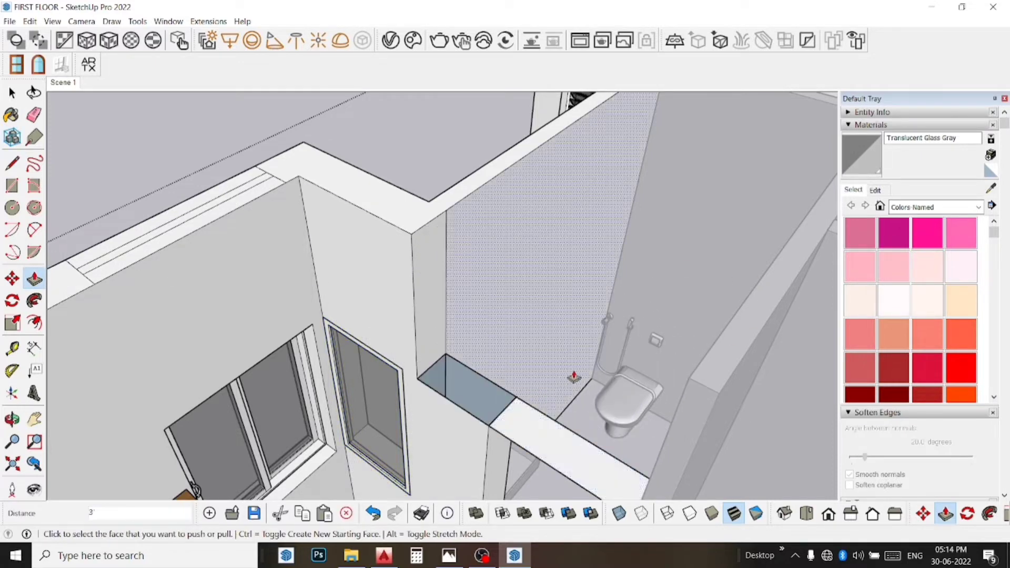
click(11, 93)
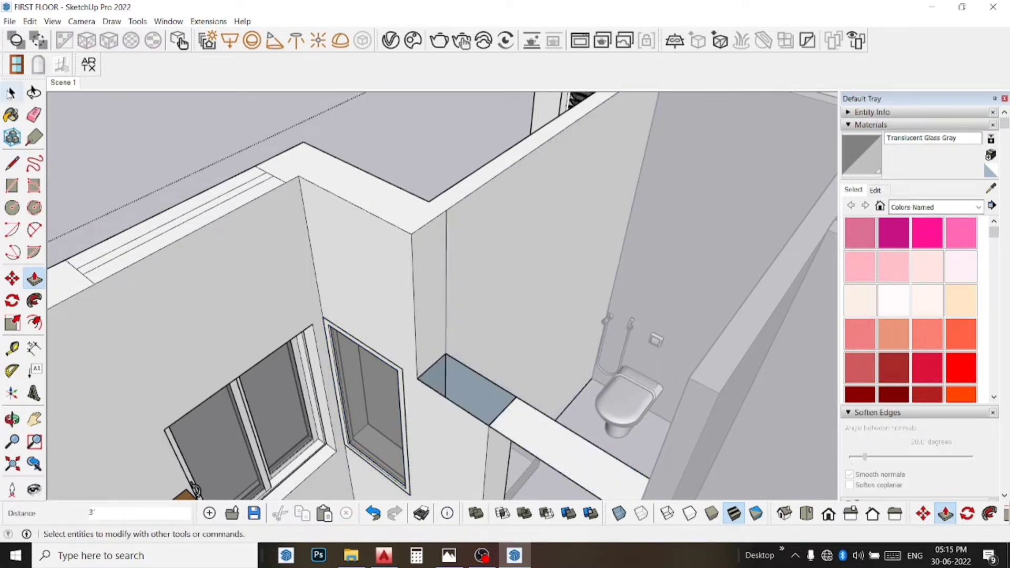
- Draw an edge across the pier's open top to close it into a face
click(34, 114)
mouse_move(384, 265)
middle_down()
mouse_move(405, 269)
mouse_move(473, 368)
middle_up()
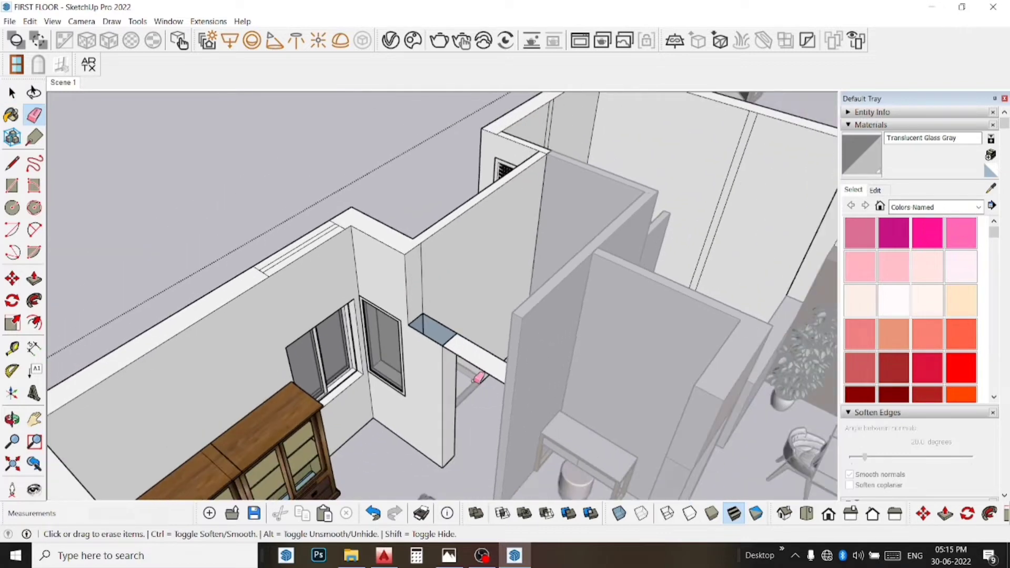
mouse_move(485, 350)
mouse_down()
mouse_move(495, 333)
mouse_move(466, 323)
mouse_up()
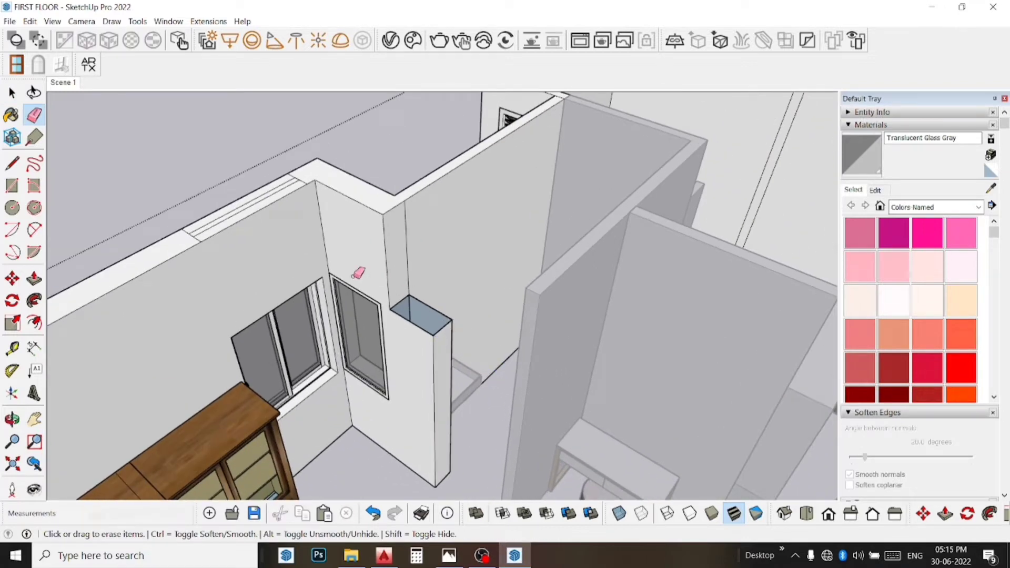
key(l)
click(452, 320)
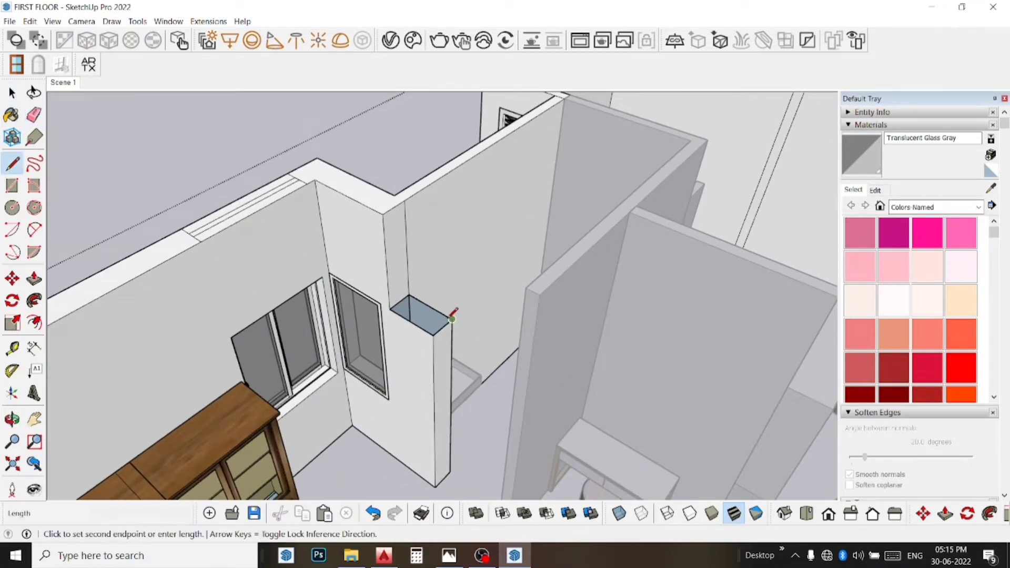
click(433, 336)
- Push the pier's top face down to a low ledge height
click(34, 279)
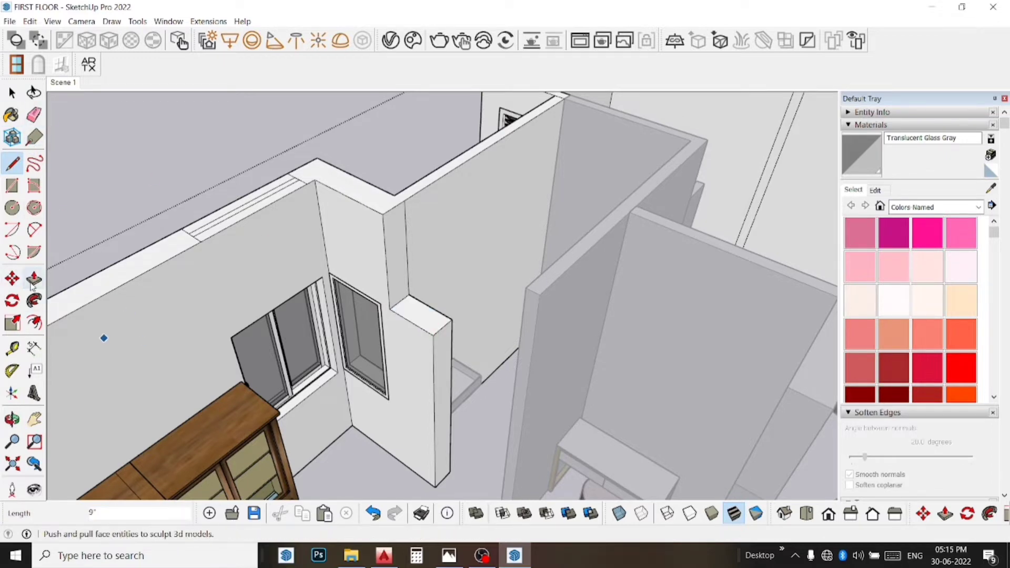
click(418, 314)
scroll(418, 314, down, 2)
scroll(418, 314, down, 2)
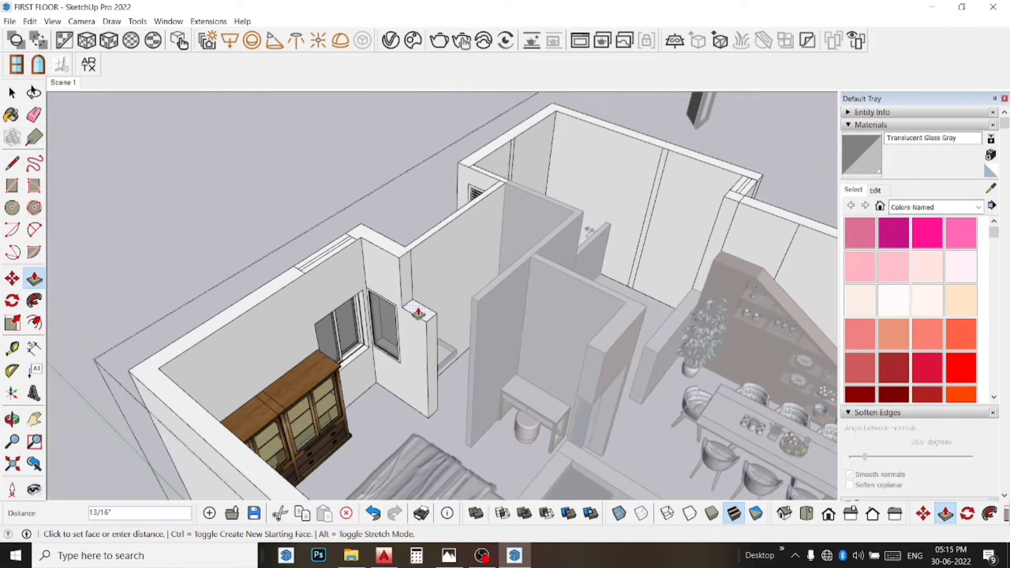
scroll(418, 316, down, 2)
click(553, 426)
text(3')
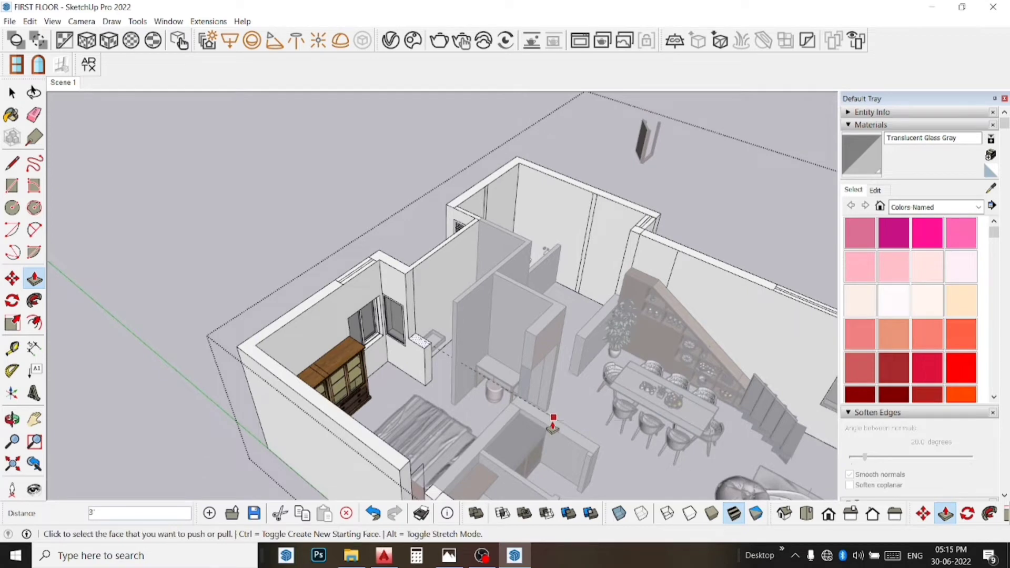
key(space)
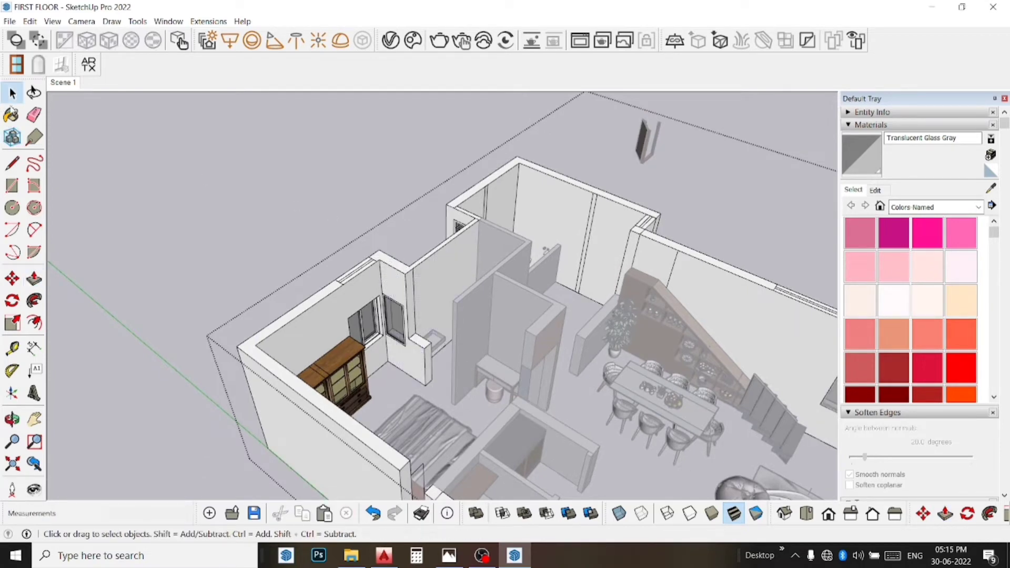
- Undo a stray erasure on the lowered pier
key(e)
scroll(412, 280, up, 2)
scroll(412, 280, up, 2)
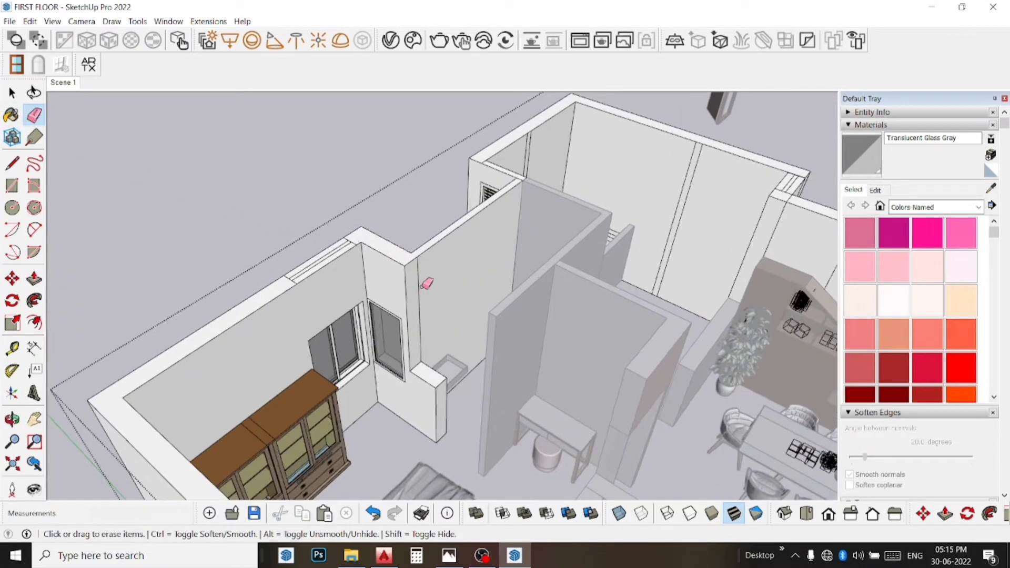
key(ctrl+z)
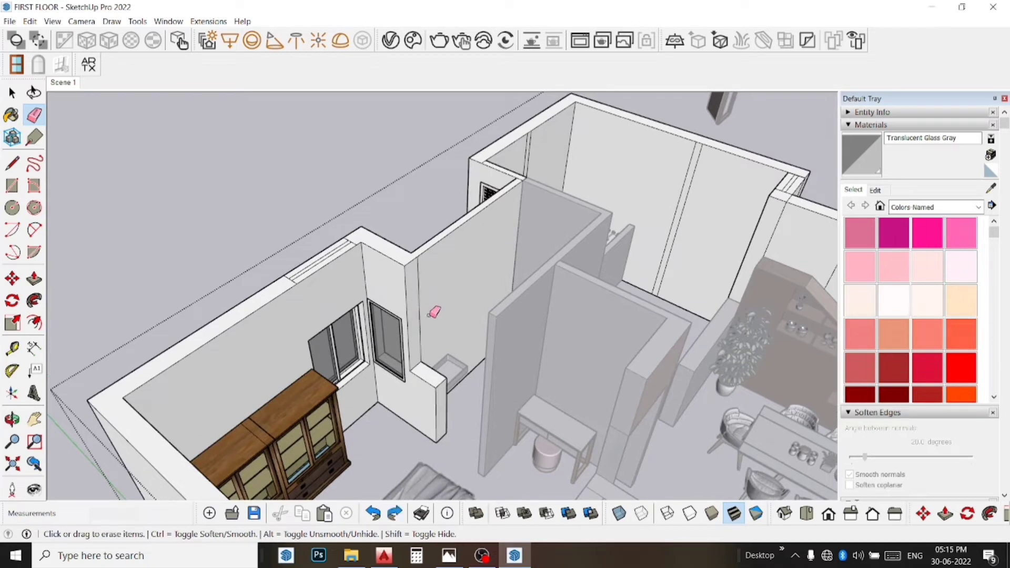
key(space)
scroll(378, 204, down, 2)
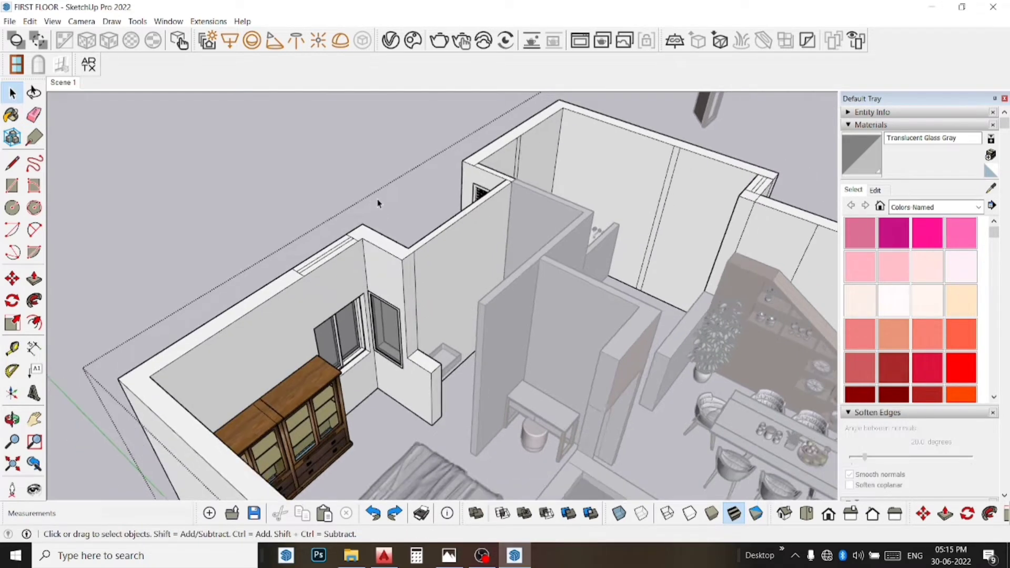
scroll(379, 200, down, 2)
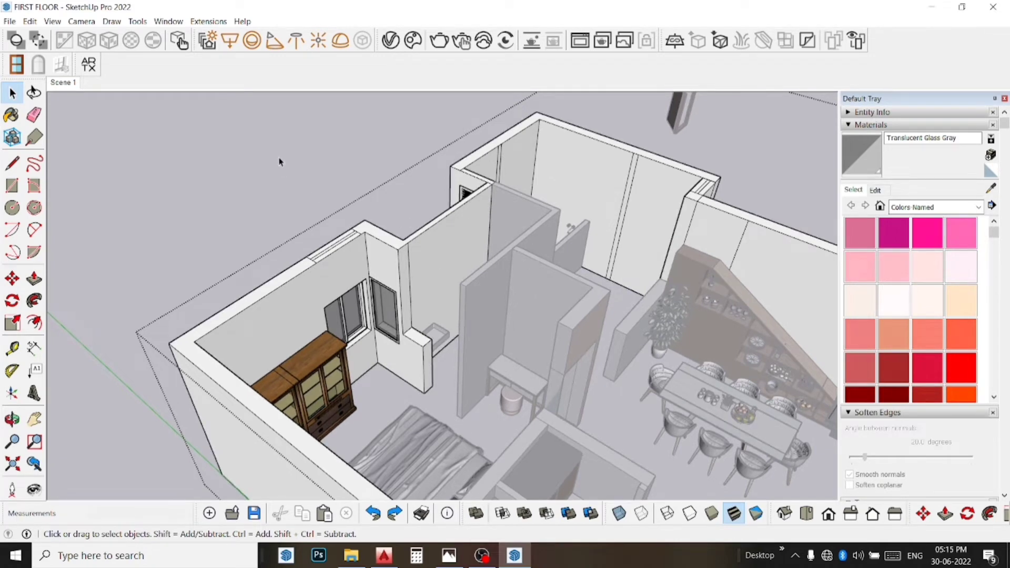
- Push the top of the partition wall in front of the toilet down to a lower height
key(alt+h)
double_click(525, 292)
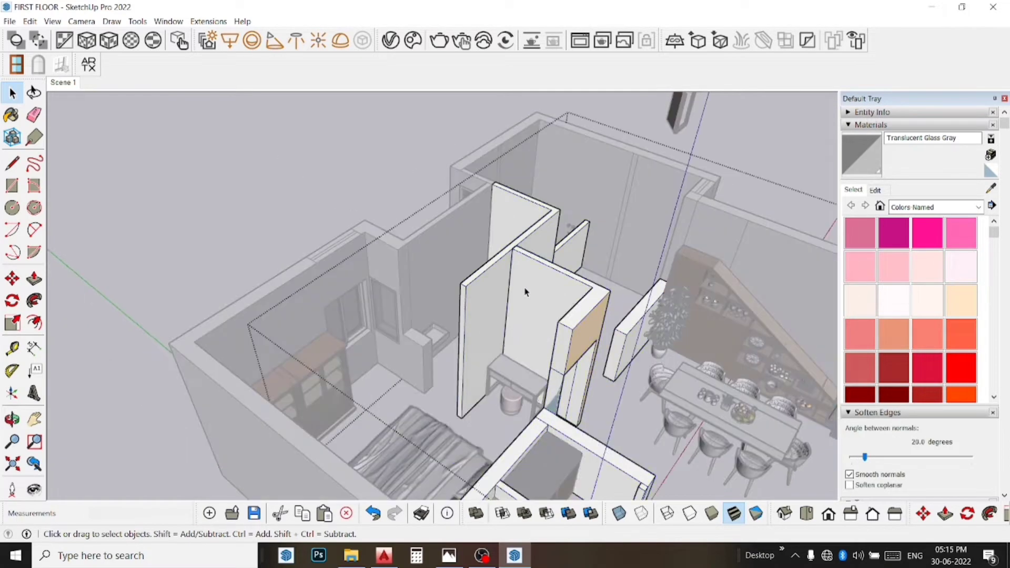
click(525, 292)
click(242, 182)
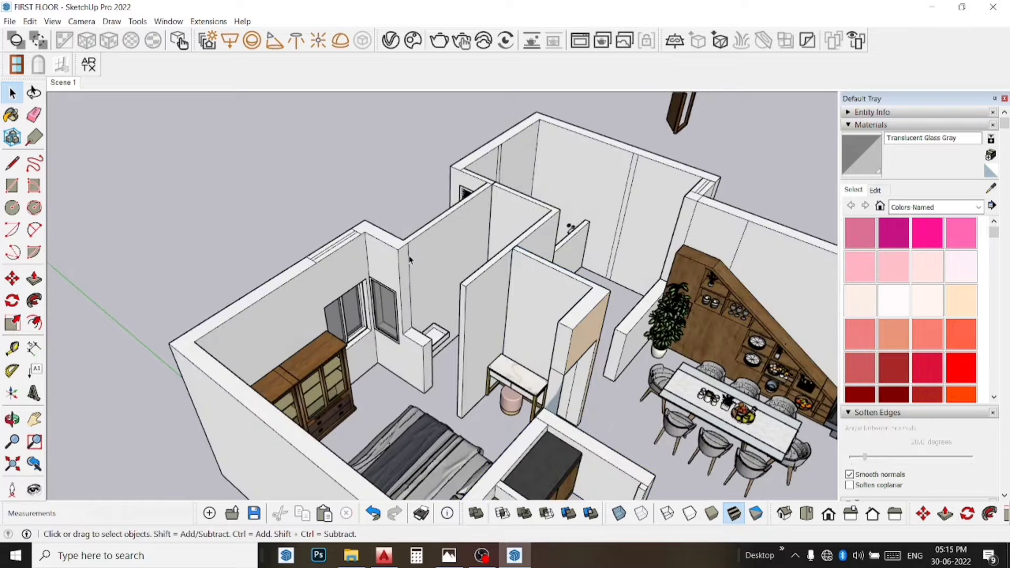
double_click(537, 296)
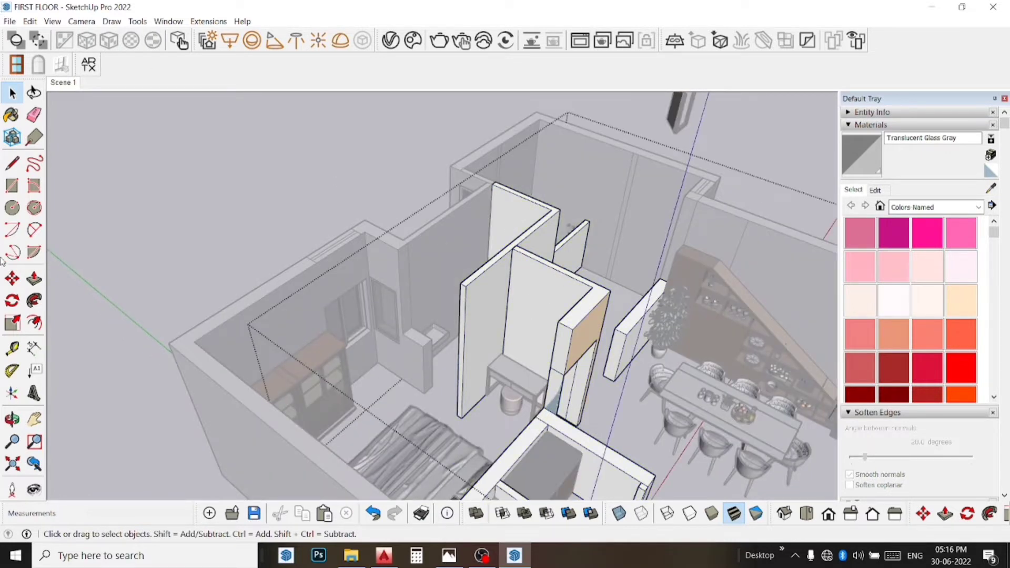
click(491, 269)
double_click(490, 268)
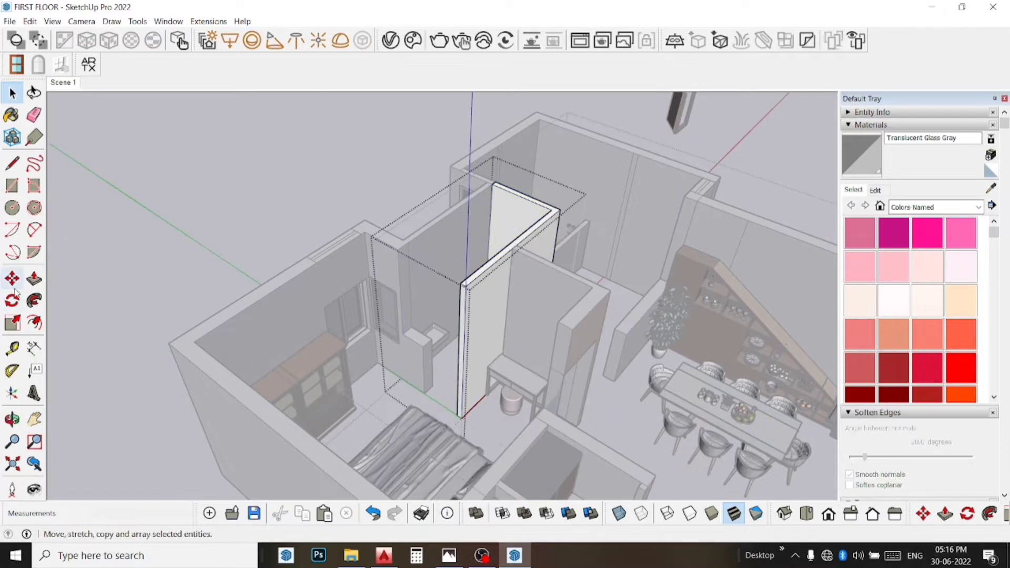
click(34, 279)
click(475, 286)
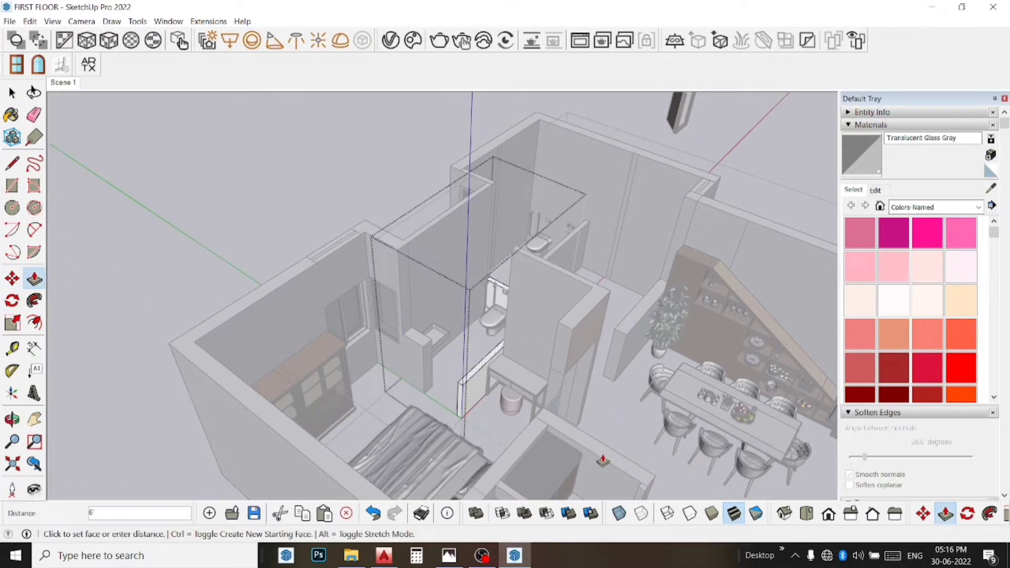
click(591, 396)
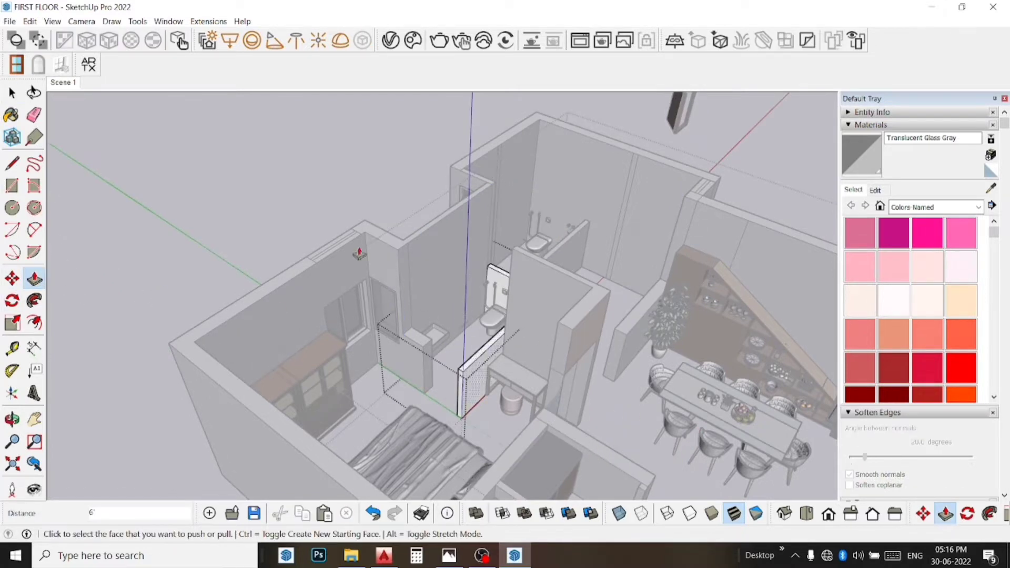
click(13, 92)
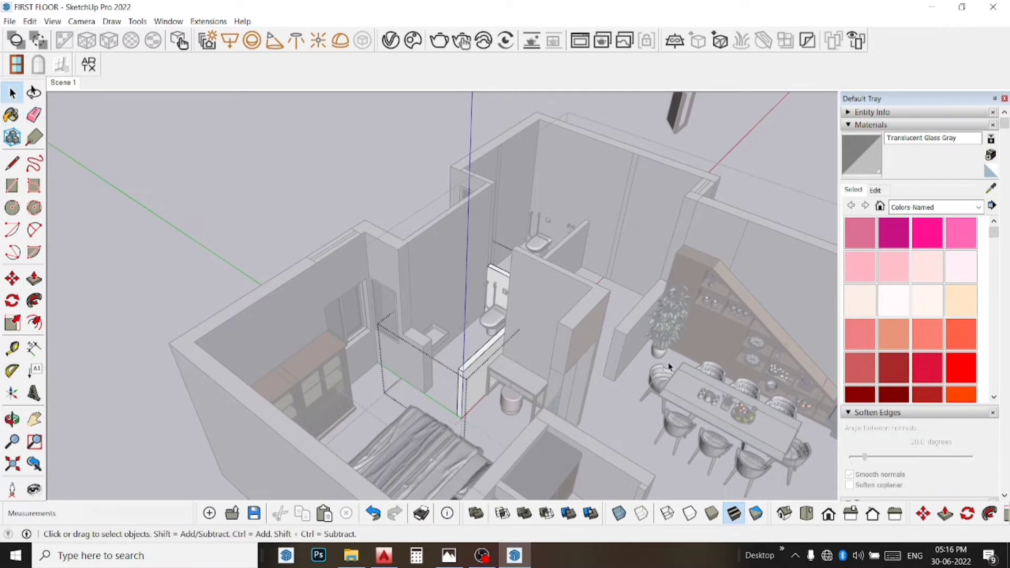
- Erase the end edge of the neighbouring partition by the bathroom sink
double_click(578, 313)
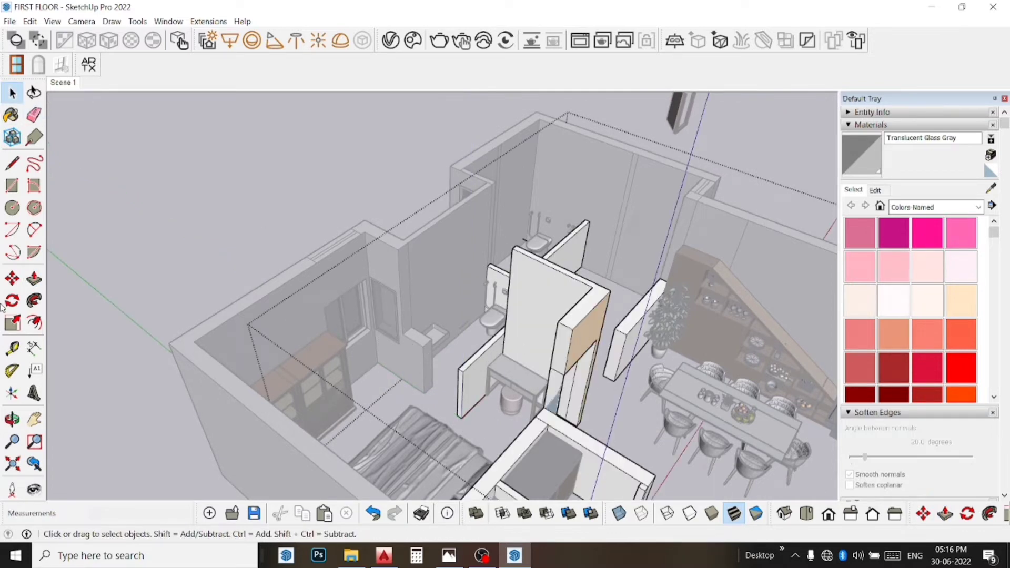
click(33, 115)
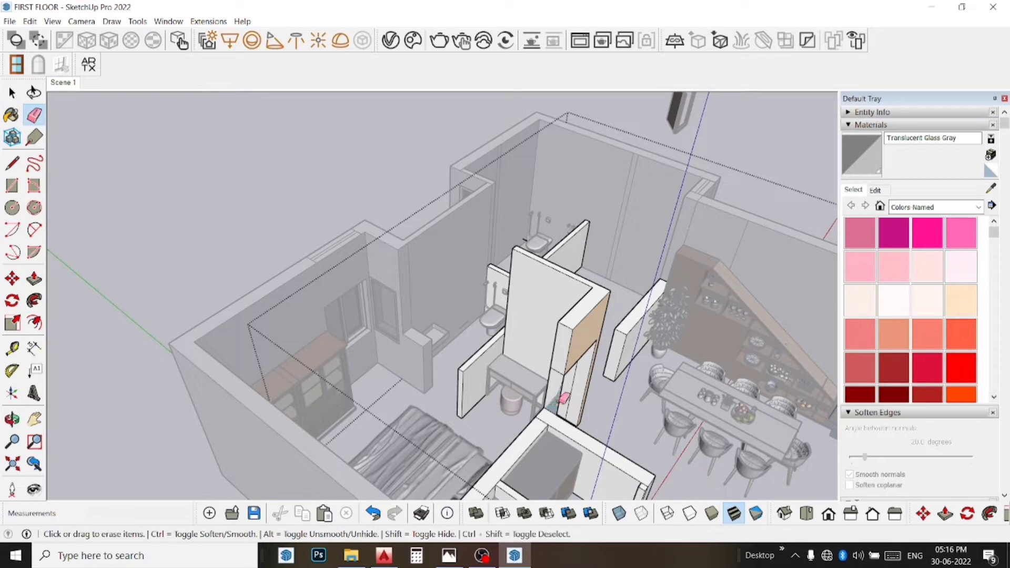
click(560, 402)
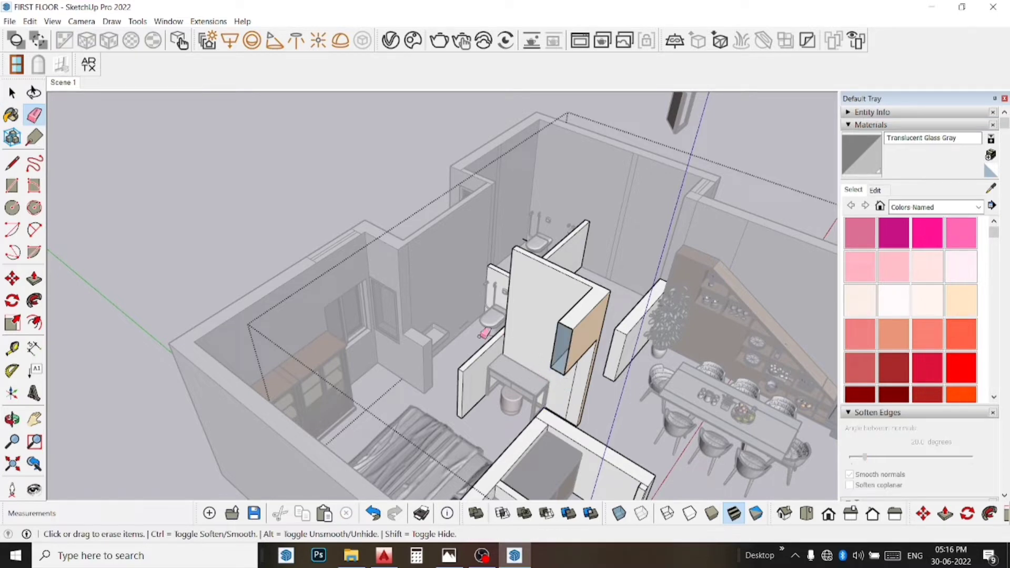
click(12, 163)
- Draw a line 9 long on the partition's end and extrude the end face
click(551, 367)
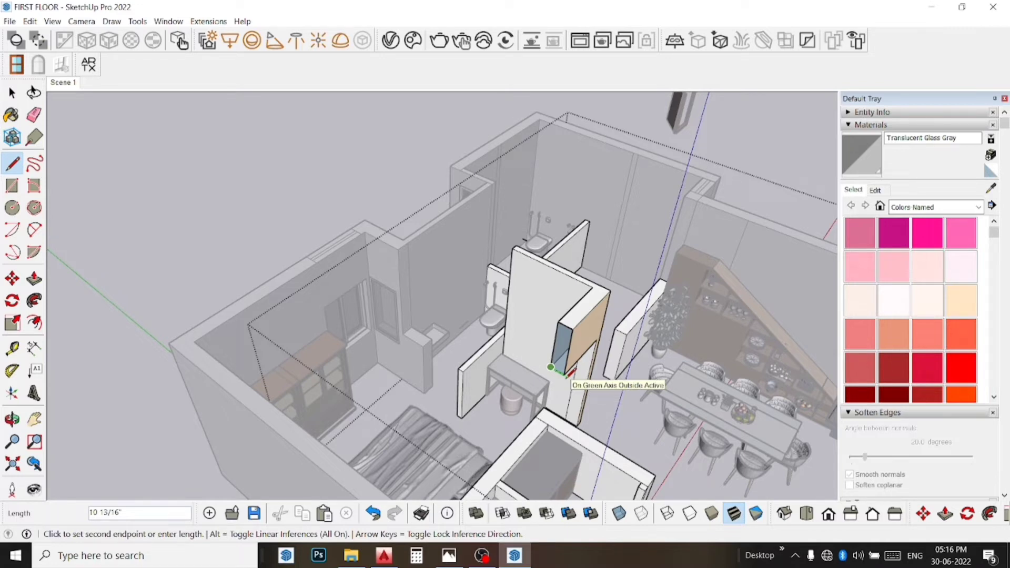
text(9)
key(Return)
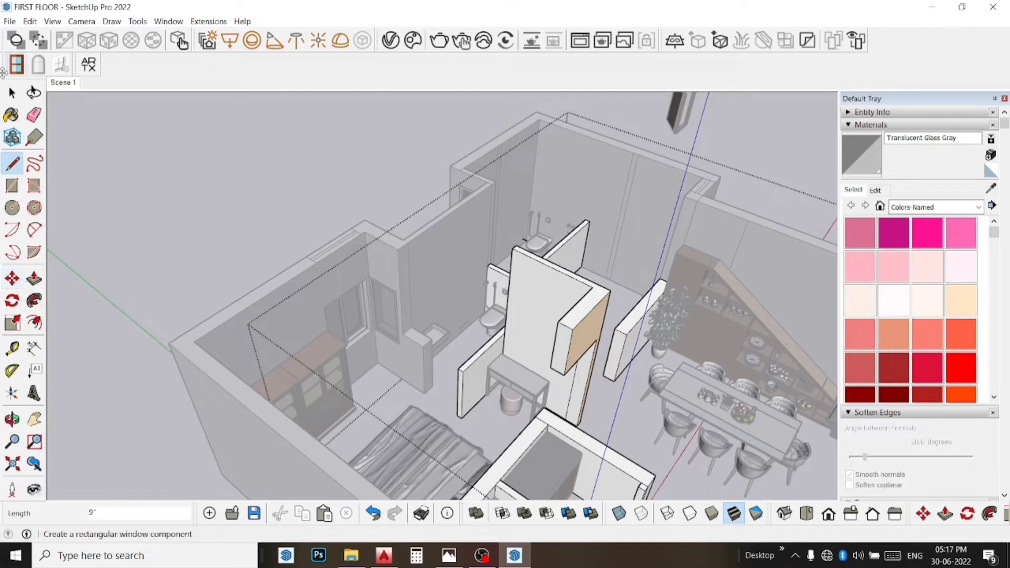
click(34, 279)
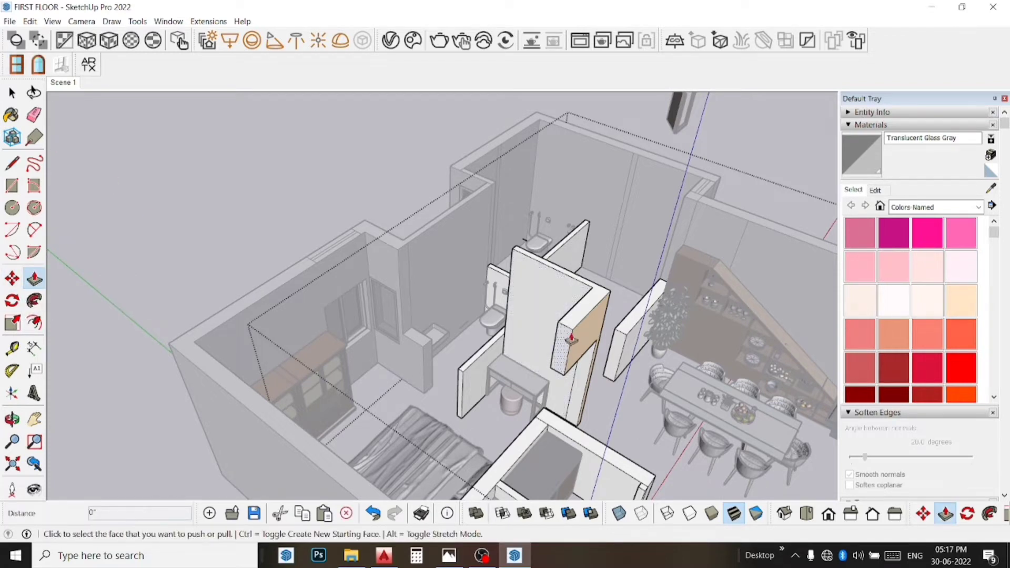
click(571, 341)
click(537, 421)
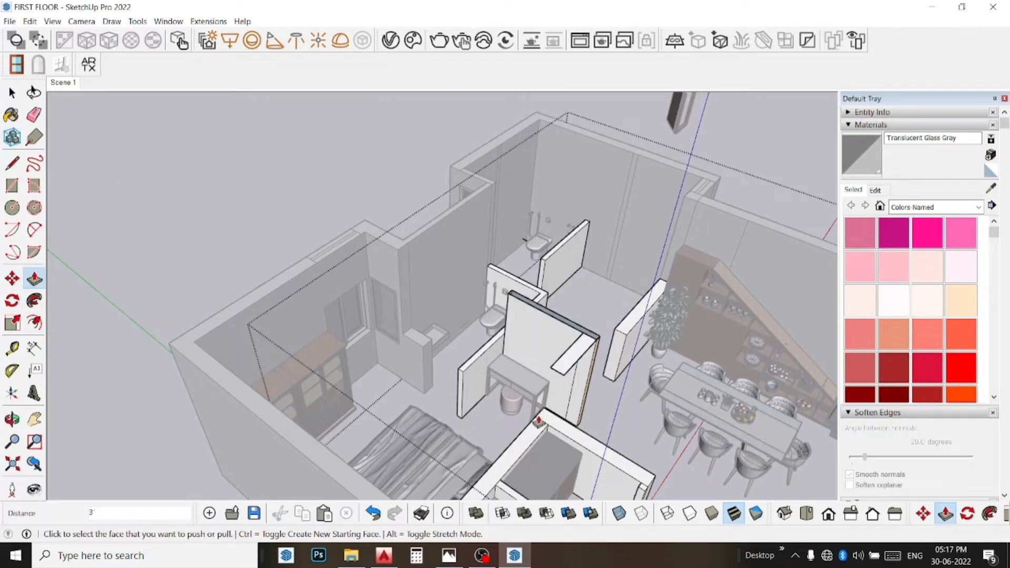
- Erase the slanted strip and vertical edge on the partition top
scroll(564, 343, up, 3)
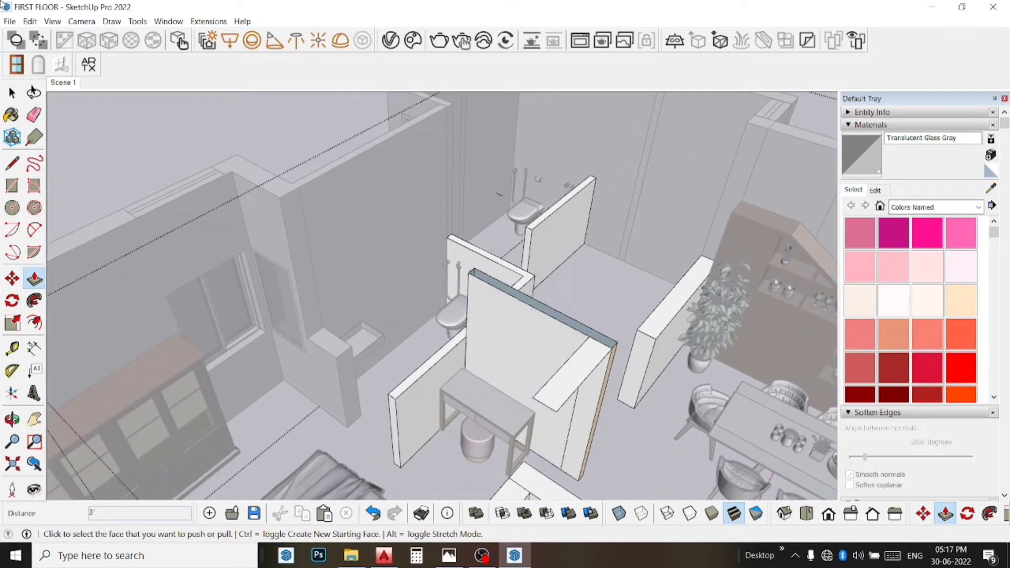
click(34, 115)
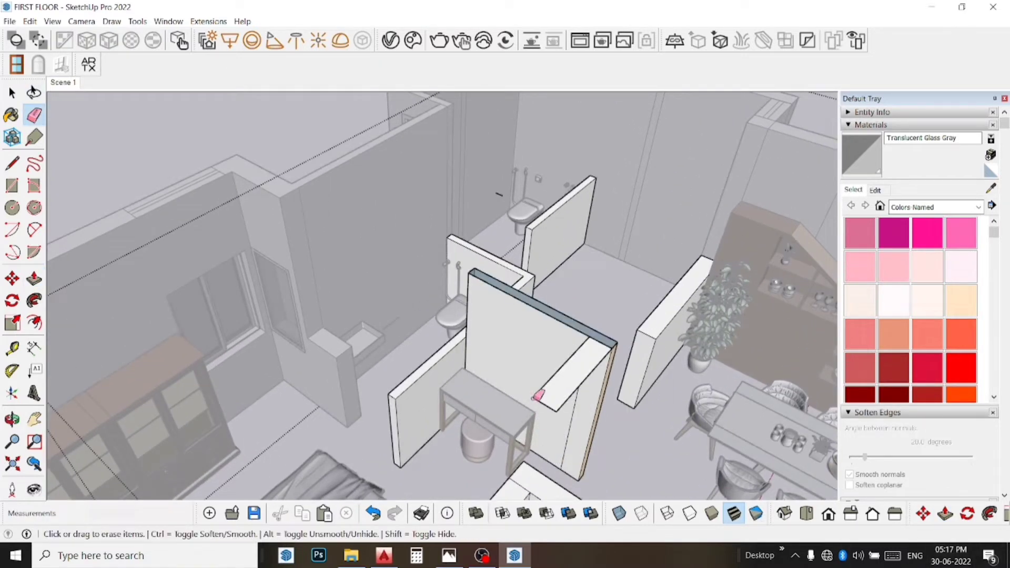
click(550, 400)
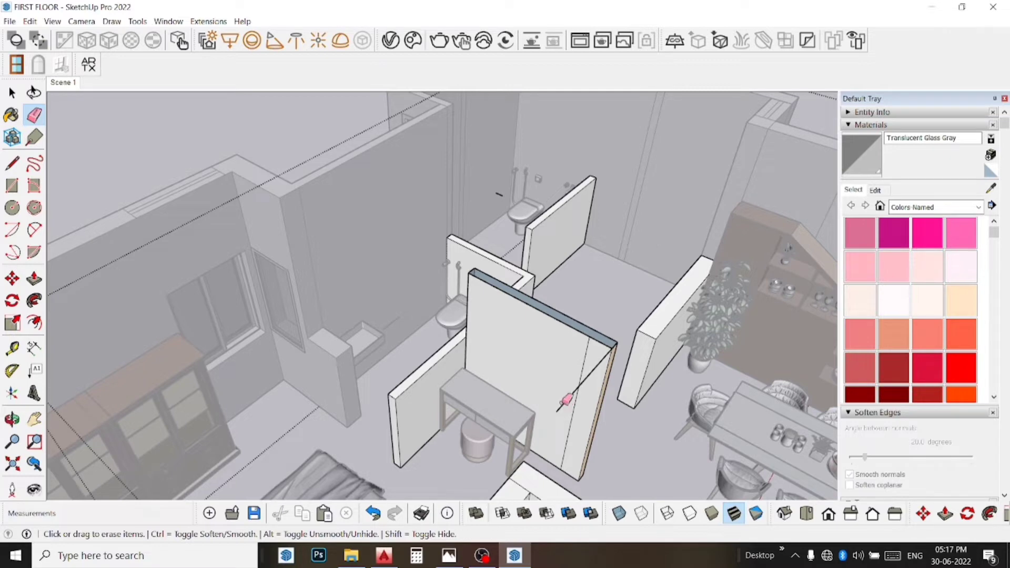
drag(570, 403, 581, 388)
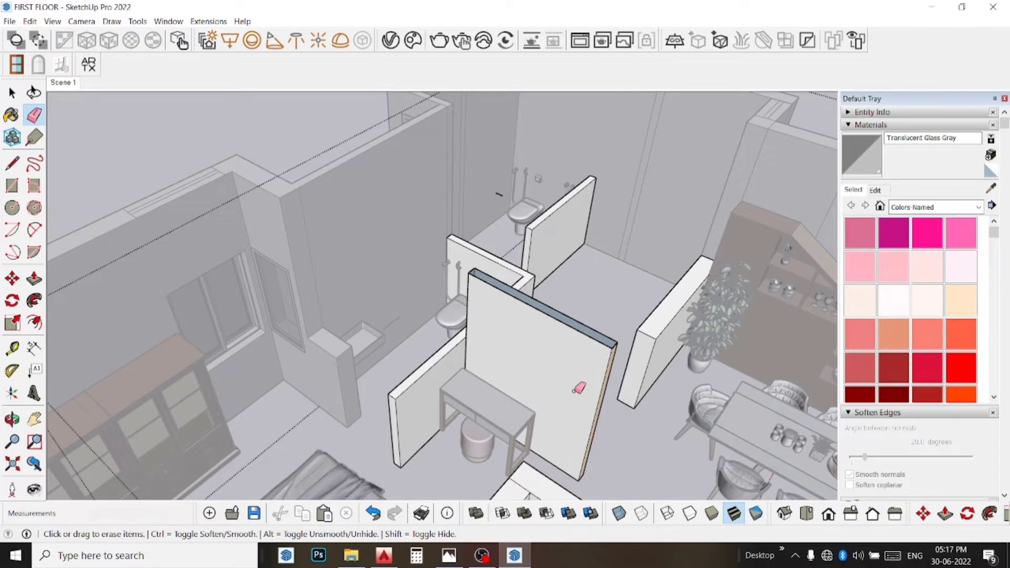
scroll(577, 385, down, 3)
scroll(582, 372, up, 3)
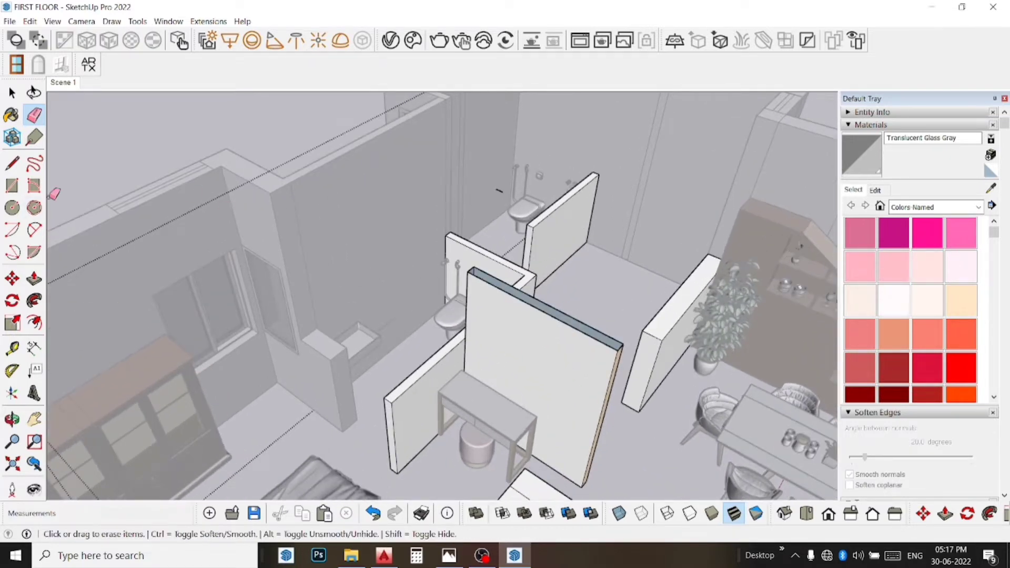
- Close the partition's top face with a short edge and push it down 3 feet
click(12, 163)
scroll(661, 364, up, 1)
scroll(661, 367, up, 3)
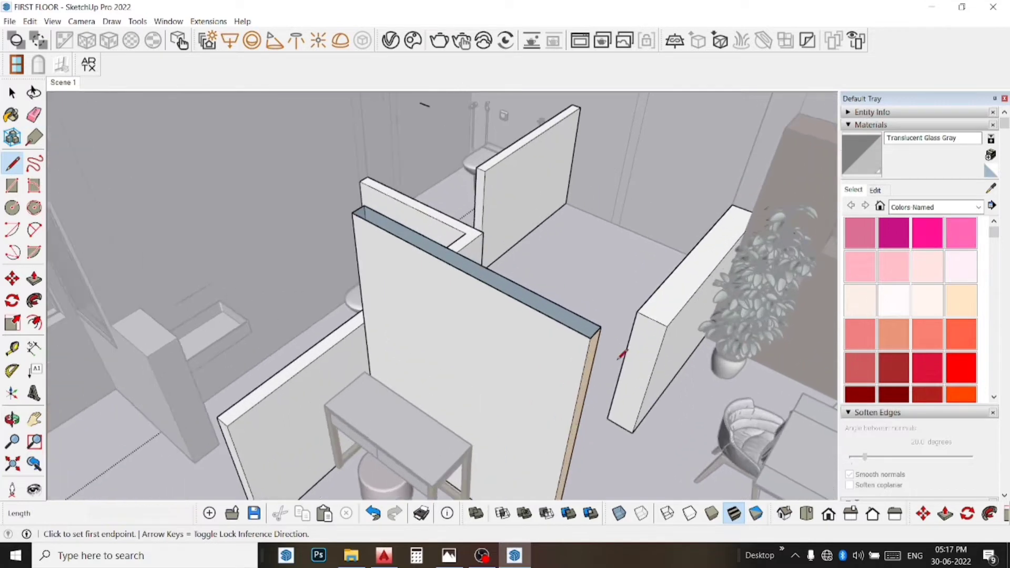
click(582, 331)
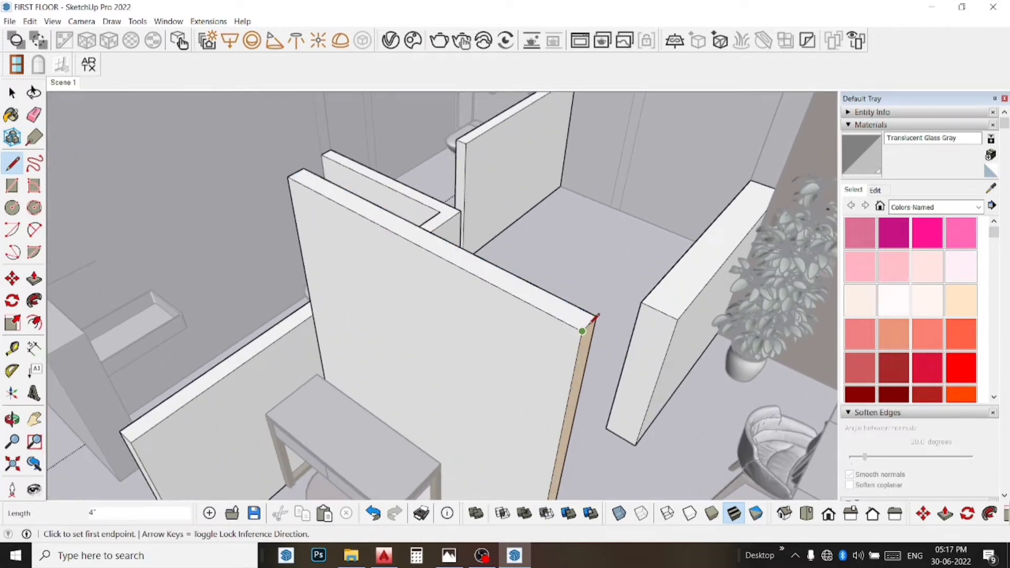
click(33, 279)
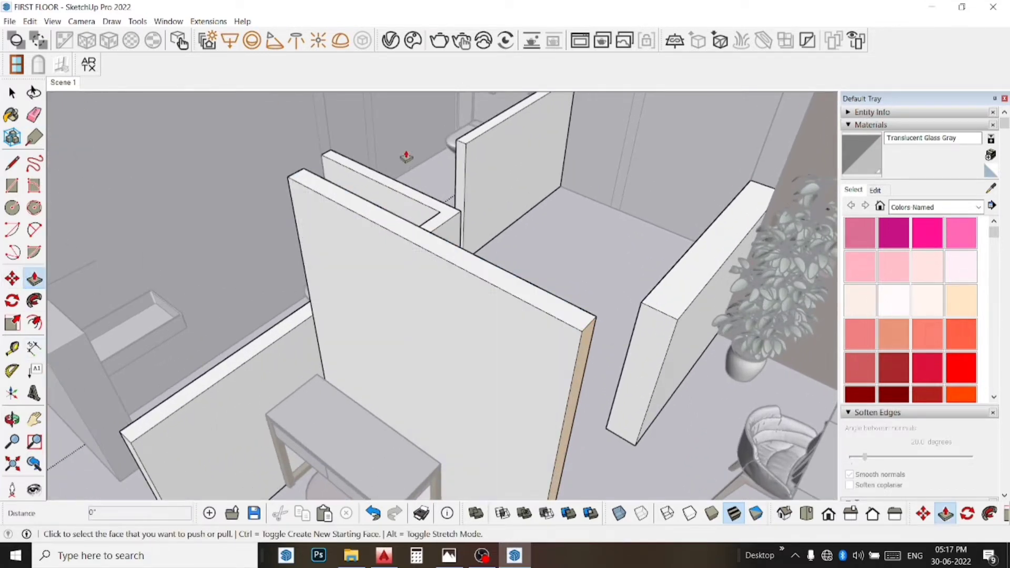
click(304, 192)
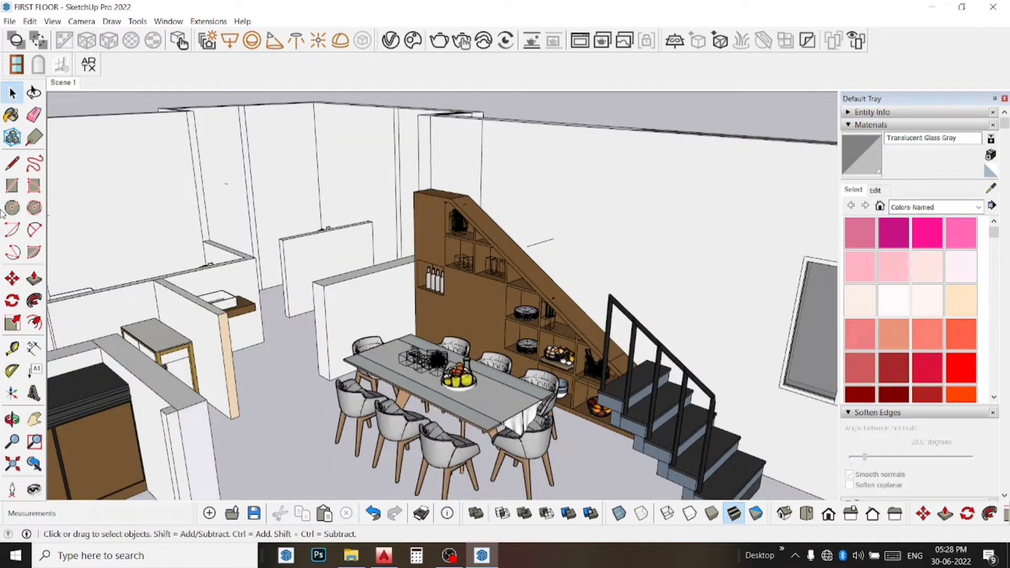
- Try erasing the stray edge above the shelving, undoing the accidental bathroom-wall erase
click(34, 114)
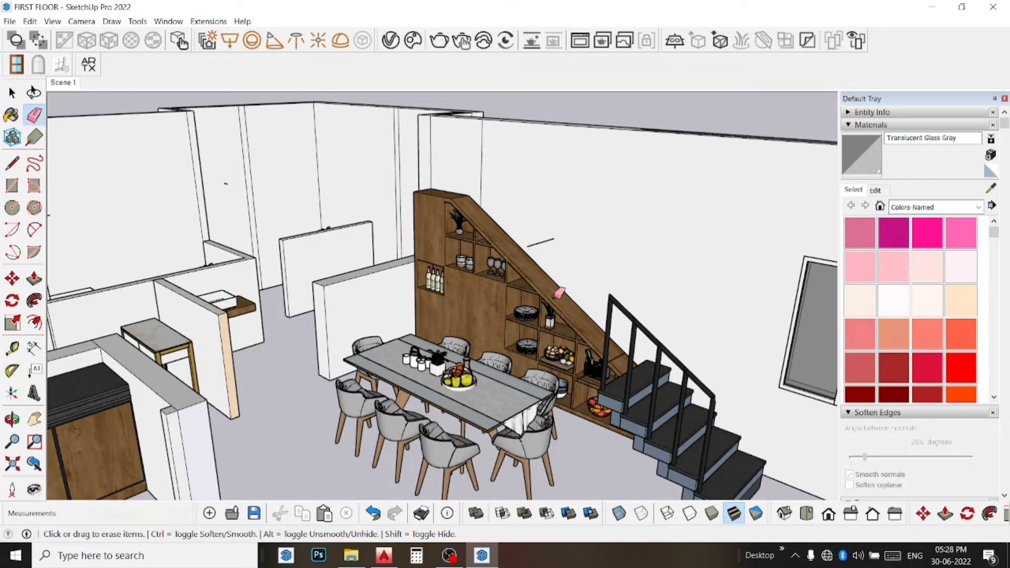
click(538, 244)
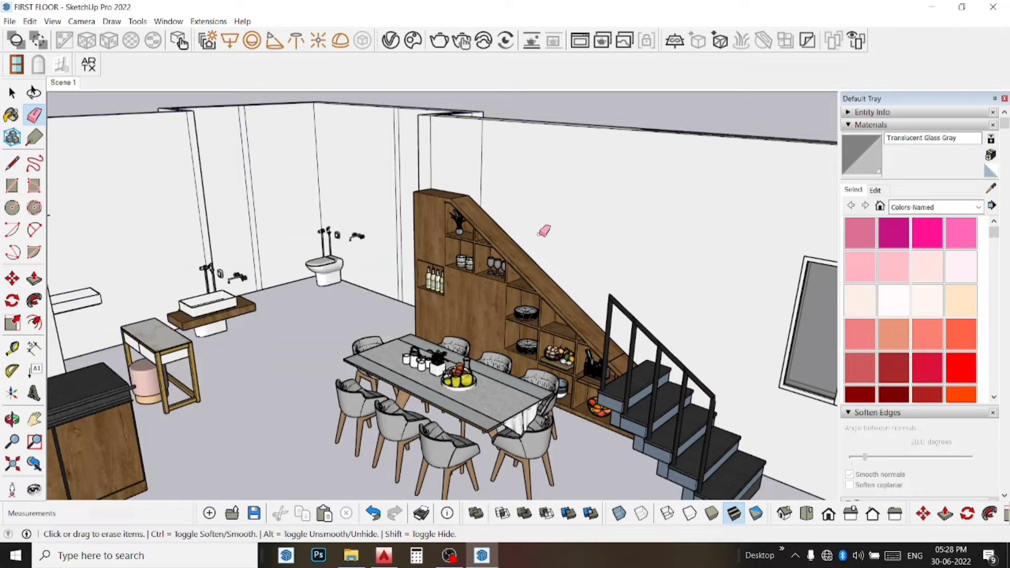
key(ctrl+z)
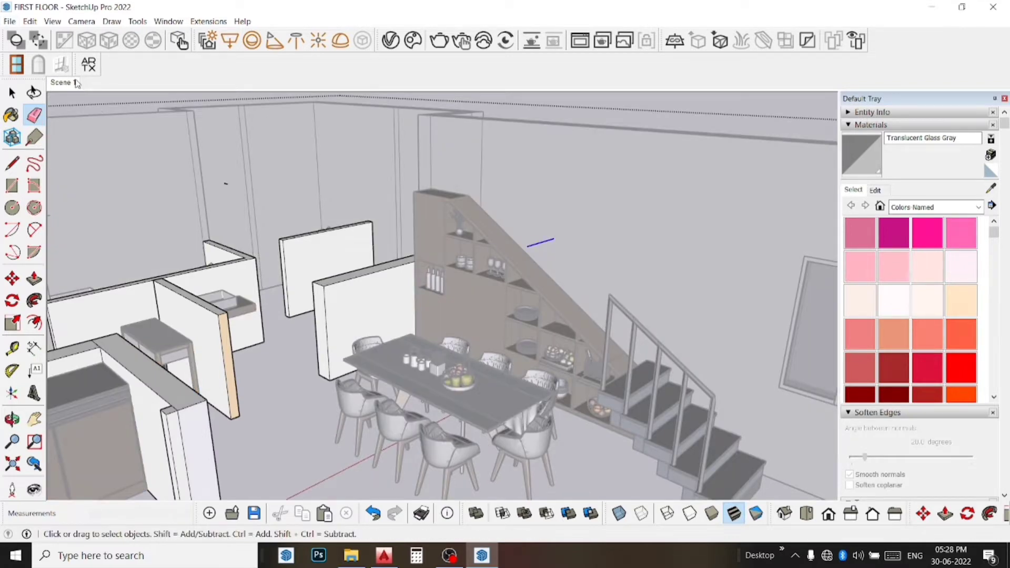
key(space)
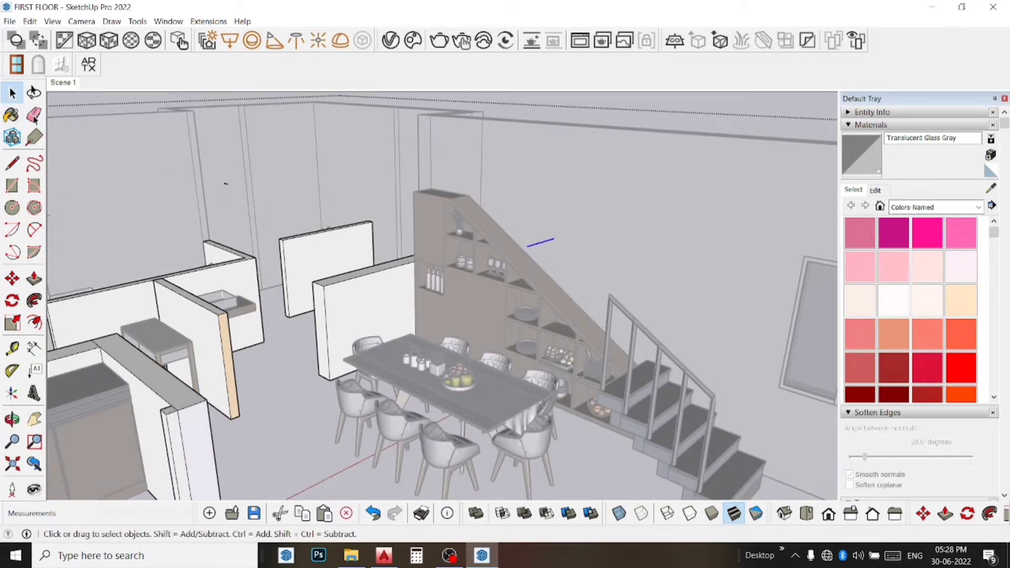
key(e)
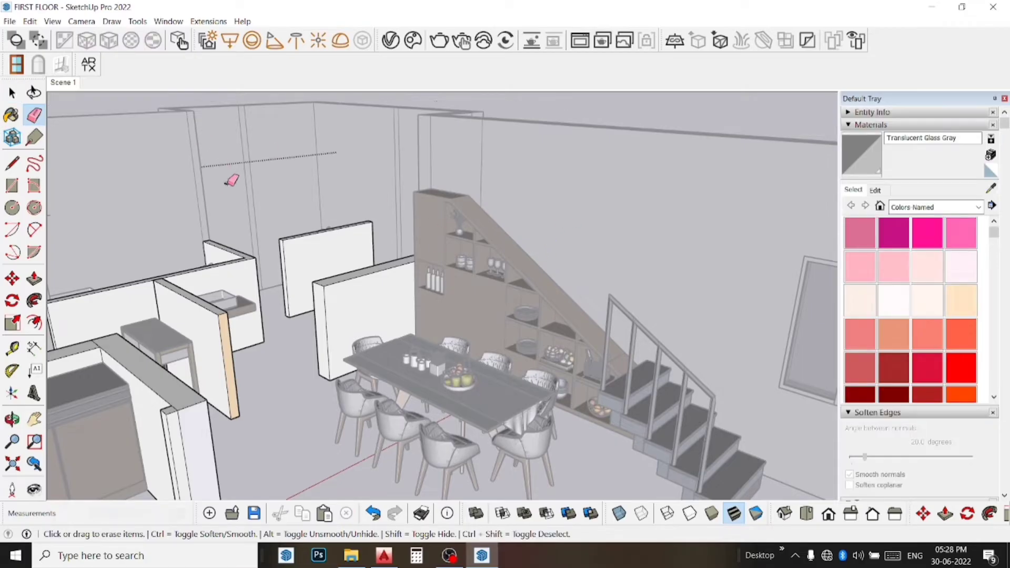
click(63, 82)
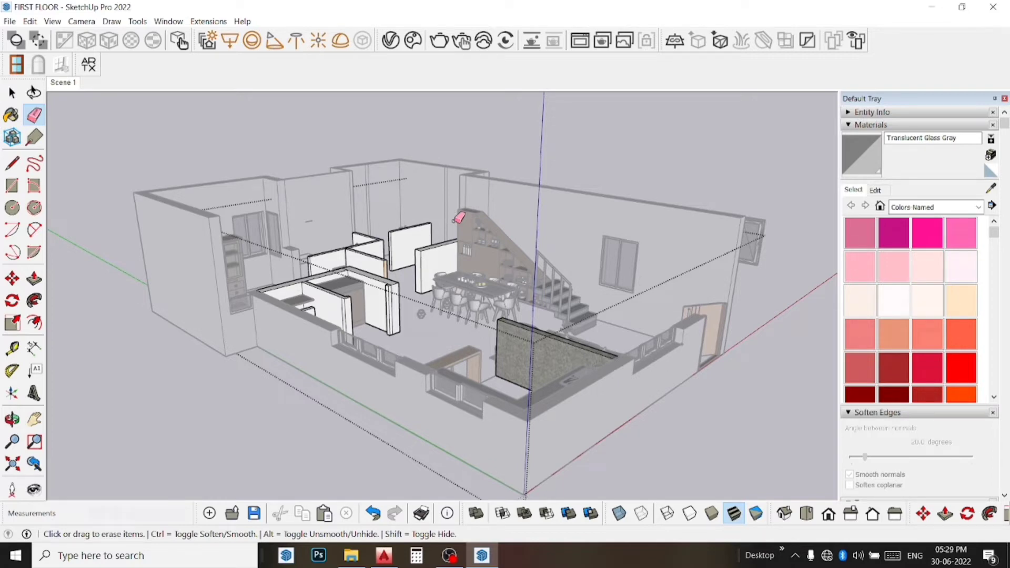
key(space)
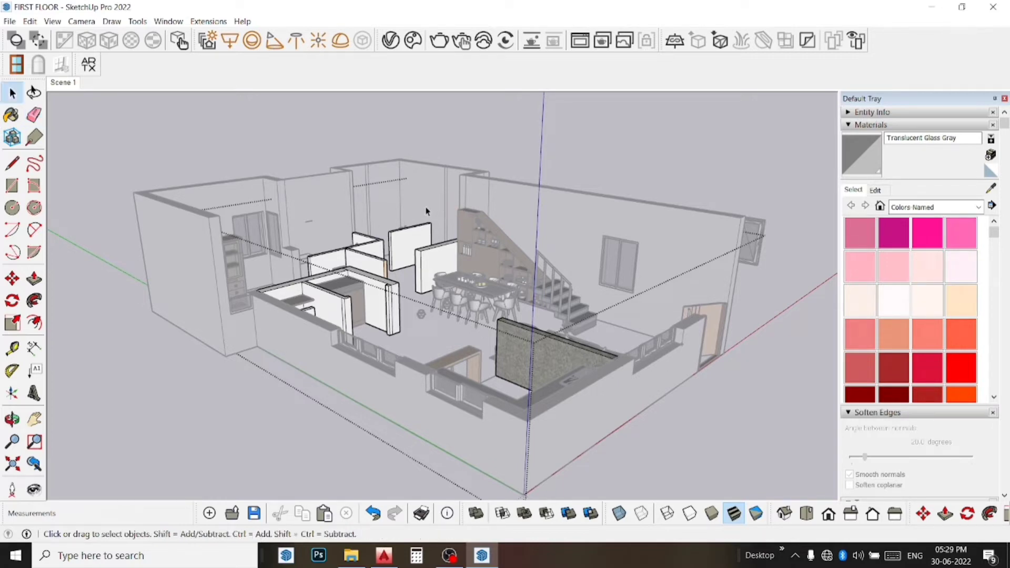
click(296, 162)
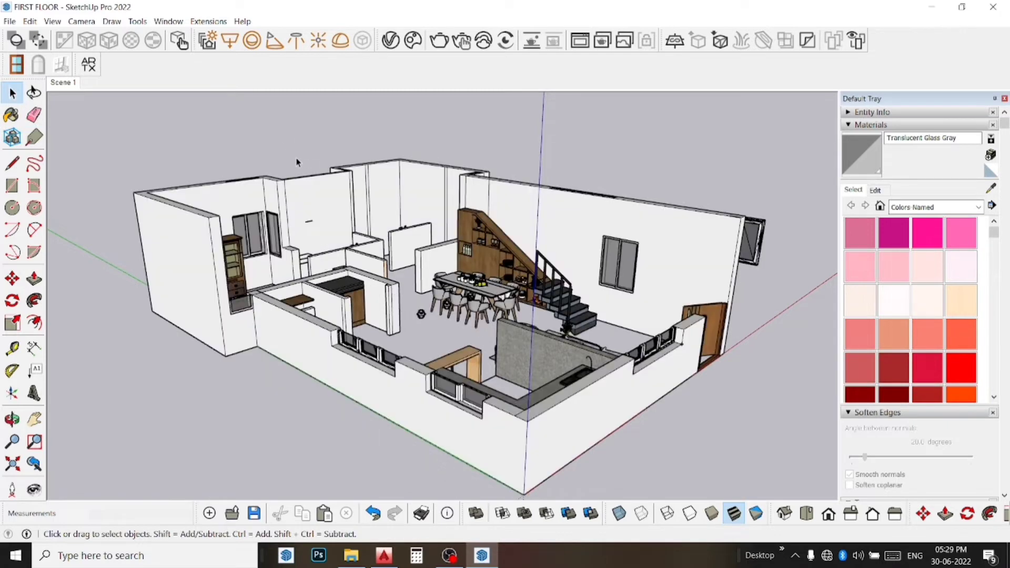
- Inside the house group, erase the four stray vertical wall edges and return to Scene 1
double_click(328, 189)
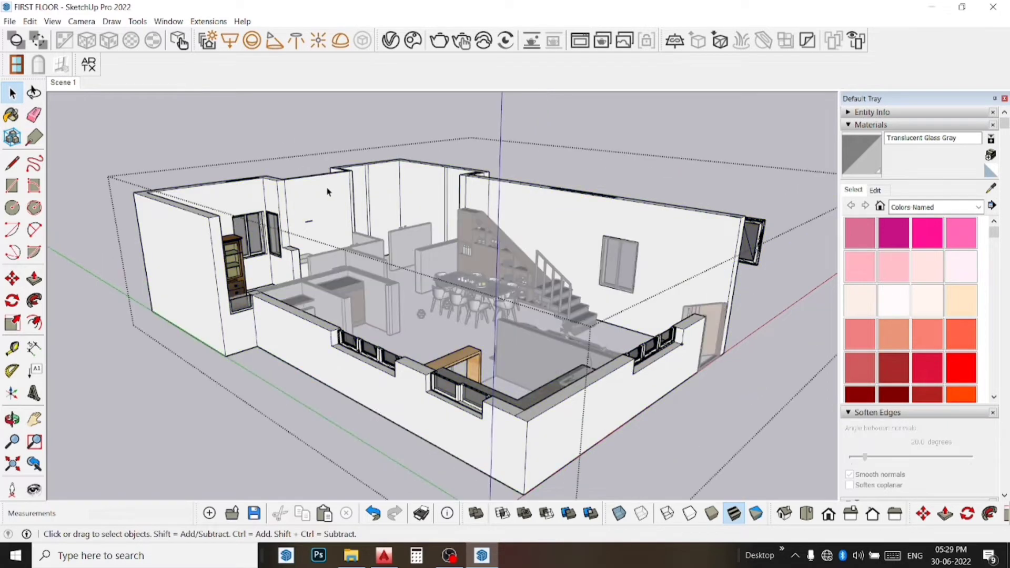
click(12, 163)
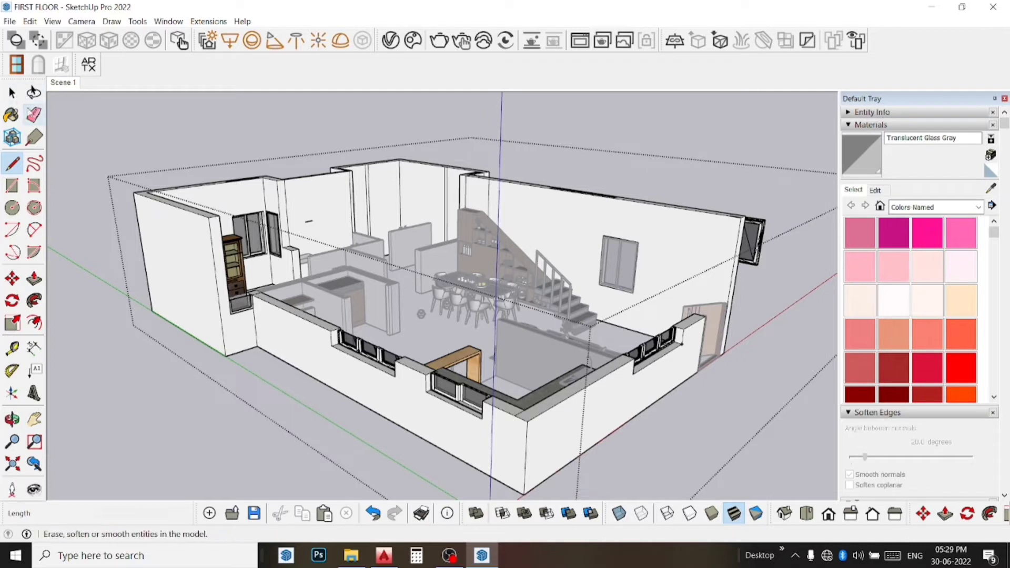
click(34, 114)
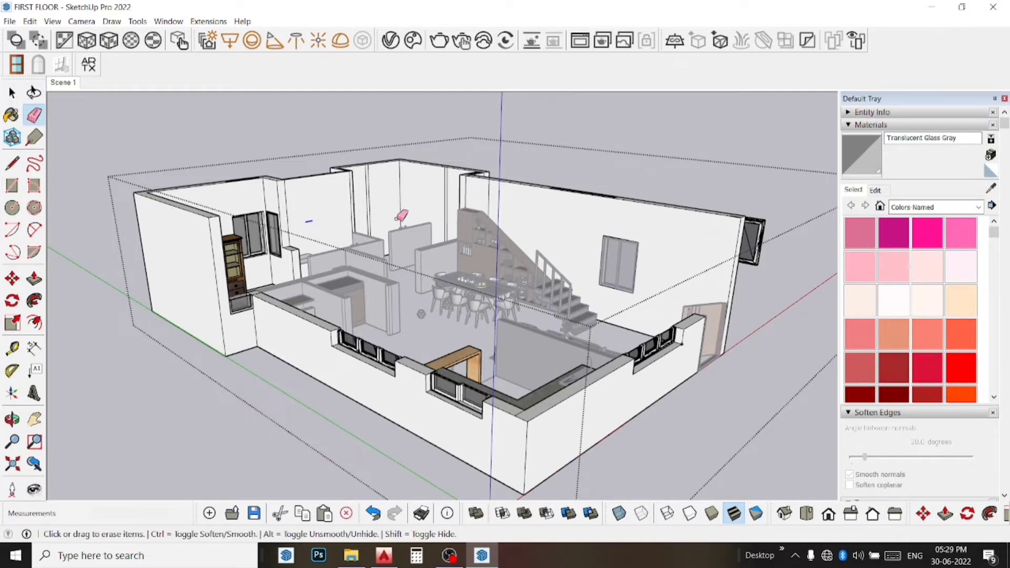
scroll(366, 206, up, 2)
scroll(366, 206, up, 3)
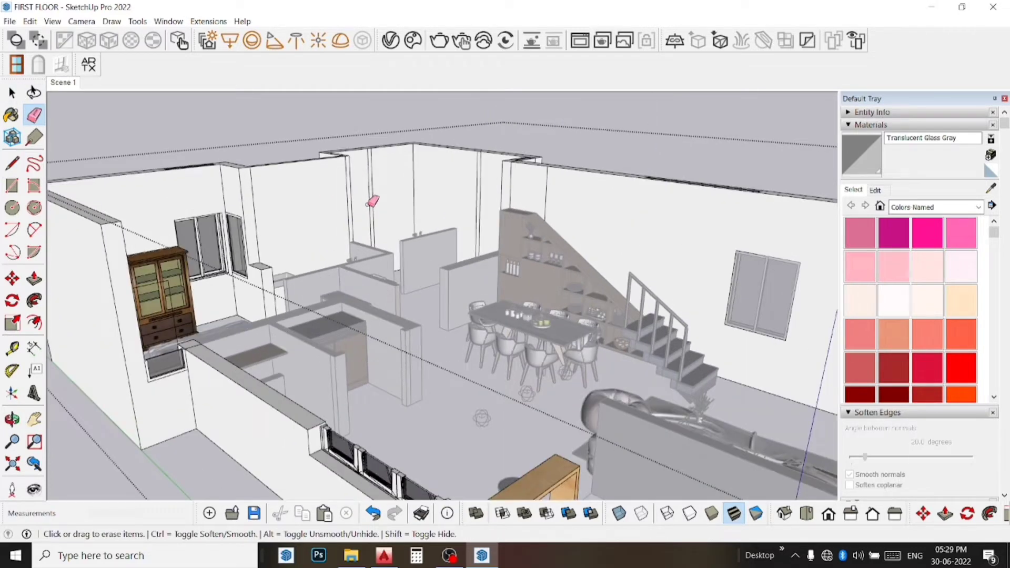
click(380, 205)
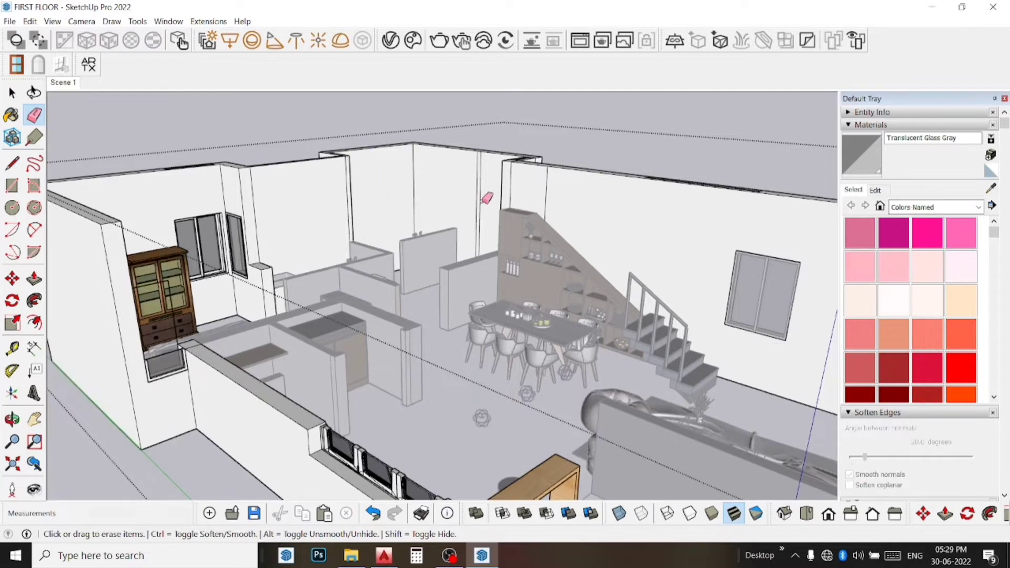
click(477, 200)
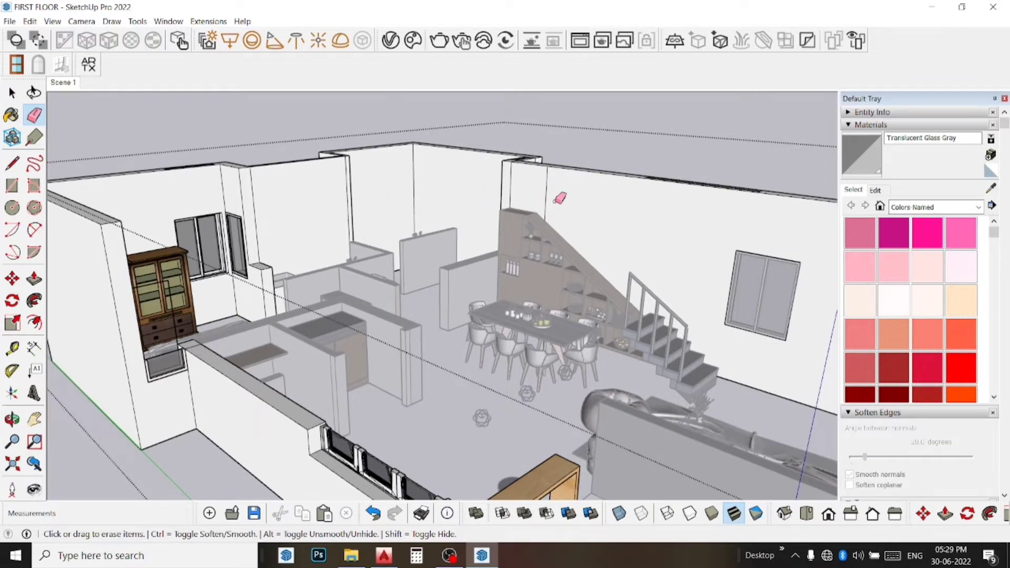
click(547, 198)
click(508, 189)
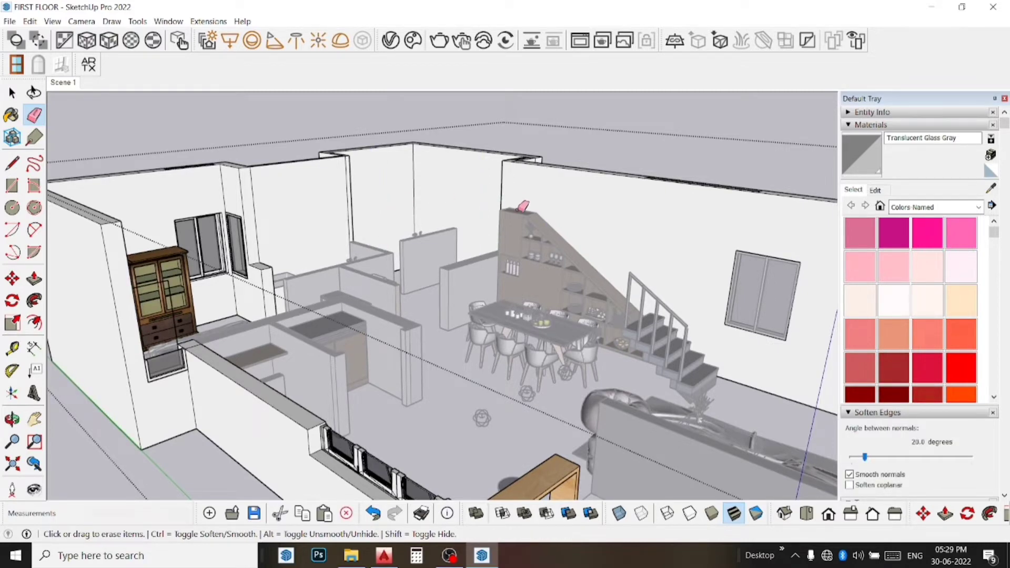
key(space)
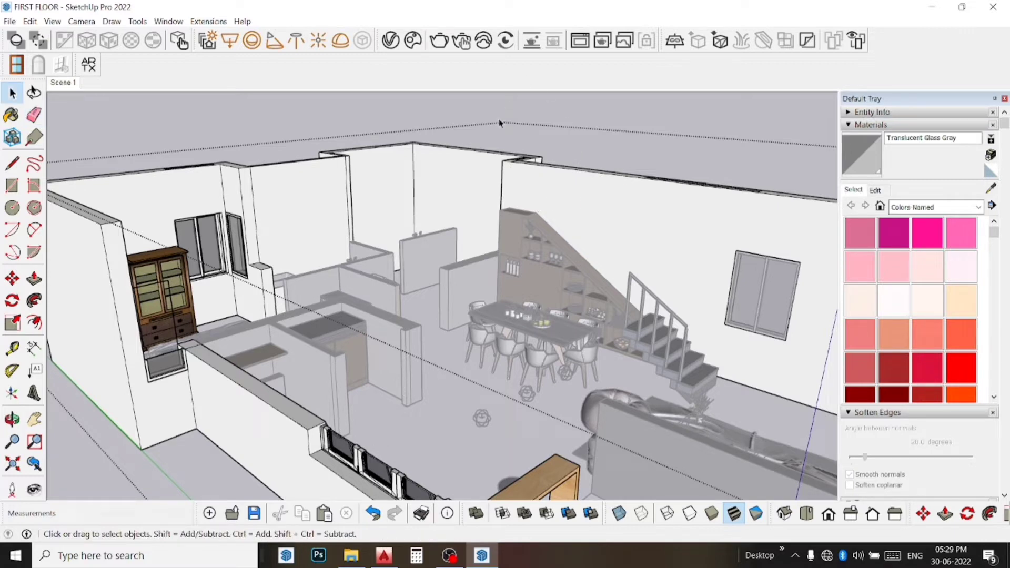
click(63, 83)
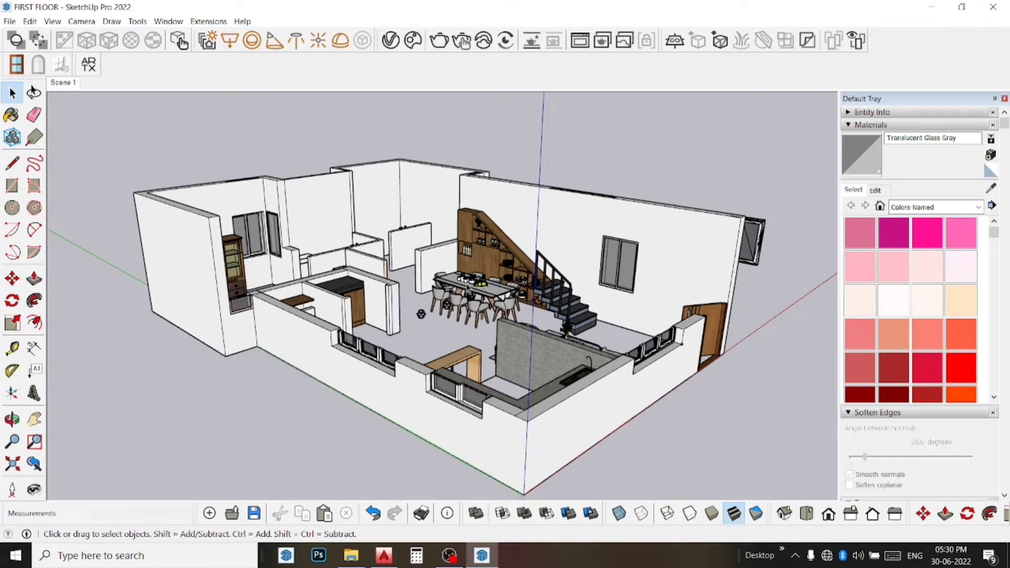
- Open the staircase and its inner group, zooming close to the foot of the stairs
scroll(510, 270, up, 3)
scroll(526, 263, up, 2)
scroll(574, 252, up, 2)
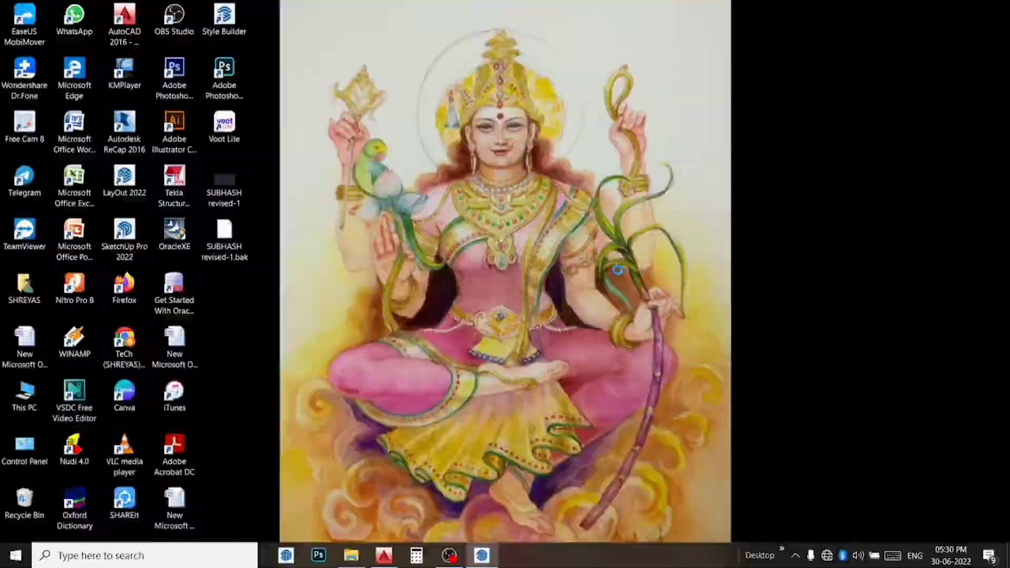
click(620, 275)
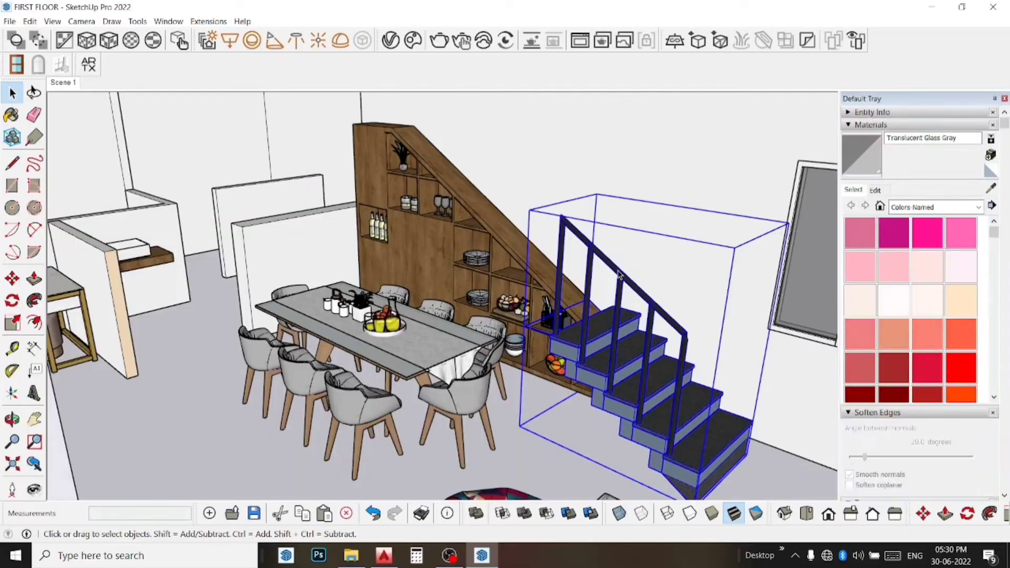
double_click(619, 274)
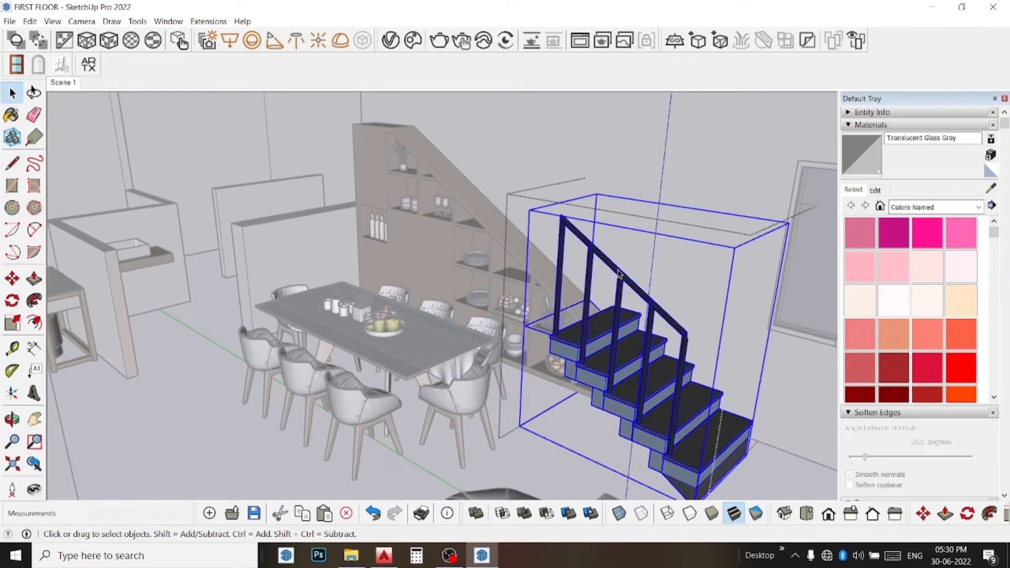
double_click(619, 274)
middle_drag(605, 277, 718, 316)
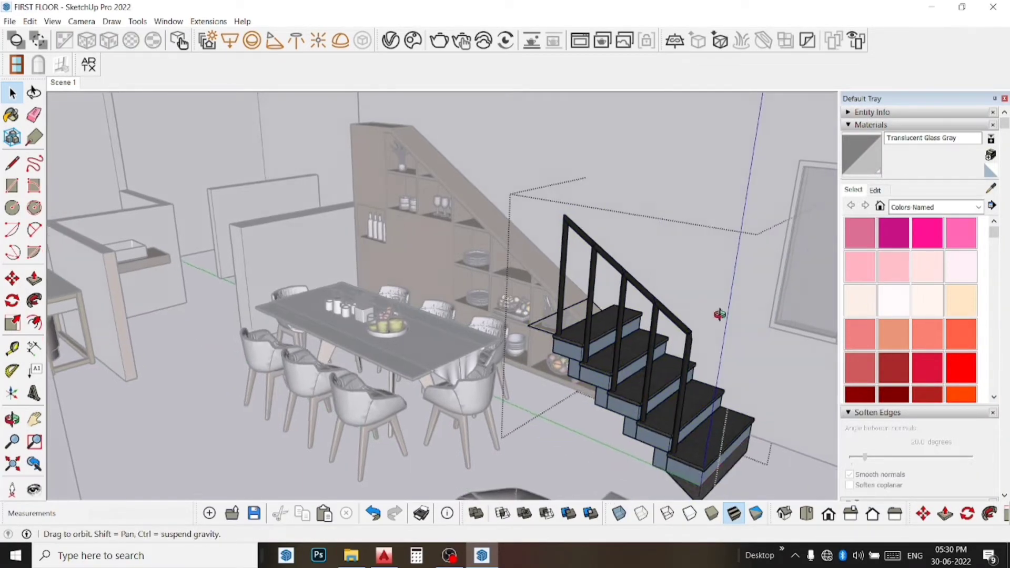
scroll(609, 326, up, 3)
scroll(609, 327, up, 3)
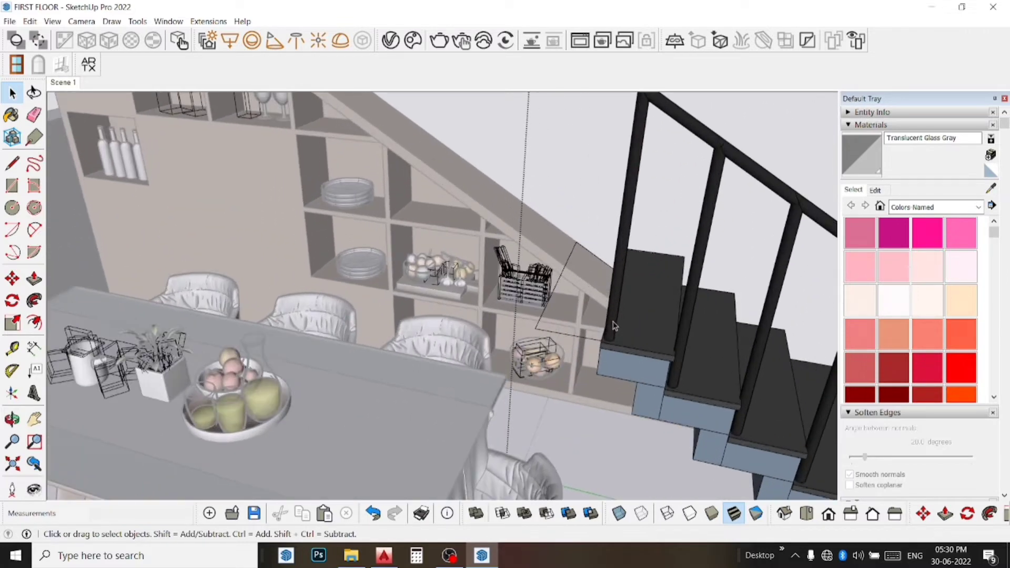
scroll(609, 326, up, 2)
- Erase the glass railing panel, restoring the front step that was removed by mistake
click(34, 114)
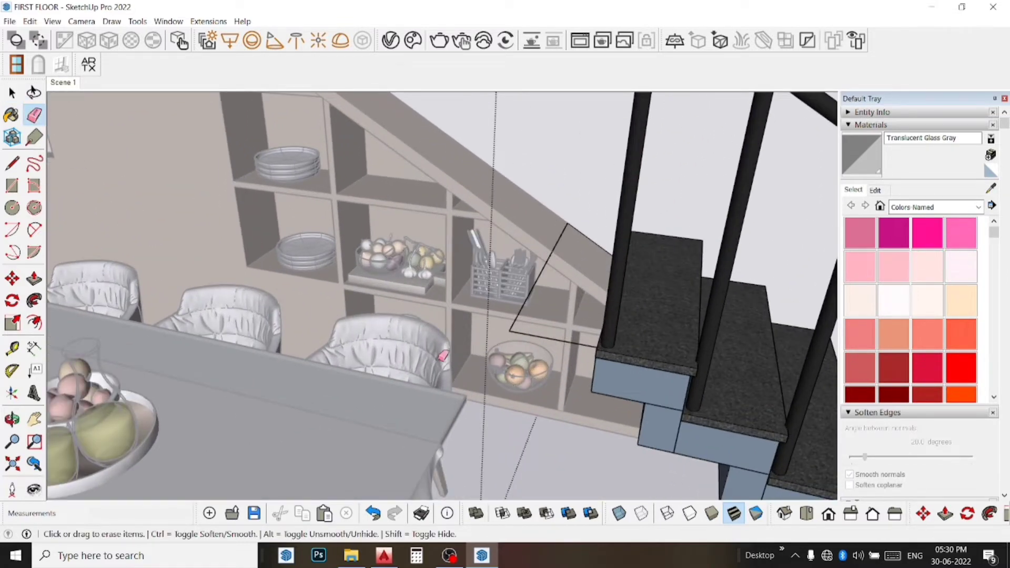
key(ctrl+z)
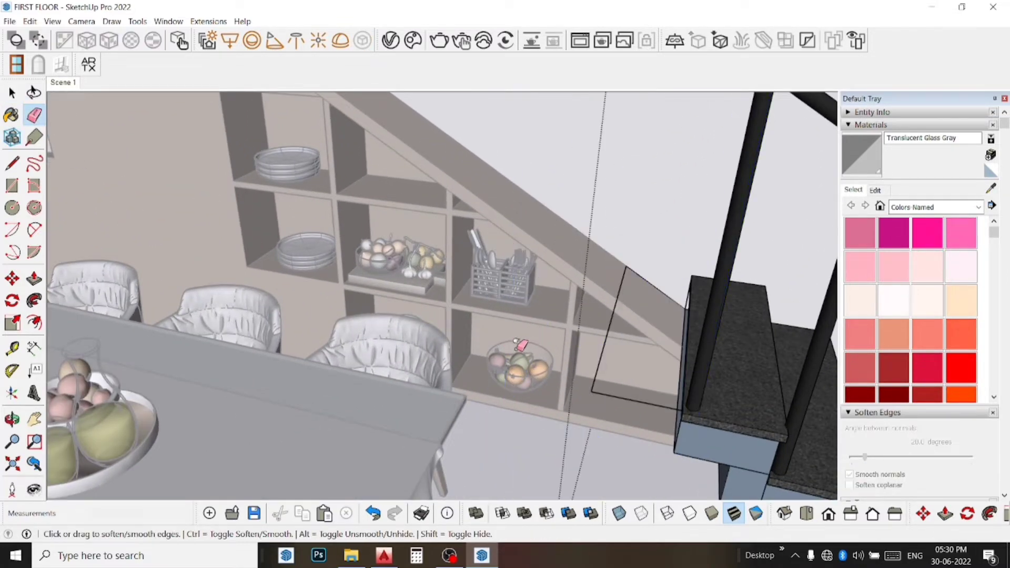
key(ctrl+z)
key(space)
click(510, 331)
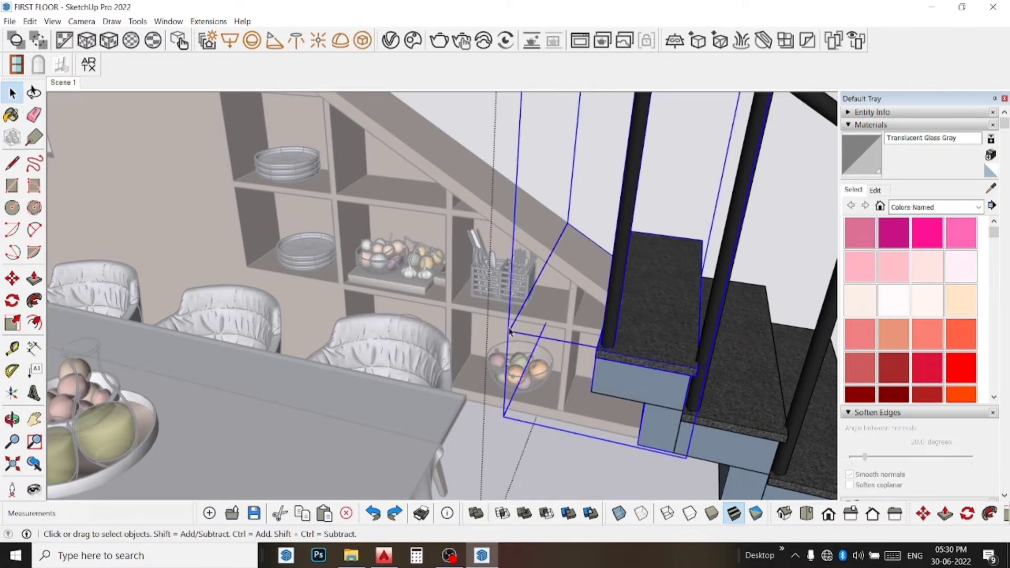
click(35, 114)
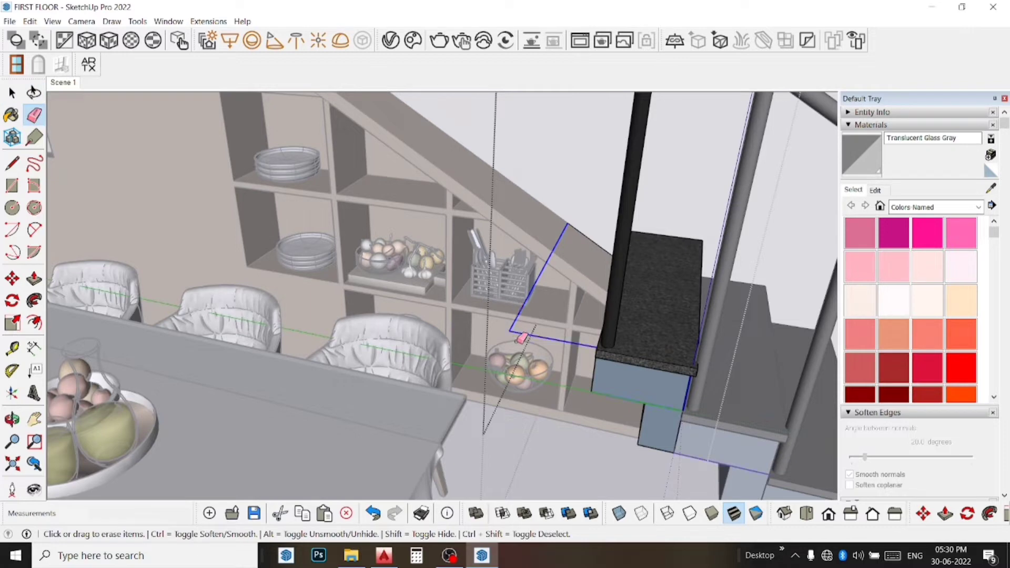
click(522, 339)
key(space)
- Delete the stair railing, its posts and the dark railing post beside the stairs
scroll(608, 168, down, 5)
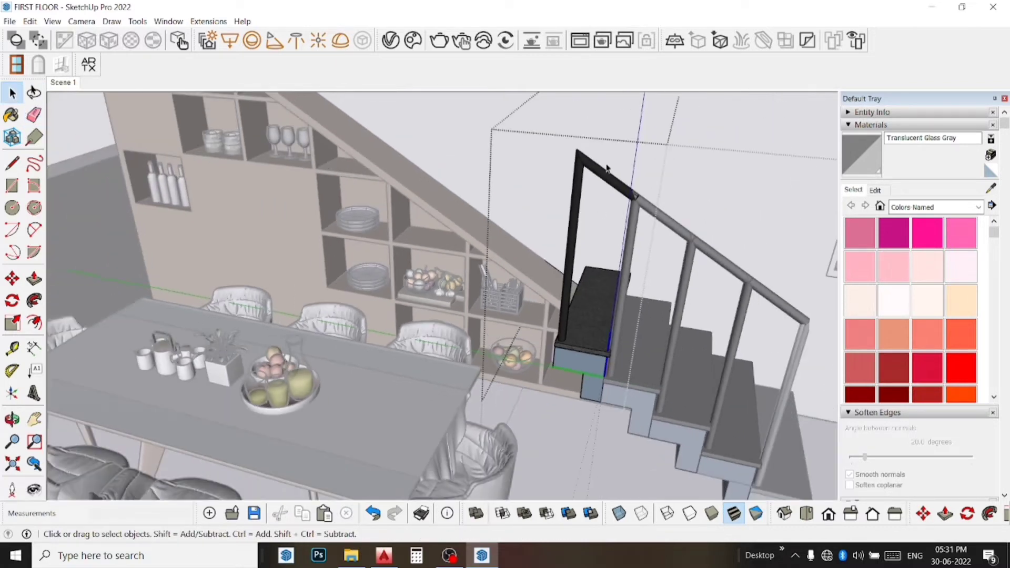
drag(534, 146, 554, 139)
key(Delete)
key(Delete)
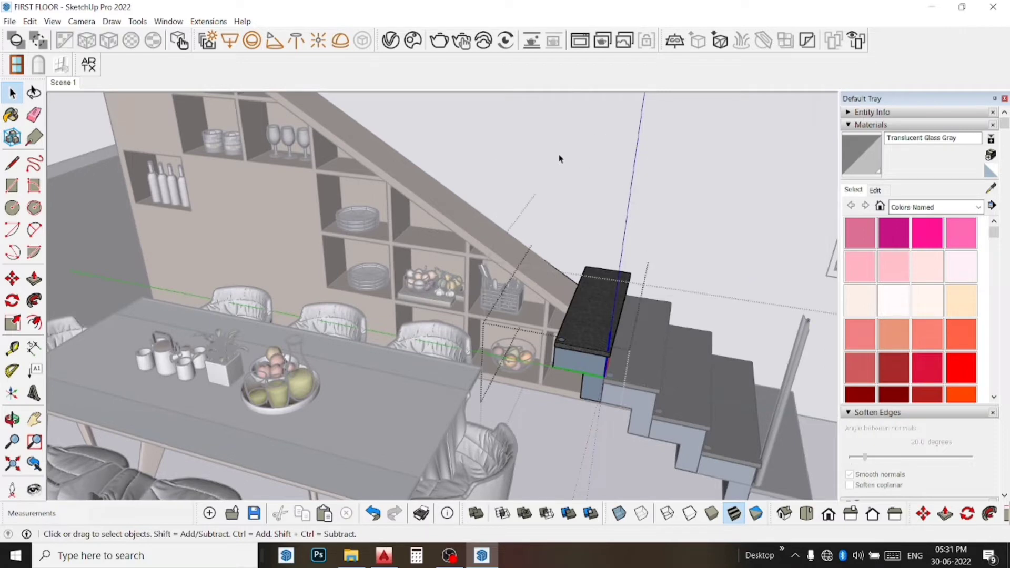
middle_drag(551, 196, 543, 237)
scroll(543, 236, down, 3)
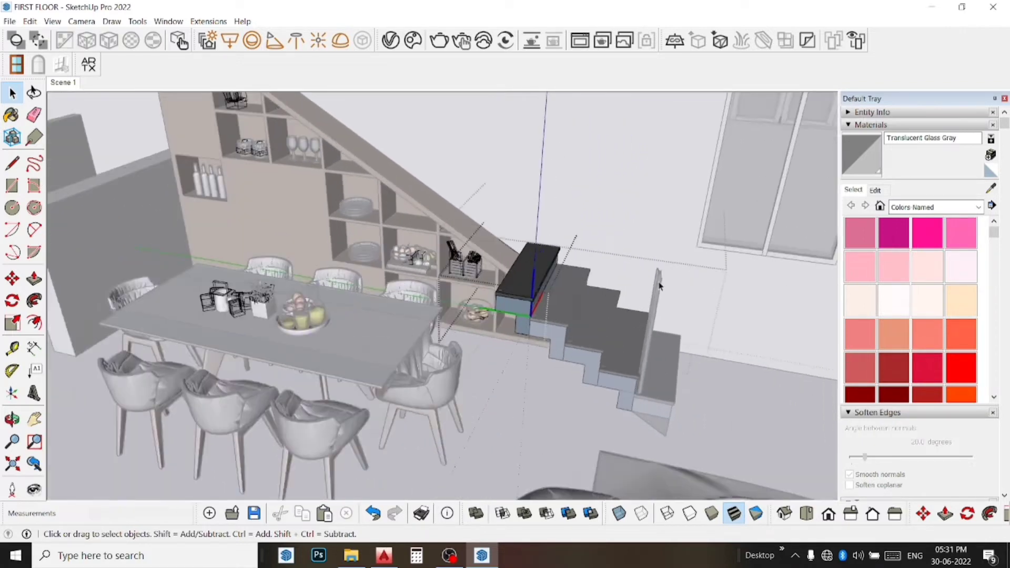
scroll(666, 301, up, 5)
scroll(666, 301, up, 2)
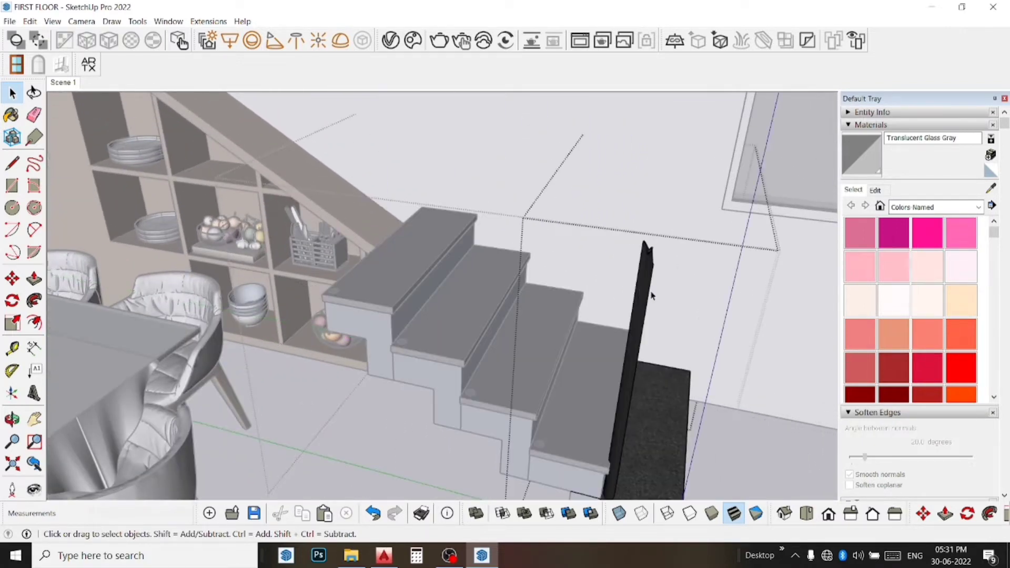
key(Delete)
middle_drag(616, 244, 609, 267)
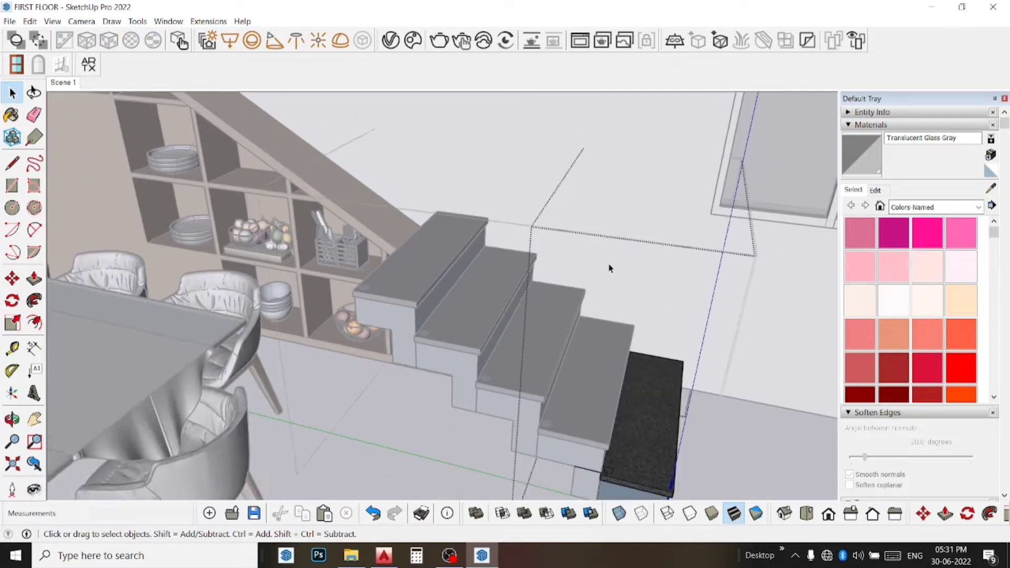
- Return to the Scene 1 overview and exit the staircase component's editing
click(74, 83)
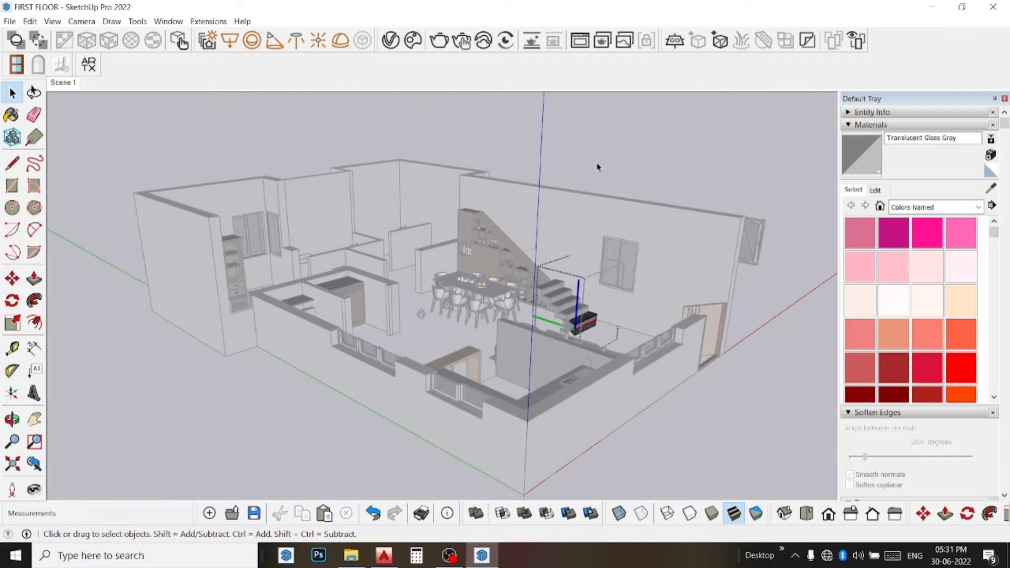
click(597, 168)
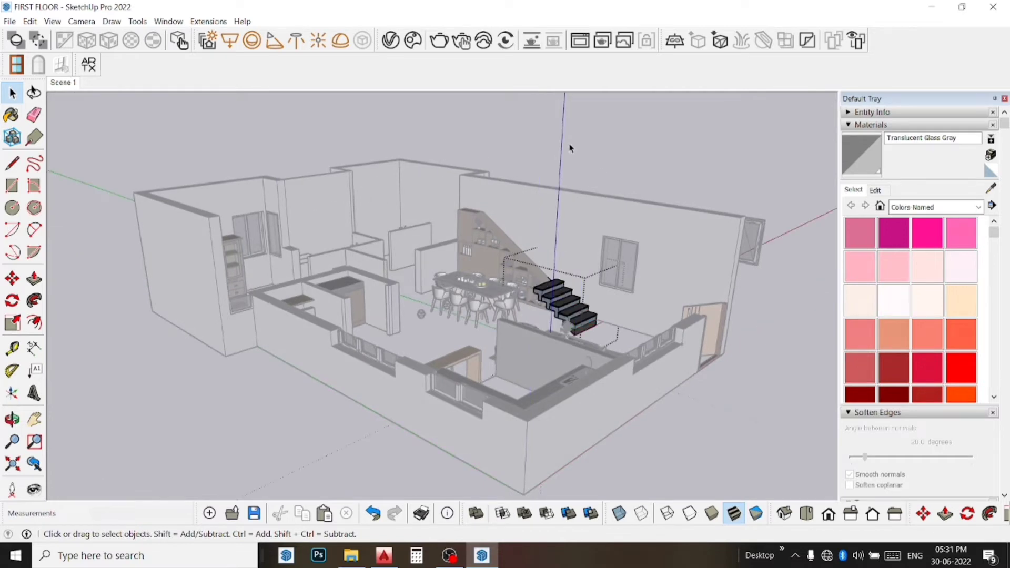
click(586, 145)
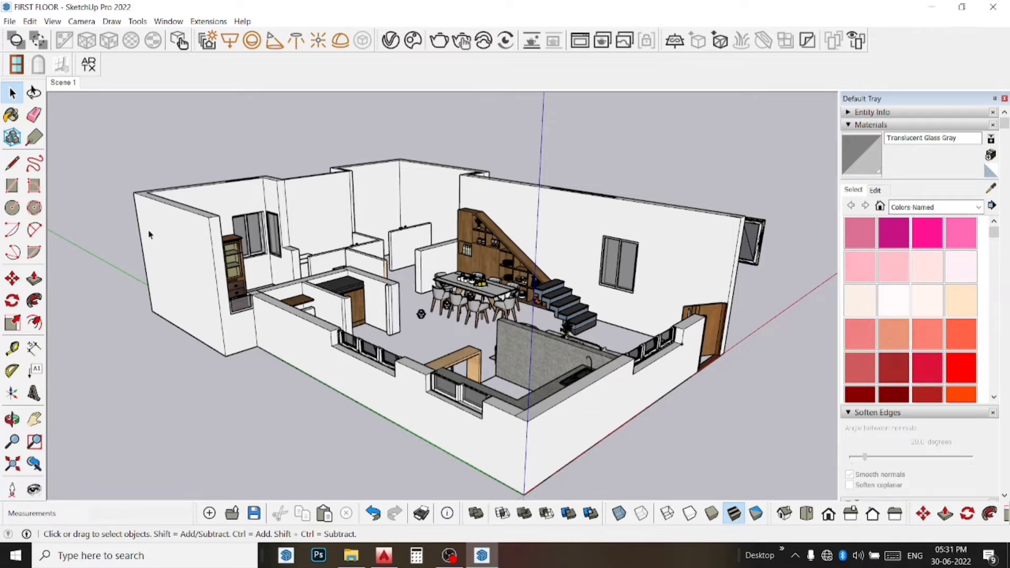
- Zoom and orbit in close to the bedroom's outer left wall
scroll(150, 235, up, 3)
scroll(152, 244, up, 3)
middle_drag(149, 272, 150, 290)
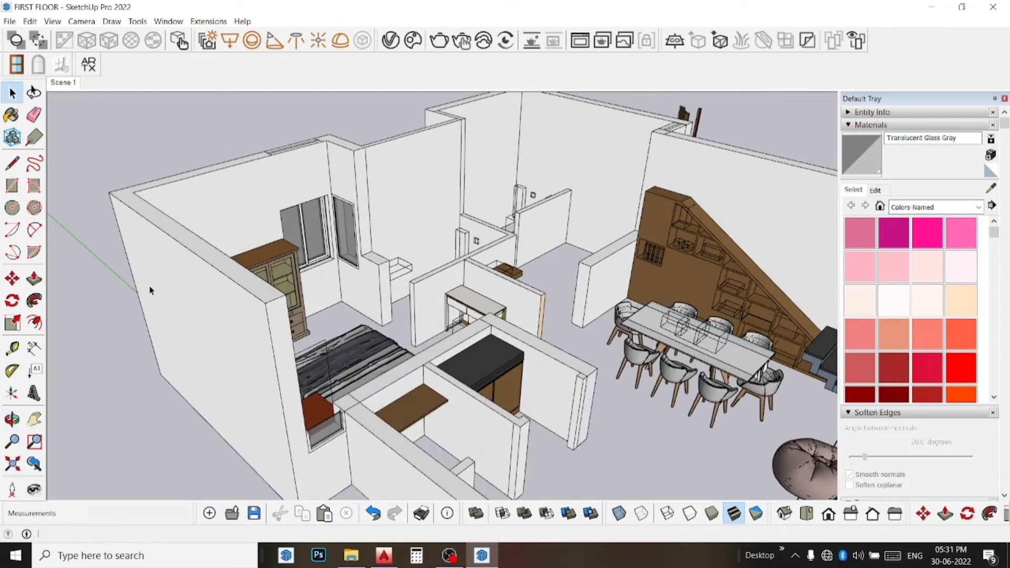
scroll(149, 290, down, 3)
scroll(149, 287, up, 2)
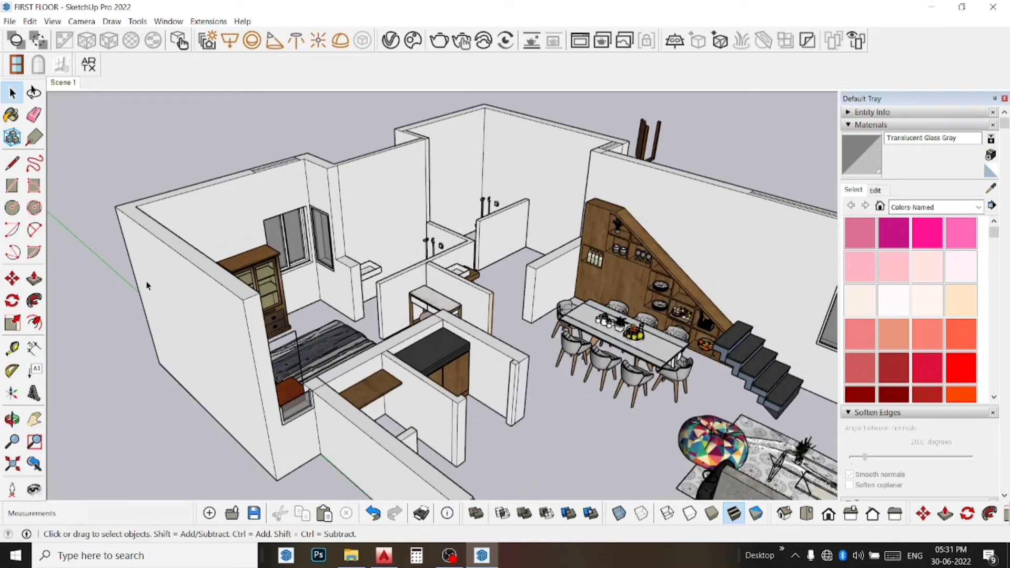
scroll(102, 243, up, 2)
scroll(124, 234, up, 1)
scroll(136, 243, up, 1)
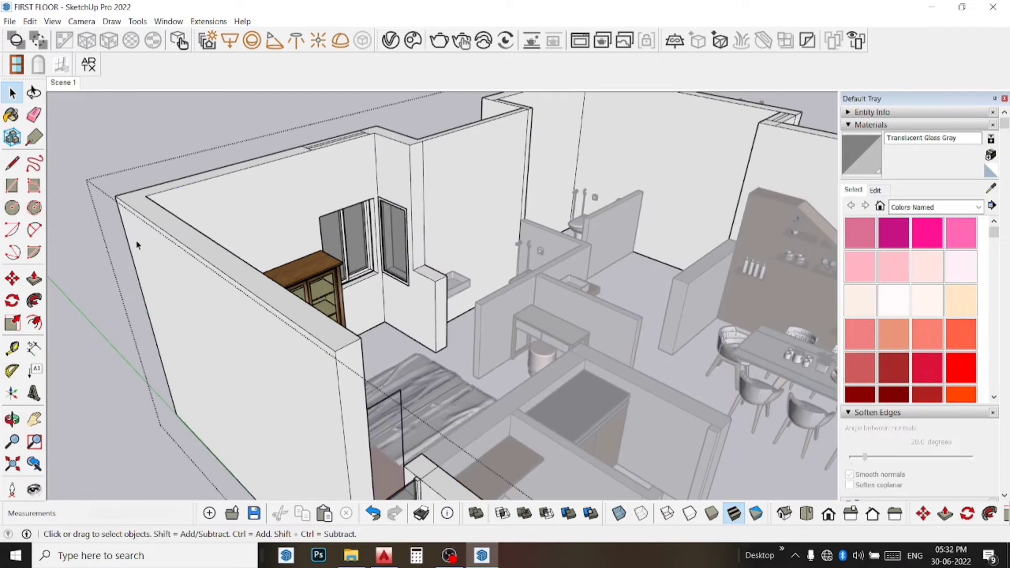
click(12, 164)
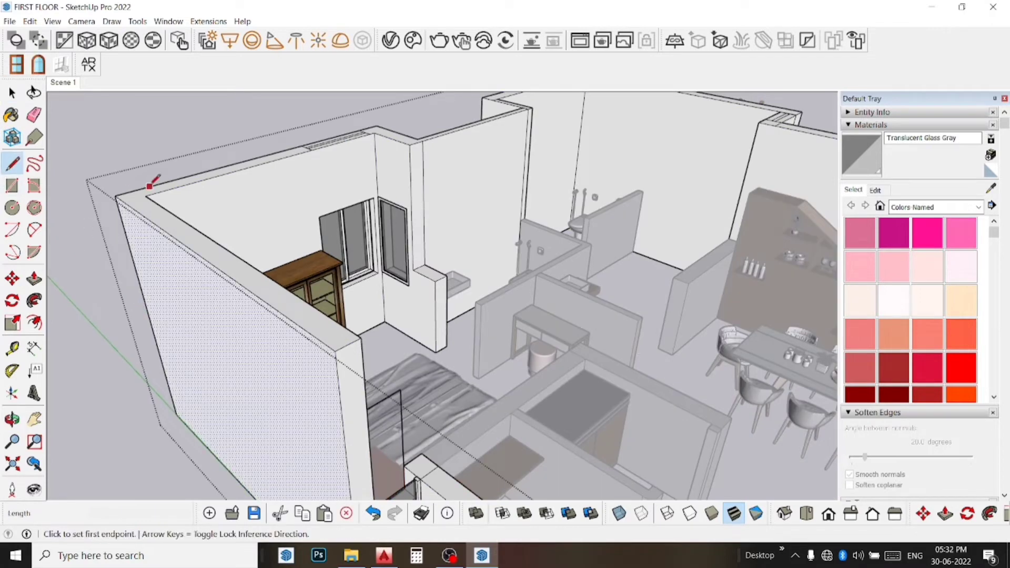
scroll(123, 203, up, 1)
scroll(121, 205, up, 1)
scroll(122, 248, up, 1)
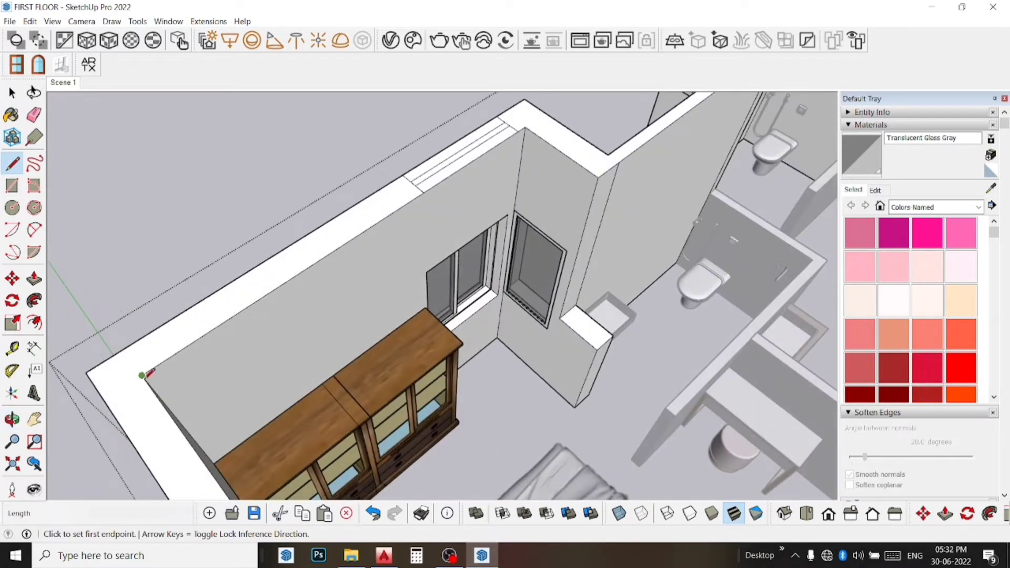
click(142, 376)
mouse_move(140, 388)
middle_down()
mouse_move(279, 318)
mouse_move(79, 332)
middle_up()
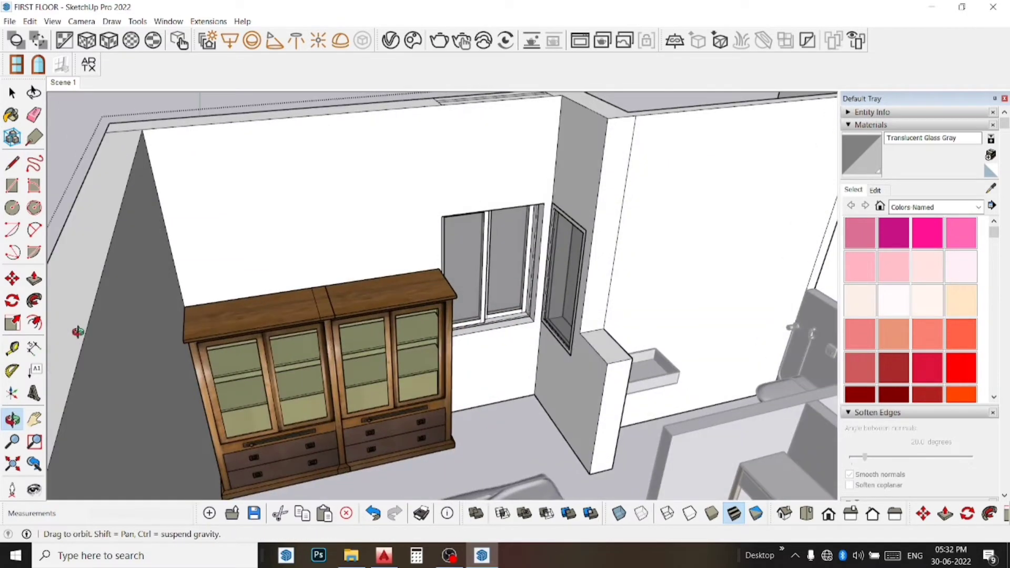
- Push/Pull the left wall's face by a typed distance, then return to Scene 1
click(35, 282)
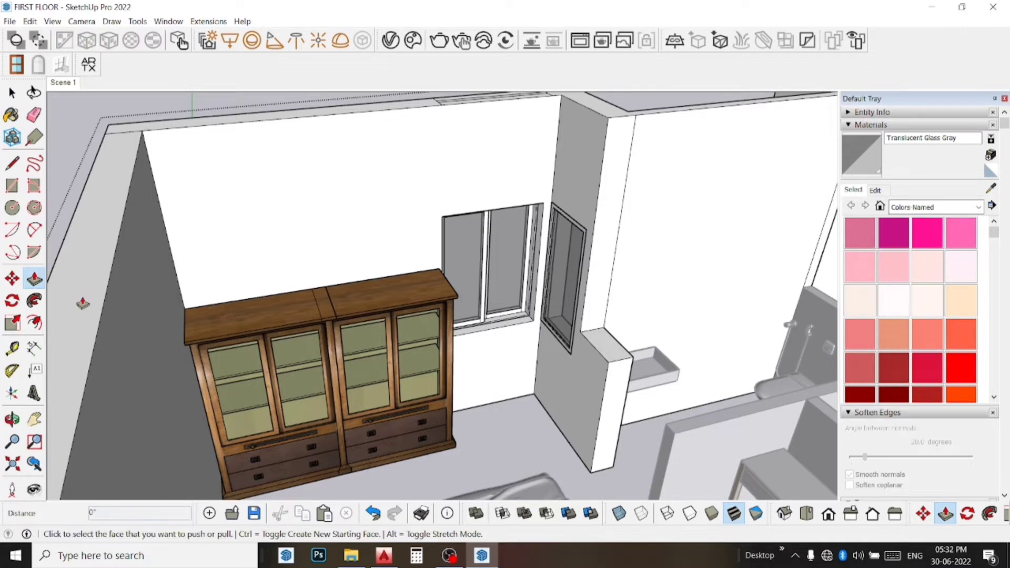
click(95, 287)
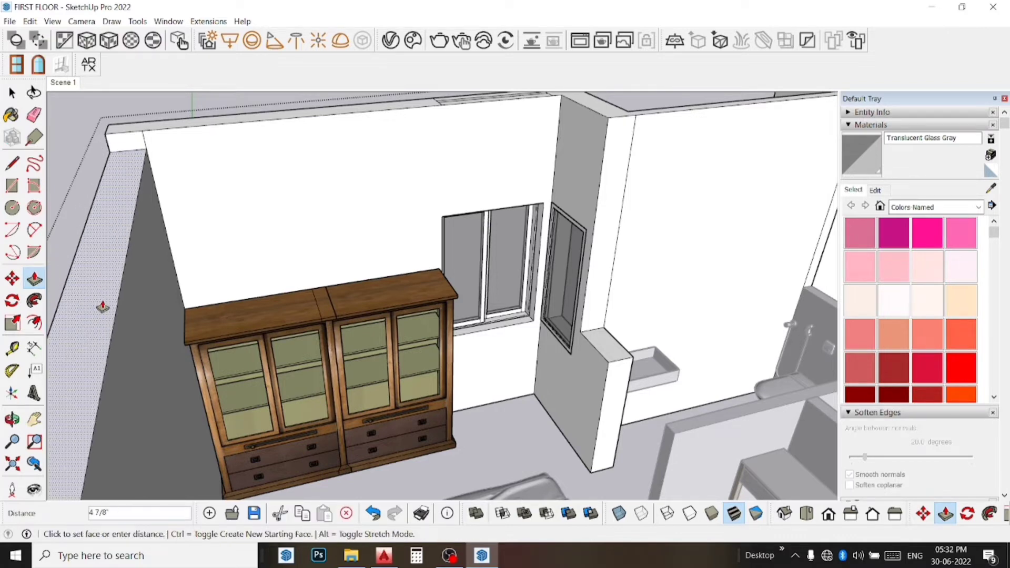
text(')
key(Return)
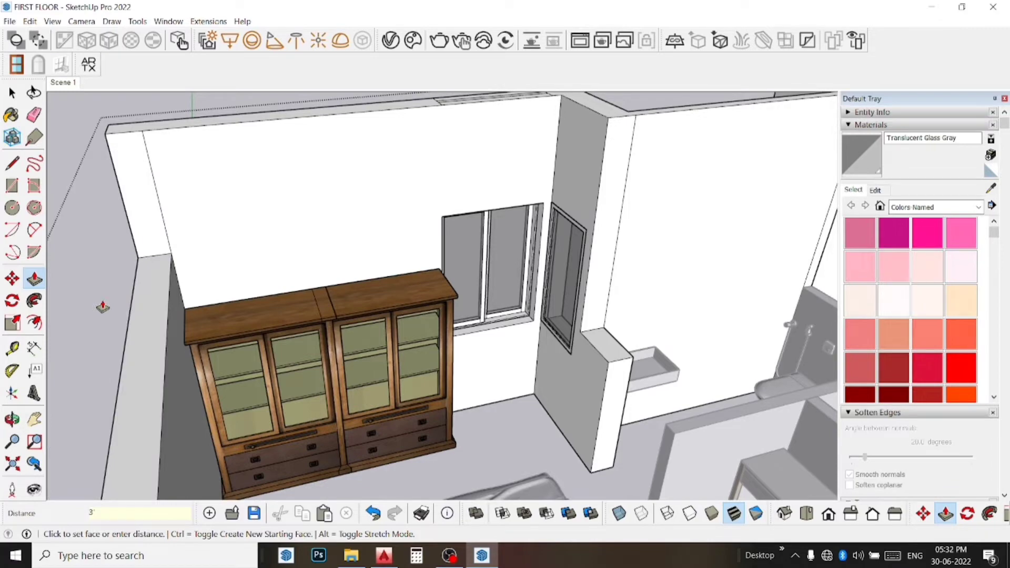
mouse_move(164, 277)
middle_down()
mouse_move(230, 317)
mouse_move(265, 238)
middle_up()
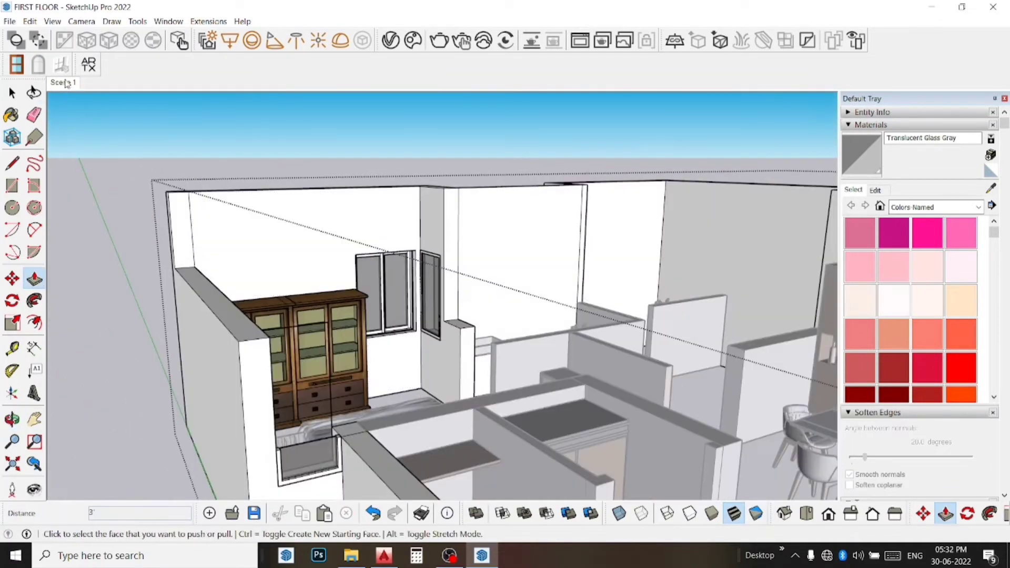
click(63, 83)
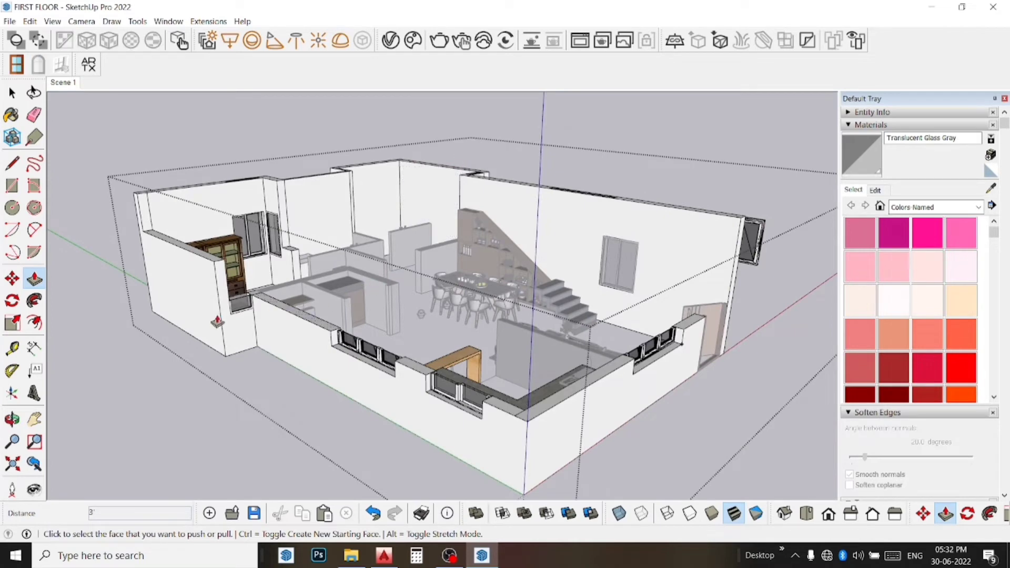
- Push the left wall's top down to parapet height and exit the group editing
click(209, 265)
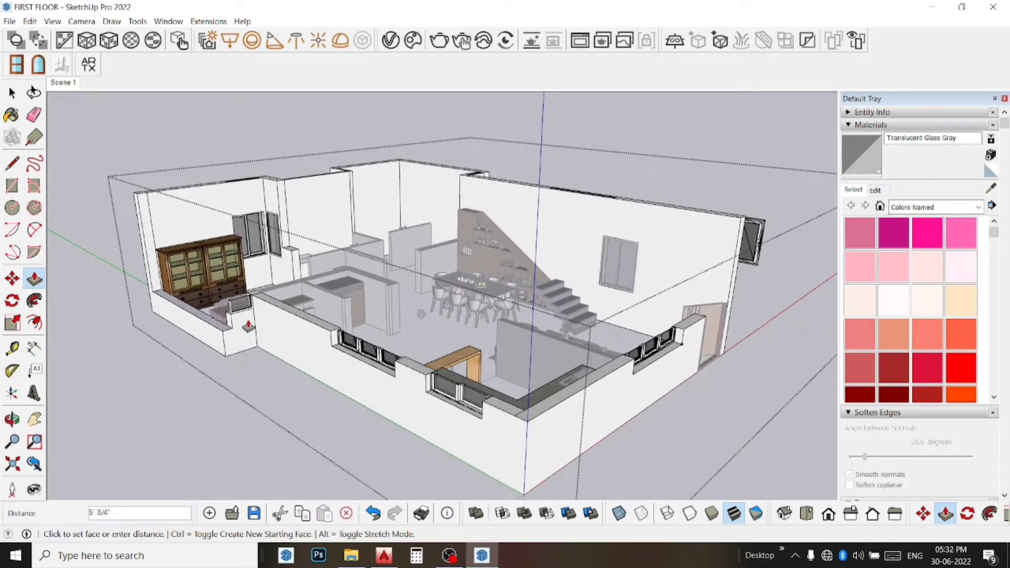
click(239, 320)
key(space)
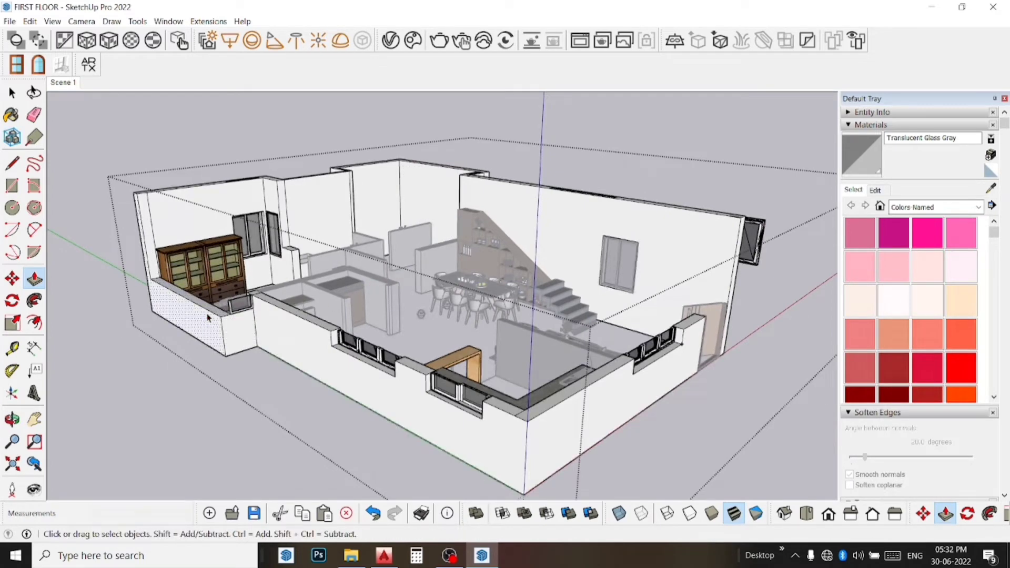
click(104, 267)
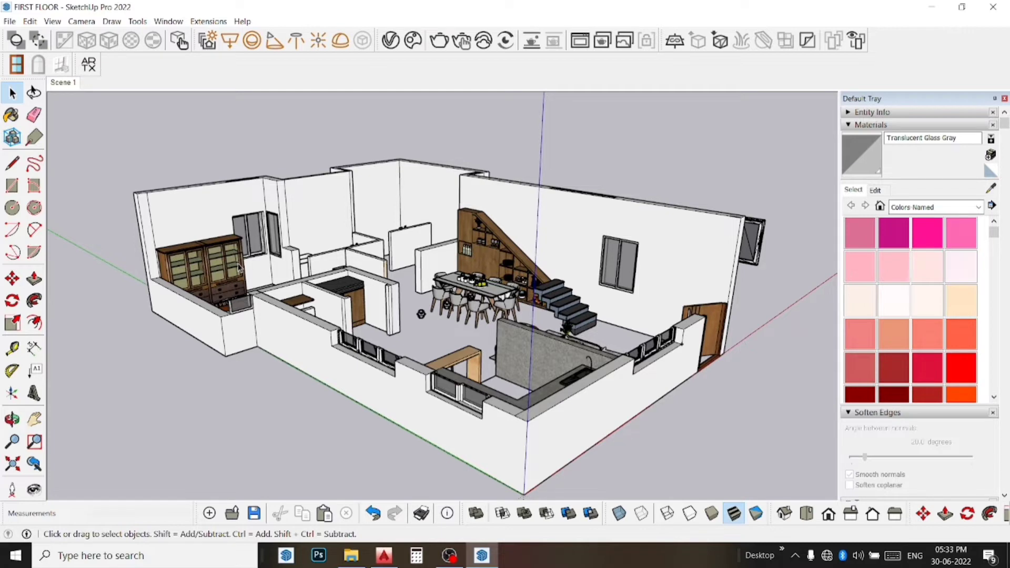
double_click(187, 334)
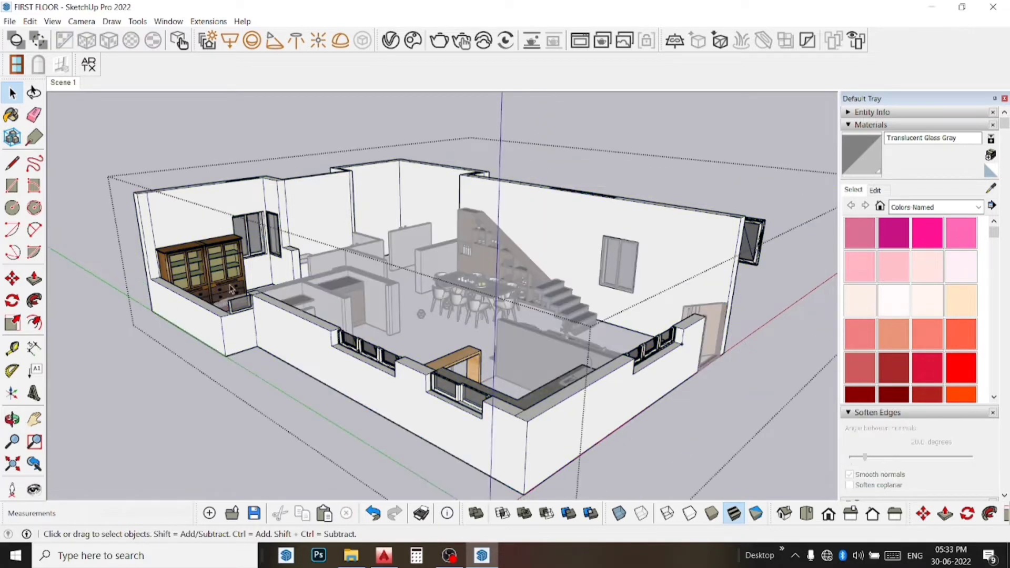
click(33, 280)
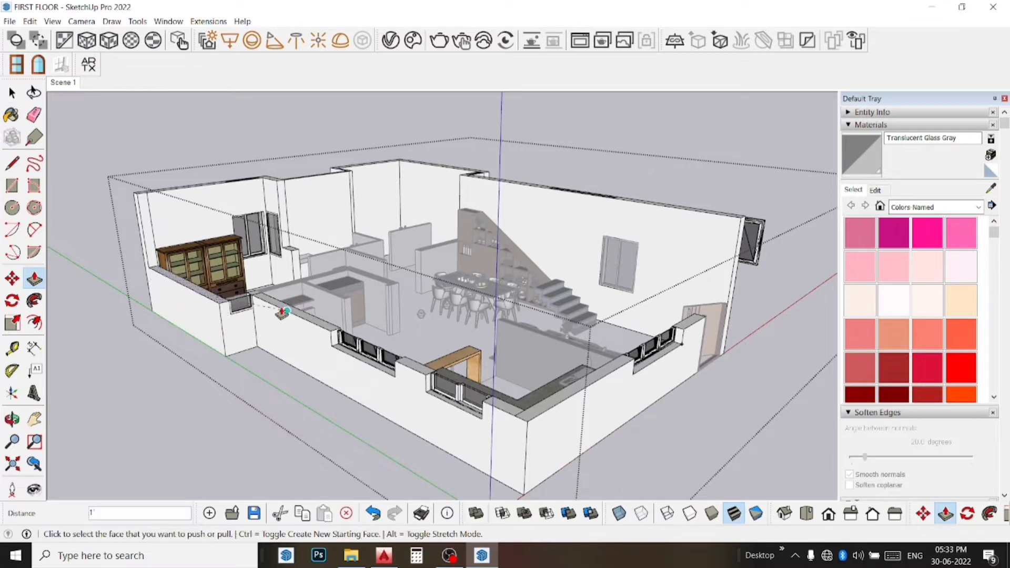
click(11, 93)
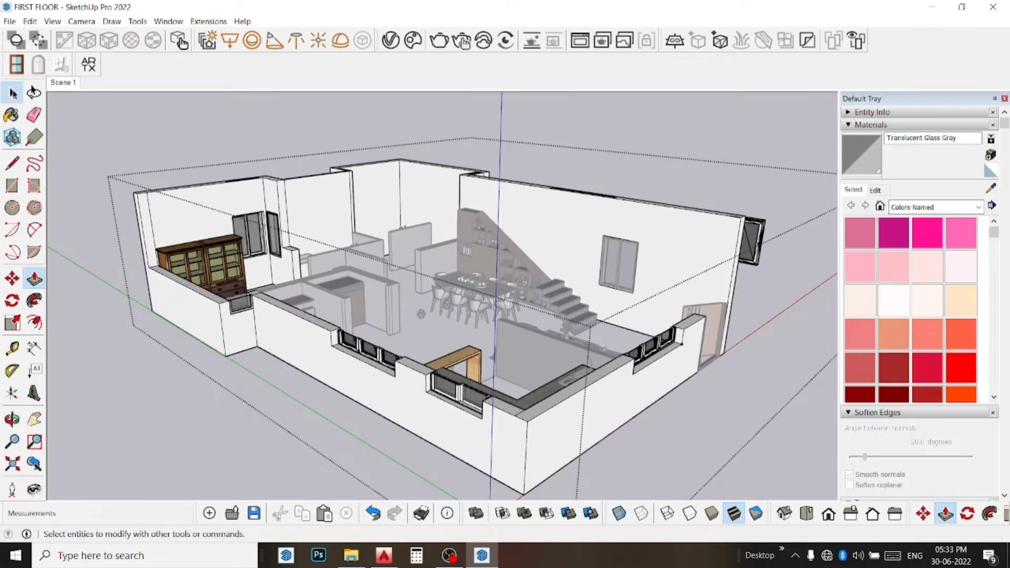
click(62, 137)
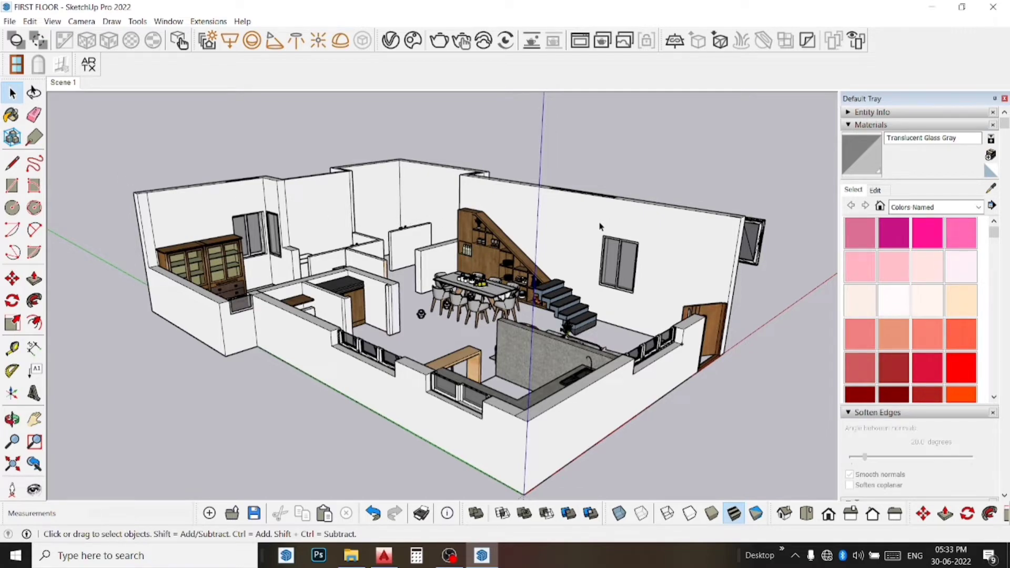
- Open the floor group and delete the small stray object beside the house
mouse_move(600, 226)
middle_down()
mouse_move(431, 301)
mouse_move(740, 345)
middle_up()
click(678, 260)
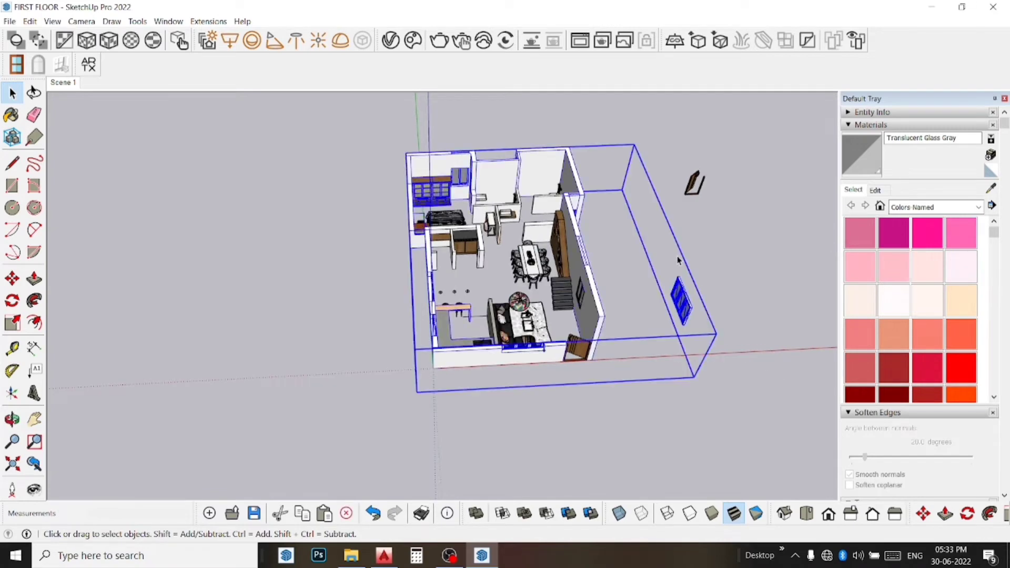
double_click(681, 308)
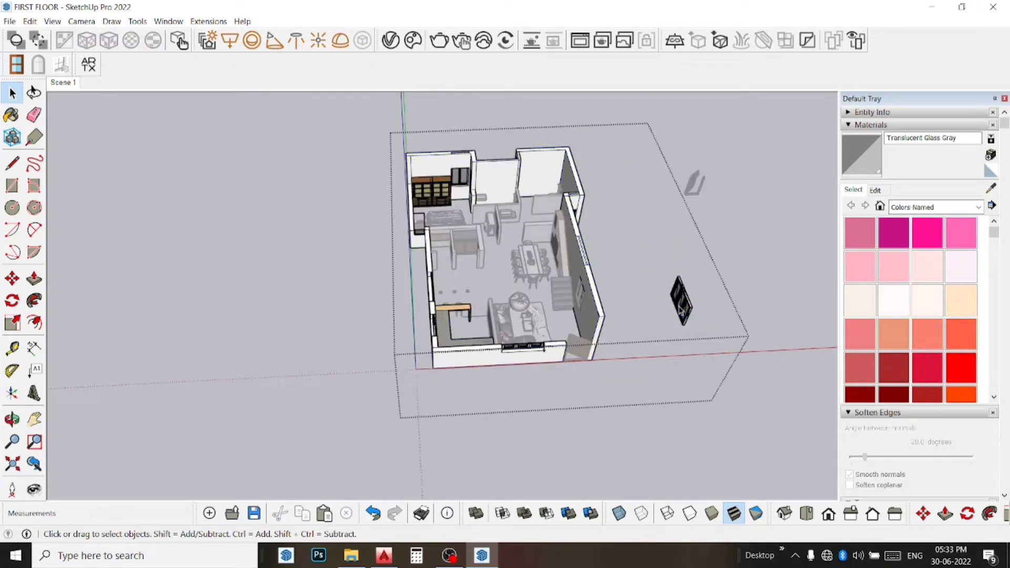
click(669, 285)
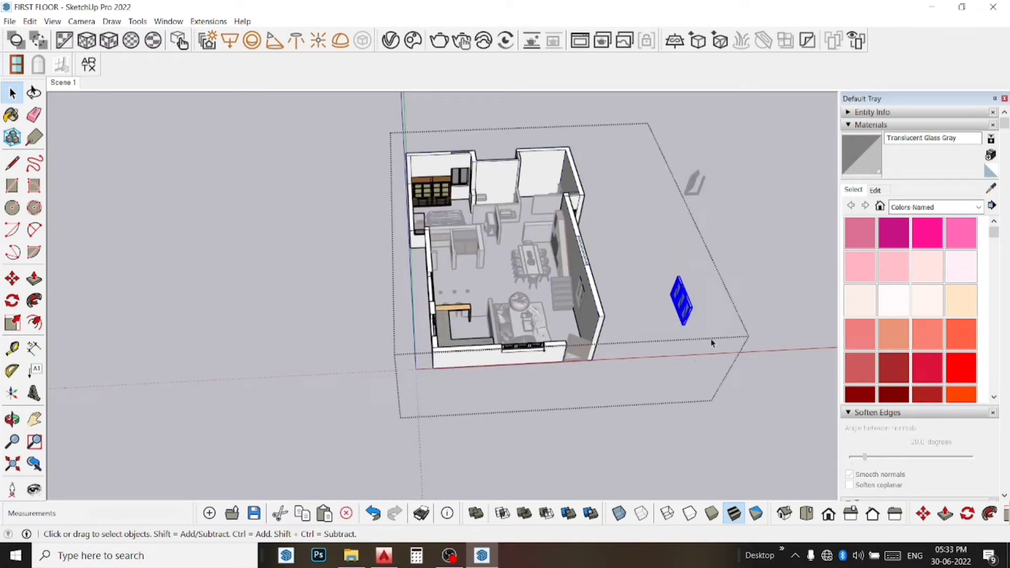
key(Delete)
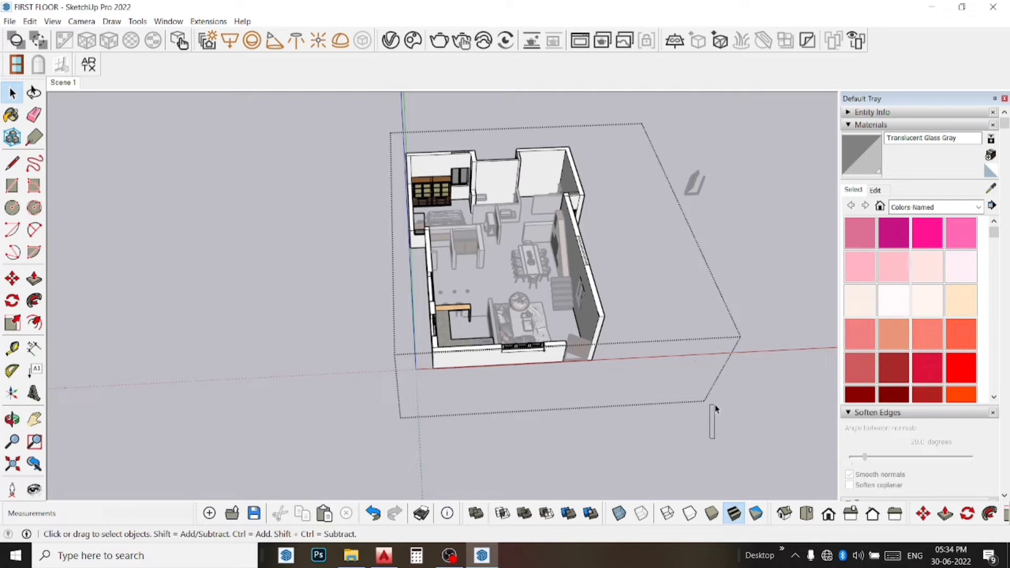
- Delete the remaining stray geometry, close the floor group and zoom in on the house
drag(710, 439, 677, 363)
key(Delete)
click(708, 294)
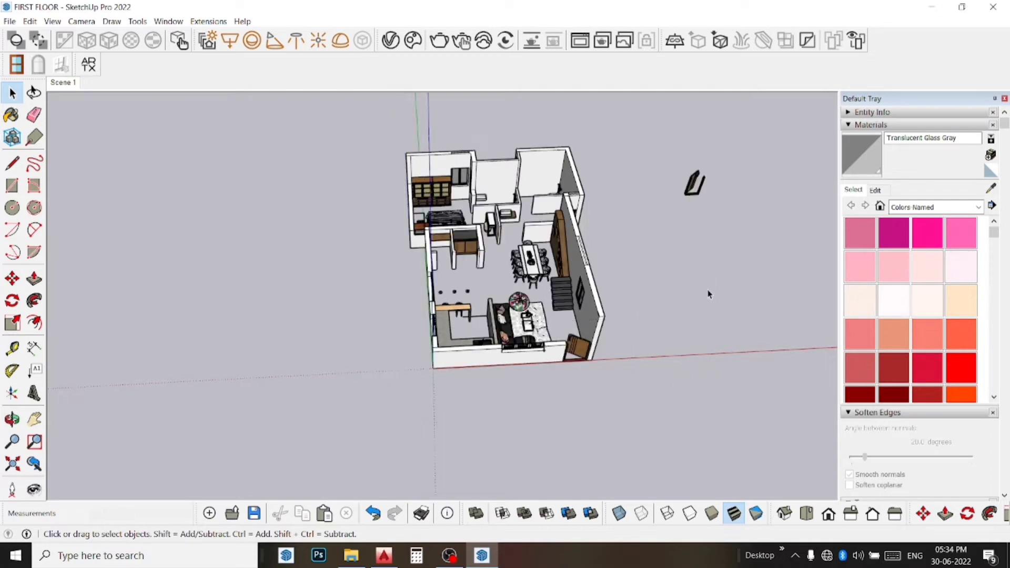
scroll(664, 180, up, 1)
scroll(684, 179, up, 2)
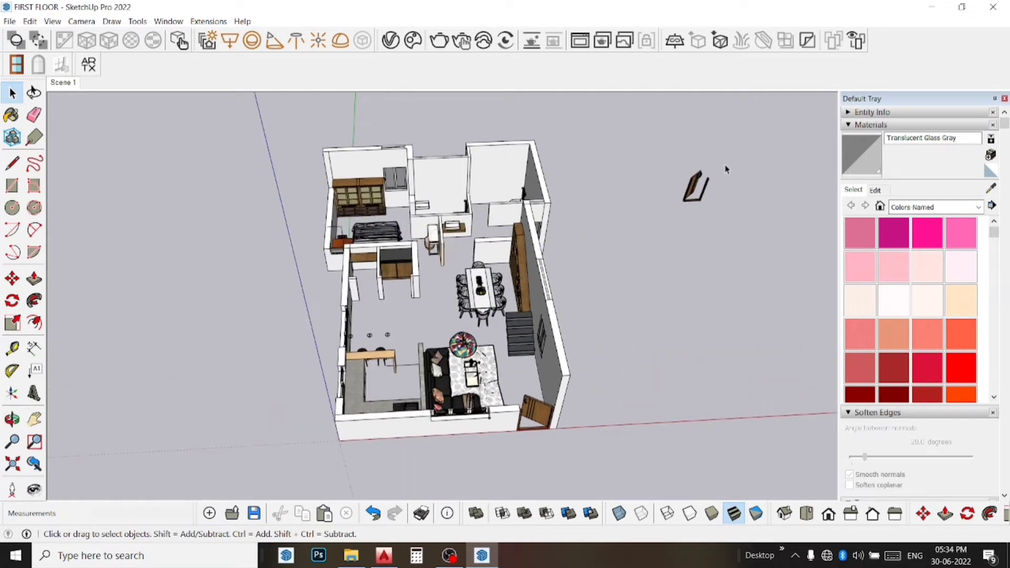
scroll(705, 174, up, 2)
scroll(719, 174, up, 2)
scroll(719, 174, up, 2)
scroll(713, 178, up, 2)
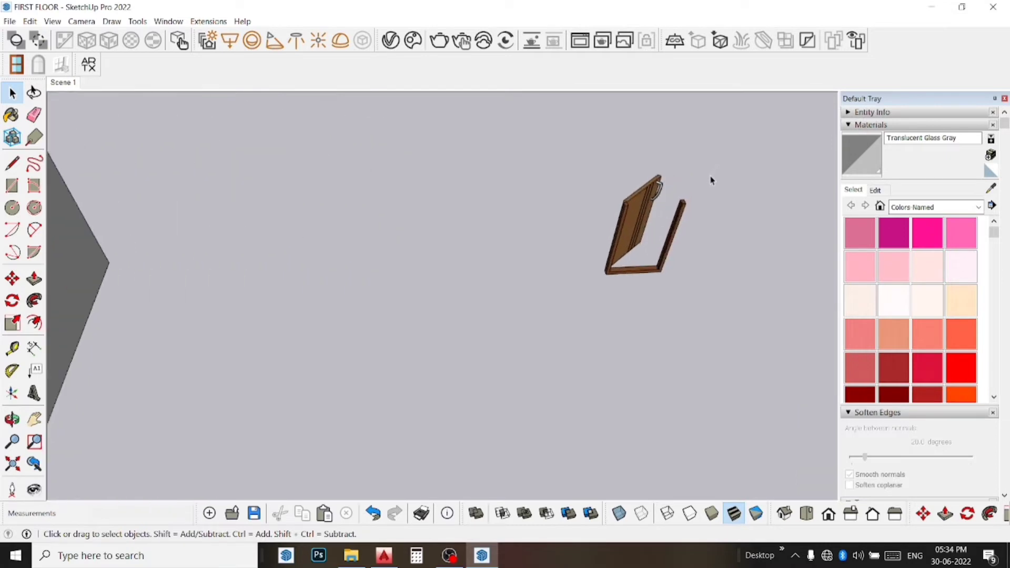
- Select the floating wooden door unit and pick it up with Move
drag(664, 309, 551, 210)
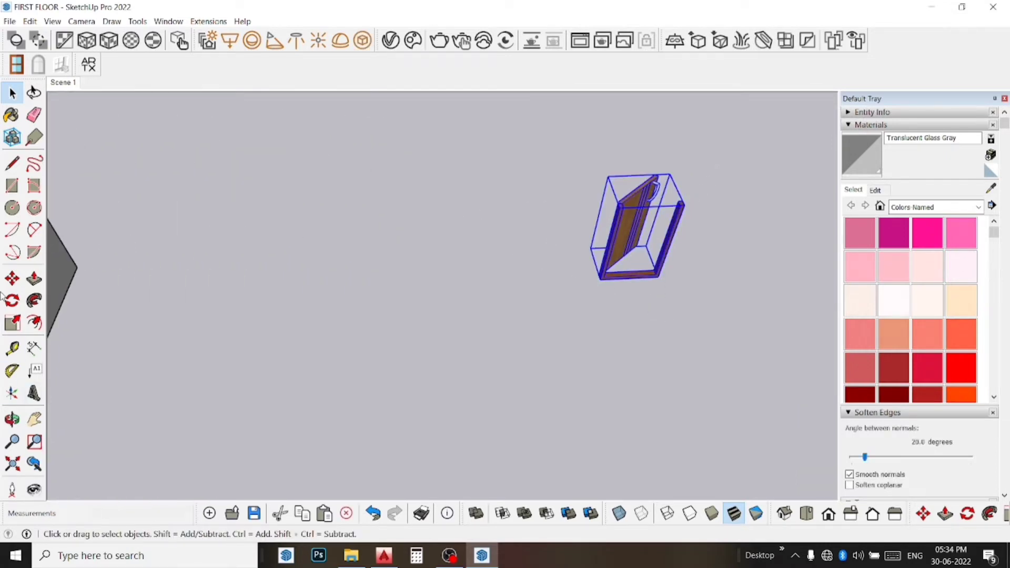
click(12, 278)
scroll(591, 289, up, 1)
scroll(590, 290, up, 3)
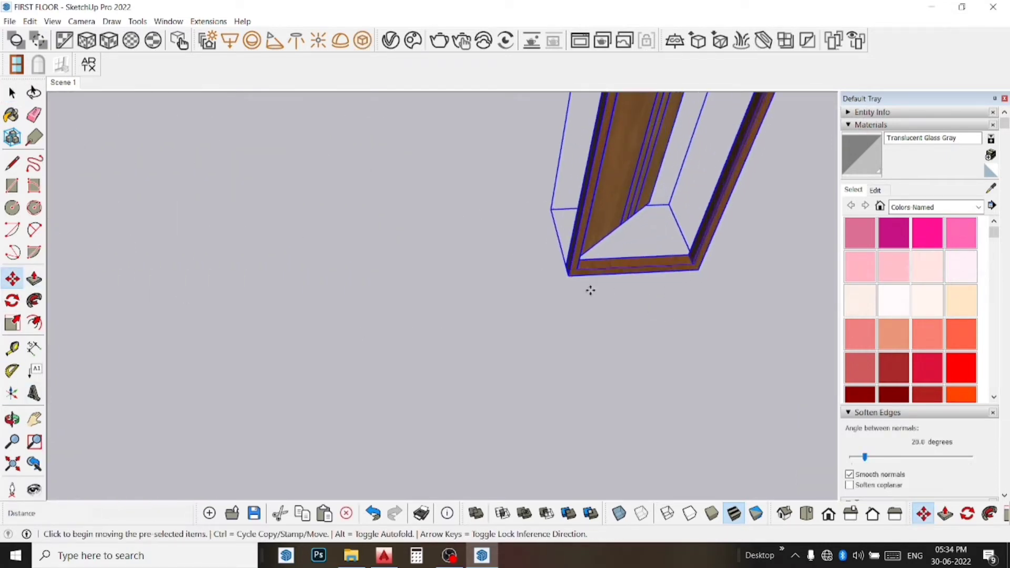
click(569, 277)
- Set the door unit down against the partition wall beside the basin shelf
scroll(658, 241, down, 1)
scroll(649, 248, down, 2)
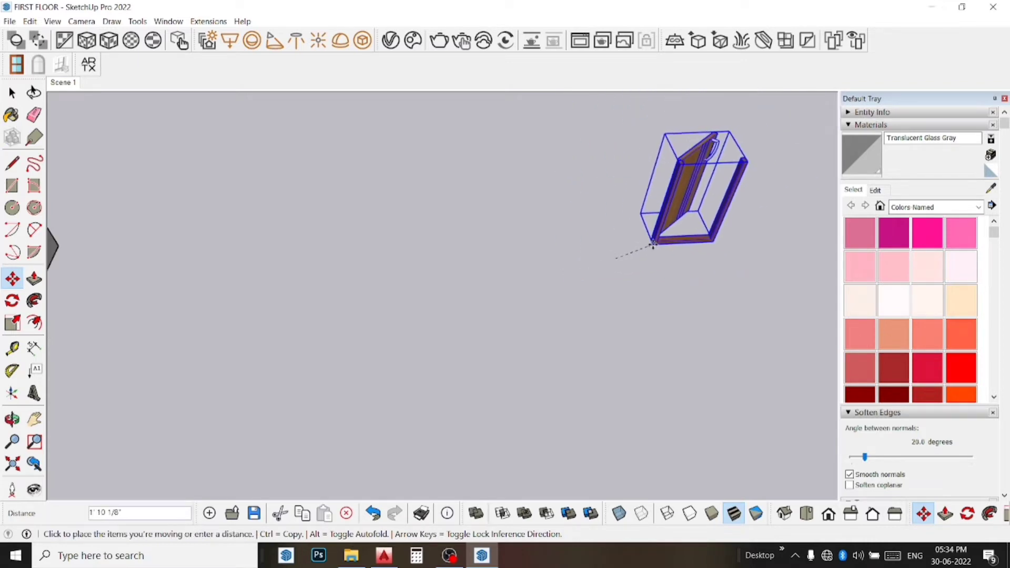
scroll(654, 244, down, 3)
scroll(135, 426, up, 2)
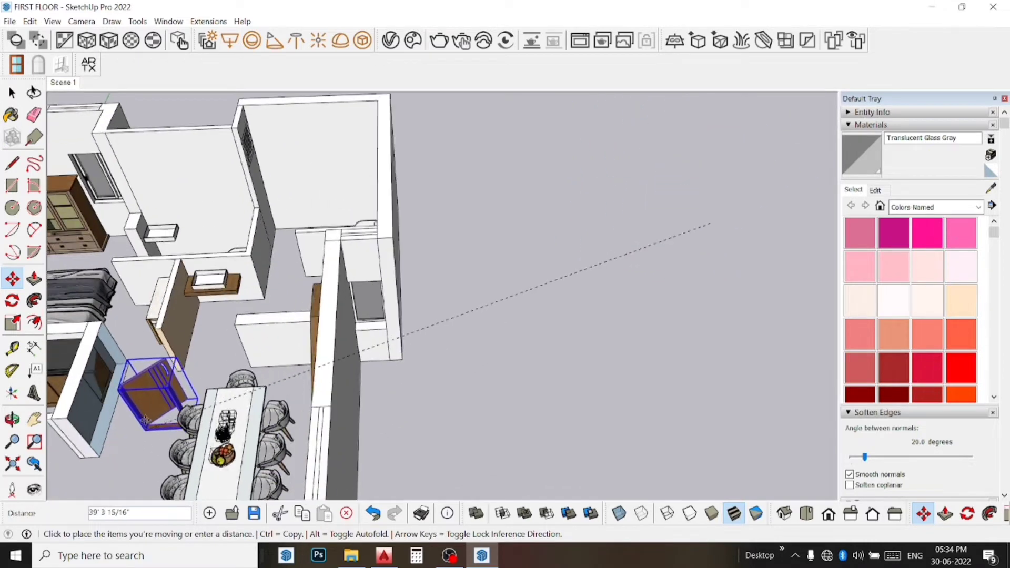
scroll(140, 418, up, 2)
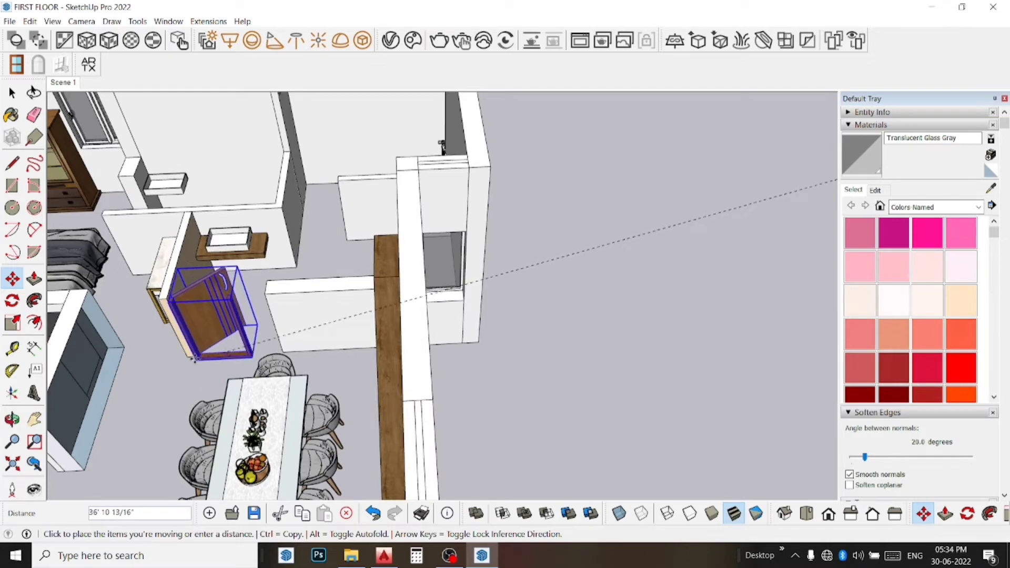
scroll(200, 354, up, 1)
scroll(200, 353, up, 2)
scroll(201, 358, up, 1)
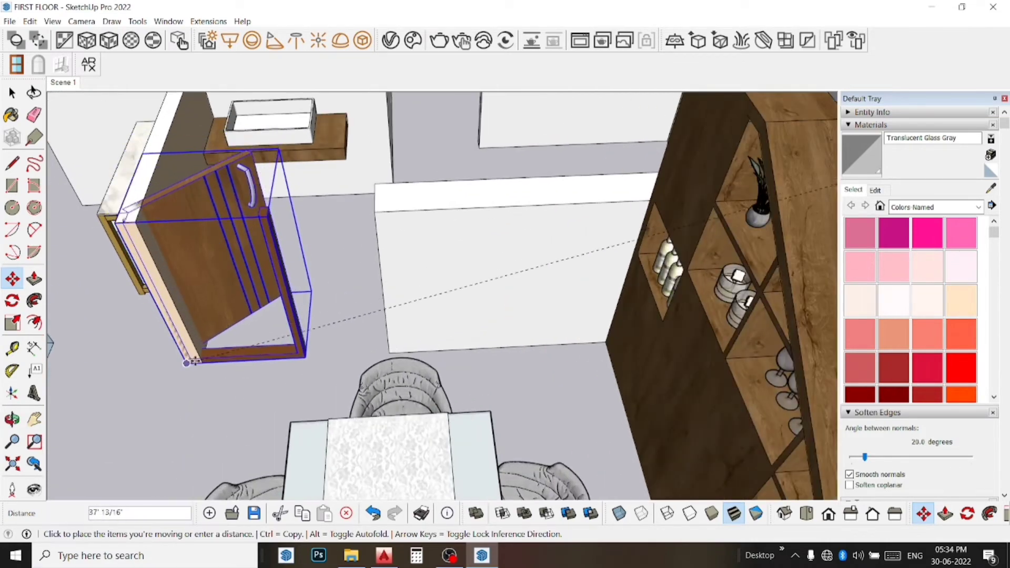
click(201, 362)
scroll(205, 358, down, 2)
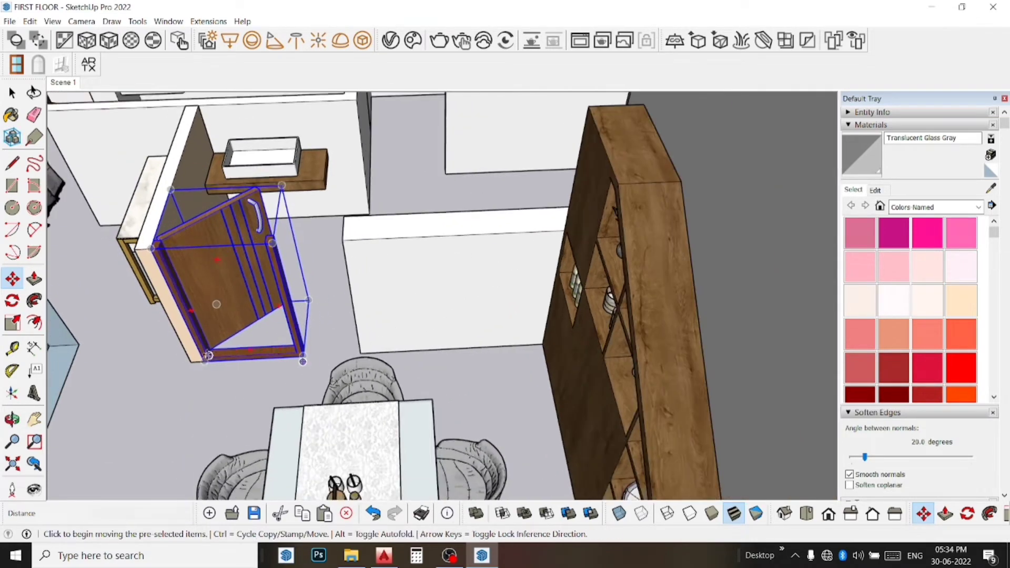
scroll(206, 358, down, 1)
- Pan and orbit to check the door unit, then open it and briefly try the Line tool
click(34, 420)
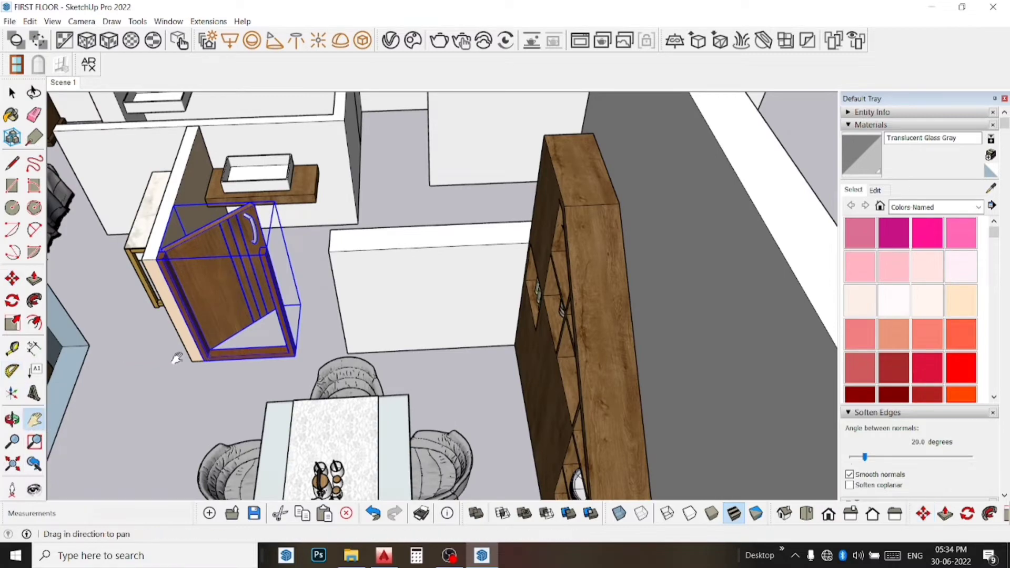
drag(179, 356, 398, 400)
mouse_move(403, 389)
middle_down()
mouse_move(226, 354)
mouse_move(289, 356)
middle_up()
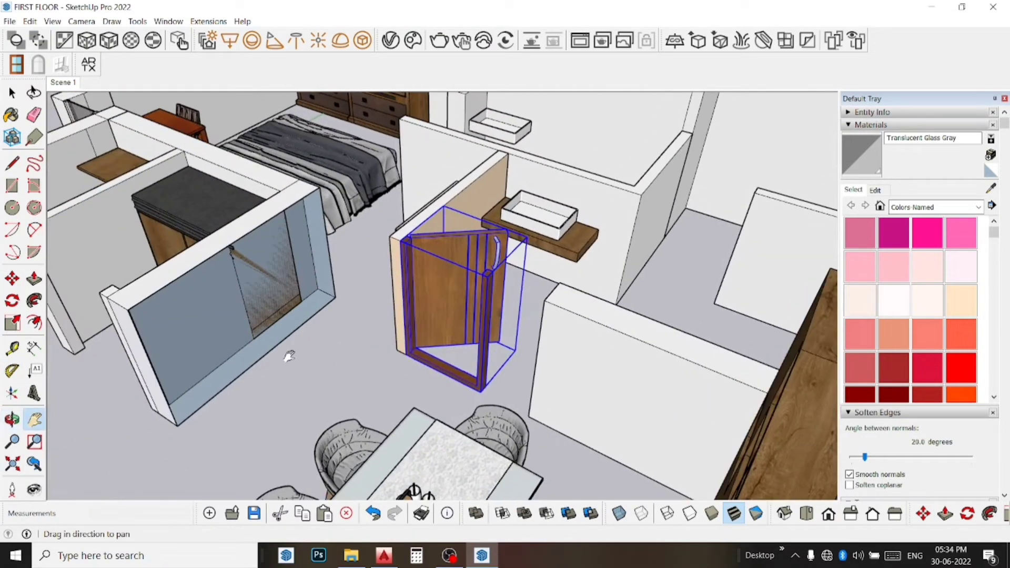
click(12, 92)
key(Return)
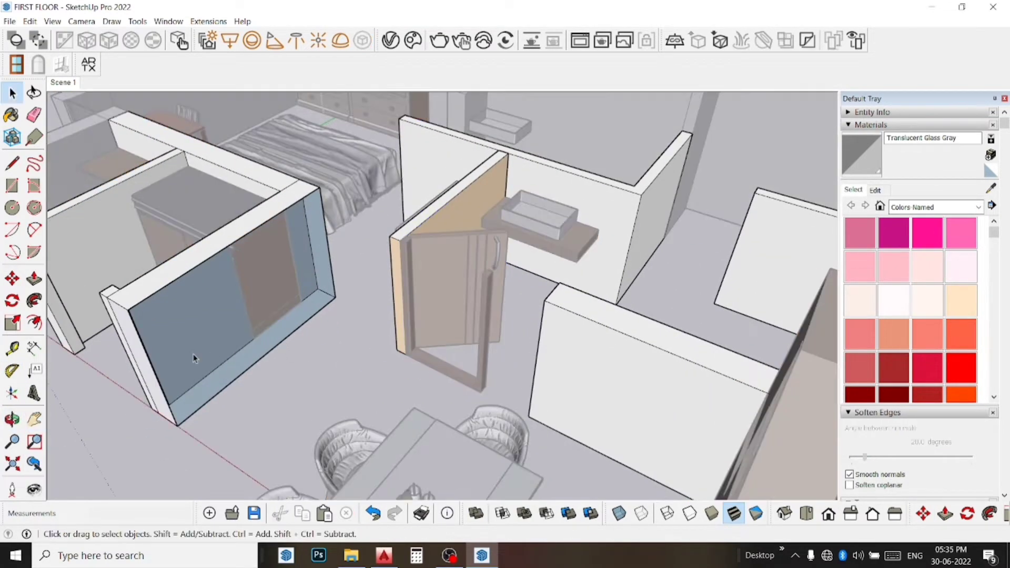
click(11, 163)
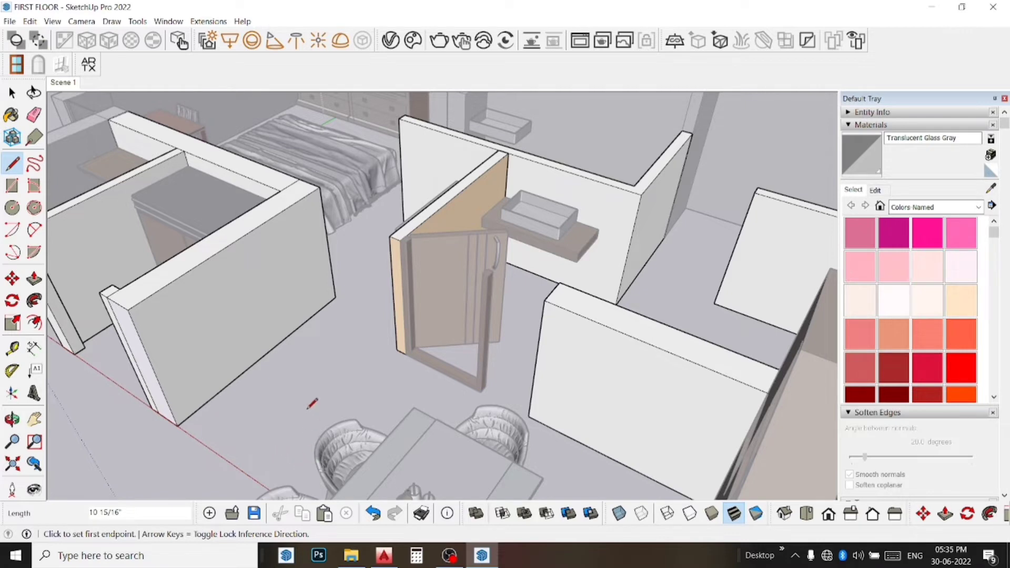
key(space)
- Move the door unit by its bottom corner to a new spot beside the basin wall
click(349, 379)
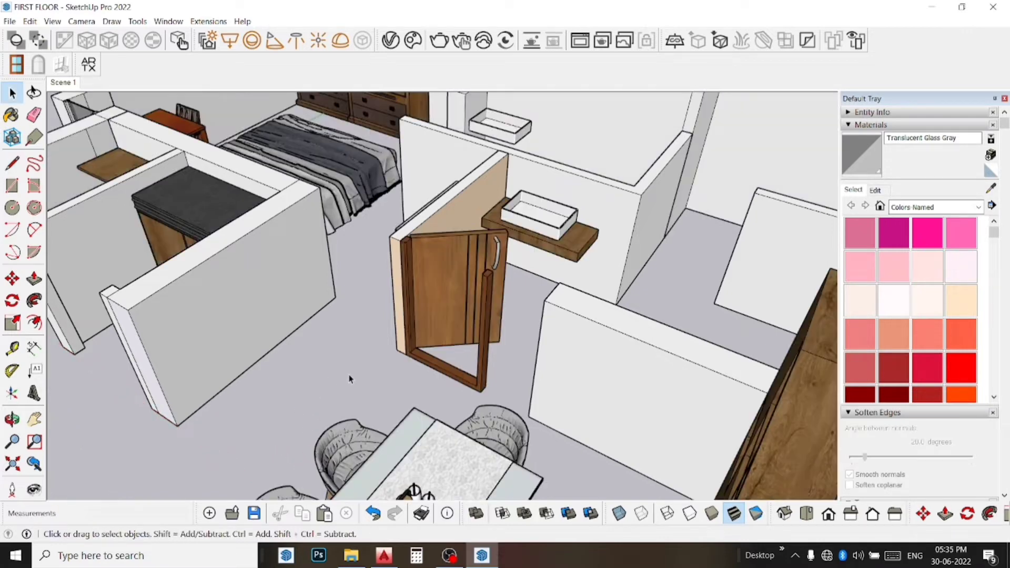
click(444, 324)
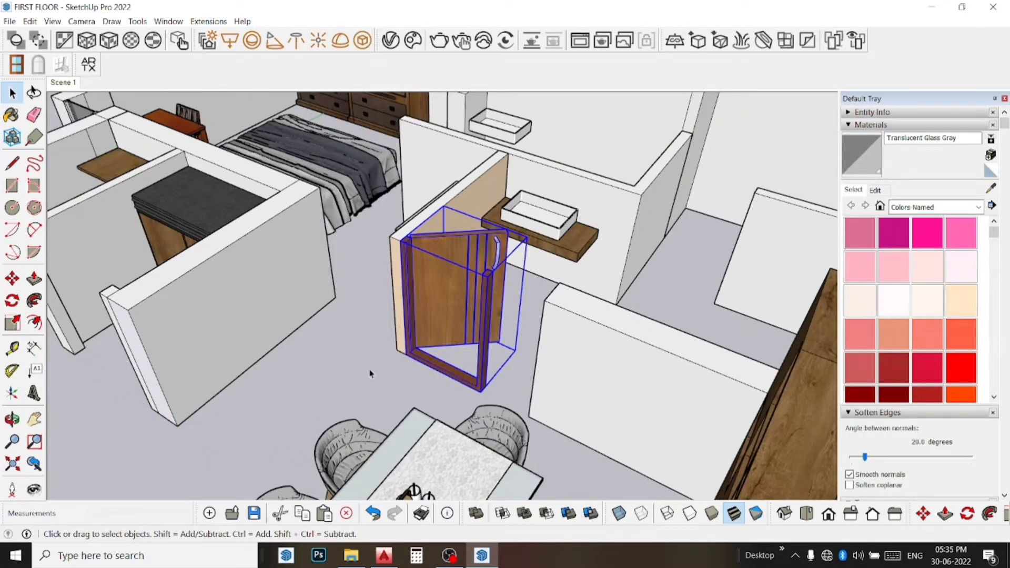
click(12, 278)
scroll(405, 342, up, 2)
scroll(393, 348, up, 2)
scroll(393, 348, up, 2)
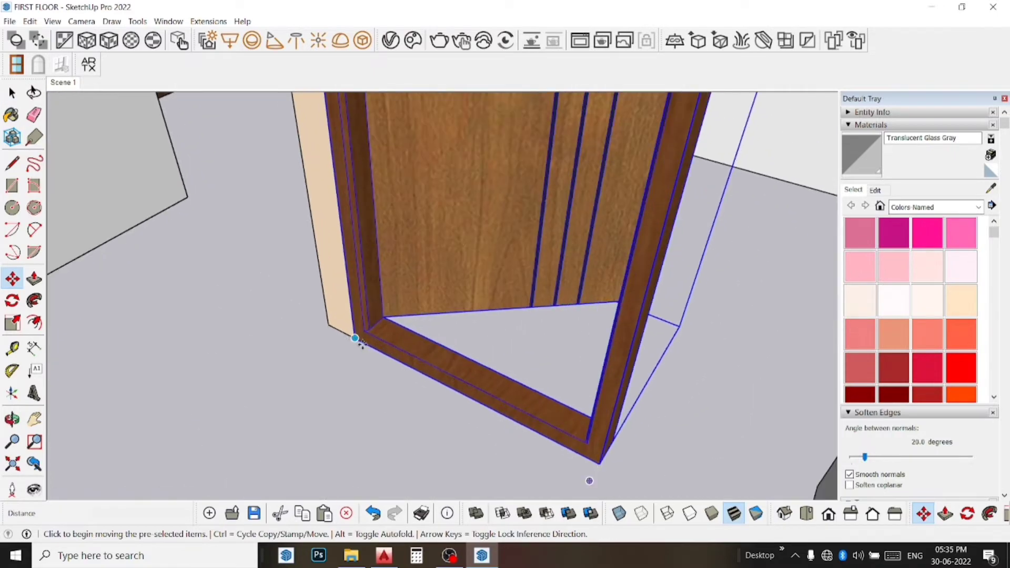
click(357, 337)
scroll(400, 321, down, 3)
scroll(500, 305, down, 3)
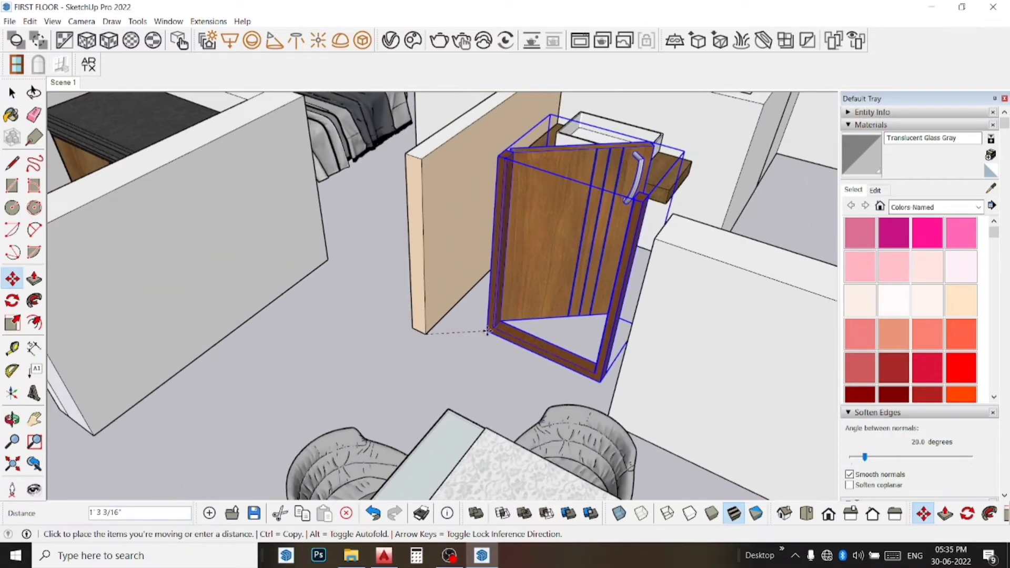
scroll(599, 289, down, 3)
mouse_move(598, 289)
middle_down()
mouse_move(545, 284)
mouse_move(632, 295)
mouse_move(767, 285)
middle_up()
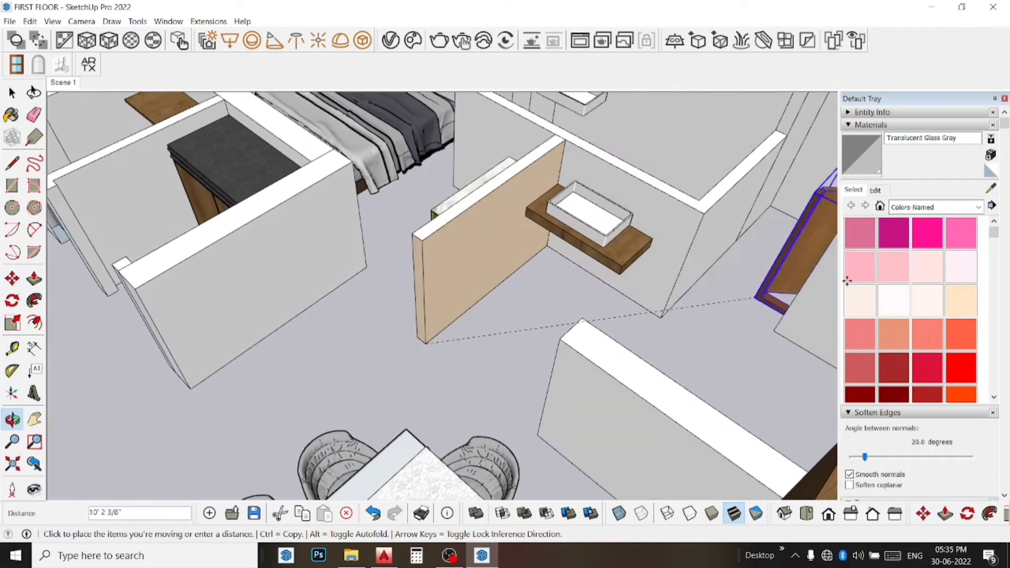
scroll(679, 283, up, 3)
click(779, 353)
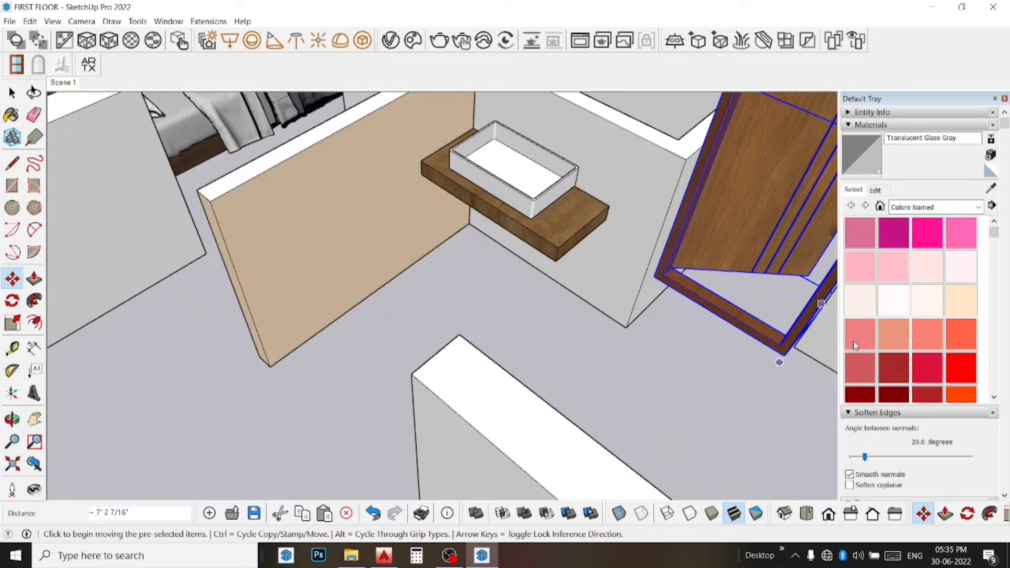
- Nudge the door frame slightly up and to the right
scroll(767, 359, up, 2)
scroll(767, 359, up, 2)
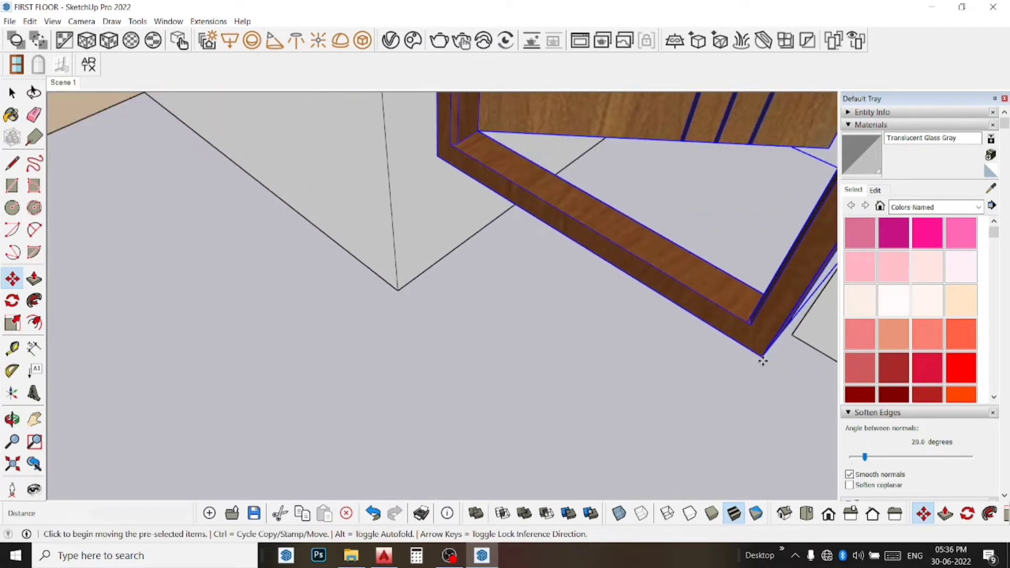
click(763, 362)
click(790, 332)
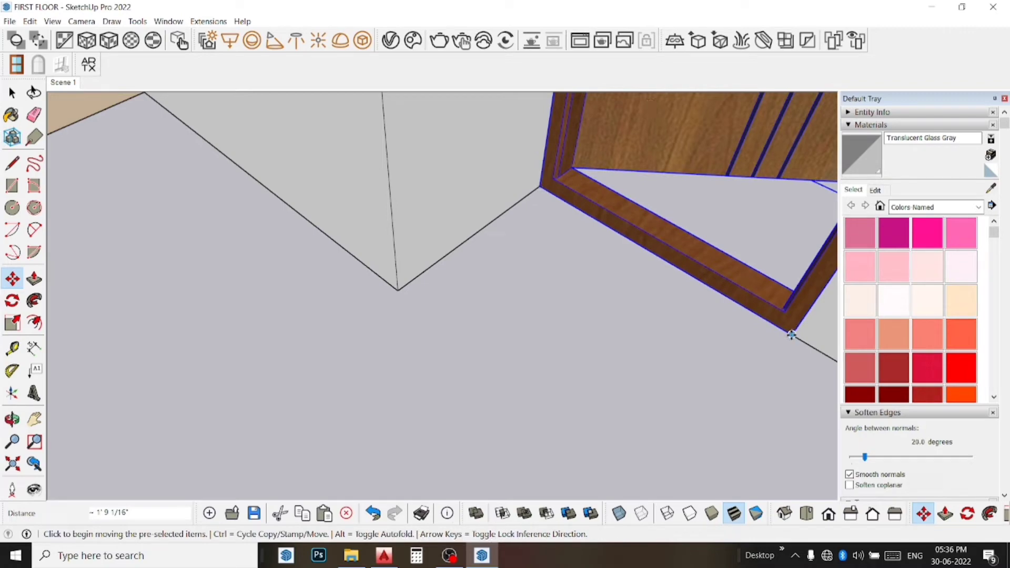
- Copy the door with Ctrl-Move and place the copy in the doorway
click(791, 335)
key(ctrl)
scroll(790, 335, down, 3)
scroll(789, 338, down, 3)
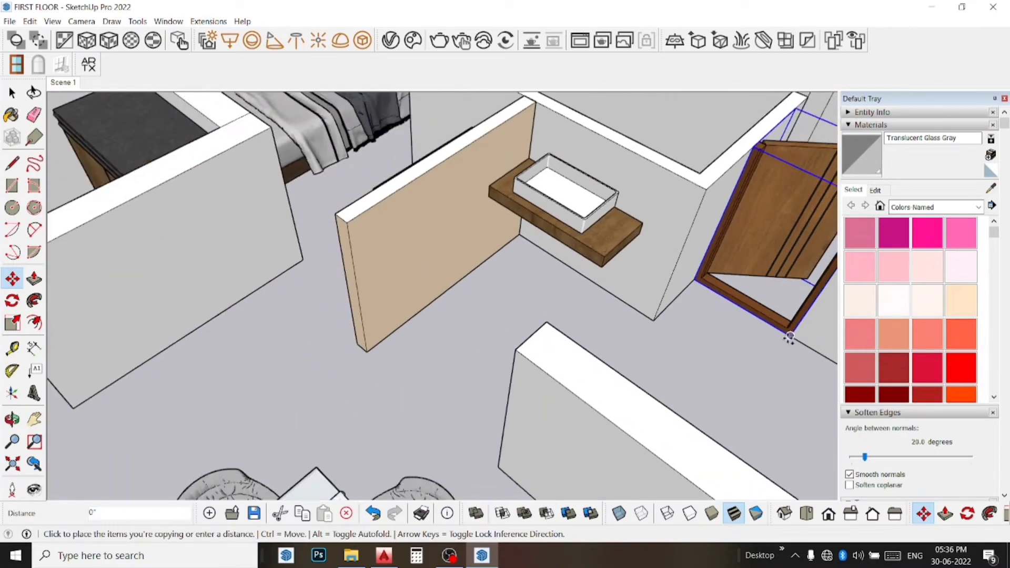
scroll(789, 338, down, 3)
scroll(811, 339, down, 2)
scroll(576, 329, up, 1)
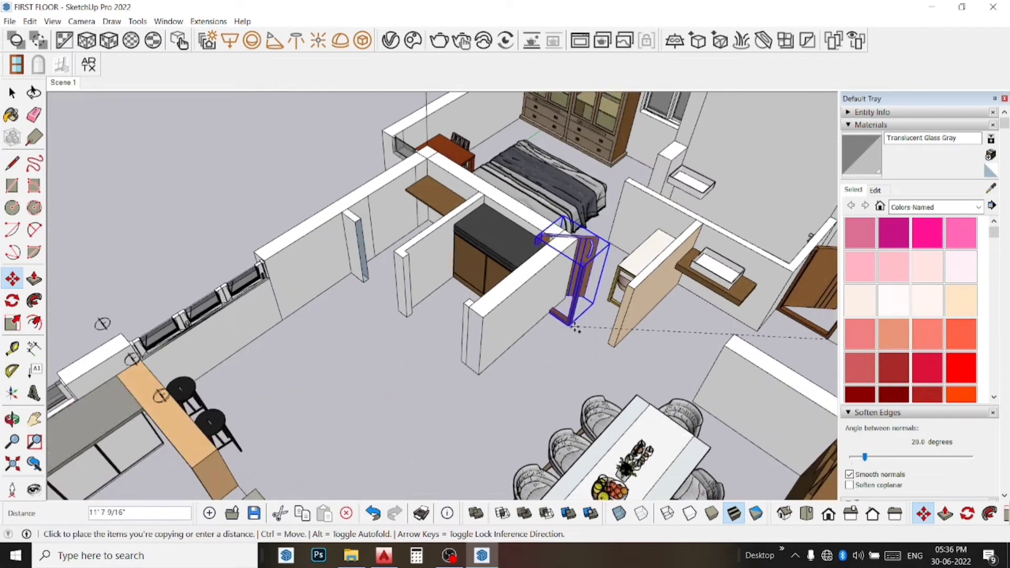
scroll(577, 329, up, 2)
scroll(584, 331, up, 2)
click(602, 335)
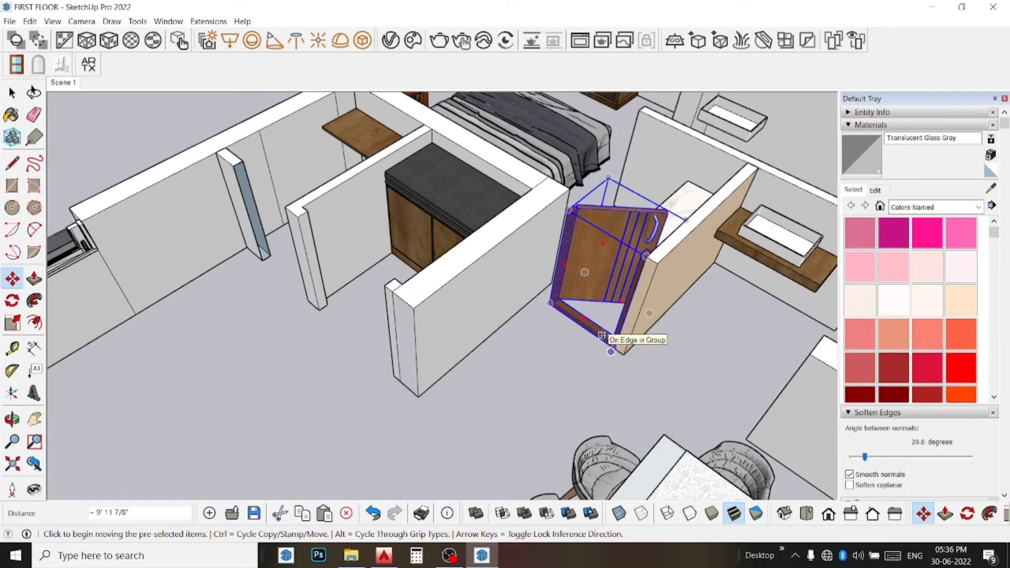
- Enter the wall group, select the narrow pillar, and start then cancel a line at its corner
key(space)
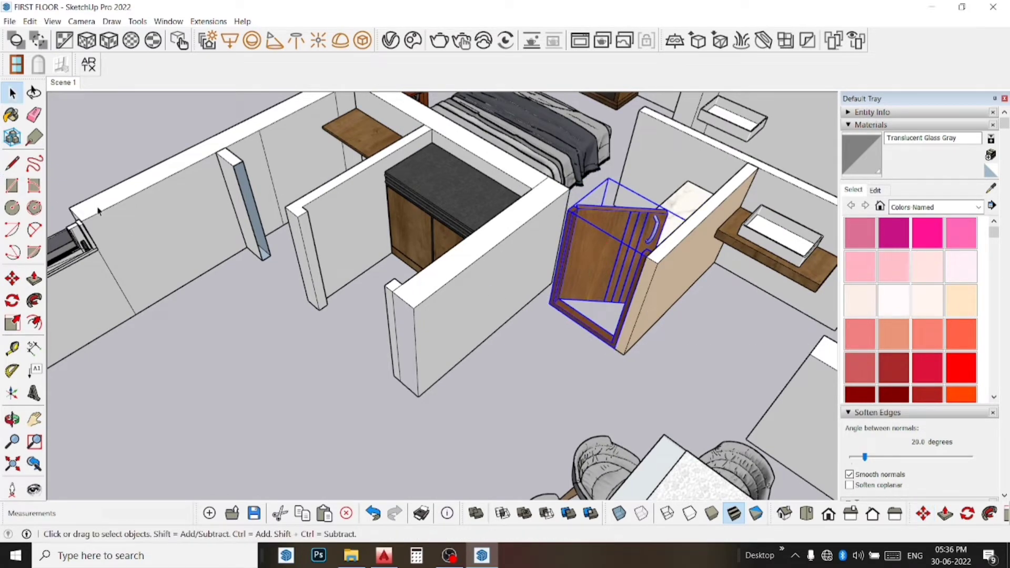
double_click(178, 225)
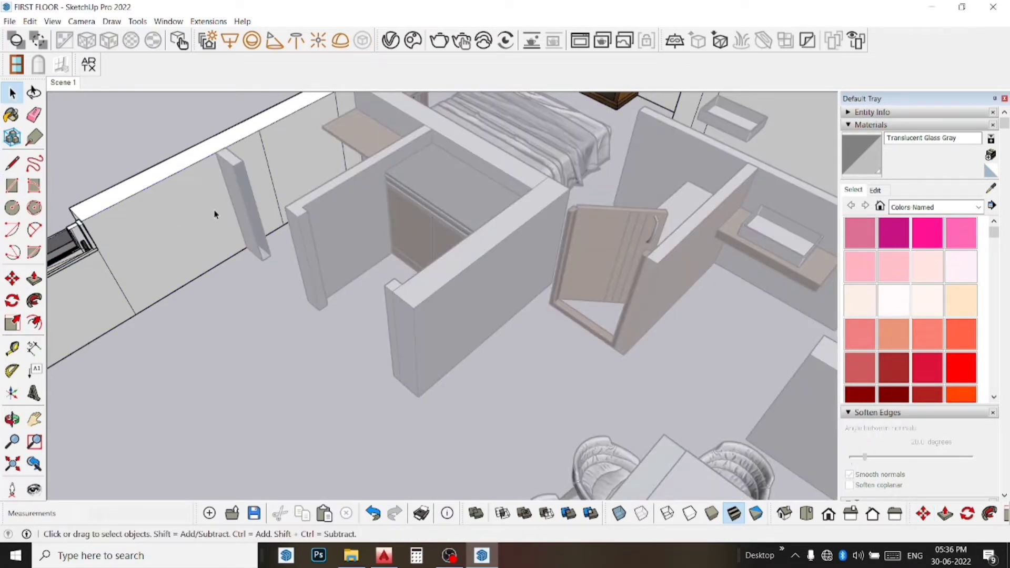
double_click(258, 210)
click(11, 163)
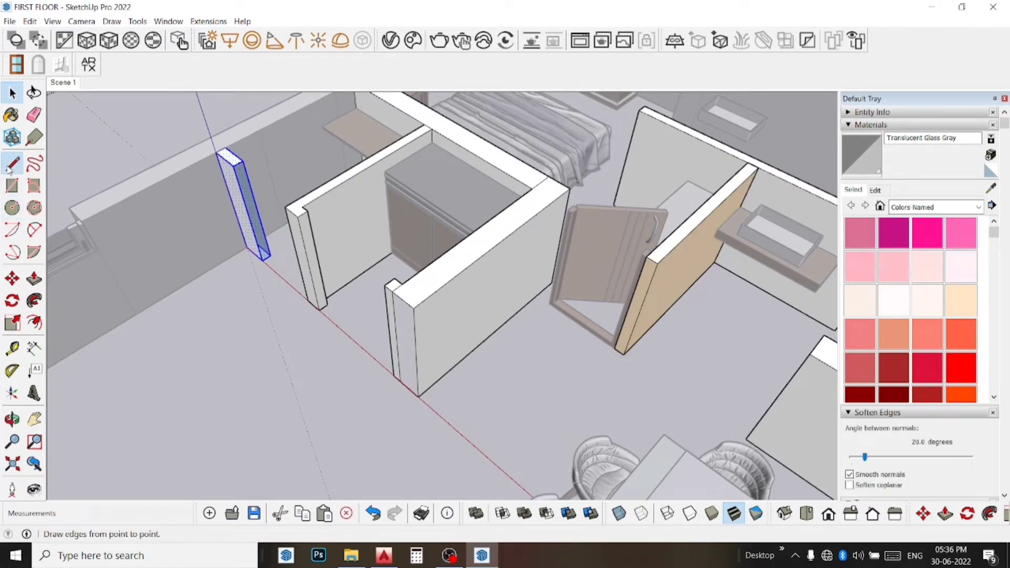
click(263, 260)
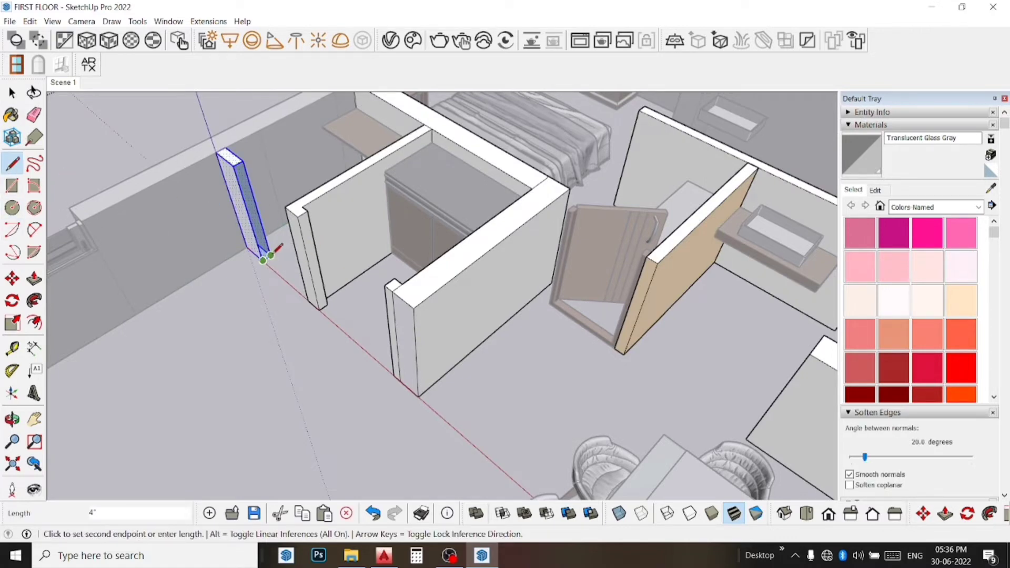
key(Escape)
key(space)
click(212, 329)
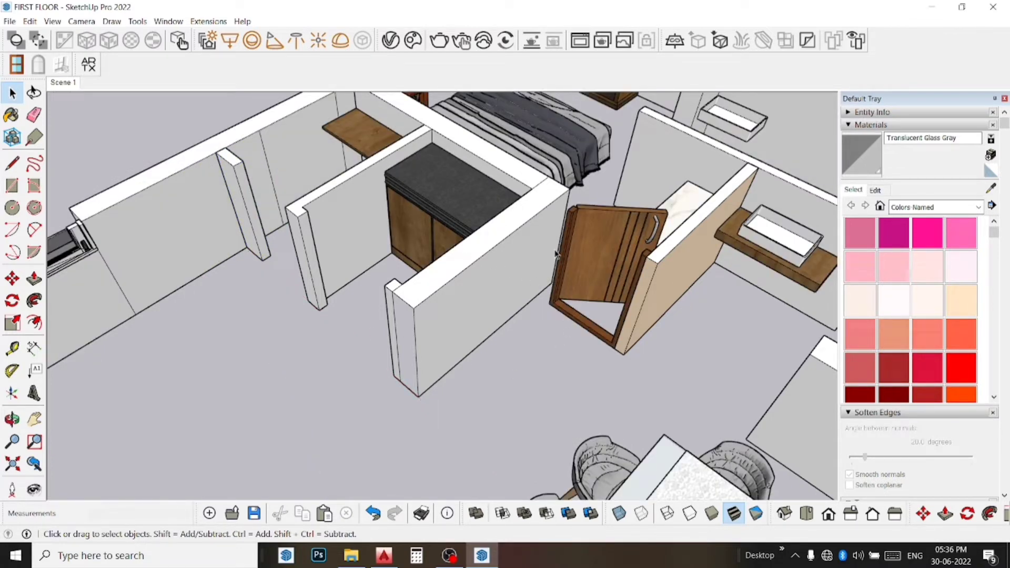
- Flip the copied door along the group's red axis and rescale it from one side
right_click(583, 253)
mouse_move(614, 384)
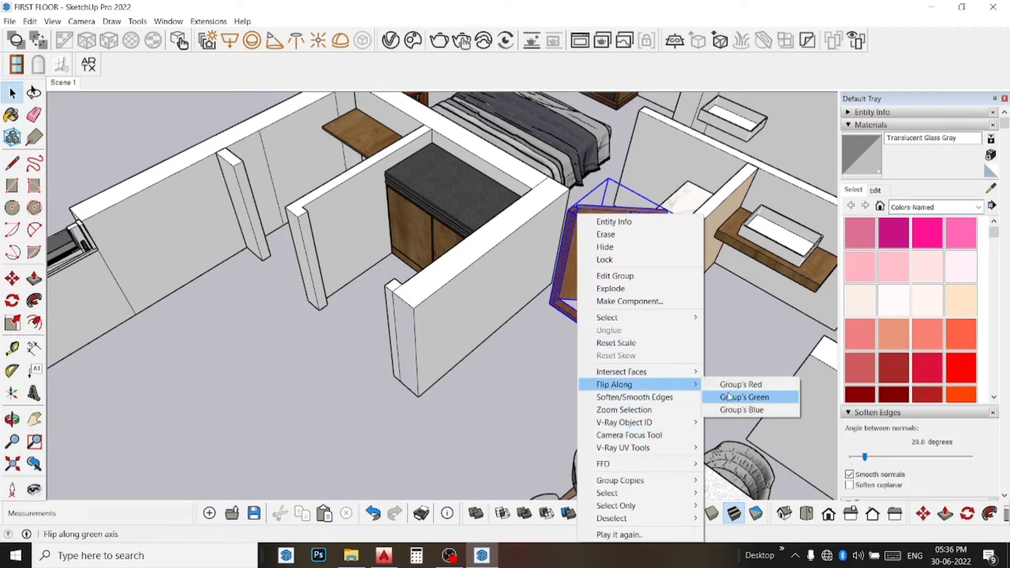
click(720, 385)
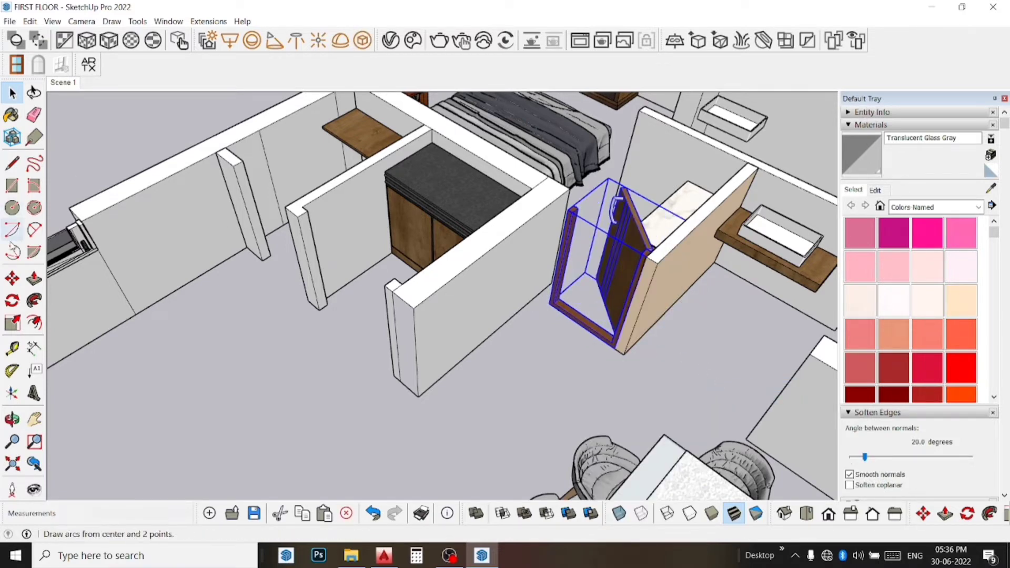
click(12, 322)
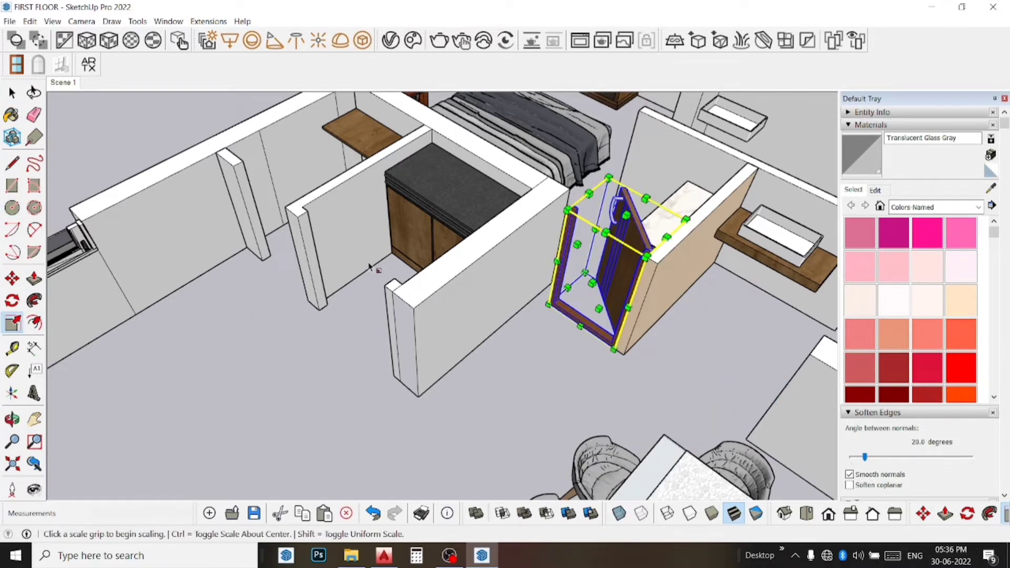
click(595, 230)
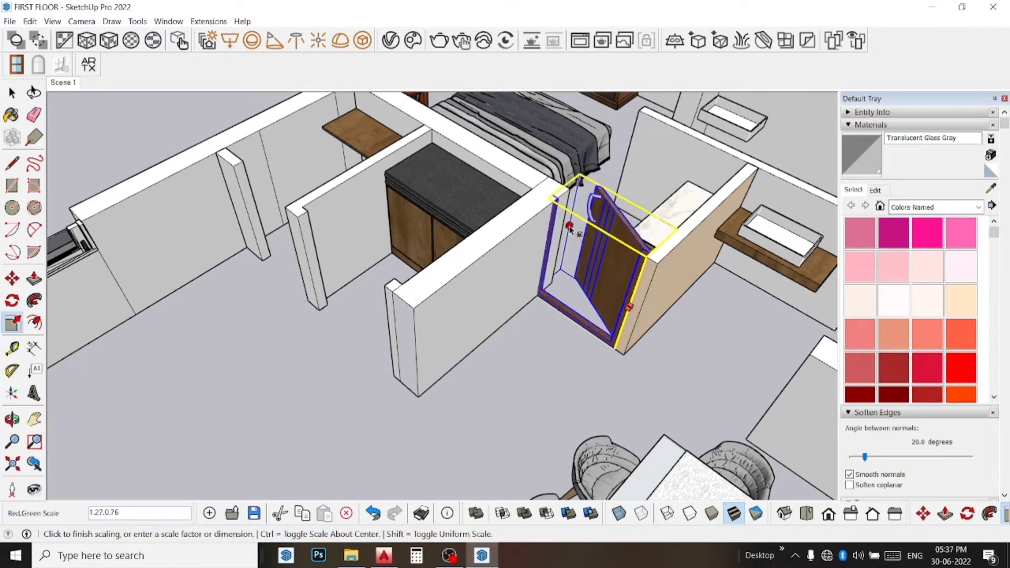
click(574, 229)
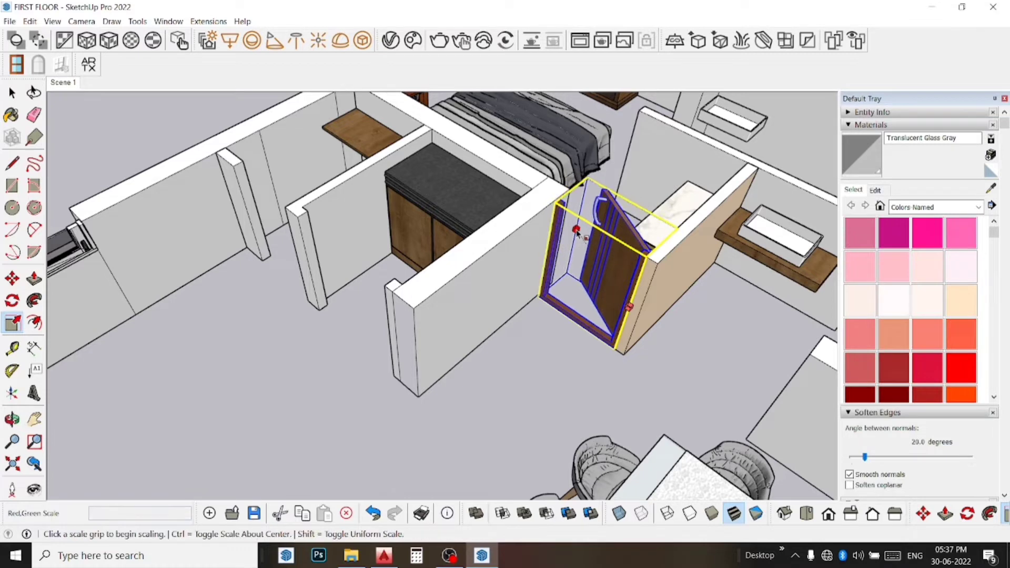
scroll(524, 304, up, 2)
scroll(525, 304, up, 2)
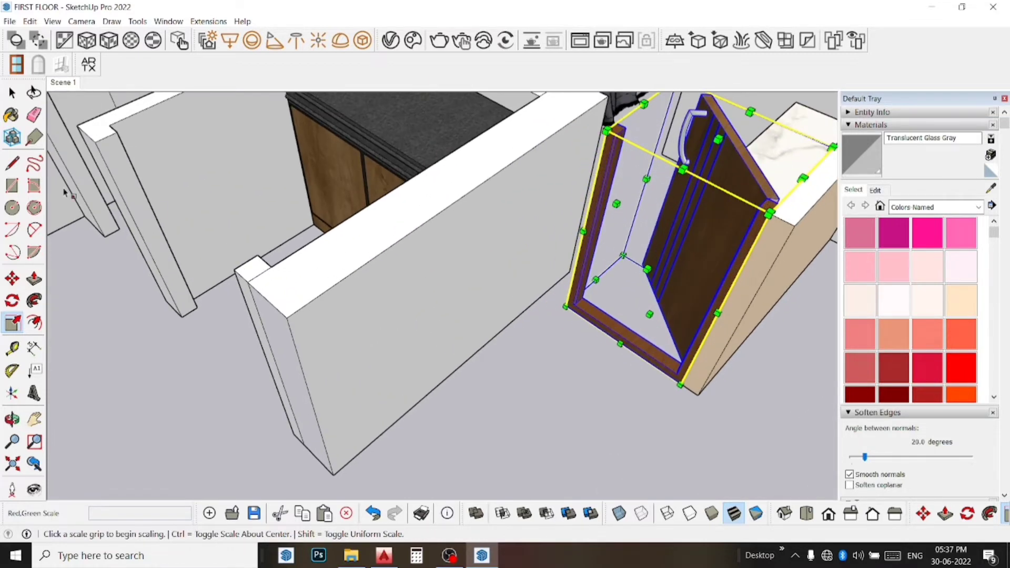
- Move the door frame so its corner snaps to the wall corner
click(12, 278)
scroll(551, 300, up, 2)
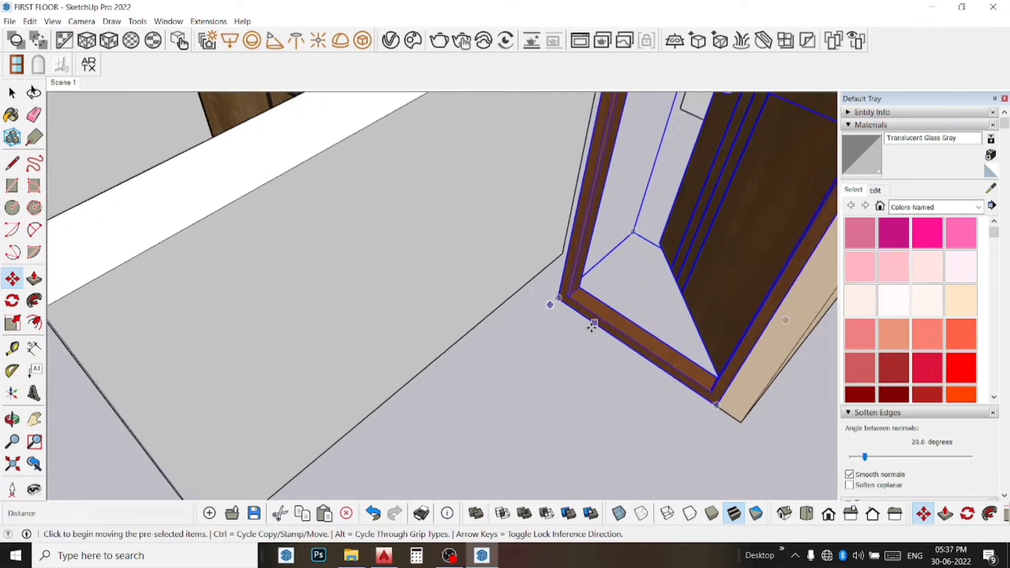
scroll(516, 289, up, 2)
scroll(481, 278, up, 1)
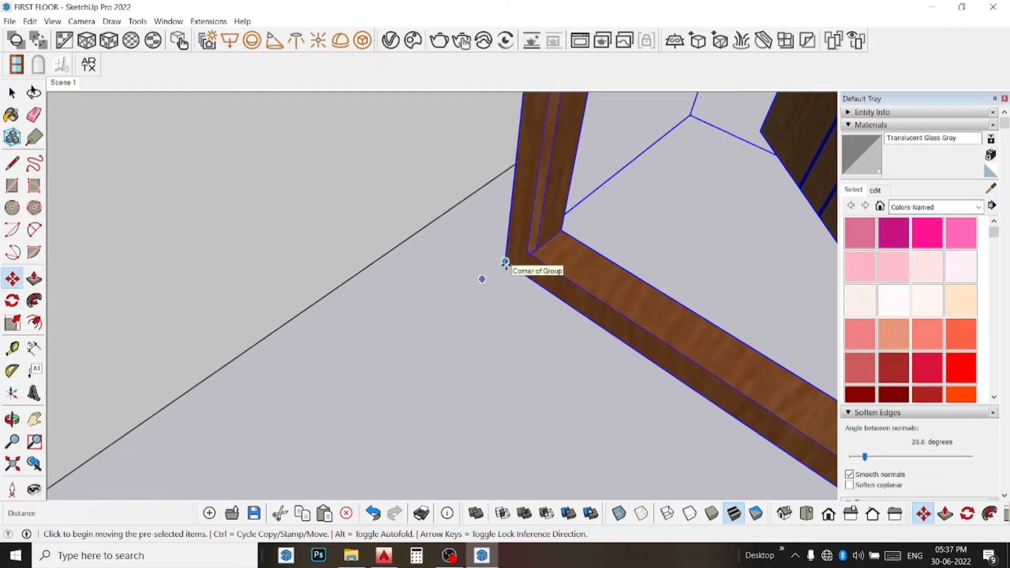
click(482, 279)
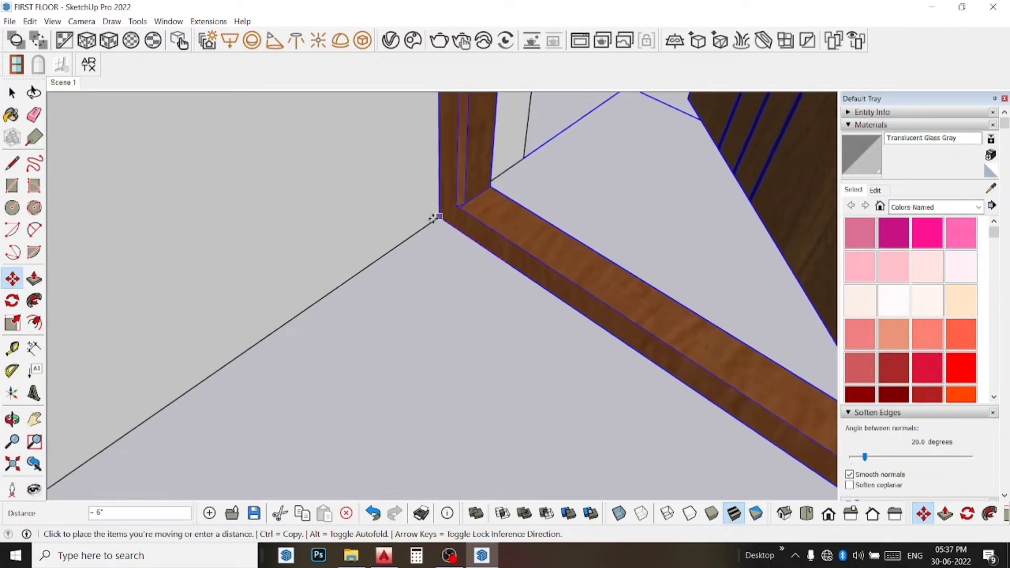
click(443, 223)
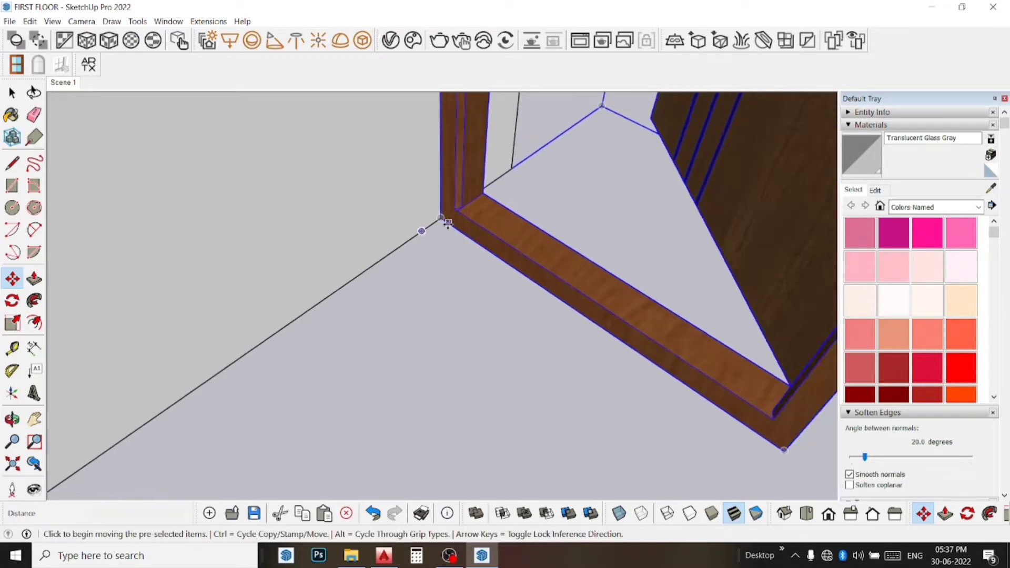
scroll(444, 223, down, 2)
scroll(444, 223, down, 2)
scroll(443, 223, down, 2)
scroll(444, 223, down, 2)
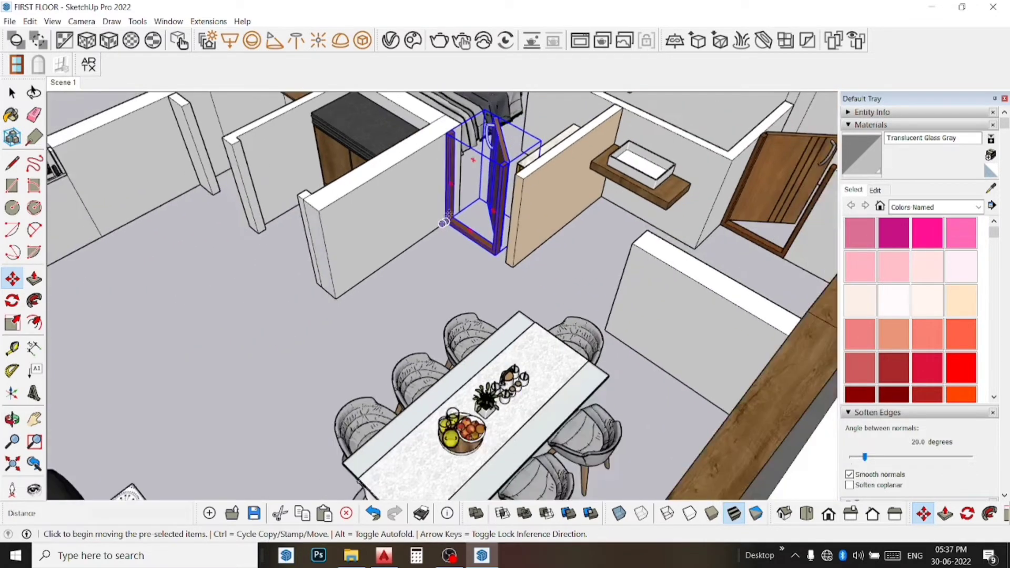
- Scale the door frame 1.20 along red to fill the doorway
click(13, 323)
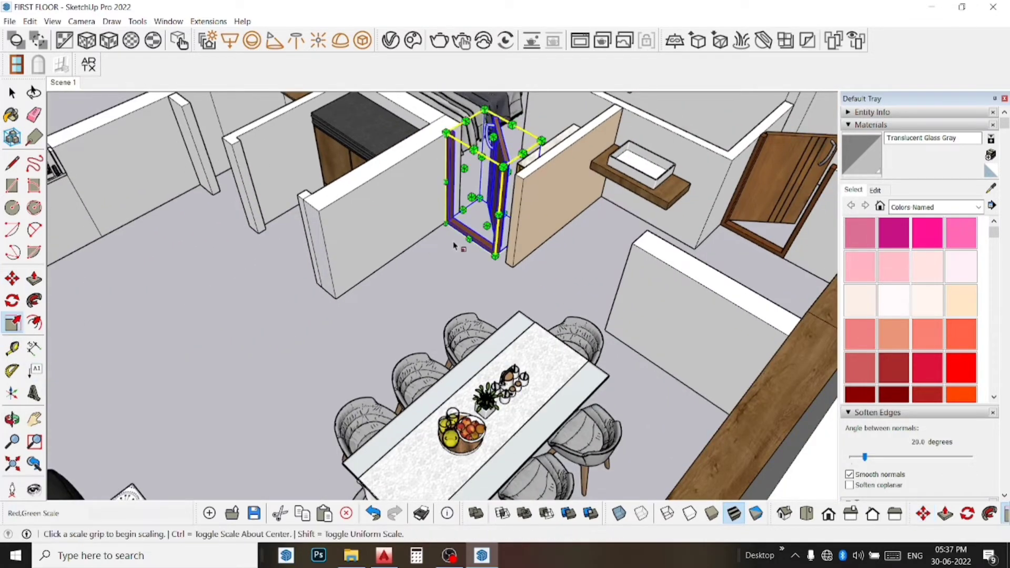
scroll(528, 190, up, 2)
scroll(527, 190, up, 3)
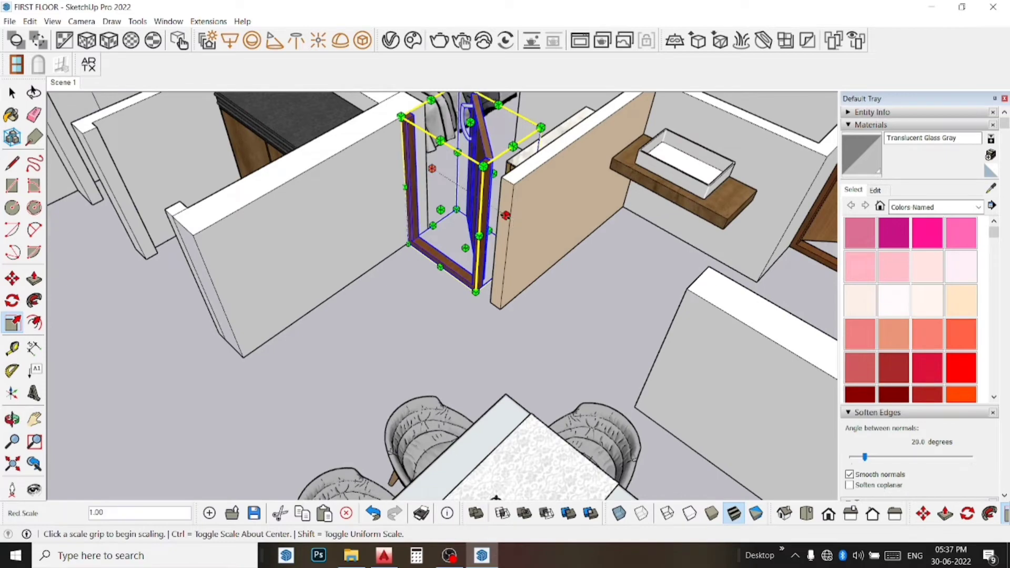
click(482, 200)
click(536, 216)
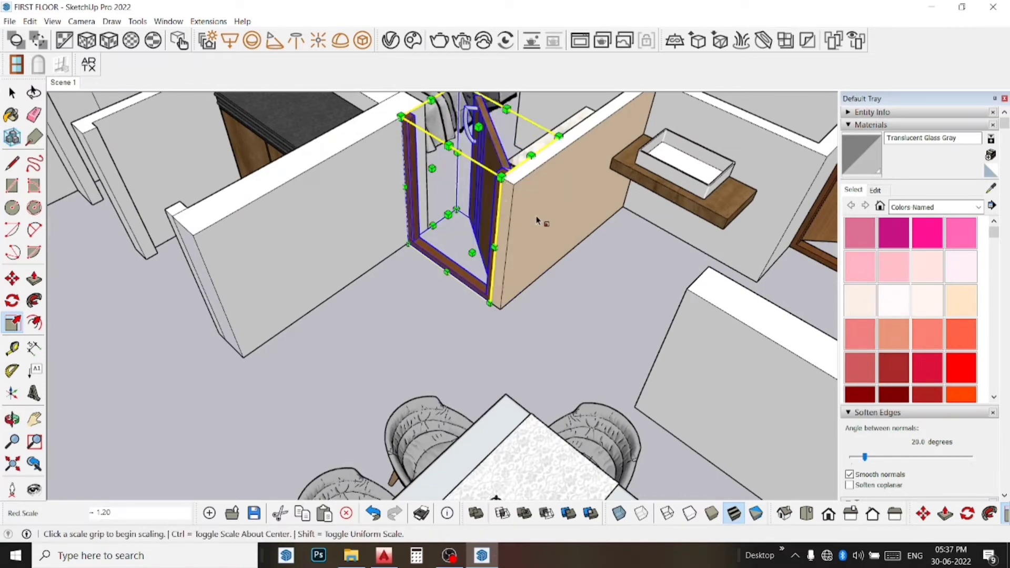
scroll(536, 215, down, 2)
scroll(535, 216, down, 2)
key(space)
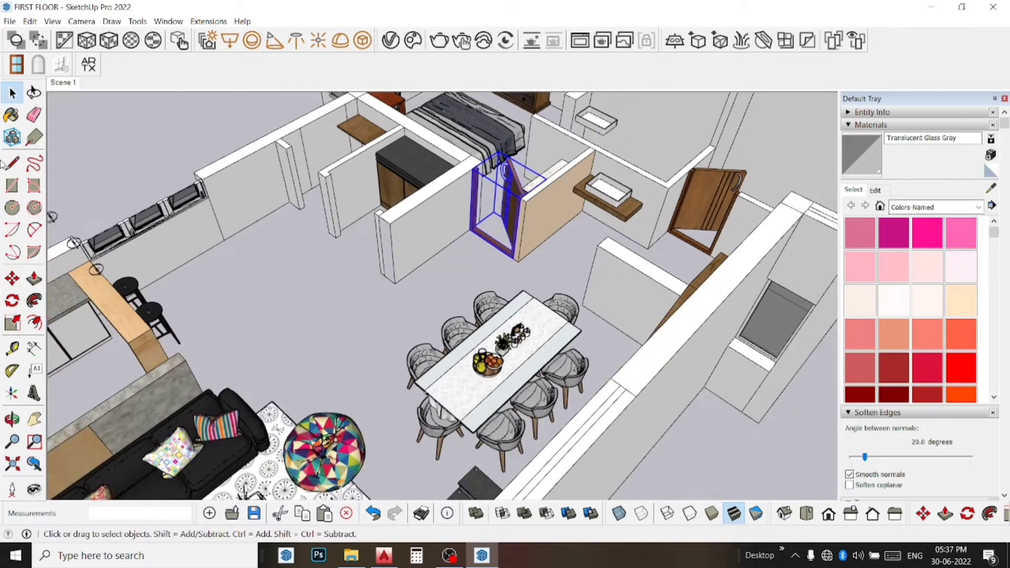
click(12, 279)
scroll(472, 231, up, 2)
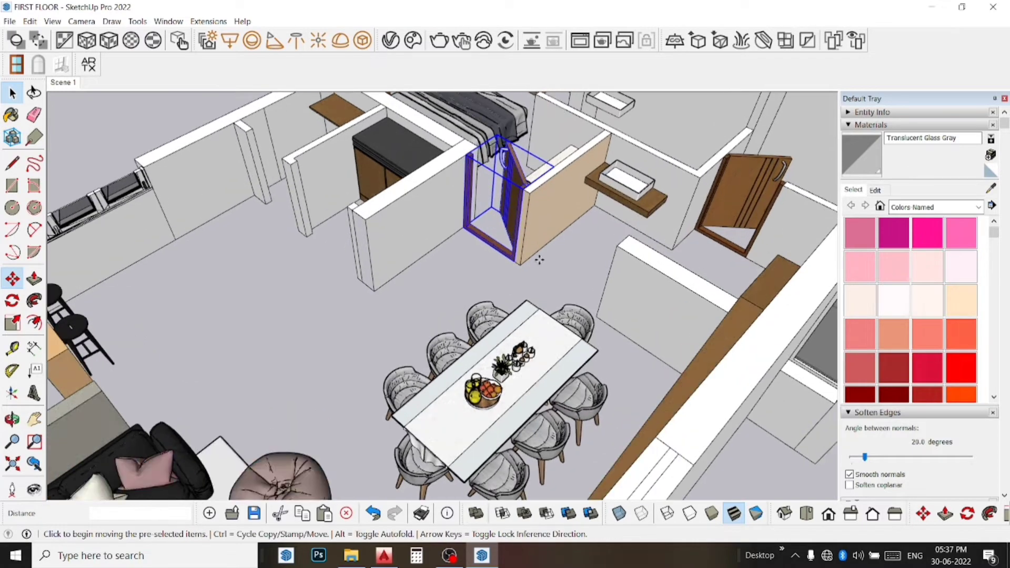
scroll(513, 258, up, 2)
scroll(515, 259, up, 2)
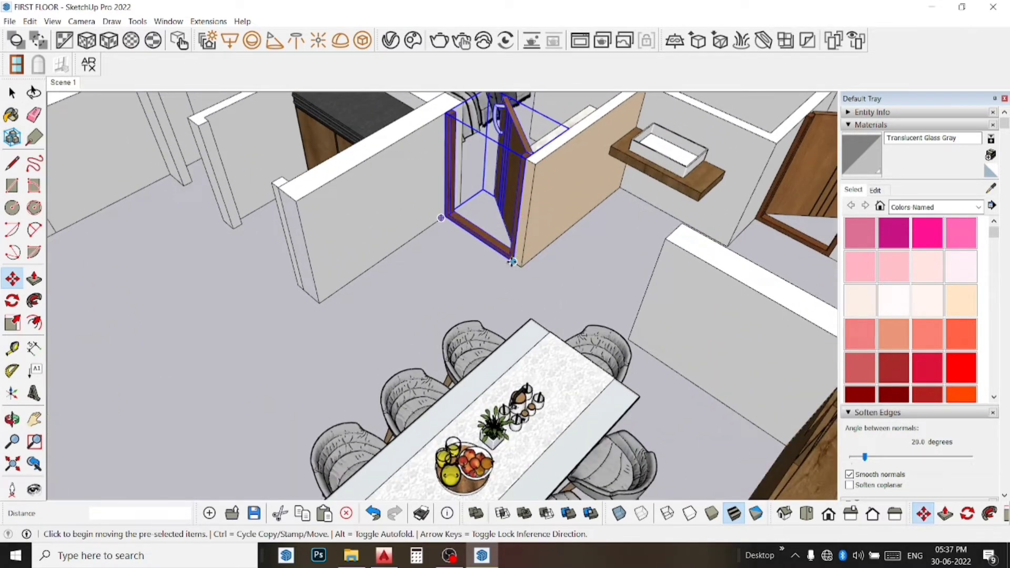
- Ctrl-copy the door frame over to the other doorway
click(516, 263)
key(ctrl)
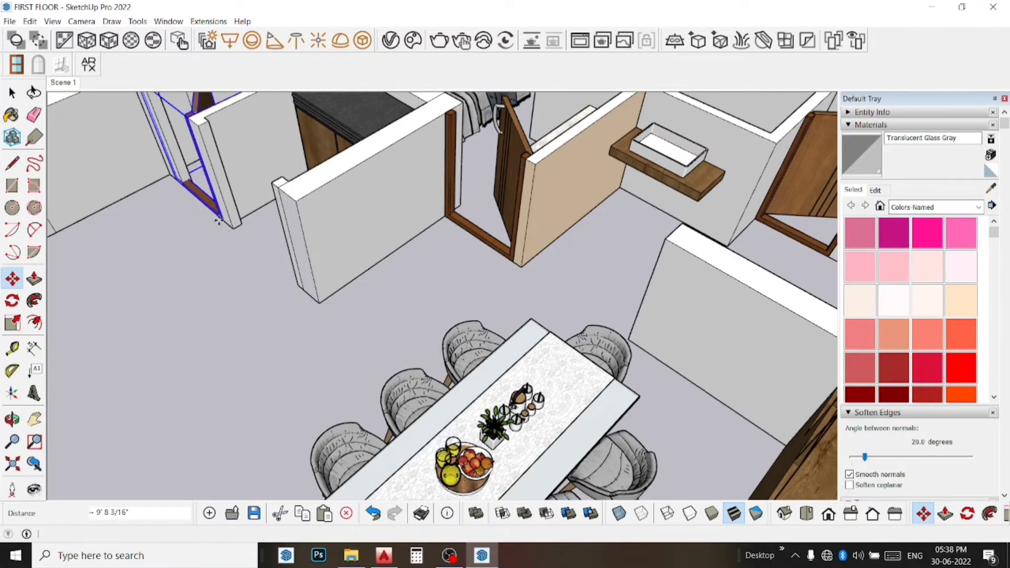
click(220, 221)
middle_drag(220, 221, 312, 244)
scroll(312, 243, down, 3)
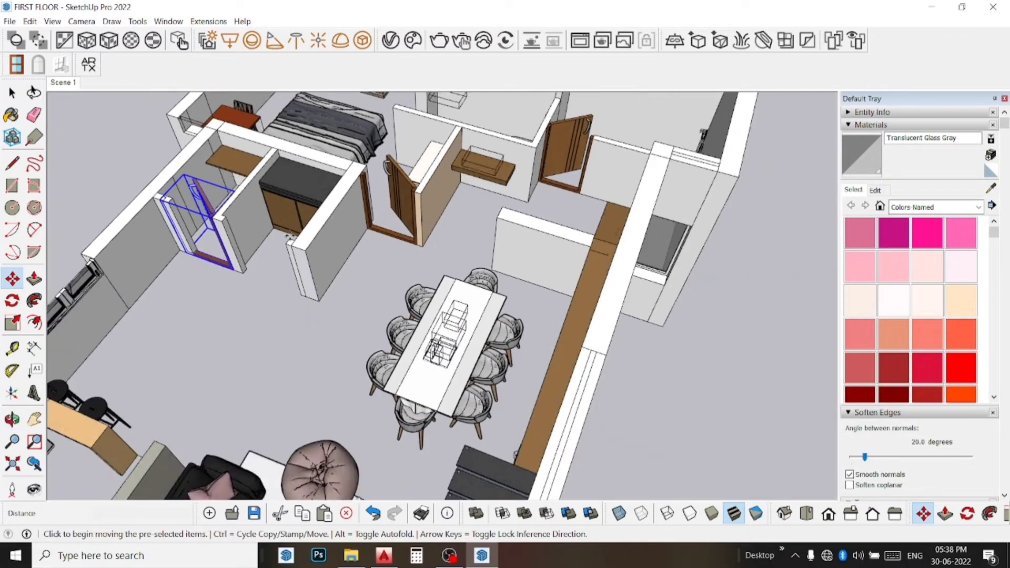
scroll(215, 219, up, 1)
scroll(215, 218, up, 2)
scroll(216, 219, up, 1)
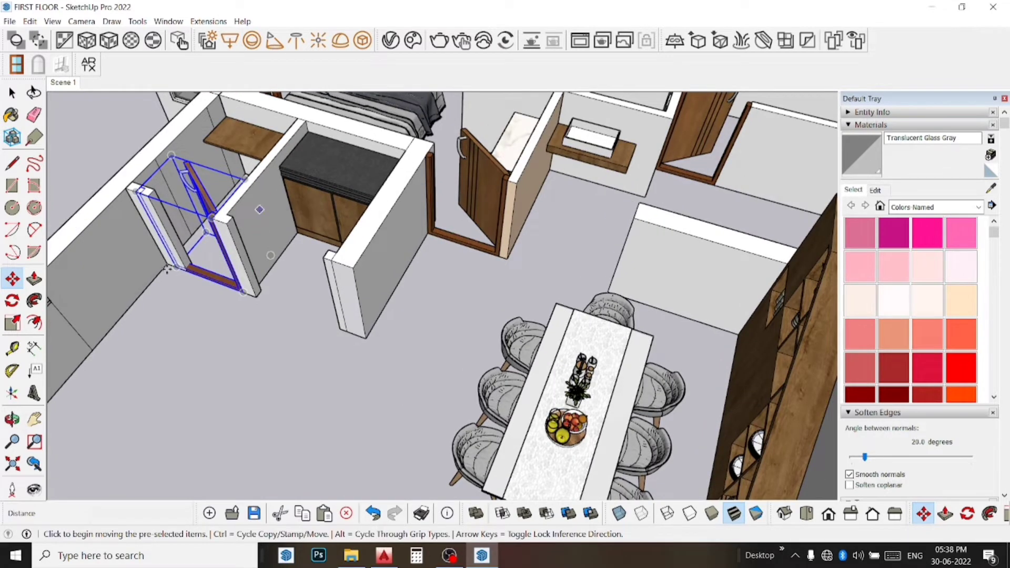
- Move the copied door frame into the bathroom doorway
click(13, 322)
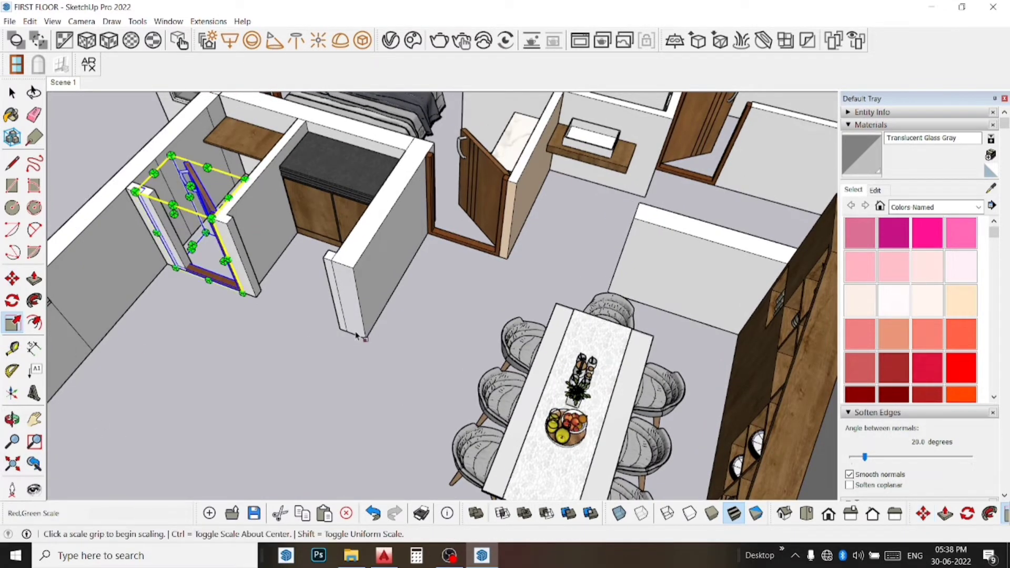
scroll(211, 205, up, 2)
scroll(211, 205, up, 1)
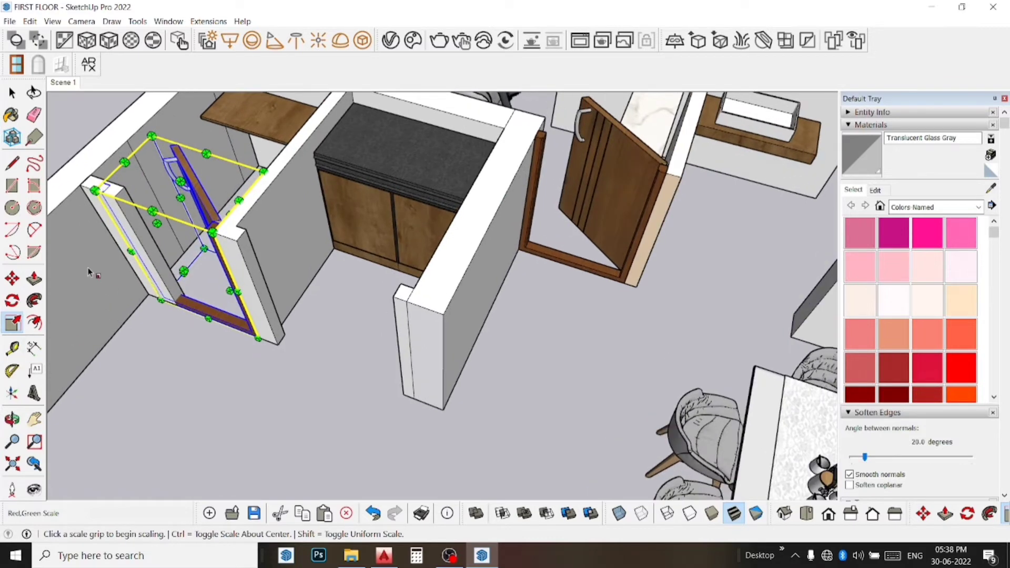
click(13, 278)
scroll(132, 300, up, 2)
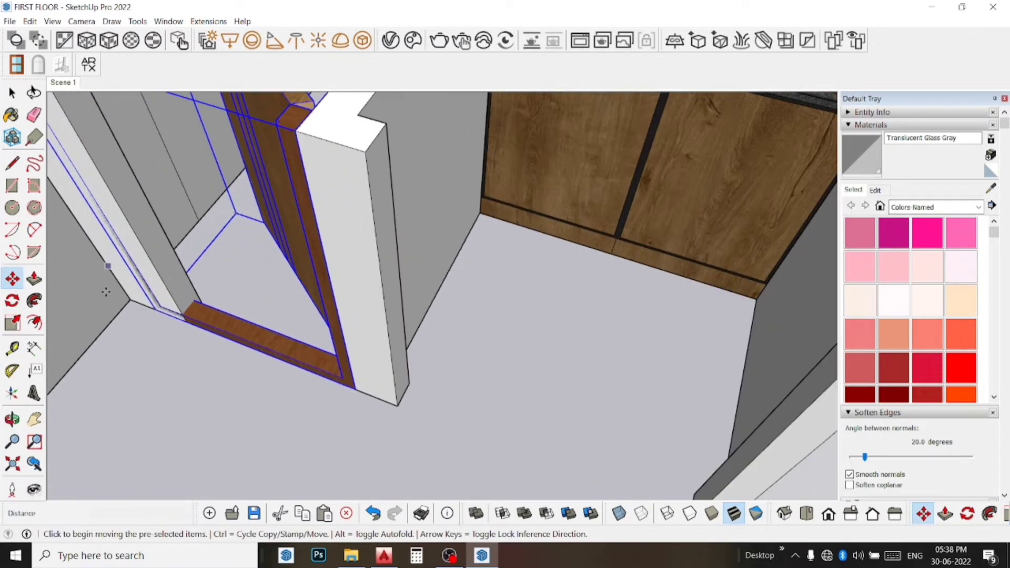
click(138, 311)
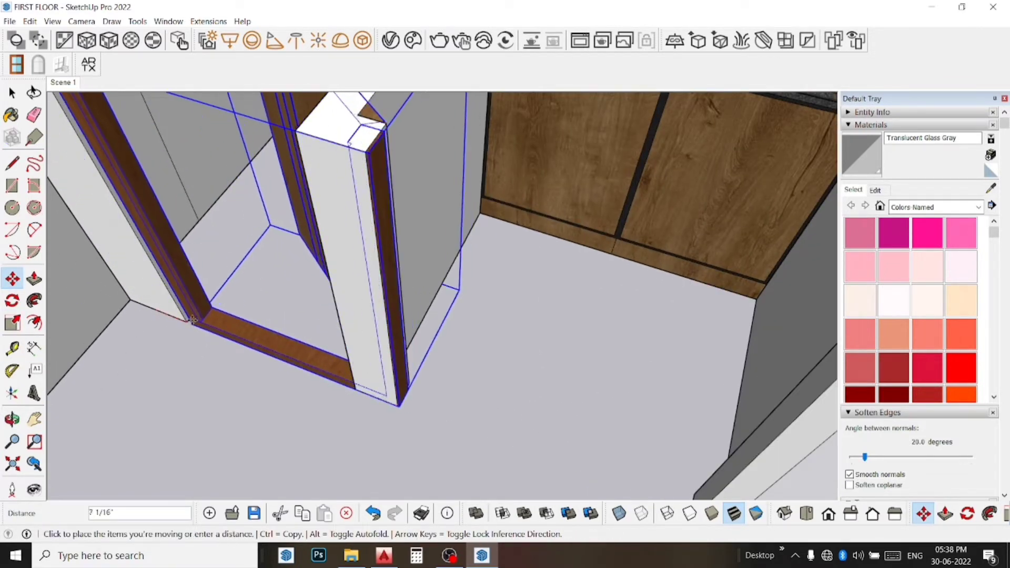
click(187, 321)
scroll(262, 389, down, 3)
scroll(262, 389, down, 3)
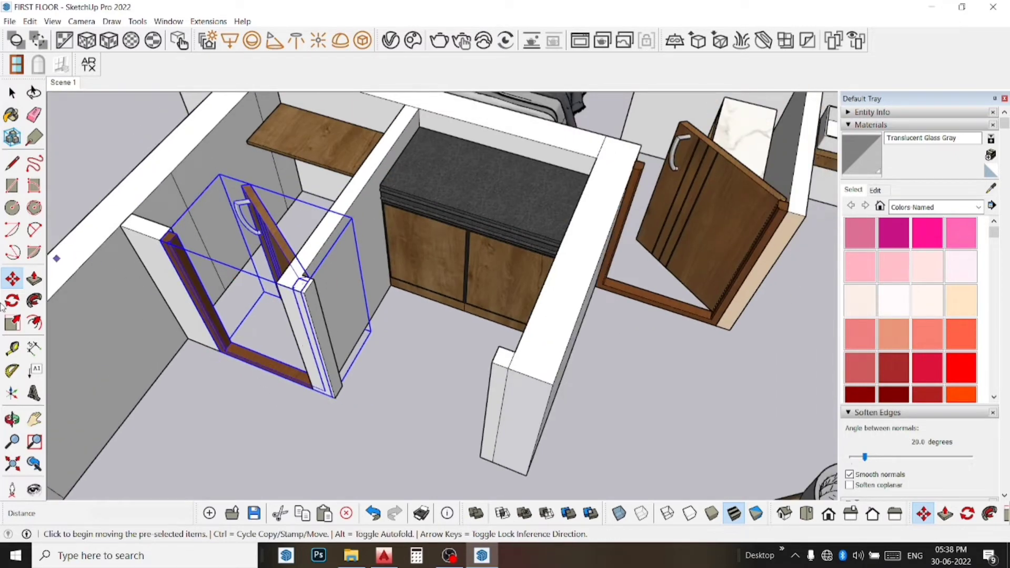
- Scale the door frame narrower to fit the bathroom opening
click(6, 330)
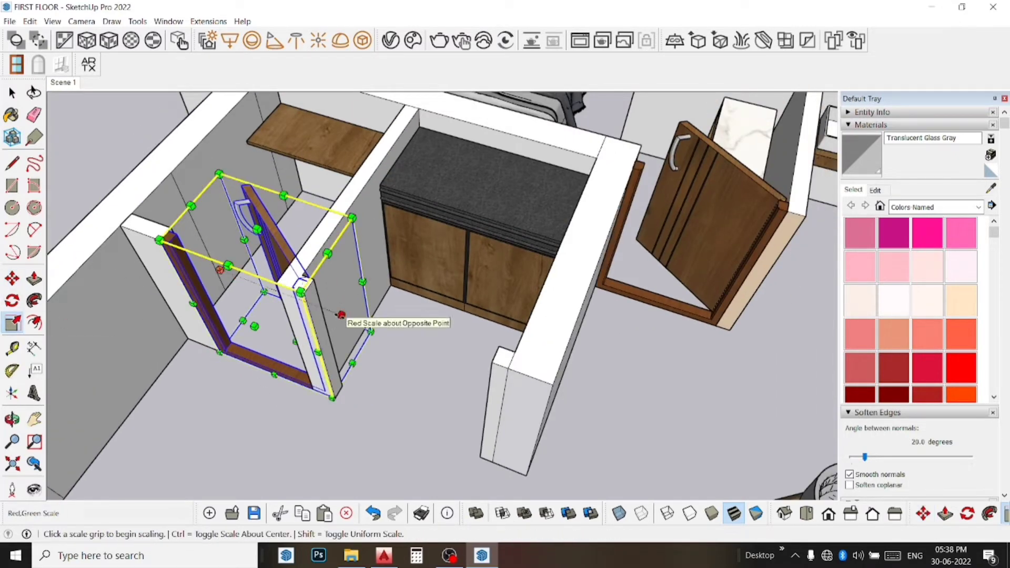
click(321, 306)
click(321, 307)
scroll(327, 320, down, 1)
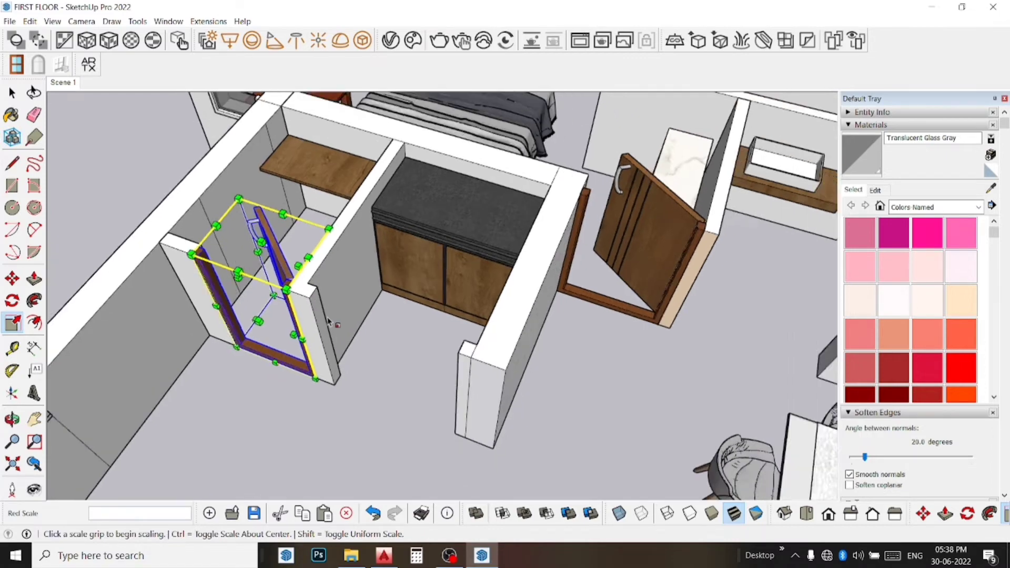
scroll(328, 320, down, 1)
scroll(327, 320, down, 1)
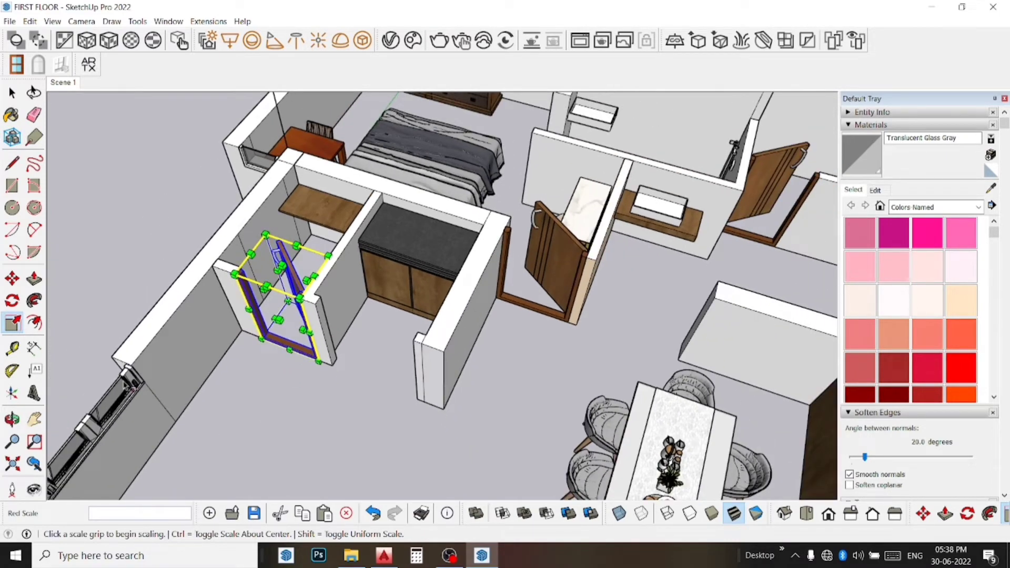
- Ctrl-copy the door into the neighbouring doorway
click(12, 279)
scroll(322, 357, up, 1)
scroll(254, 349, up, 1)
scroll(226, 339, up, 2)
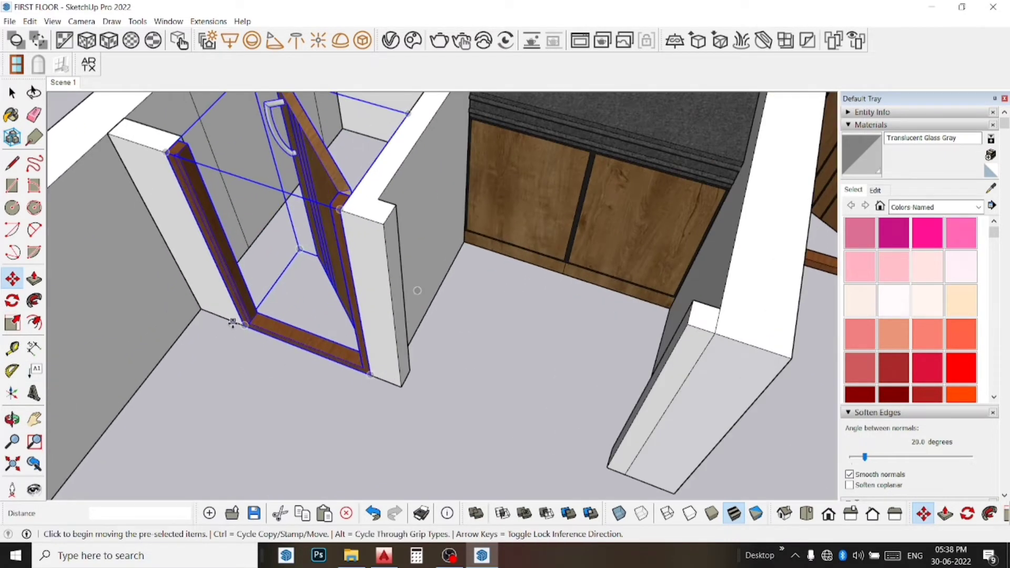
click(243, 325)
key(ctrl)
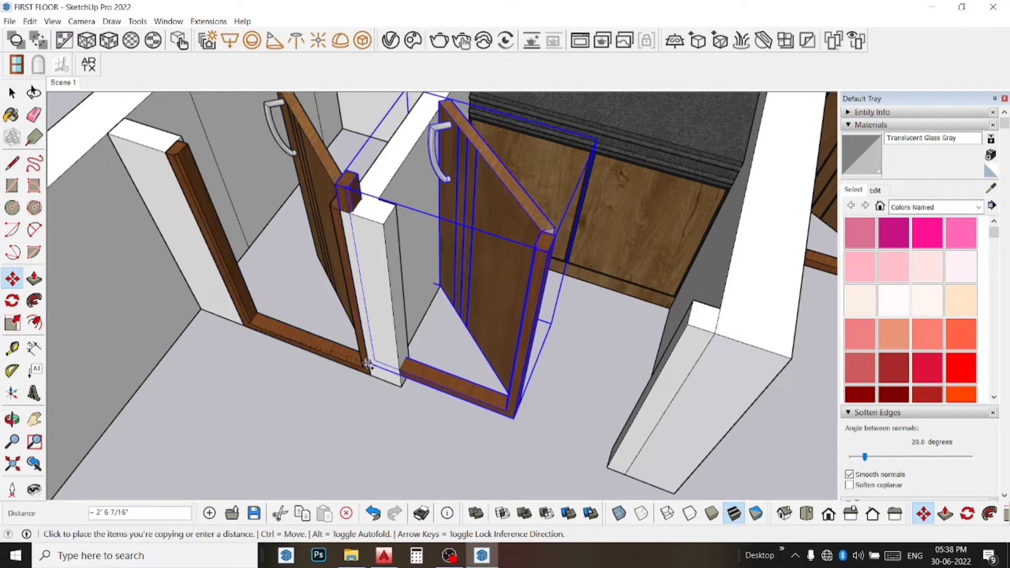
click(402, 388)
scroll(403, 387, down, 1)
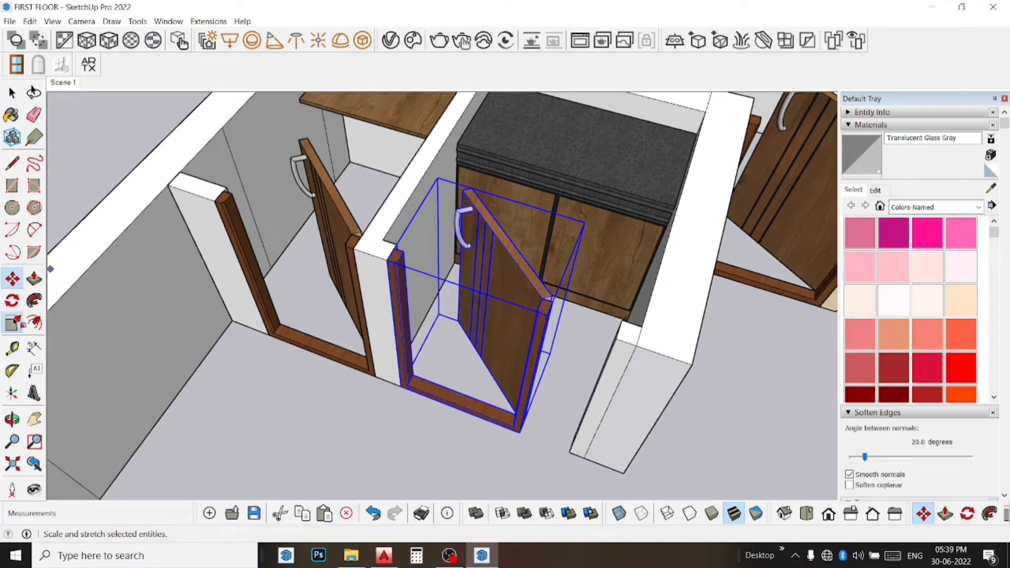
- Scale the copied door with a negative red factor to mirror it and fill the doorway
click(12, 322)
drag(543, 346, 499, 311)
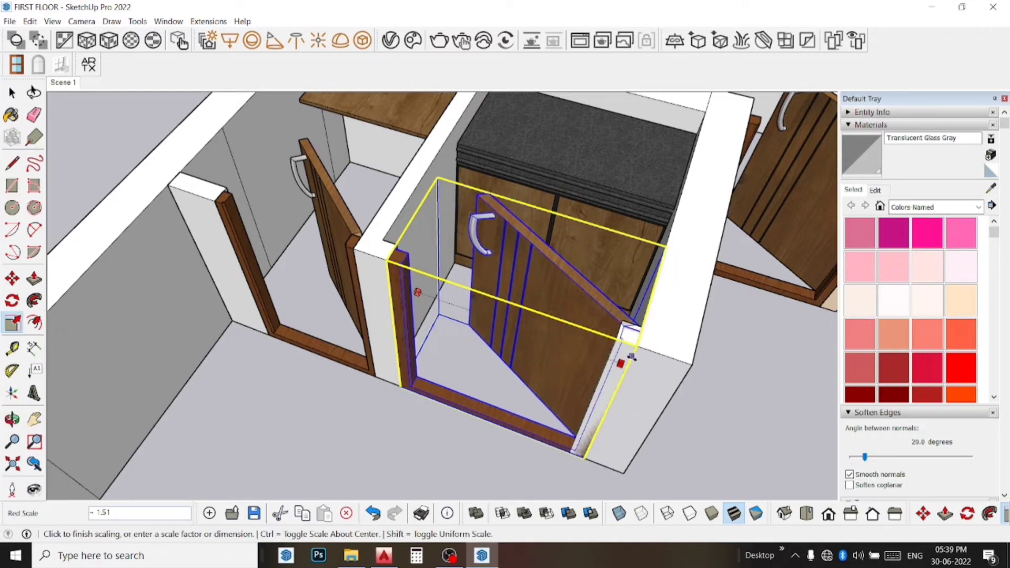
click(498, 312)
scroll(499, 312, down, 2)
scroll(505, 316, down, 2)
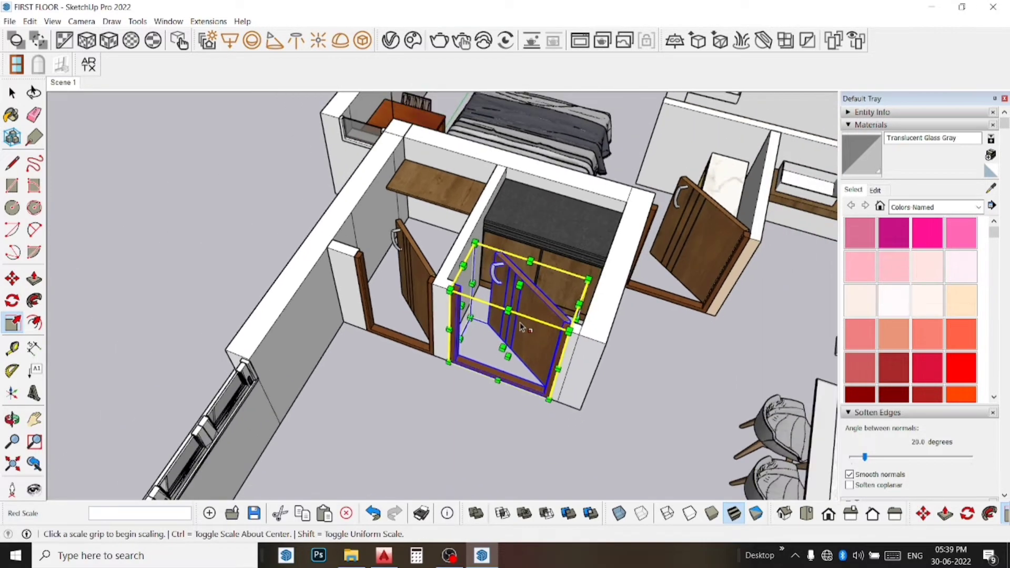
- Deselect the door and orbit to a top-down view of the floor
key(space)
scroll(516, 322, down, 1)
scroll(516, 322, down, 2)
scroll(160, 240, down, 1)
click(174, 248)
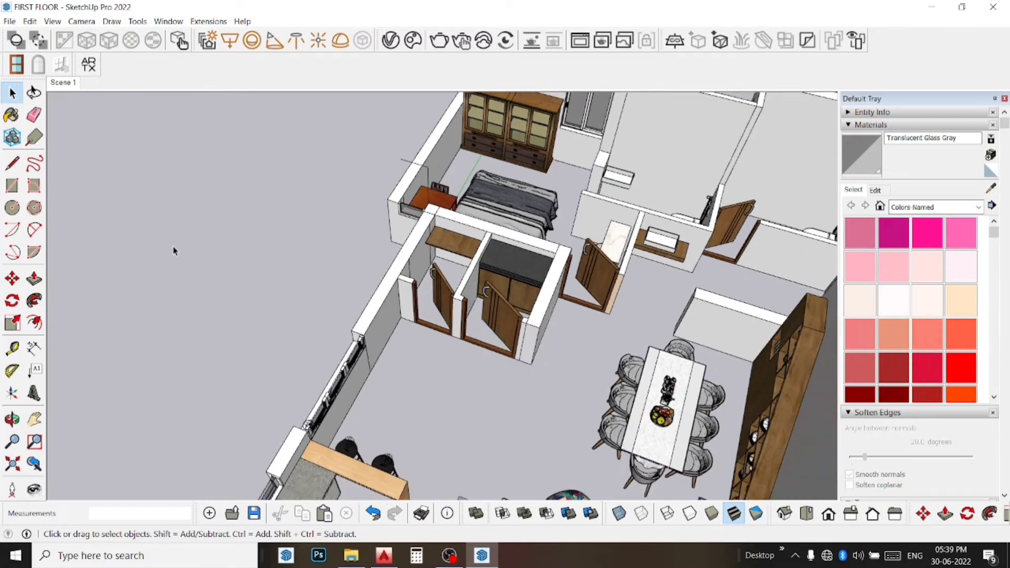
scroll(173, 251, down, 2)
middle_drag(486, 264, 442, 279)
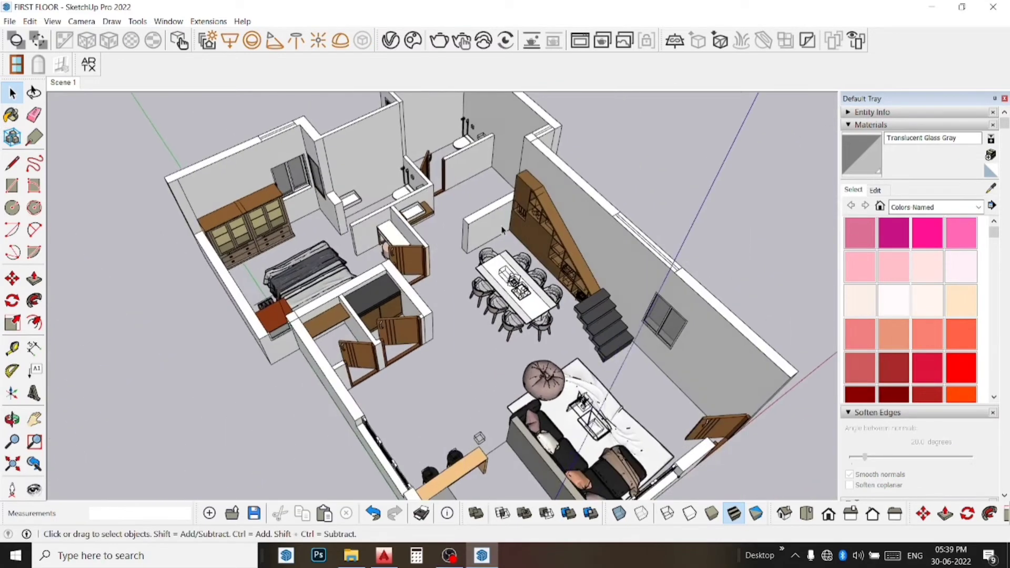
scroll(431, 287, up, 2)
- Copy a door and rotate the copy 90° on the floor
scroll(430, 287, up, 2)
click(430, 286)
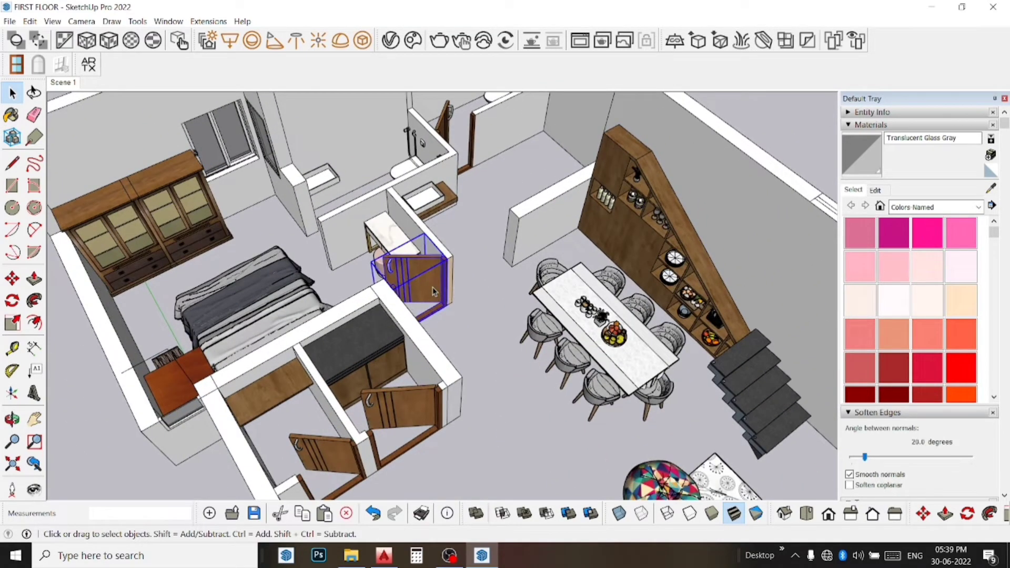
key(m)
click(426, 299)
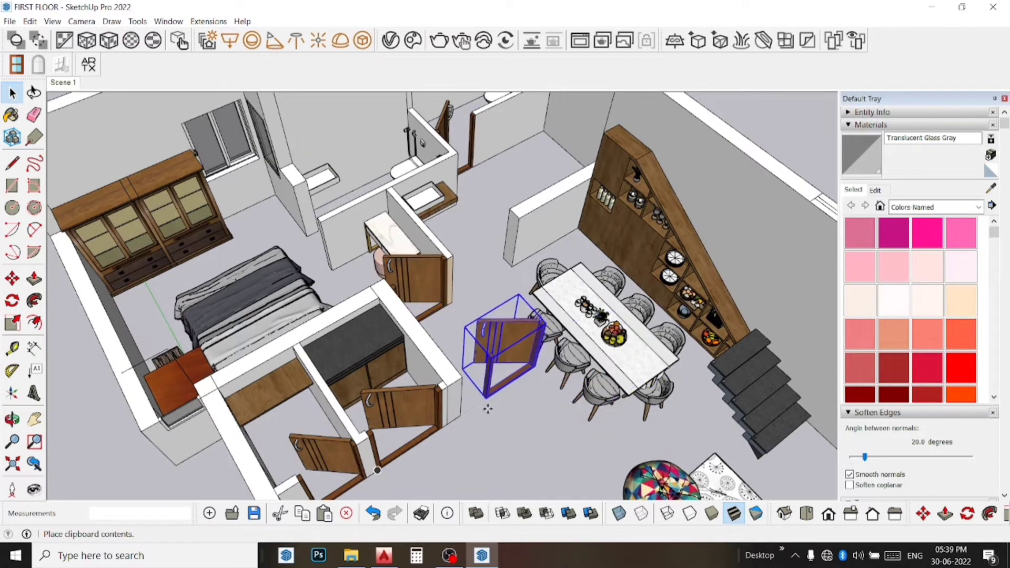
click(481, 341)
key(q)
click(481, 341)
click(473, 293)
click(457, 286)
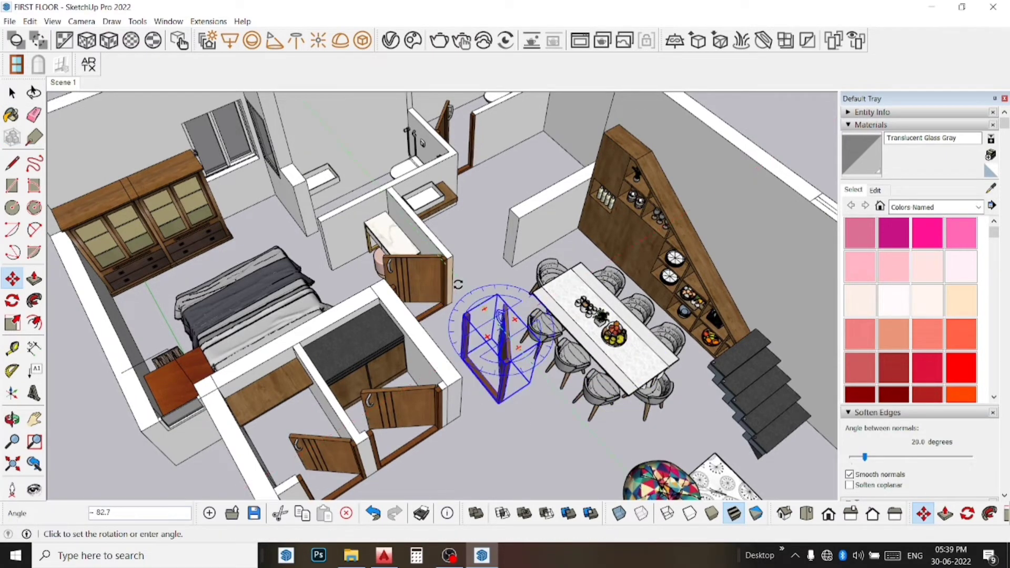
- Move the rotated door copy into the doorway beside the dressing table
key(m)
scroll(500, 402, up, 4)
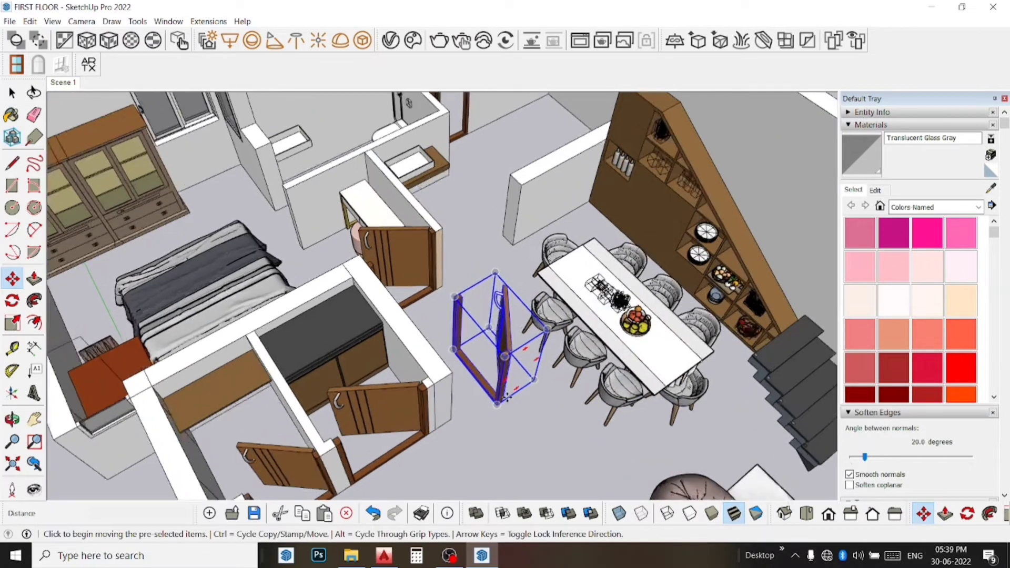
scroll(440, 342, up, 2)
scroll(440, 339, up, 3)
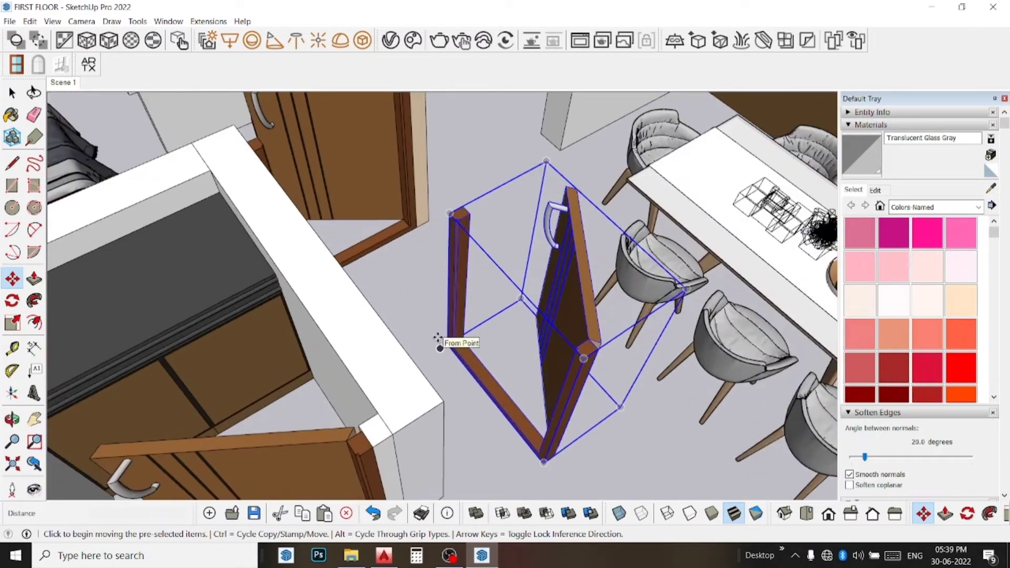
scroll(440, 339, up, 3)
click(460, 356)
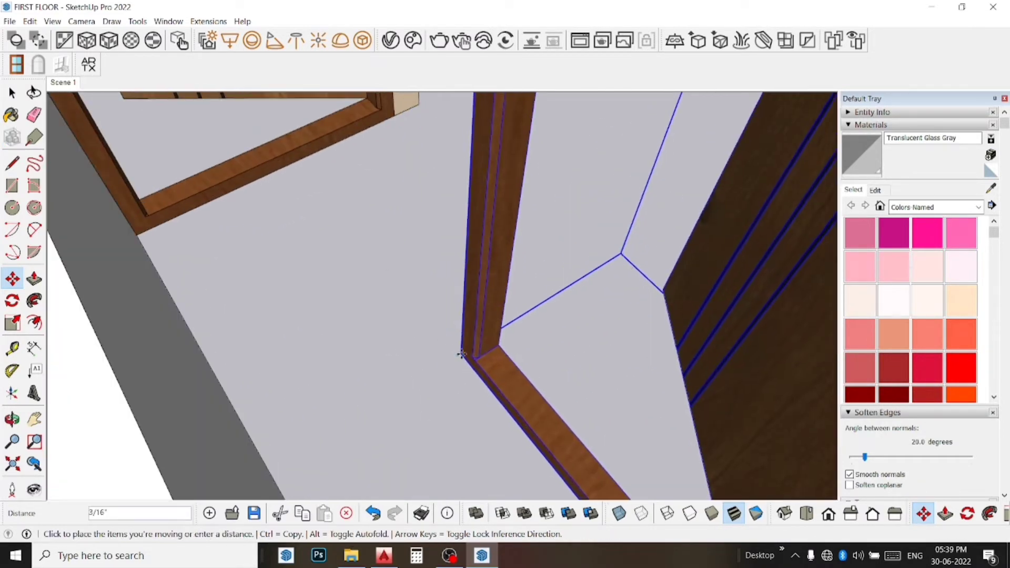
scroll(463, 339, down, 3)
scroll(461, 336, down, 3)
scroll(461, 336, down, 3)
scroll(468, 338, down, 3)
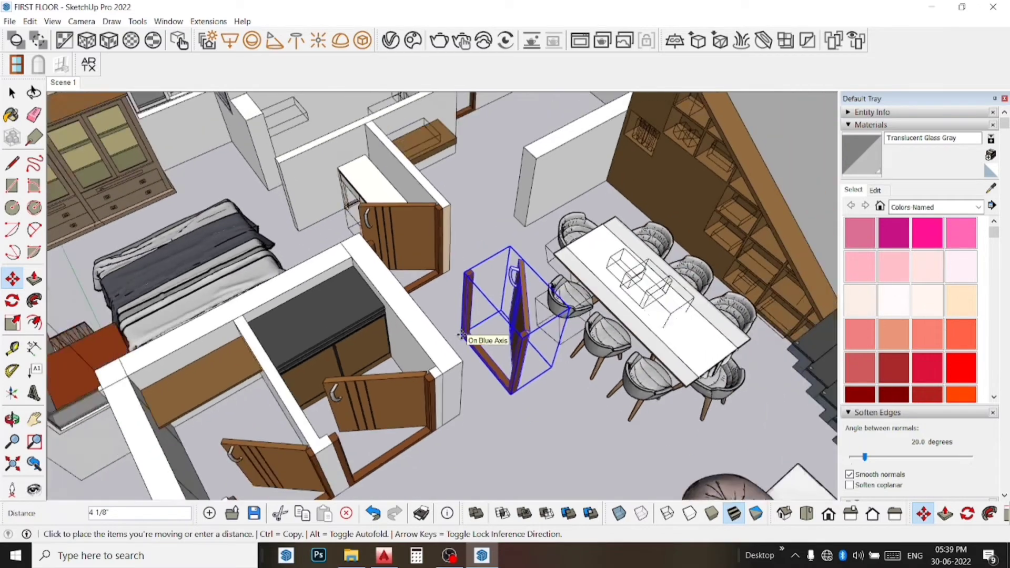
scroll(394, 231, down, 3)
scroll(271, 188, down, 2)
scroll(271, 188, up, 3)
scroll(316, 200, up, 3)
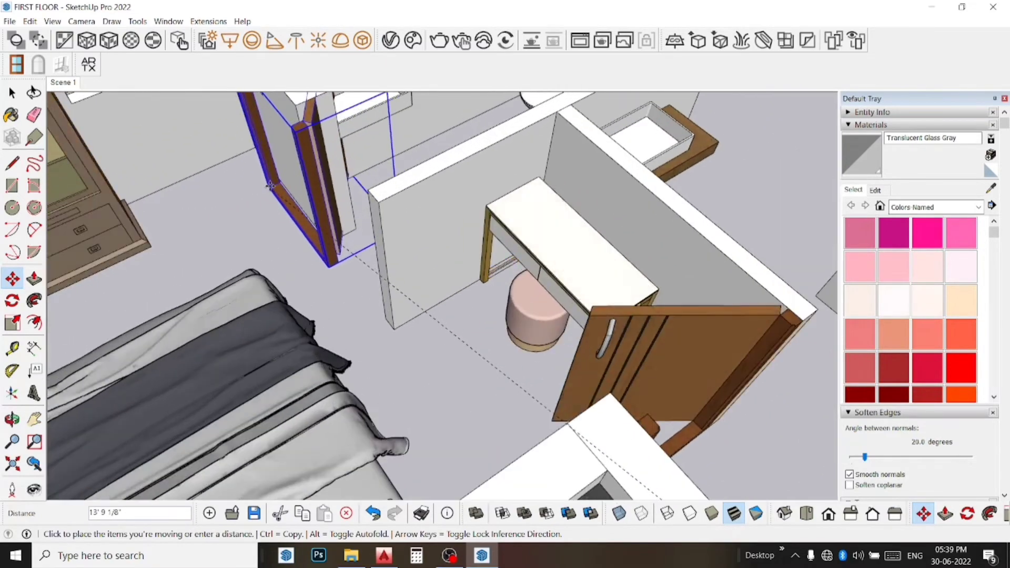
scroll(395, 221, up, 3)
scroll(469, 230, up, 2)
middle_drag(469, 230, 132, 224)
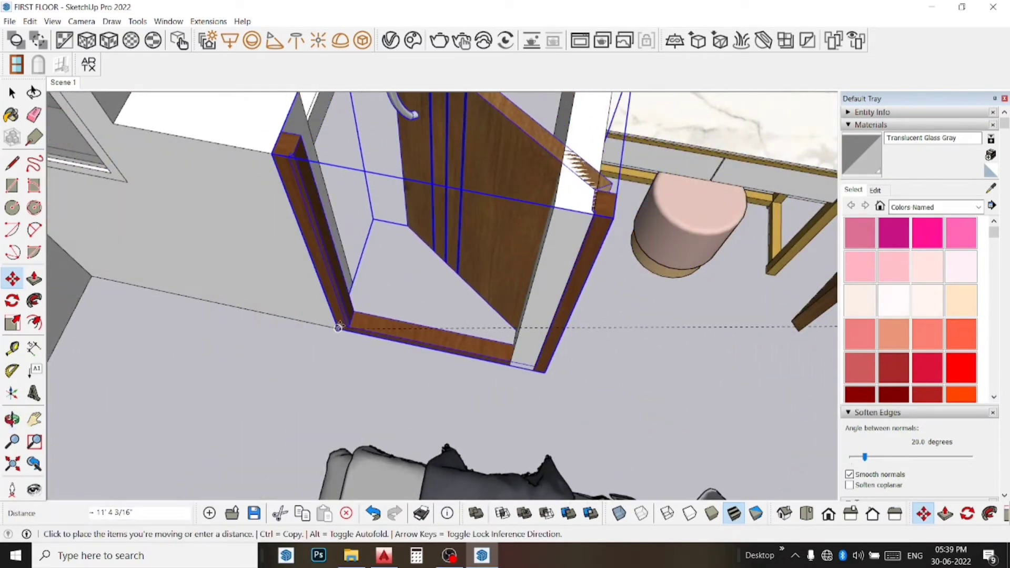
click(107, 222)
- Scale the door narrower along red to fit the opening
click(12, 323)
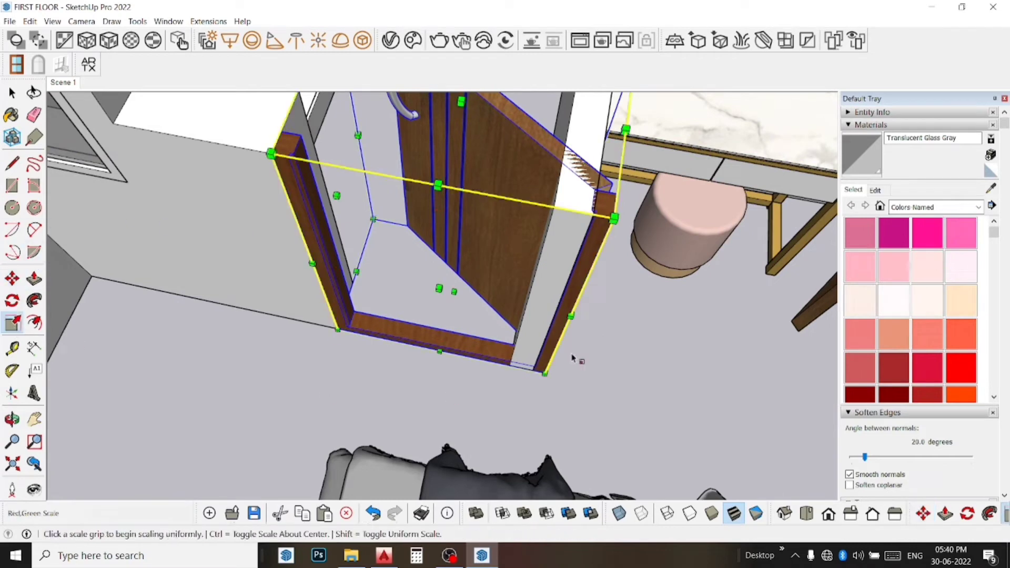
scroll(537, 268, up, 3)
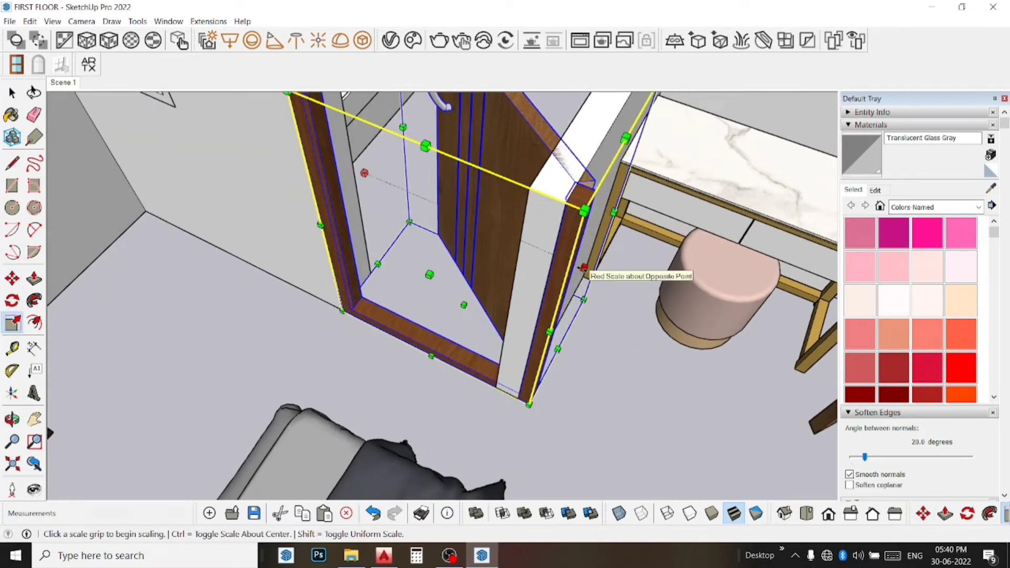
click(585, 268)
click(523, 258)
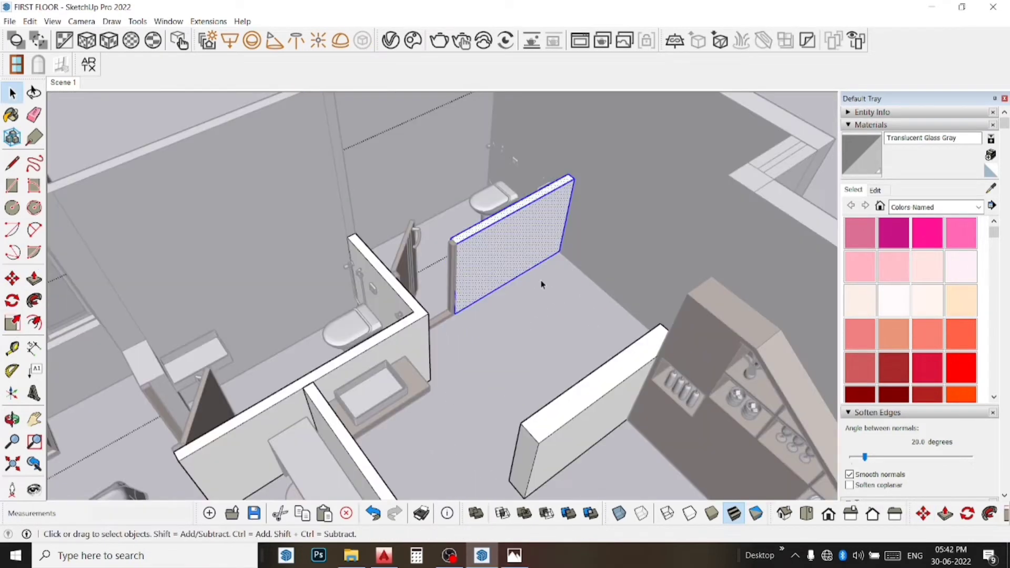
- Pick 0134_DimGray and paint the short partition wall, undoing the stray fill on the L-wall
scroll(862, 331, down, 3)
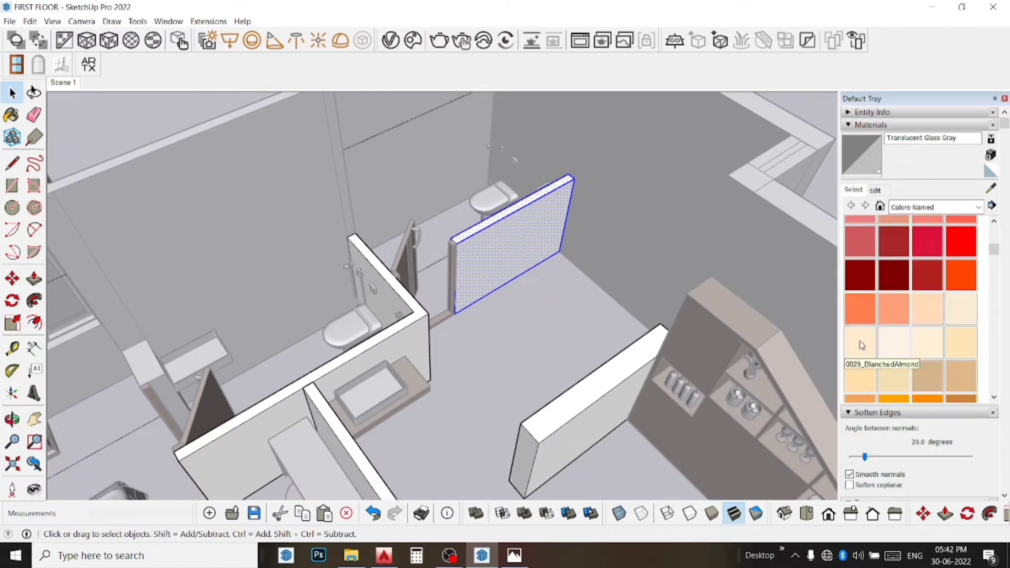
scroll(470, 242, up, 1)
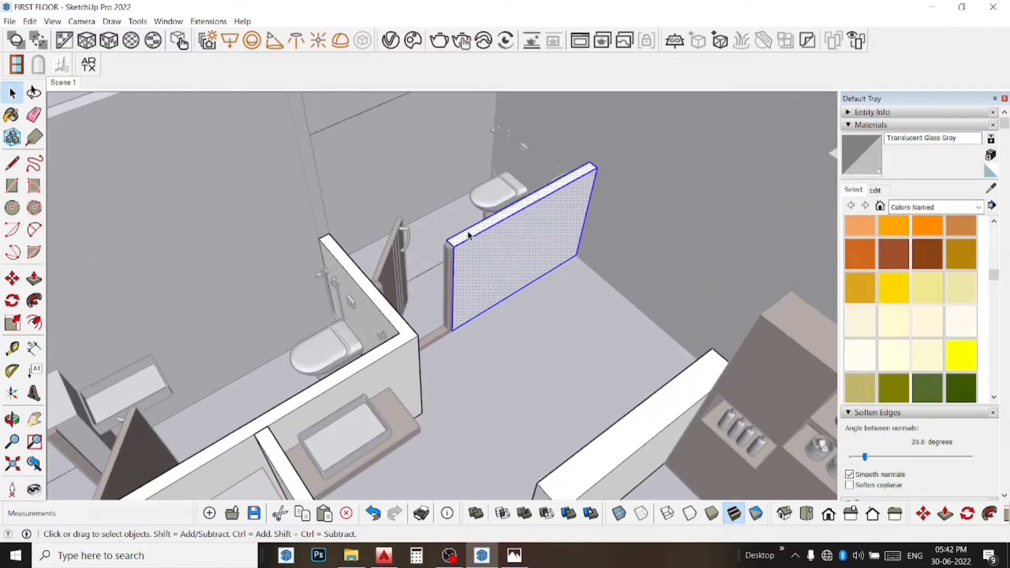
key(ctrl+t)
scroll(925, 346, down, 10)
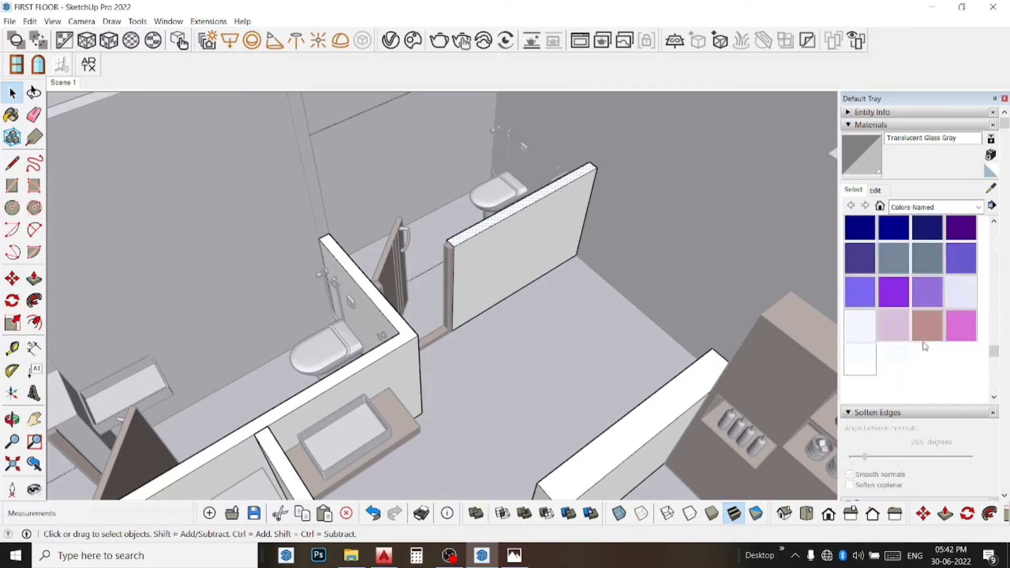
scroll(926, 346, up, 2)
scroll(925, 347, up, 2)
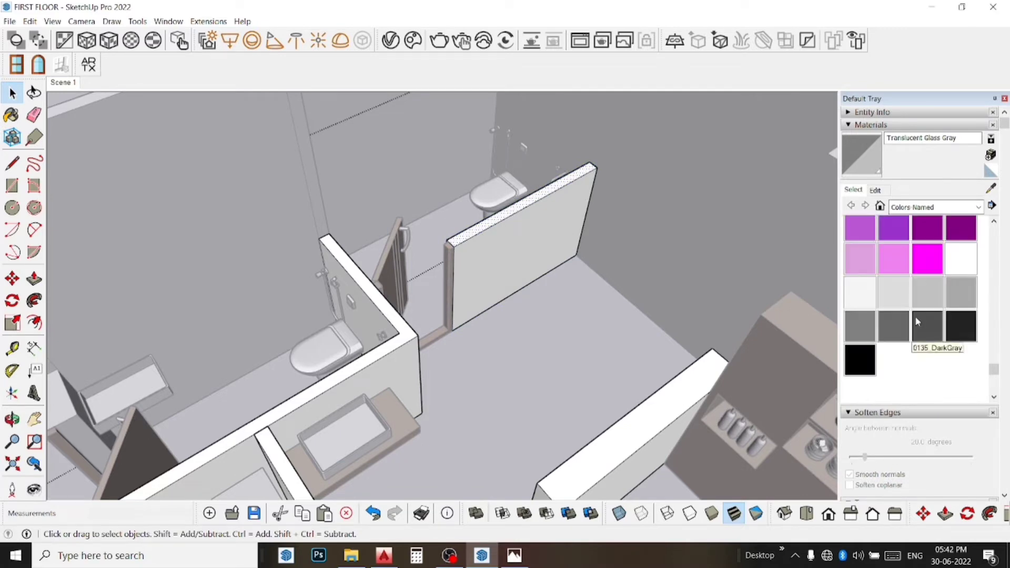
click(893, 325)
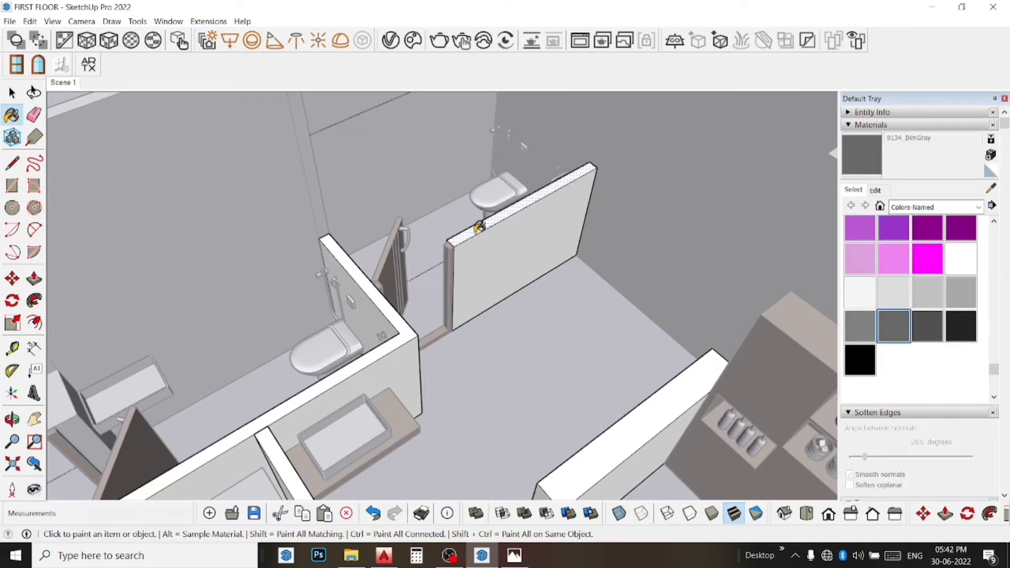
click(479, 227)
click(352, 256)
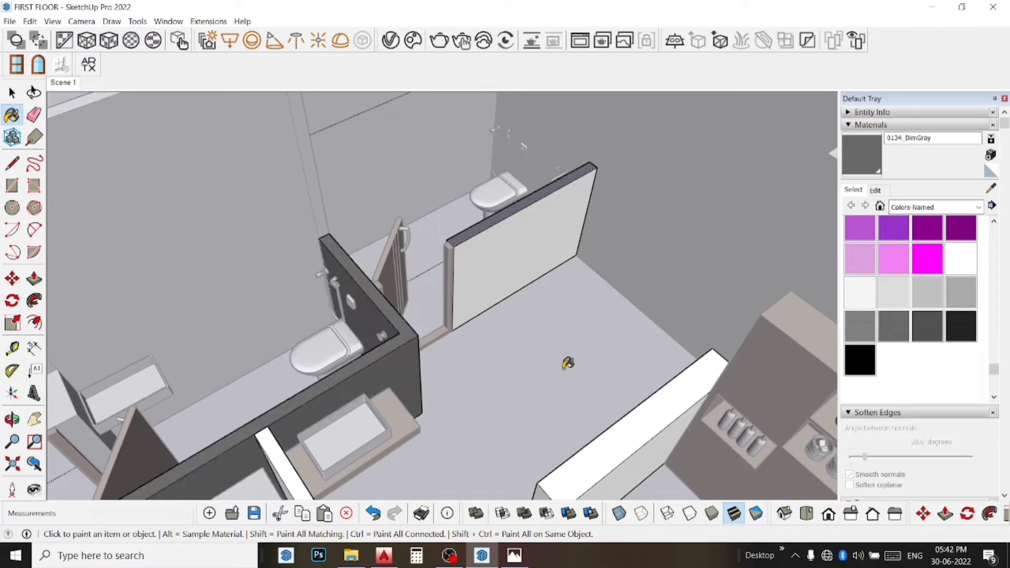
key(ctrl+z)
key(ctrl+z)
key(space)
- Open the L-shaped bathroom wall group and paint its top face dim grey
click(375, 379)
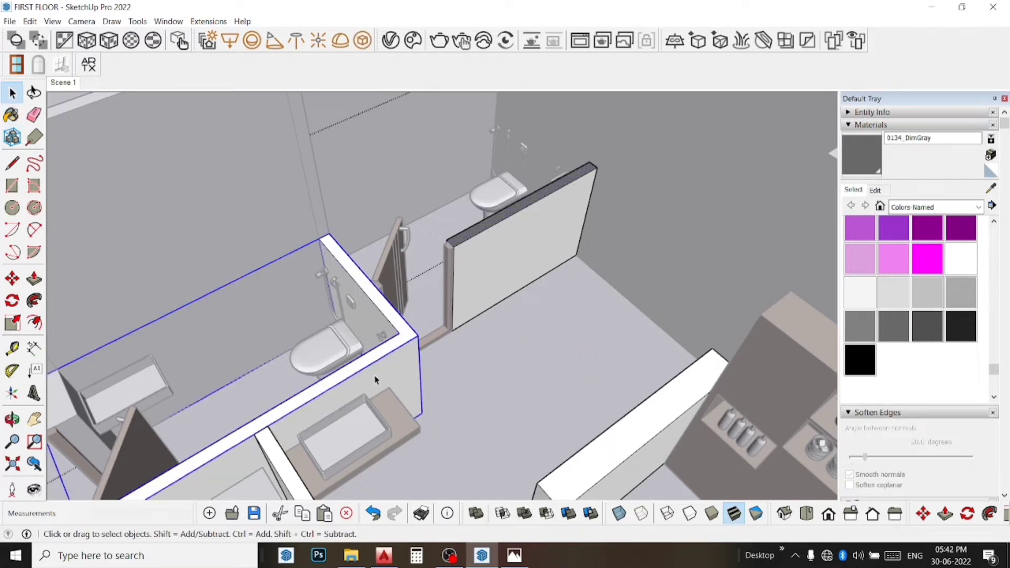
double_click(376, 379)
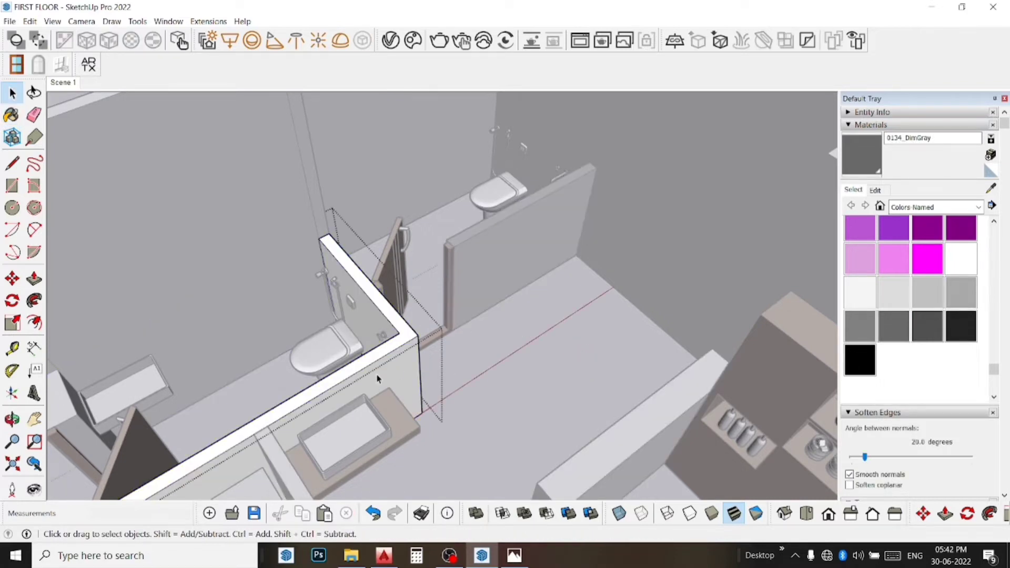
click(868, 164)
click(411, 324)
scroll(412, 322, down, 2)
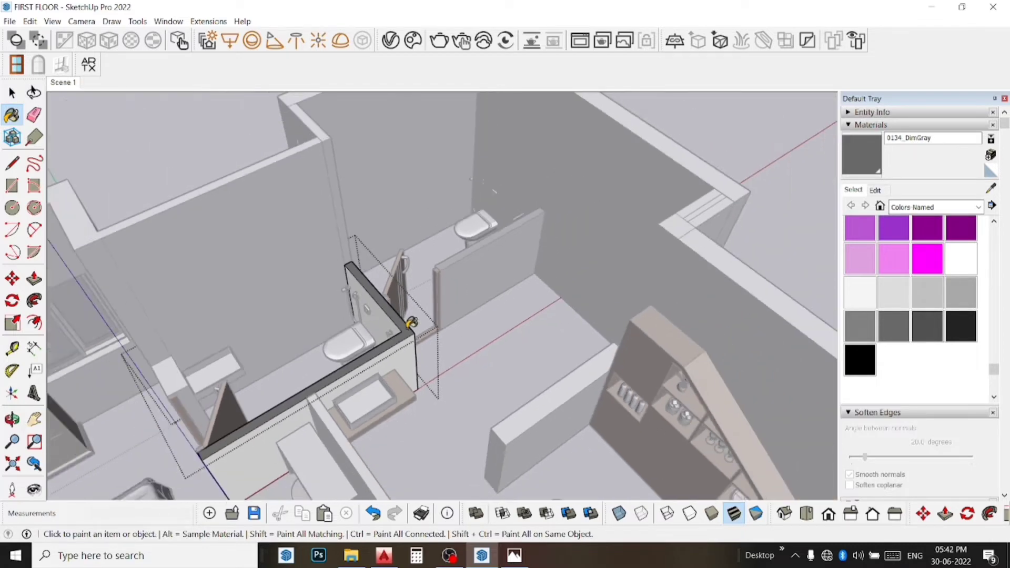
scroll(411, 322, down, 2)
scroll(444, 424, down, 1)
- Open the small freestanding wall and paint its top face dim grey
key(space)
scroll(444, 418, down, 1)
scroll(459, 404, down, 1)
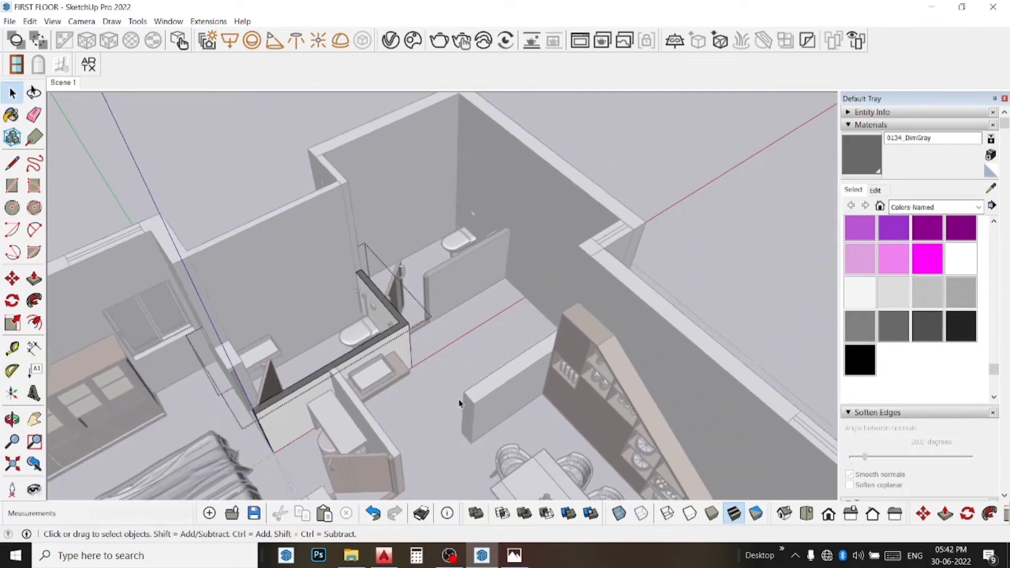
click(488, 424)
double_click(486, 426)
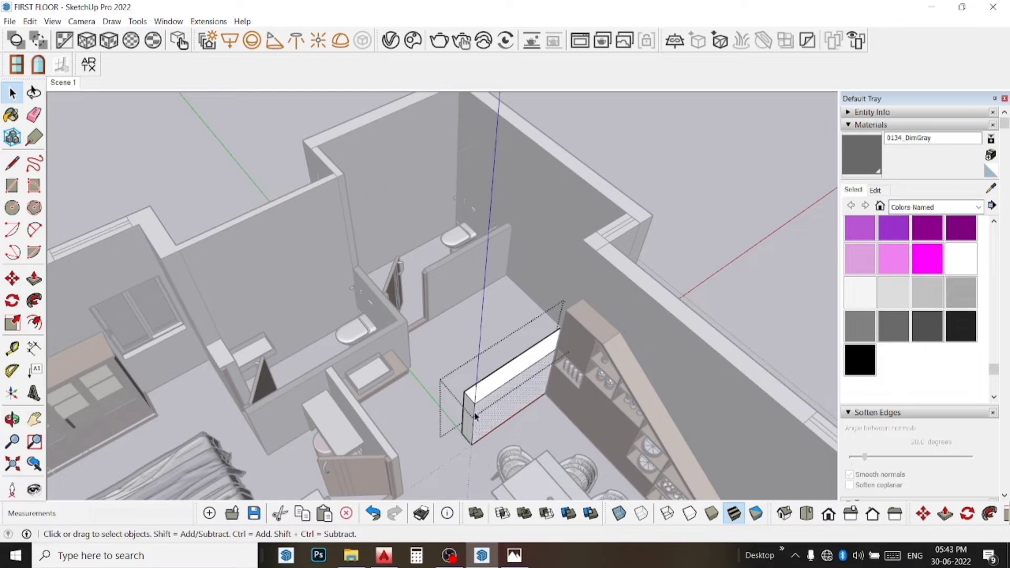
click(477, 400)
click(860, 164)
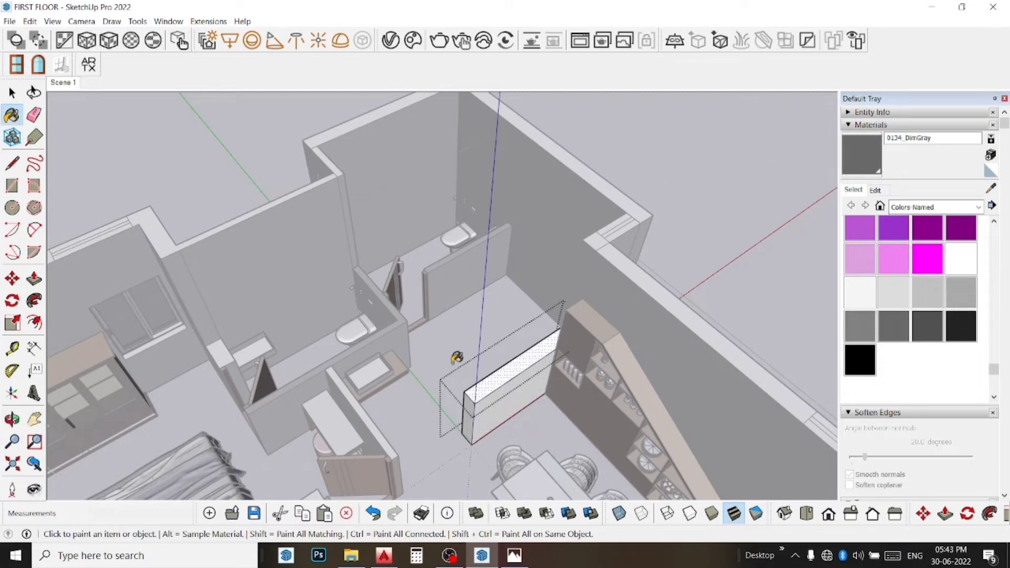
click(472, 389)
- Open the partition wall and paint the lower wall, then undo that fill
key(space)
double_click(348, 412)
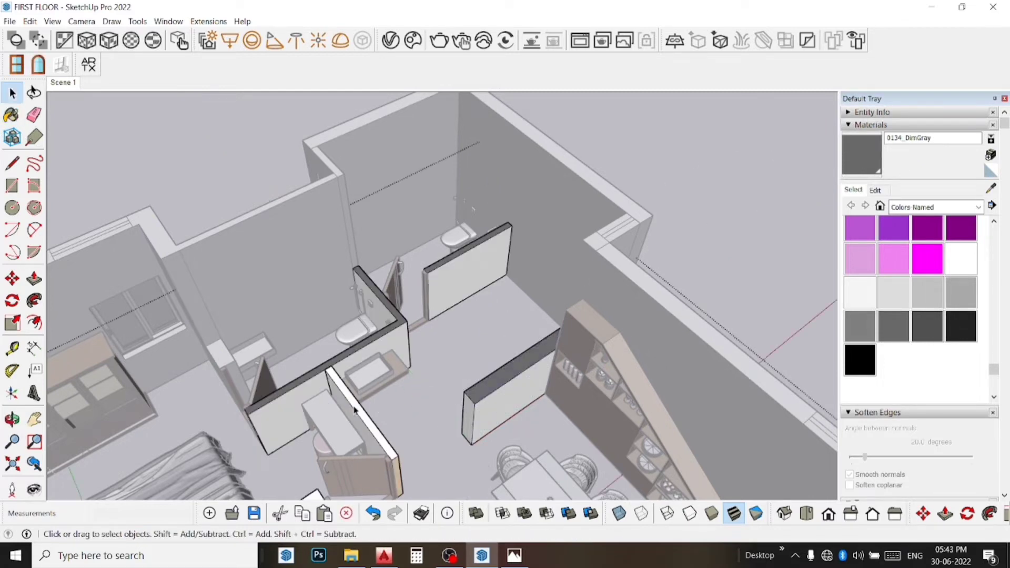
click(349, 411)
click(862, 158)
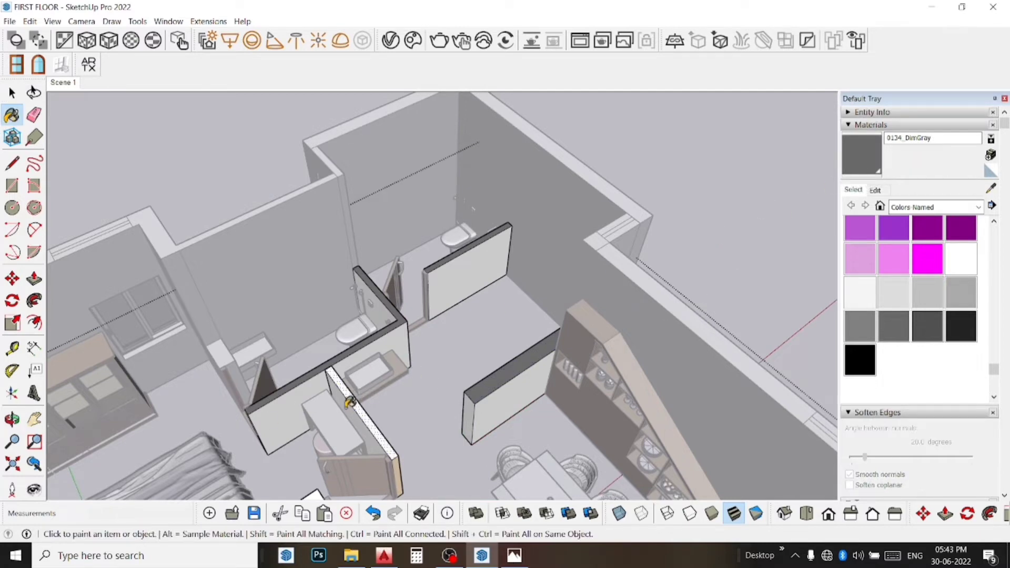
scroll(359, 398, down, 3)
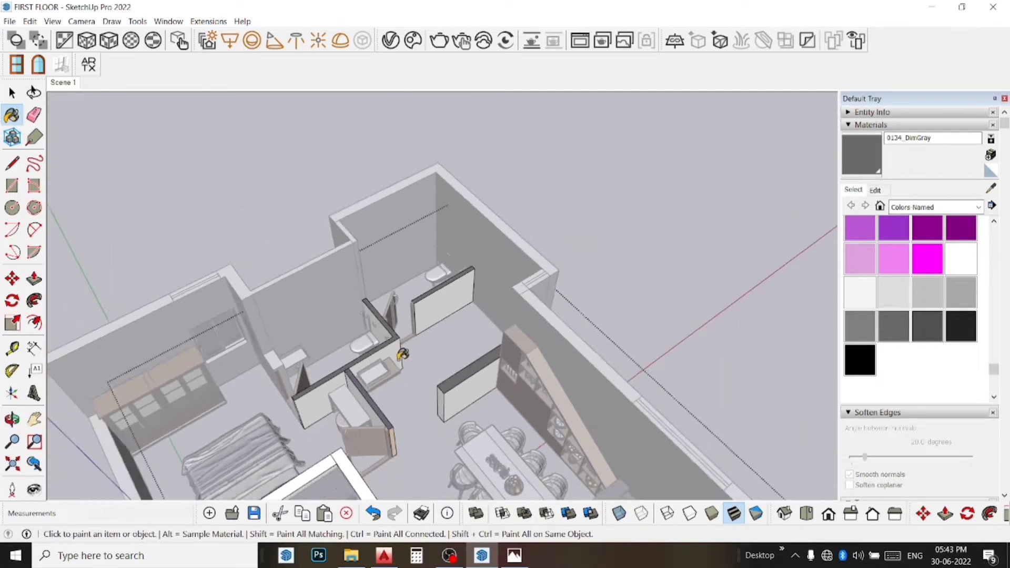
middle_drag(402, 354, 370, 469)
scroll(370, 469, up, 2)
scroll(409, 463, up, 2)
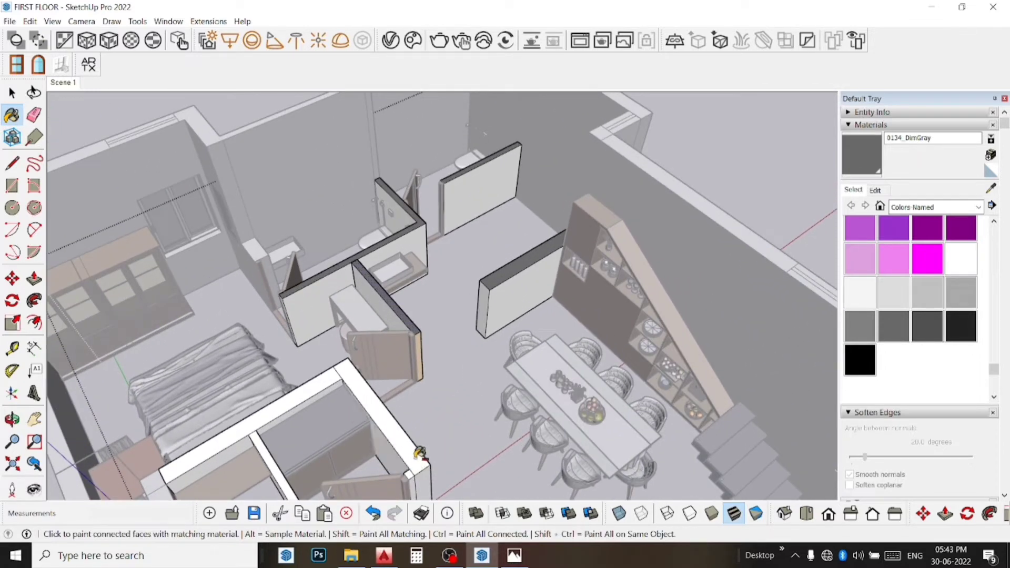
click(415, 467)
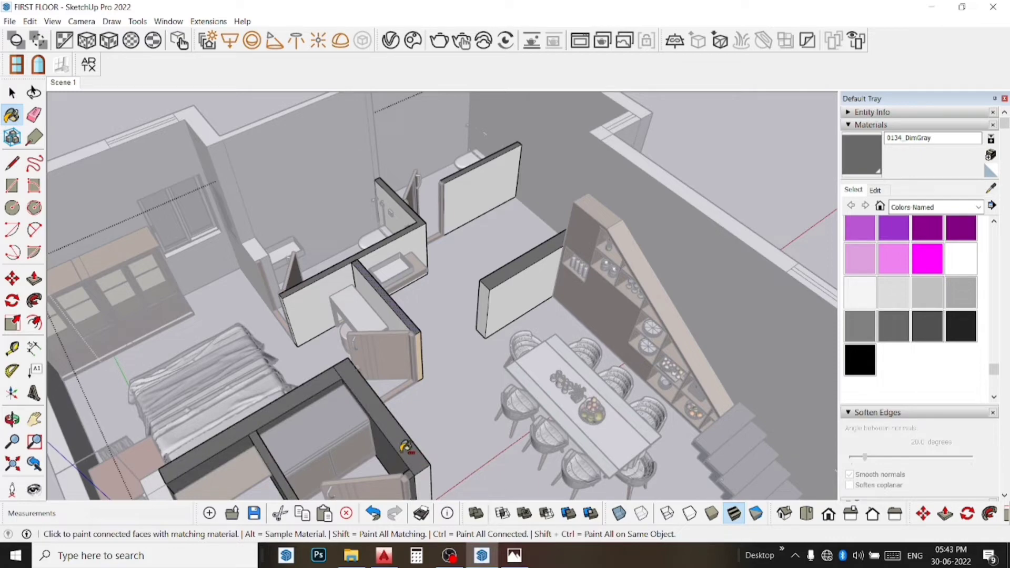
key(ctrl+z)
key(space)
- Paint the kitchen partition's top face dim grey
mouse_move(405, 447)
middle_down()
mouse_move(446, 291)
mouse_move(401, 407)
middle_up()
scroll(401, 406, up, 3)
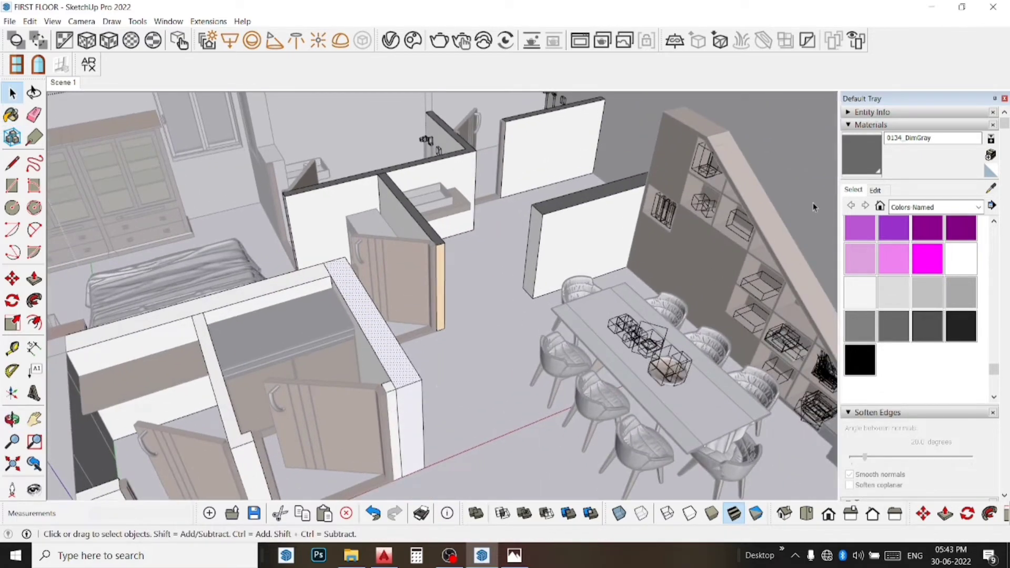
key(b)
click(370, 341)
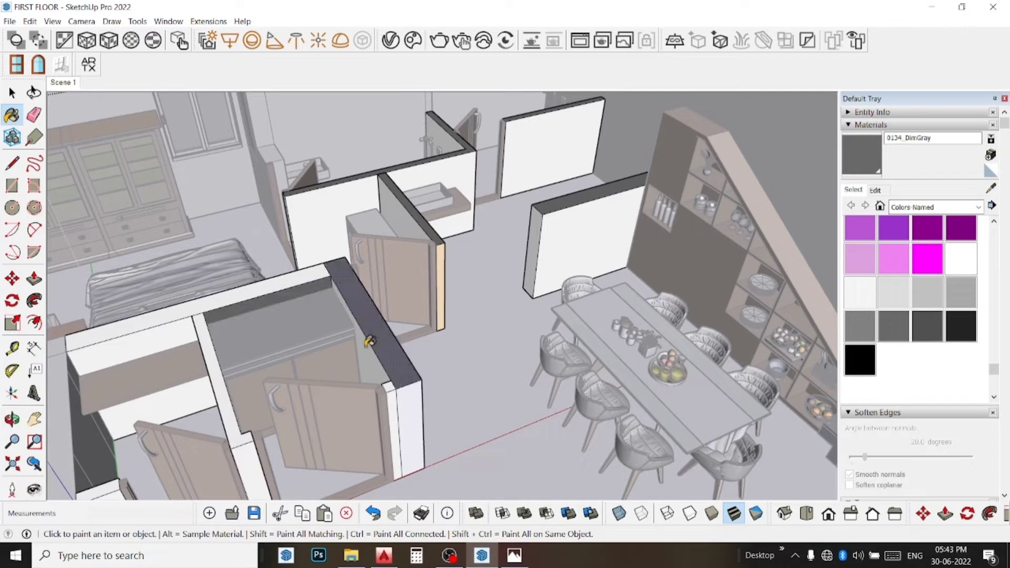
click(991, 188)
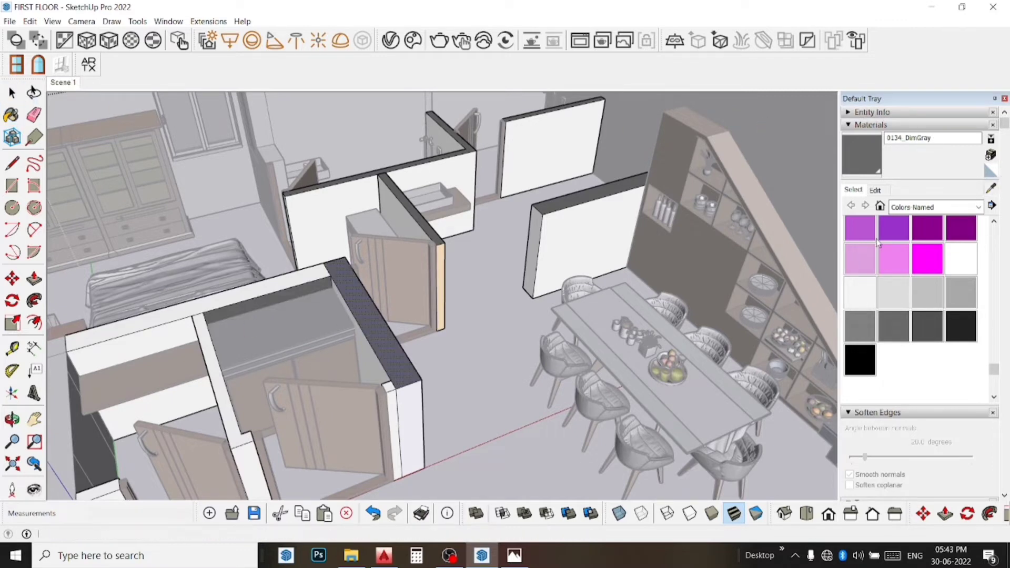
- Sample the dark grey and paint the long wall's top and the partition's top strip
click(301, 274)
key(space)
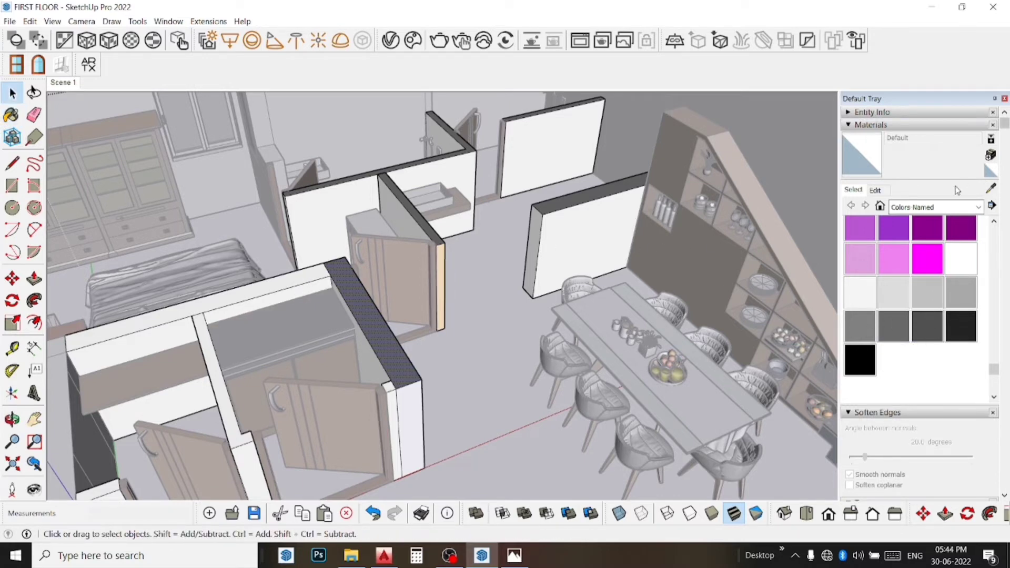
click(990, 189)
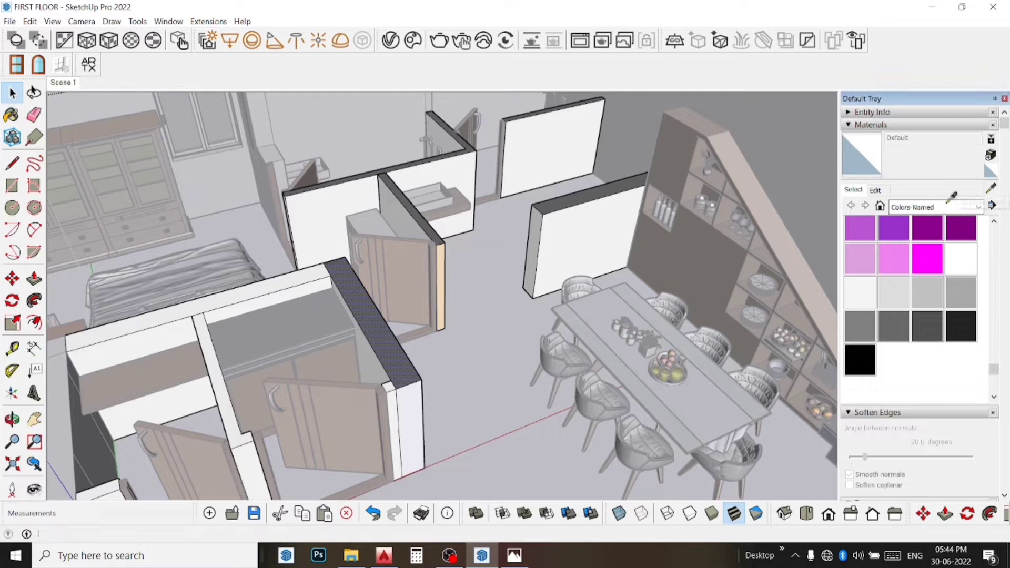
click(347, 270)
click(320, 269)
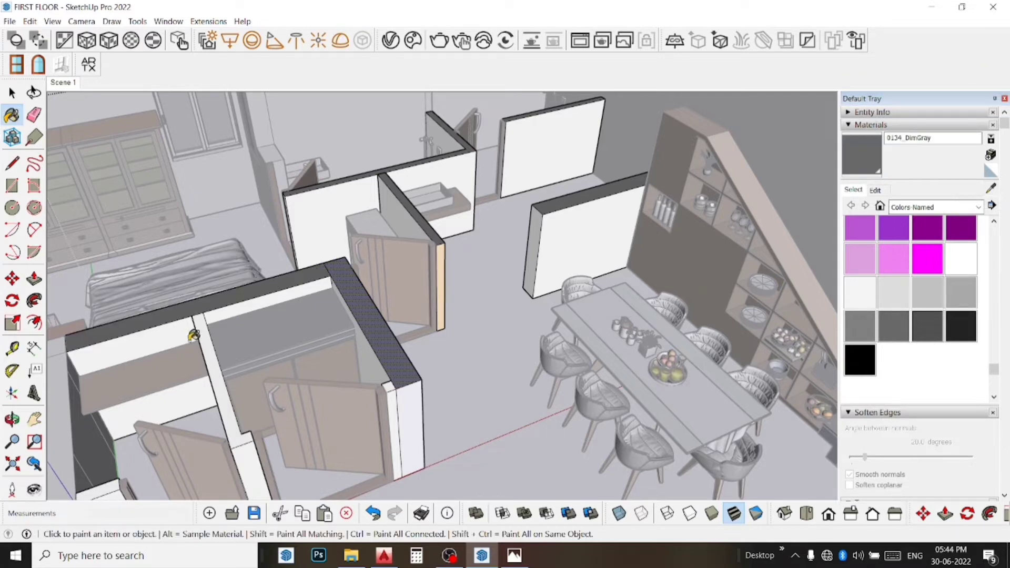
click(231, 344)
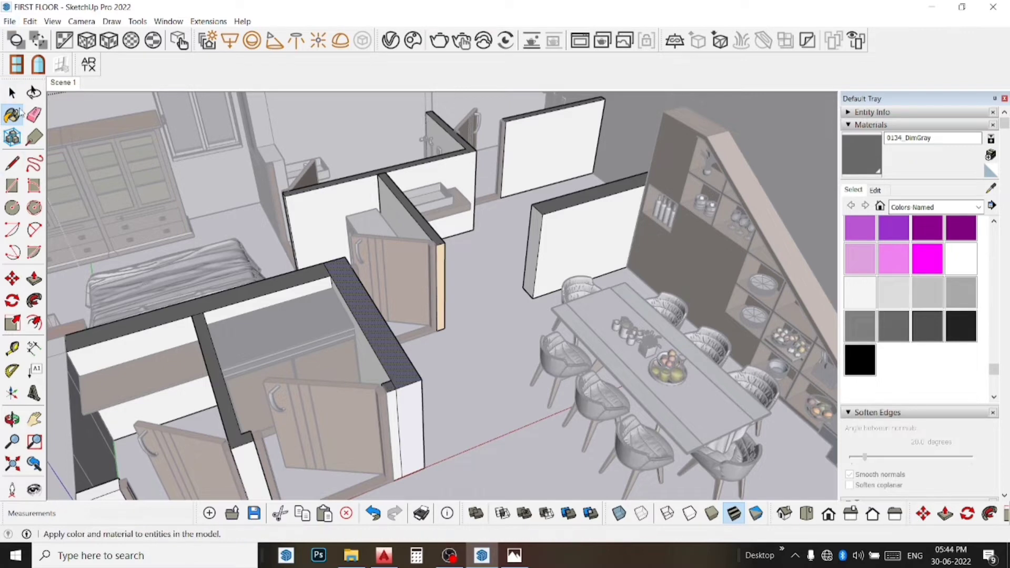
- Pan and orbit the view to show the whole first floor
click(33, 115)
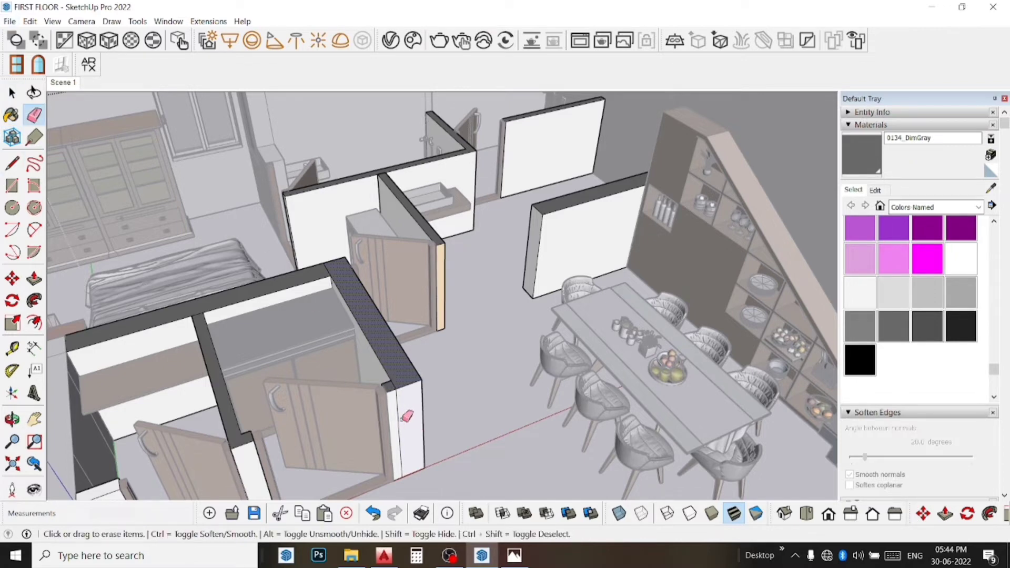
scroll(400, 413, down, 2)
scroll(405, 407, down, 2)
scroll(408, 408, down, 2)
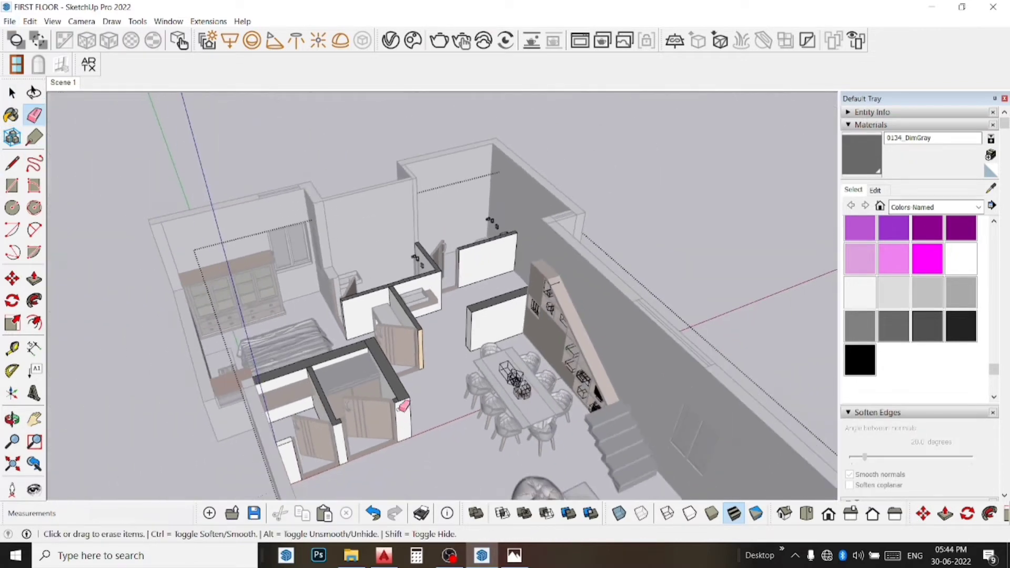
click(34, 419)
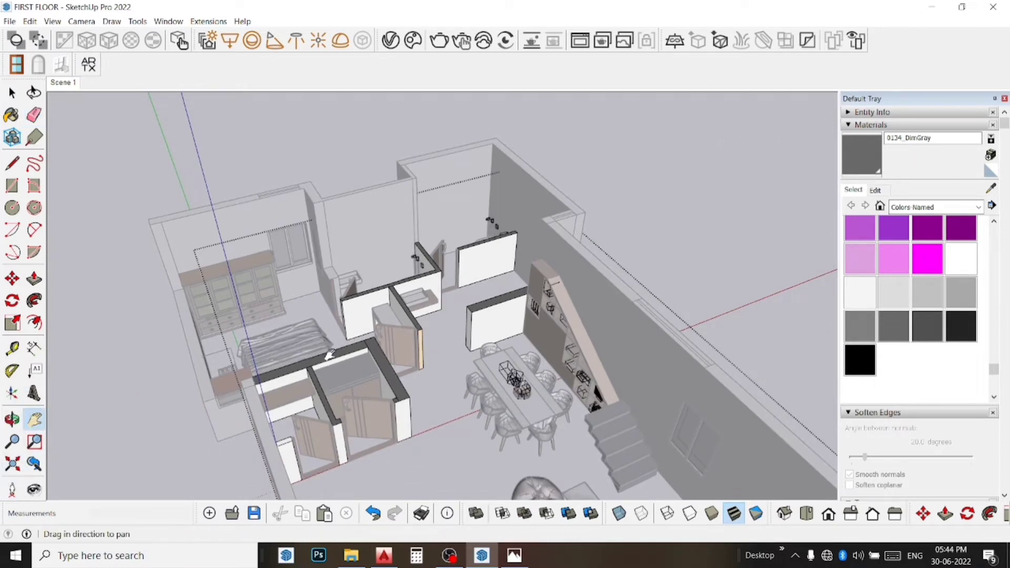
drag(328, 357, 386, 183)
middle_drag(429, 314, 403, 324)
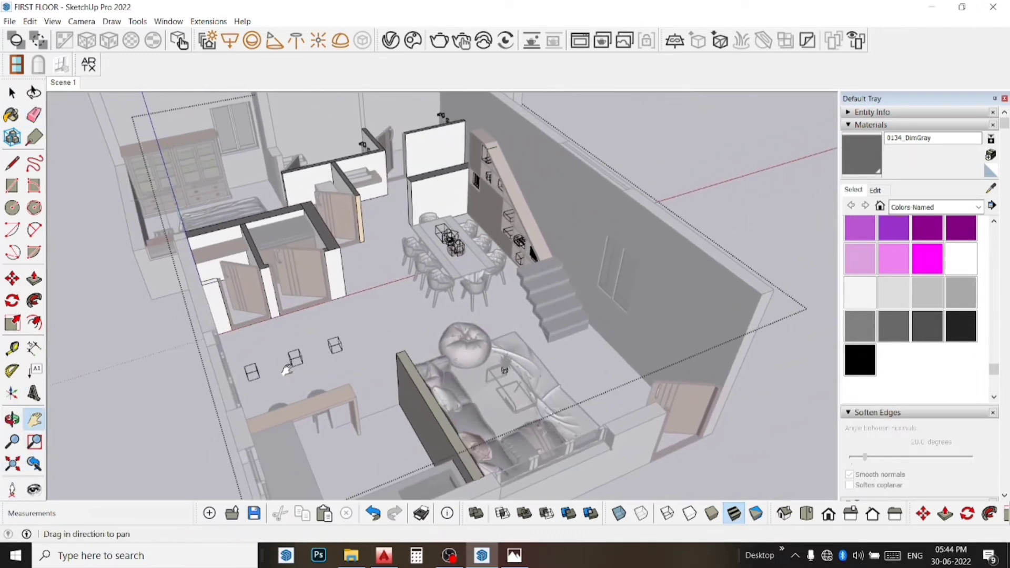
key(space)
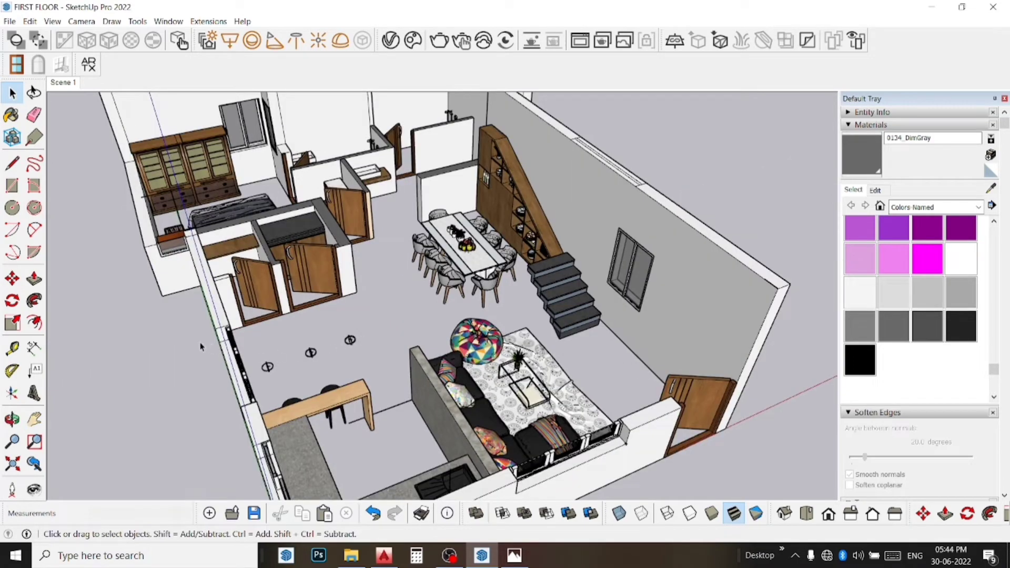
- Paint the small wall's top face dark grey
scroll(198, 326, up, 2)
scroll(196, 303, up, 2)
scroll(199, 289, up, 2)
scroll(252, 270, up, 2)
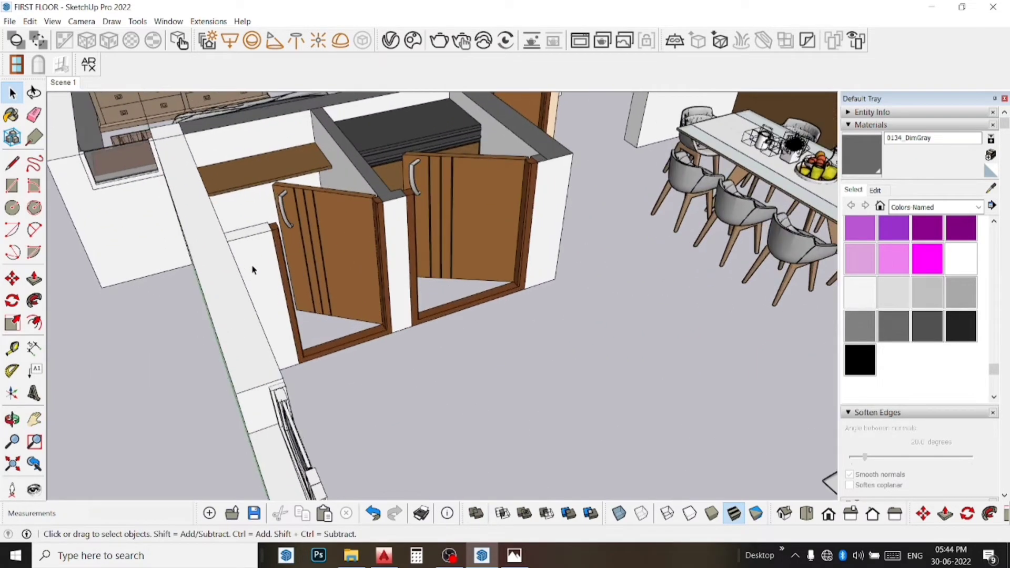
scroll(250, 268, up, 1)
click(862, 154)
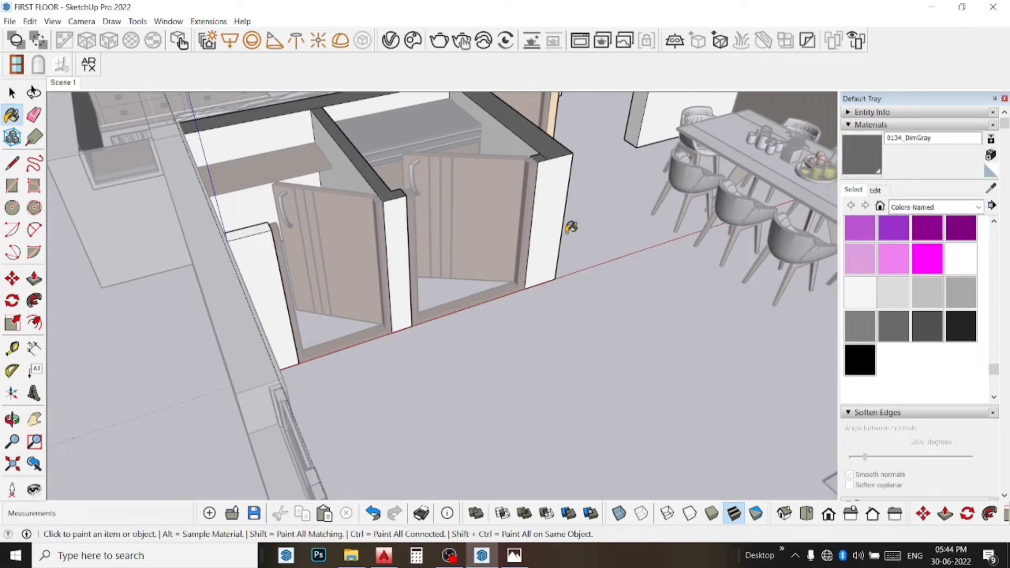
click(266, 222)
key(space)
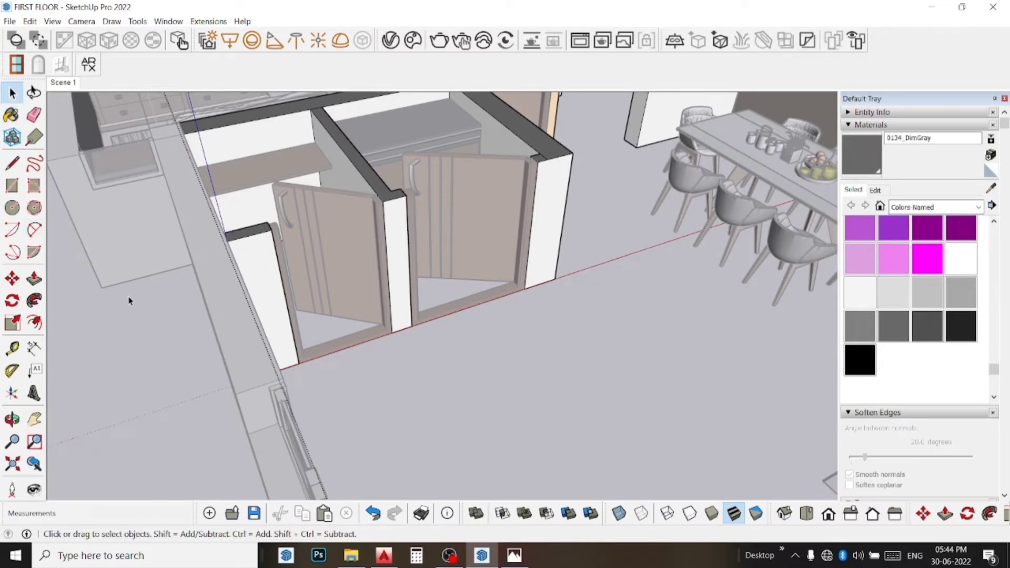
- Inside the long left wall group, paint its top face and exposed side face dark grey
double_click(211, 305)
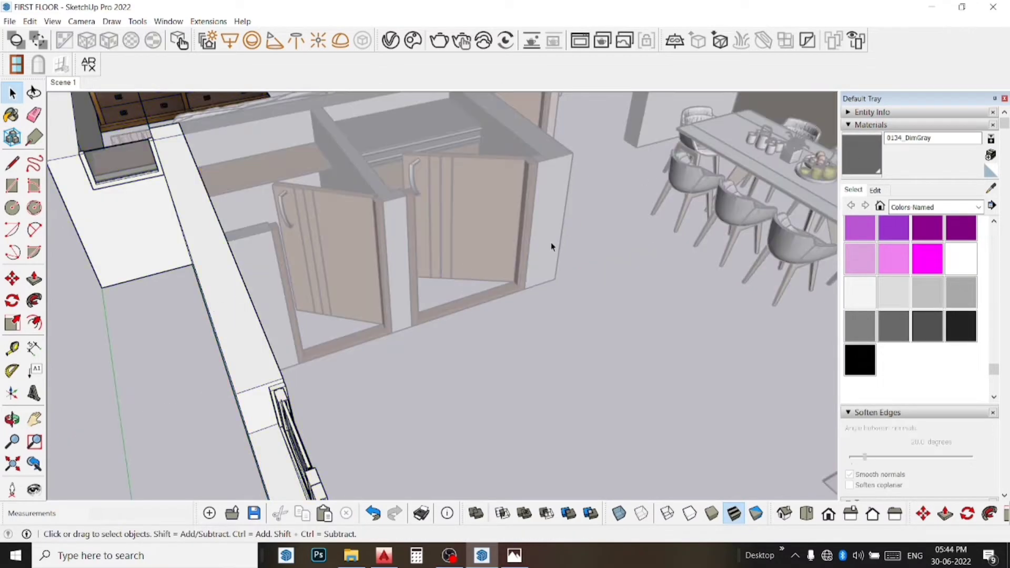
key(b)
click(210, 290)
scroll(237, 289, down, 3)
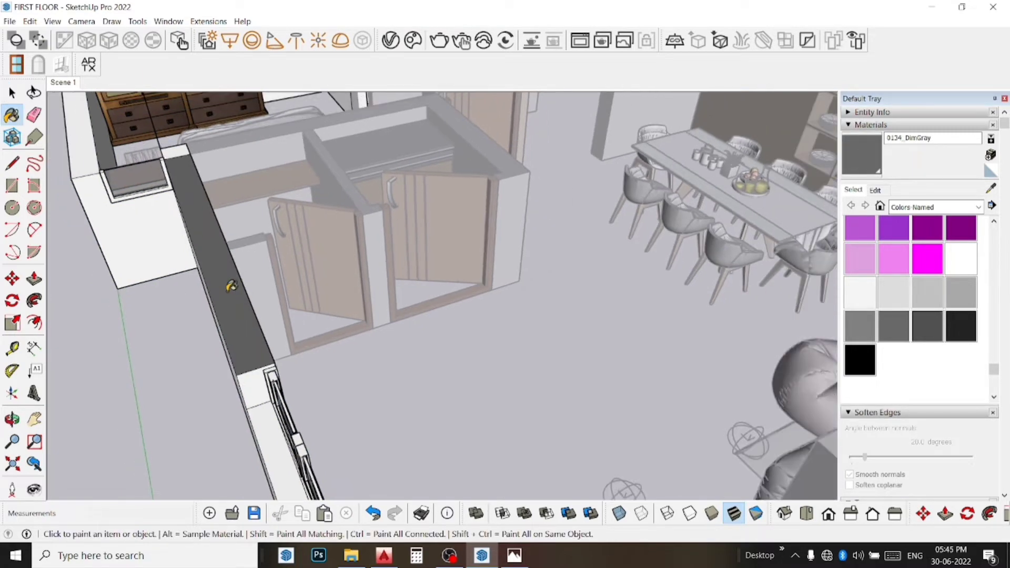
scroll(228, 287, down, 2)
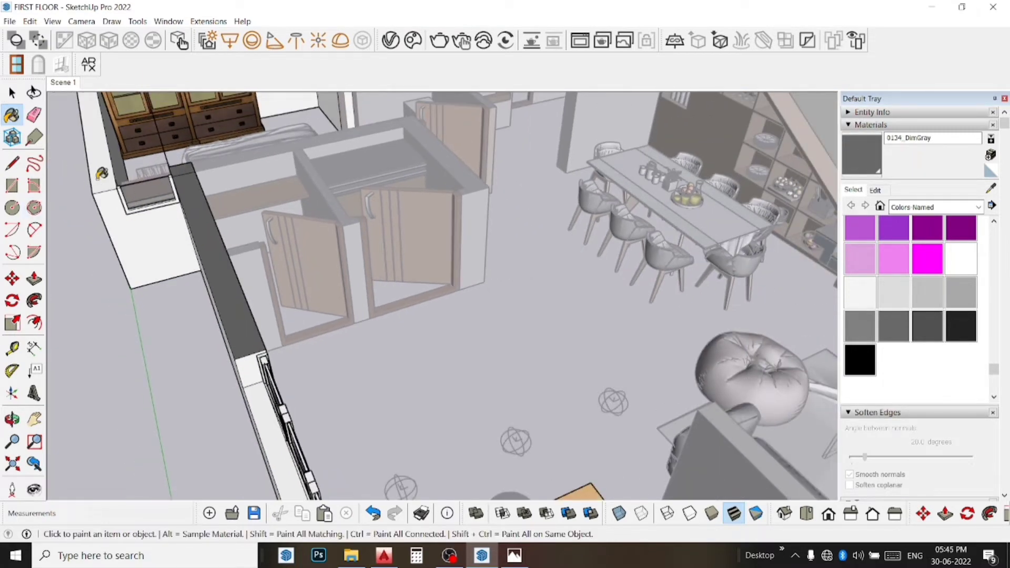
click(98, 179)
scroll(207, 249, down, 2)
scroll(208, 249, down, 2)
middle_drag(197, 249, 226, 255)
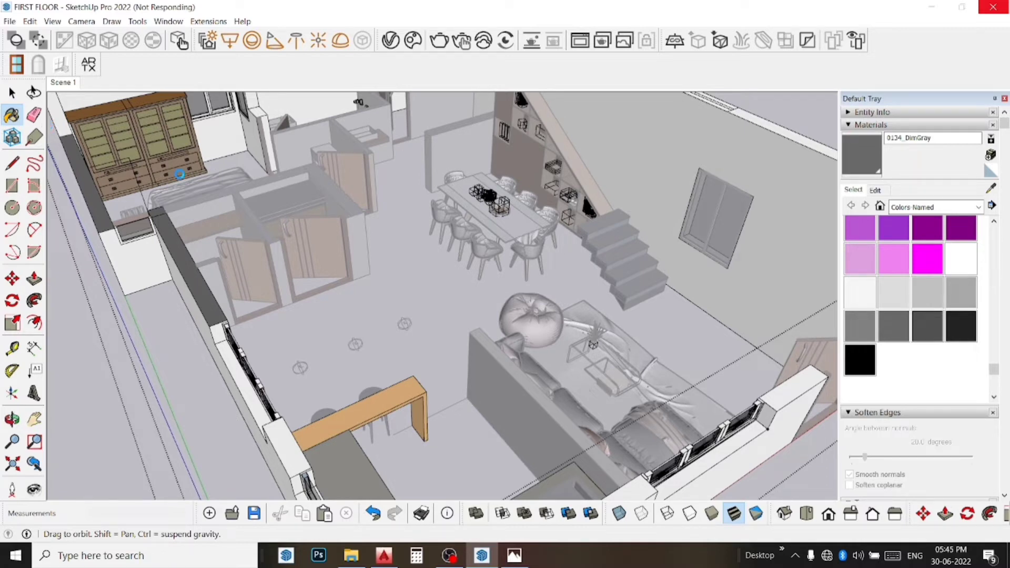
- From a top-down view, fill the L-shaped floor beside the living room with the grey texture
middle_drag(180, 173, 86, 238)
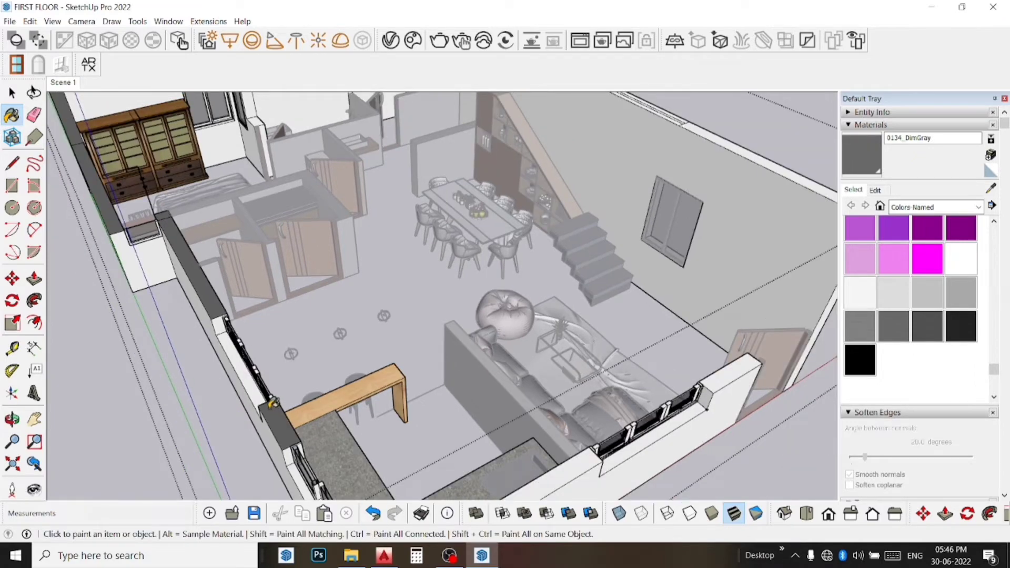
middle_drag(273, 404, 335, 494)
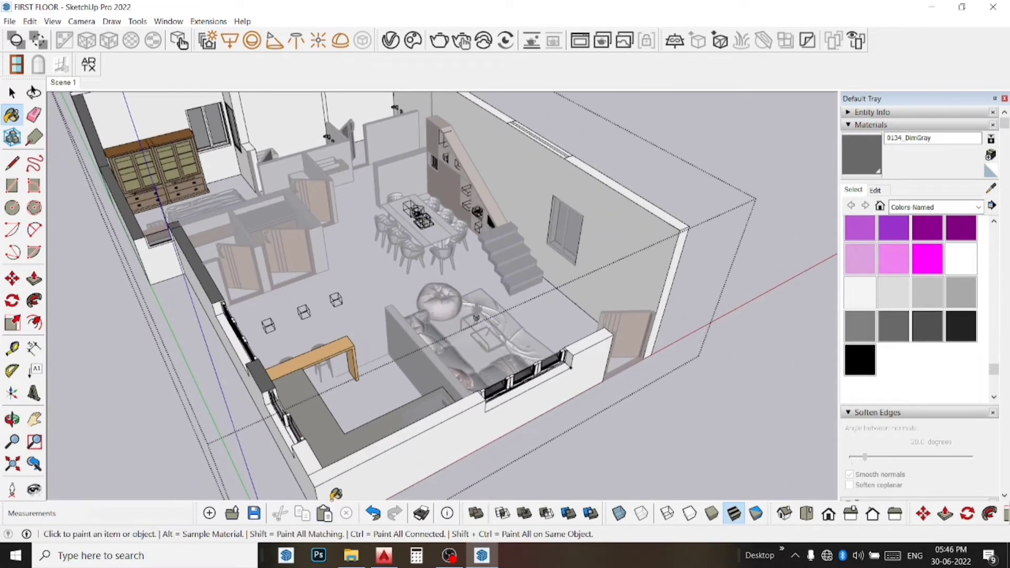
scroll(335, 494, up, 3)
scroll(315, 474, up, 2)
click(304, 435)
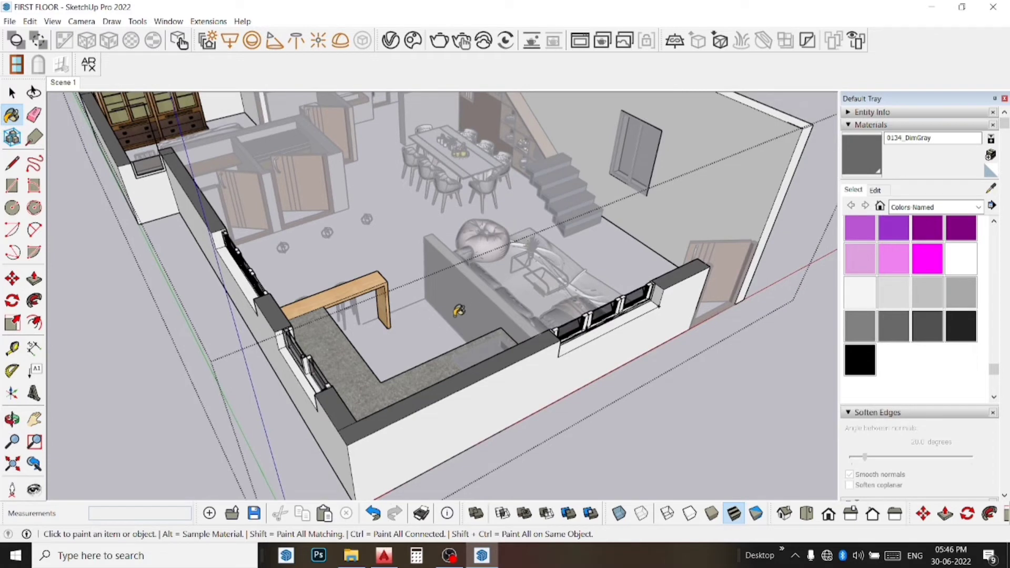
key(space)
scroll(413, 337, down, 5)
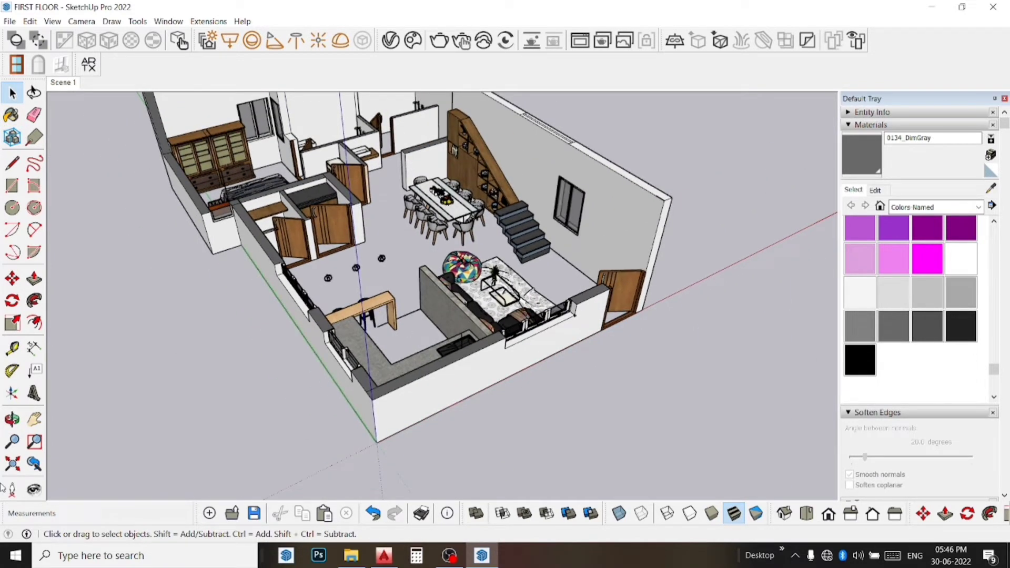
- Paint the bathroom wall group's inner face and top face dark gray
click(34, 420)
scroll(236, 295, up, 2)
scroll(290, 237, up, 2)
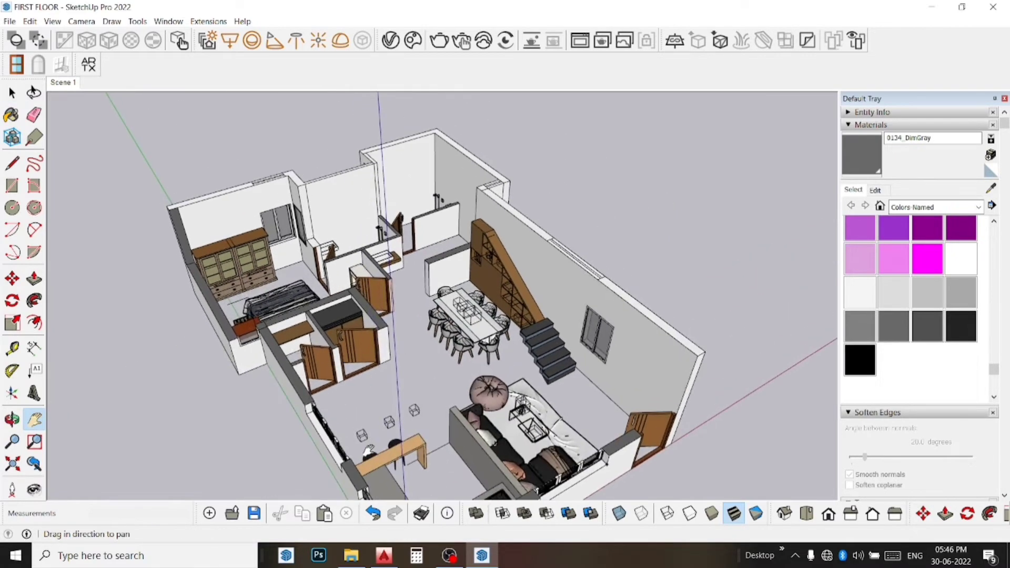
scroll(316, 211, up, 2)
scroll(333, 195, up, 2)
scroll(334, 210, up, 2)
scroll(339, 242, up, 2)
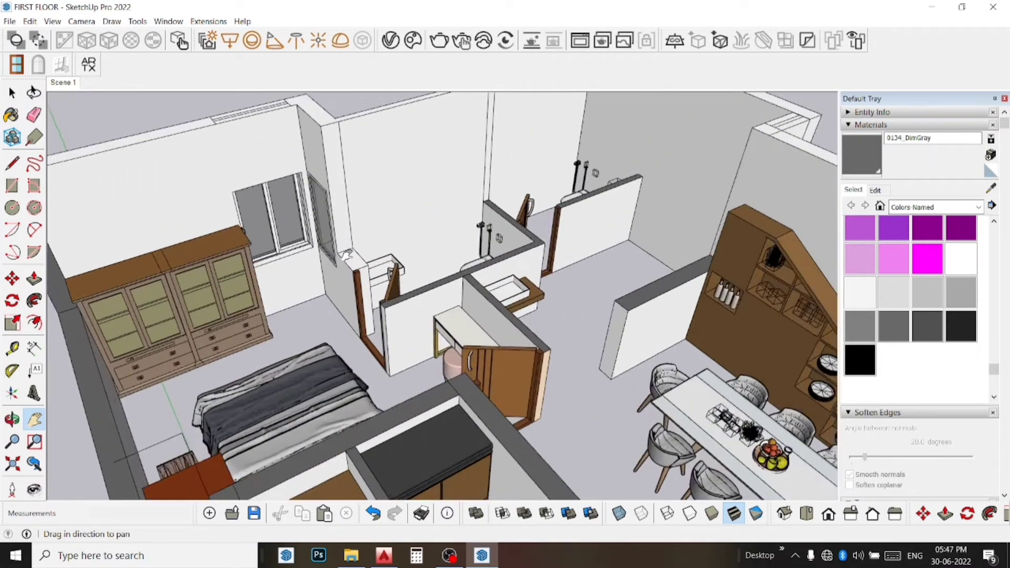
scroll(347, 258, up, 2)
scroll(352, 263, up, 2)
key(space)
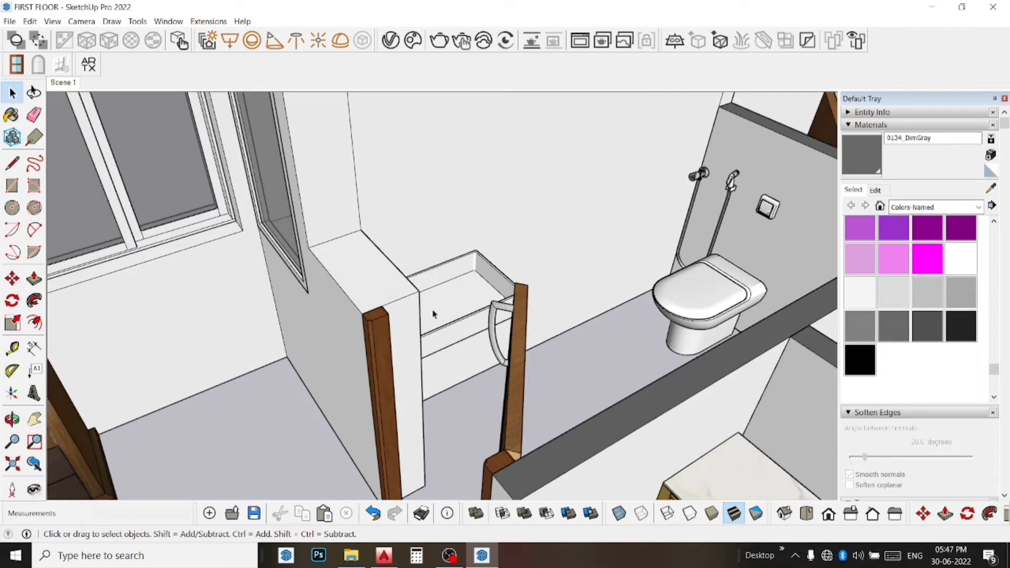
double_click(355, 285)
click(862, 153)
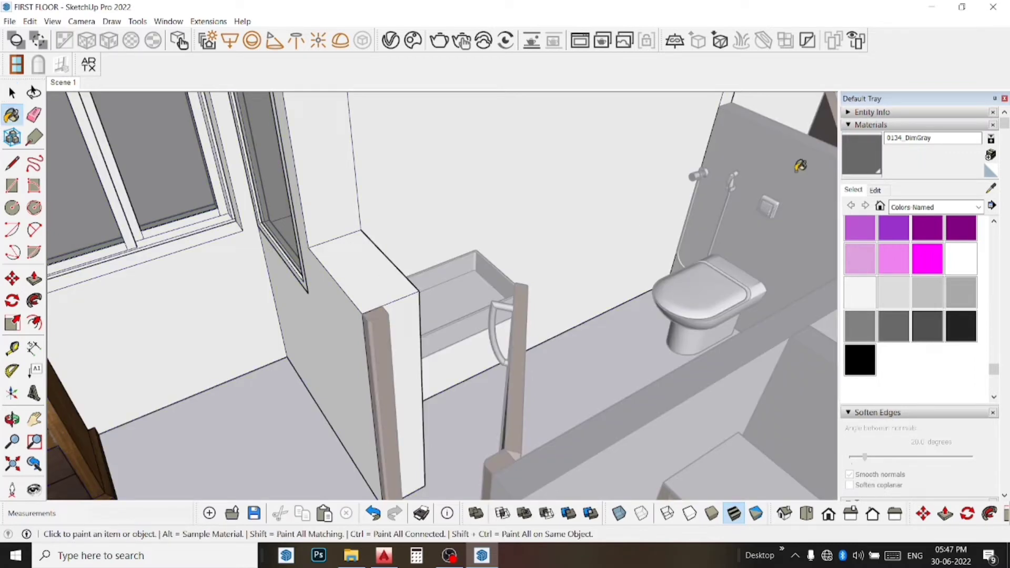
click(333, 174)
click(351, 259)
- Draw a line from the bathroom wall corner up to the wall's top edge
scroll(352, 260, down, 3)
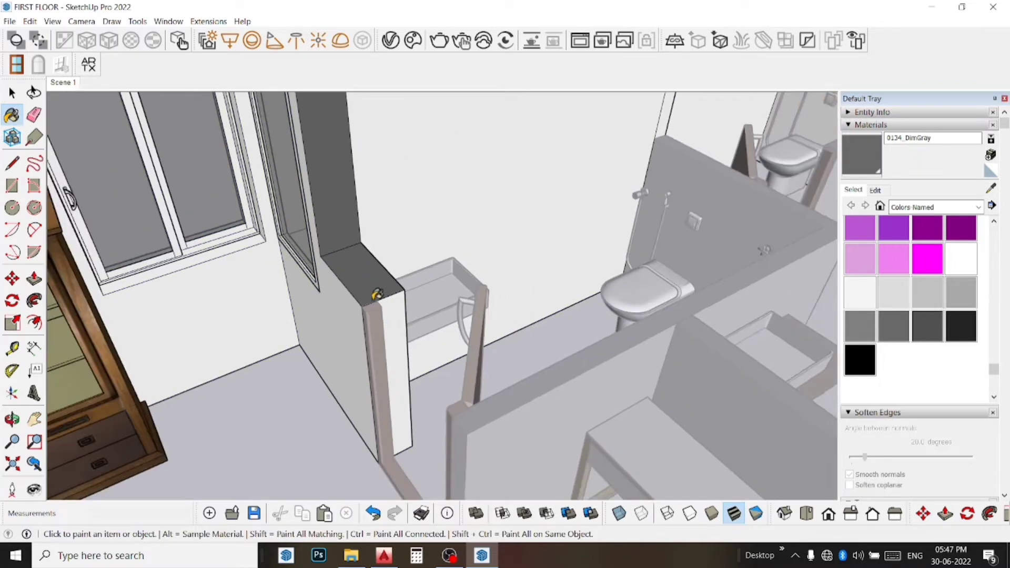
scroll(363, 279, down, 3)
scroll(378, 300, down, 3)
scroll(499, 164, up, 3)
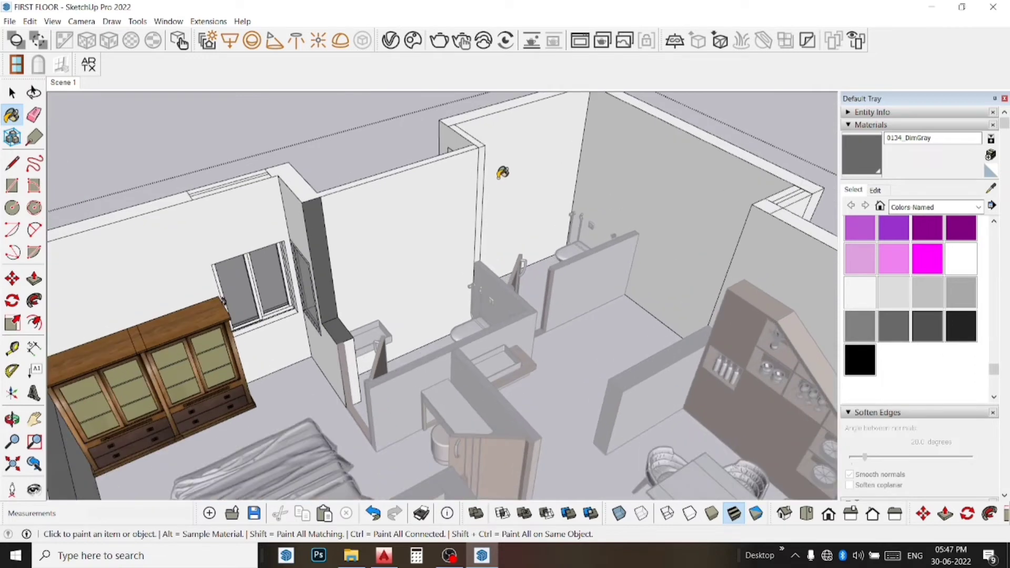
scroll(492, 176, up, 5)
scroll(474, 205, up, 2)
scroll(465, 225, down, 4)
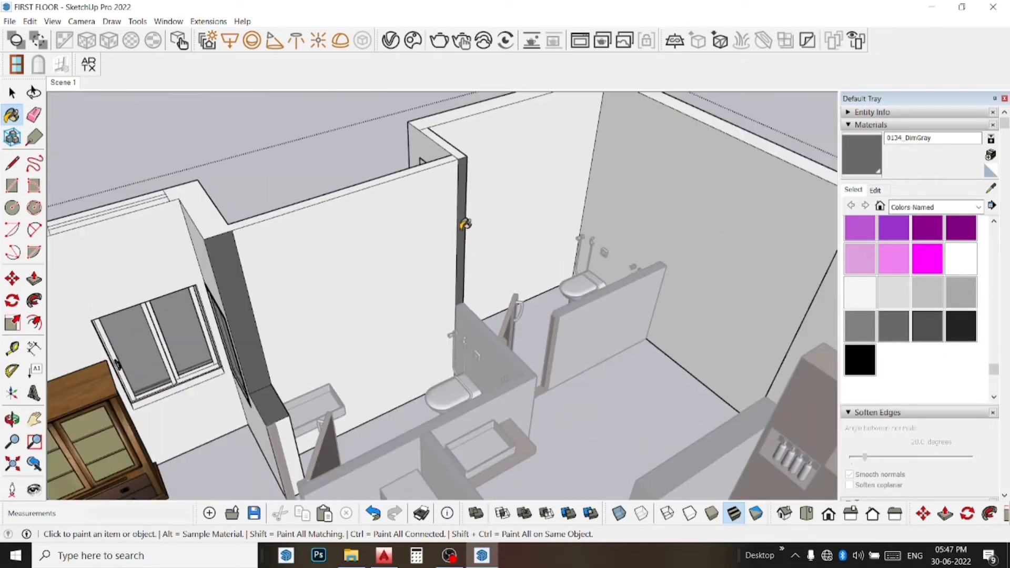
scroll(465, 224, up, 1)
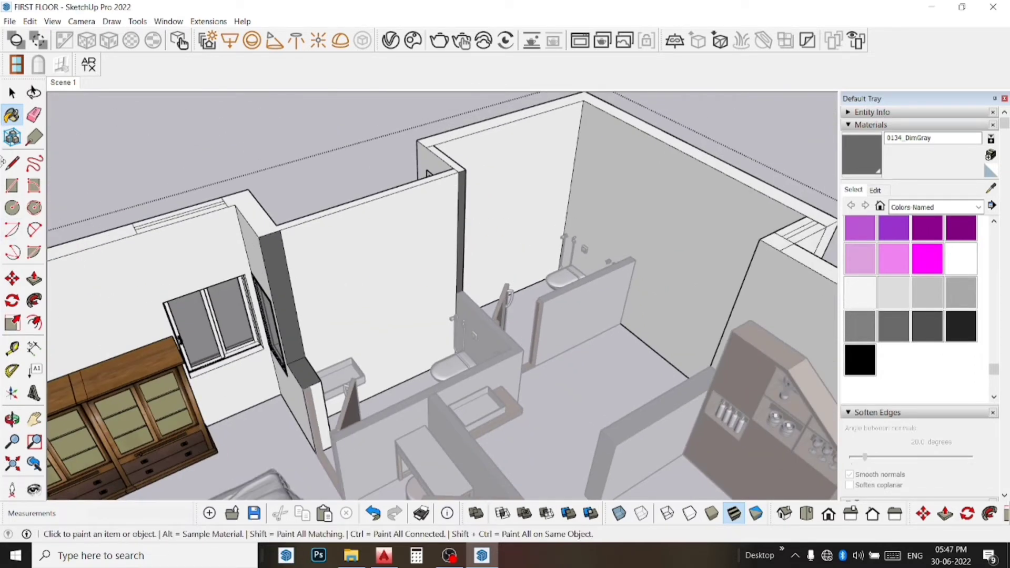
click(17, 165)
scroll(621, 258, up, 2)
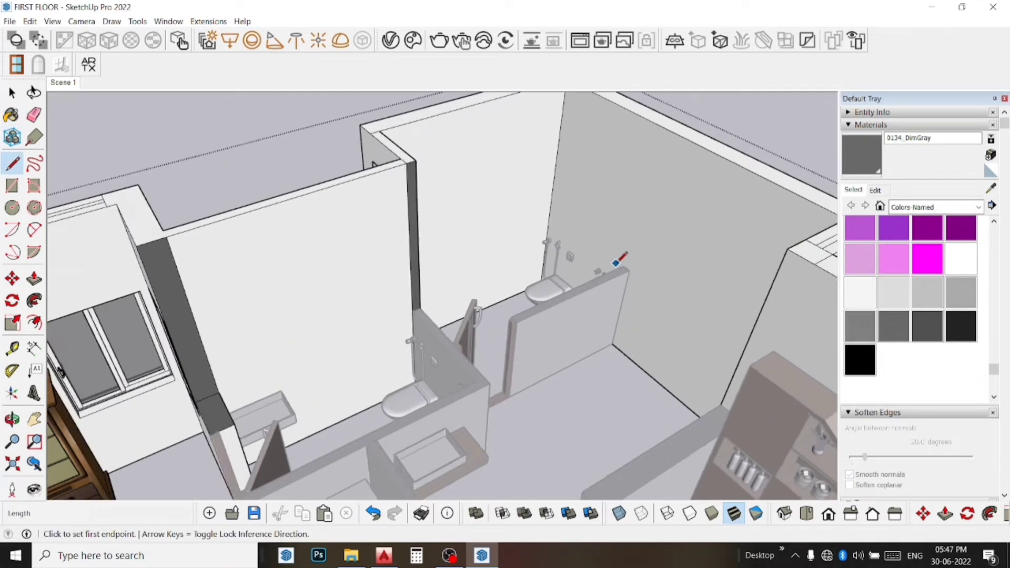
scroll(629, 255, up, 1)
click(625, 266)
scroll(667, 266, down, 1)
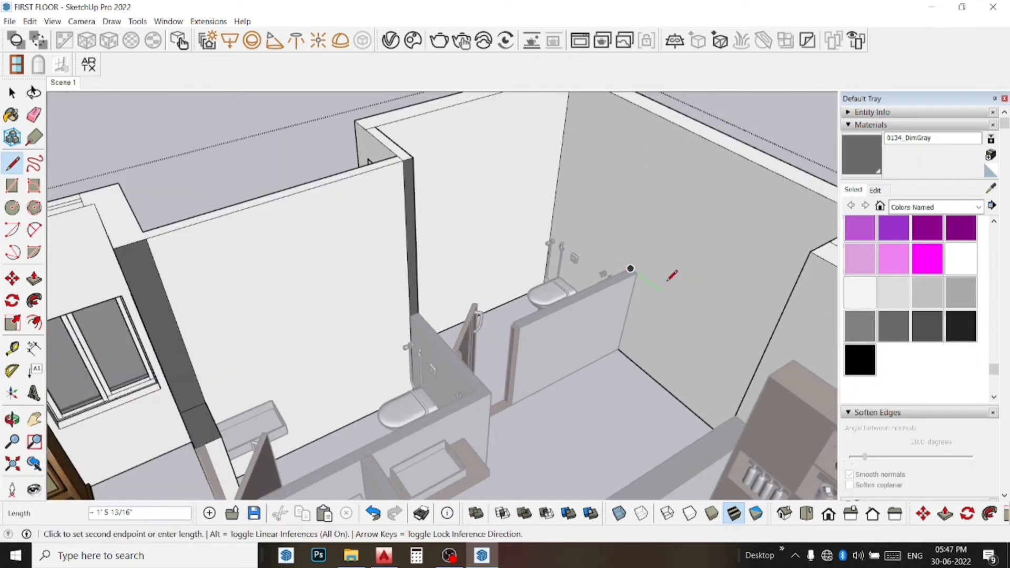
scroll(667, 271, down, 1)
scroll(664, 161, down, 1)
click(667, 158)
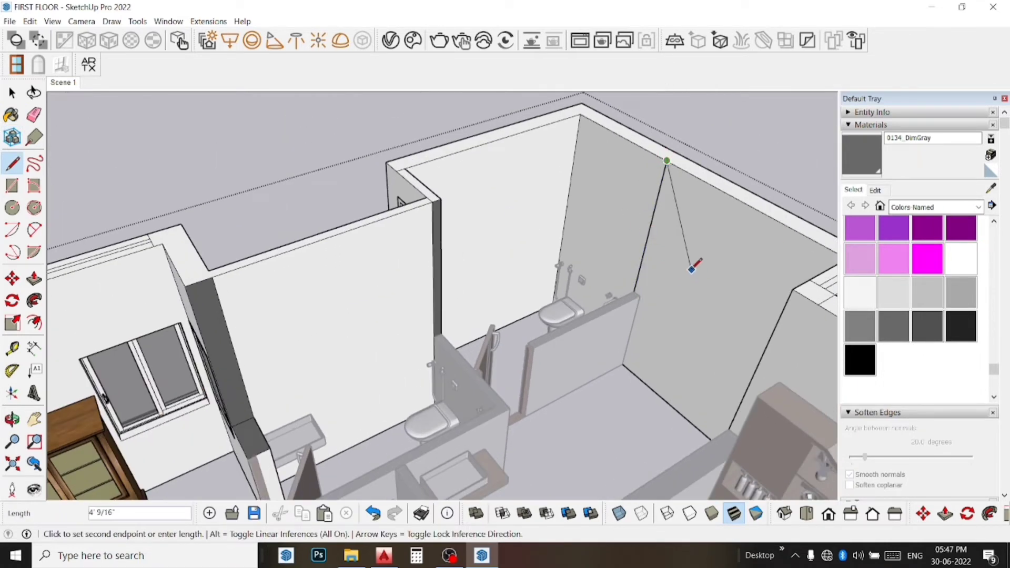
key(space)
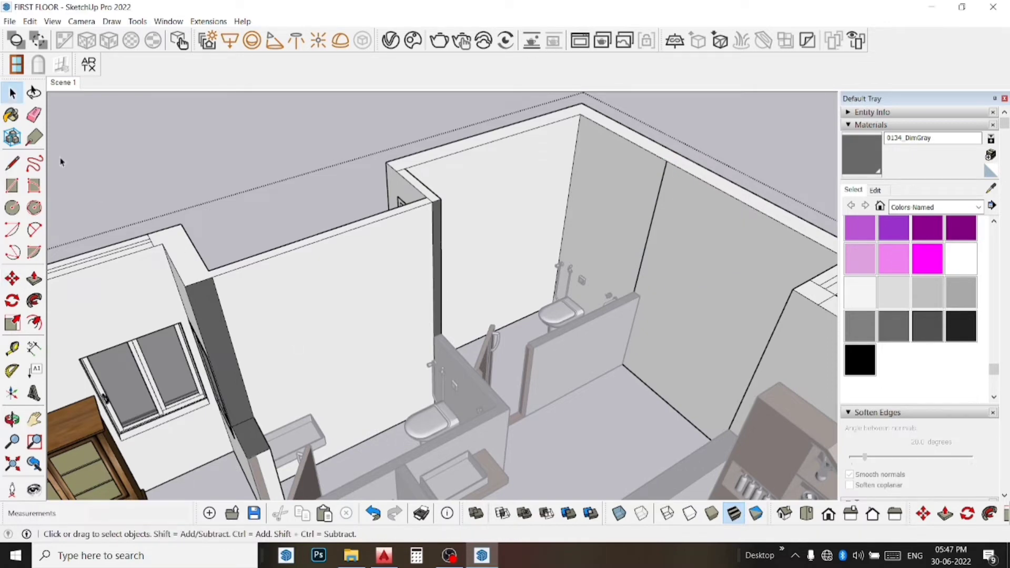
- Draw a thin rectangular strip at the wall corner and paint it dark gray
click(12, 186)
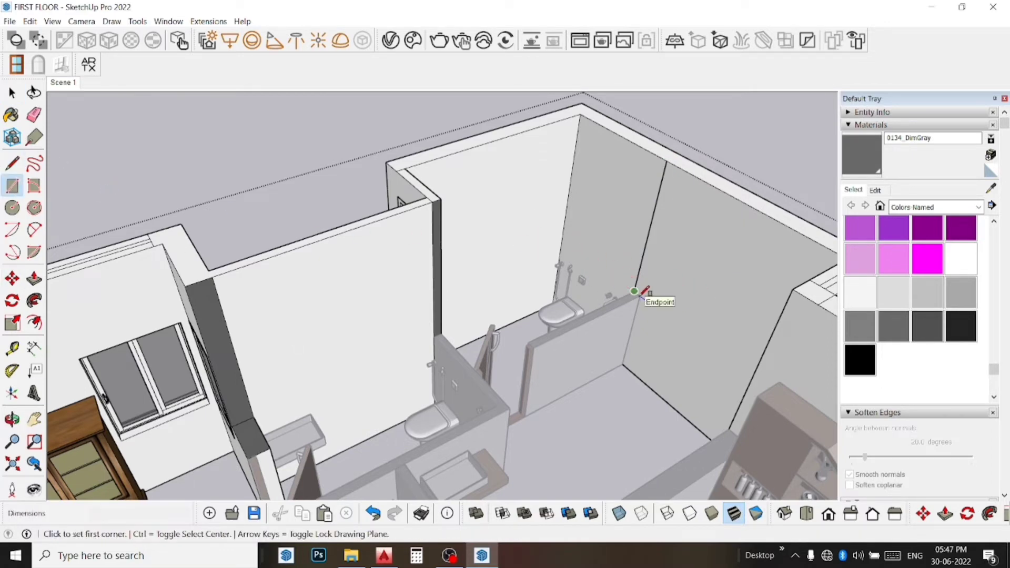
scroll(639, 287, up, 2)
scroll(639, 281, up, 2)
click(653, 320)
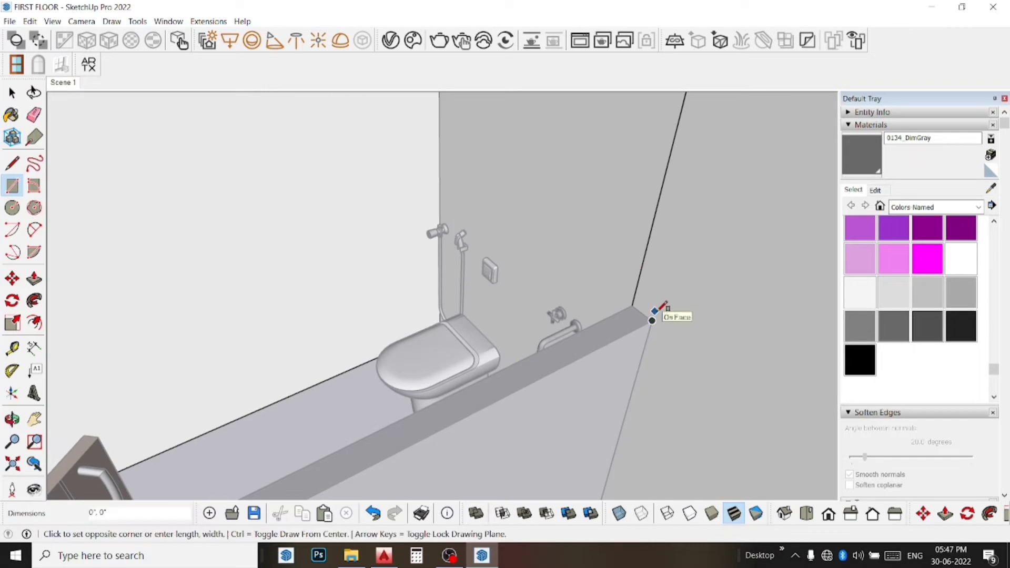
scroll(657, 297, down, 1)
scroll(656, 289, down, 2)
scroll(655, 289, down, 2)
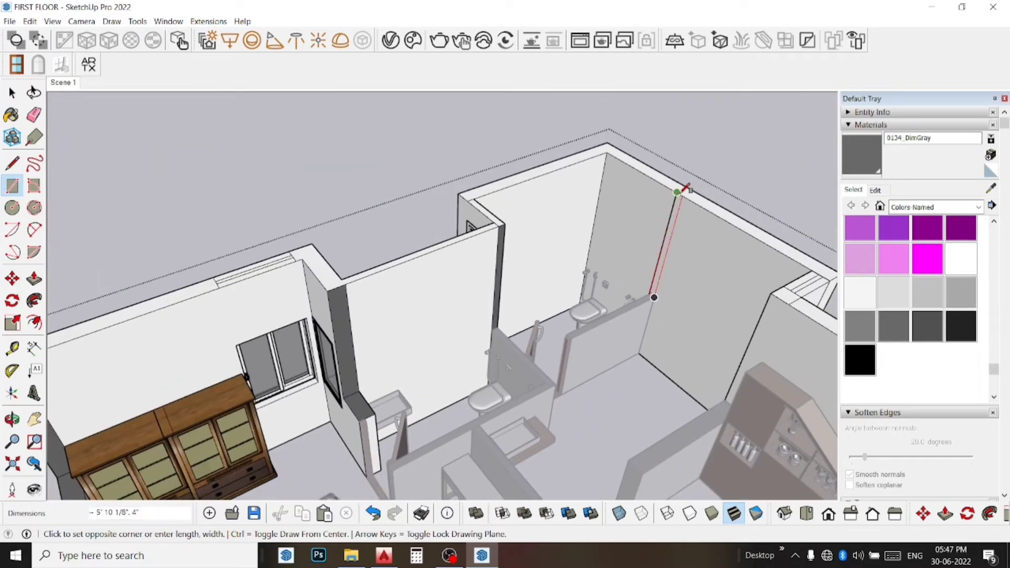
click(677, 193)
key(b)
scroll(676, 200, up, 2)
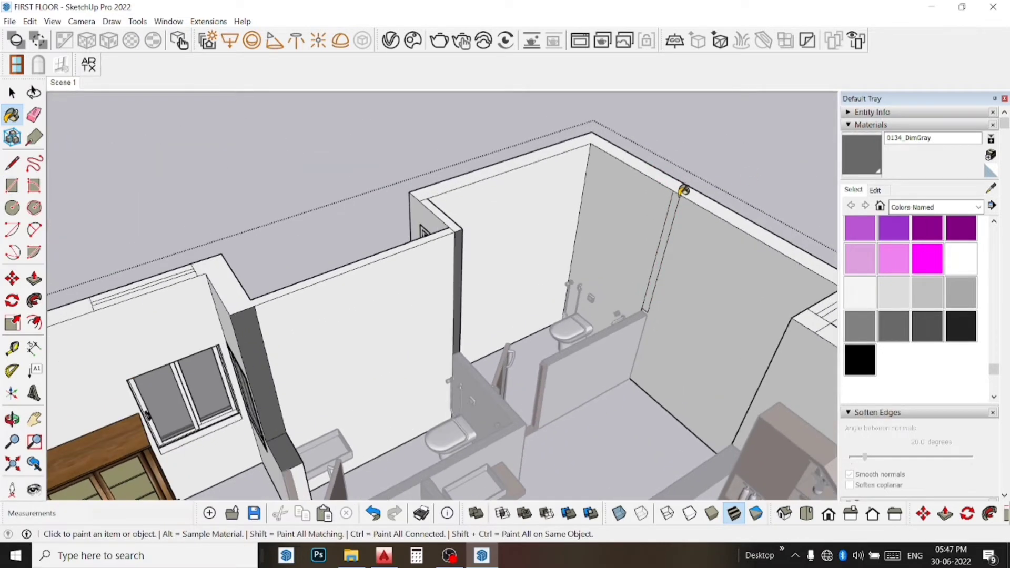
click(681, 194)
- Add a rectangle on the strip's end face and paint it dark gray
scroll(597, 307, up, 3)
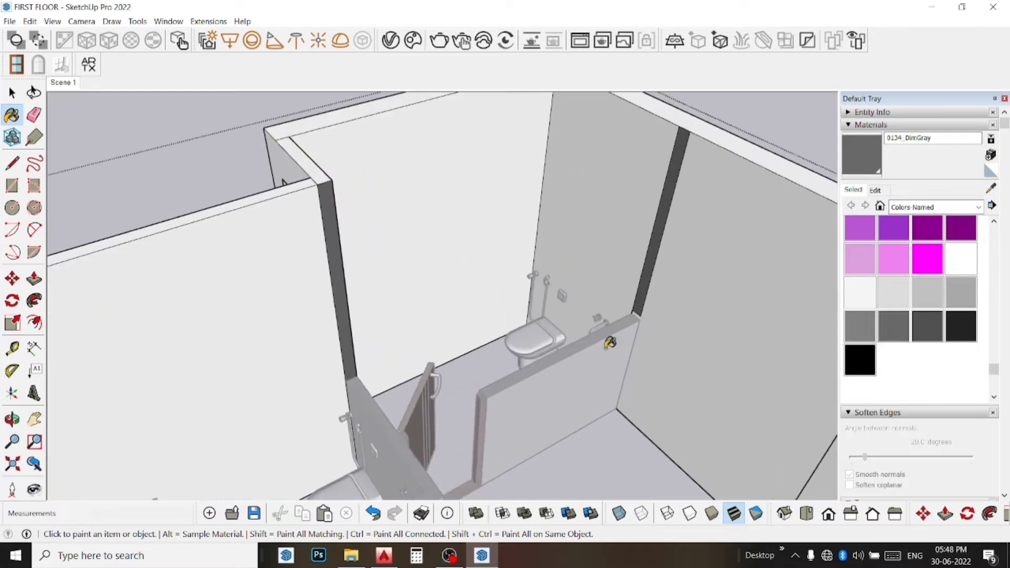
scroll(642, 316, up, 2)
scroll(648, 289, up, 2)
scroll(672, 248, up, 1)
scroll(672, 247, up, 1)
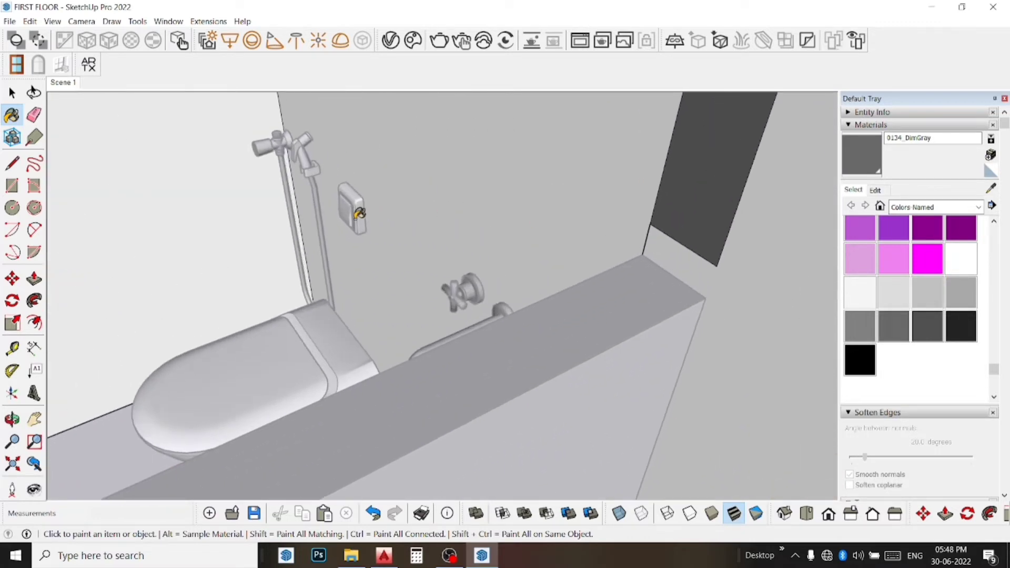
click(12, 185)
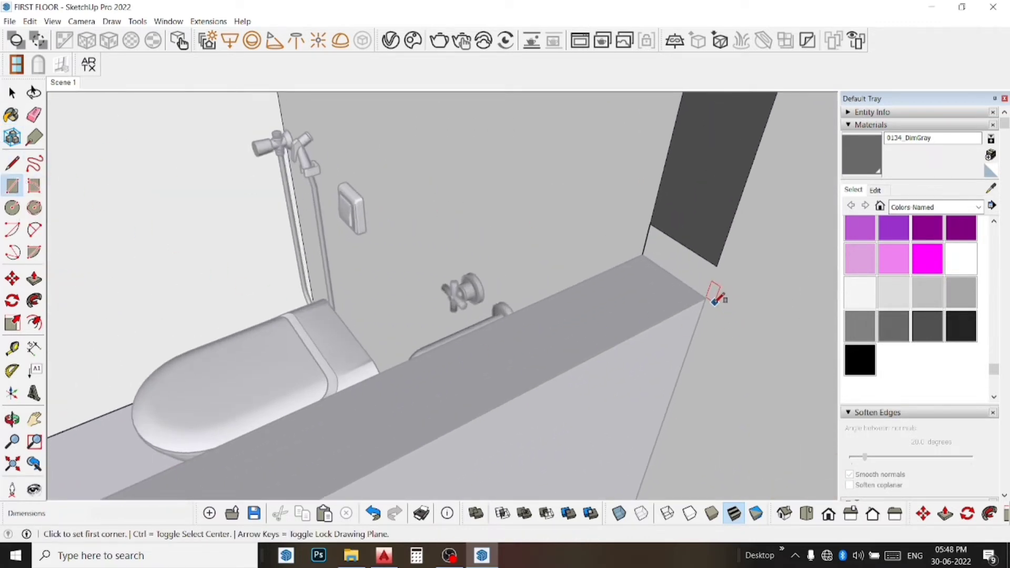
click(706, 298)
click(655, 223)
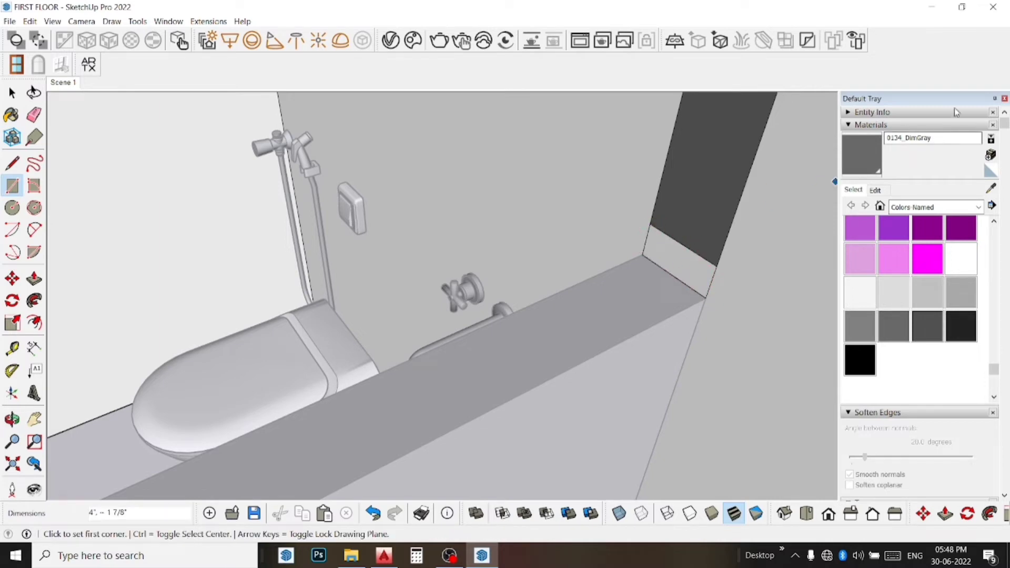
click(856, 160)
click(674, 240)
scroll(671, 245, down, 2)
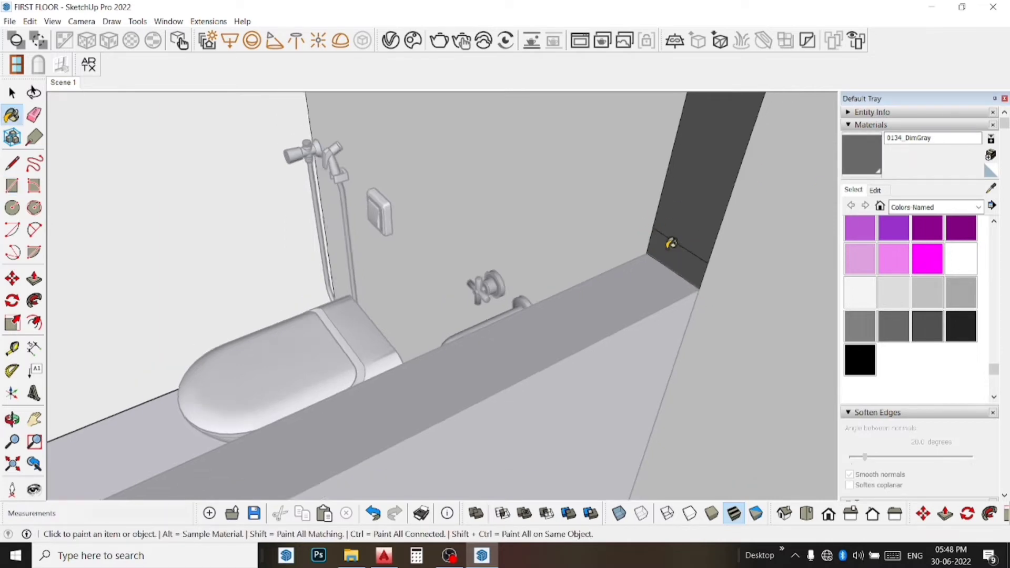
key(space)
scroll(670, 251, down, 2)
scroll(670, 252, down, 3)
scroll(671, 251, down, 3)
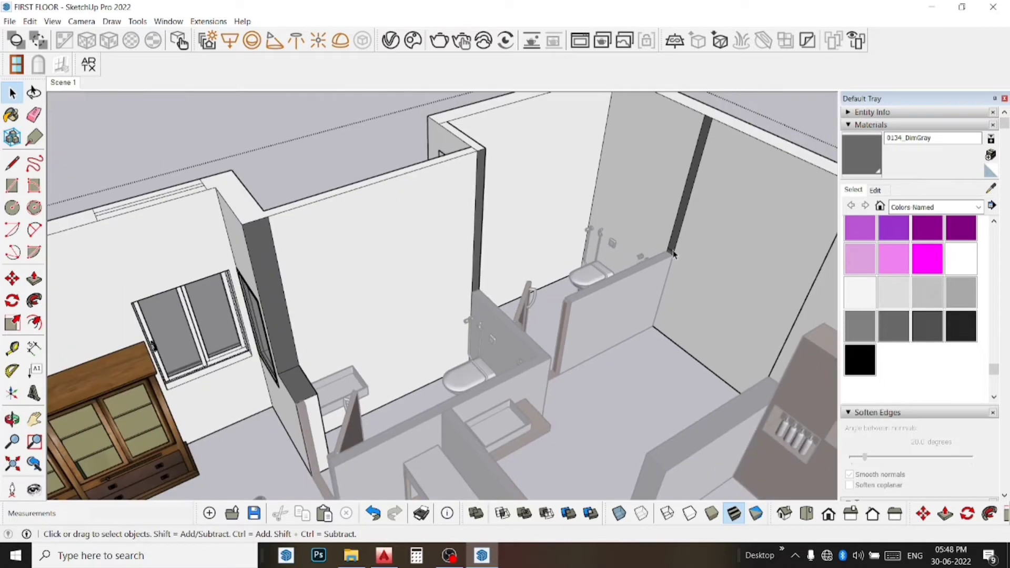
scroll(671, 252, down, 3)
scroll(395, 194, down, 2)
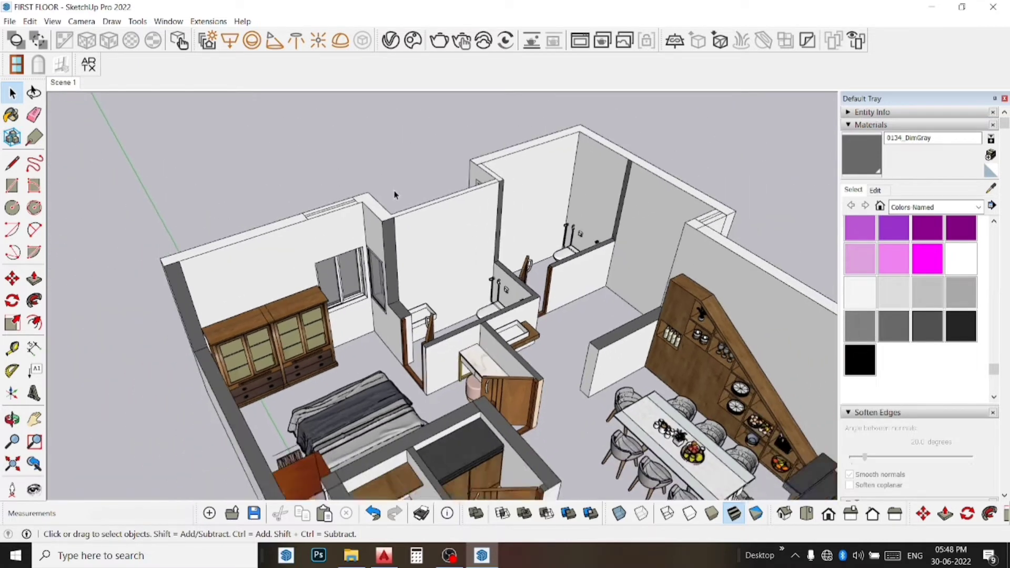
scroll(402, 237, down, 2)
scroll(516, 423, down, 2)
scroll(633, 441, up, 2)
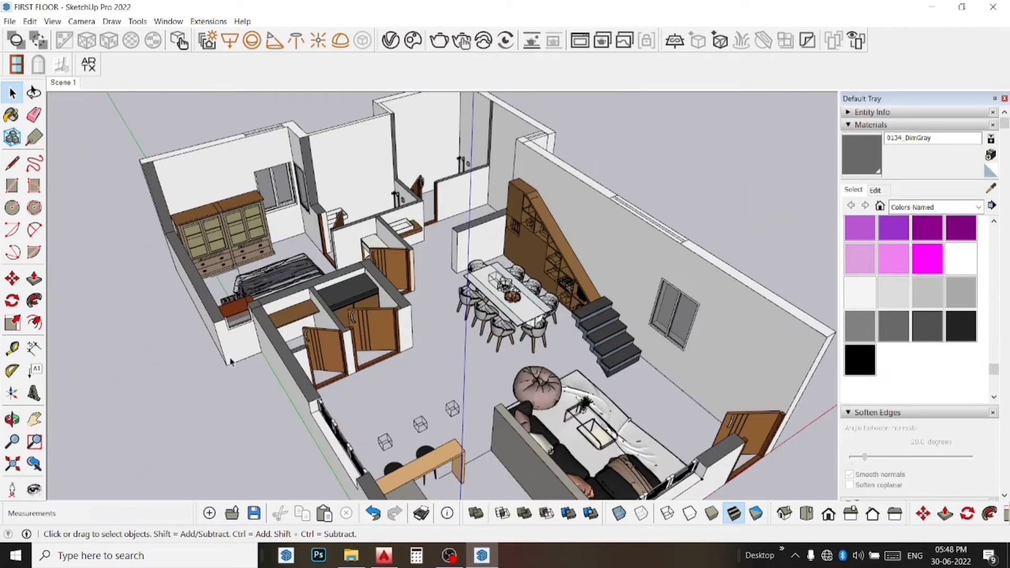
click(34, 420)
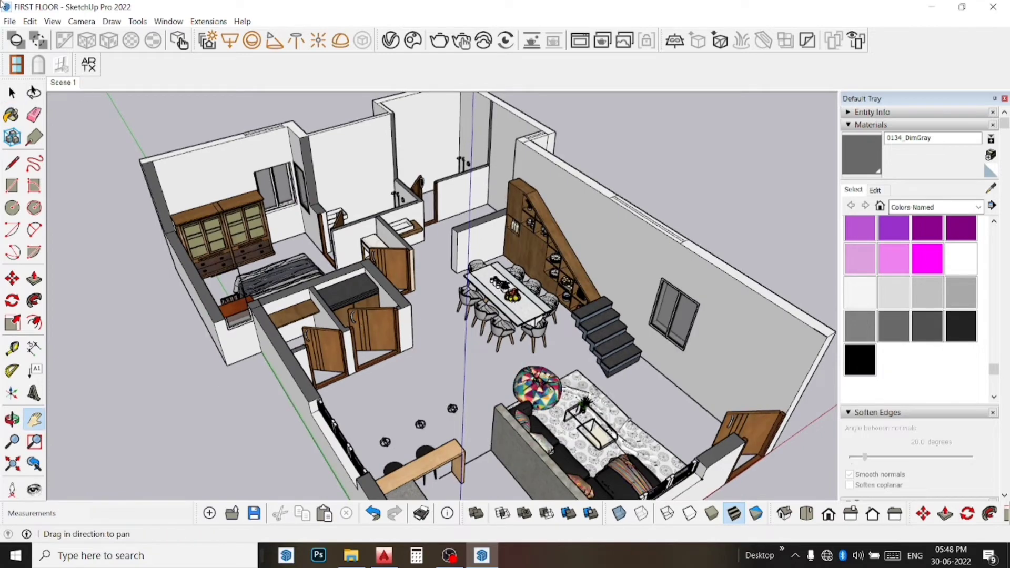
click(73, 83)
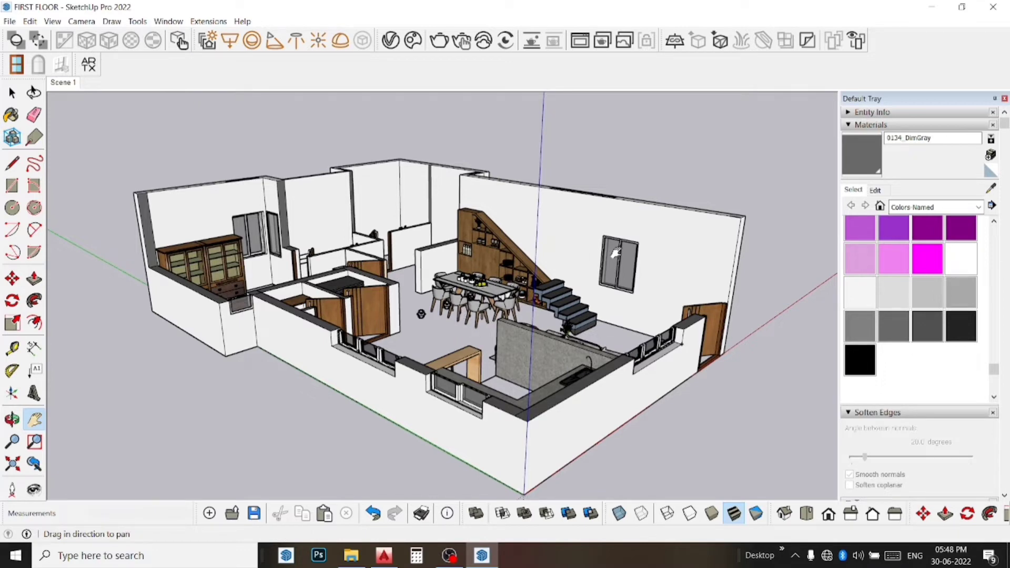
click(874, 189)
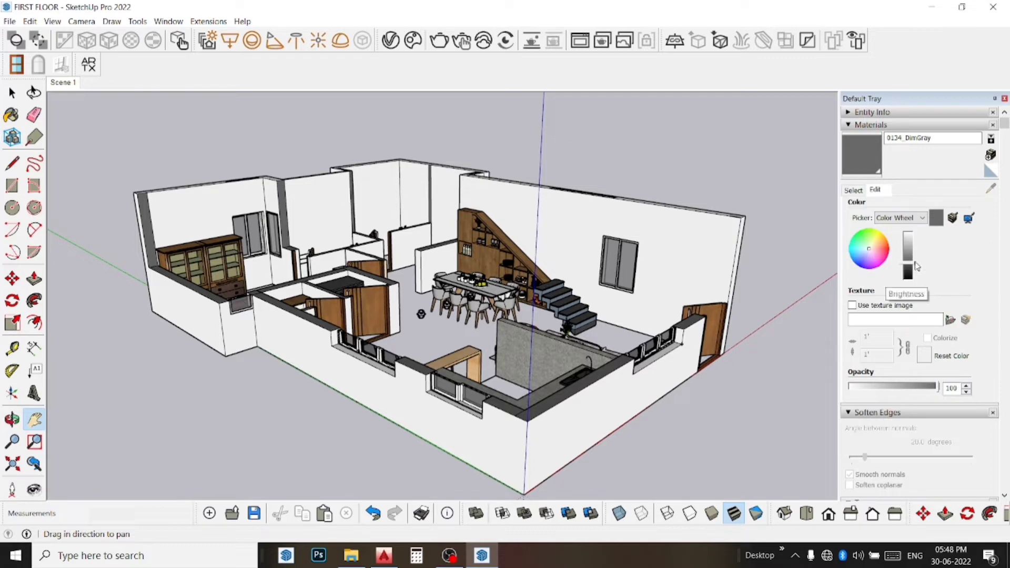
click(908, 263)
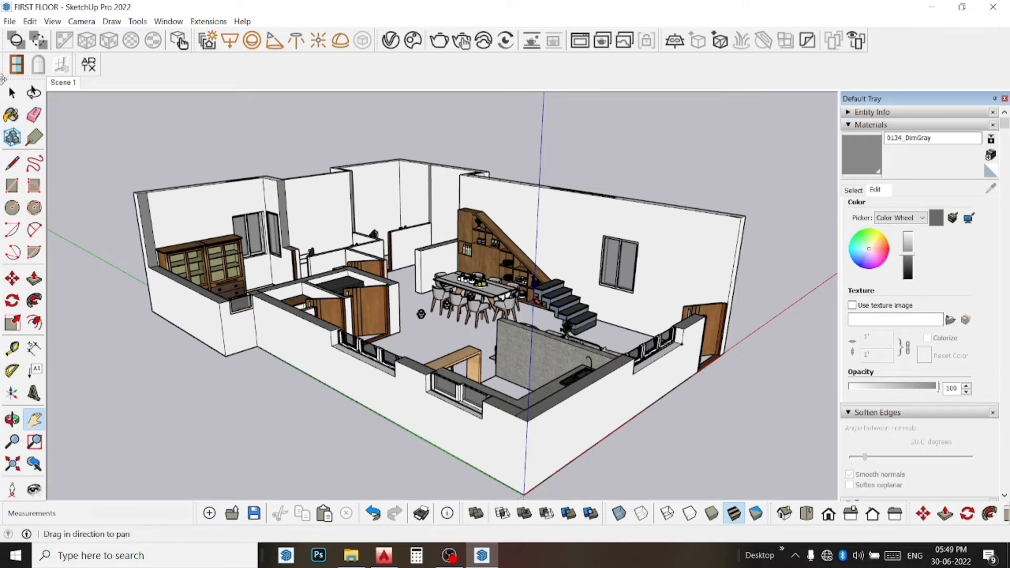
click(13, 100)
click(851, 188)
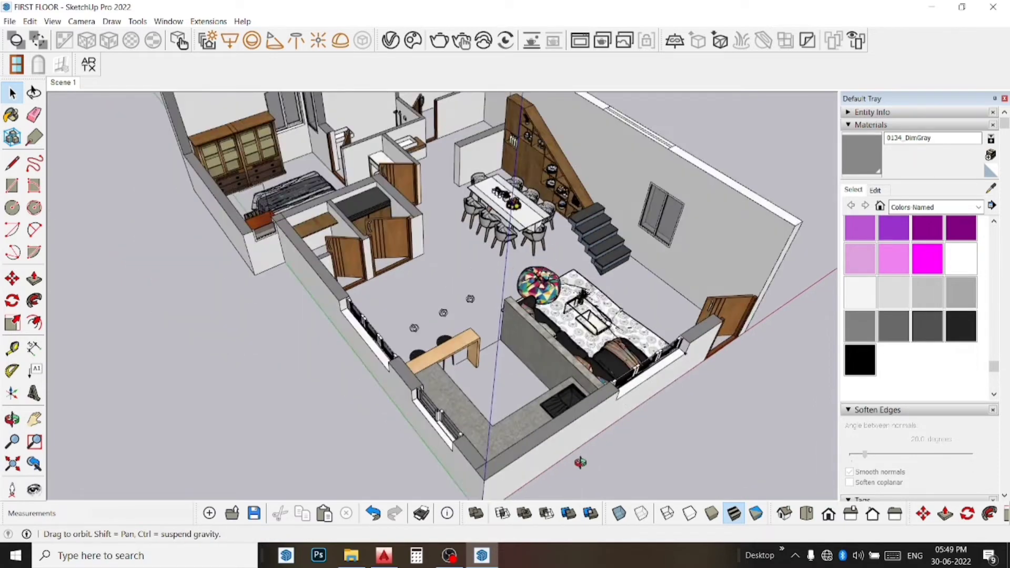
- Orbit beneath the first-floor model and pan to frame its underside
middle_drag(421, 314, 542, 187)
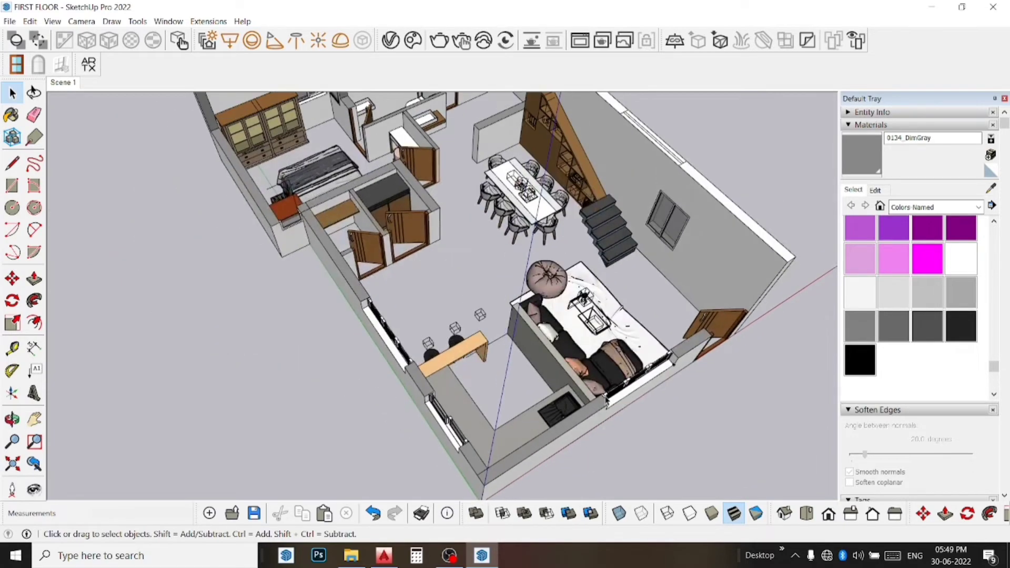
scroll(542, 187, down, 5)
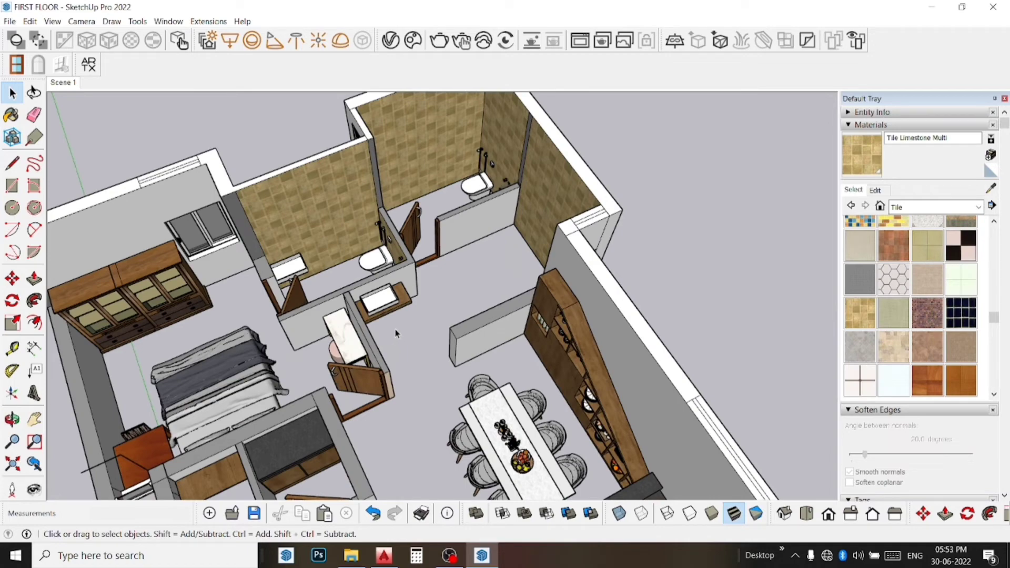
scroll(395, 334, down, 3)
scroll(390, 337, down, 2)
mouse_move(403, 333)
middle_down()
mouse_move(371, 310)
mouse_move(253, 376)
middle_up()
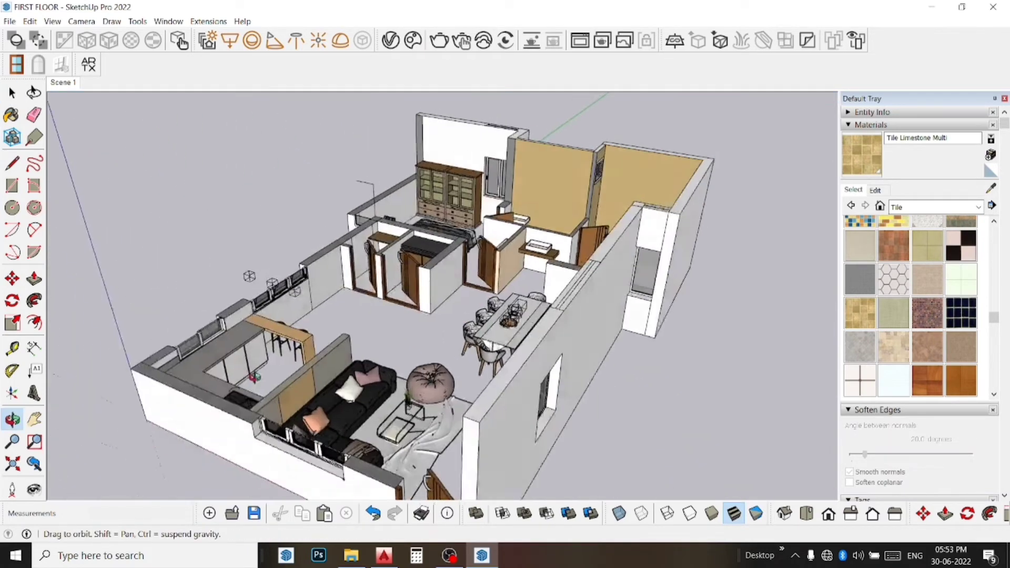
mouse_move(254, 377)
middle_down()
mouse_move(493, 137)
mouse_move(582, 207)
mouse_move(681, 167)
middle_up()
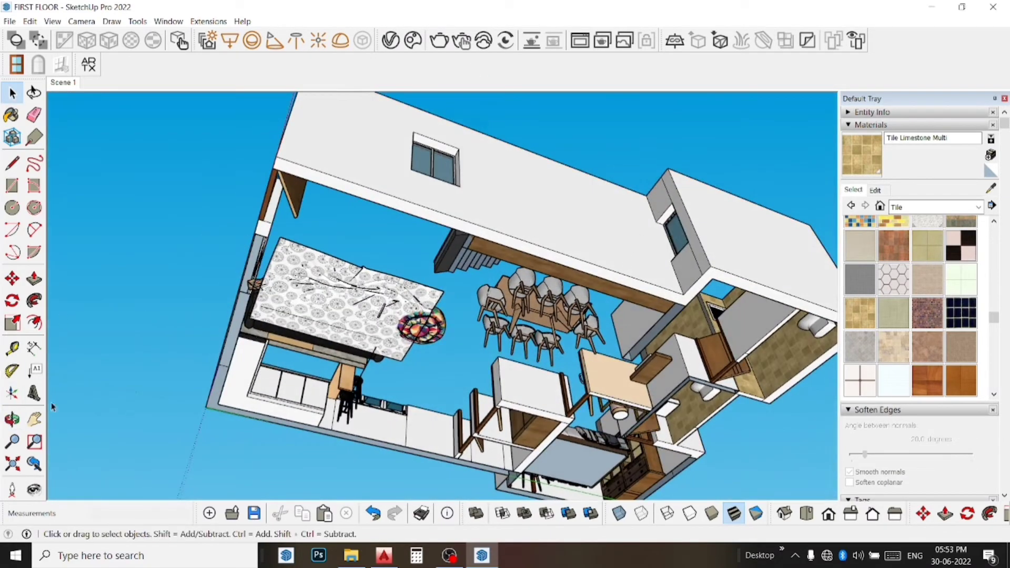
click(34, 419)
drag(342, 379, 120, 204)
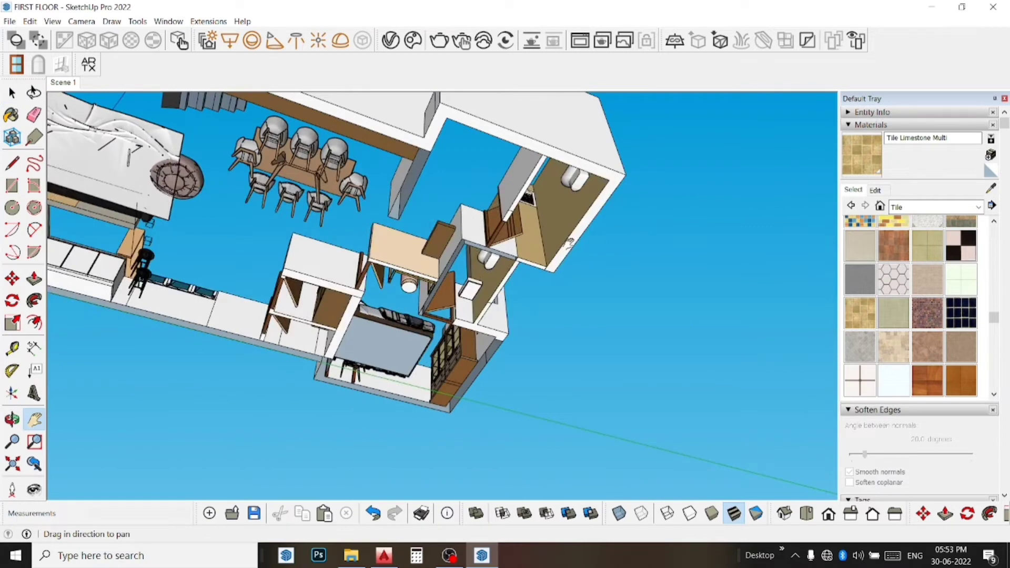
drag(570, 243, 566, 284)
middle_drag(566, 284, 563, 316)
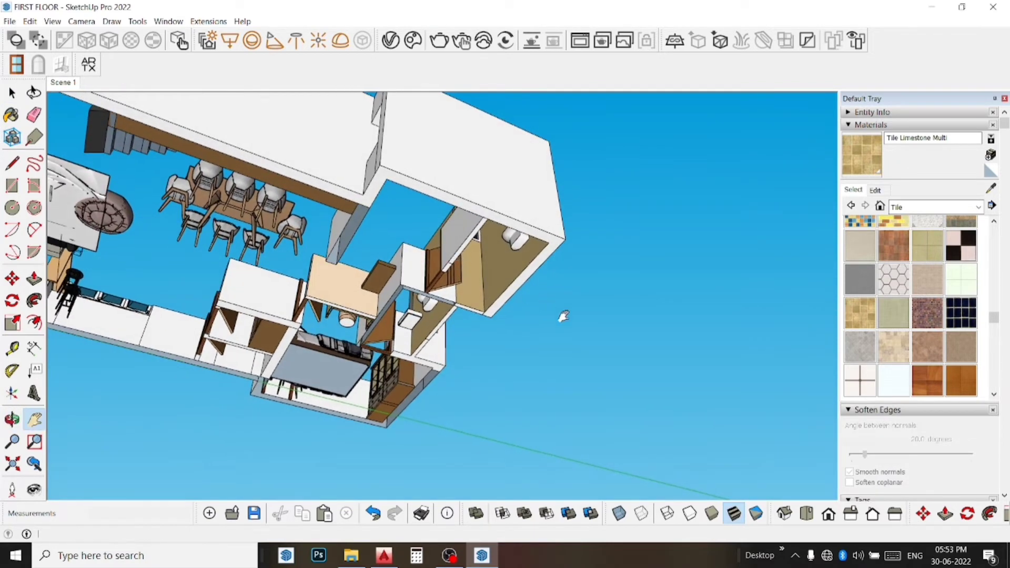
- Draw a rectangular face in the empty space beside the model
click(11, 185)
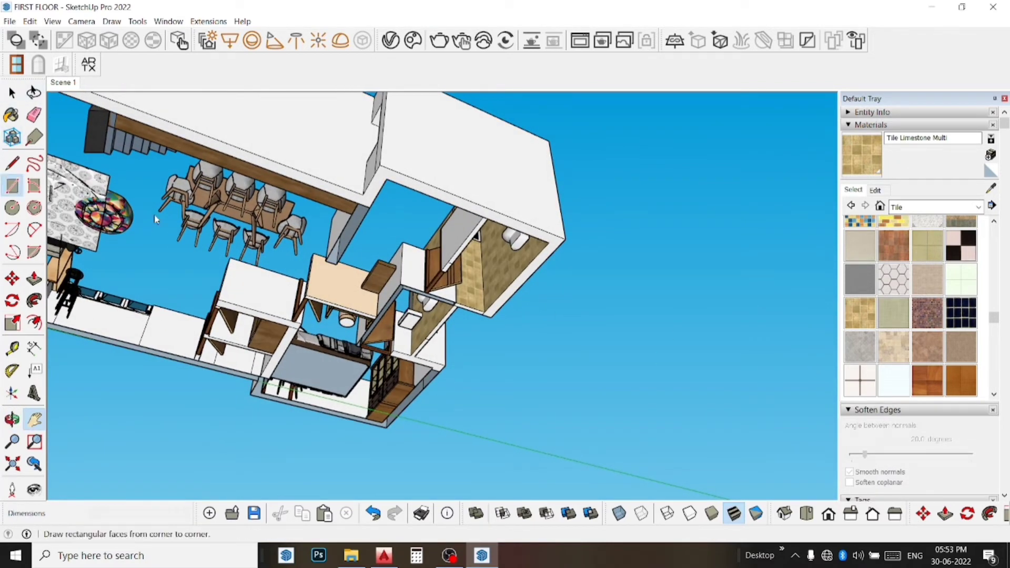
click(703, 393)
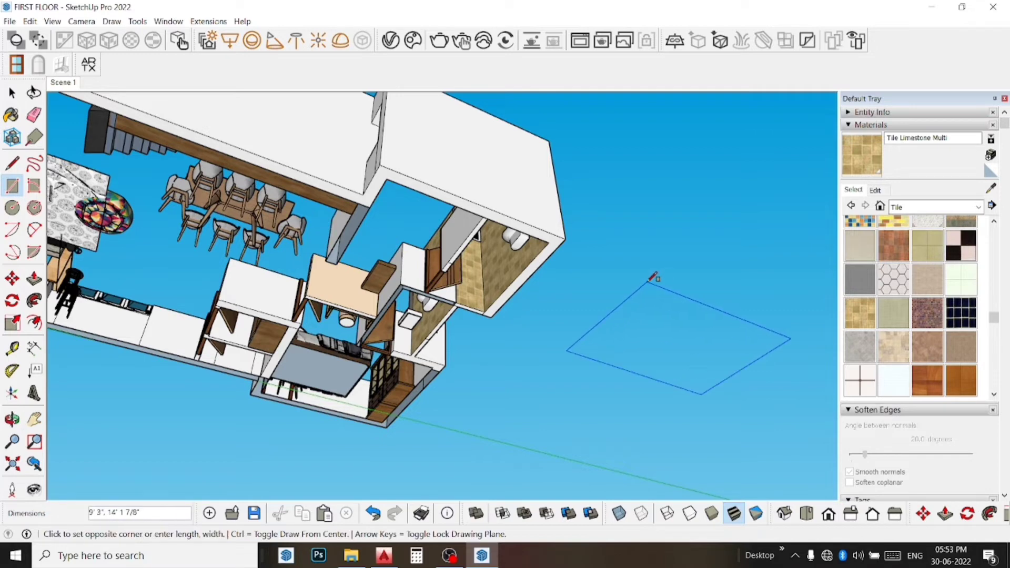
click(648, 281)
key(space)
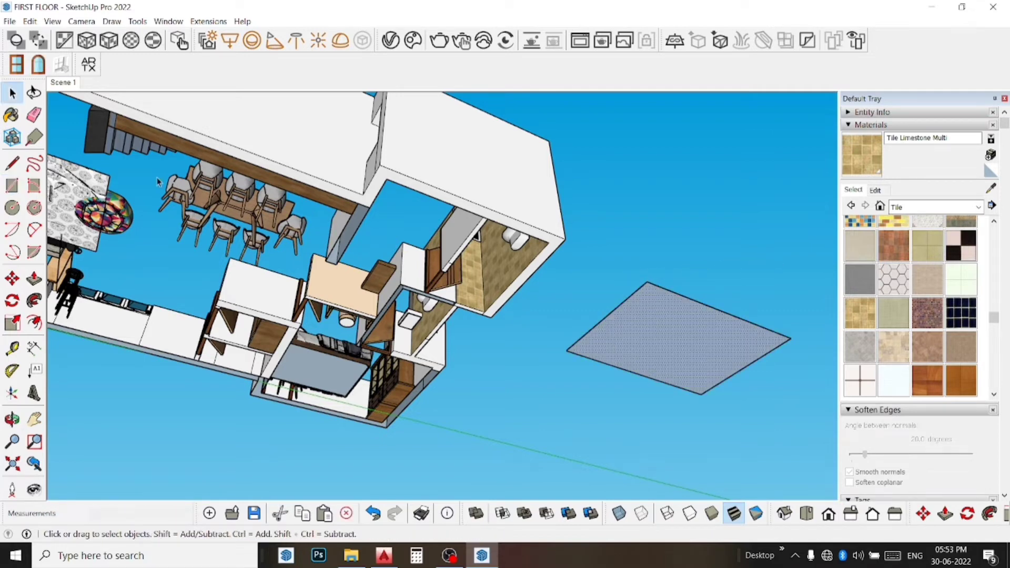
- Push/Pull the rectangle into a thin slab and make it a group
click(34, 278)
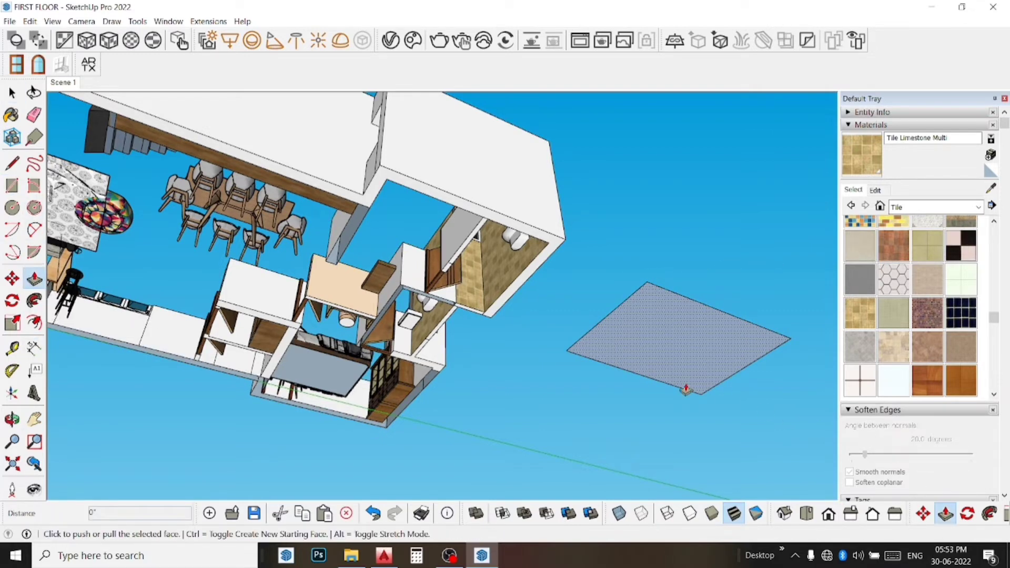
click(686, 389)
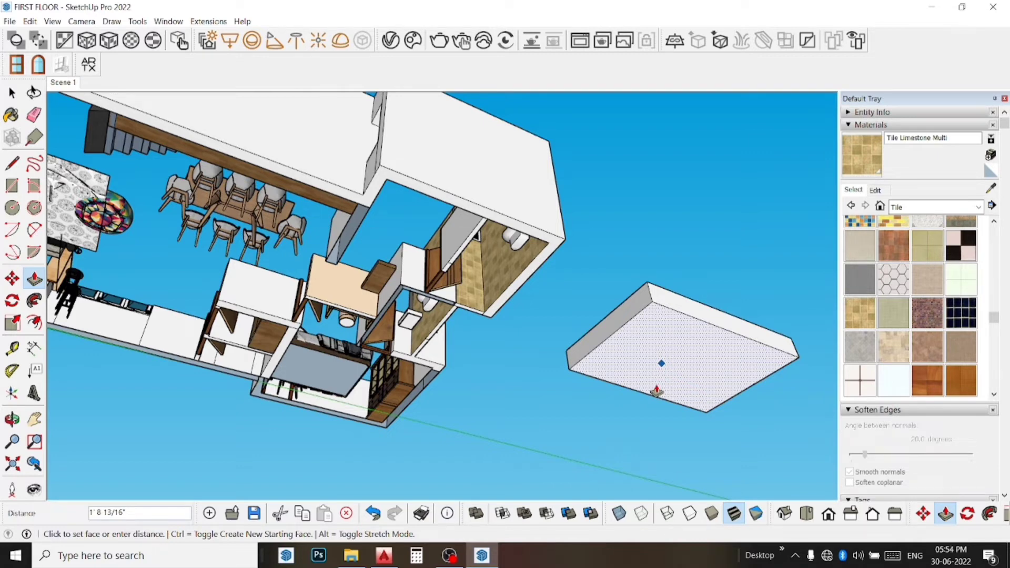
text(')
key(Return)
key(space)
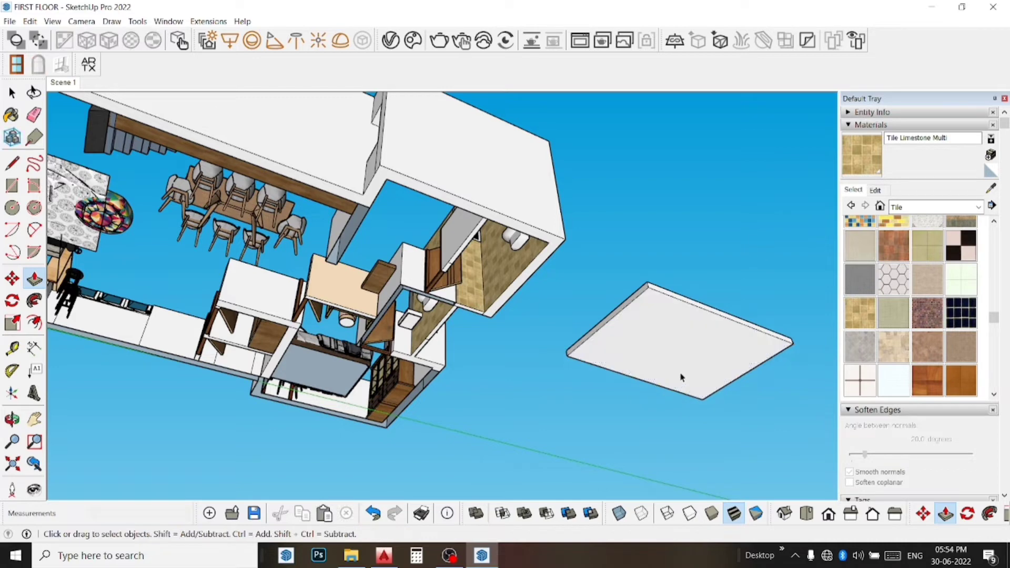
double_click(697, 347)
right_click(666, 370)
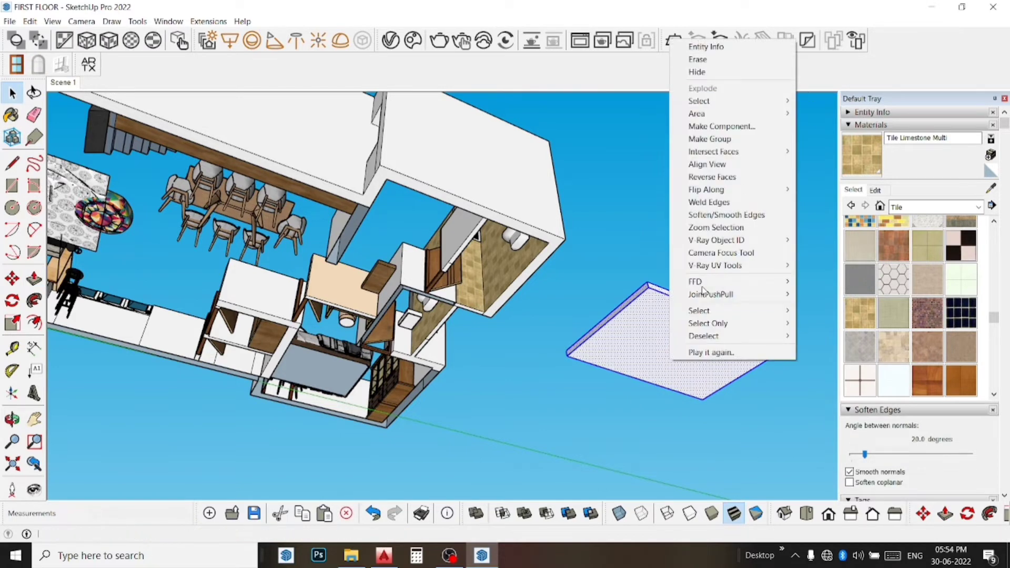
click(695, 135)
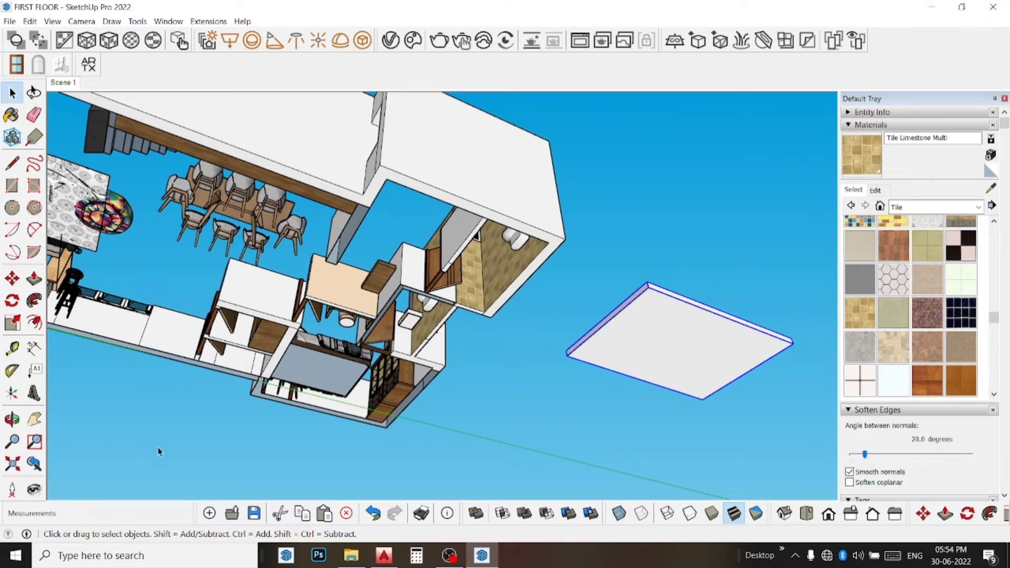
- Move the slab group so its corner snaps to the building's underside corner
key(m)
mouse_move(749, 365)
middle_down()
mouse_move(632, 402)
mouse_move(726, 300)
middle_up()
click(726, 300)
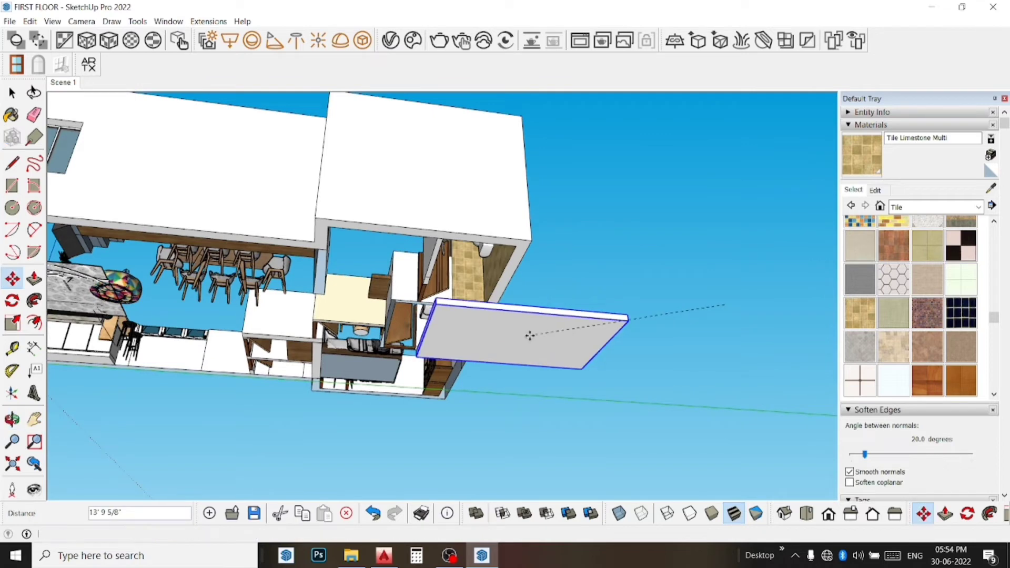
click(530, 335)
scroll(632, 313, up, 3)
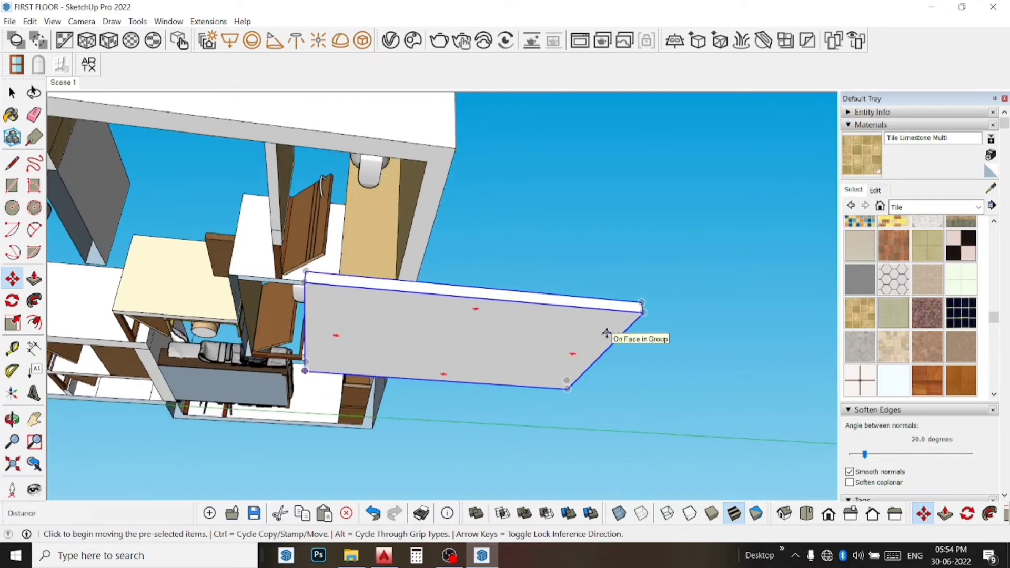
click(641, 301)
click(455, 158)
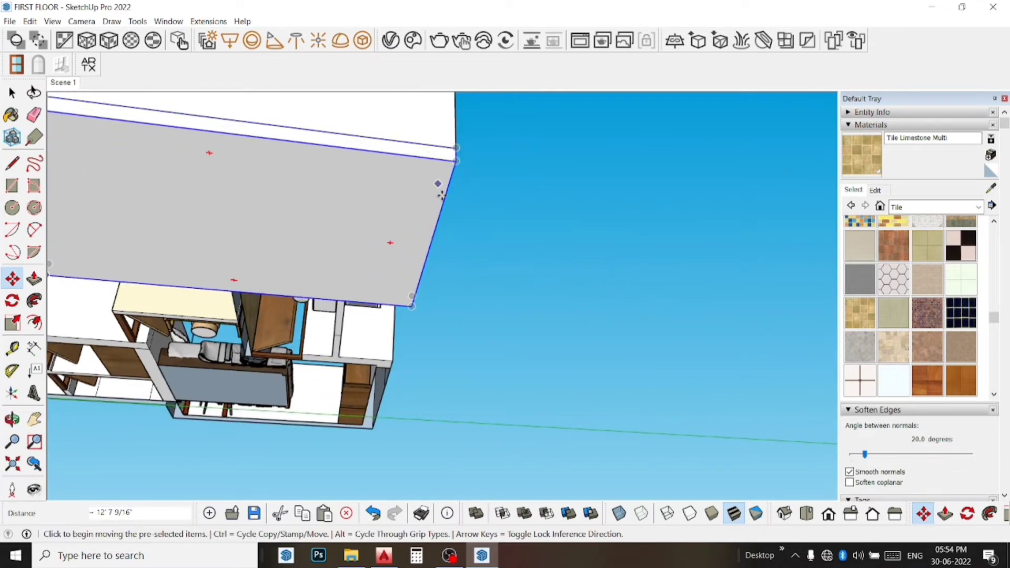
scroll(441, 195, down, 3)
- Orbit around and beneath the building to check the slab's fit under the rooms
middle_drag(445, 203, 278, 234)
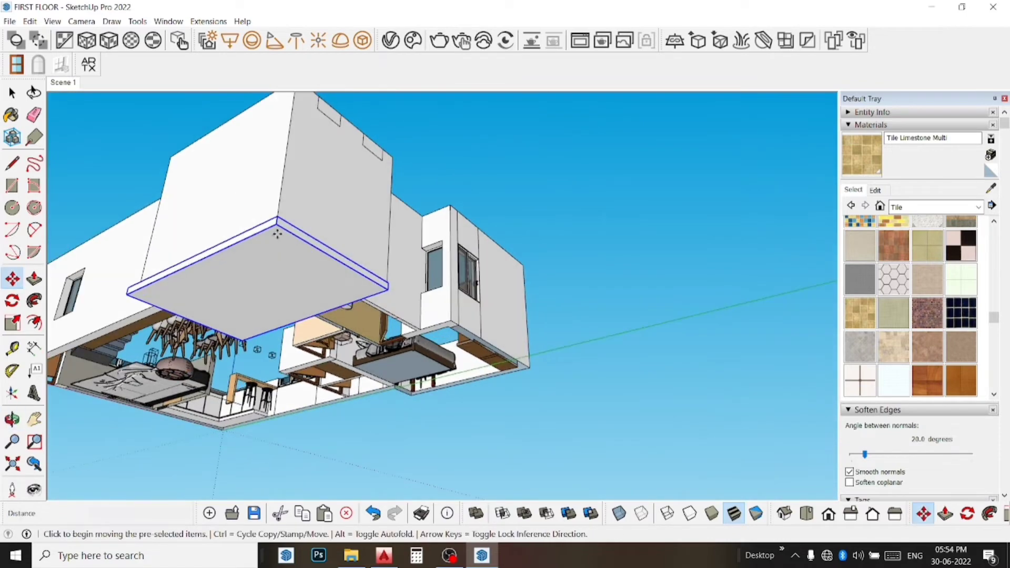
scroll(316, 263, up, 3)
scroll(349, 288, up, 2)
middle_drag(349, 288, 126, 246)
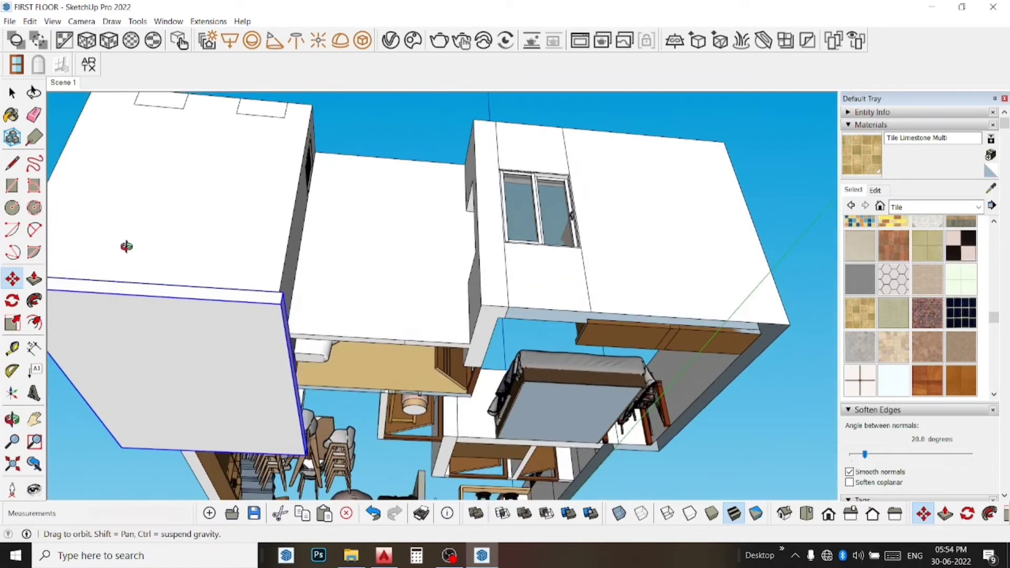
scroll(117, 248, up, 1)
scroll(210, 309, up, 2)
scroll(296, 370, up, 3)
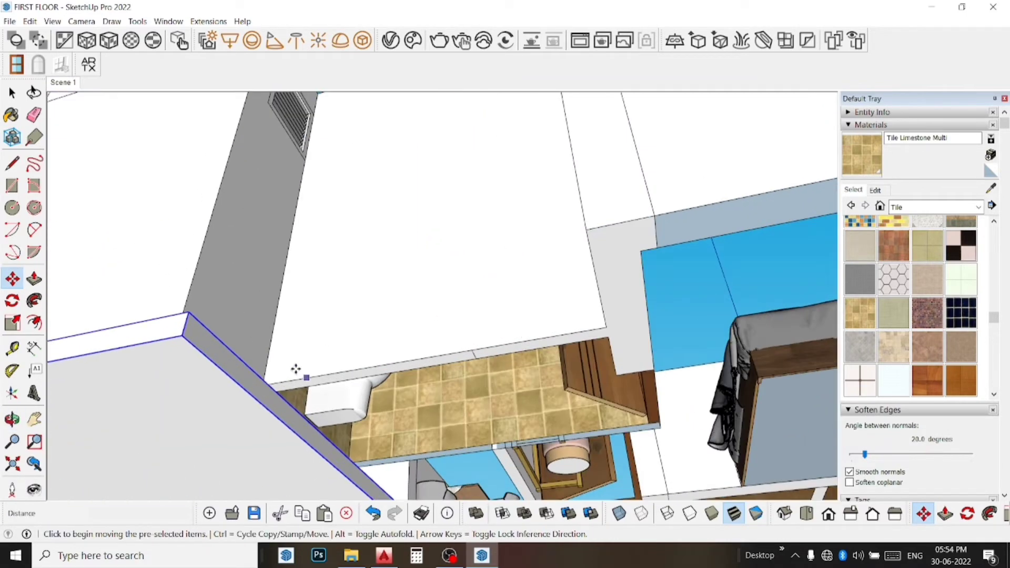
mouse_move(296, 370)
middle_down()
mouse_move(234, 300)
mouse_move(264, 300)
mouse_move(232, 315)
mouse_move(247, 352)
middle_up()
scroll(247, 352, up, 3)
scroll(247, 352, up, 2)
key(space)
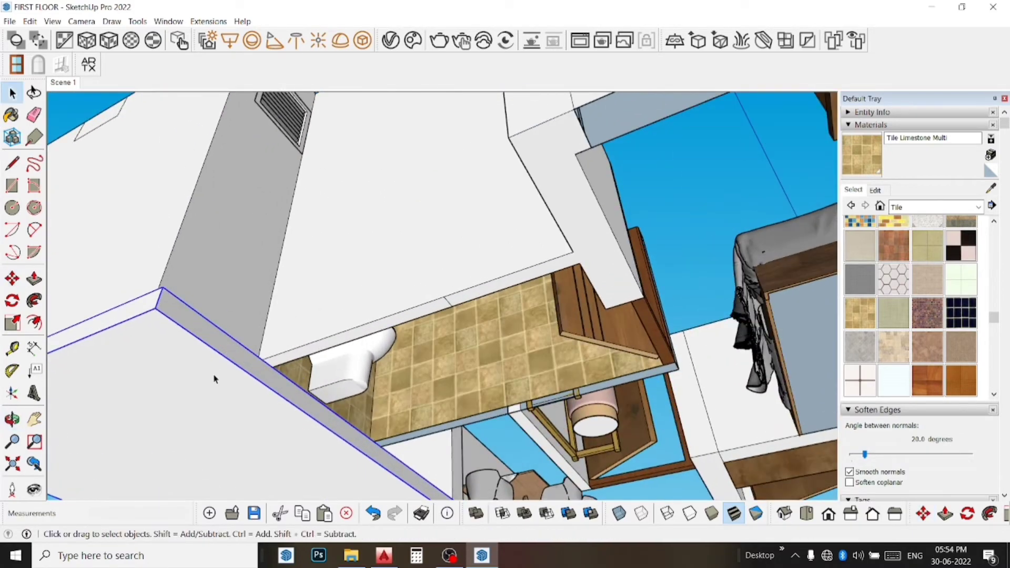
- Inside the slab group, push the slab's side face out slightly
double_click(214, 378)
click(34, 279)
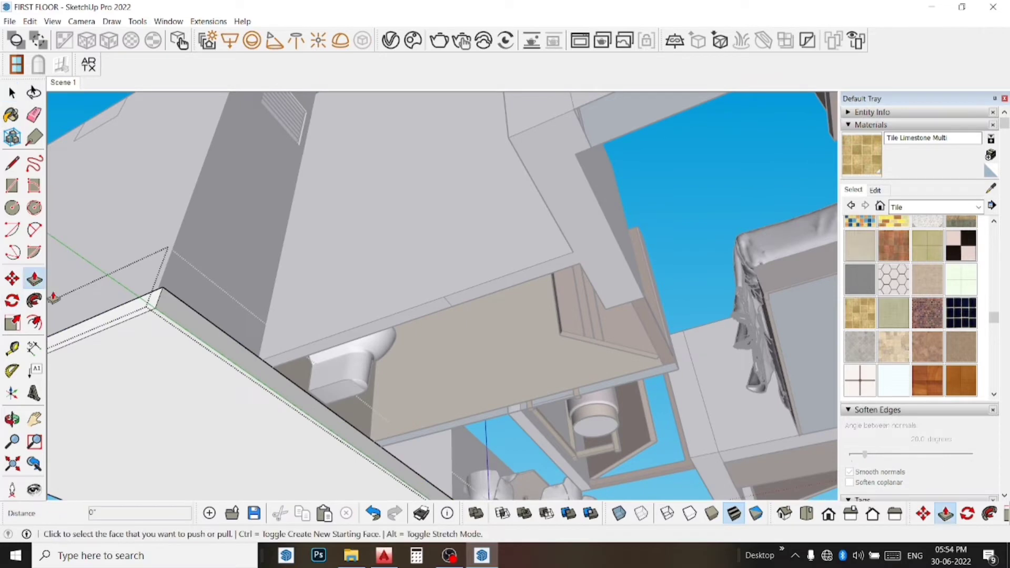
click(184, 317)
click(171, 268)
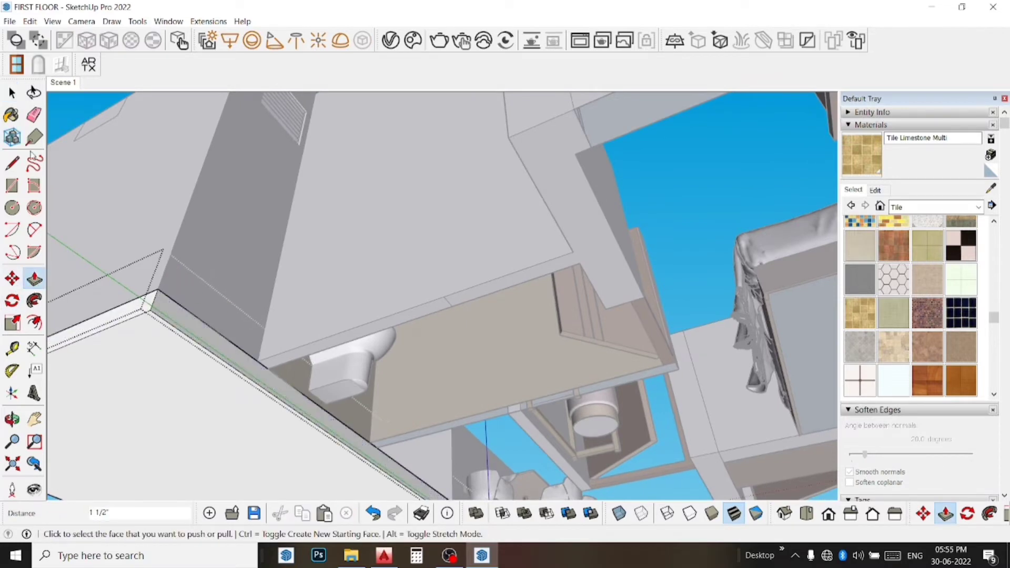
- Draw a line across the slab edge and erase the stray edge on its face
click(8, 169)
click(258, 361)
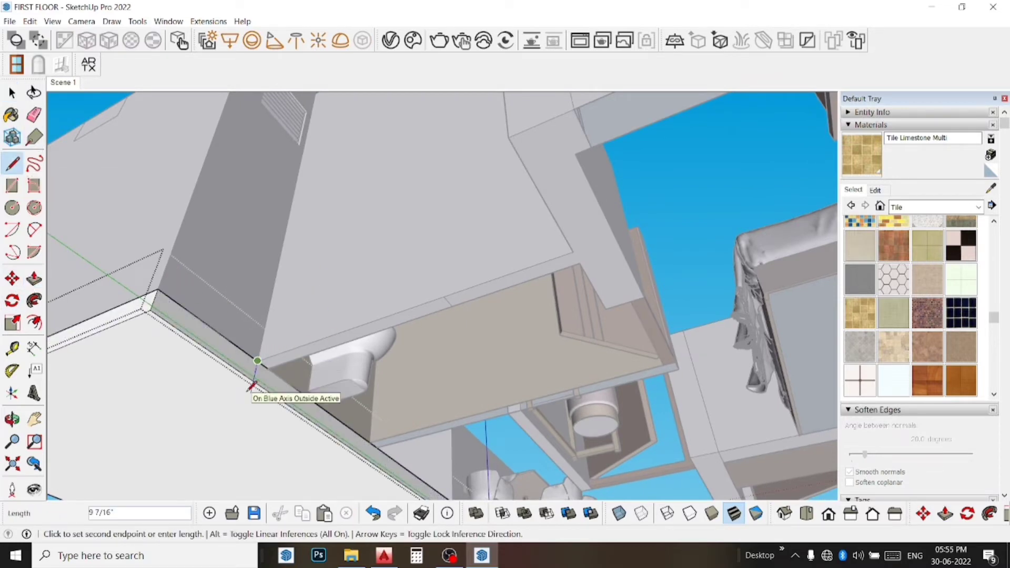
click(244, 424)
click(12, 207)
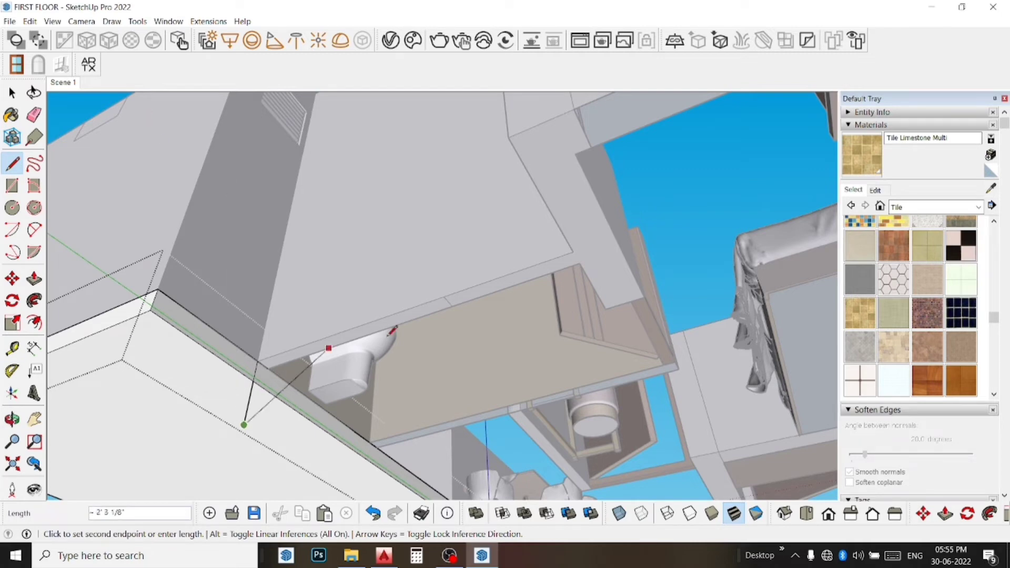
click(33, 114)
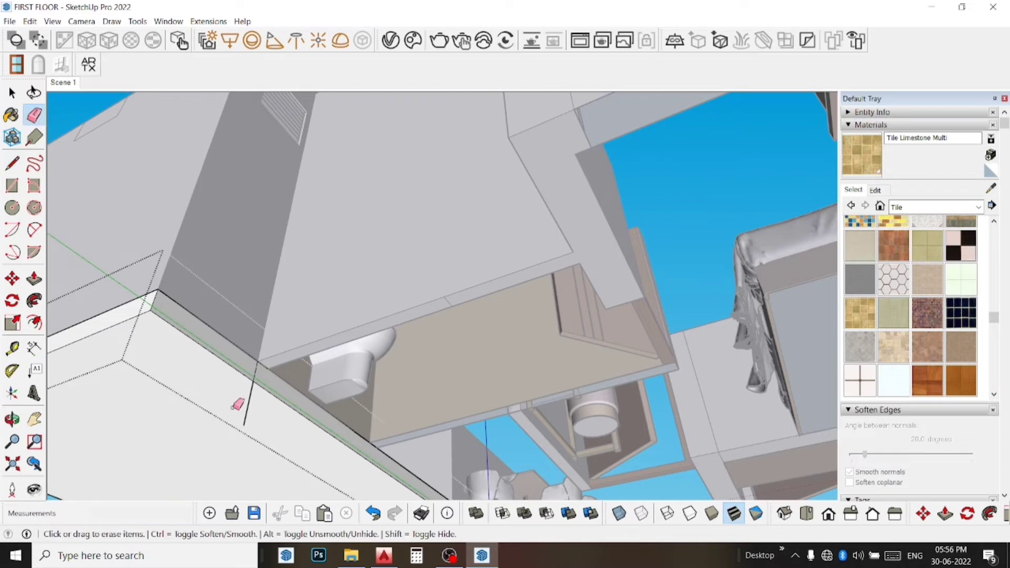
click(247, 405)
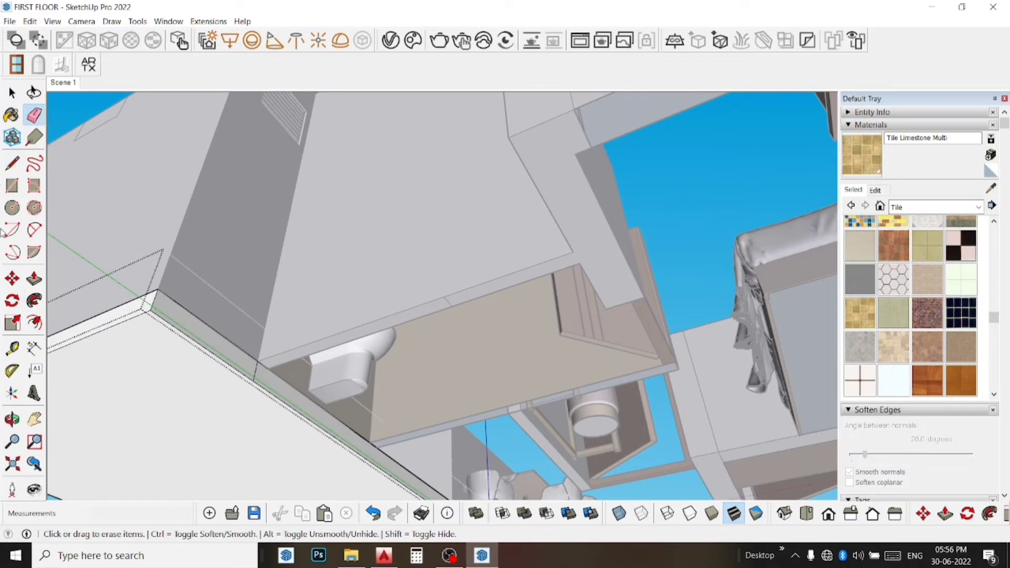
- Push/Pull the slab face to 3" after a 6" try, then add a 1" push
click(34, 279)
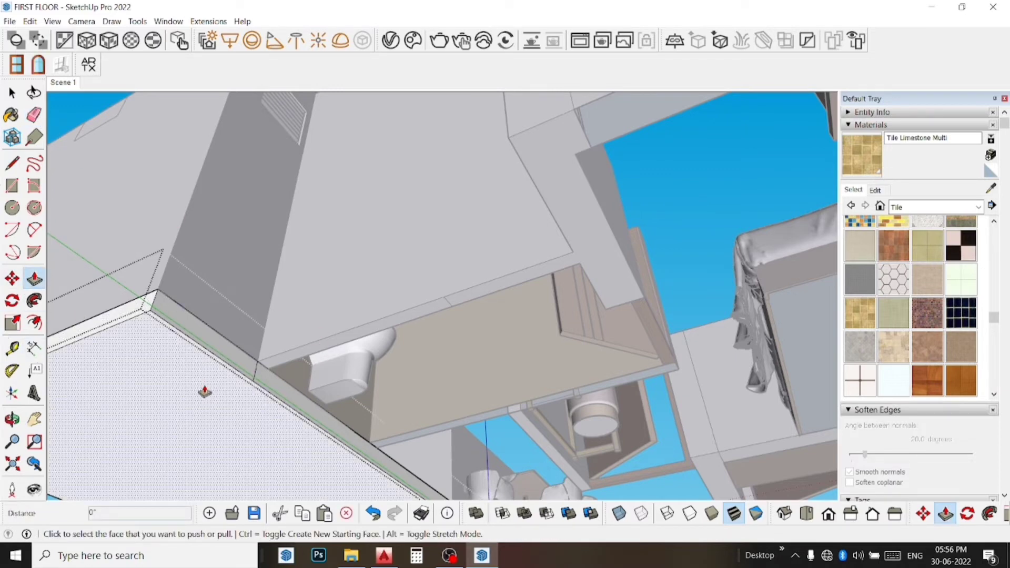
click(202, 383)
text(6)
key(Return)
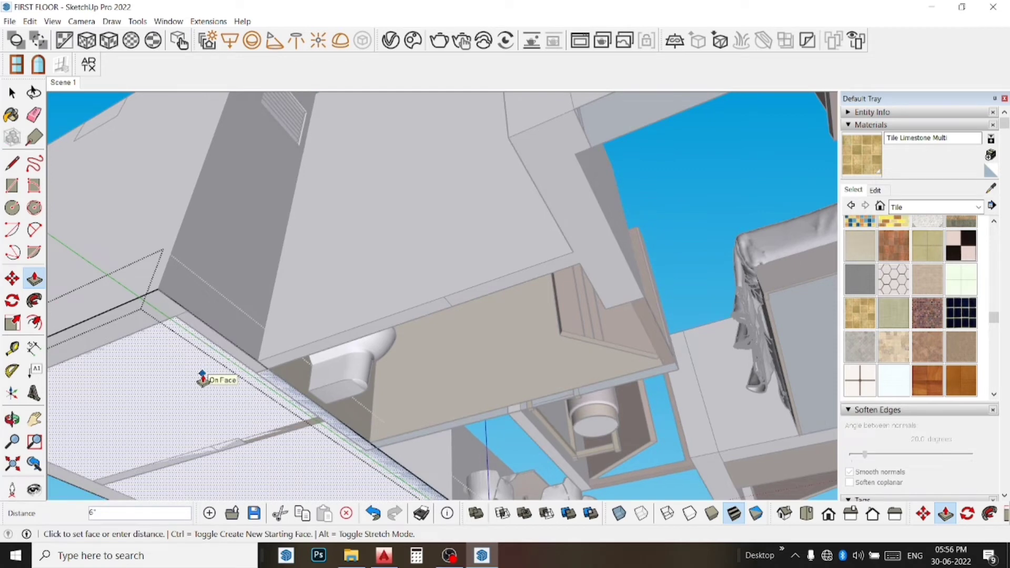
text(3)
key(Return)
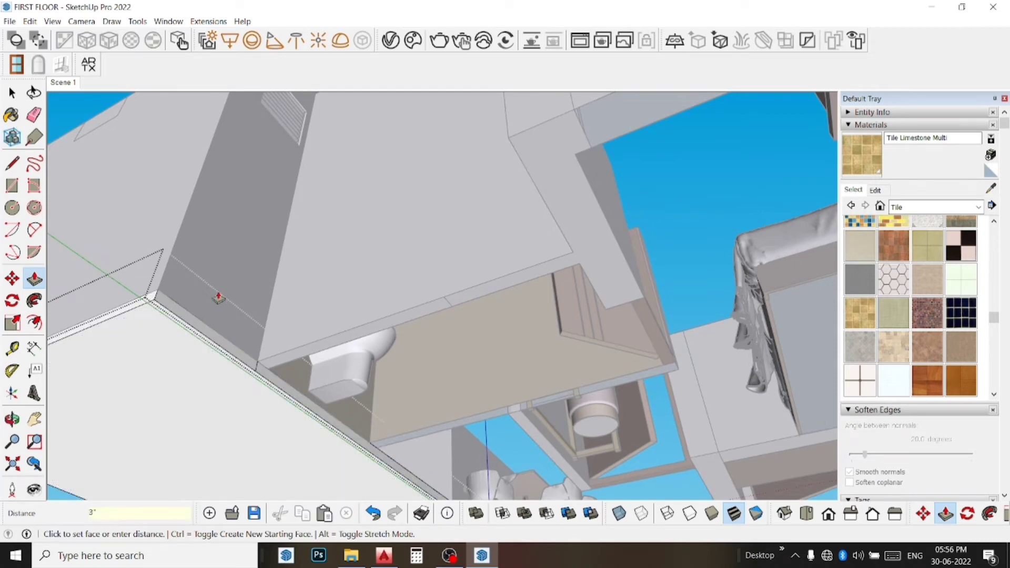
scroll(187, 304, up, 2)
scroll(187, 305, up, 2)
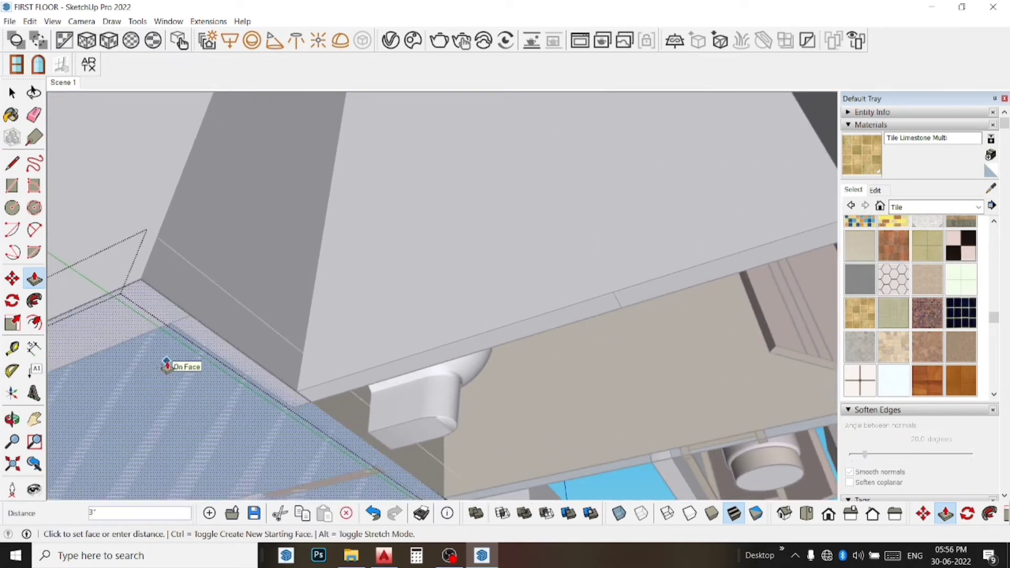
text(1)
key(Return)
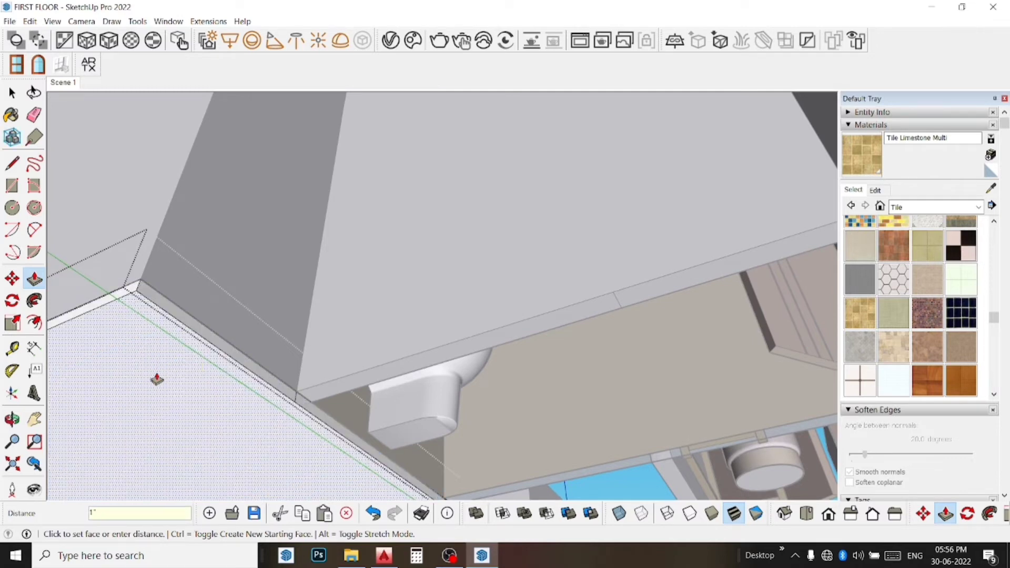
- Extend the slab face further out, orbiting and panning to check its reach
scroll(154, 379, down, 3)
scroll(149, 383, down, 3)
scroll(149, 384, down, 2)
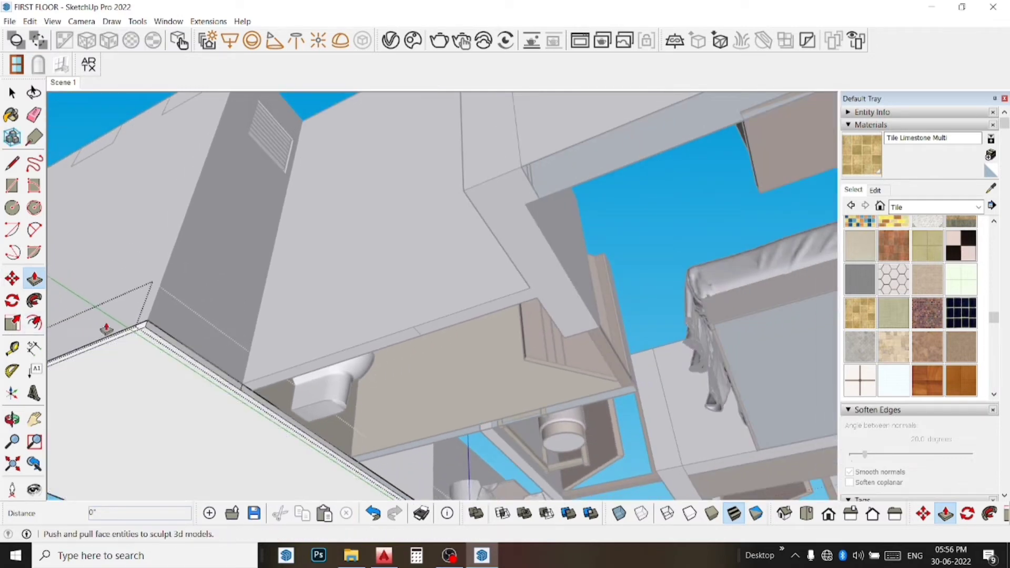
click(335, 455)
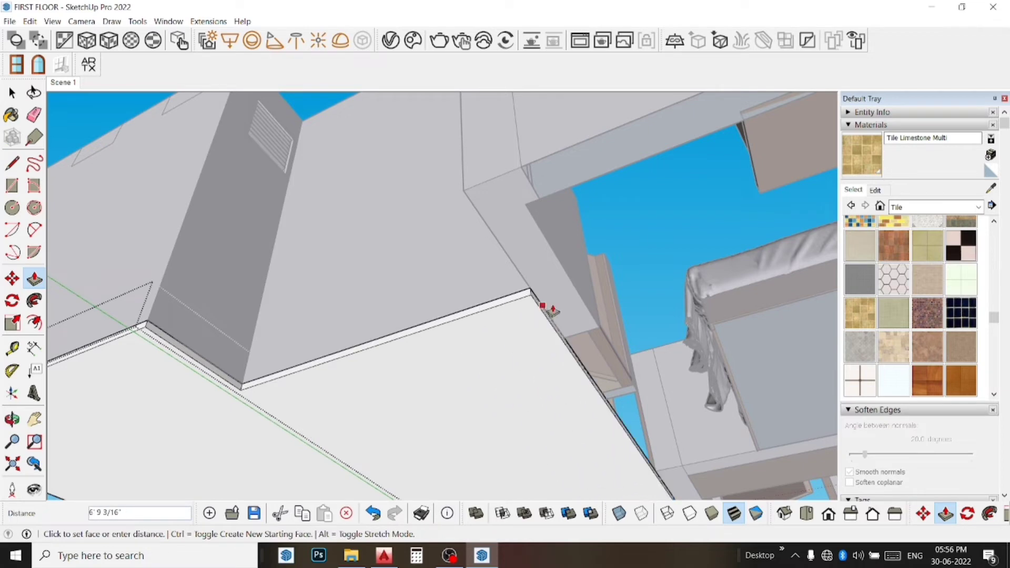
middle_drag(542, 295, 346, 303)
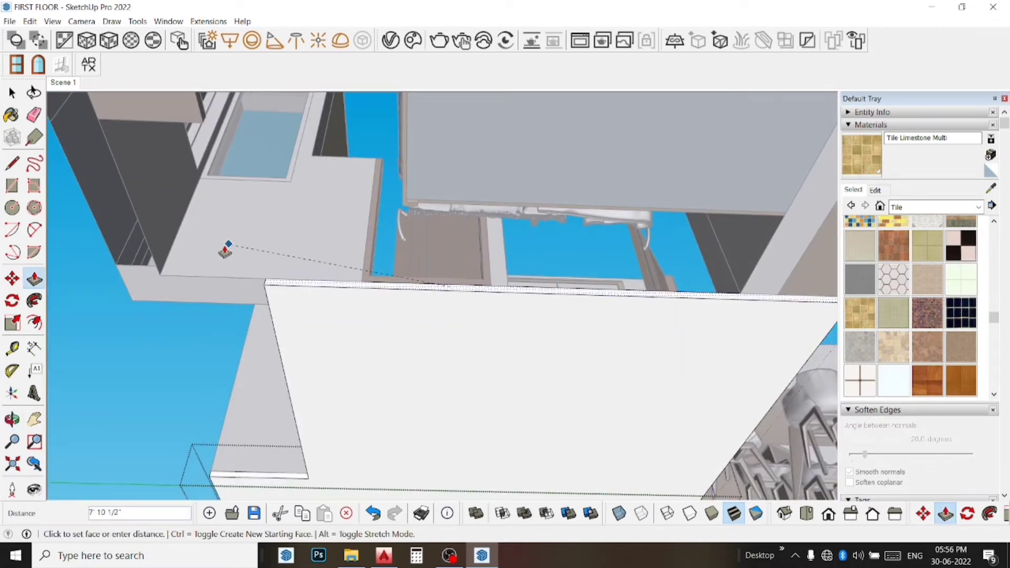
click(226, 251)
mouse_move(302, 198)
middle_down()
mouse_move(333, 278)
mouse_move(470, 284)
middle_up()
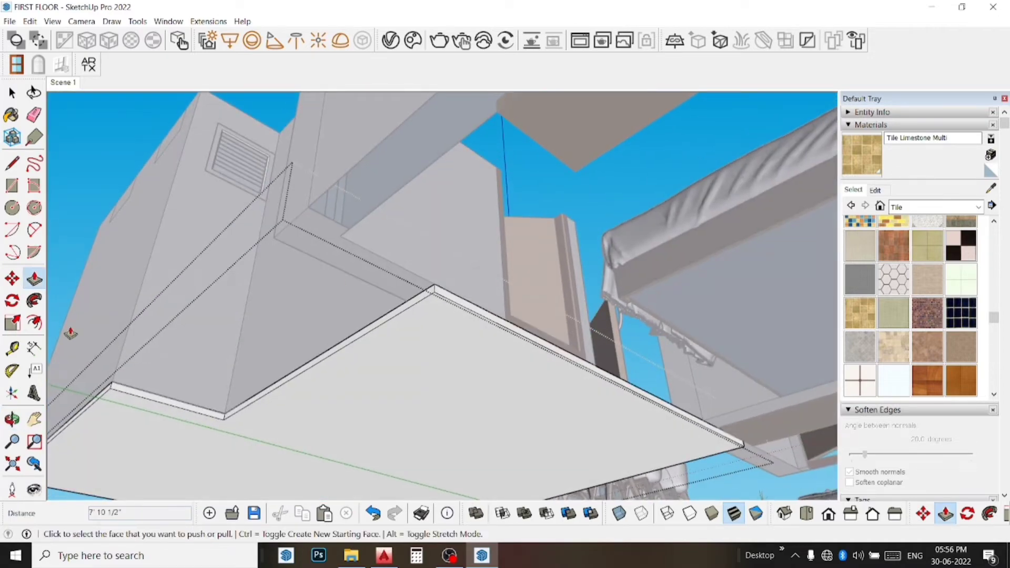
click(34, 419)
drag(332, 406, 458, 286)
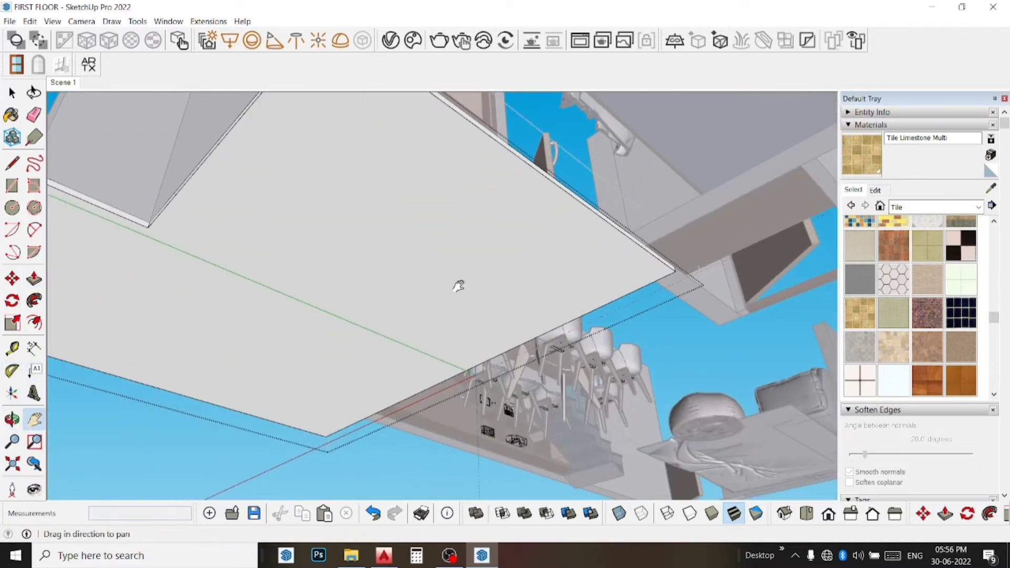
mouse_move(459, 286)
middle_down()
mouse_move(235, 291)
mouse_move(267, 393)
mouse_move(394, 341)
mouse_move(339, 458)
mouse_move(349, 420)
mouse_move(356, 451)
mouse_move(403, 386)
mouse_move(338, 318)
mouse_move(444, 372)
mouse_move(426, 239)
mouse_move(568, 293)
mouse_move(658, 140)
mouse_move(590, 407)
mouse_move(471, 284)
mouse_move(514, 275)
mouse_move(570, 457)
mouse_move(545, 429)
middle_up()
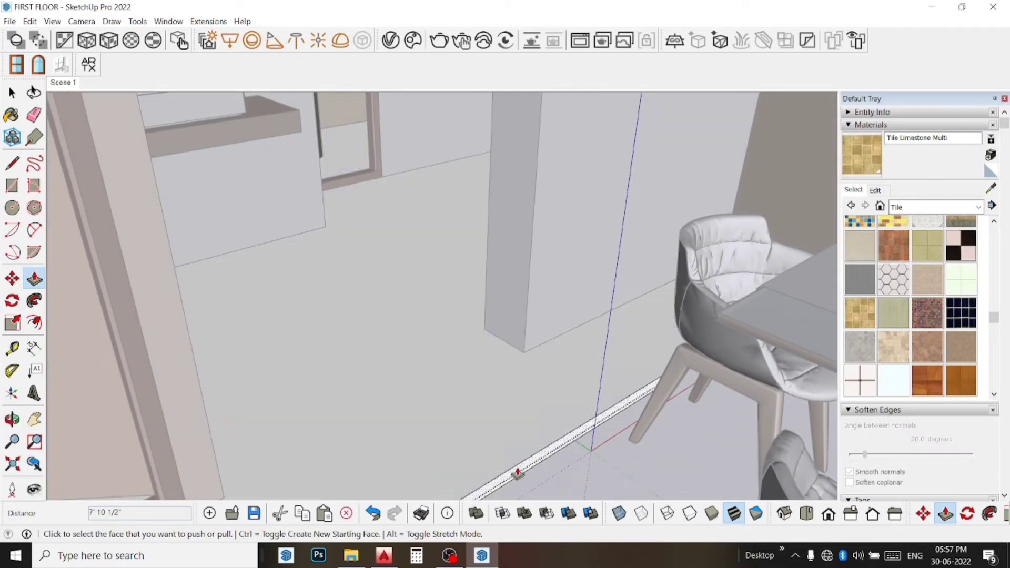
- Raise the floor strip along the doorway threshold
click(530, 473)
click(528, 339)
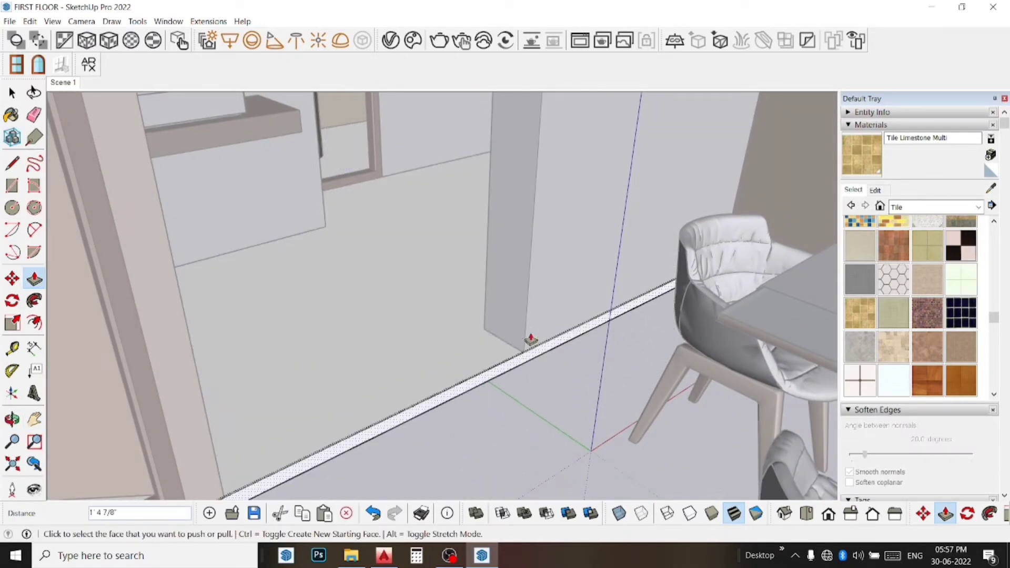
click(35, 420)
drag(322, 350, 335, 358)
mouse_move(335, 358)
middle_down()
mouse_move(440, 379)
mouse_move(192, 379)
middle_up()
scroll(232, 384, up, 1)
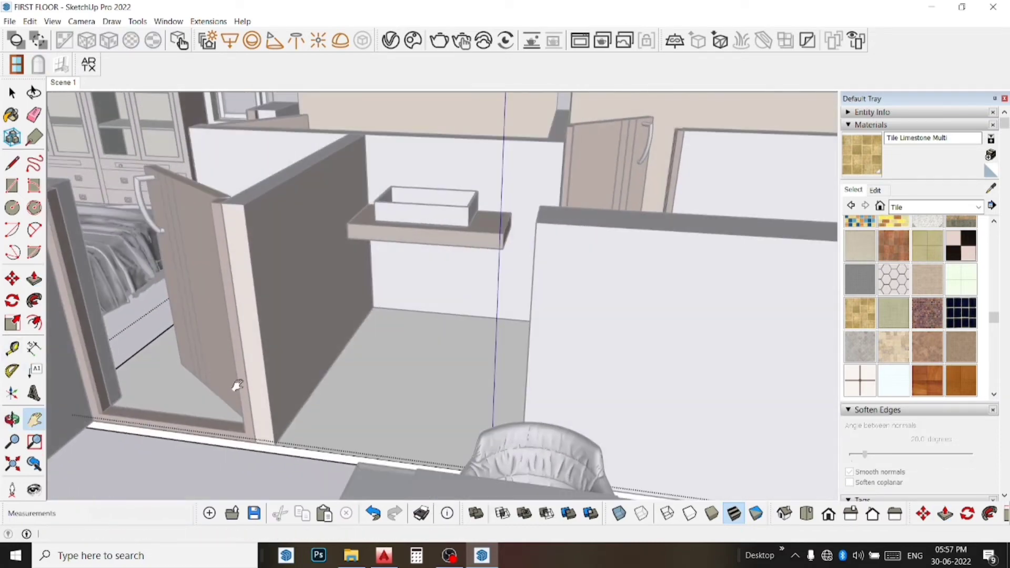
scroll(273, 467, up, 1)
scroll(268, 437, up, 2)
scroll(210, 395, up, 1)
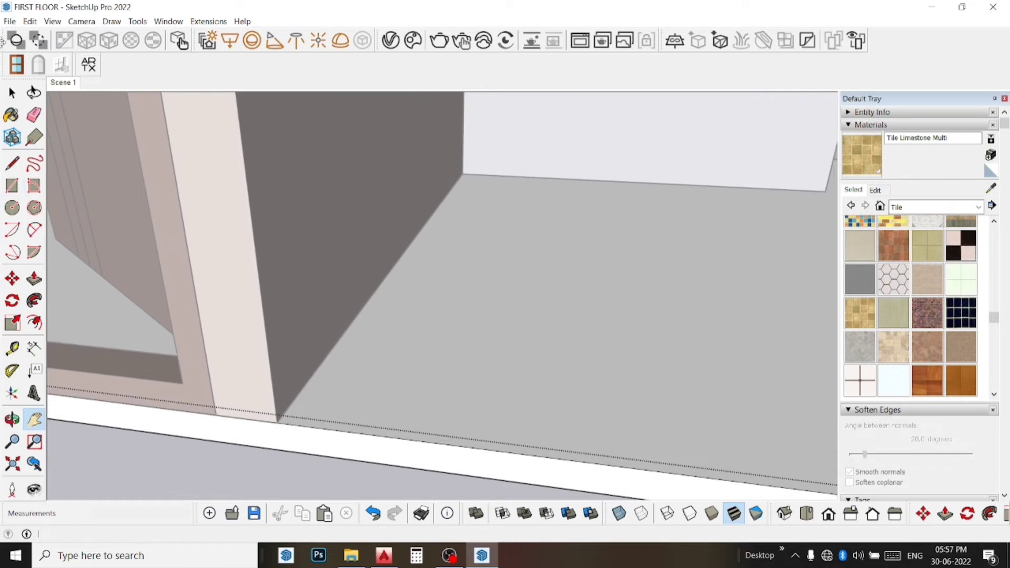
- Split the threshold strip with a line at the door corner and raise it to floor level
key(l)
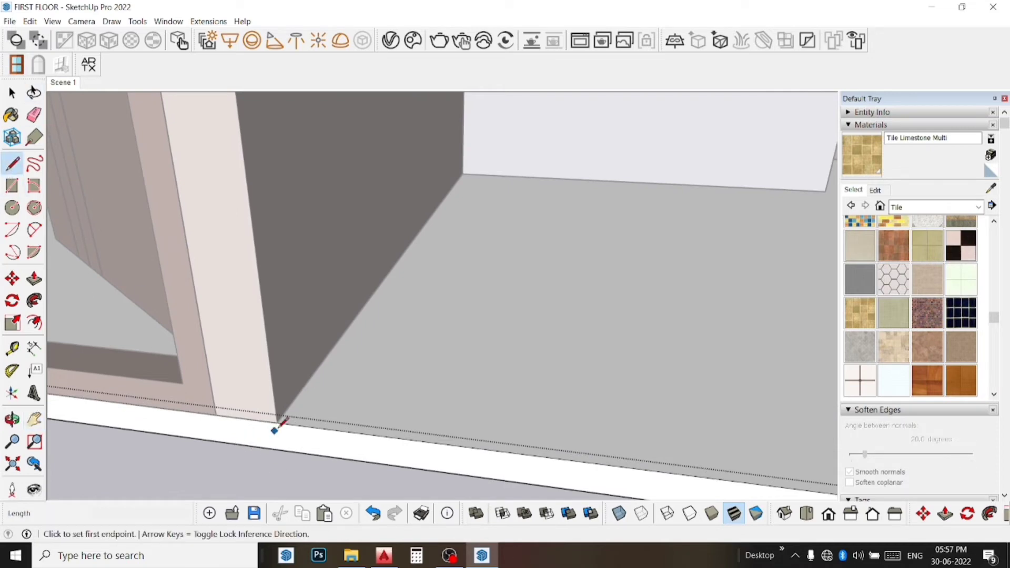
click(277, 423)
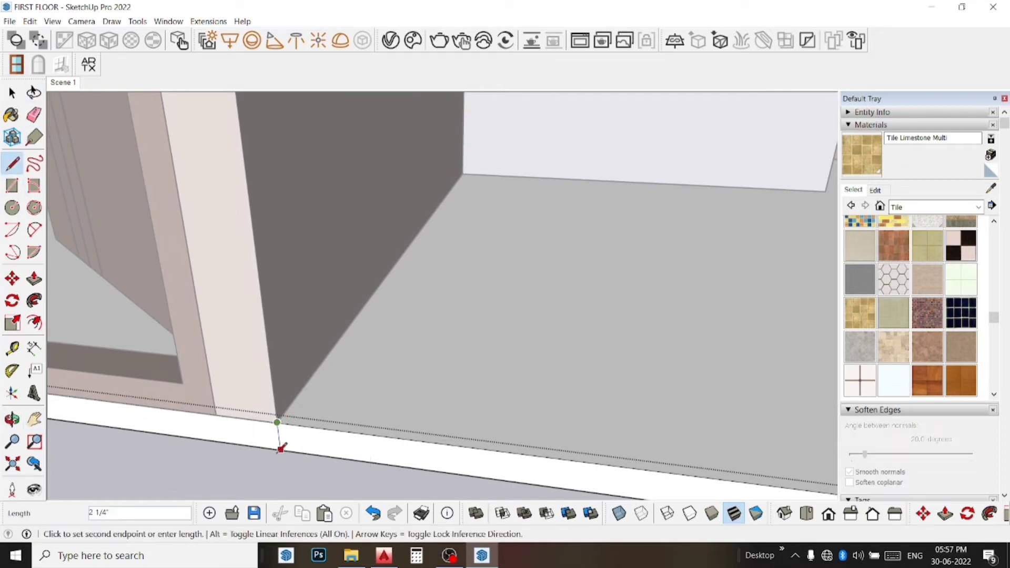
click(281, 450)
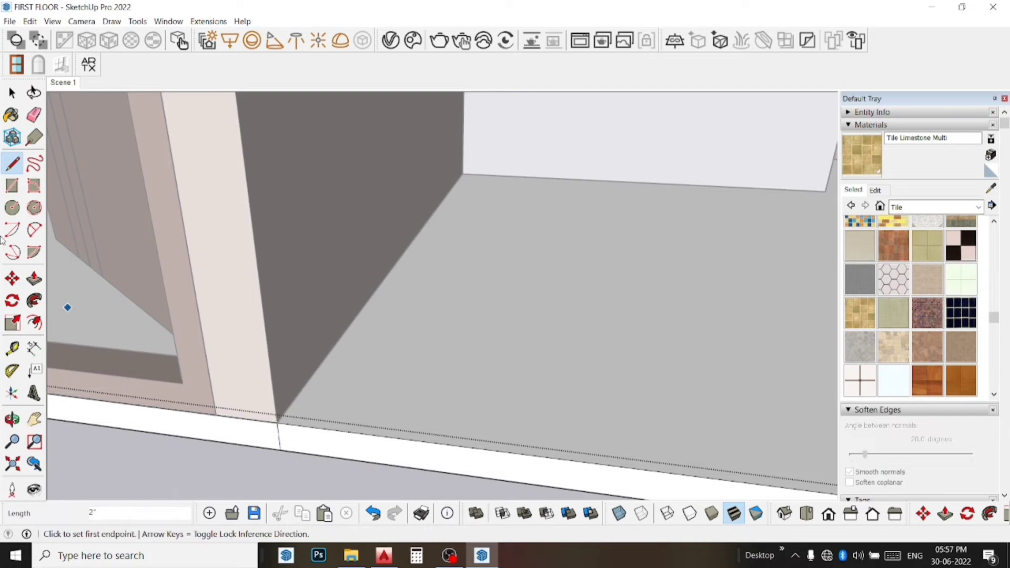
click(34, 279)
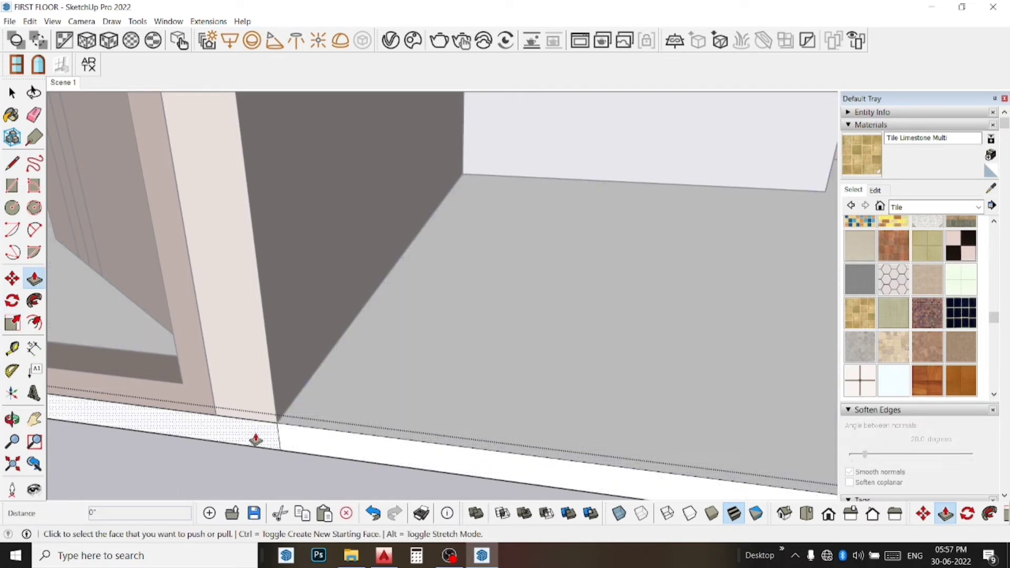
drag(256, 440, 549, 239)
mouse_move(521, 196)
middle_down()
mouse_move(465, 231)
mouse_move(388, 385)
mouse_move(400, 368)
middle_up()
scroll(400, 368, down, 2)
mouse_move(542, 316)
middle_down()
mouse_move(565, 281)
mouse_move(568, 306)
middle_up()
scroll(548, 307, down, 2)
key(space)
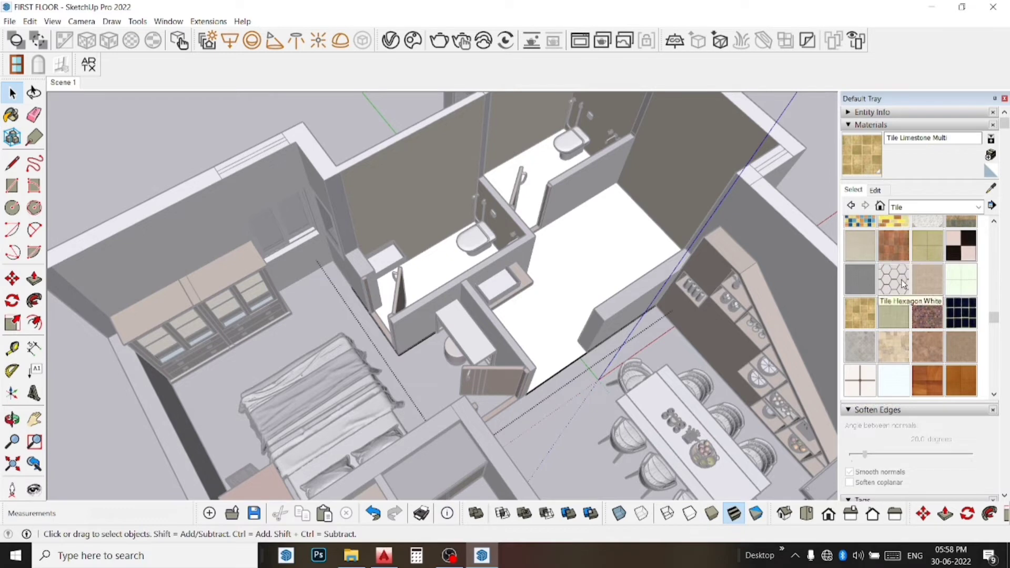
- Paint the bathroom floors with White Square Tile and return to the Scene 1 view
click(857, 383)
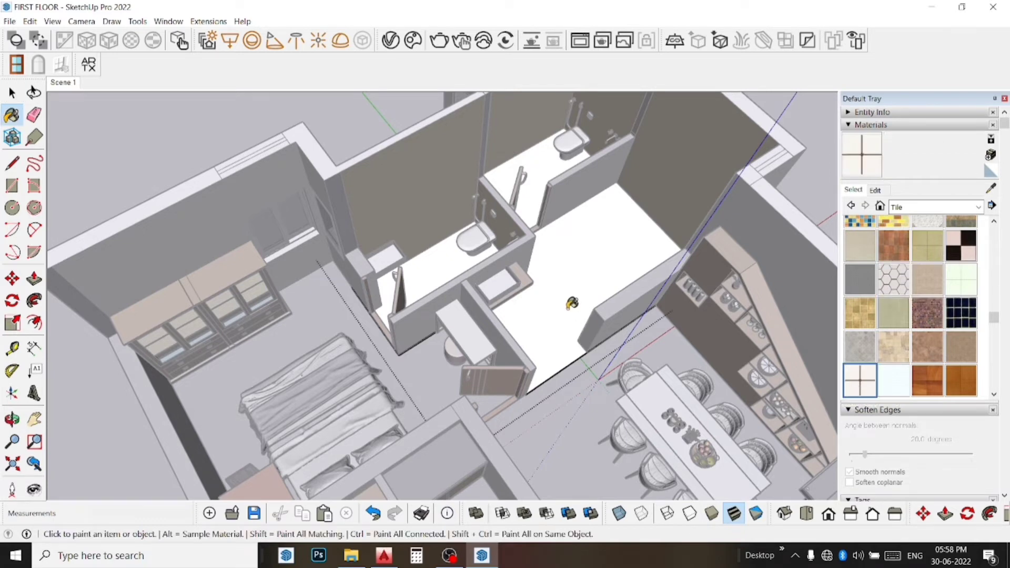
click(570, 306)
key(space)
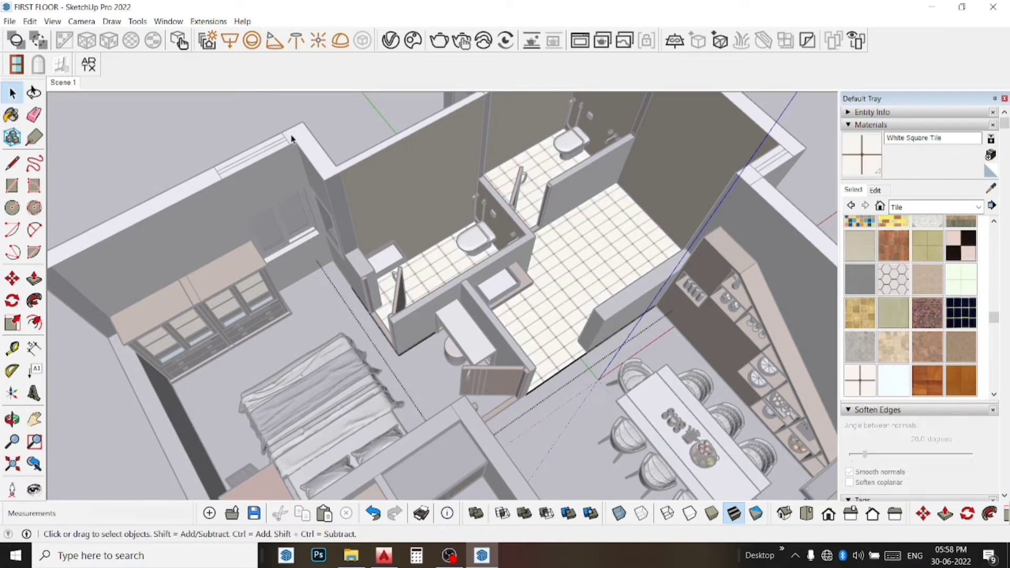
scroll(356, 124, down, 2)
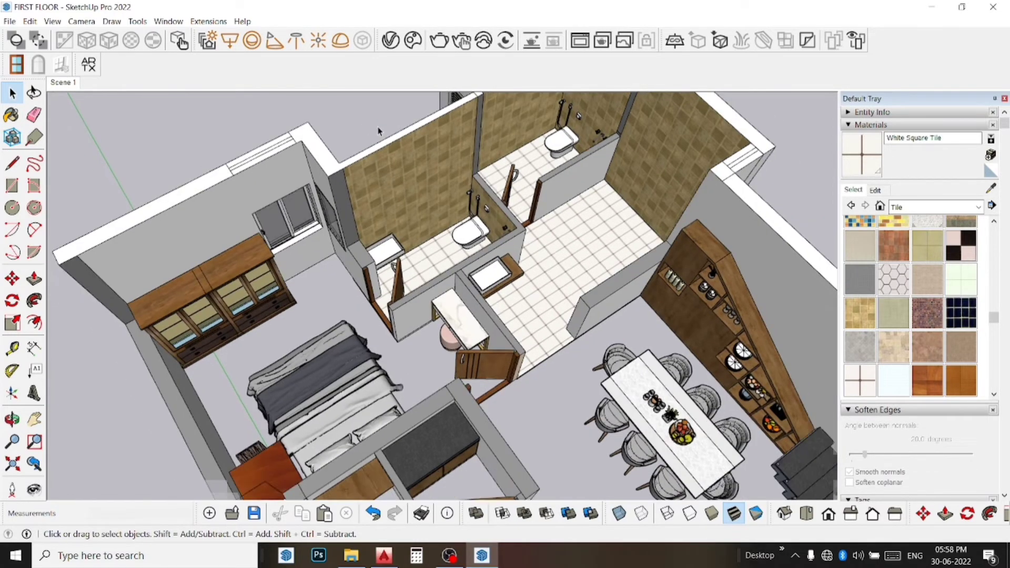
scroll(356, 125, down, 2)
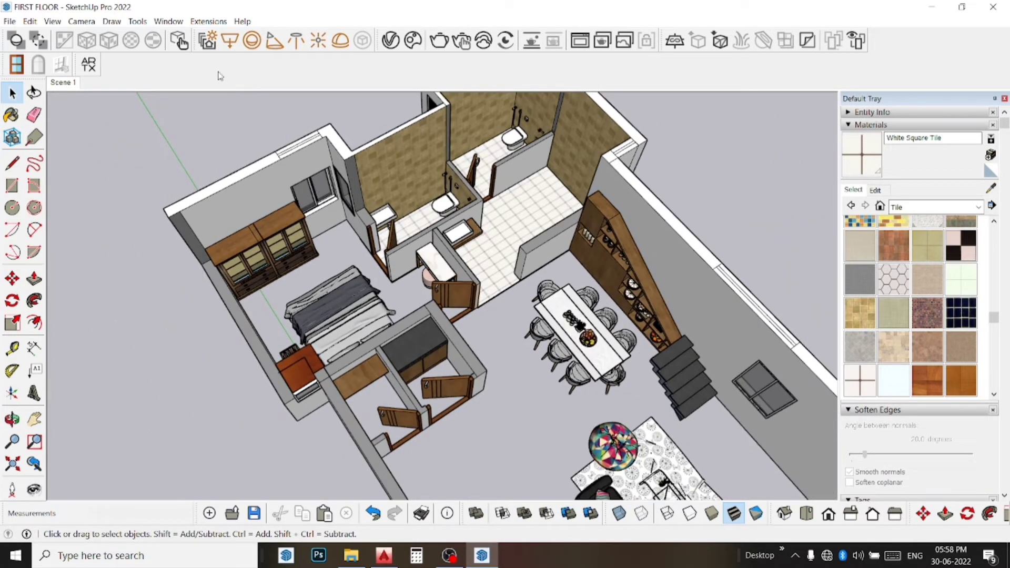
click(71, 86)
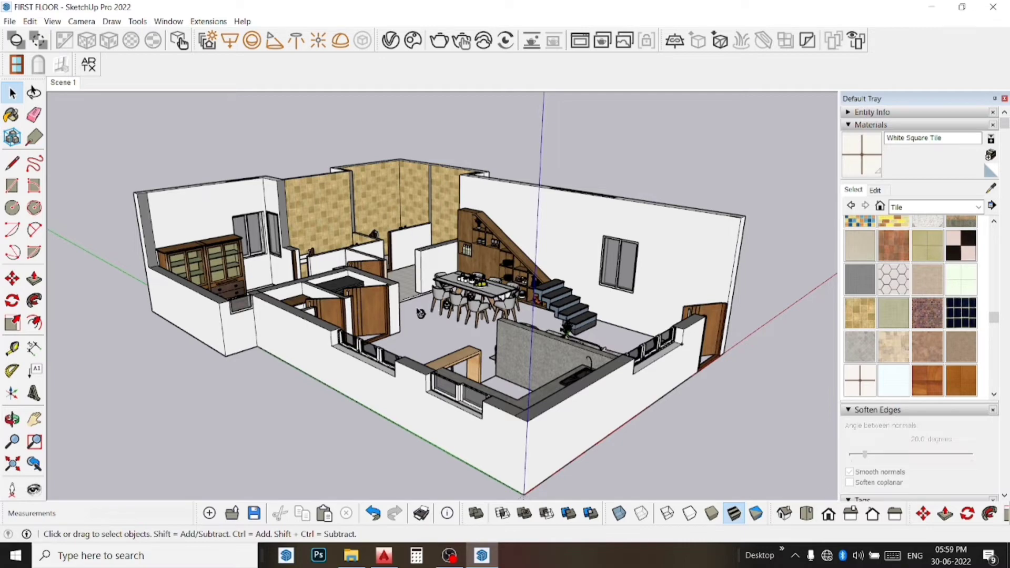
- Orbit and pan down to eye level, then look up at the floor slab's underside
middle_drag(436, 326, 400, 405)
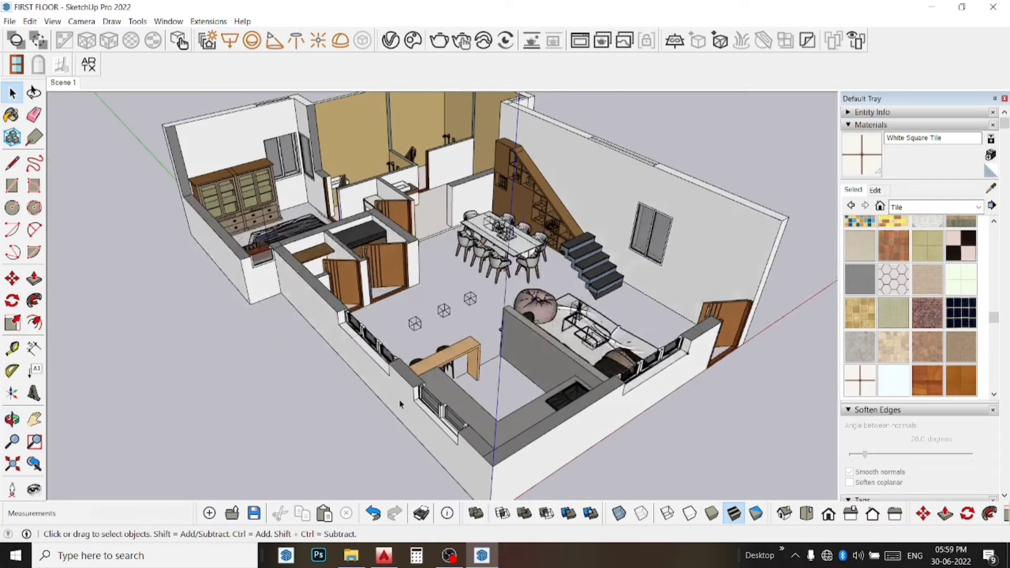
mouse_move(428, 316)
middle_down()
mouse_move(402, 279)
mouse_move(413, 232)
middle_up()
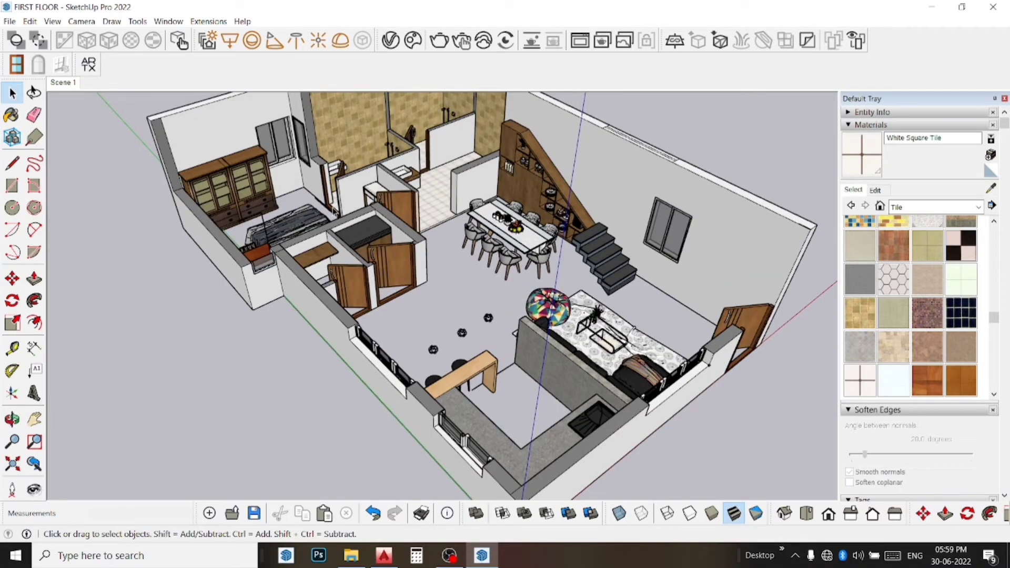
middle_drag(413, 232, 53, 372)
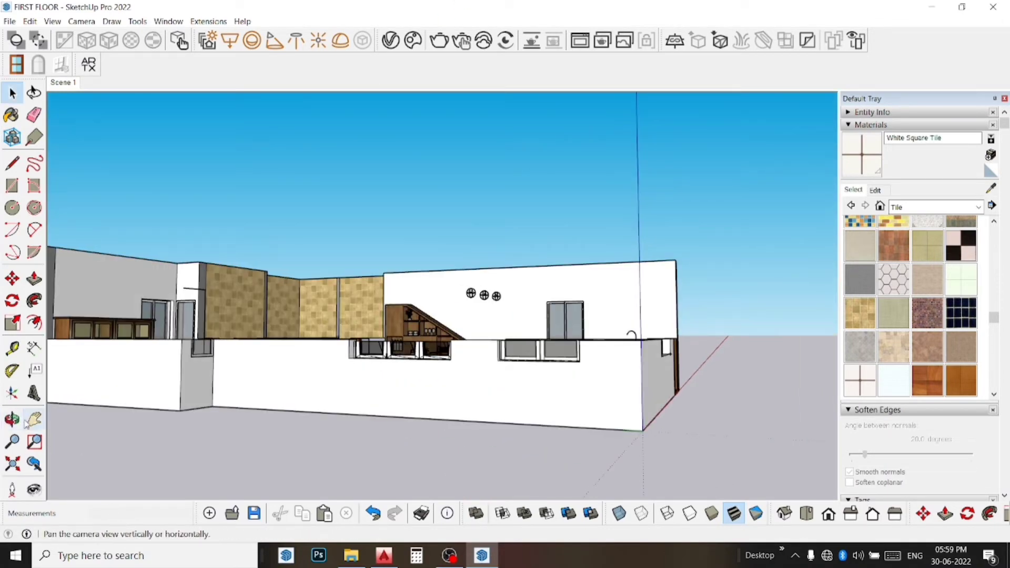
mouse_move(390, 389)
shift+middle_down()
mouse_move(590, 309)
mouse_move(505, 247)
shift+middle_up()
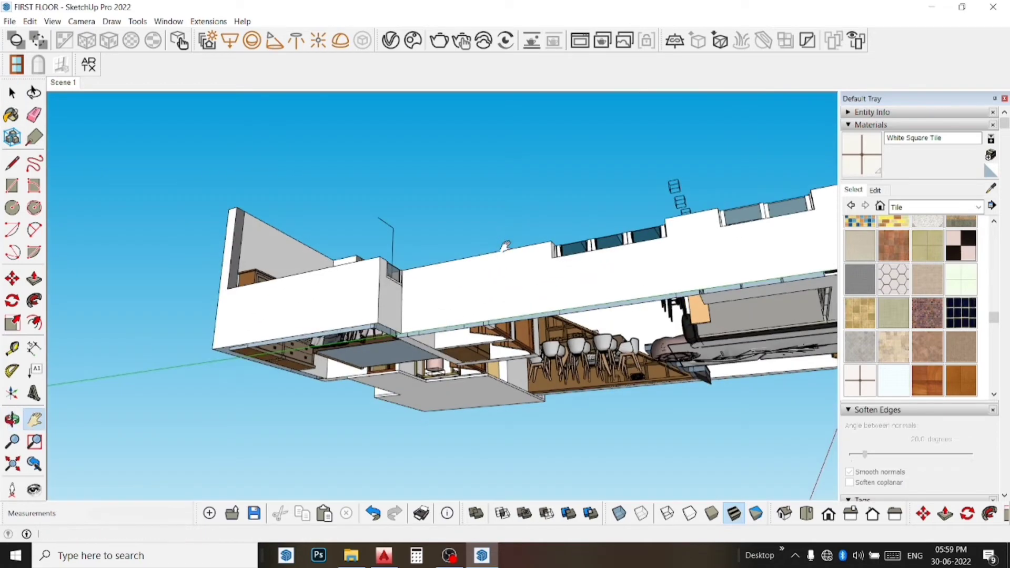
mouse_move(410, 285)
middle_down()
mouse_move(413, 323)
mouse_move(394, 300)
mouse_move(534, 343)
mouse_move(412, 347)
mouse_move(394, 324)
mouse_move(404, 323)
mouse_move(390, 245)
middle_up()
scroll(390, 244, down, 1)
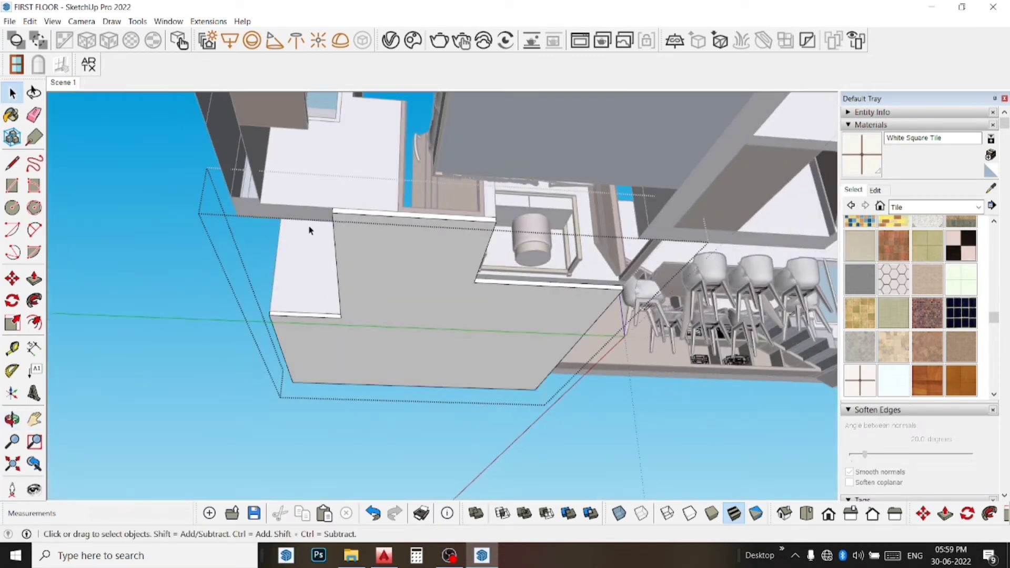
- Raise the wall's top face up to meet the ceiling, undoing a first trial extrusion
click(34, 279)
key(space)
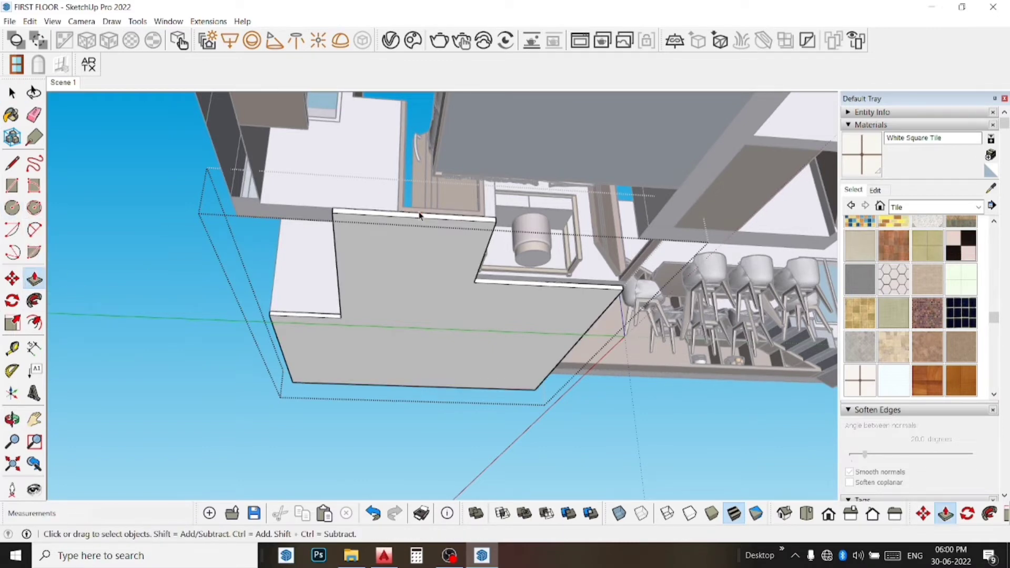
click(407, 230)
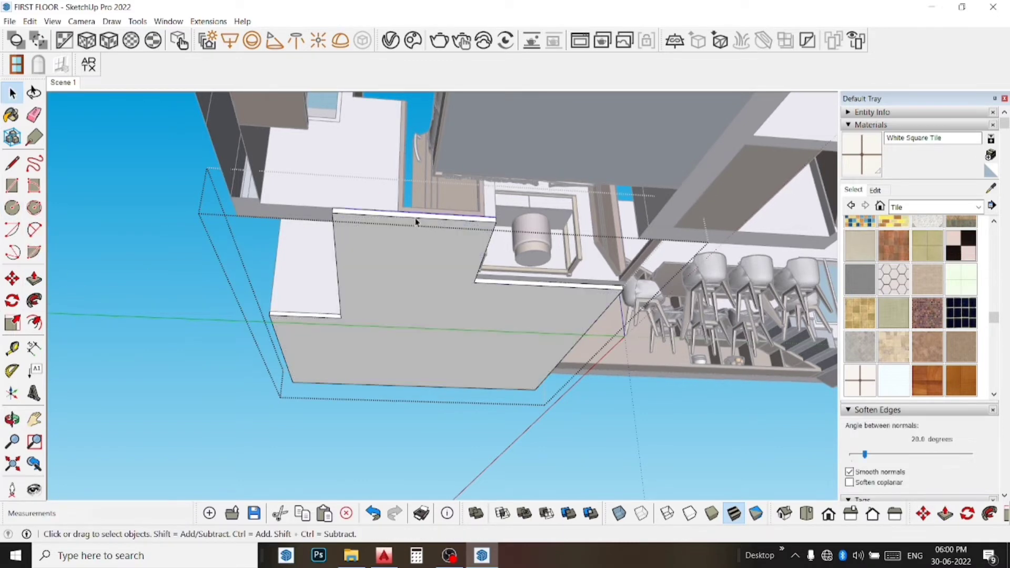
click(416, 216)
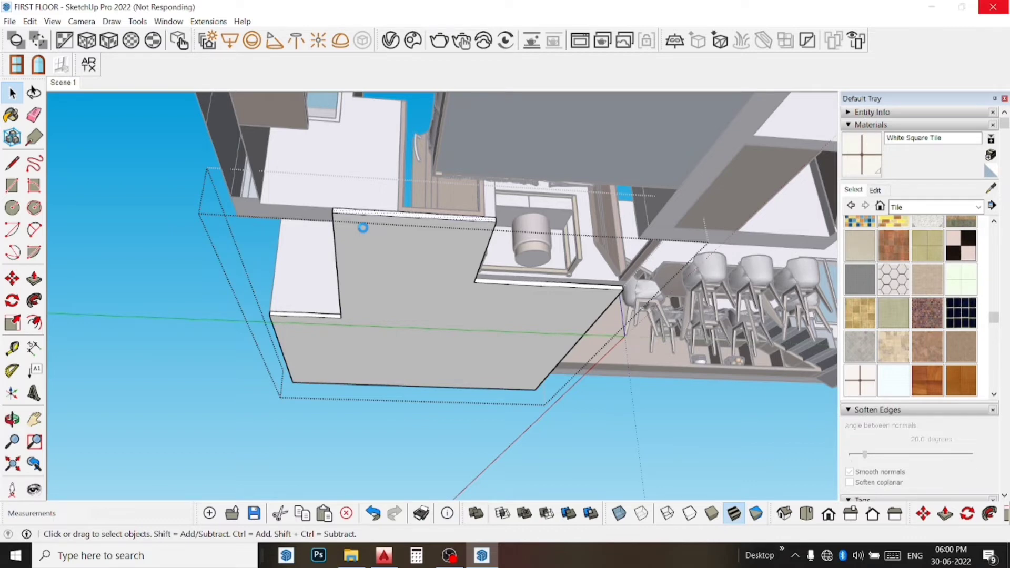
key(p)
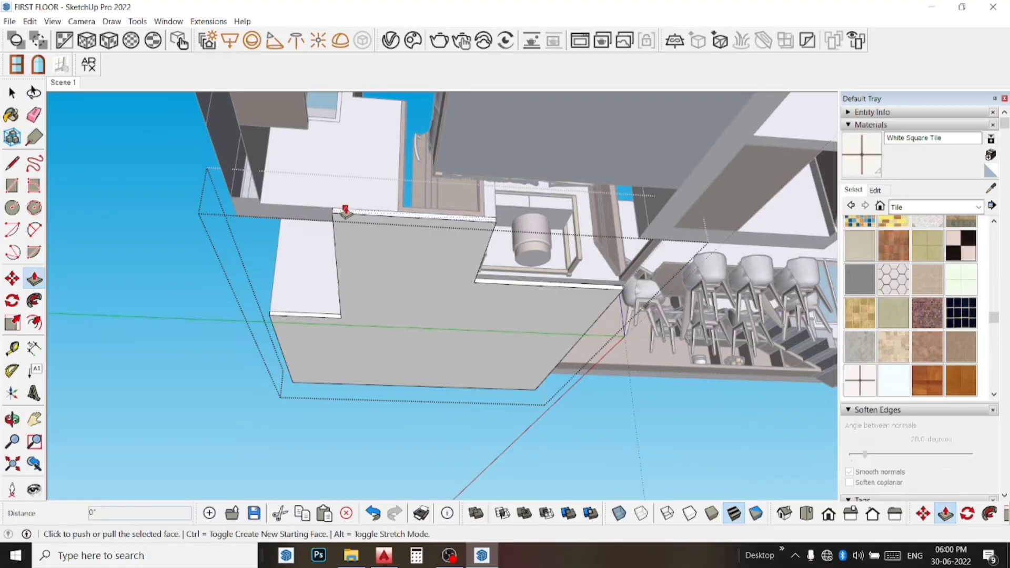
click(345, 210)
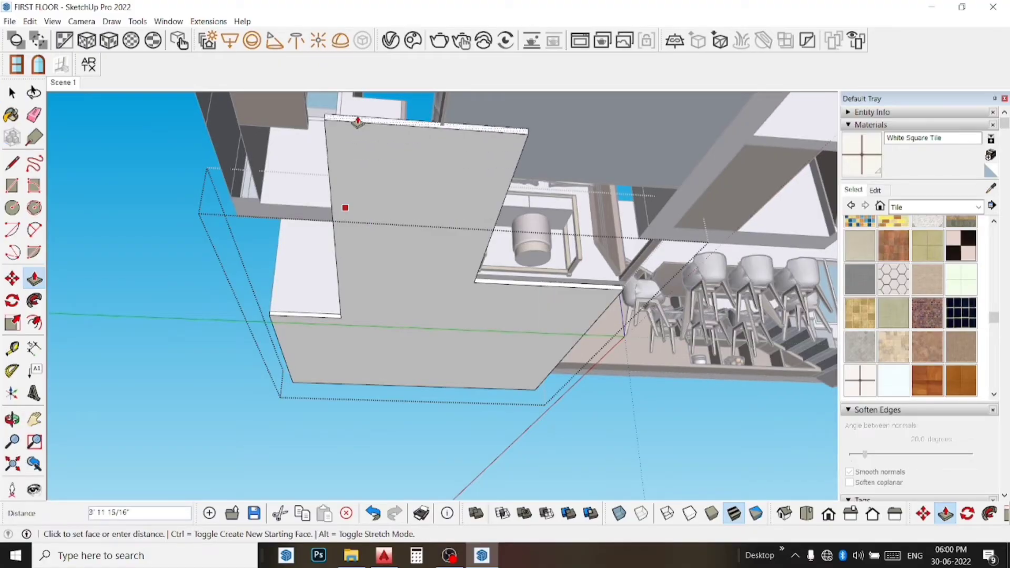
click(358, 122)
key(ctrl+z)
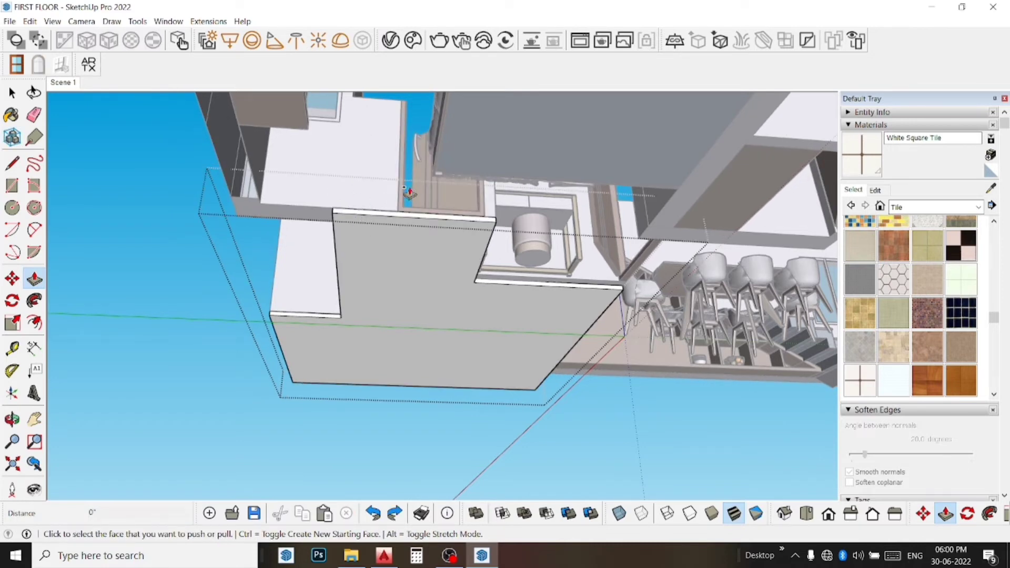
click(442, 221)
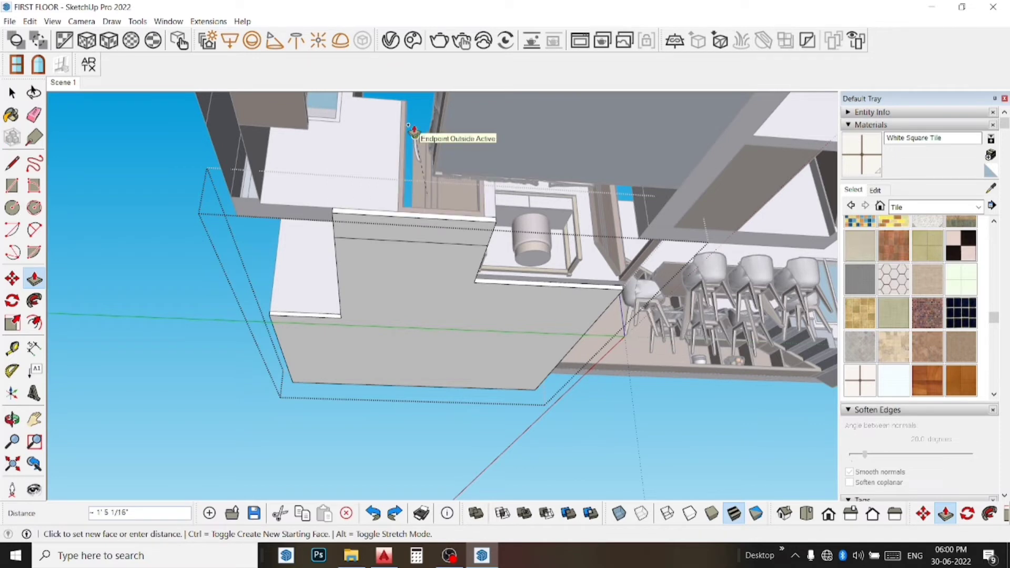
click(414, 130)
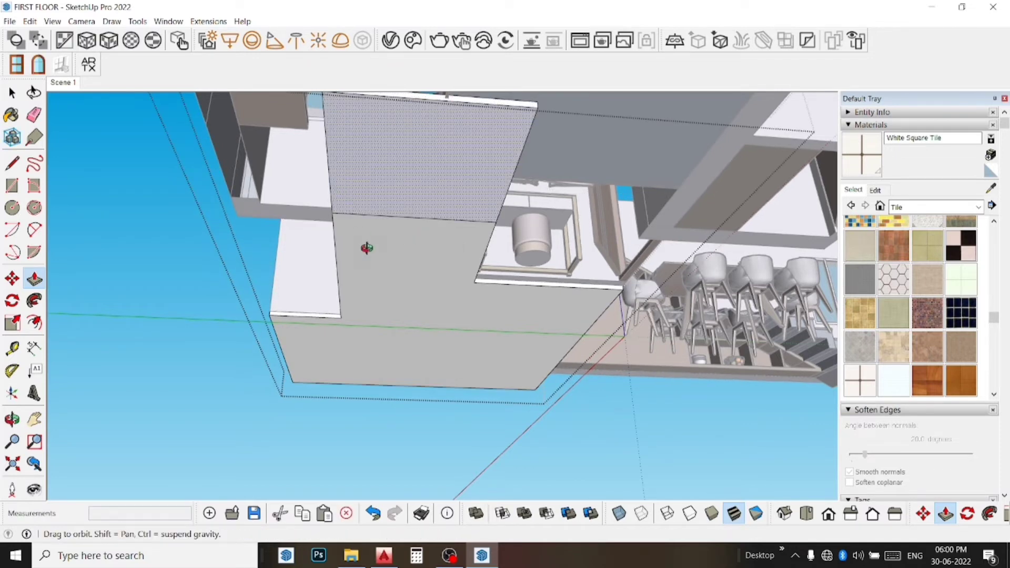
- From beneath the slab, draw a line splitting the slab's edge face
mouse_move(367, 247)
middle_down()
mouse_move(378, 294)
mouse_move(483, 277)
middle_up()
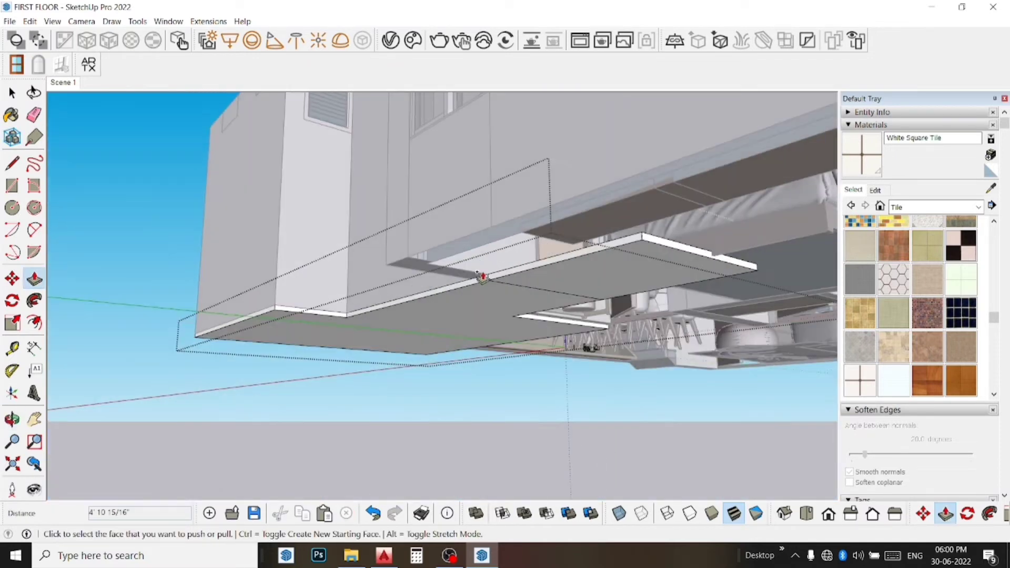
scroll(482, 278, up, 1)
scroll(481, 280, up, 2)
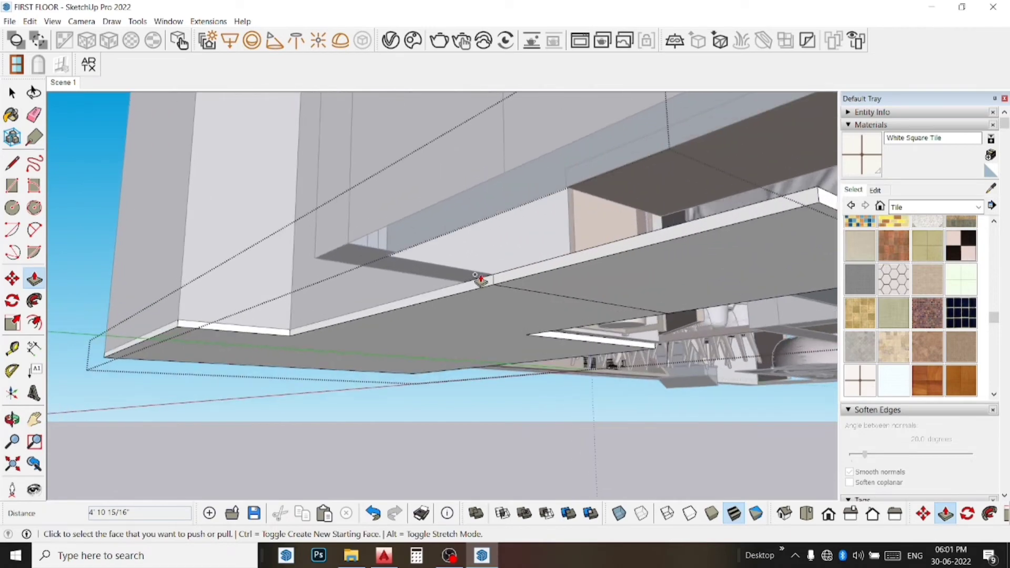
scroll(480, 280, up, 2)
scroll(484, 300, up, 2)
scroll(487, 300, up, 2)
mouse_move(487, 300)
middle_down()
mouse_move(500, 244)
mouse_move(505, 264)
mouse_move(526, 274)
middle_up()
key(space)
key(l)
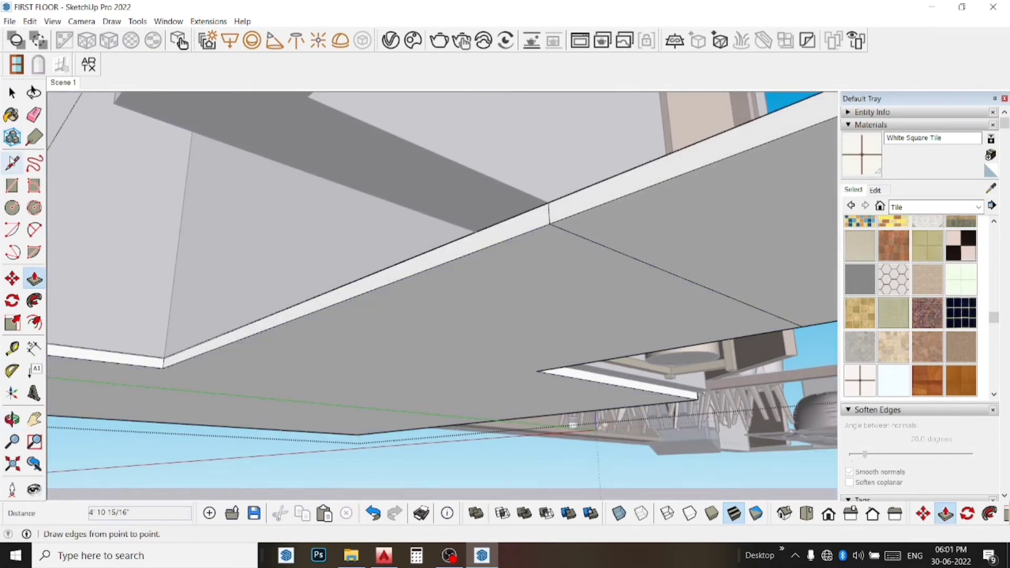
click(12, 162)
click(476, 232)
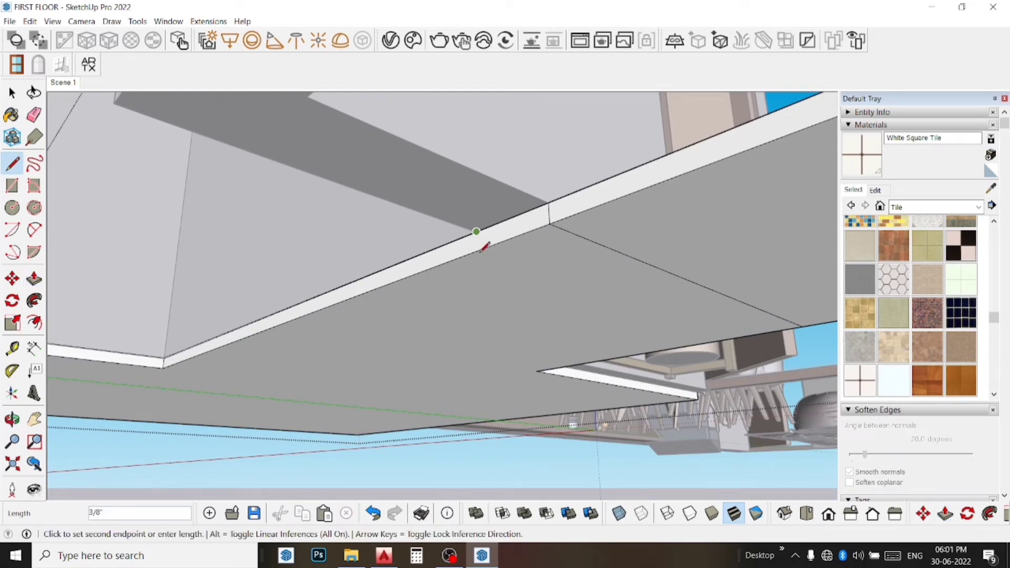
click(477, 250)
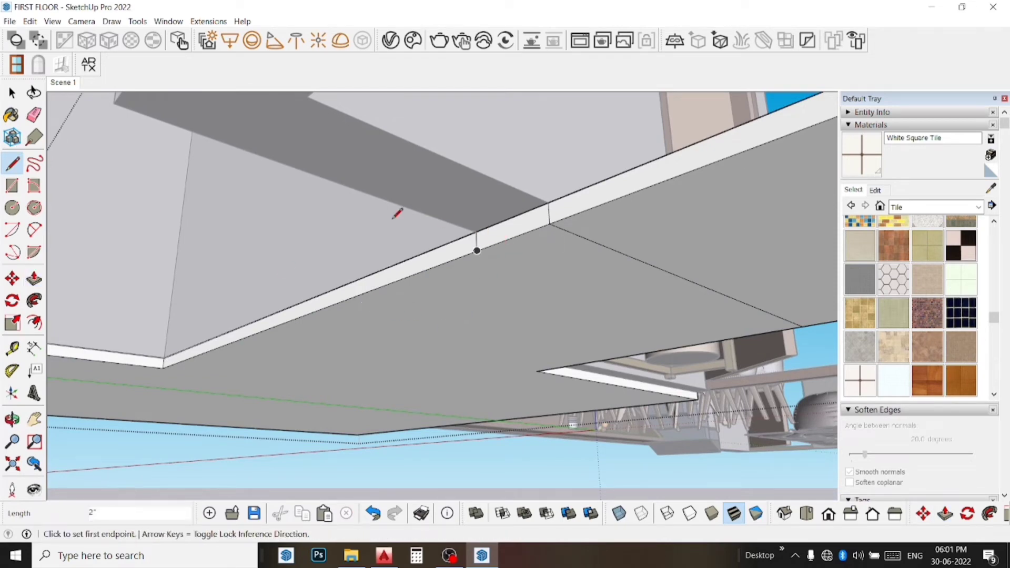
- Push the small split face and the white slab edge face out 2'9"
click(34, 279)
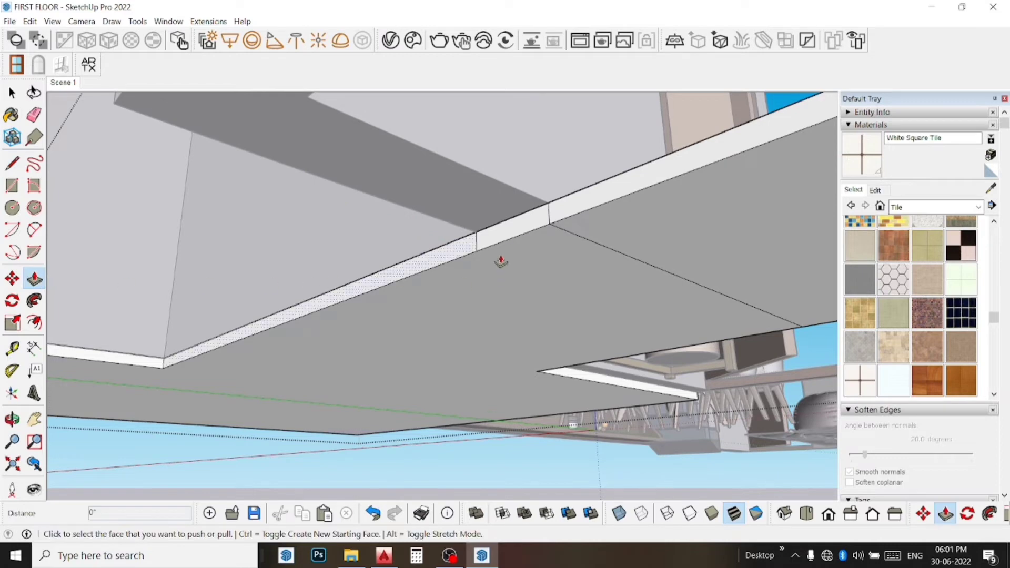
click(504, 243)
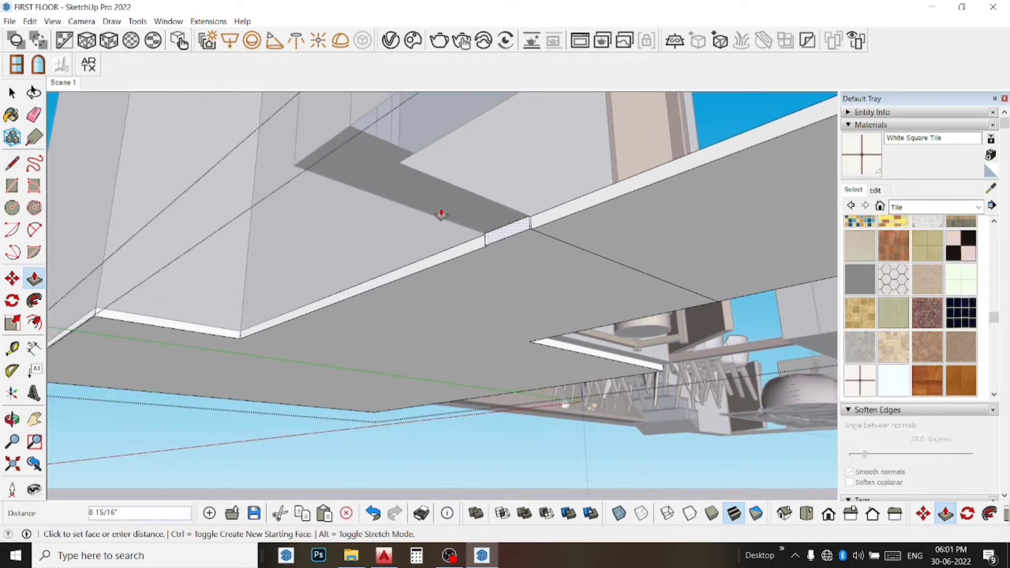
click(325, 143)
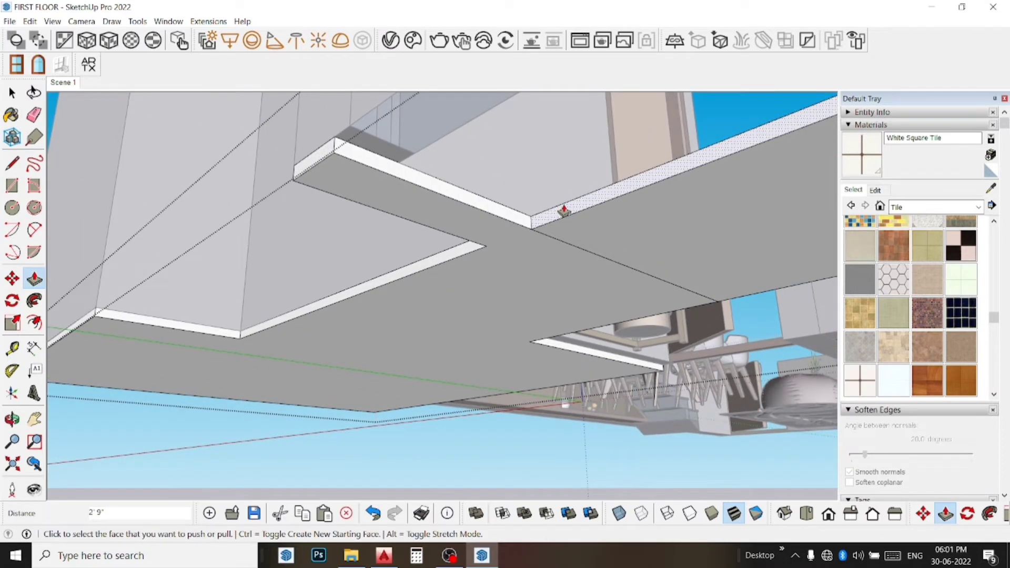
click(555, 211)
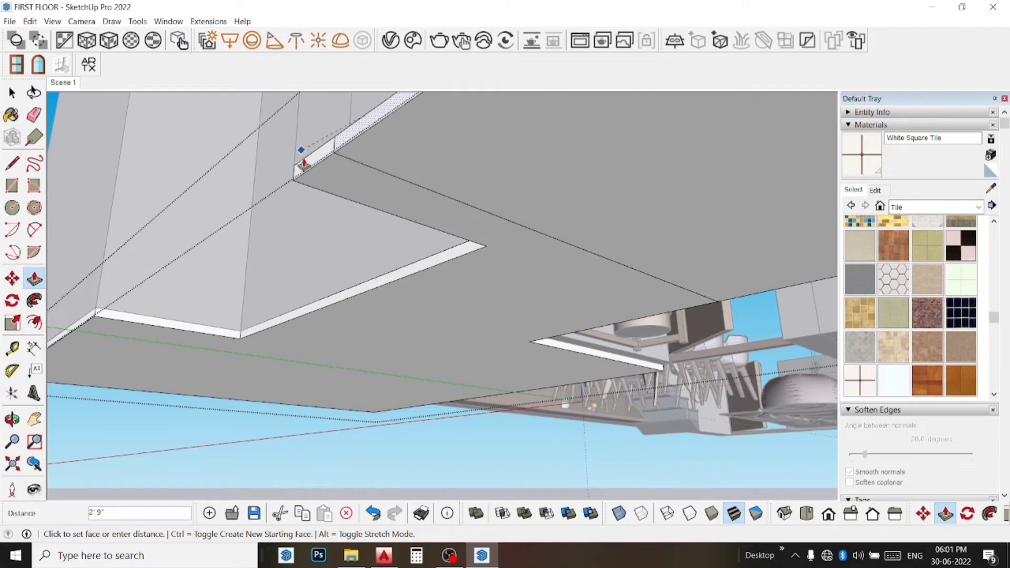
click(315, 153)
mouse_move(336, 161)
middle_down()
mouse_move(318, 202)
mouse_move(345, 226)
mouse_move(395, 174)
middle_up()
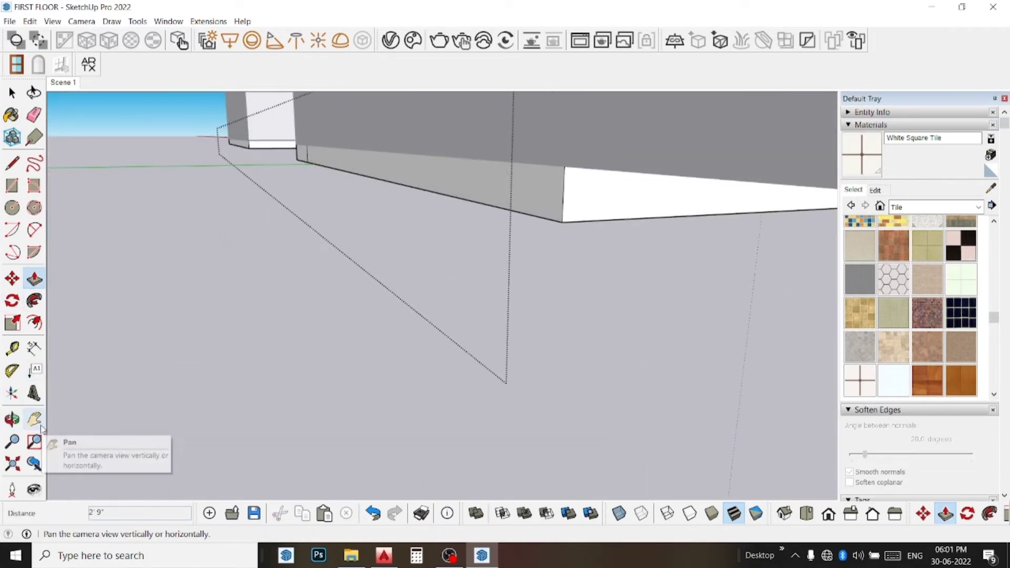
- Extend another slab face out to reach the upper block
click(12, 419)
mouse_move(425, 248)
mouse_down()
mouse_move(289, 366)
mouse_move(470, 221)
mouse_move(518, 135)
mouse_move(282, 214)
mouse_move(341, 271)
mouse_move(408, 259)
mouse_move(190, 275)
mouse_move(196, 267)
mouse_up()
scroll(196, 267, down, 1)
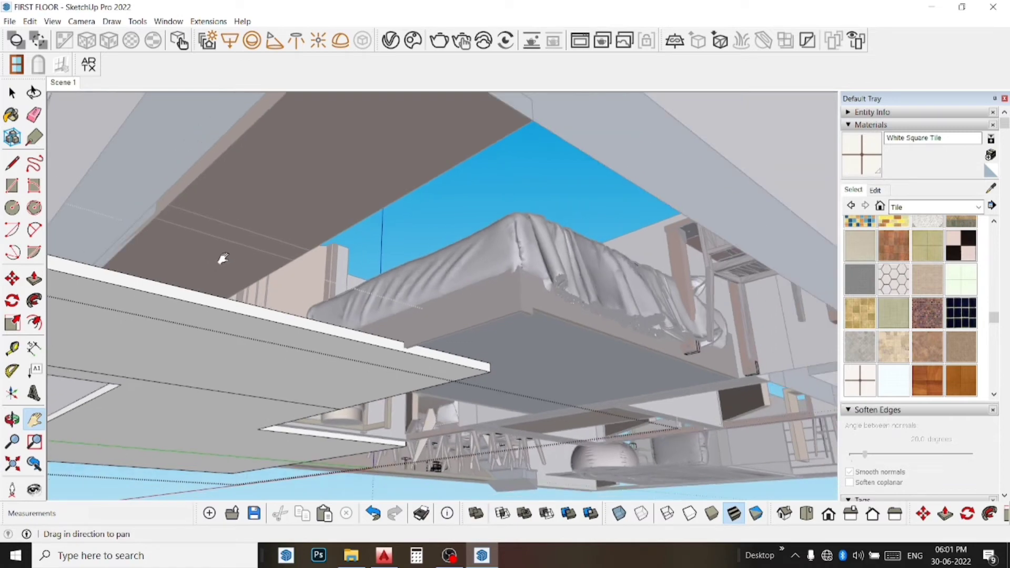
scroll(322, 323, down, 2)
scroll(329, 327, down, 2)
scroll(329, 321, down, 2)
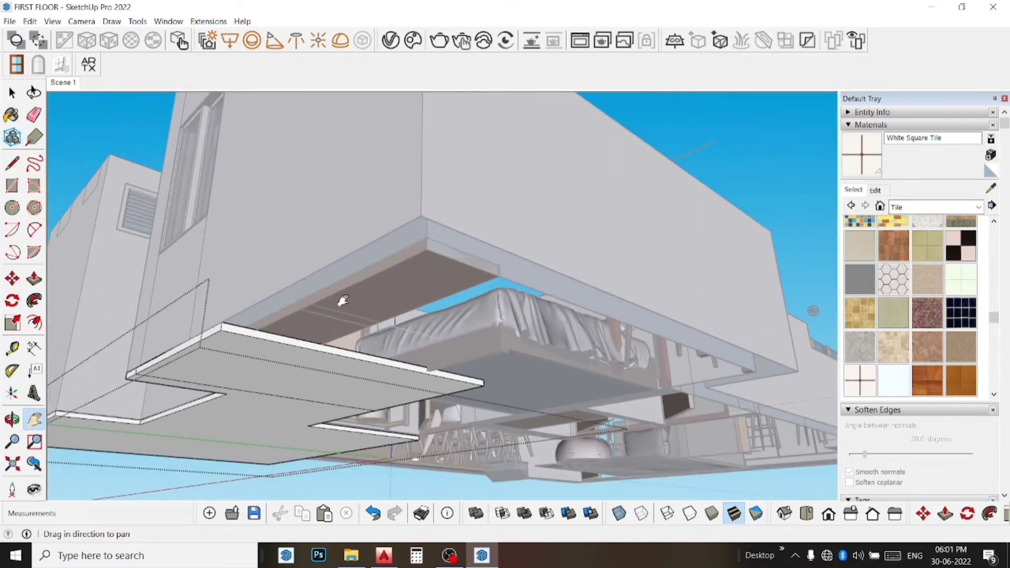
middle_drag(338, 300, 333, 267)
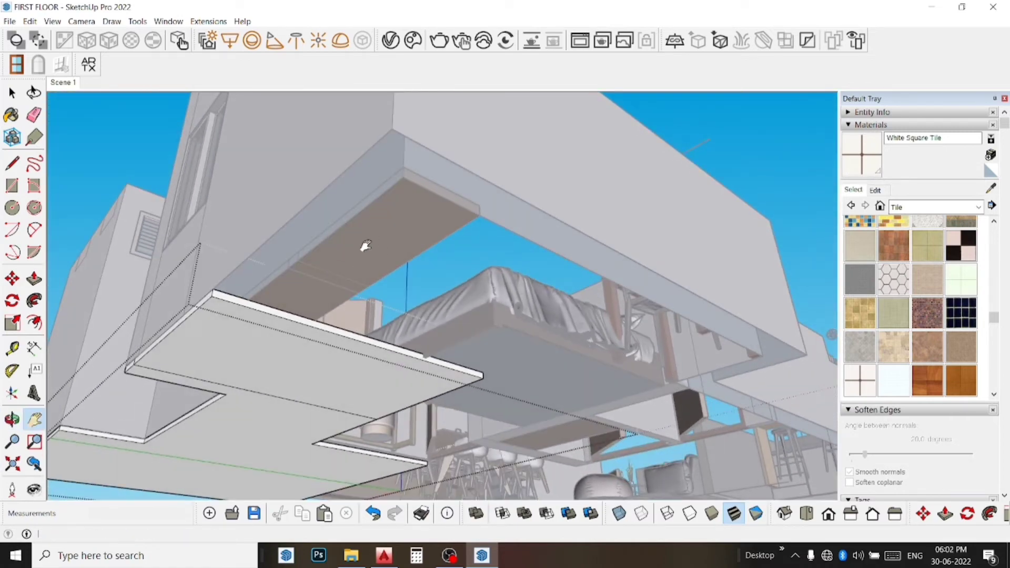
click(34, 279)
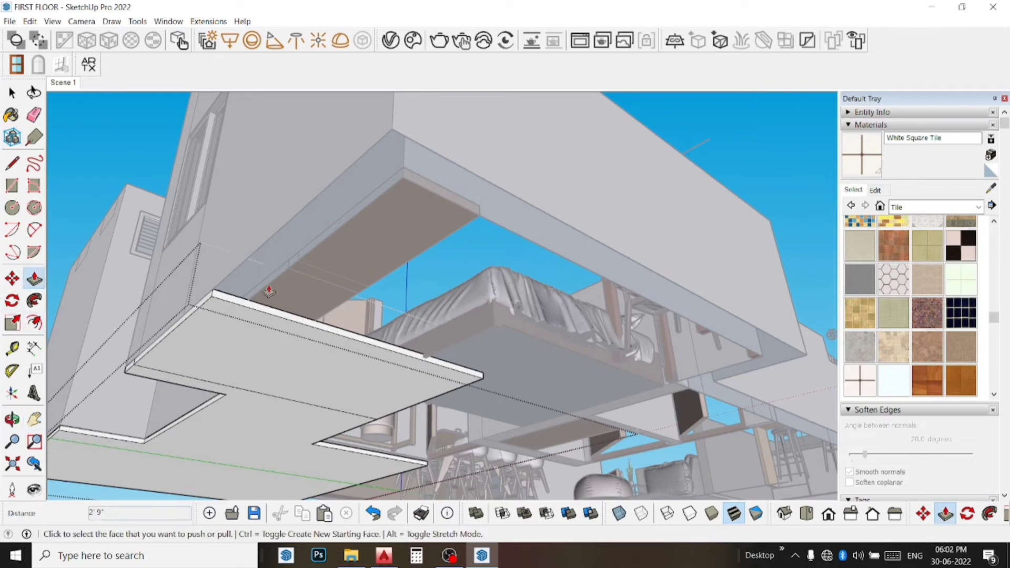
click(256, 308)
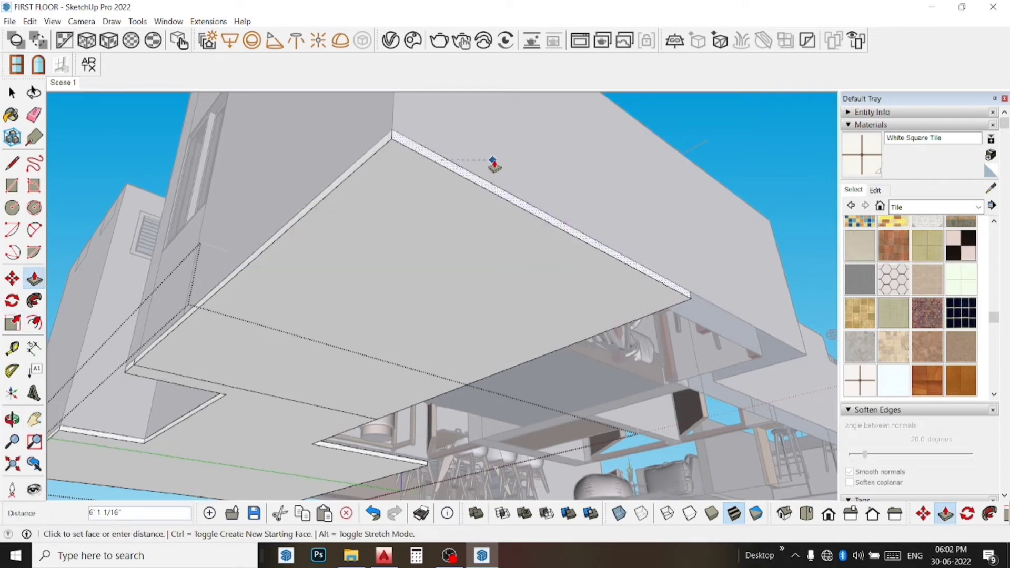
click(653, 204)
middle_drag(654, 204, 243, 382)
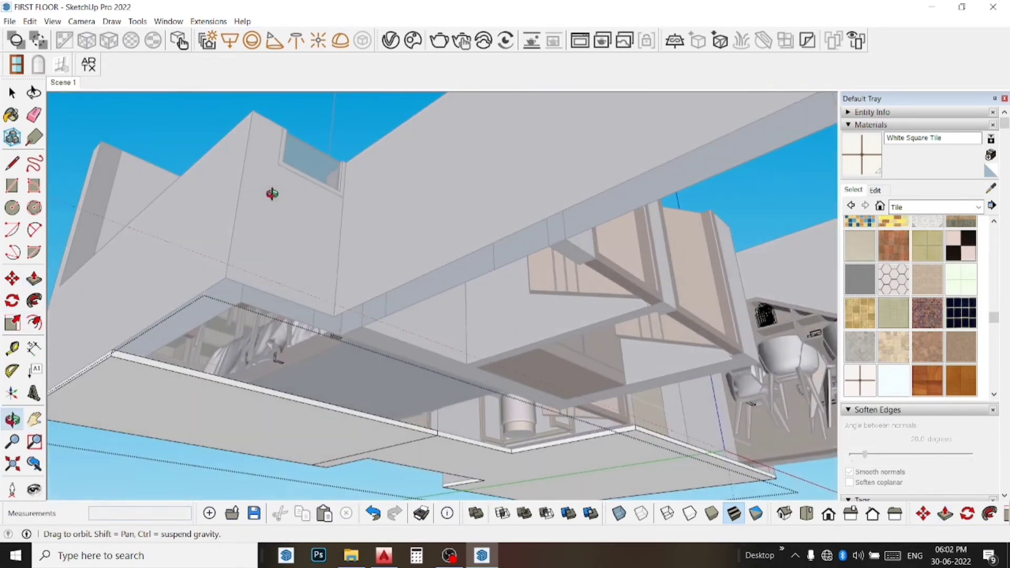
- Push the slab's thin front edge face out 5'4"
click(228, 389)
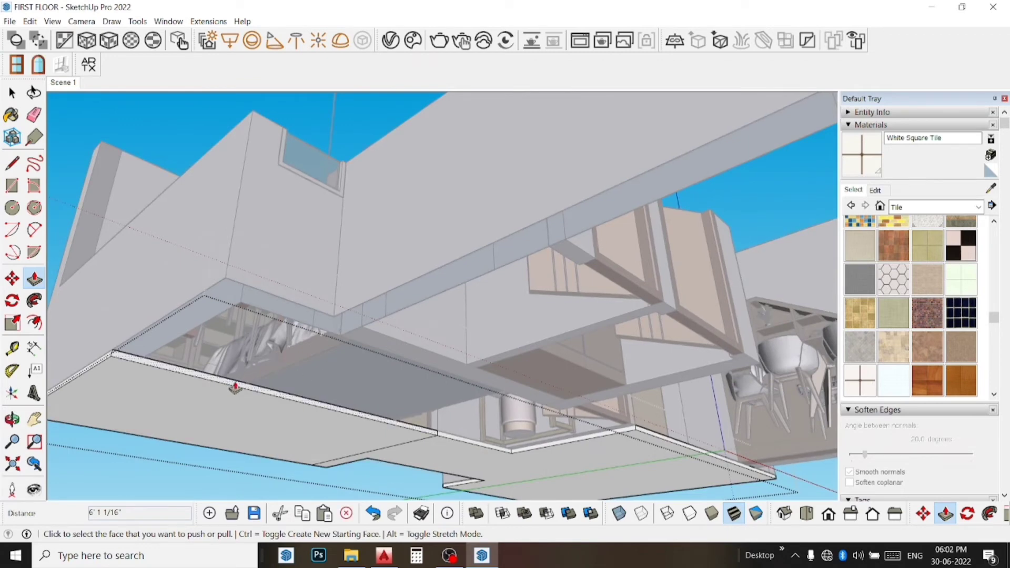
click(235, 389)
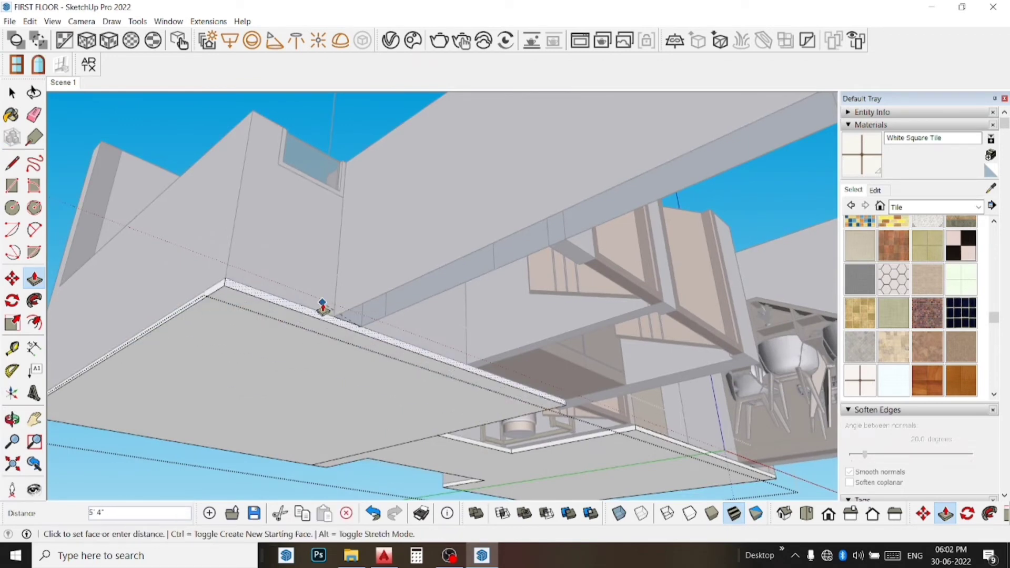
click(329, 309)
mouse_move(351, 316)
middle_down()
mouse_move(141, 361)
mouse_move(336, 400)
mouse_move(334, 478)
middle_up()
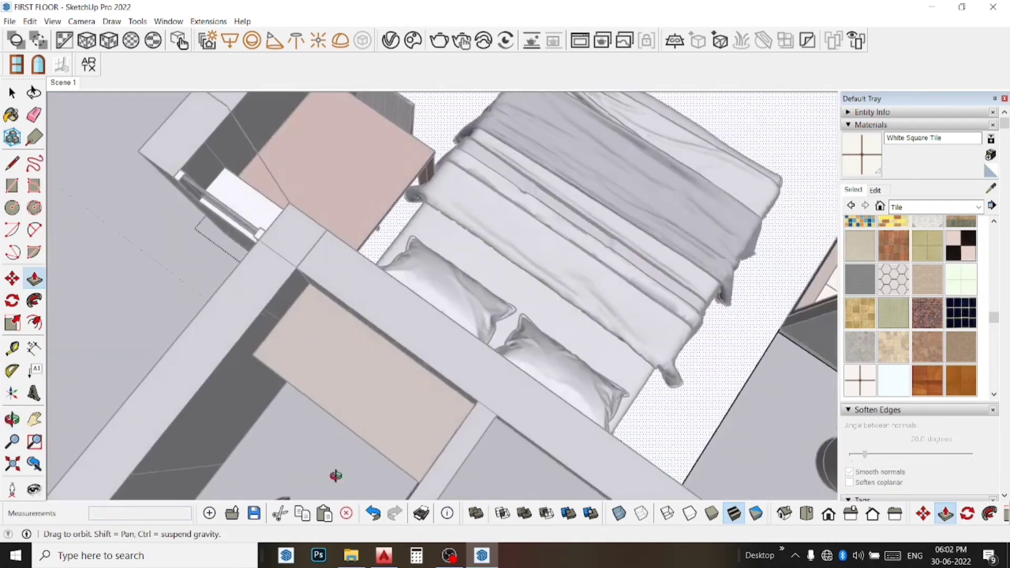
mouse_move(374, 417)
middle_down()
mouse_move(354, 336)
mouse_move(382, 369)
middle_up()
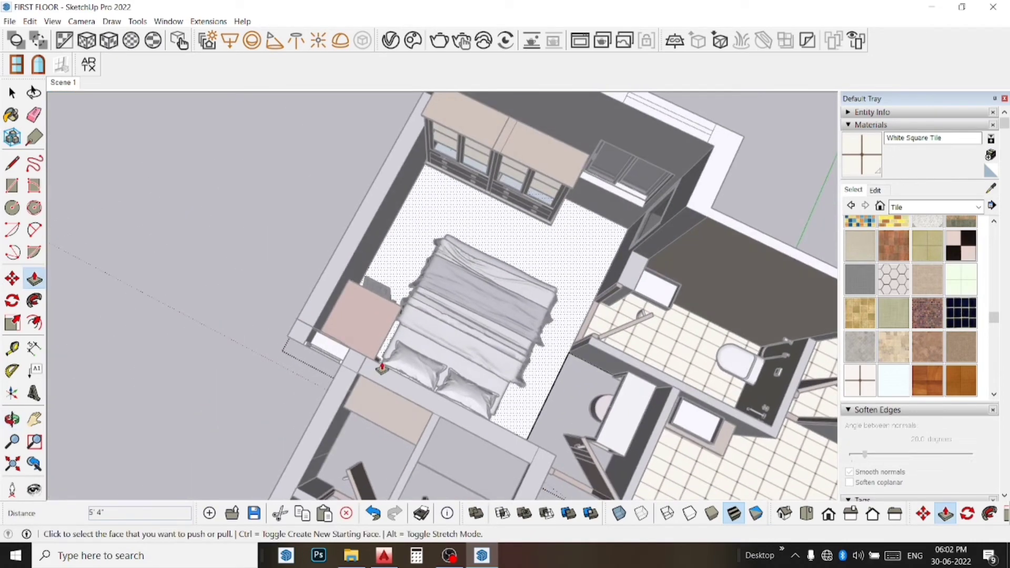
- Paint the bedroom floor with Wood Square Tile 02 and set its texture width to 4'
key(space)
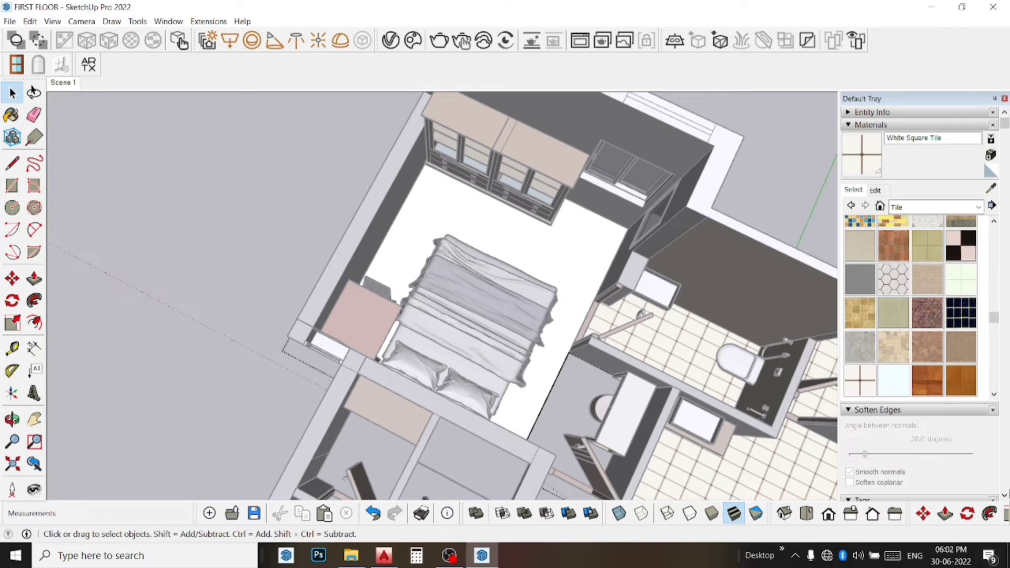
click(967, 388)
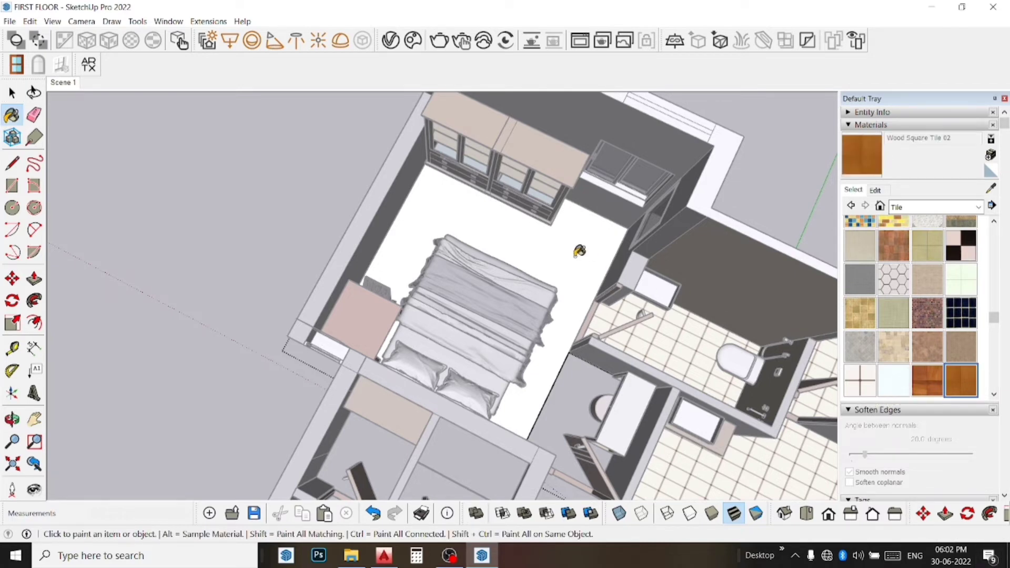
click(572, 273)
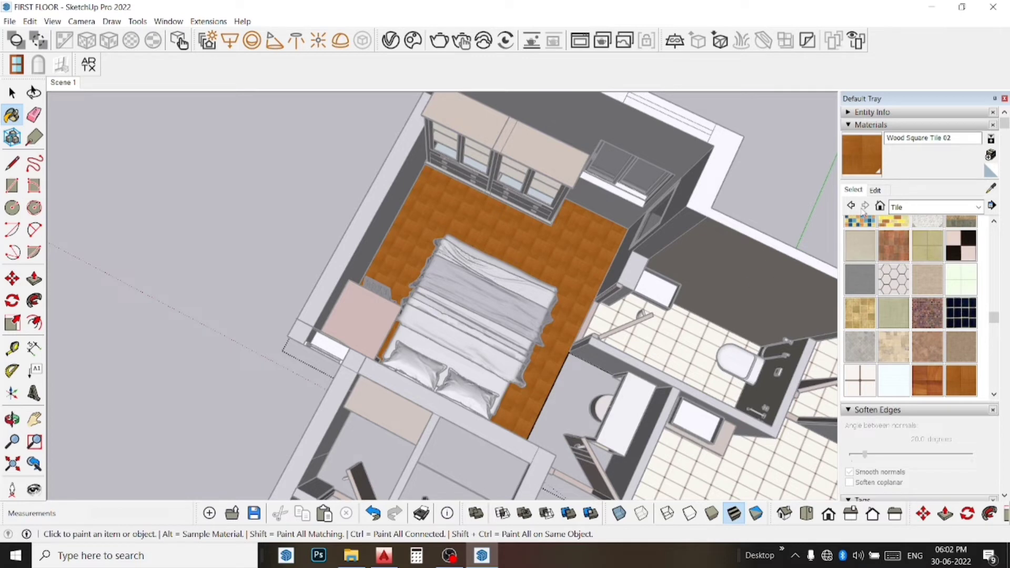
click(876, 191)
double_click(878, 336)
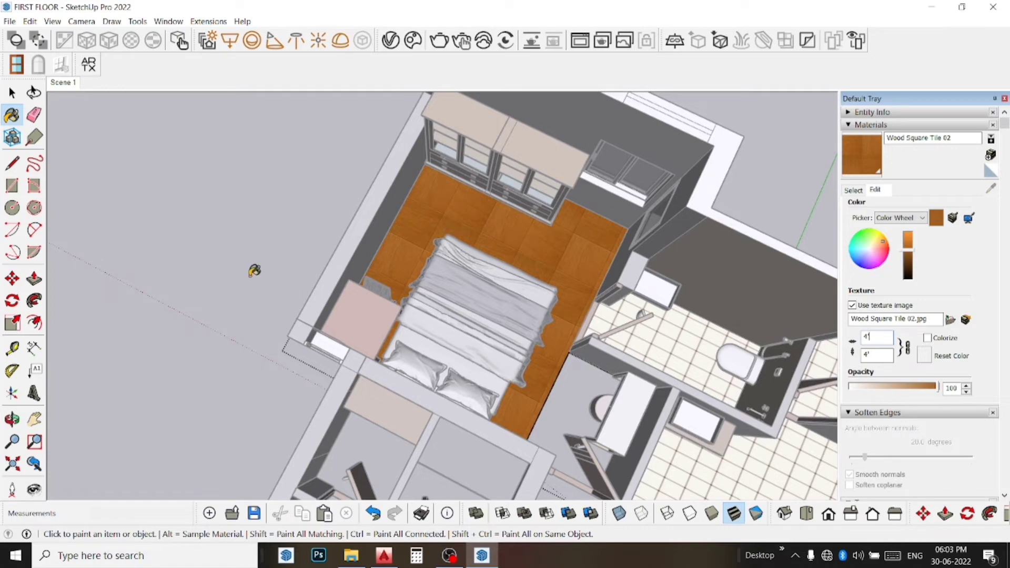
click(12, 93)
mouse_move(384, 294)
middle_down()
mouse_move(395, 214)
mouse_move(425, 408)
mouse_move(452, 225)
mouse_move(440, 183)
mouse_move(448, 171)
mouse_move(690, 329)
mouse_move(443, 265)
mouse_move(304, 356)
mouse_move(400, 294)
mouse_move(480, 313)
mouse_move(507, 309)
middle_up()
- Pull the recessed face under the slab out 5'4" so it sits flush
scroll(368, 227, up, 2)
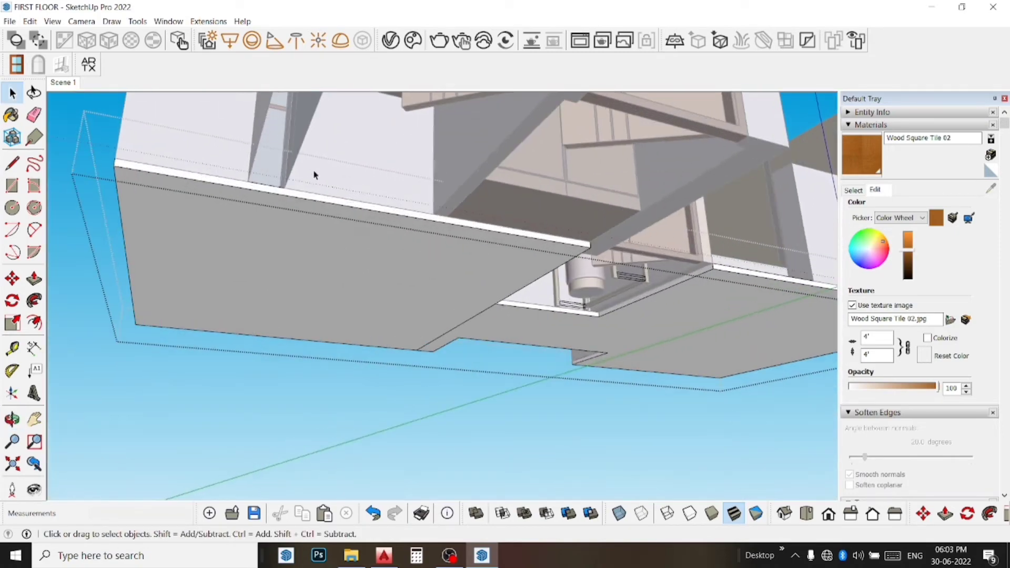
click(34, 419)
mouse_move(271, 309)
mouse_down()
mouse_move(311, 402)
mouse_move(300, 386)
mouse_move(322, 350)
mouse_move(314, 388)
mouse_up()
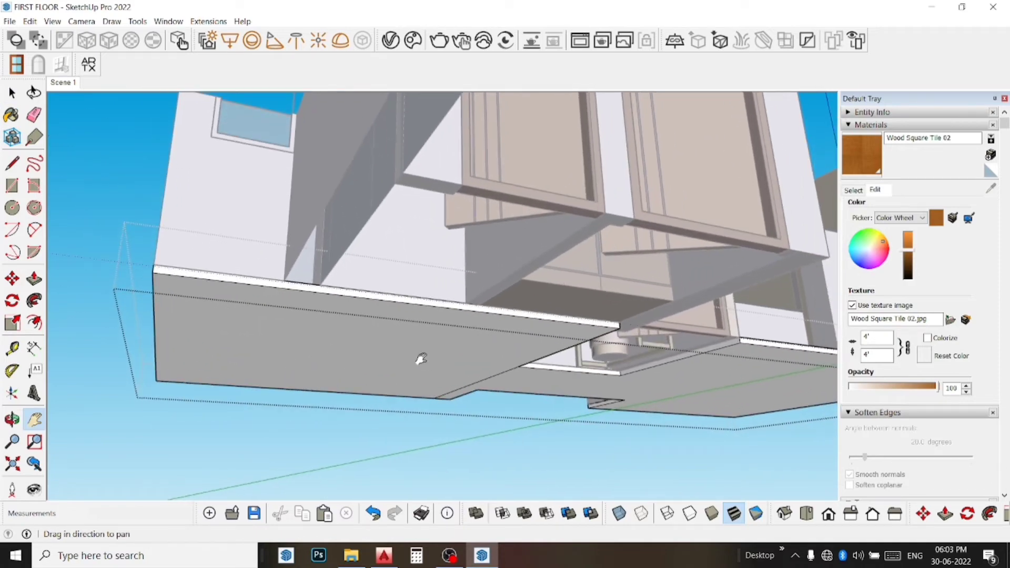
mouse_move(419, 356)
middle_down()
mouse_move(311, 402)
mouse_move(302, 300)
mouse_move(459, 370)
middle_up()
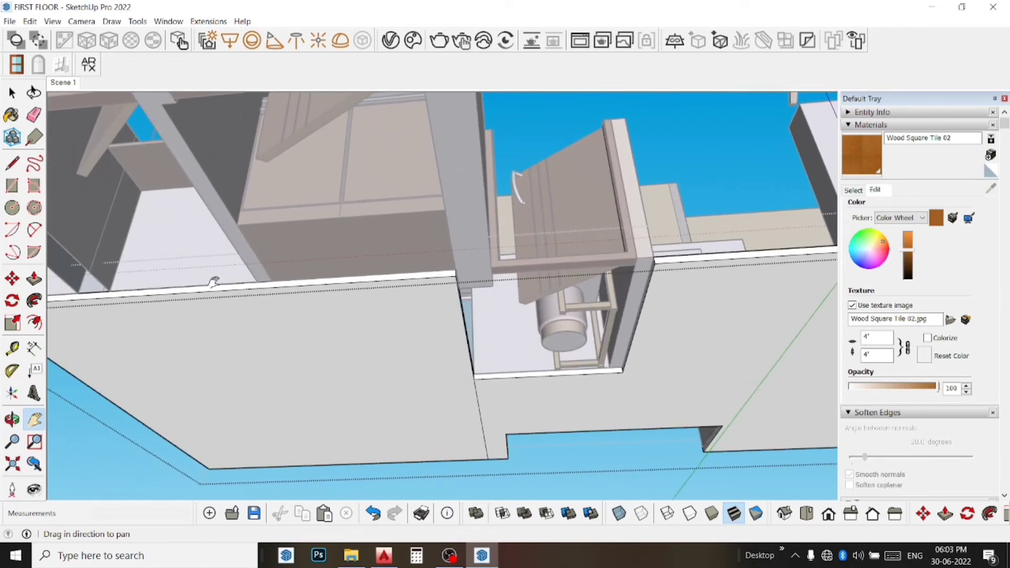
click(33, 279)
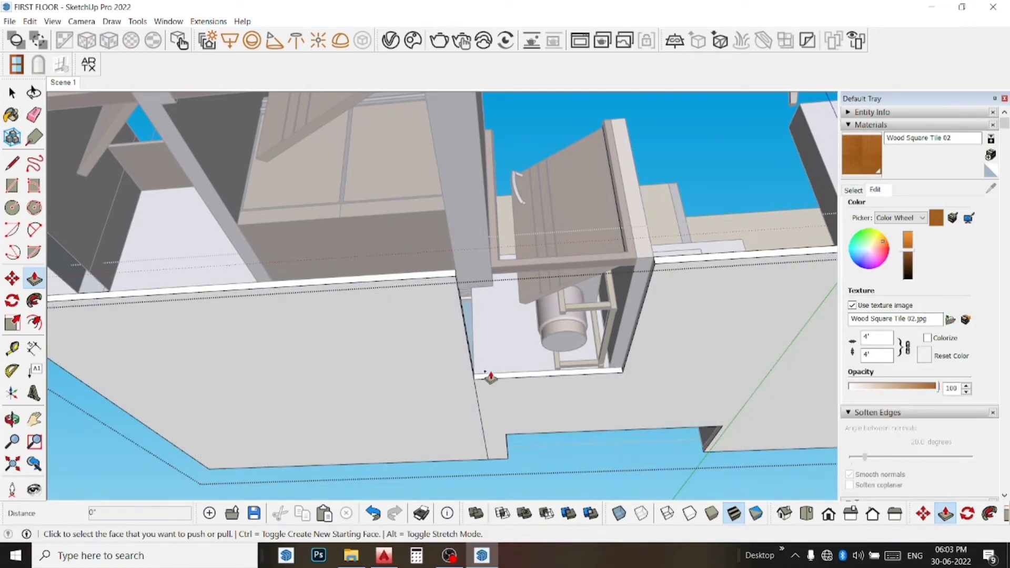
drag(480, 384, 444, 284)
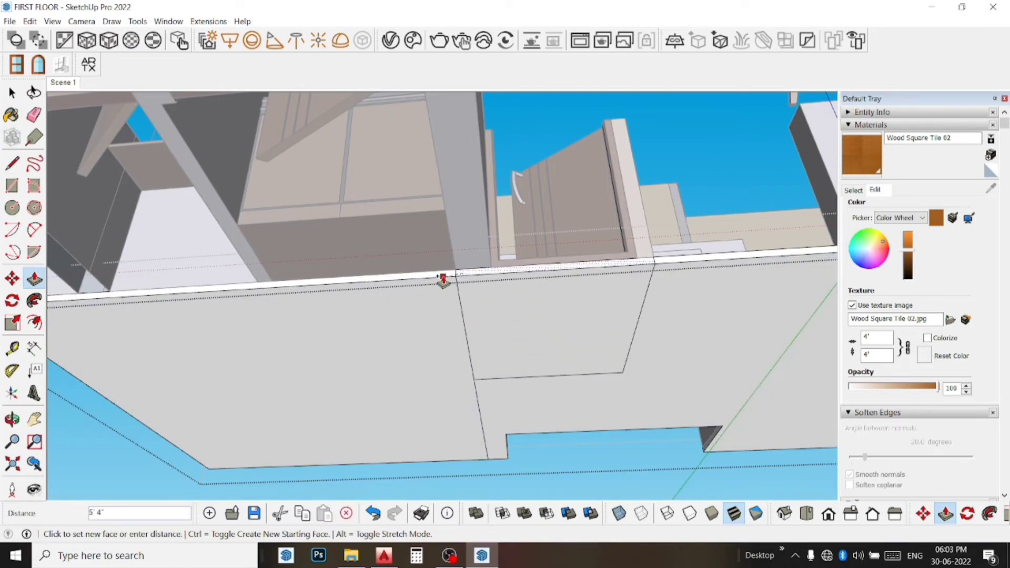
key(space)
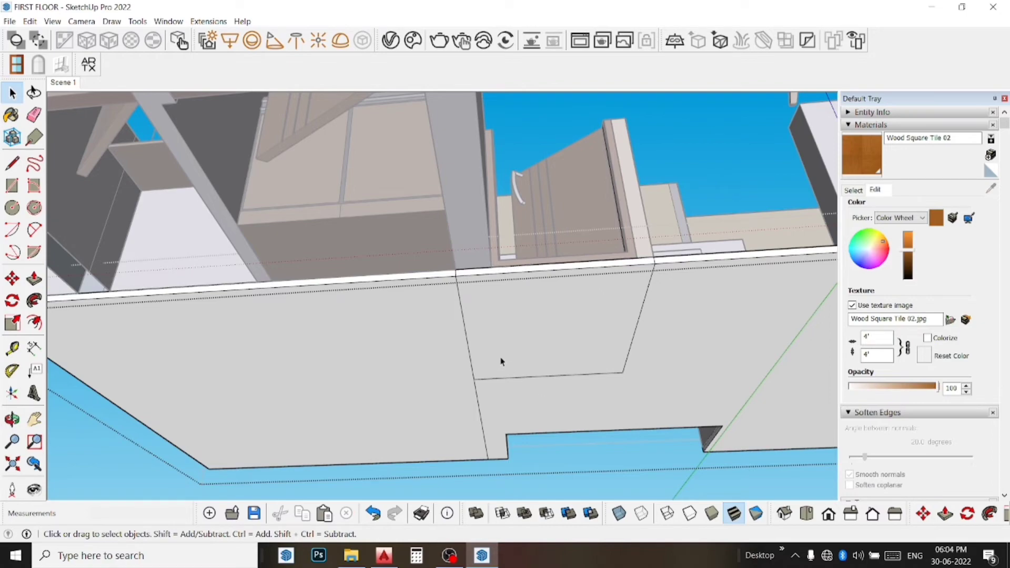
- Orbit and pan around the slab underside to inspect its top edge and left corner
mouse_move(501, 362)
middle_down()
mouse_move(561, 359)
mouse_move(580, 390)
middle_up()
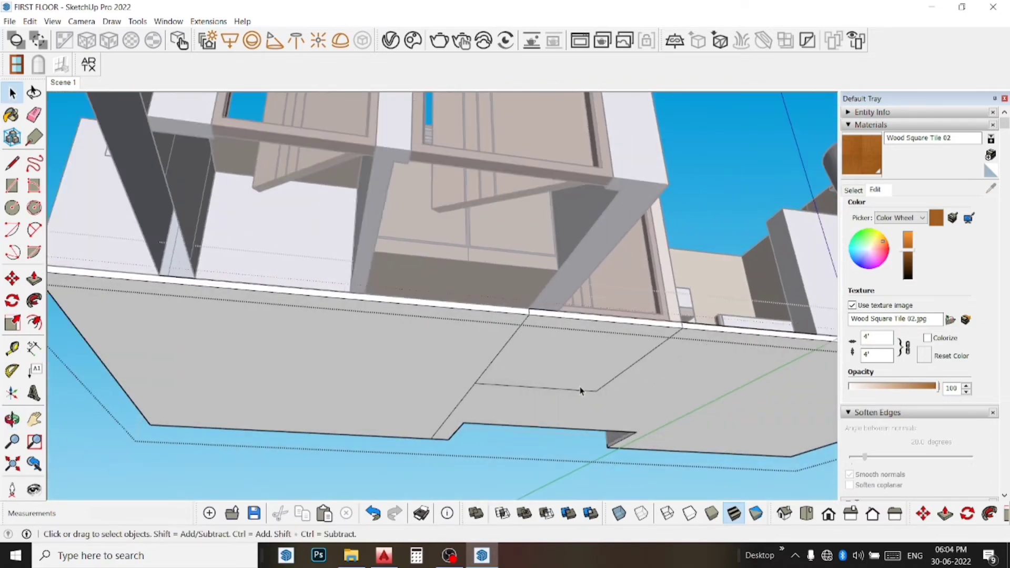
scroll(581, 390, down, 3)
click(34, 420)
mouse_move(529, 339)
mouse_down()
mouse_move(332, 224)
mouse_move(361, 266)
mouse_move(239, 219)
mouse_move(609, 286)
mouse_move(468, 280)
mouse_up()
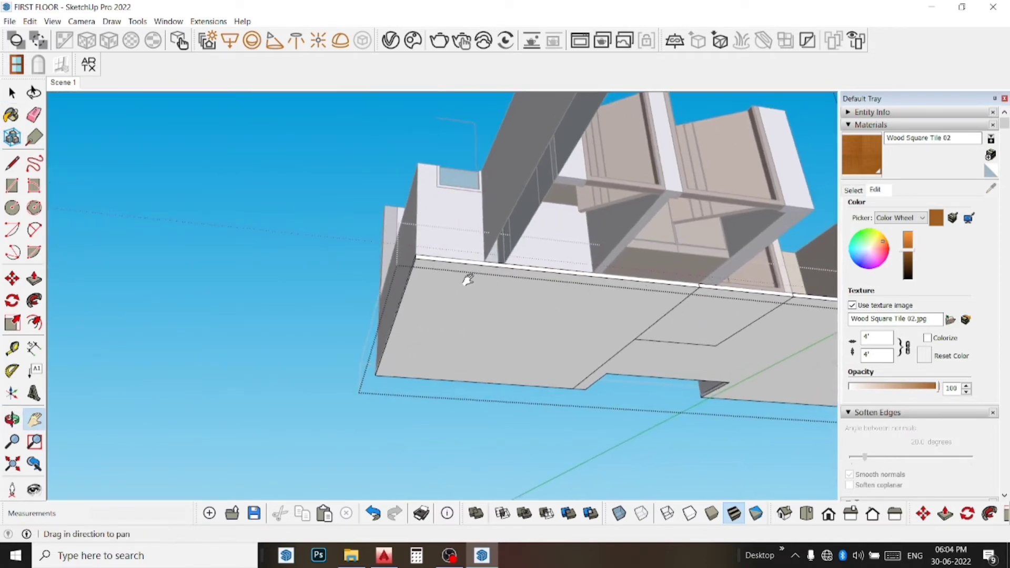
scroll(468, 280, up, 2)
scroll(473, 260, up, 2)
scroll(473, 260, up, 2)
scroll(401, 247, up, 2)
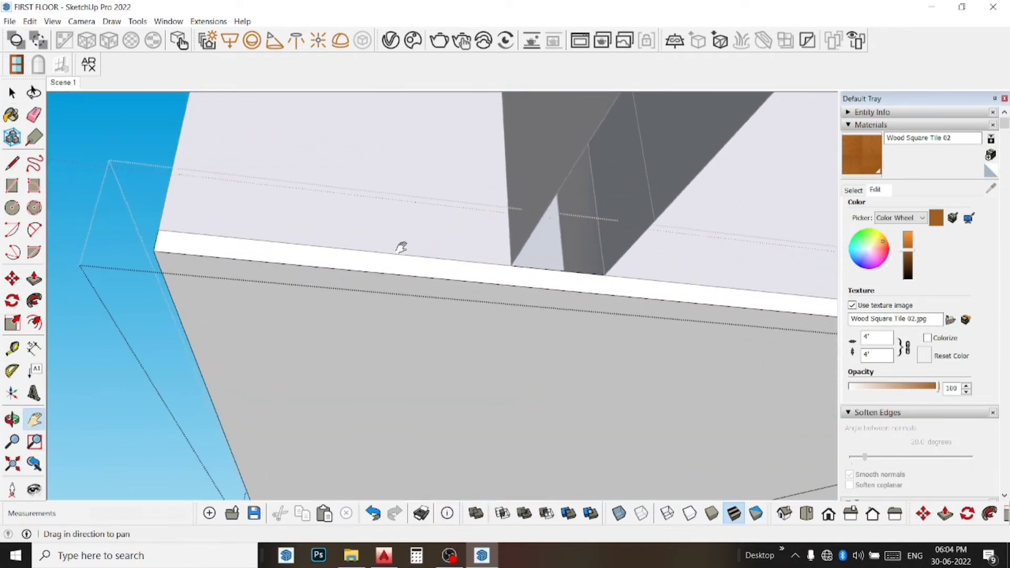
drag(401, 247, 200, 249)
- Draw a line across the slab's white edge strip to split its face
click(12, 163)
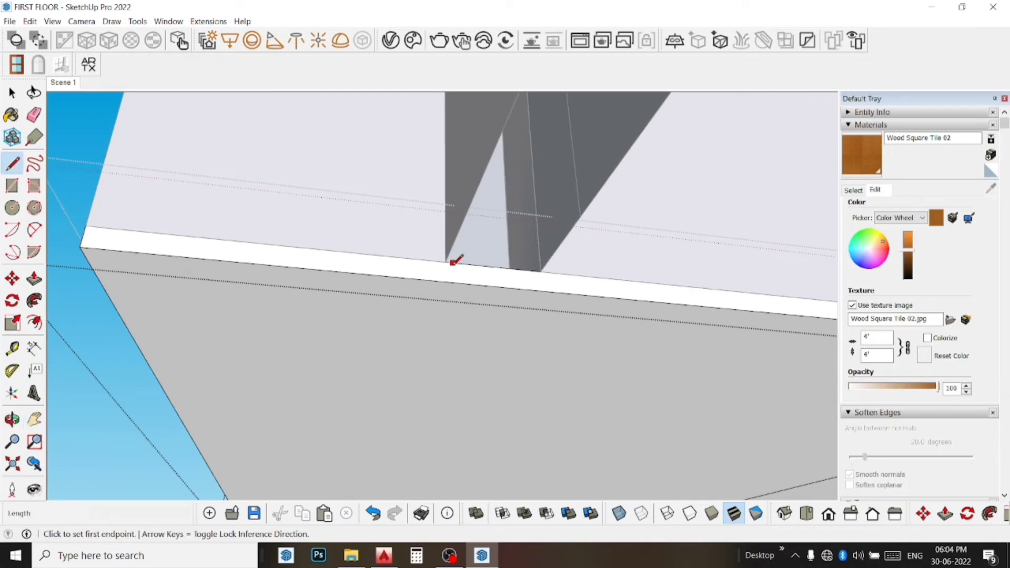
click(447, 262)
click(446, 281)
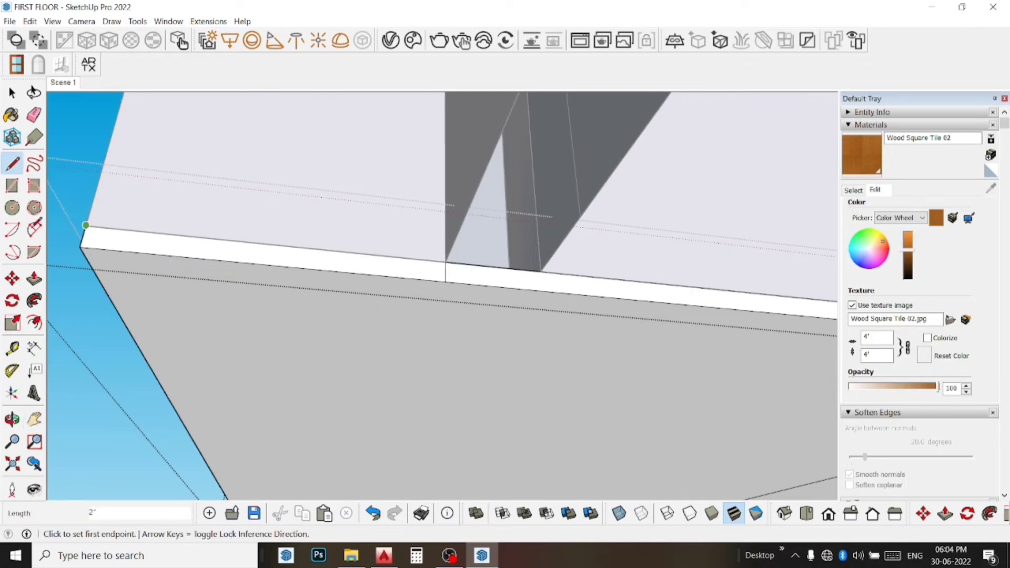
- Push the split edge face out 14' 8 3/16" beneath the upper floor
click(34, 278)
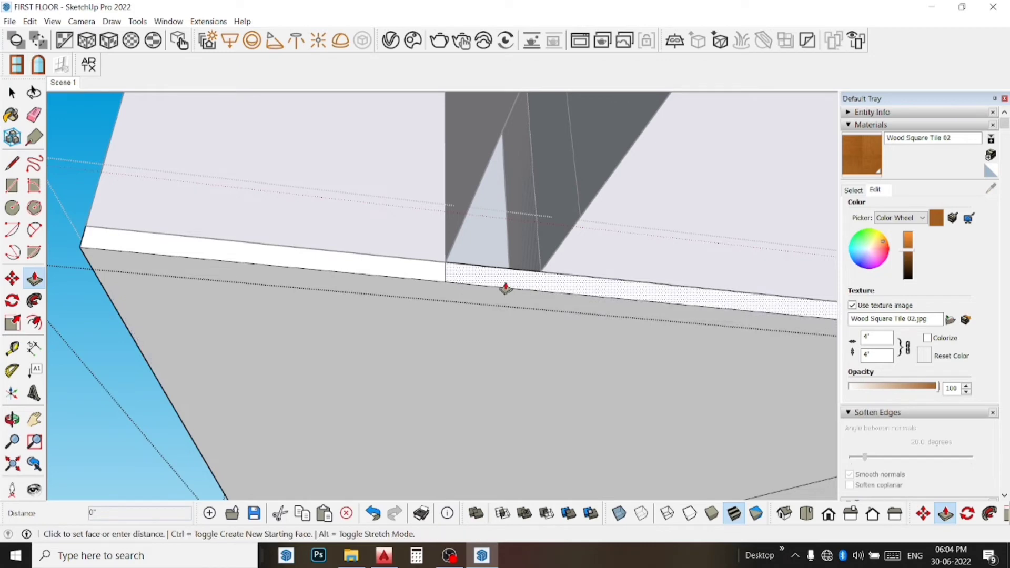
scroll(505, 288, down, 2)
scroll(505, 288, down, 2)
scroll(505, 288, down, 2)
scroll(506, 288, down, 2)
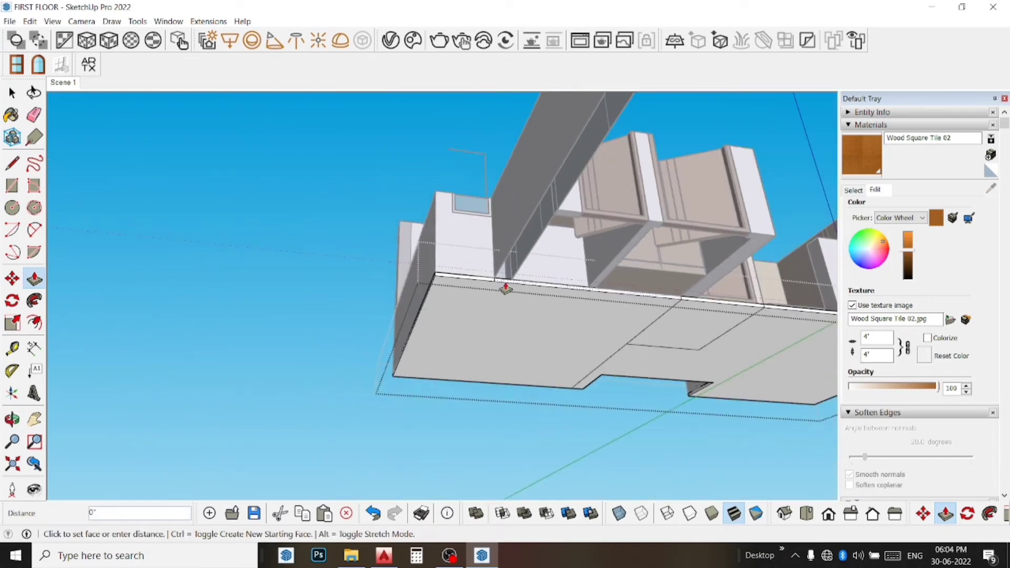
middle_drag(506, 288, 465, 246)
click(465, 246)
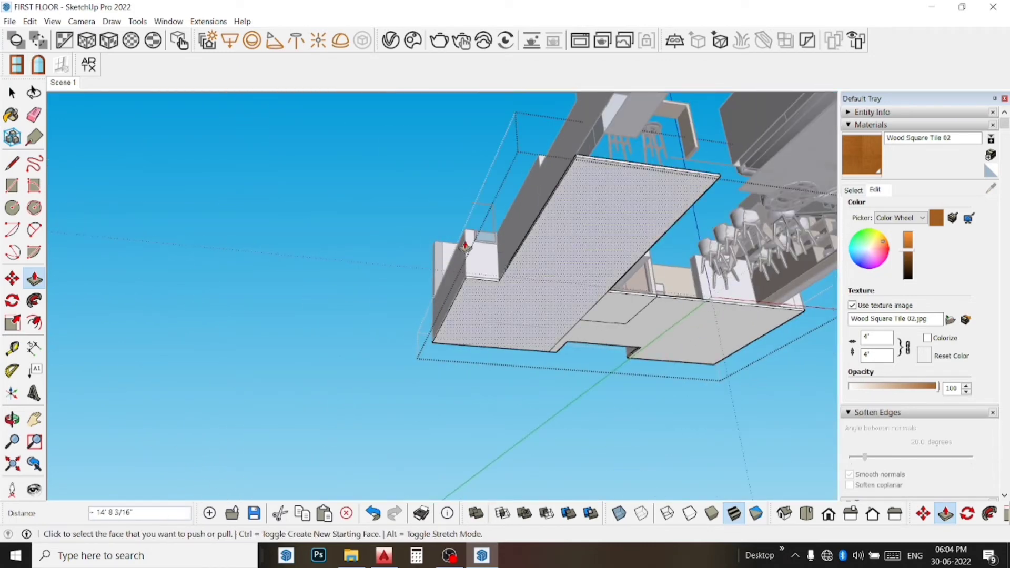
- Push the slab's remaining white edge face up to meet the floor above
shift+middle_drag(596, 299, 428, 418)
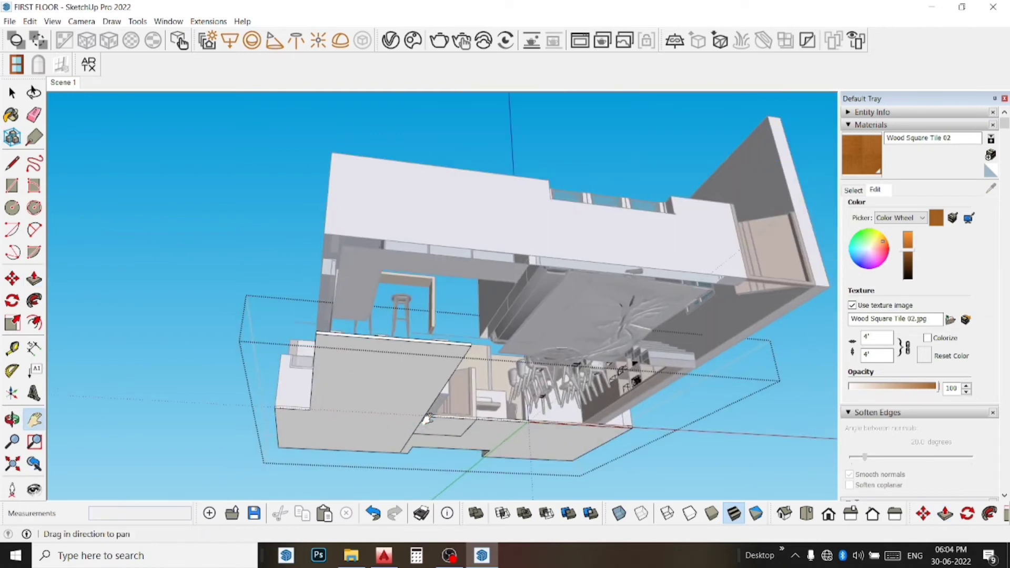
scroll(363, 326, up, 2)
scroll(327, 363, up, 2)
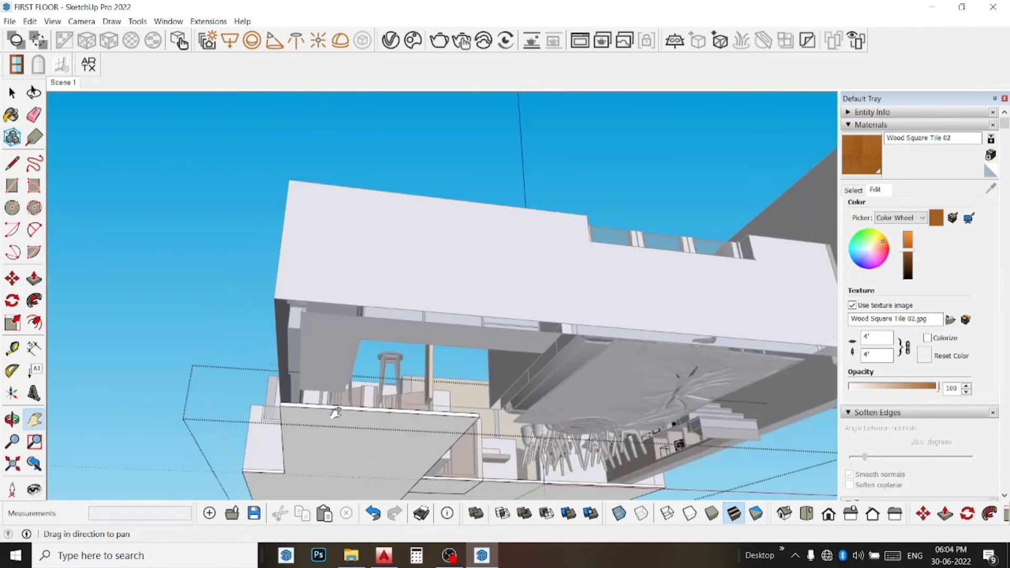
scroll(339, 413, up, 2)
key(p)
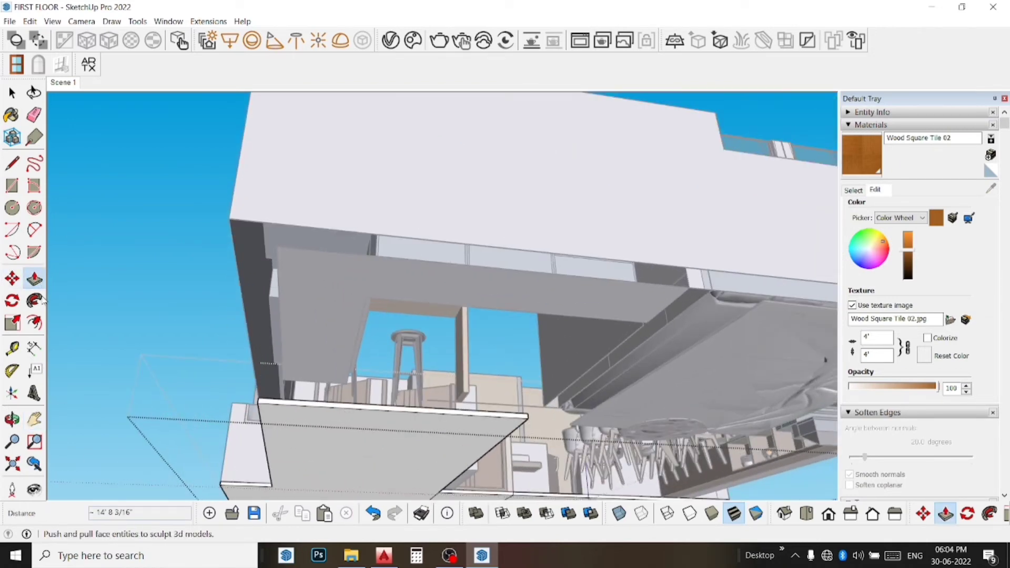
click(345, 413)
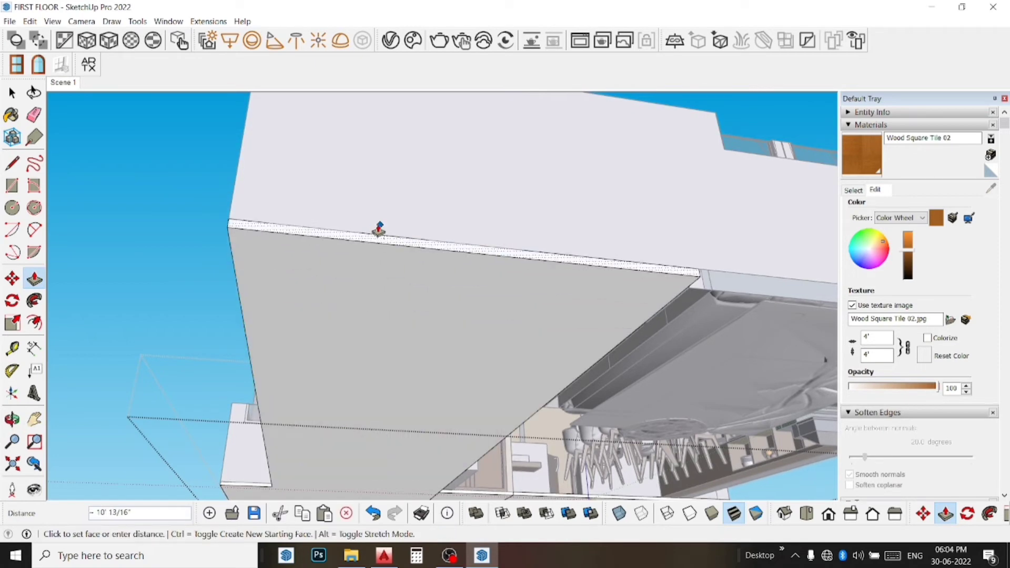
click(378, 226)
- Pan and zoom along the slab to the area beneath the chairs
click(34, 419)
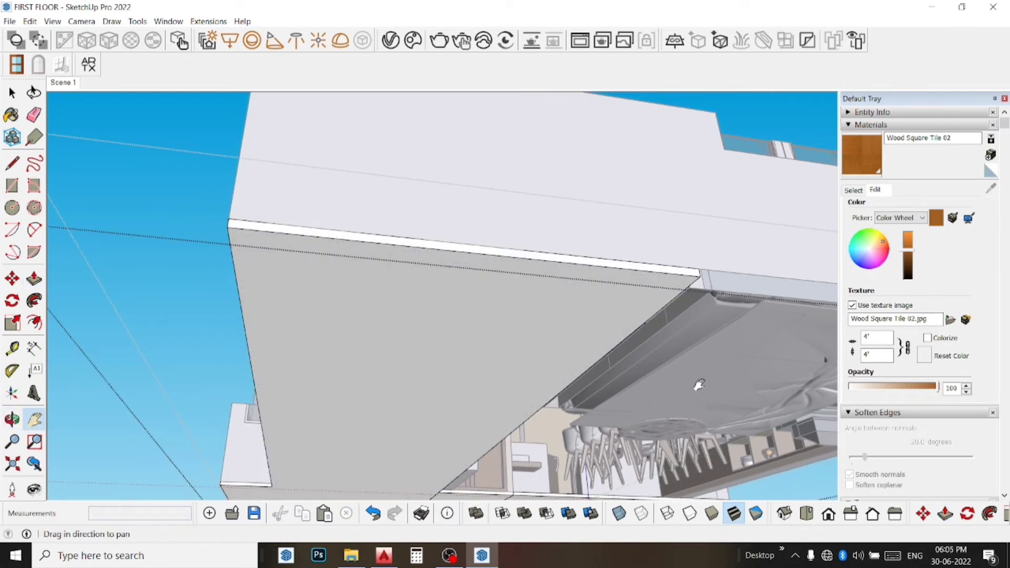
drag(694, 383, 611, 198)
scroll(368, 395, up, 2)
scroll(384, 388, up, 2)
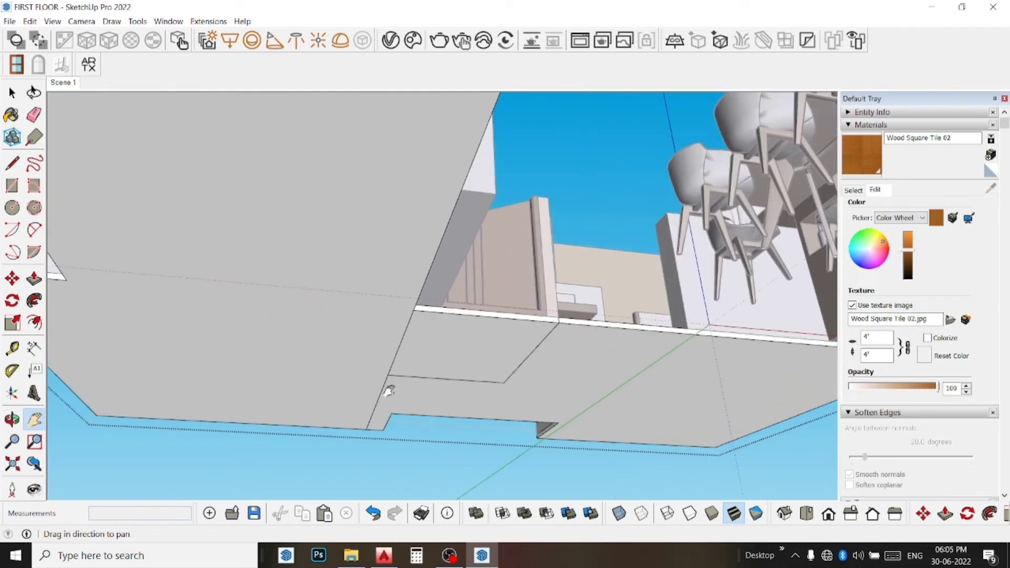
scroll(246, 387, up, 3)
drag(246, 388, 298, 392)
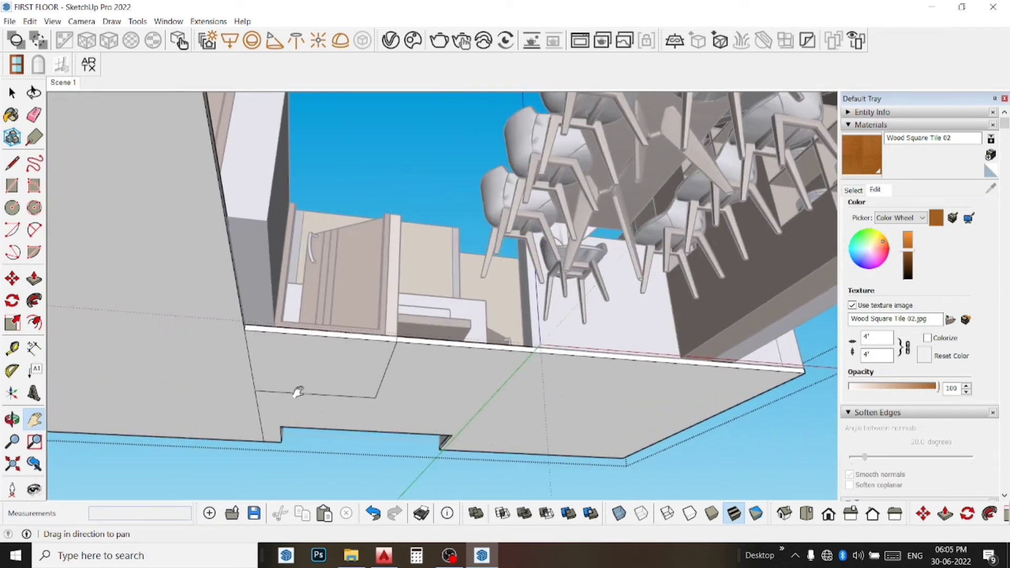
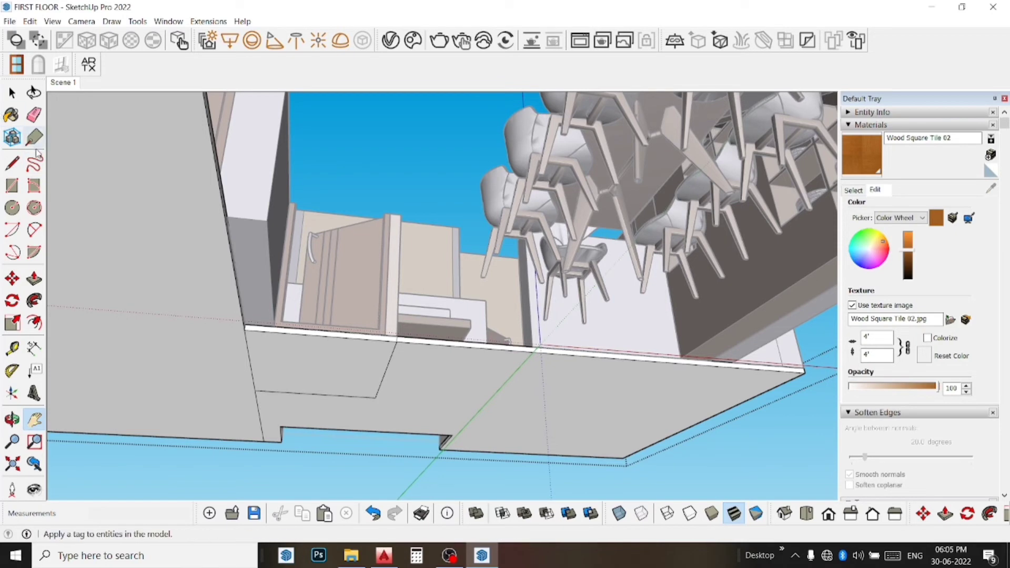
- Push/Pull a strip of the first-floor slab face up into a thin ledge
click(35, 282)
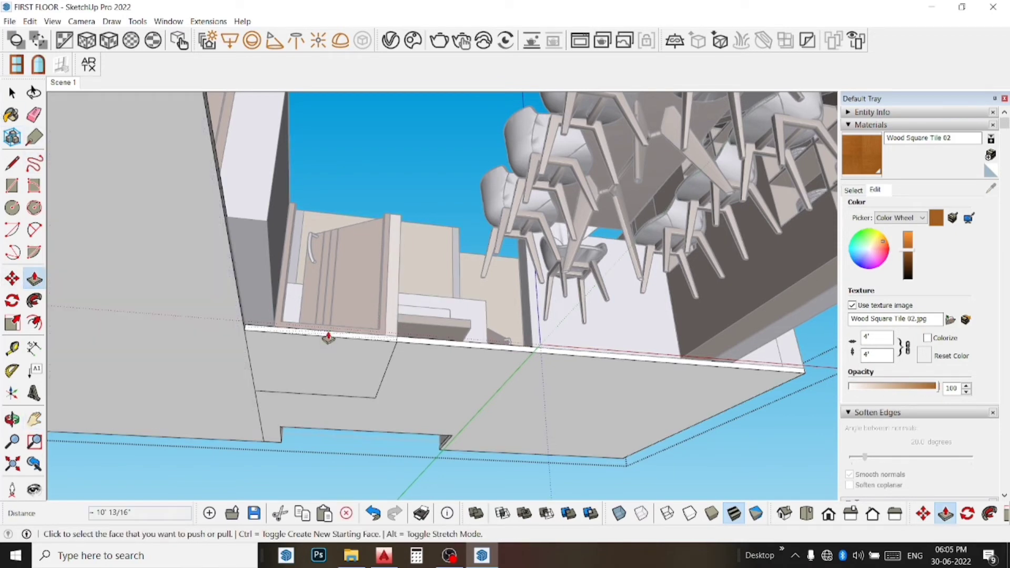
click(326, 339)
scroll(331, 304, down, 2)
scroll(331, 304, down, 2)
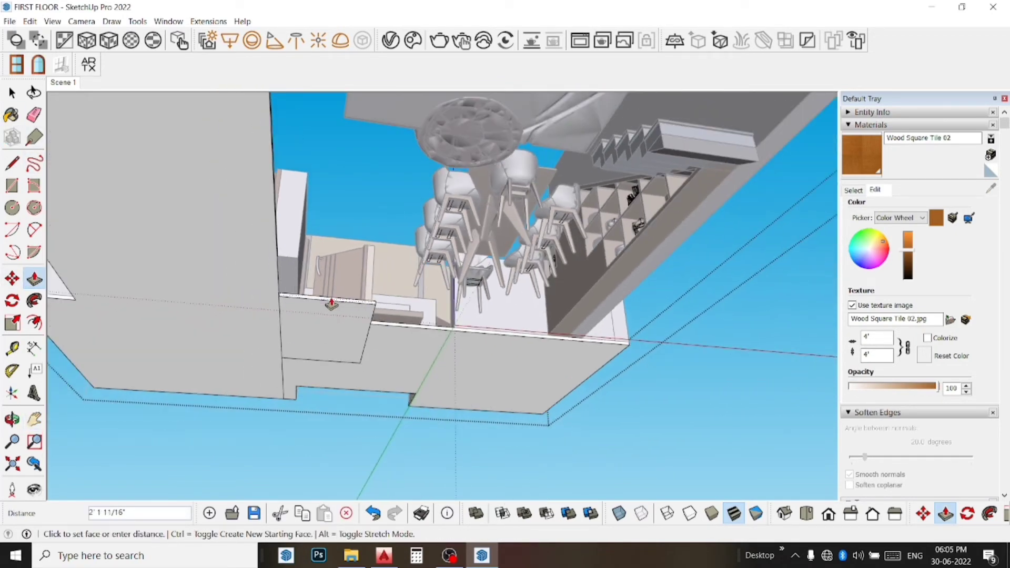
scroll(331, 304, down, 2)
scroll(332, 304, down, 2)
middle_drag(331, 304, 328, 267)
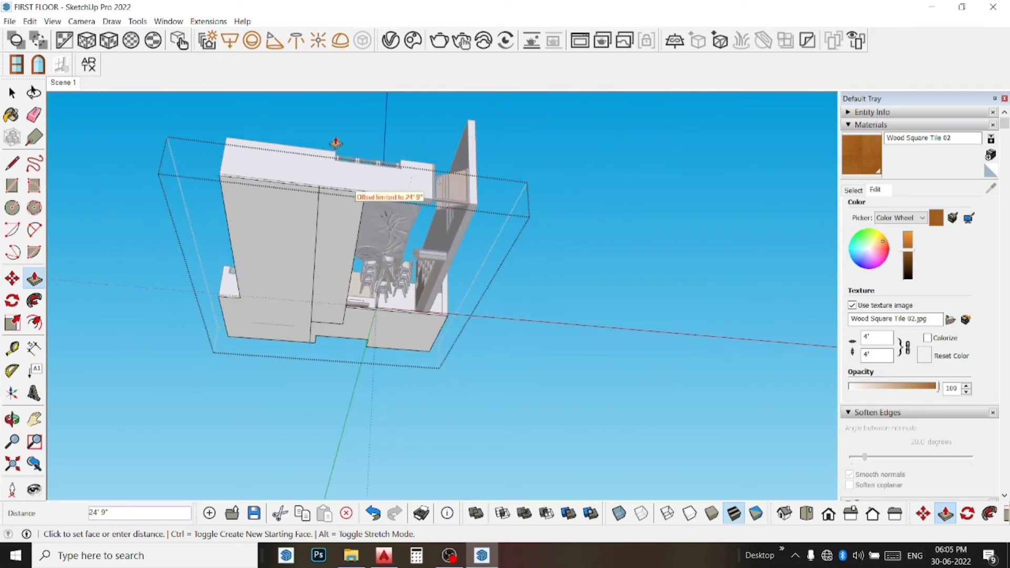
middle_drag(349, 196, 349, 169)
click(303, 182)
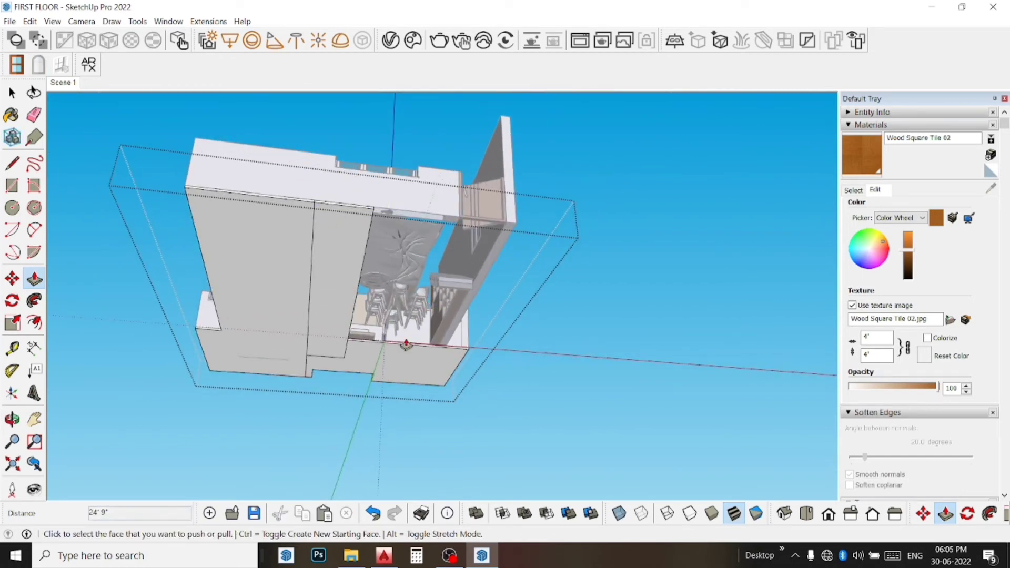
- Orbit and zoom in close to the slab's outer edge
scroll(418, 345, up, 2)
scroll(453, 347, up, 2)
mouse_move(463, 348)
middle_down()
mouse_move(458, 361)
mouse_move(440, 349)
mouse_move(316, 363)
middle_up()
scroll(400, 374, up, 2)
mouse_move(424, 372)
middle_down()
mouse_move(489, 349)
mouse_move(361, 374)
mouse_move(420, 343)
mouse_move(243, 338)
middle_up()
scroll(518, 346, up, 2)
scroll(518, 346, up, 2)
- Cancel a stray line at the slab edge and select the thin slab strip face
click(12, 163)
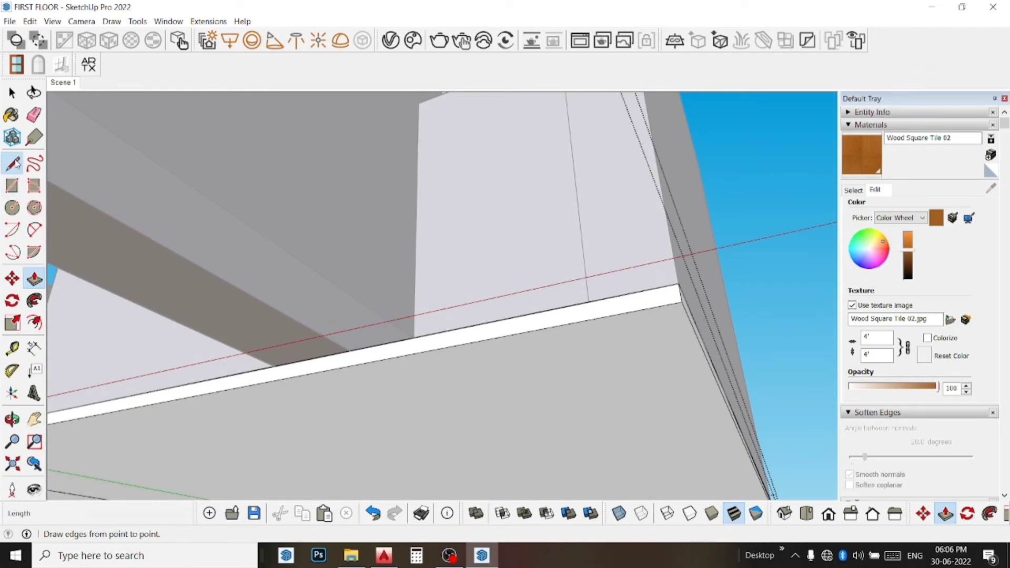
click(413, 354)
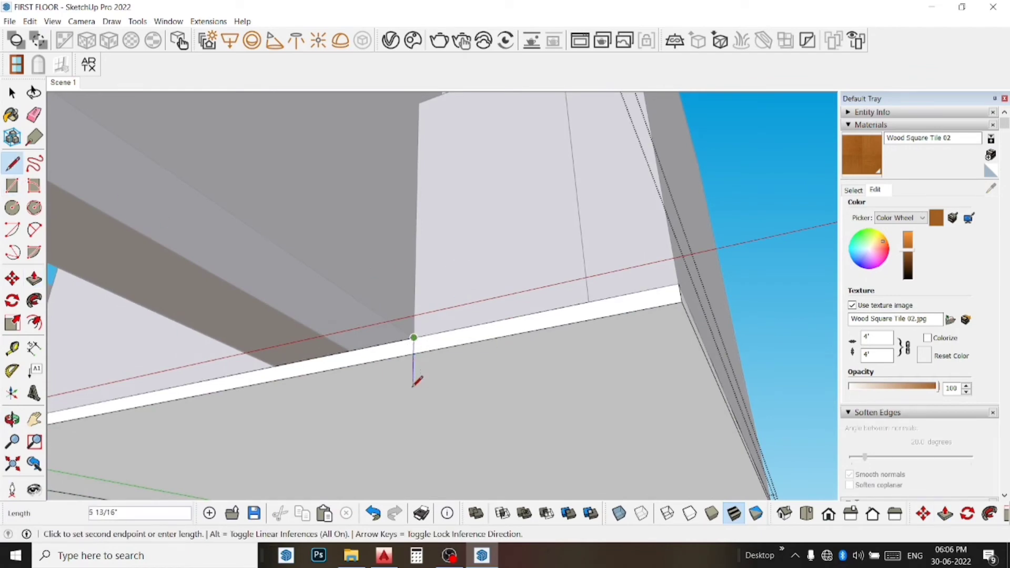
click(11, 93)
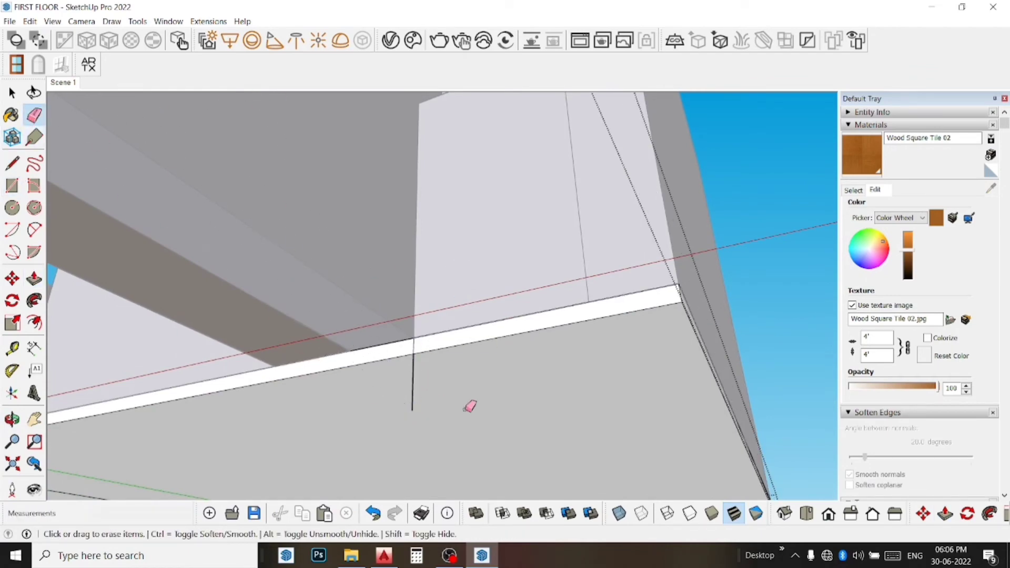
click(348, 366)
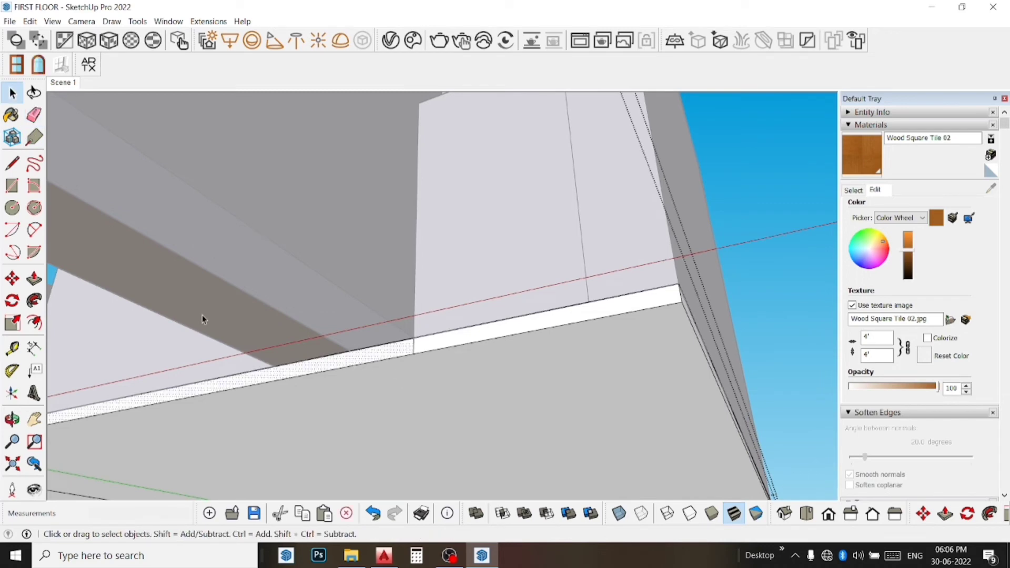
- Push/Pull the slab strip about 22' 7" into a long band beside the wall
click(34, 279)
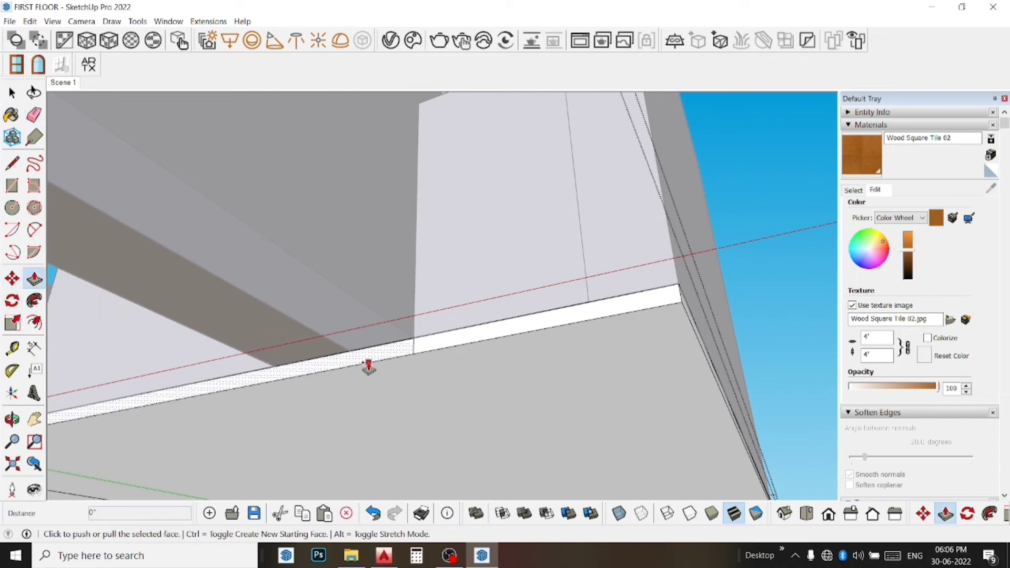
click(344, 359)
click(195, 293)
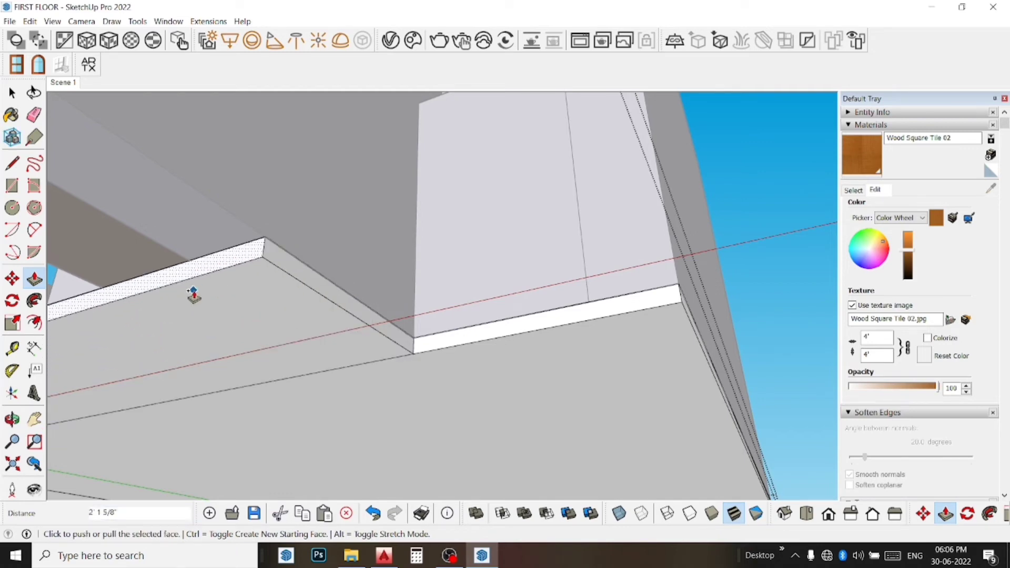
key(space)
click(34, 279)
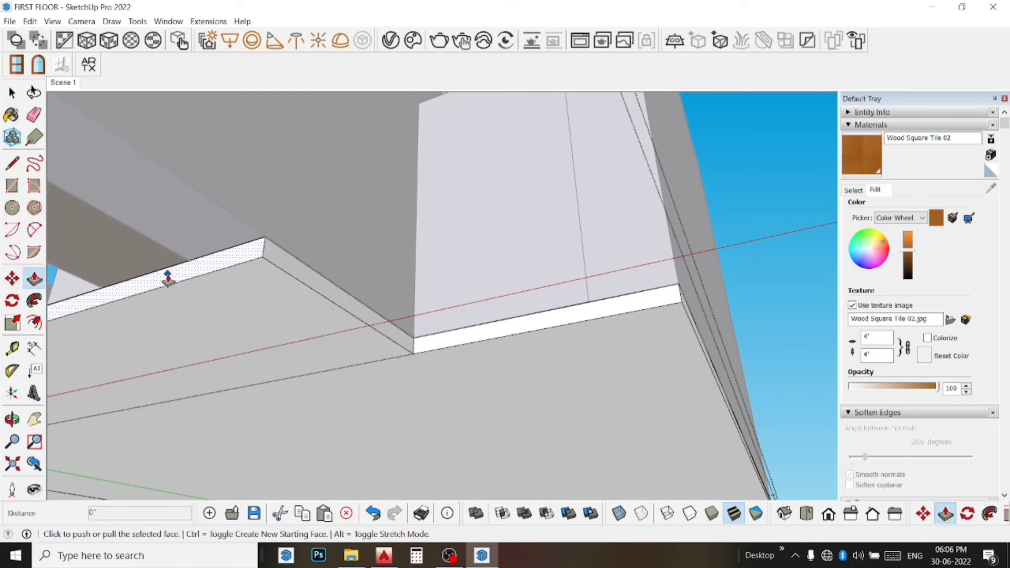
click(168, 278)
mouse_move(165, 273)
middle_down()
mouse_move(154, 266)
mouse_move(327, 334)
mouse_move(318, 316)
mouse_move(338, 320)
middle_up()
click(363, 209)
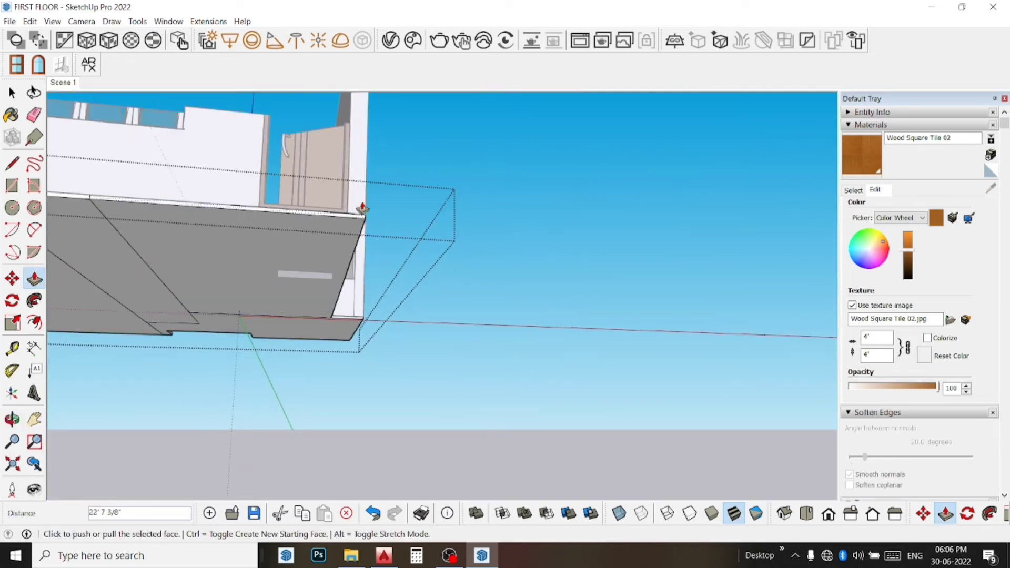
mouse_move(362, 209)
middle_down()
mouse_move(349, 223)
mouse_move(361, 322)
middle_up()
- Orbit to an overhead view of the furnished rooms and open the floor group
key(space)
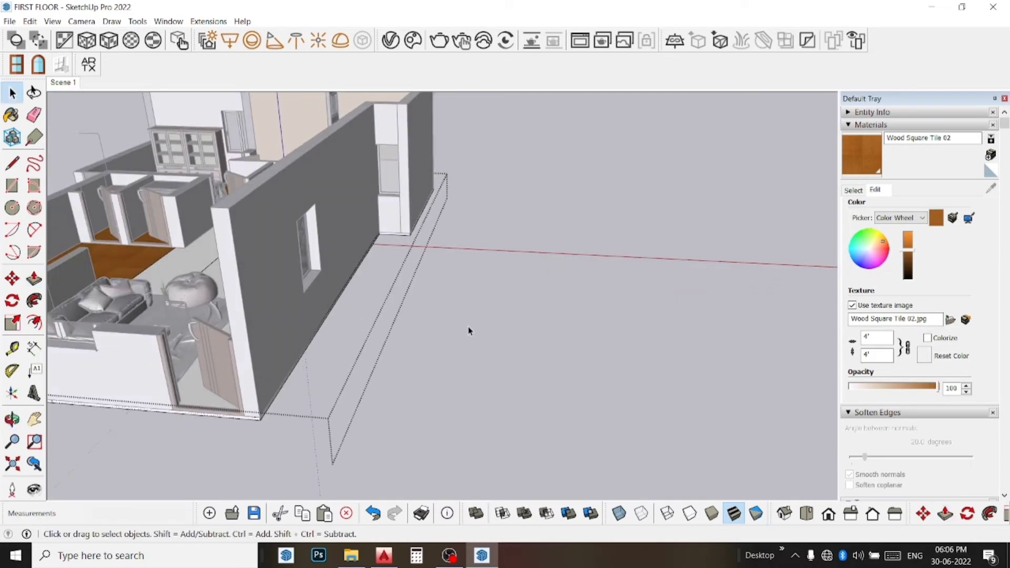
mouse_move(469, 331)
middle_down()
mouse_move(313, 314)
mouse_move(300, 428)
mouse_move(79, 387)
mouse_move(368, 379)
middle_up()
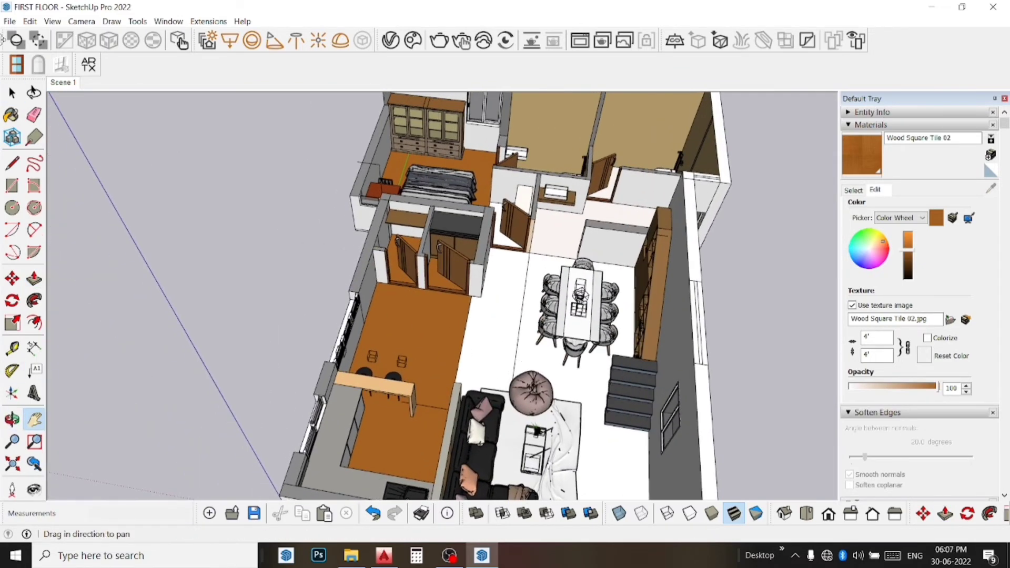
key(space)
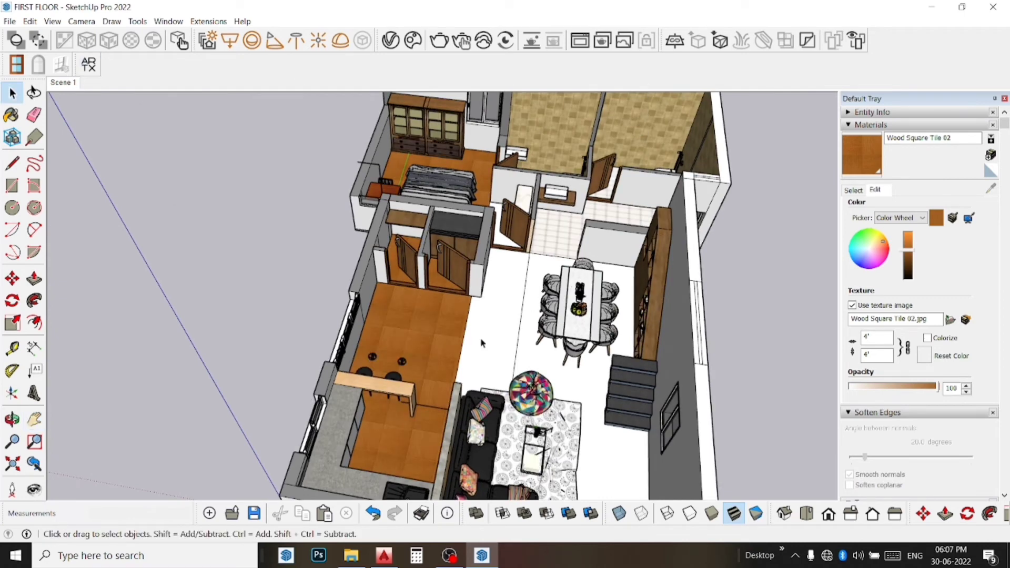
double_click(483, 341)
- Paint the white floor strips with Wood Square Tile 02, exit the group, return to Scene 1
key(b)
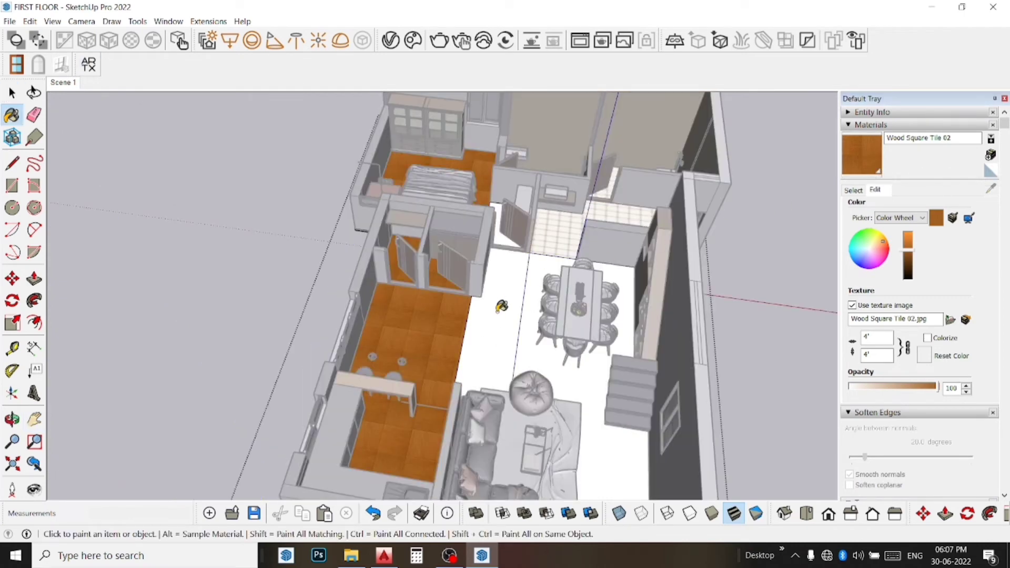
click(524, 315)
click(535, 325)
key(space)
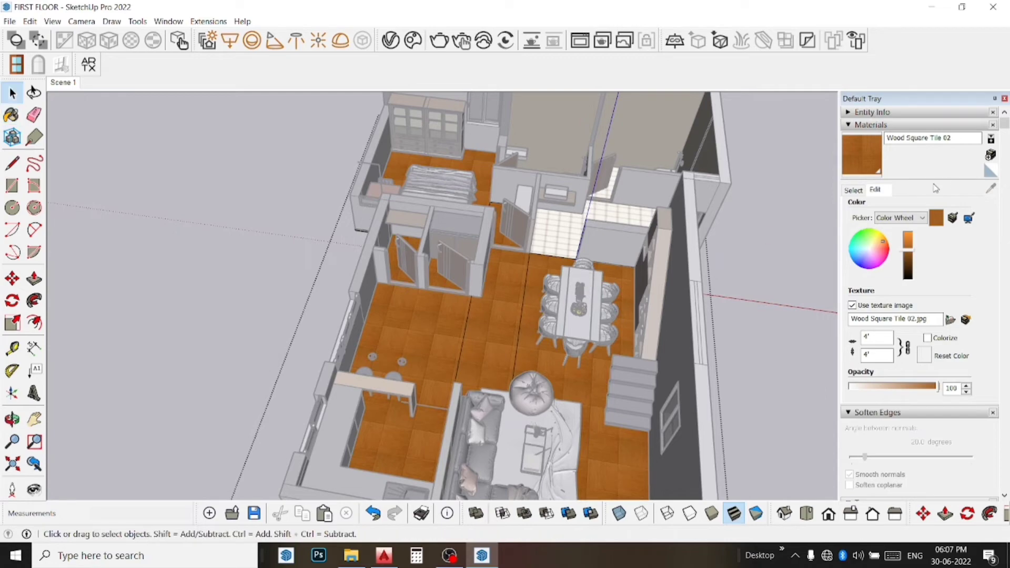
click(735, 258)
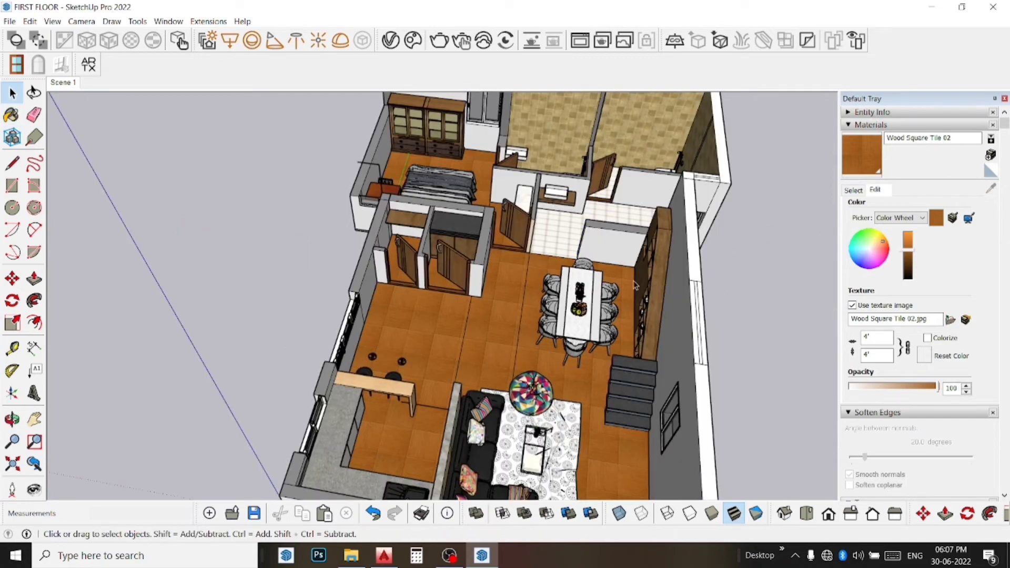
click(59, 83)
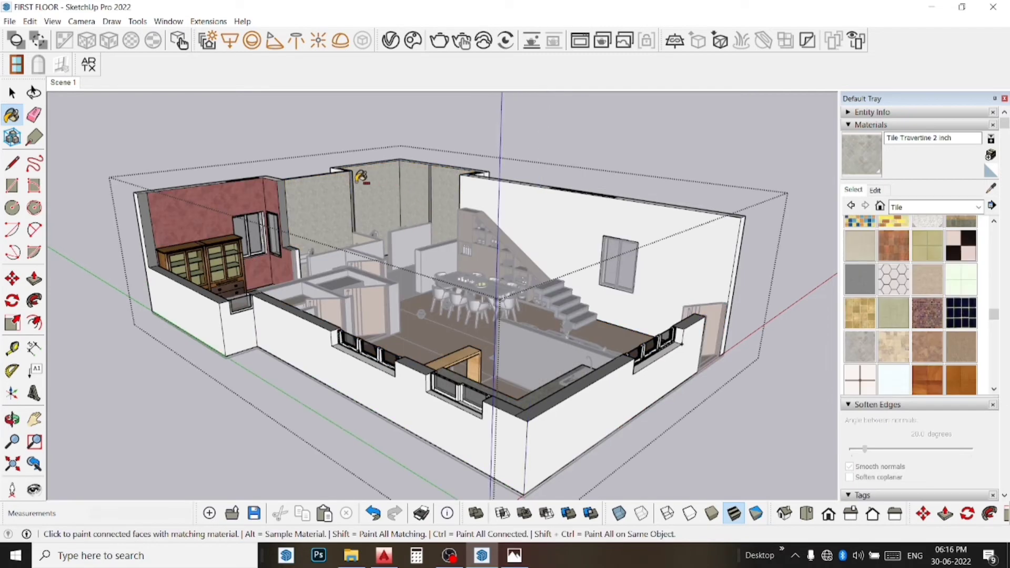
- Paint the wall end beside the pink wall with the plain Default material
scroll(294, 185, up, 2)
scroll(294, 186, up, 2)
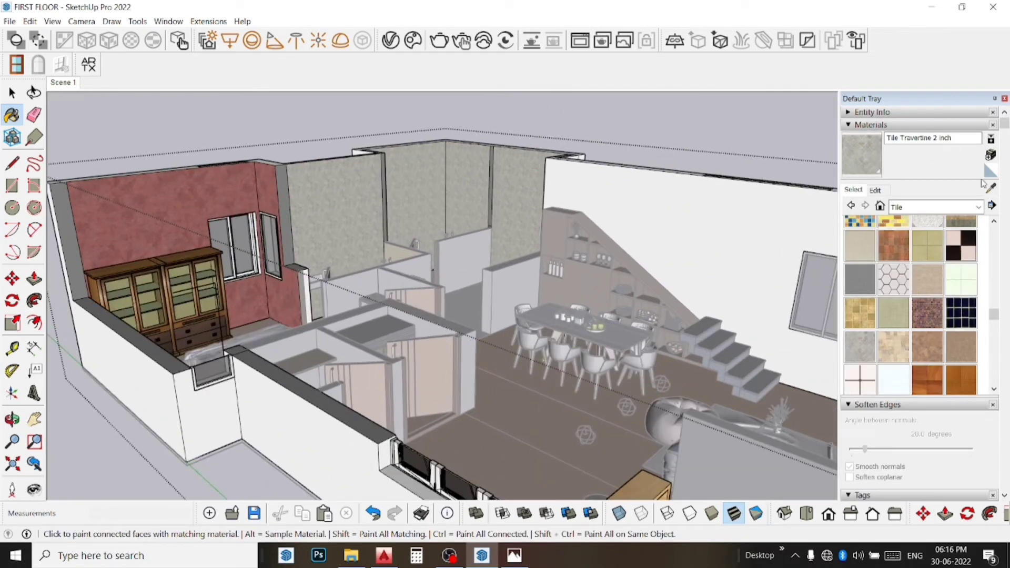
click(991, 188)
click(661, 207)
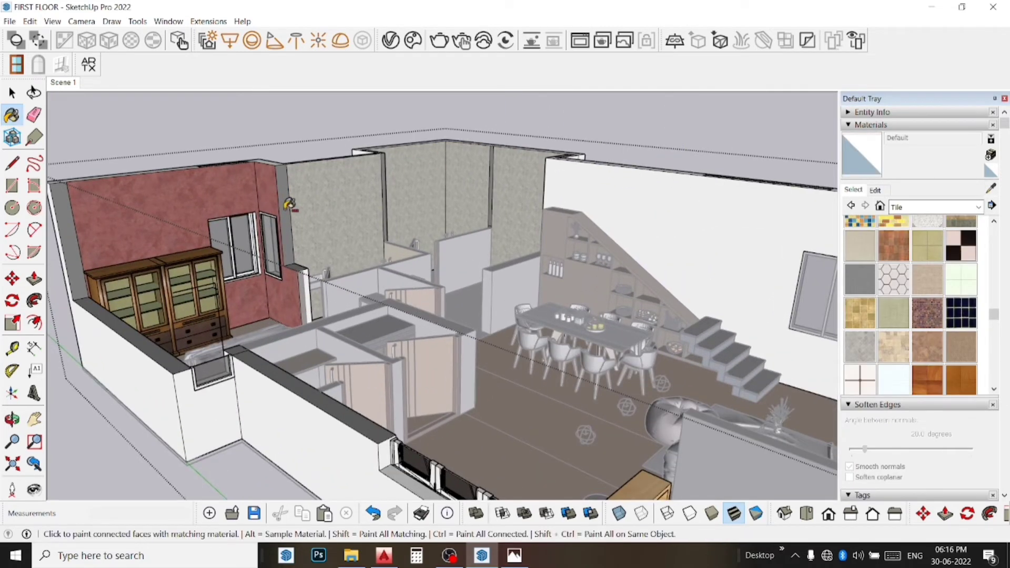
click(287, 206)
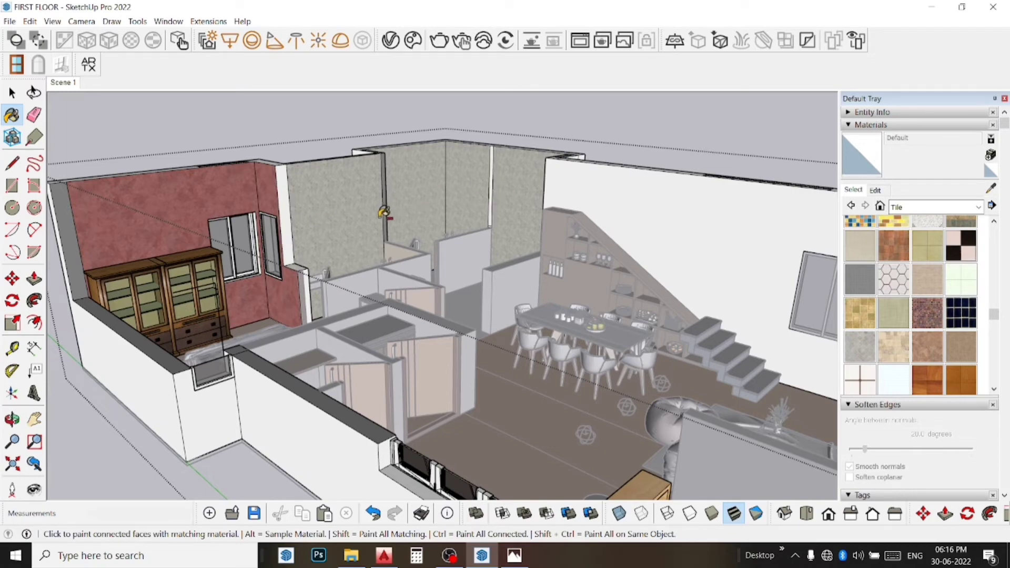
- Extend the grey wallpaper onto the connected white walls
scroll(387, 213, up, 2)
scroll(388, 213, up, 3)
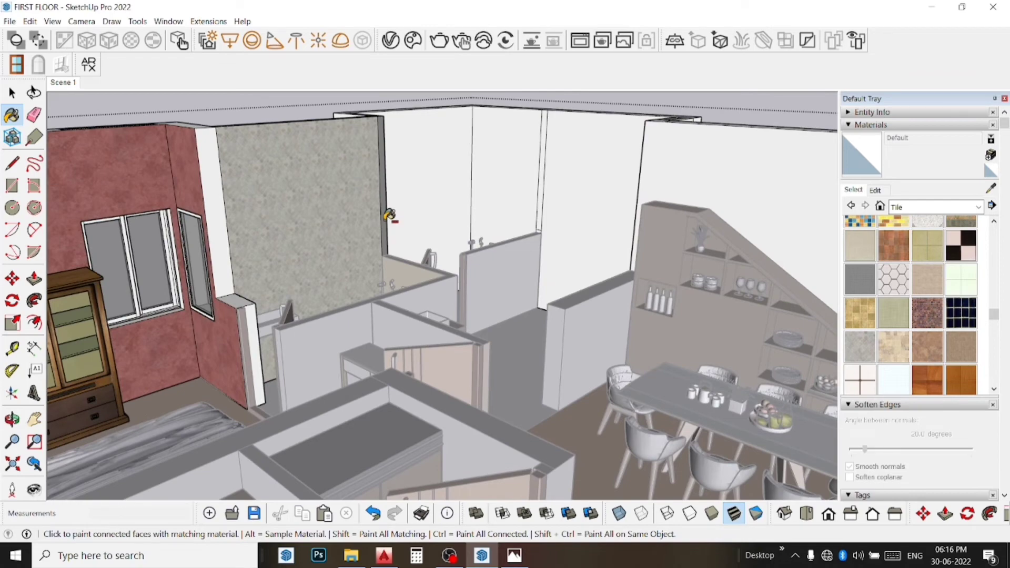
ctrl+click(394, 210)
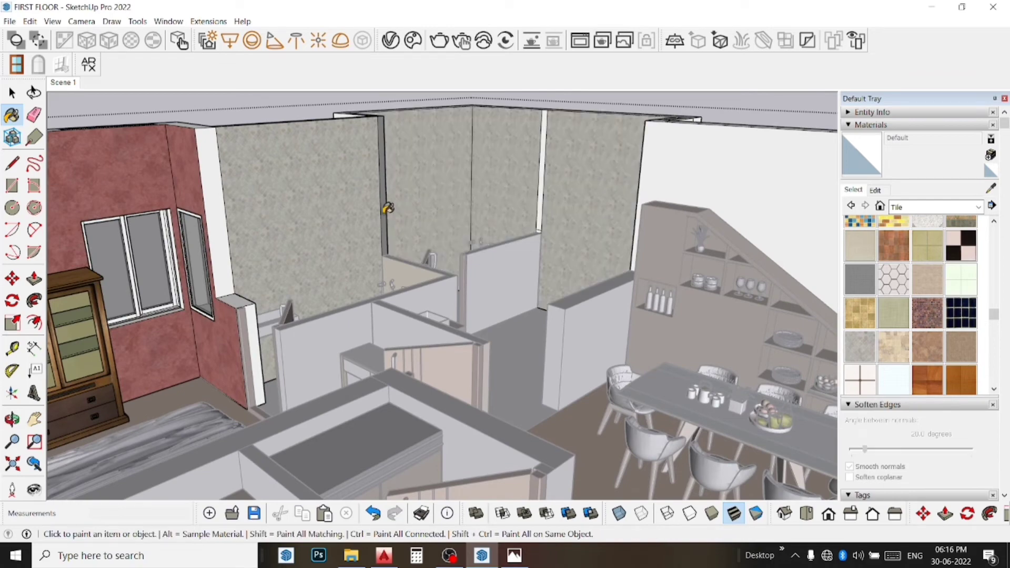
- Orbit over the bathroom and paint its walls with yellow square tile
middle_drag(388, 209, 598, 316)
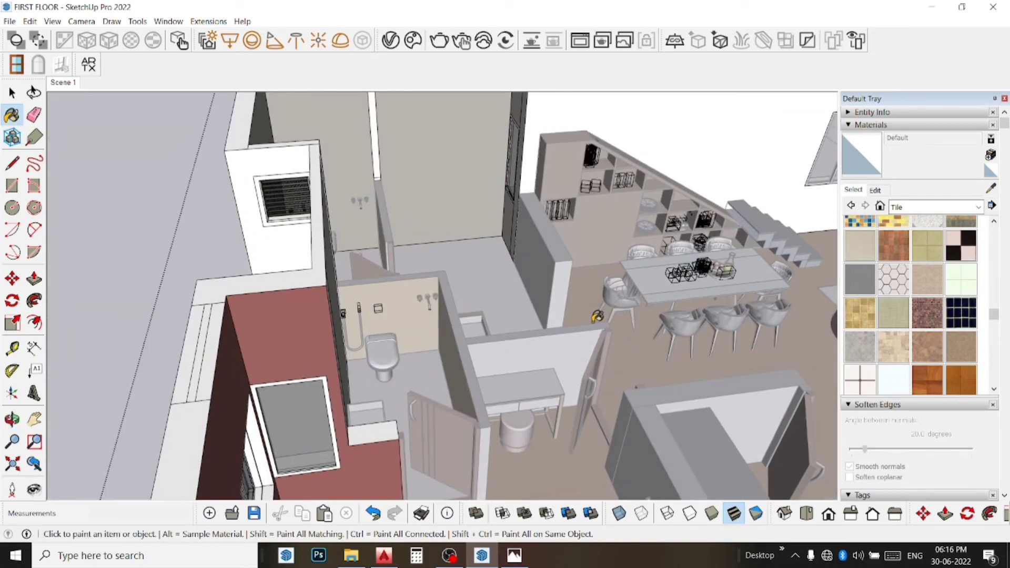
scroll(406, 253, up, 5)
middle_drag(406, 252, 405, 254)
key(b)
click(413, 253)
key(space)
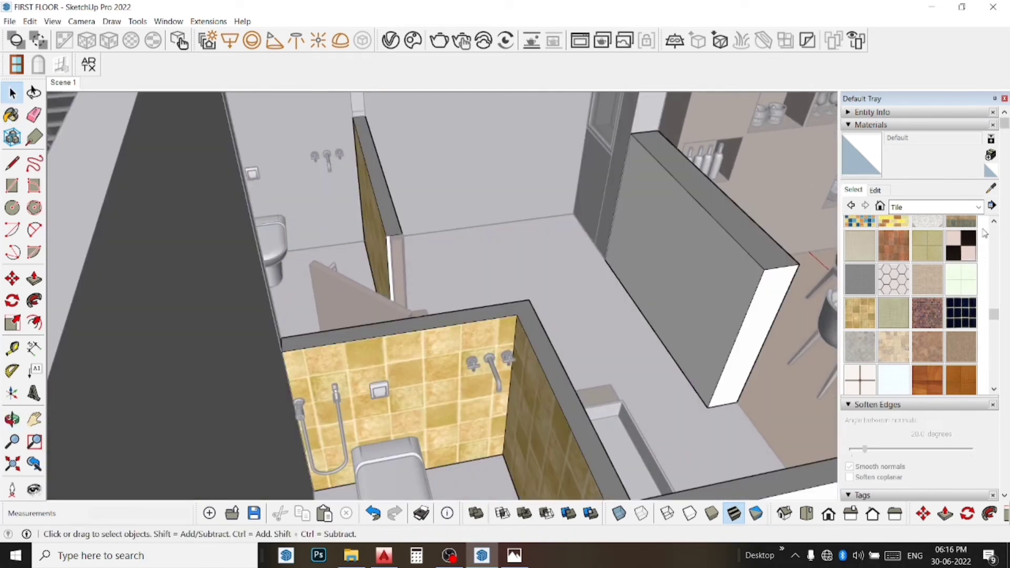
- Sample the Tile Travertine 2 inch material and apply it to a panel face
click(992, 188)
click(514, 170)
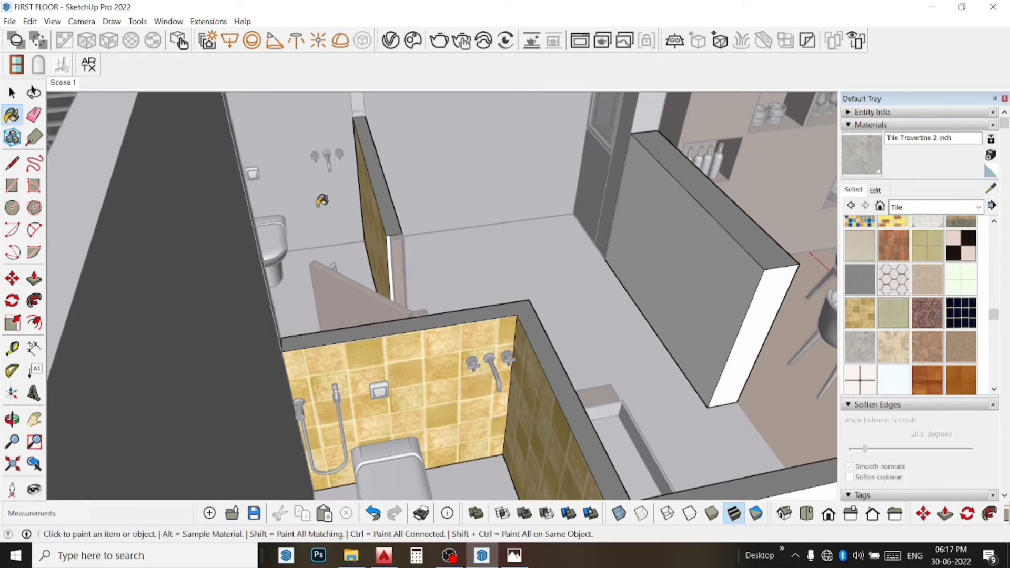
click(369, 227)
key(space)
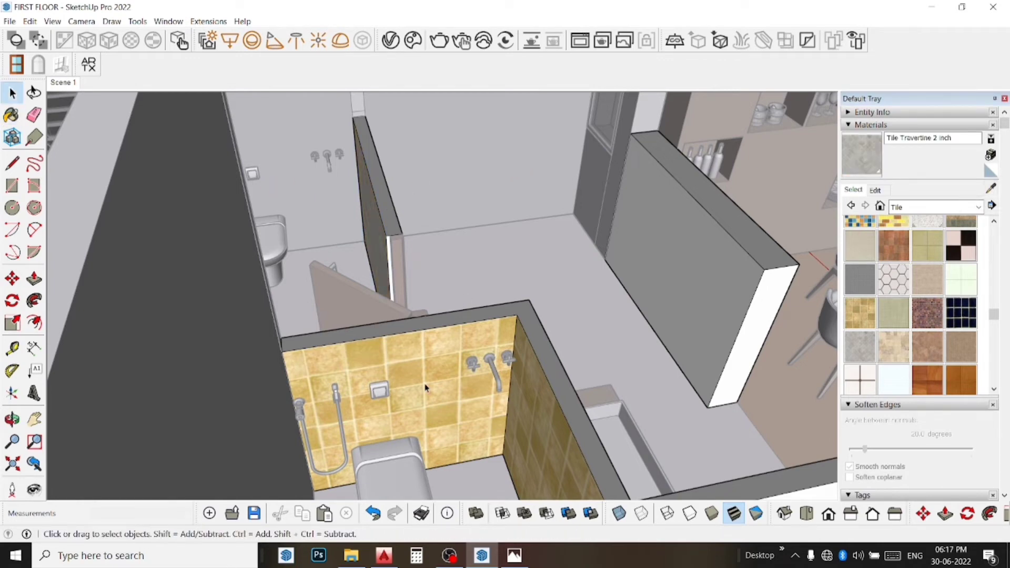
- Inside the wall group, paint the bathroom back and side walls with Tile Travertine 2 inch
double_click(426, 388)
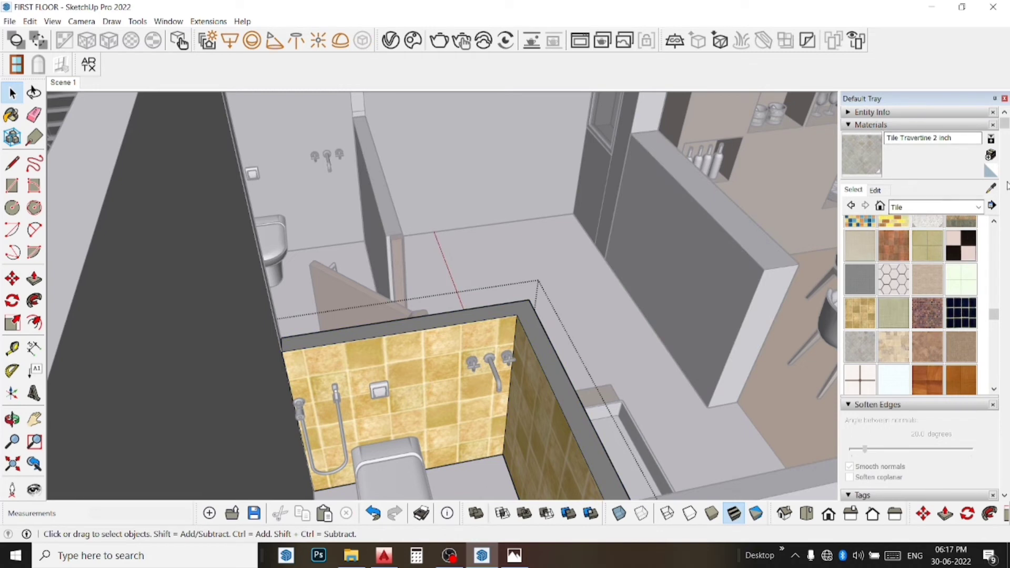
key(b)
click(503, 422)
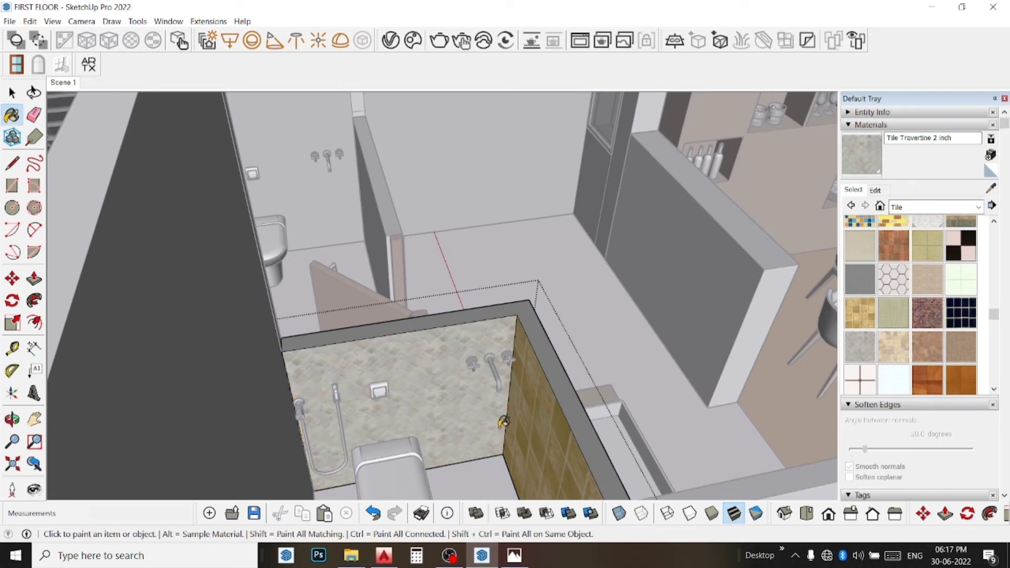
click(553, 415)
key(space)
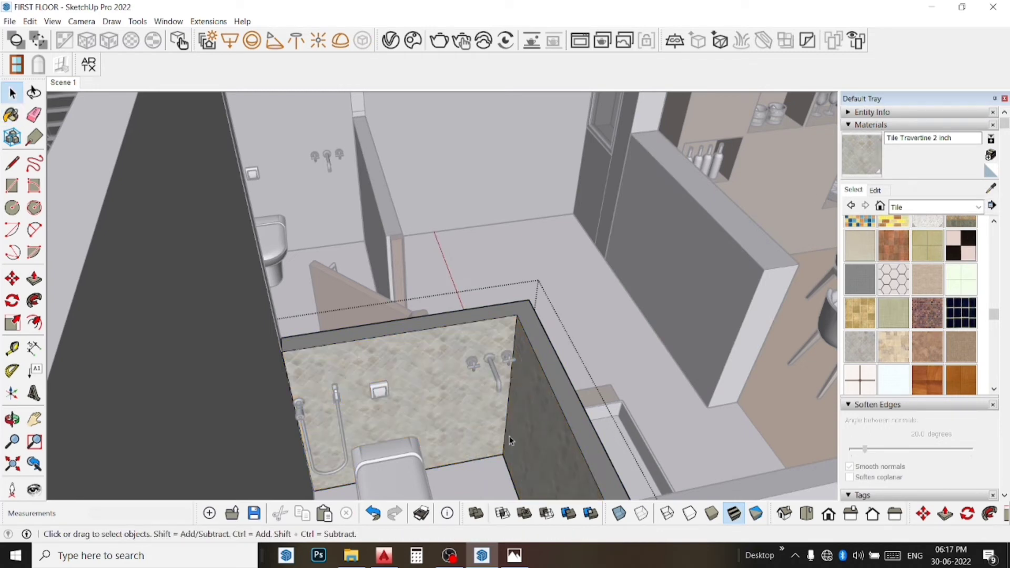
- Exit the building group and return to the Scene 1 overview
middle_drag(510, 437, 139, 231)
click(75, 345)
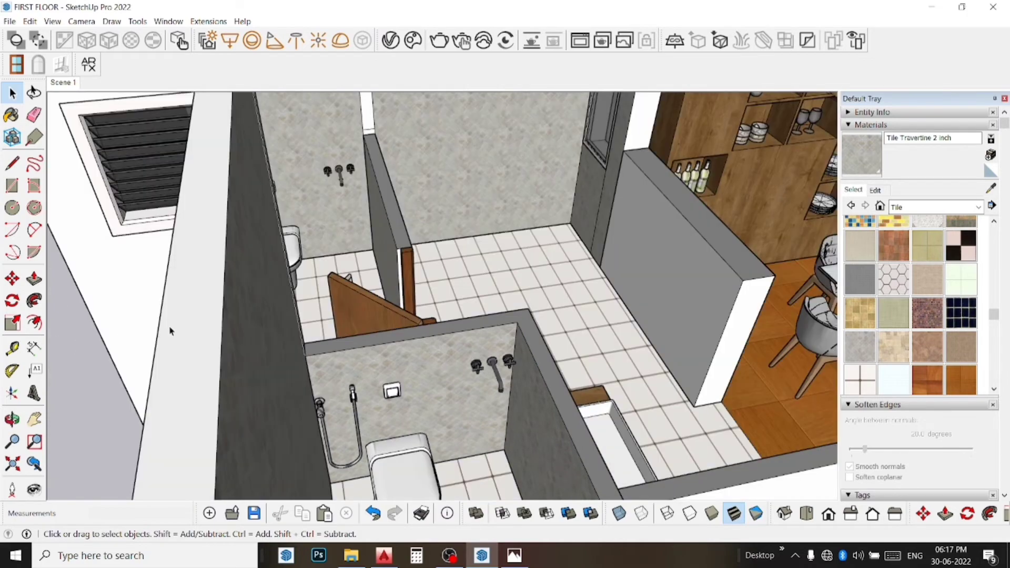
middle_drag(170, 330, 67, 219)
click(73, 82)
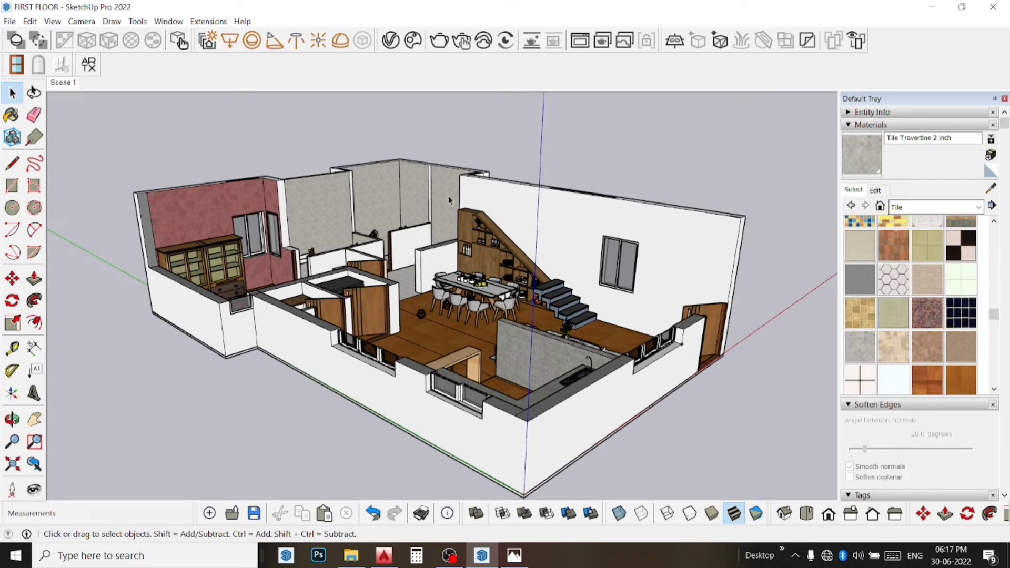
- Paint the small red face beside the window with the white Default material
double_click(178, 214)
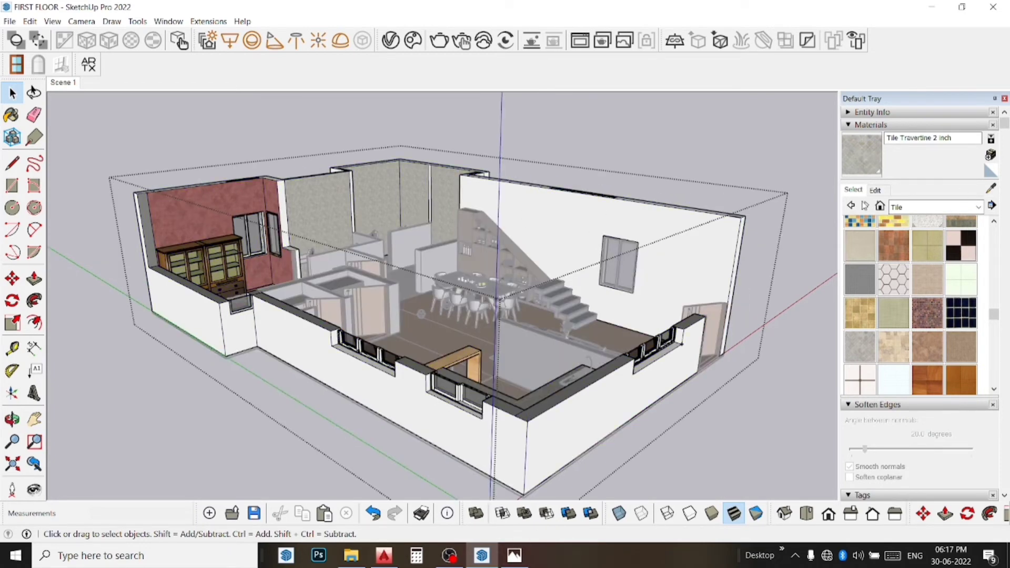
click(990, 191)
click(375, 200)
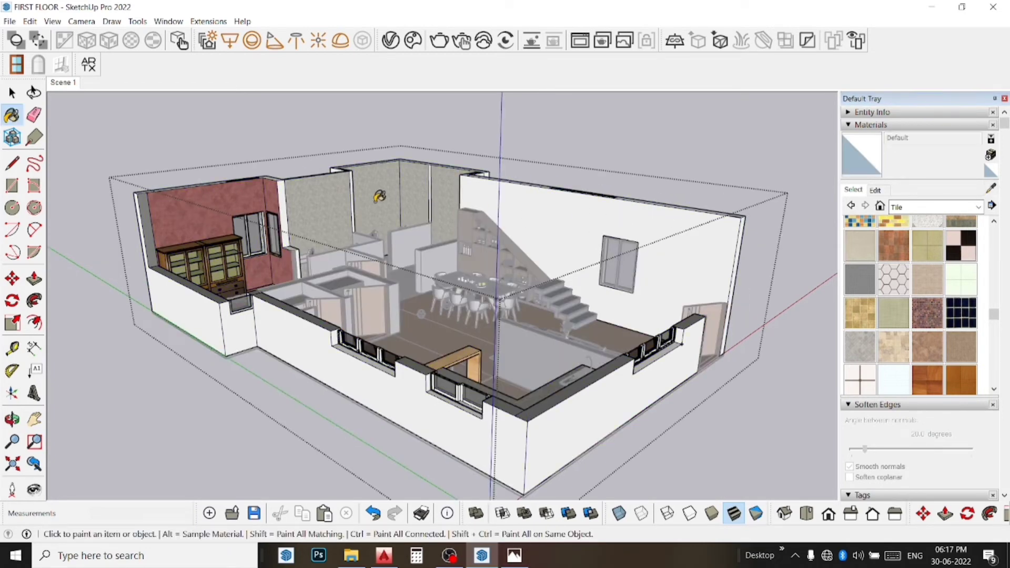
click(274, 195)
key(space)
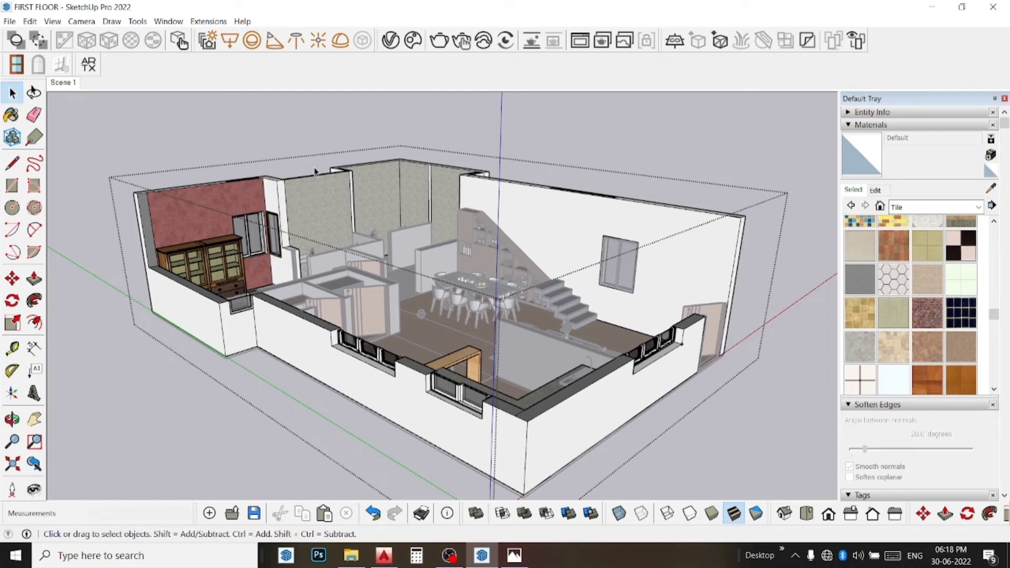
click(305, 166)
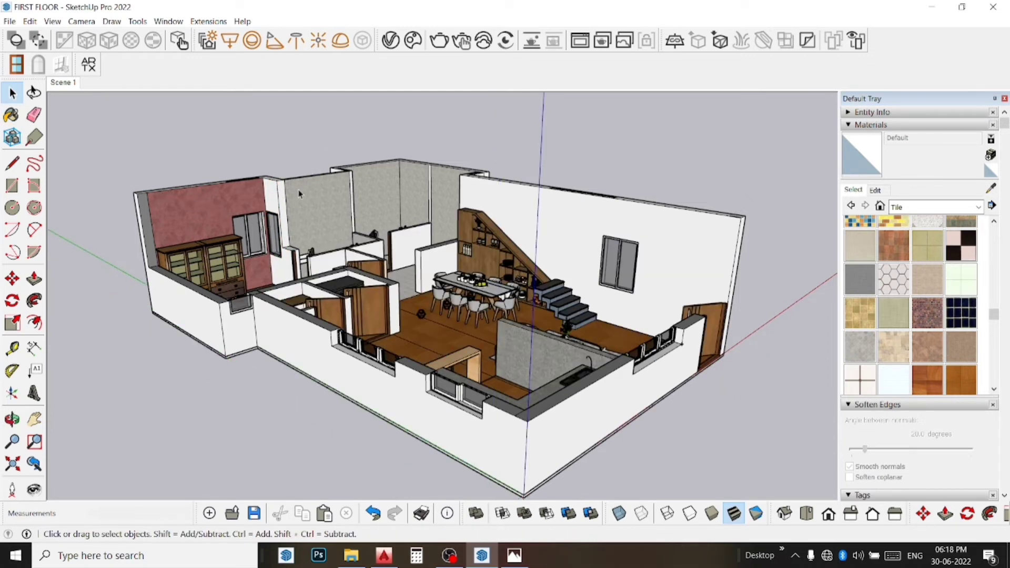
- Create a new material from the plaster painted wall image and paint the red wall with it
double_click(232, 200)
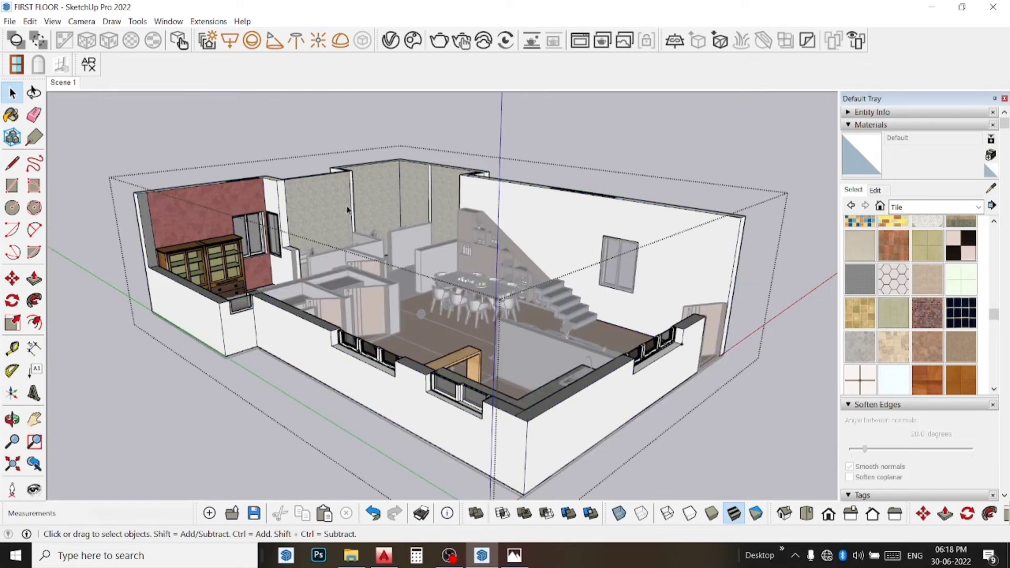
click(989, 155)
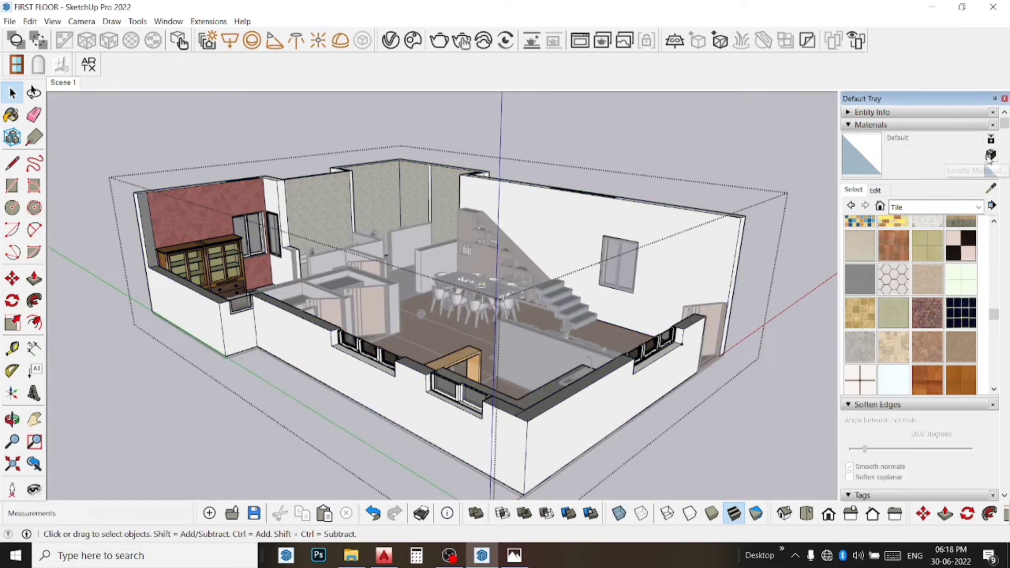
click(574, 325)
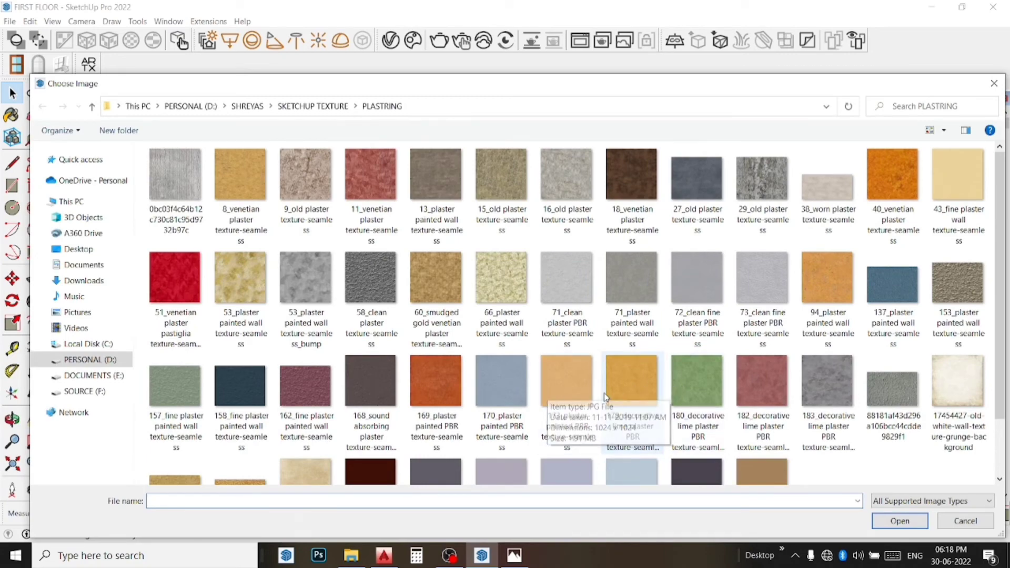
click(240, 282)
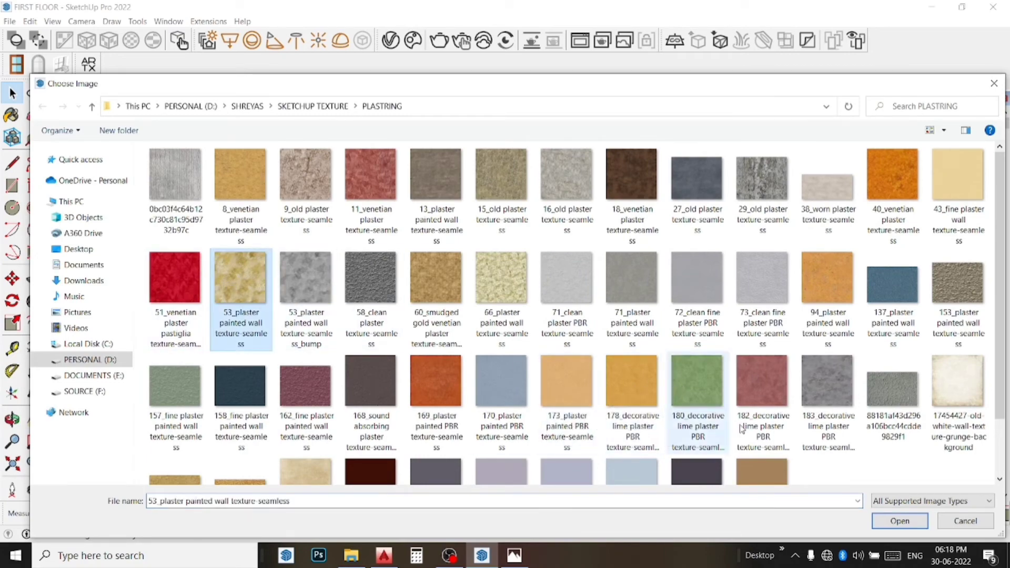
click(900, 521)
click(477, 411)
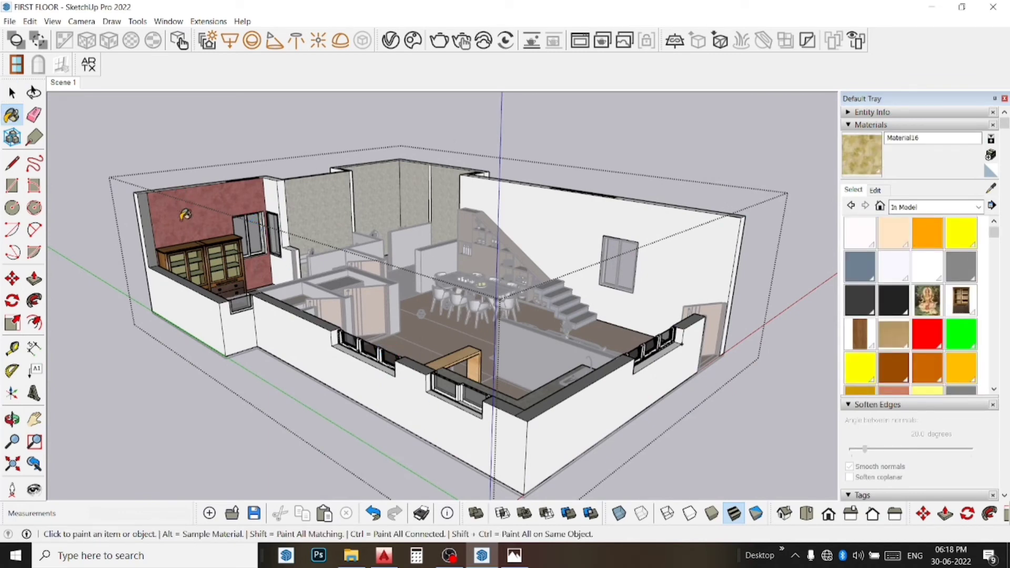
click(185, 215)
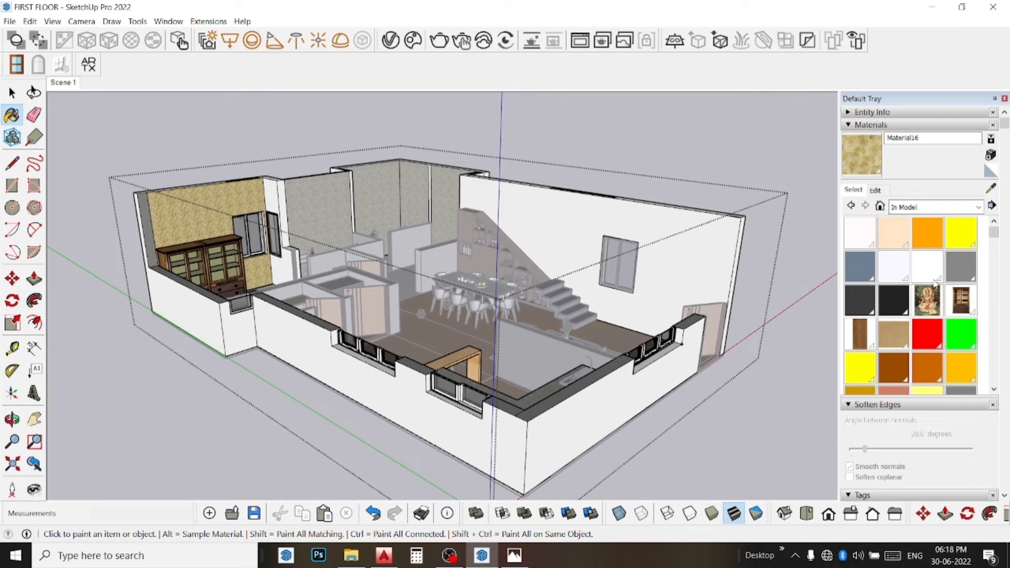
- Set the plaster texture size to 5'
click(888, 192)
click(869, 338)
text(5')
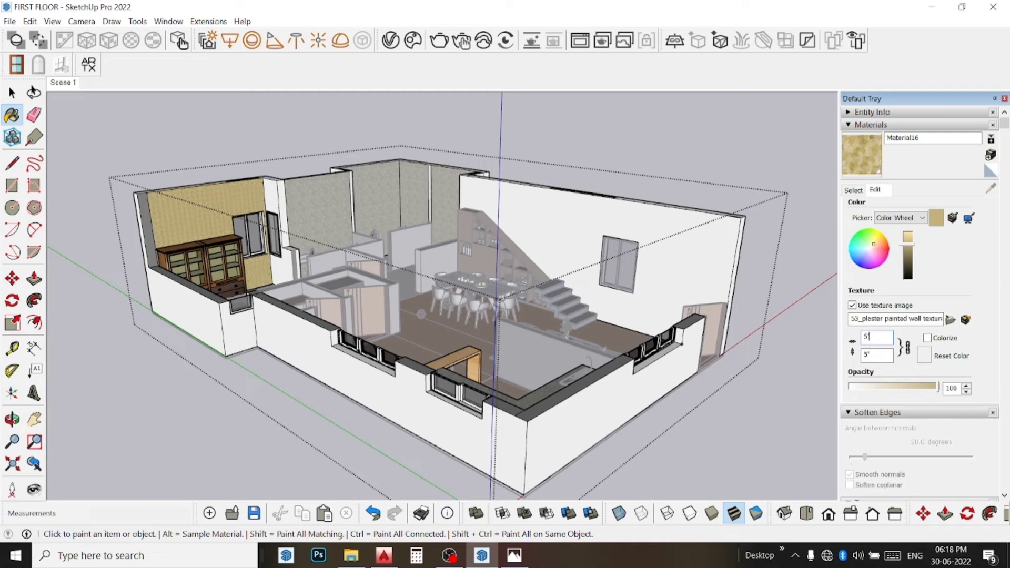
key(Return)
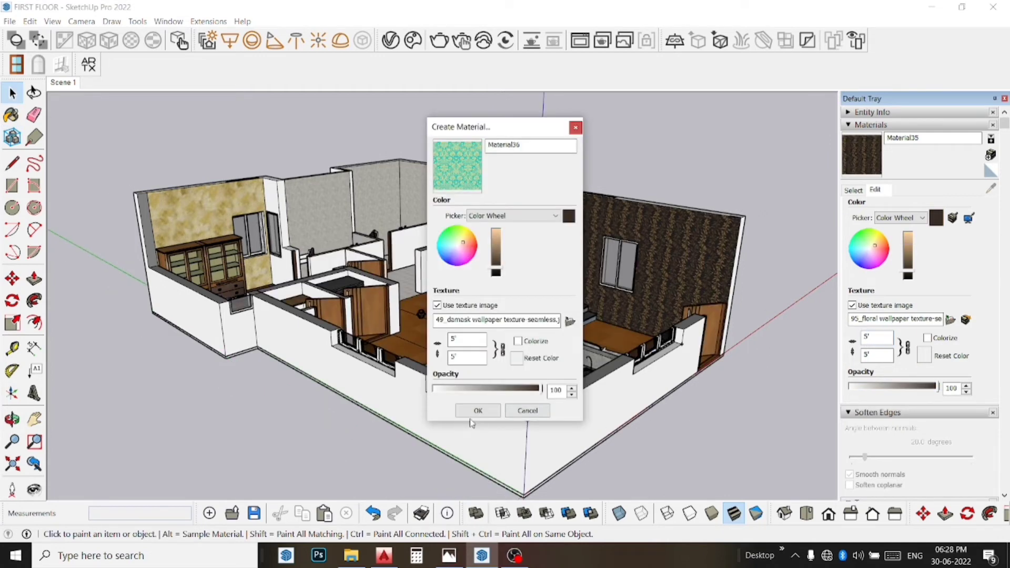
click(474, 412)
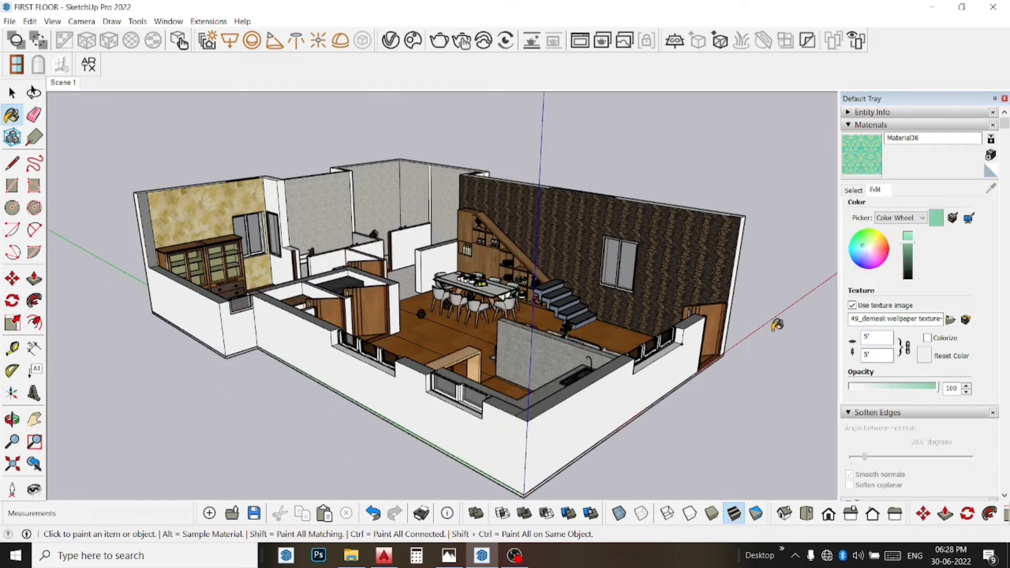
- Paint the long right-hand wall with the teal damask wallpaper Material36
key(space)
click(698, 274)
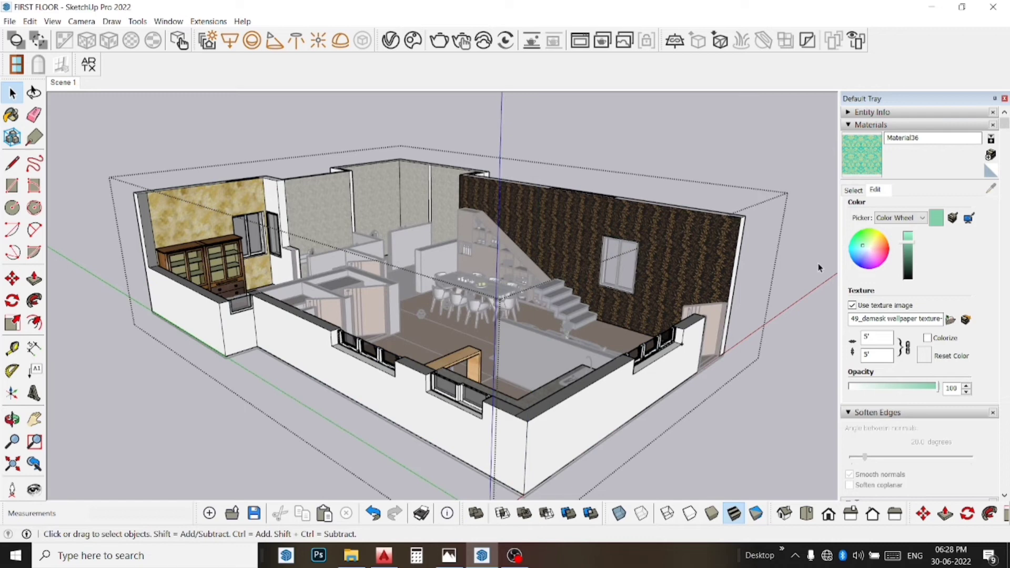
click(846, 173)
click(714, 262)
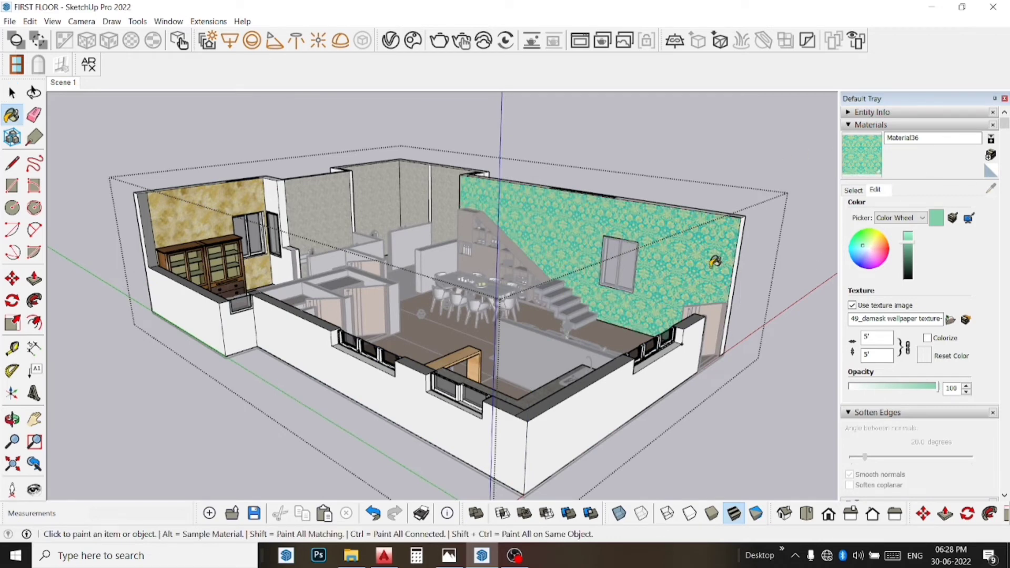
key(space)
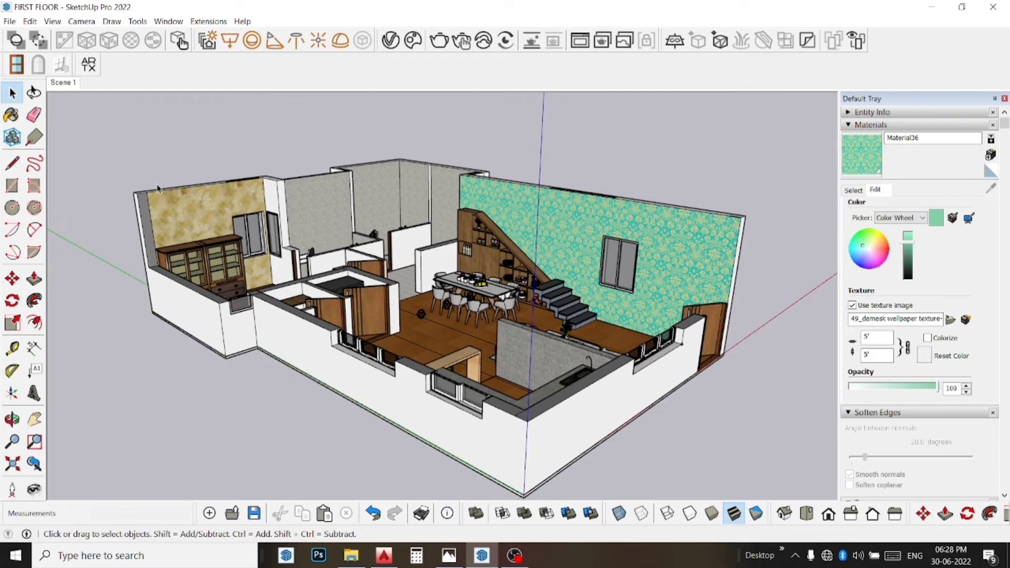
scroll(168, 202, up, 2)
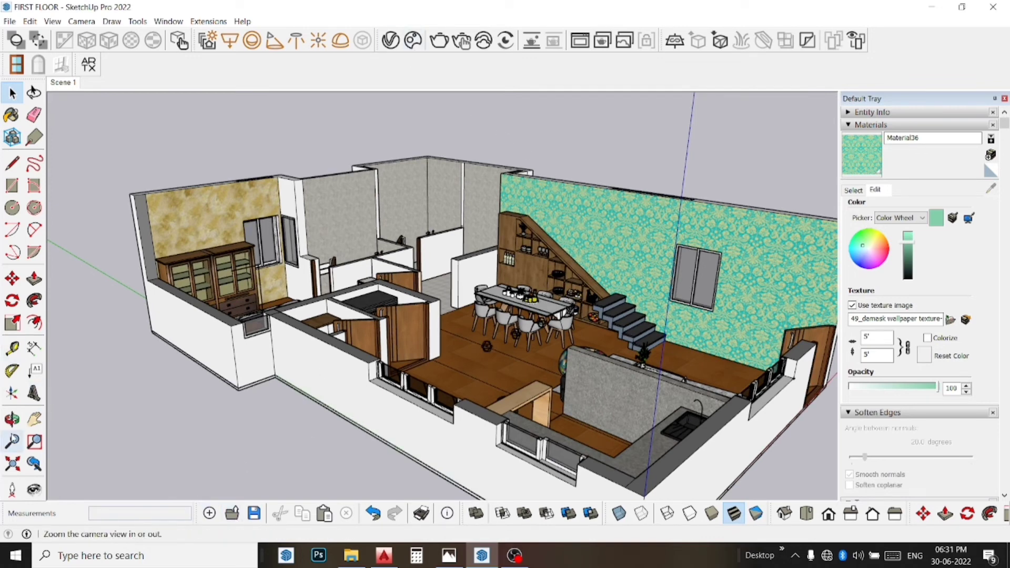
- Move to the empty corner and draw the first 6-inch edge of the outline
click(34, 420)
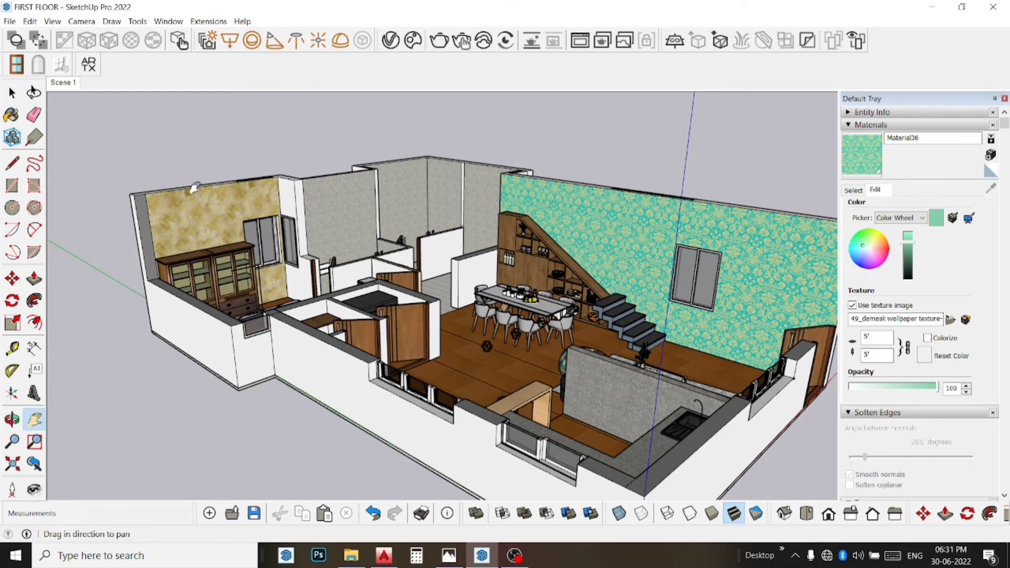
scroll(194, 188, up, 2)
scroll(205, 196, up, 2)
scroll(240, 249, down, 3)
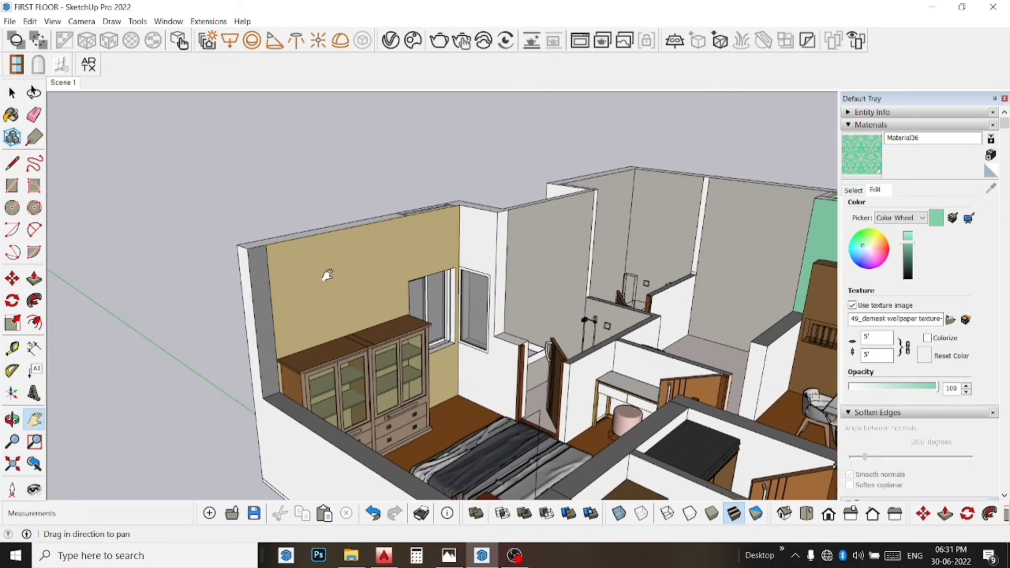
middle_drag(325, 273, 316, 302)
scroll(315, 302, up, 3)
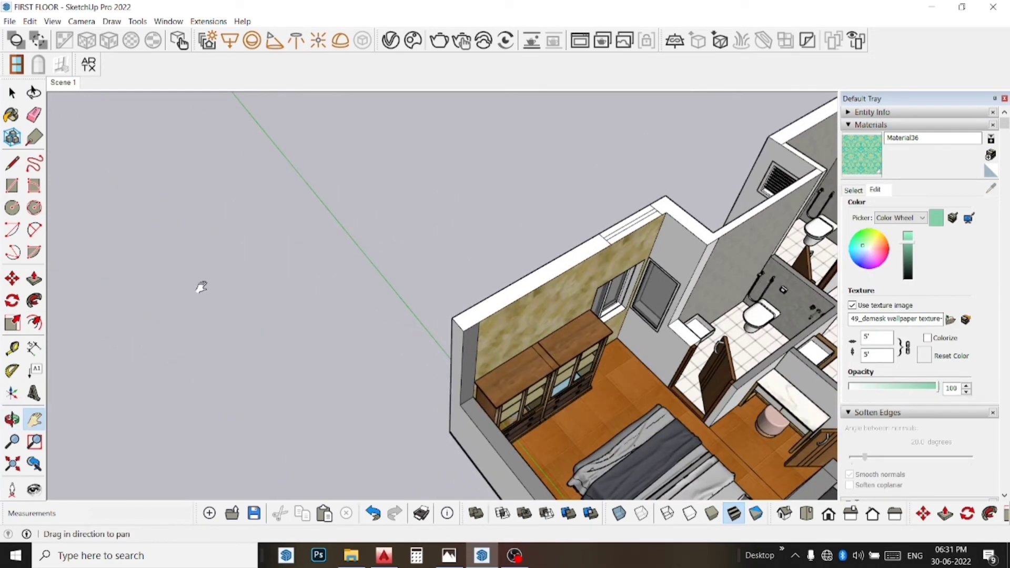
click(13, 163)
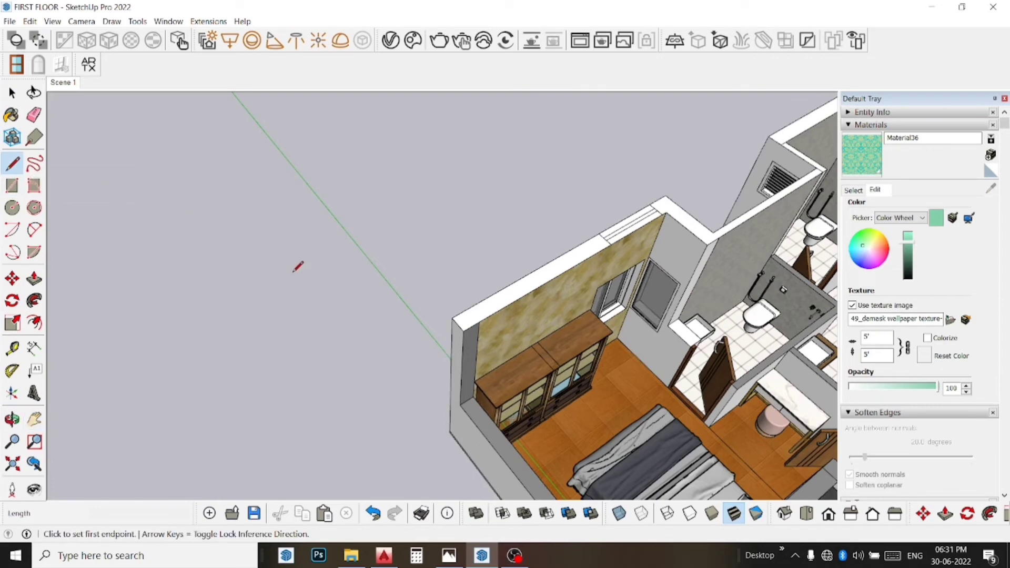
click(313, 271)
text(18)
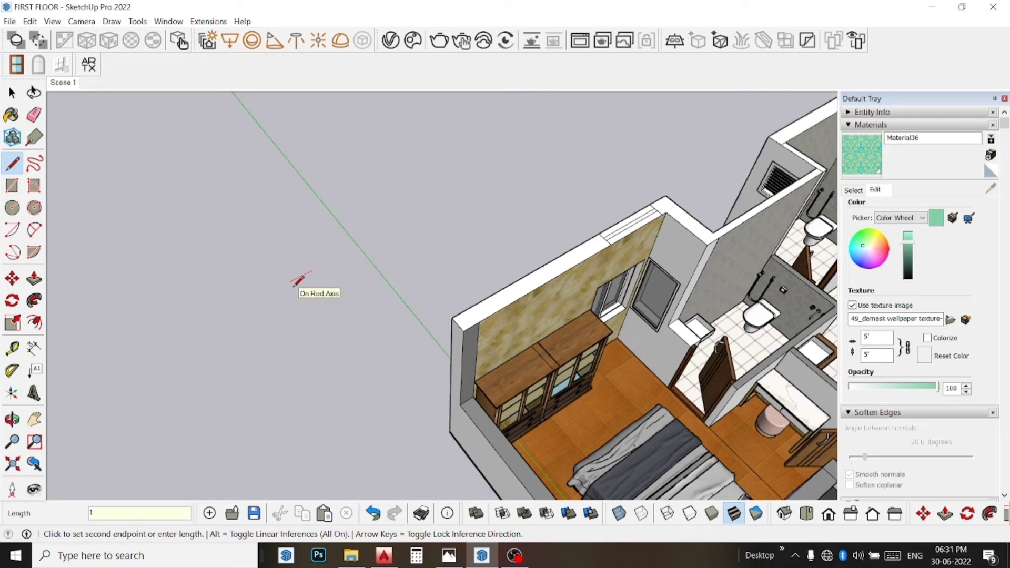
text(6)
key(Return)
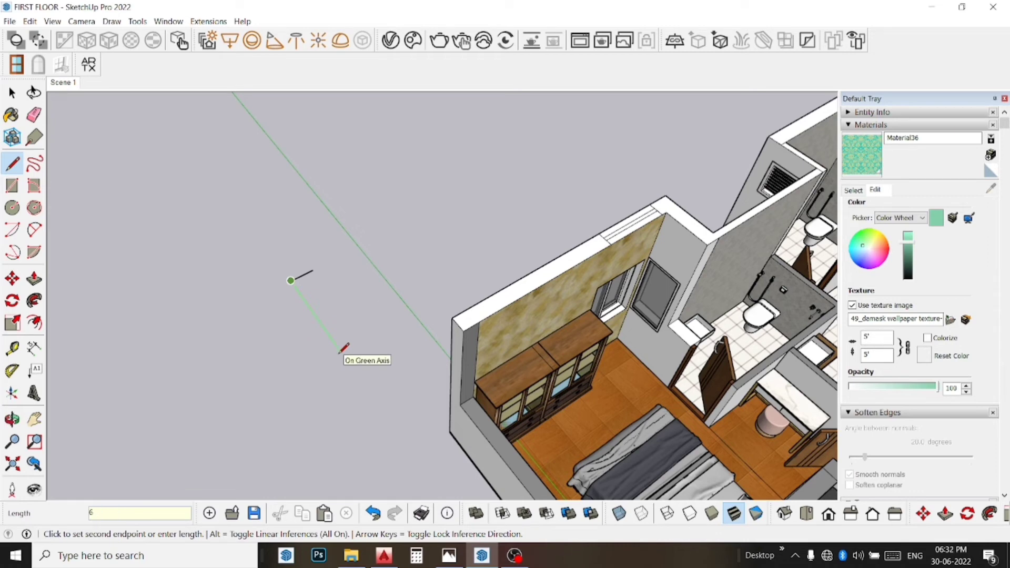
key(Return)
- Complete the outline into a closed rectangular face
scroll(287, 276, up, 2)
scroll(284, 275, up, 2)
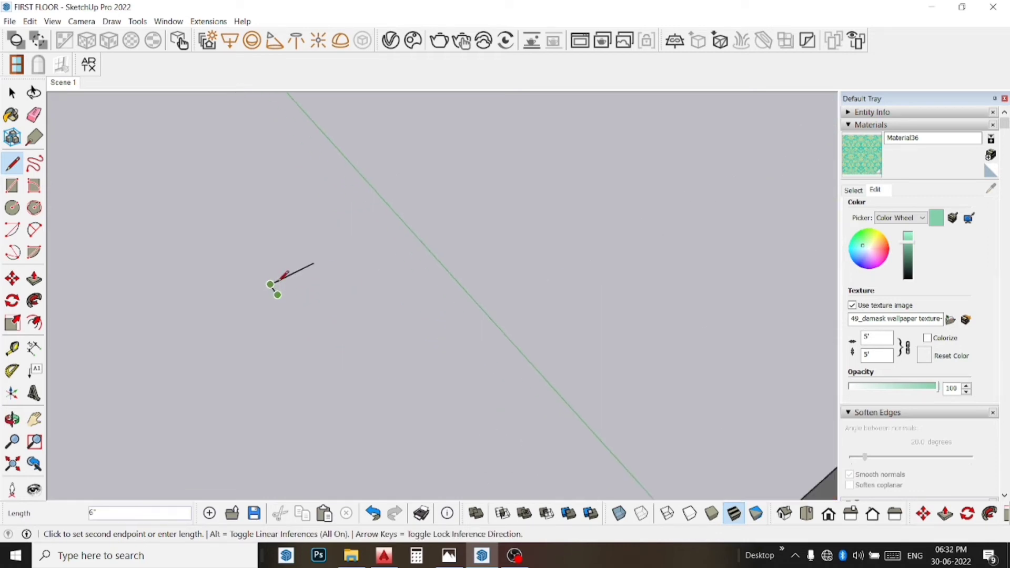
scroll(282, 278, up, 3)
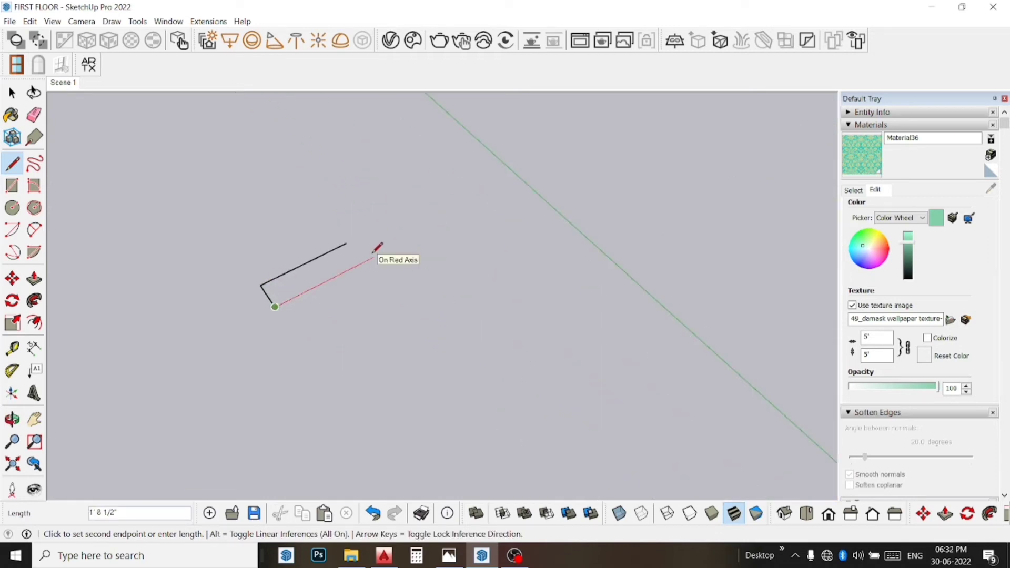
click(363, 262)
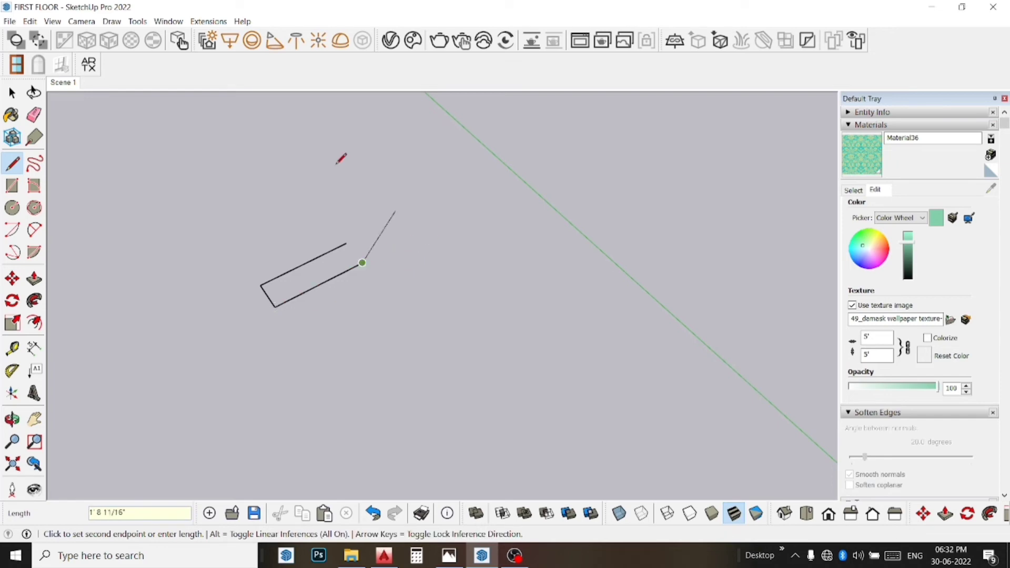
click(347, 243)
key(space)
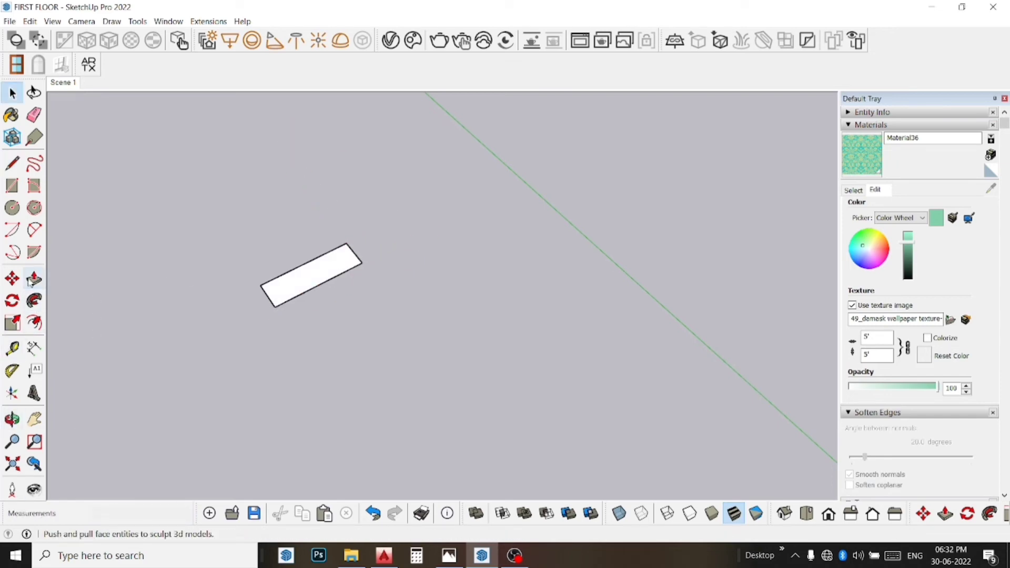
- Push/Pull the rectangle up to a small typed thickness and select the slab
click(32, 281)
click(276, 293)
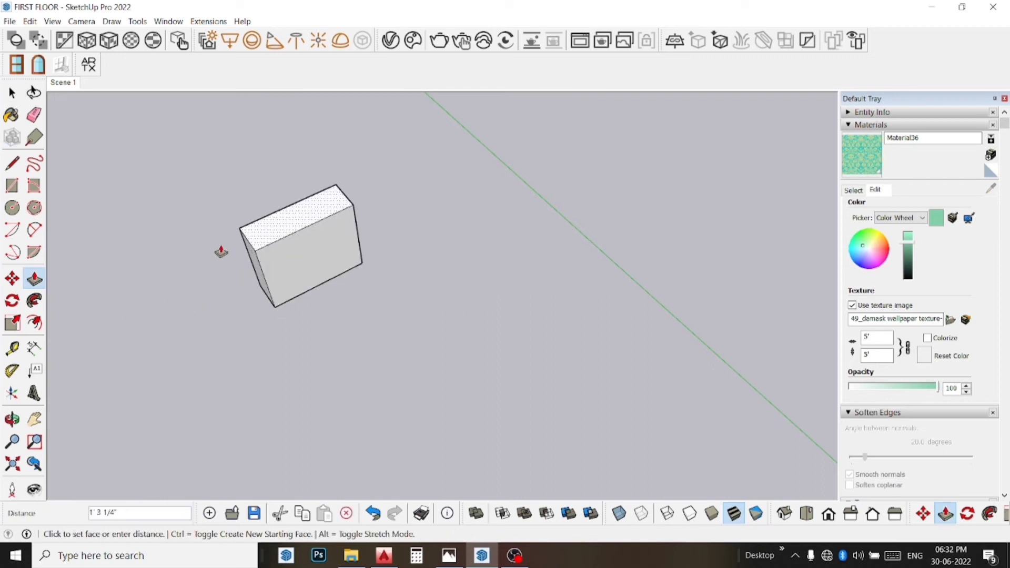
text(1)
key(Return)
key(space)
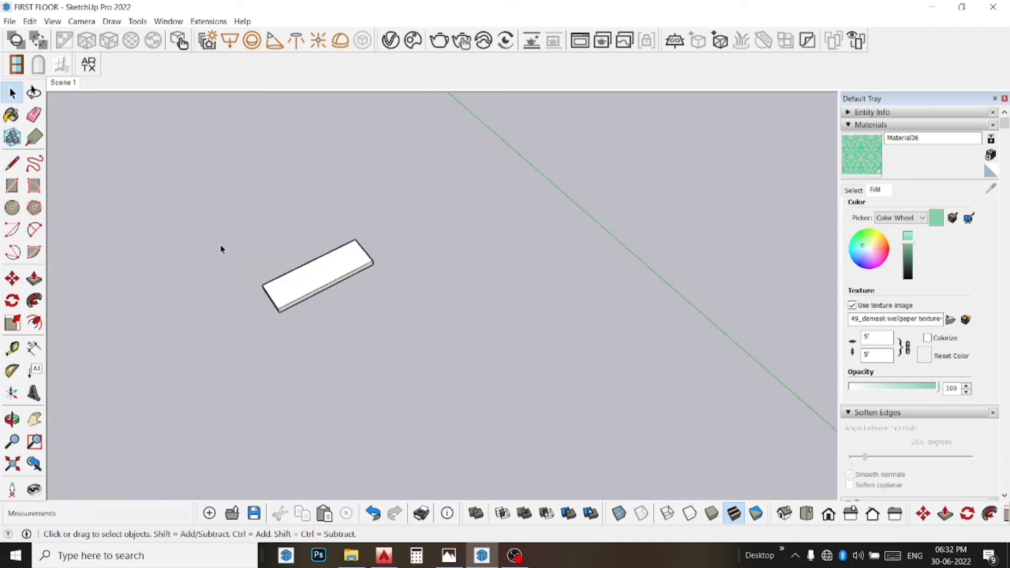
mouse_move(466, 357)
mouse_down()
mouse_move(179, 188)
mouse_move(185, 179)
mouse_up()
click(340, 335)
- Group the slab and paint it with the Colors Named 0136_Charcoal material
right_click(341, 276)
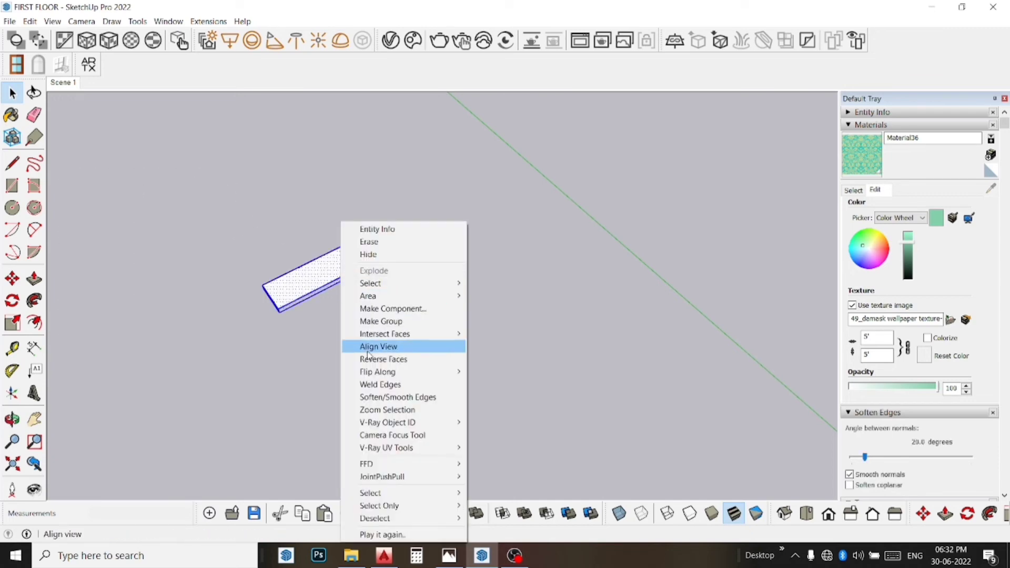
click(363, 322)
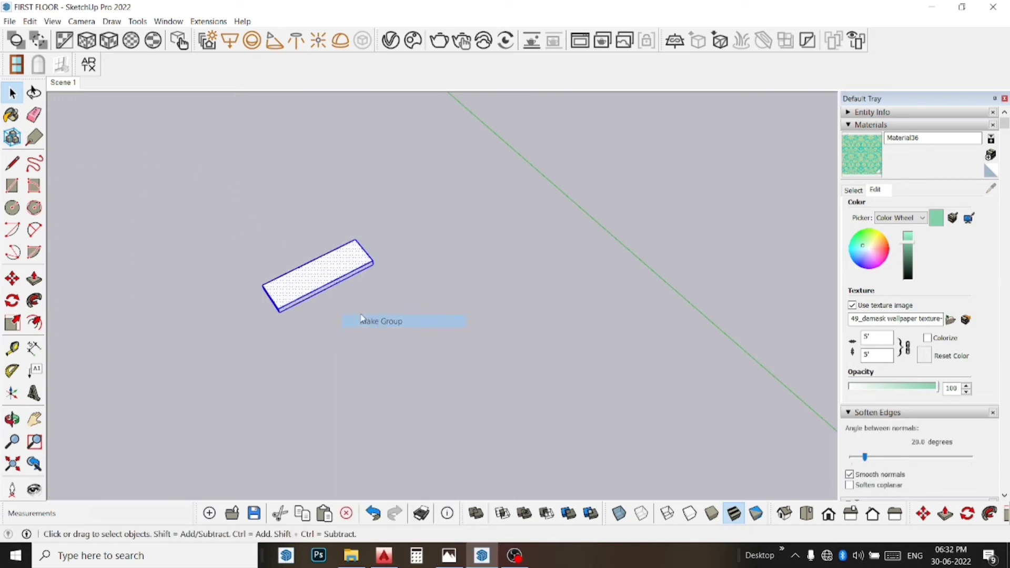
click(854, 190)
click(954, 207)
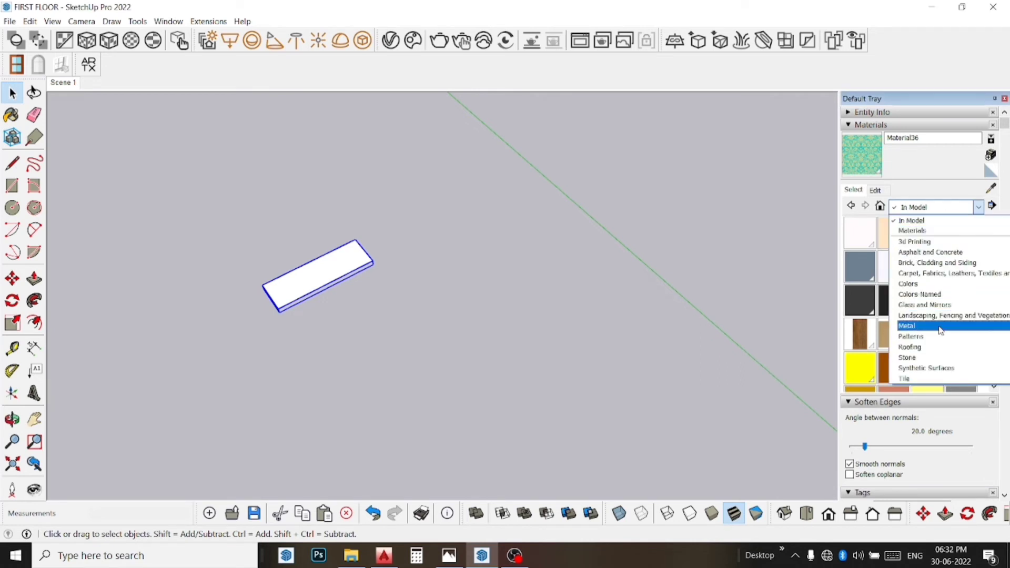
click(926, 295)
scroll(952, 260, down, 3)
scroll(955, 322, down, 3)
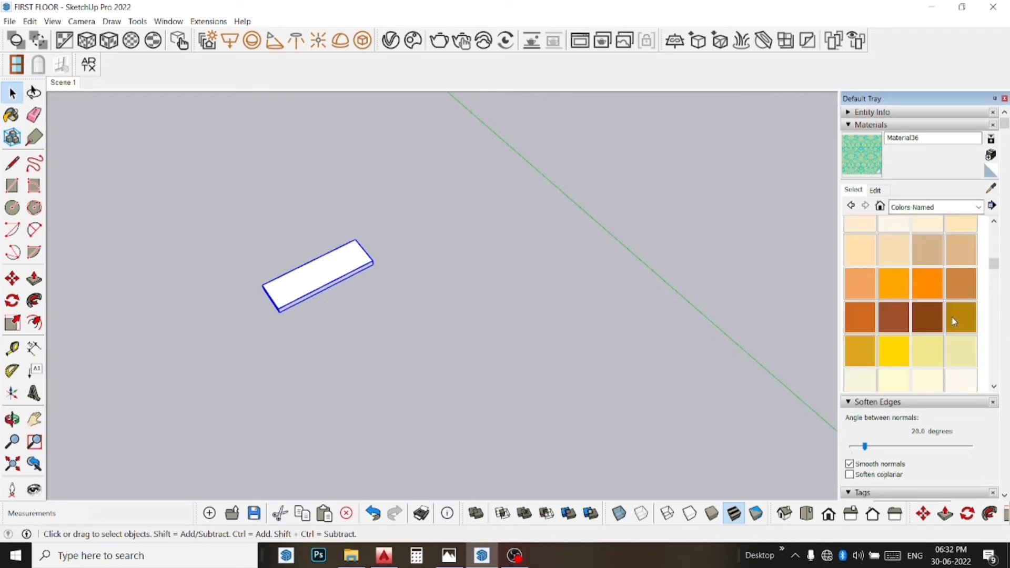
scroll(955, 322, down, 3)
scroll(955, 322, down, 3)
scroll(956, 322, down, 3)
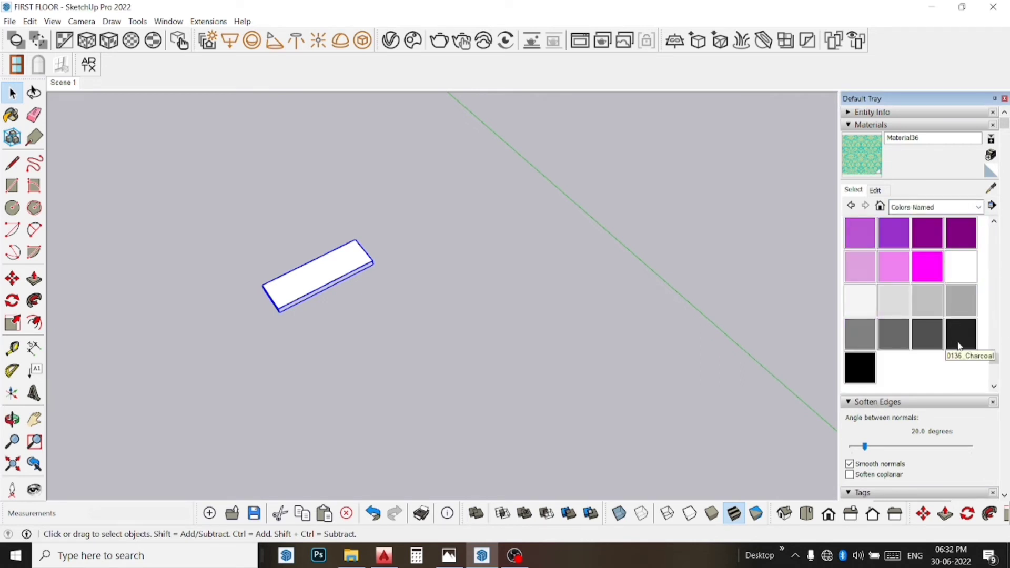
click(958, 346)
click(307, 272)
- Add a V-Ray Rectangle Light beneath the charcoal slab
middle_drag(306, 272, 430, 147)
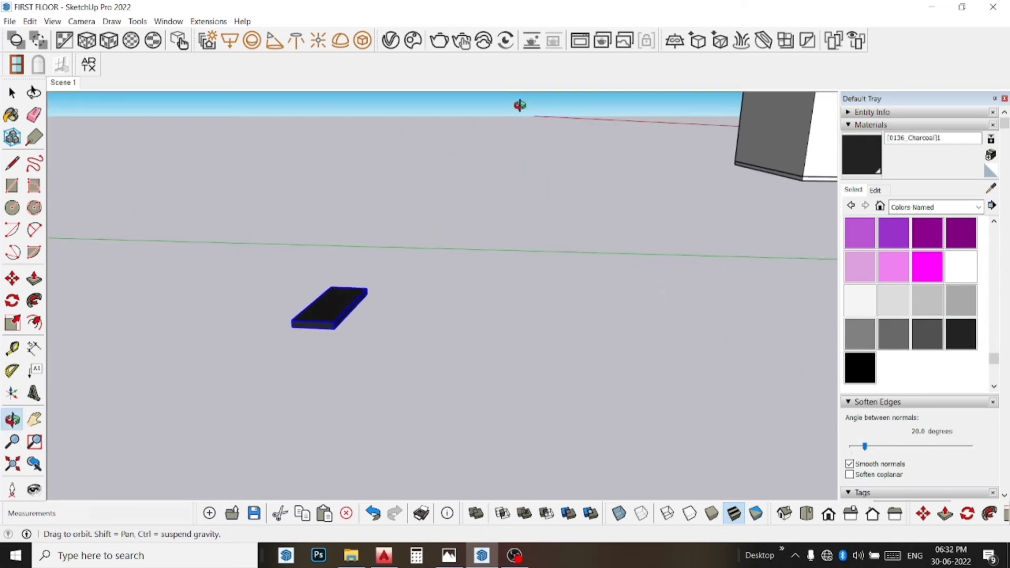
key(space)
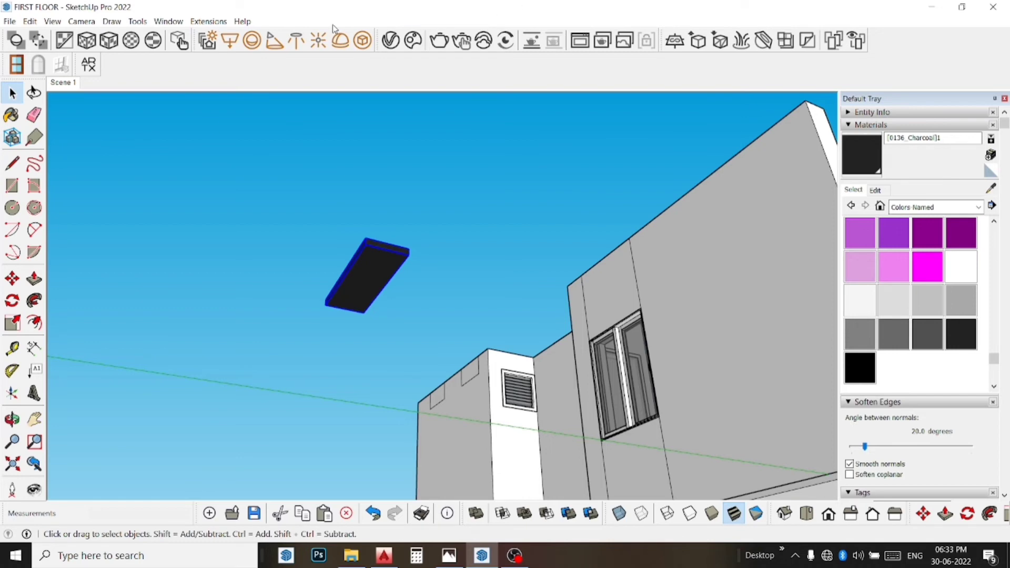
click(230, 40)
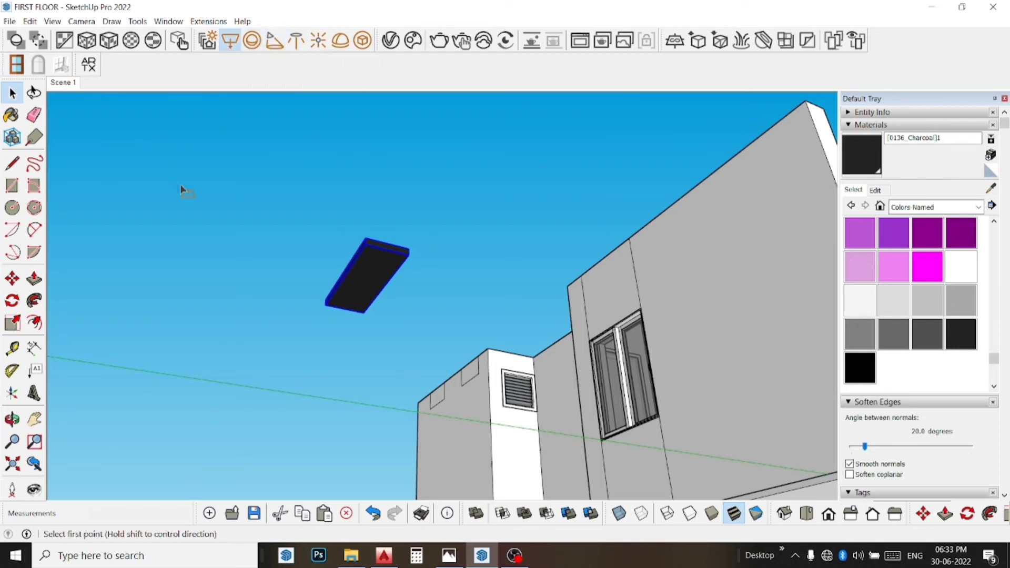
click(321, 305)
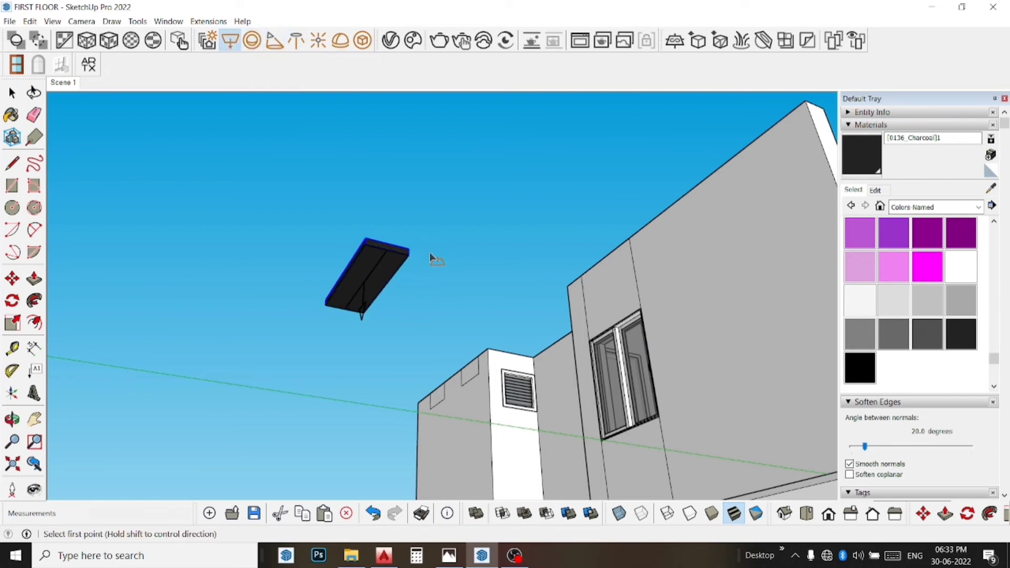
key(space)
drag(264, 182, 264, 182)
right_click(384, 271)
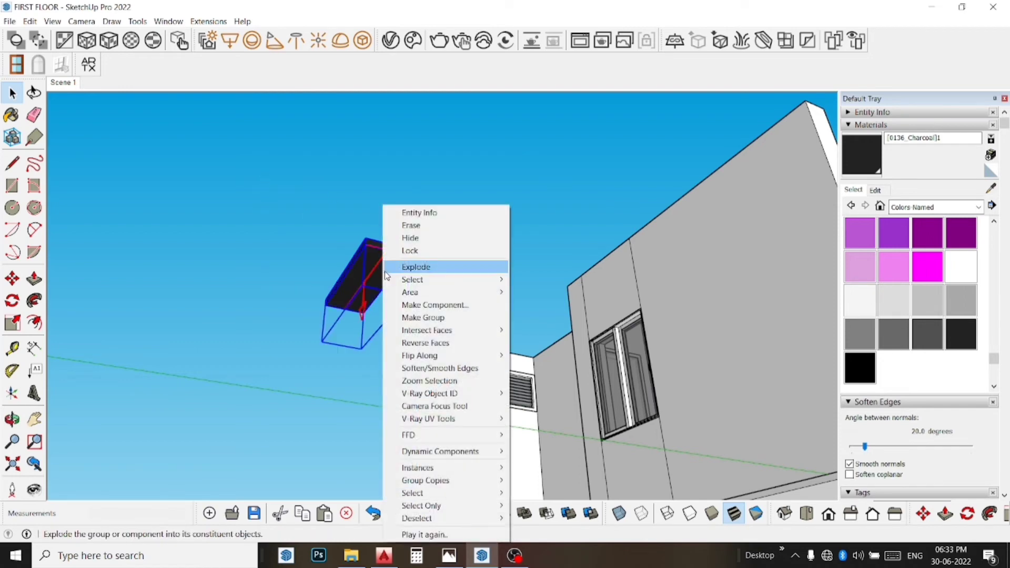
click(367, 269)
- Orbit and pan the view to centre the small slab box, seen from above
middle_drag(367, 269, 352, 368)
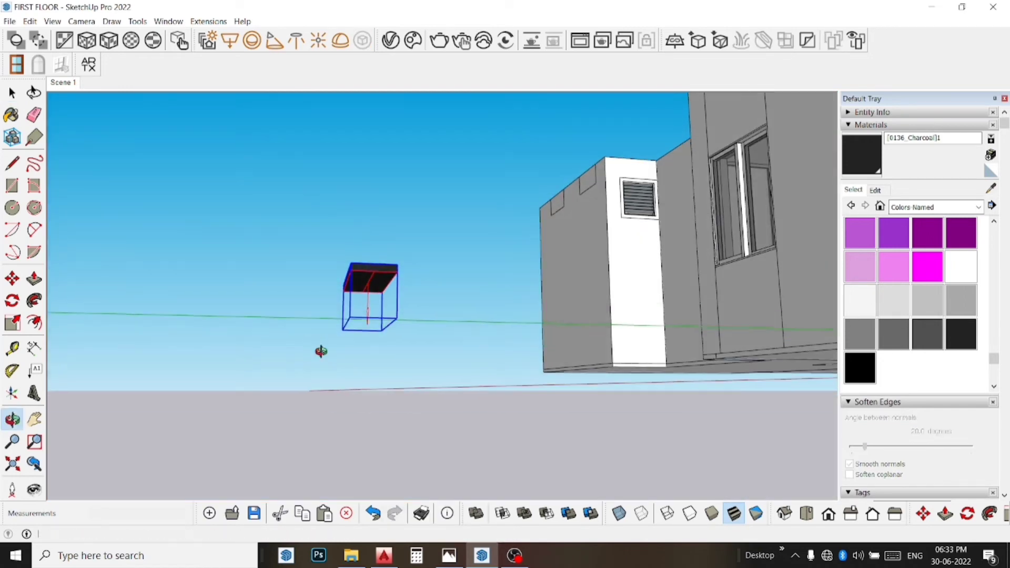
scroll(352, 369, down, 3)
scroll(354, 371, down, 3)
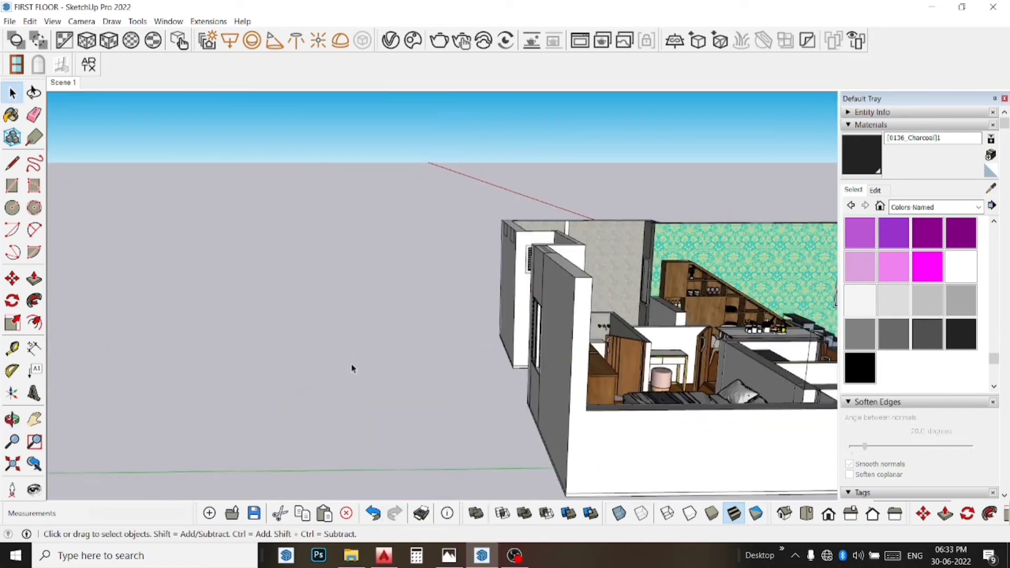
scroll(357, 376, down, 3)
scroll(302, 466, up, 2)
scroll(302, 466, up, 2)
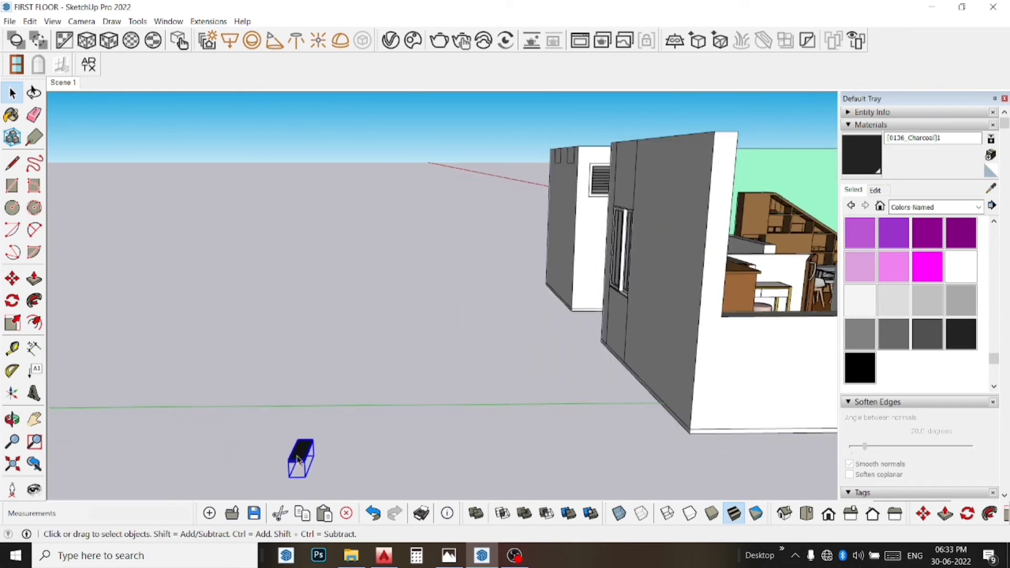
scroll(301, 463, up, 2)
click(34, 420)
drag(303, 463, 316, 397)
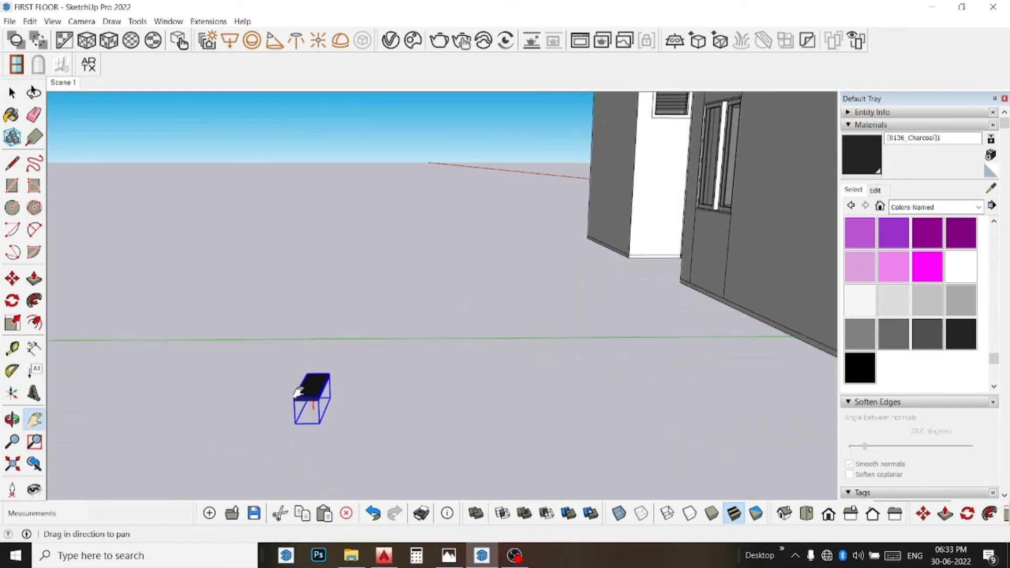
scroll(317, 394, up, 2)
middle_drag(317, 394, 194, 419)
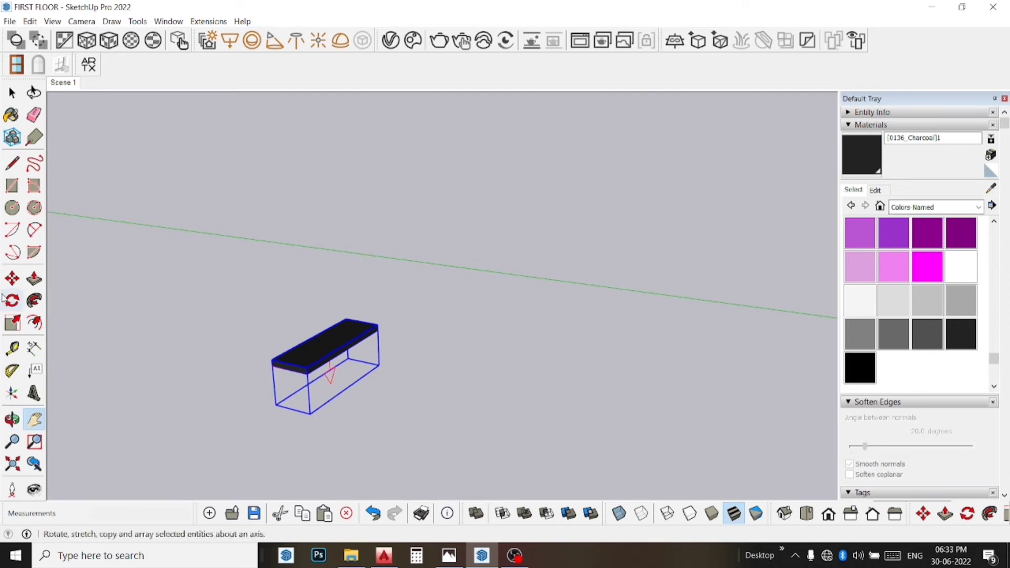
- Move the box onto the bedroom wall
click(12, 279)
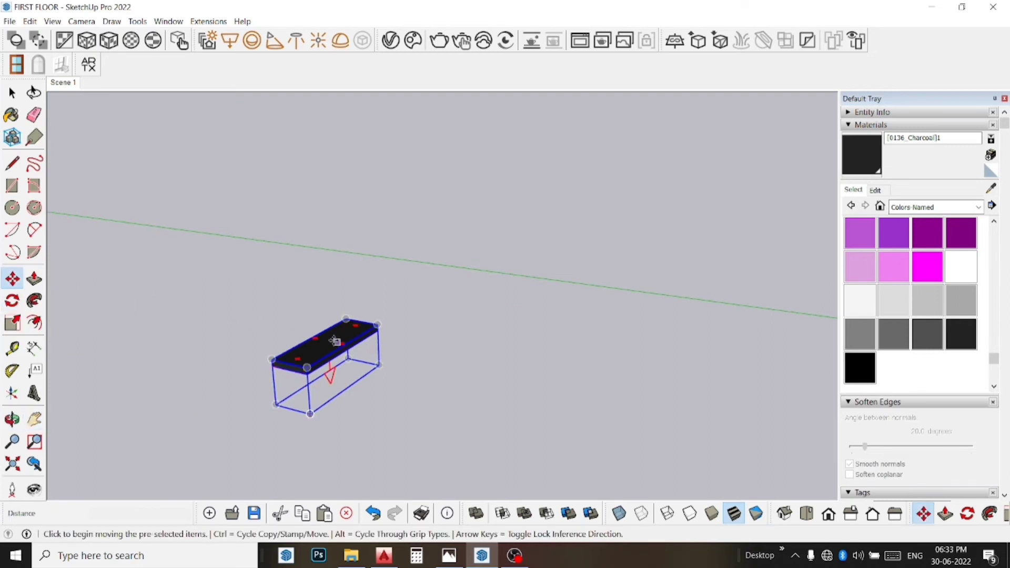
middle_drag(337, 348, 297, 441)
scroll(301, 299, up, 3)
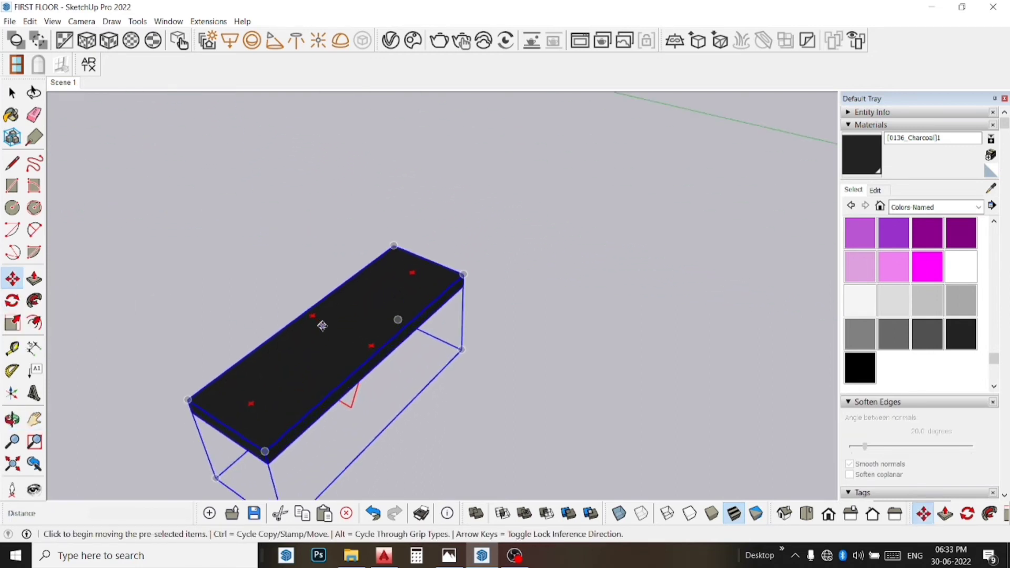
click(306, 312)
scroll(337, 326, down, 3)
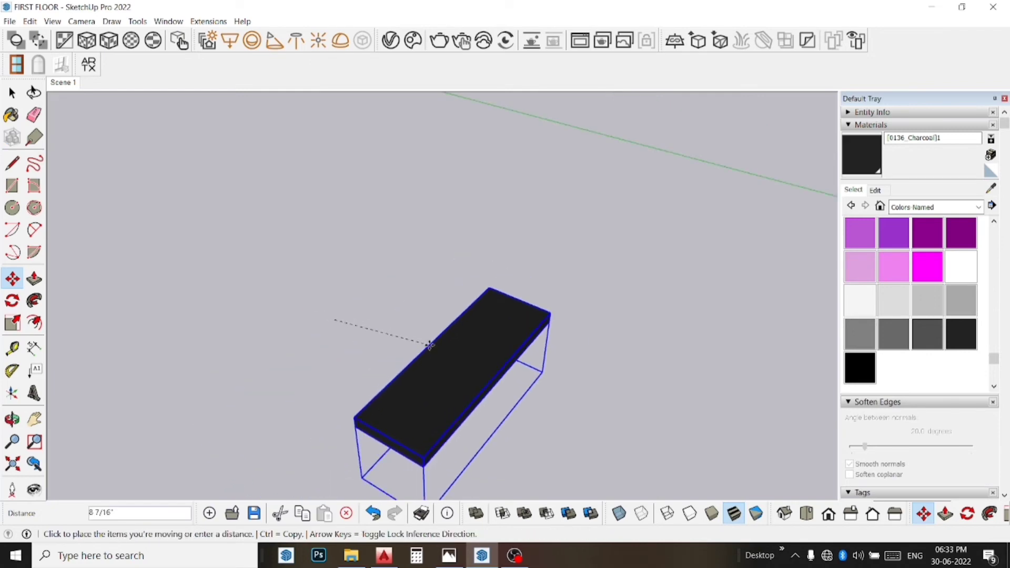
scroll(379, 337, down, 2)
scroll(400, 339, down, 2)
scroll(412, 342, down, 2)
scroll(412, 343, up, 2)
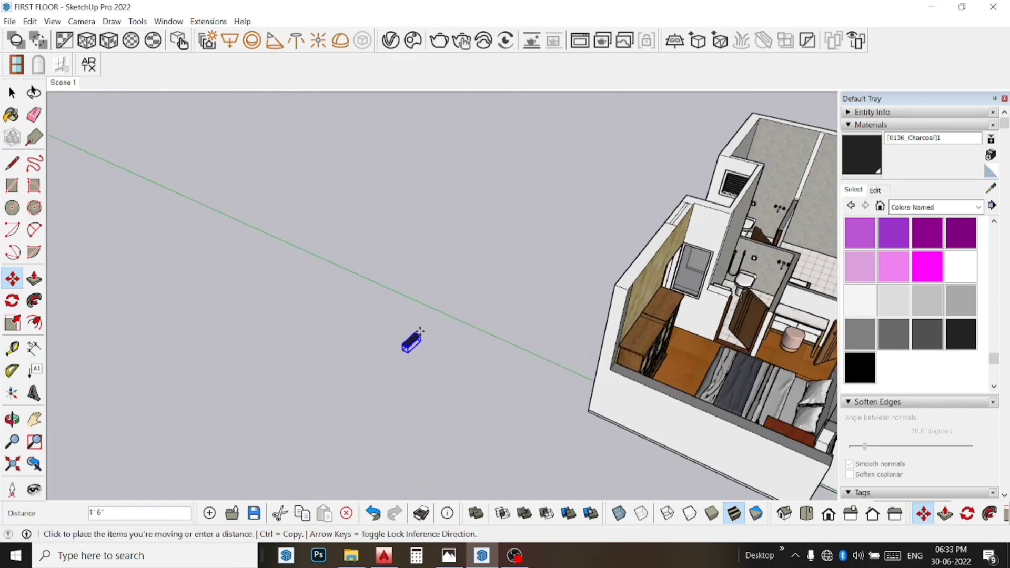
scroll(495, 302, up, 2)
scroll(552, 253, up, 2)
scroll(634, 255, up, 2)
scroll(634, 256, up, 2)
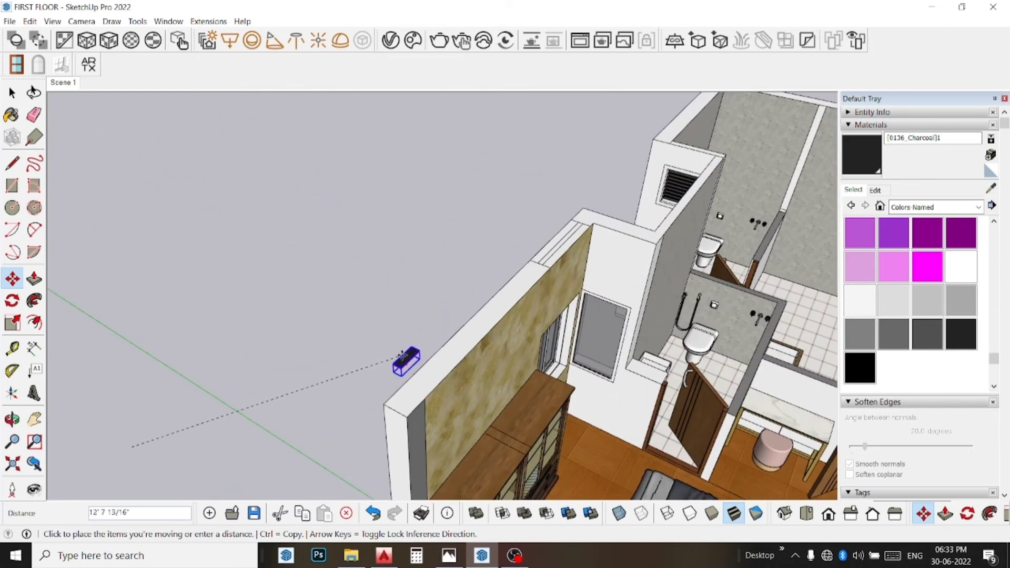
click(494, 326)
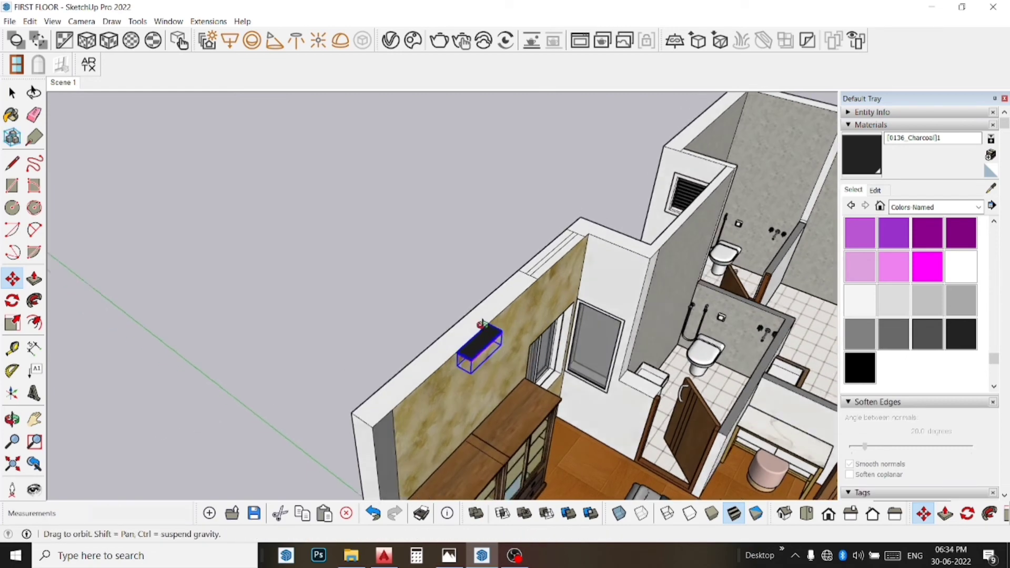
- Raise the box by an exact distance and slide it further left on the textured wall
middle_drag(493, 326, 338, 287)
scroll(347, 286, down, 1)
scroll(357, 300, down, 1)
scroll(280, 327, up, 2)
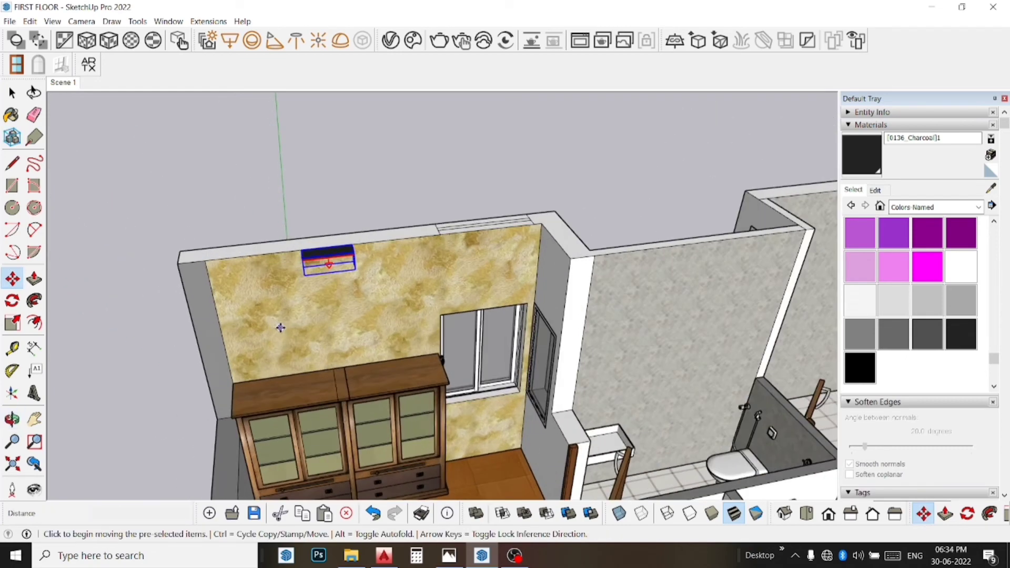
middle_drag(280, 327, 432, 278)
click(410, 262)
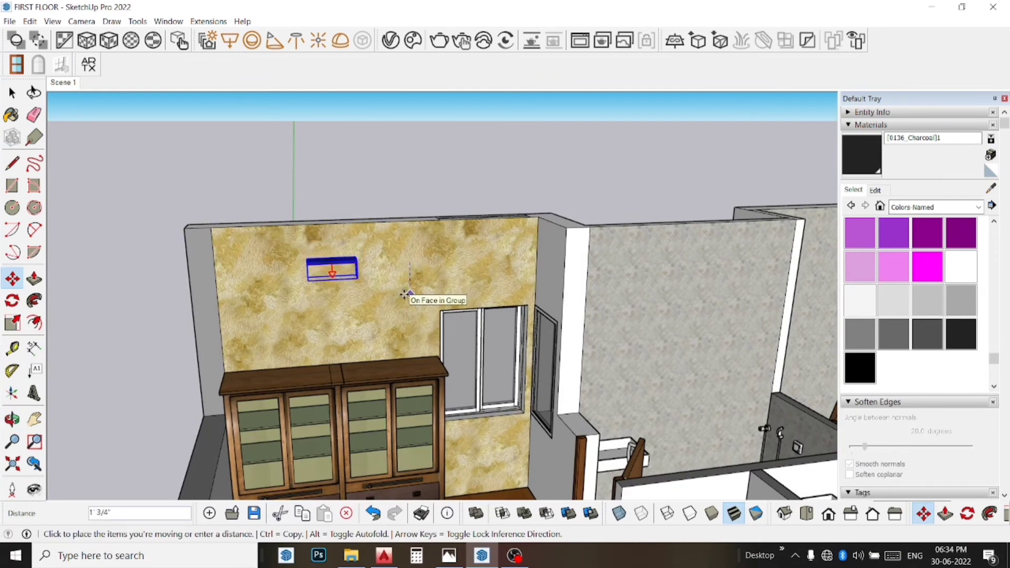
key(Return)
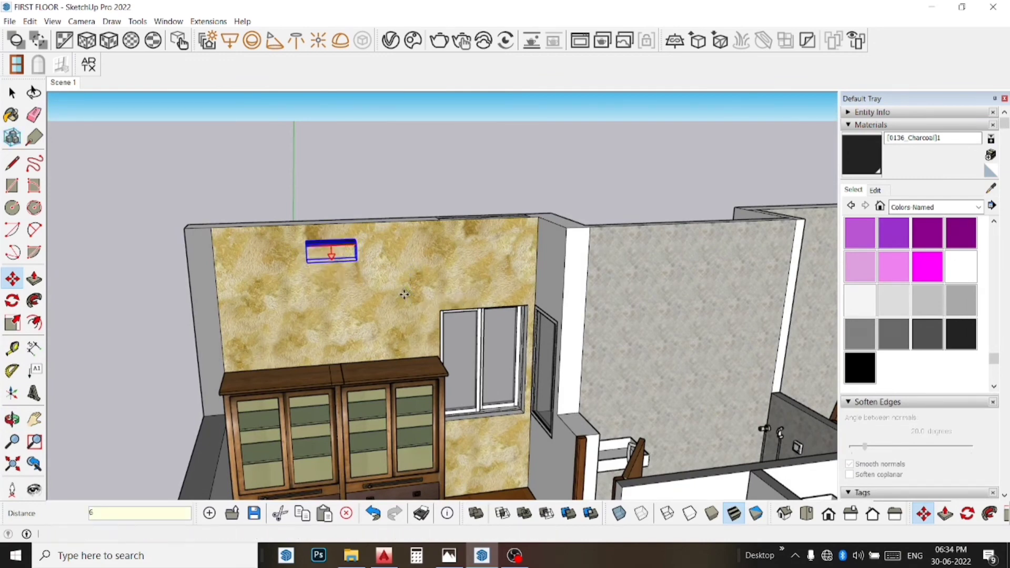
click(463, 275)
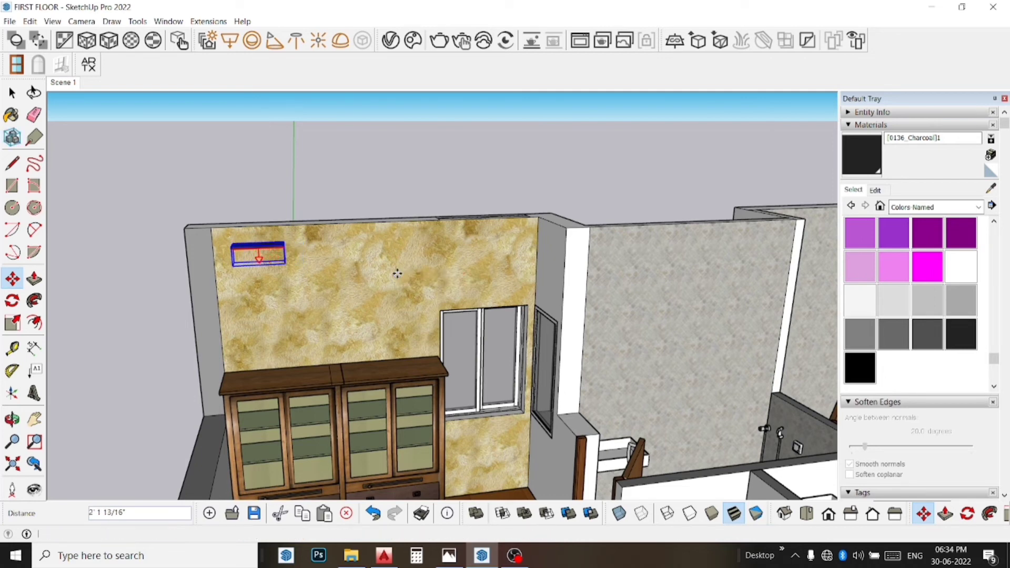
click(397, 276)
click(303, 281)
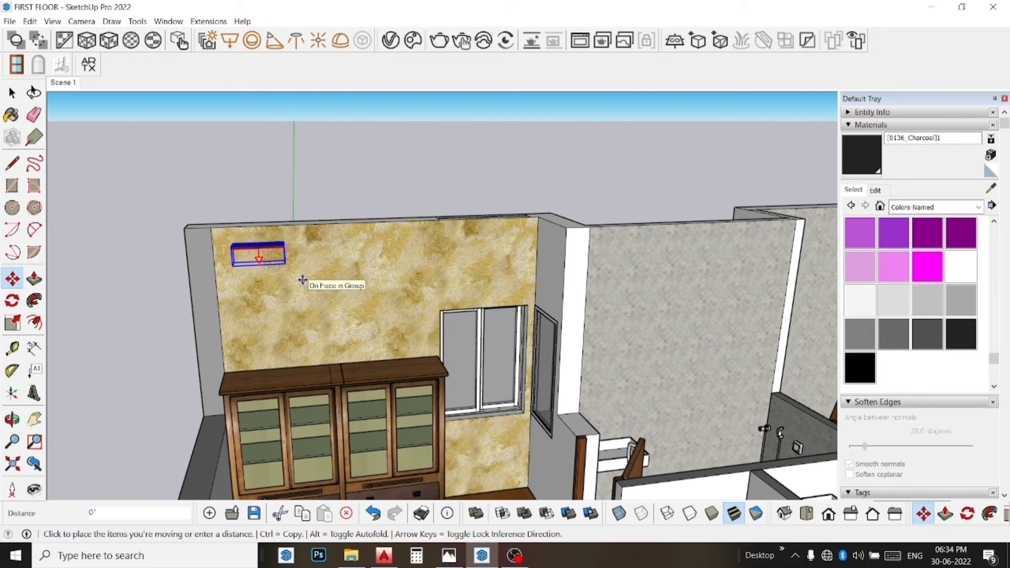
click(304, 282)
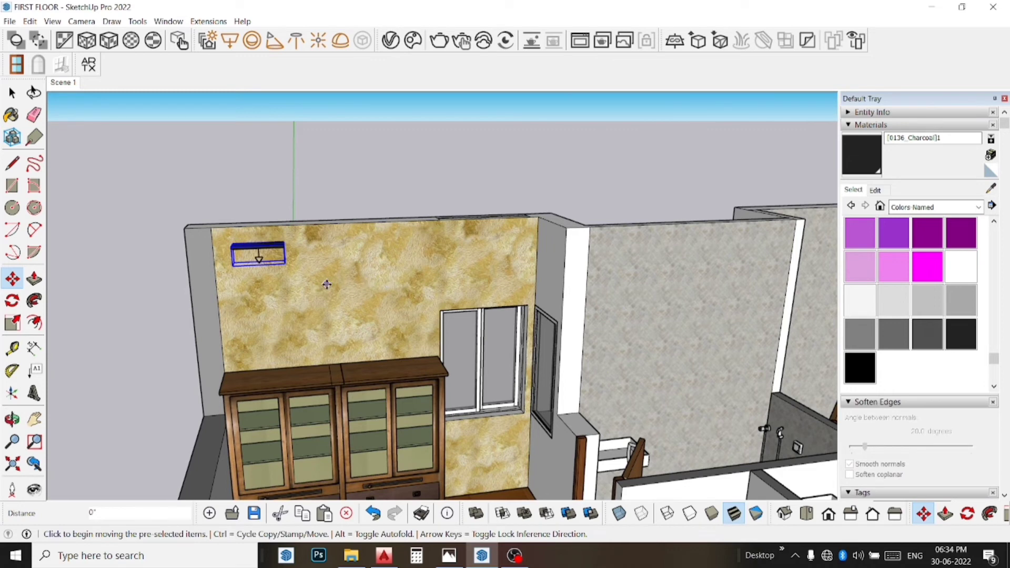
- Copy the wall light further along the top of the textured wall, then undo the adjustment
click(327, 284)
key(ctrl)
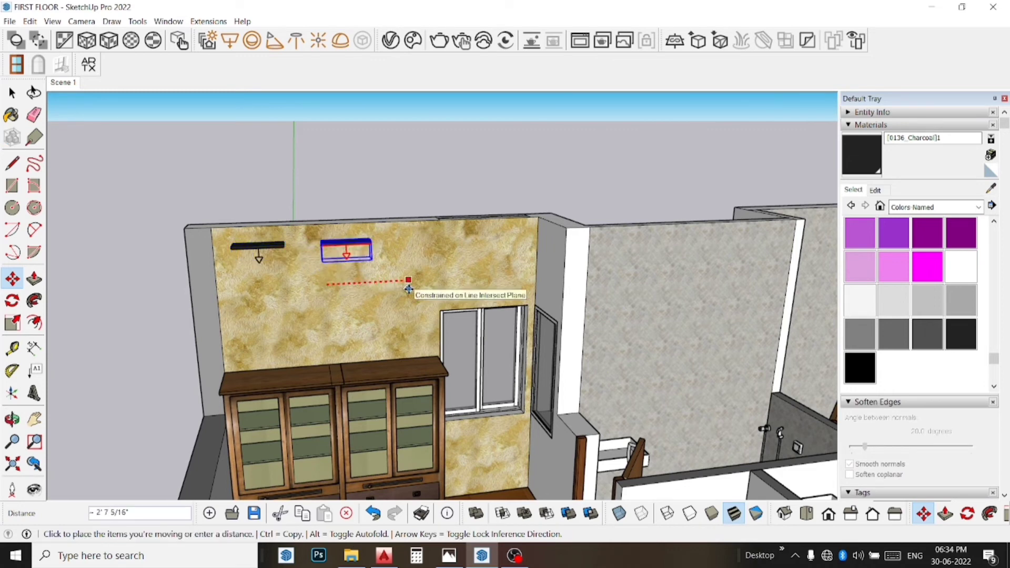
click(519, 279)
click(479, 286)
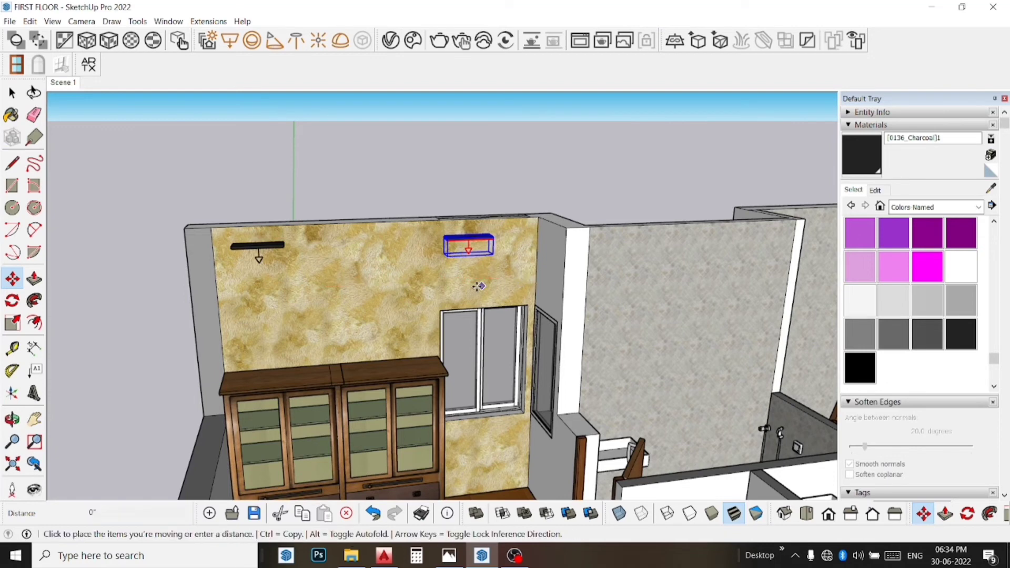
click(451, 288)
key(space)
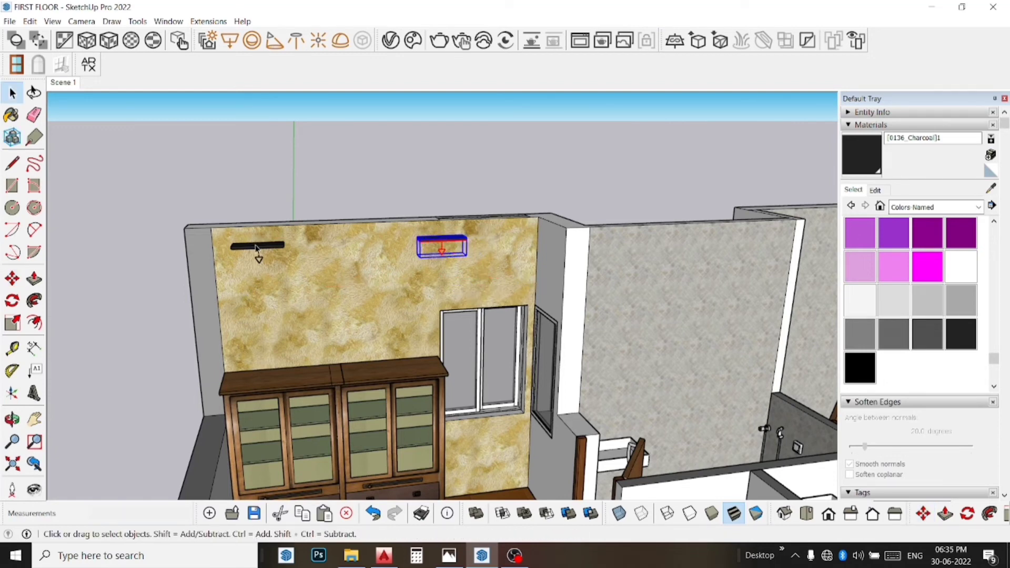
key(ctrl+z)
- Orbit to a higher view of the wall and start another copy of the wall light
click(12, 279)
click(290, 315)
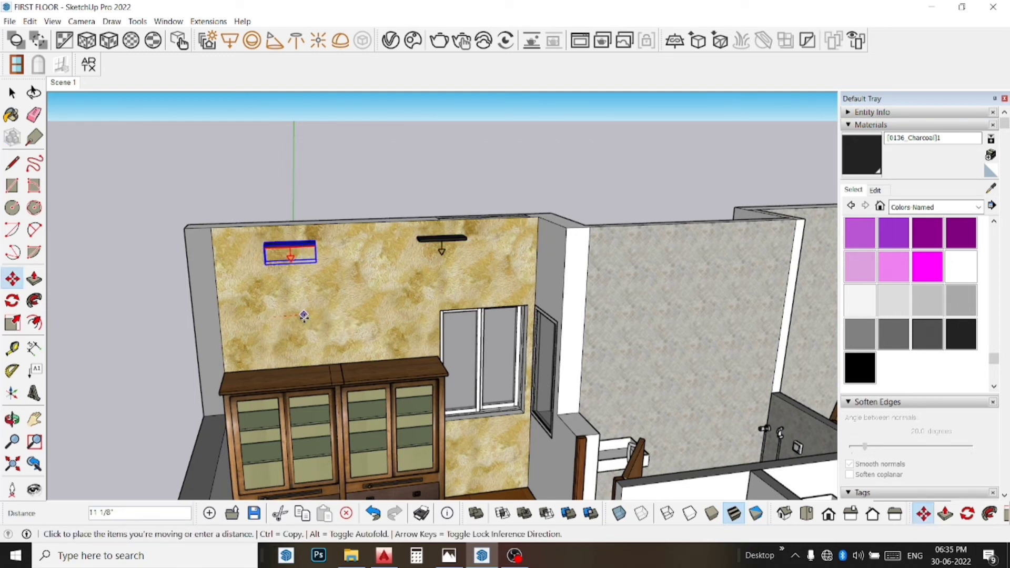
key(Escape)
scroll(388, 271, up, 1)
scroll(304, 268, up, 1)
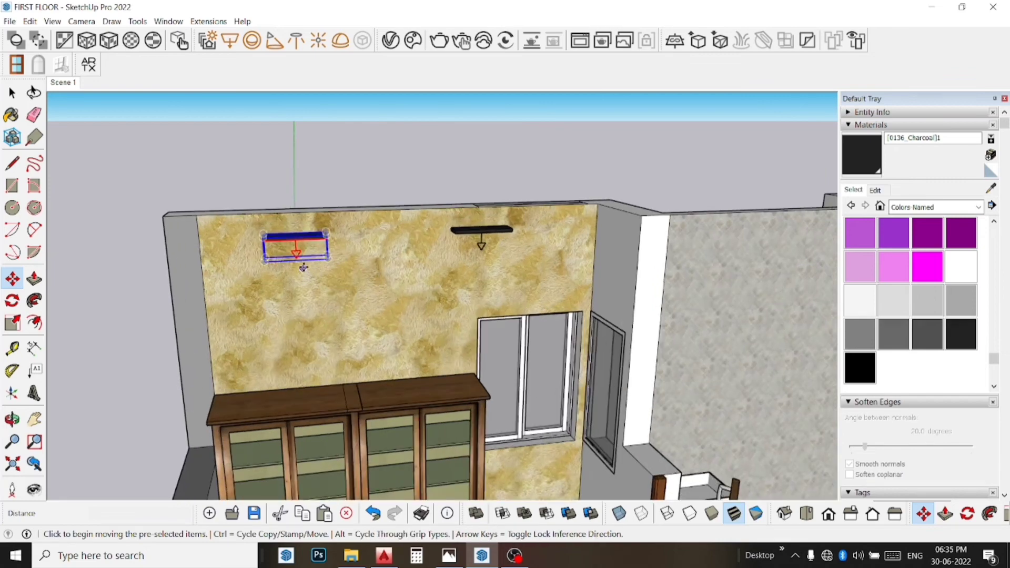
middle_drag(304, 267, 322, 164)
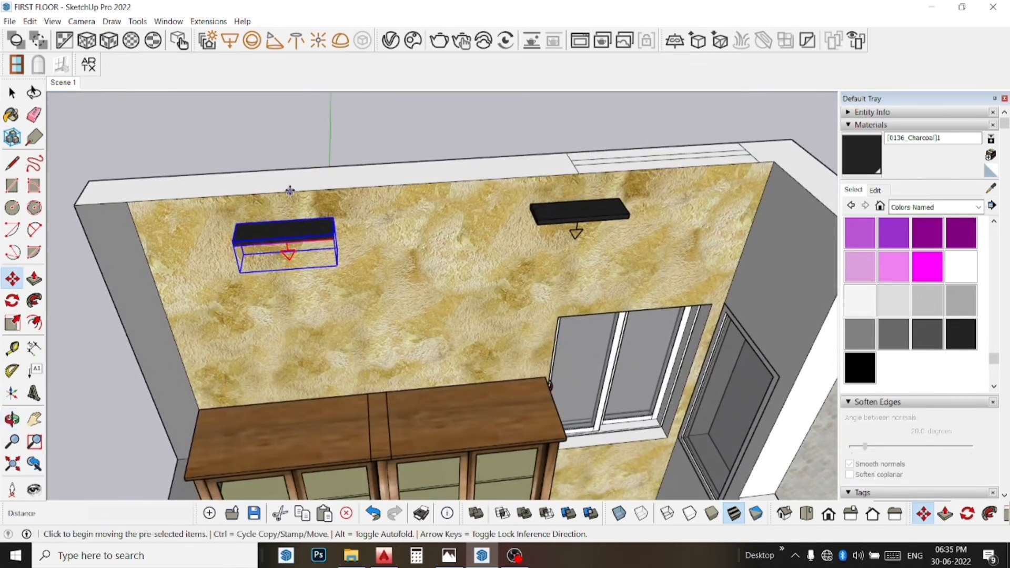
click(283, 192)
scroll(287, 199, down, 1)
scroll(321, 218, down, 1)
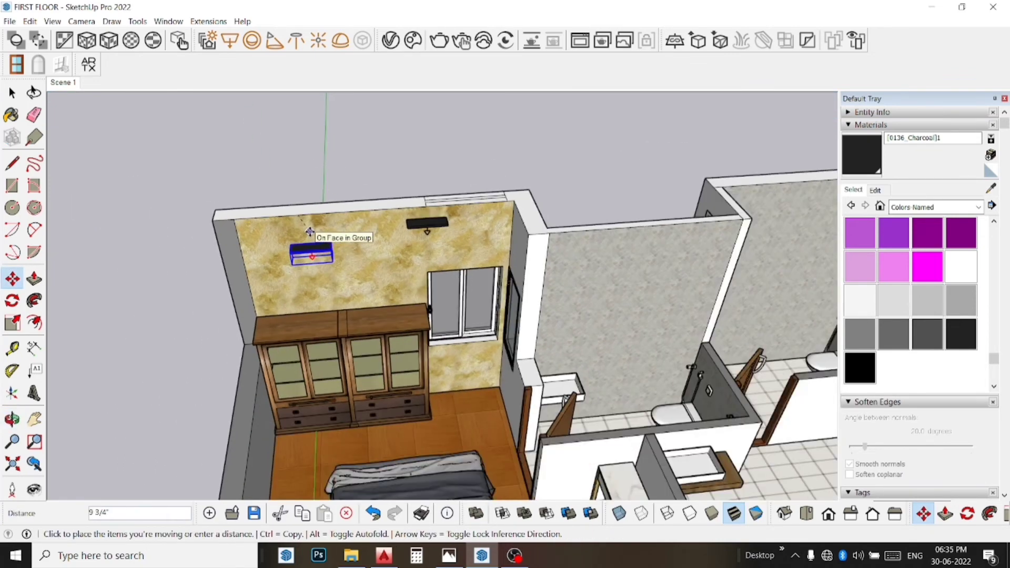
scroll(358, 229, down, 1)
key(ctrl)
- Place the wall light copy on the grey wall and fine-tune its position
scroll(592, 215, up, 1)
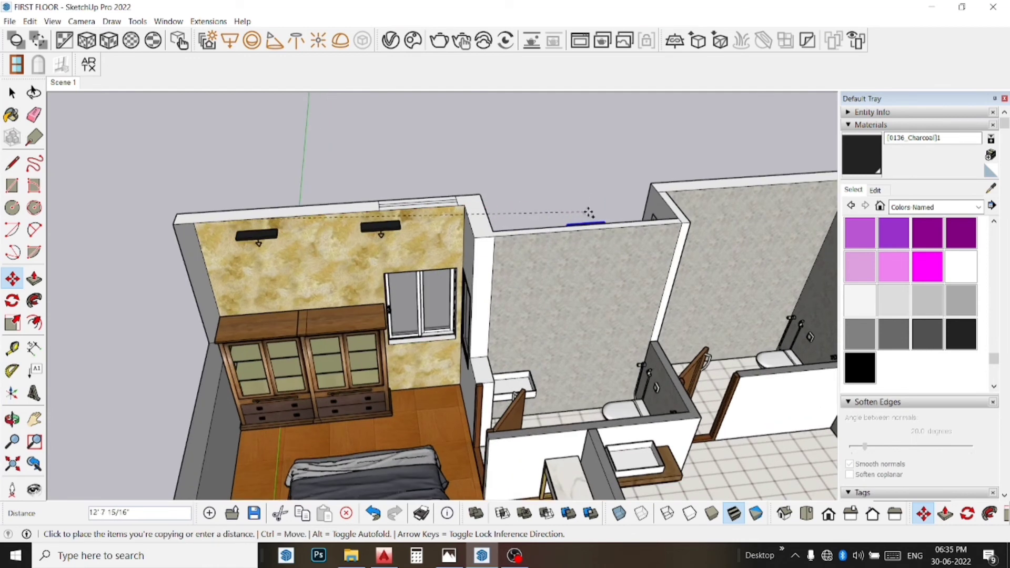
scroll(592, 230, up, 1)
click(591, 230)
click(589, 229)
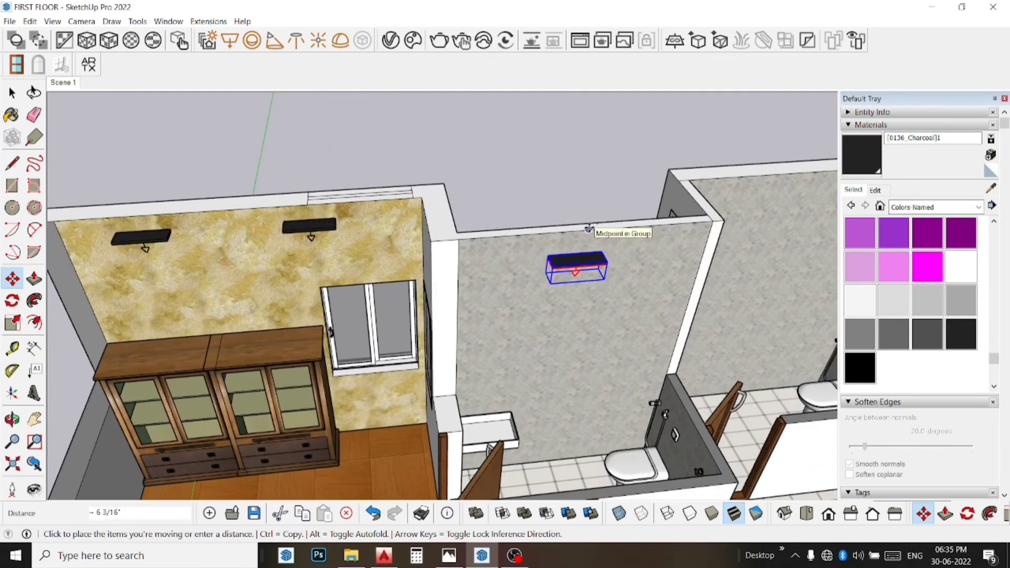
click(588, 227)
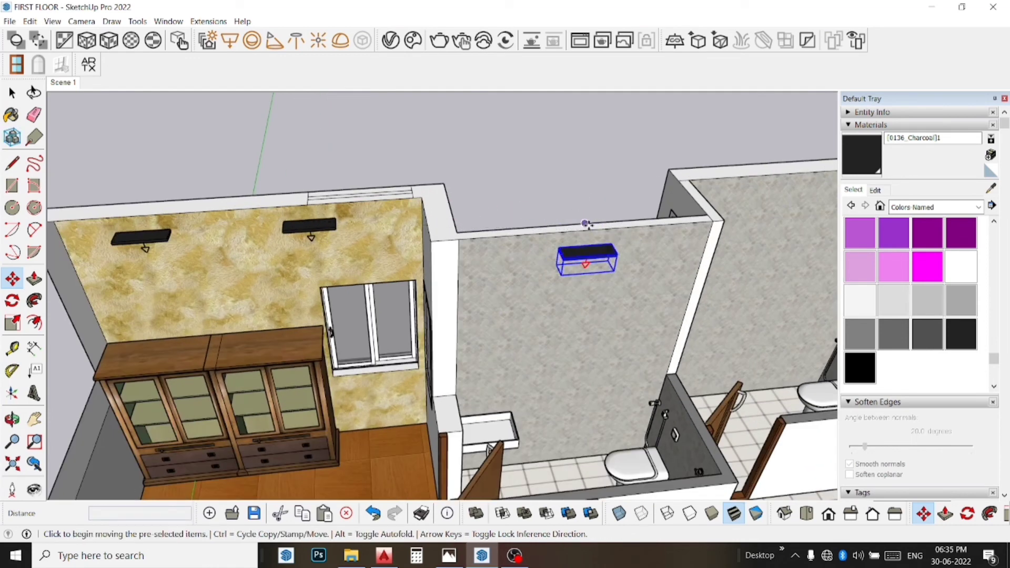
- Place another wall light copy on the bathroom back wall
click(587, 228)
scroll(579, 232, down, 2)
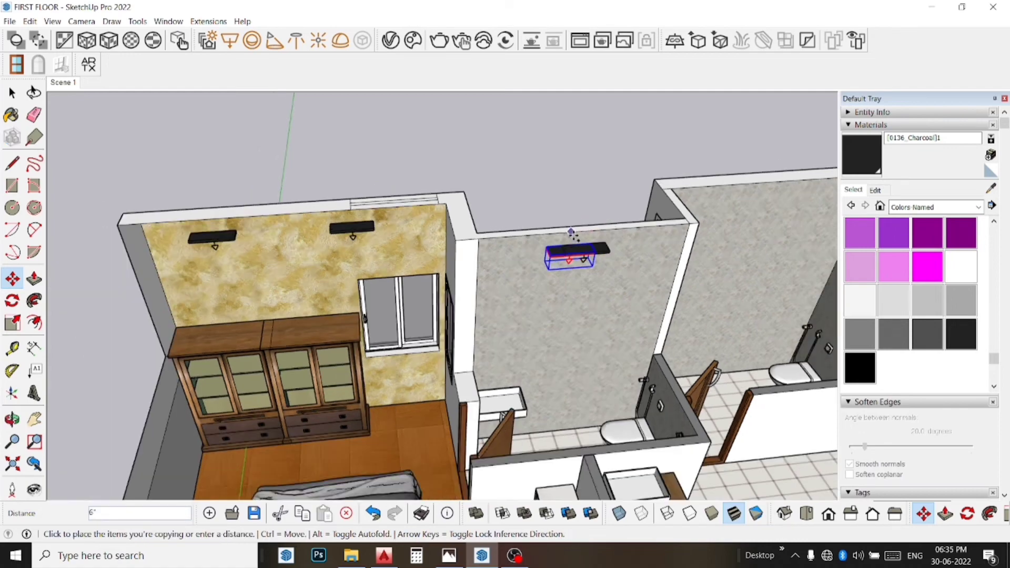
scroll(574, 232, down, 2)
scroll(568, 232, down, 2)
scroll(563, 236, down, 1)
scroll(686, 206, up, 1)
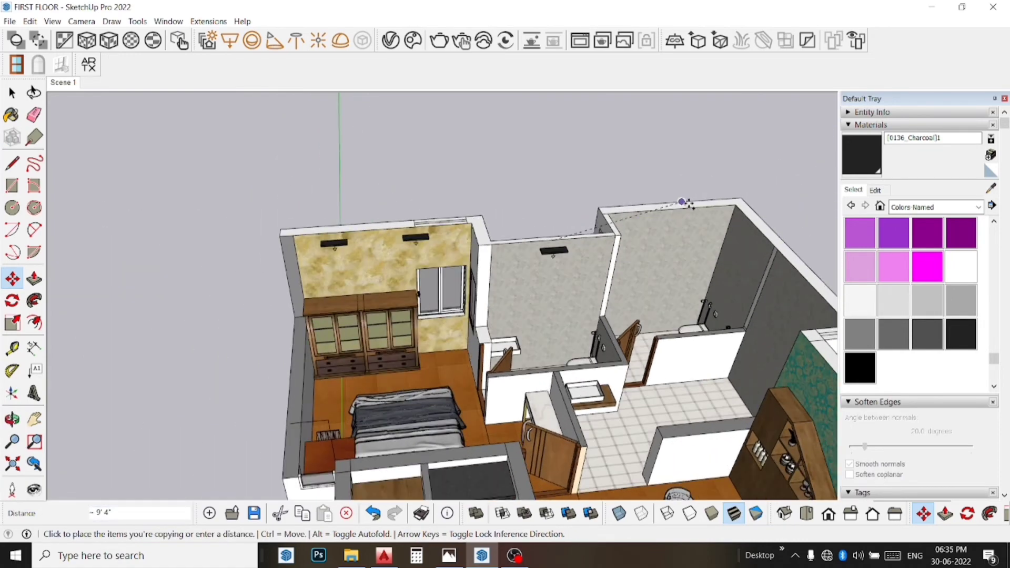
scroll(686, 204, up, 2)
scroll(690, 203, up, 2)
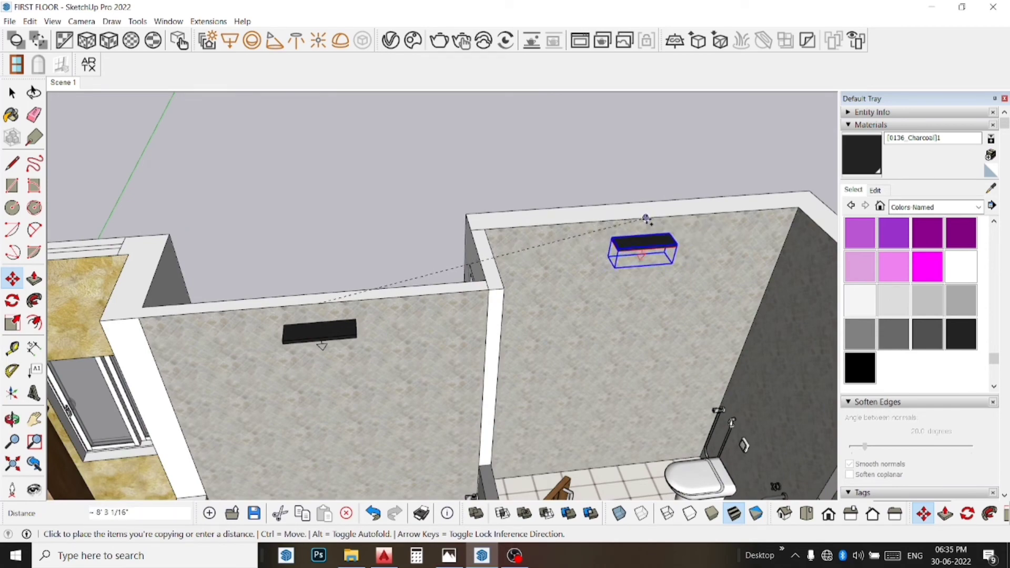
click(637, 221)
scroll(621, 237, down, 1)
scroll(590, 270, down, 2)
- Copy the wall light lower onto the bathroom back wall
click(619, 277)
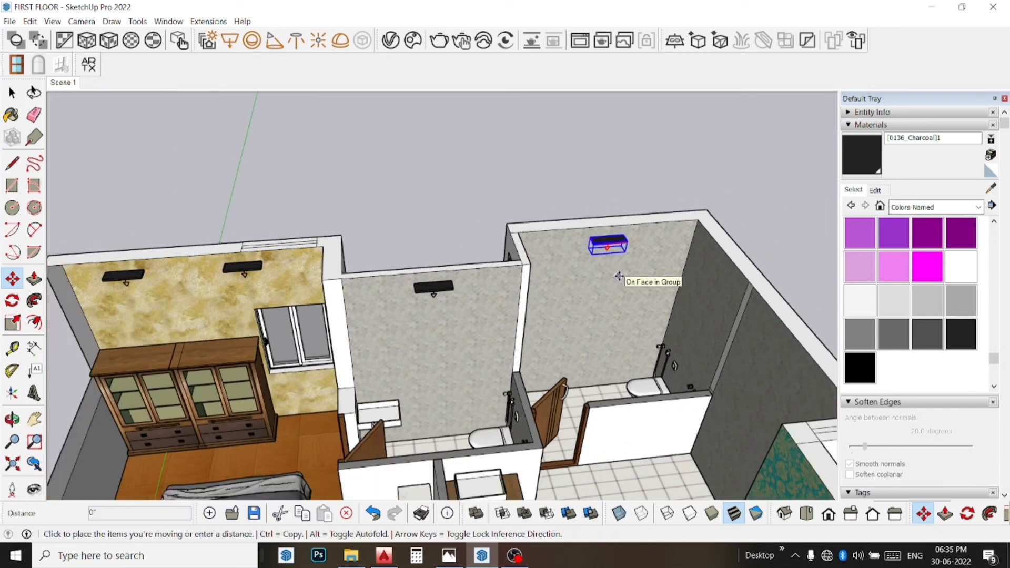
key(ctrl)
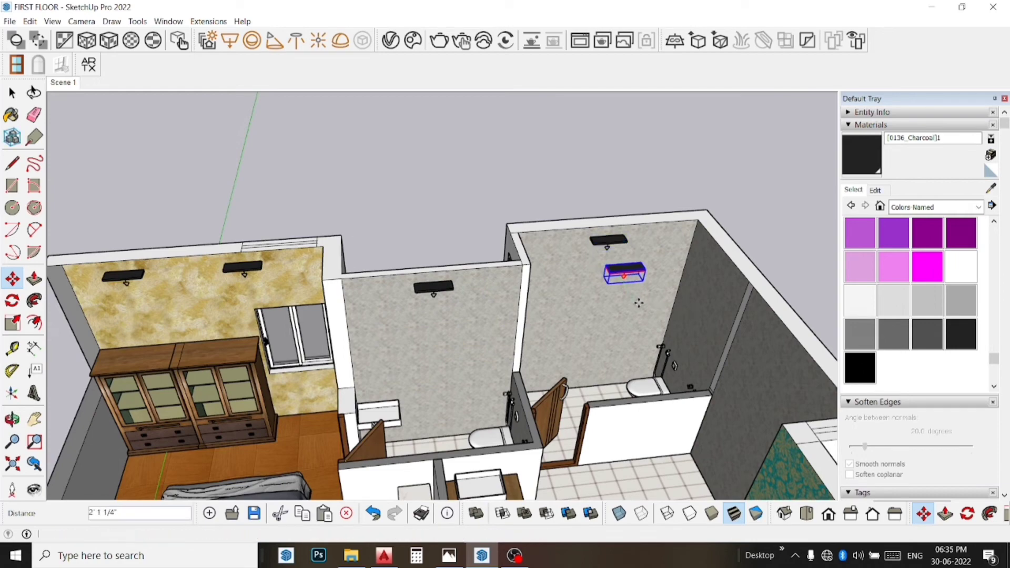
click(637, 300)
scroll(624, 263, up, 2)
scroll(618, 256, up, 1)
scroll(616, 253, up, 2)
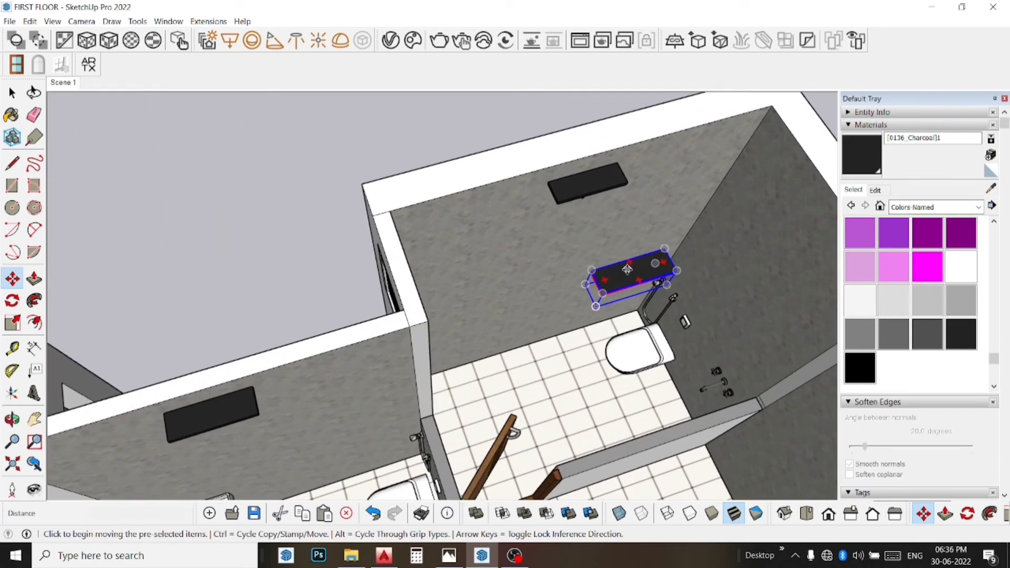
- Rotate the lower copy 90° to face the side wall and pick it up to move it
key(q)
click(634, 272)
click(664, 266)
click(629, 235)
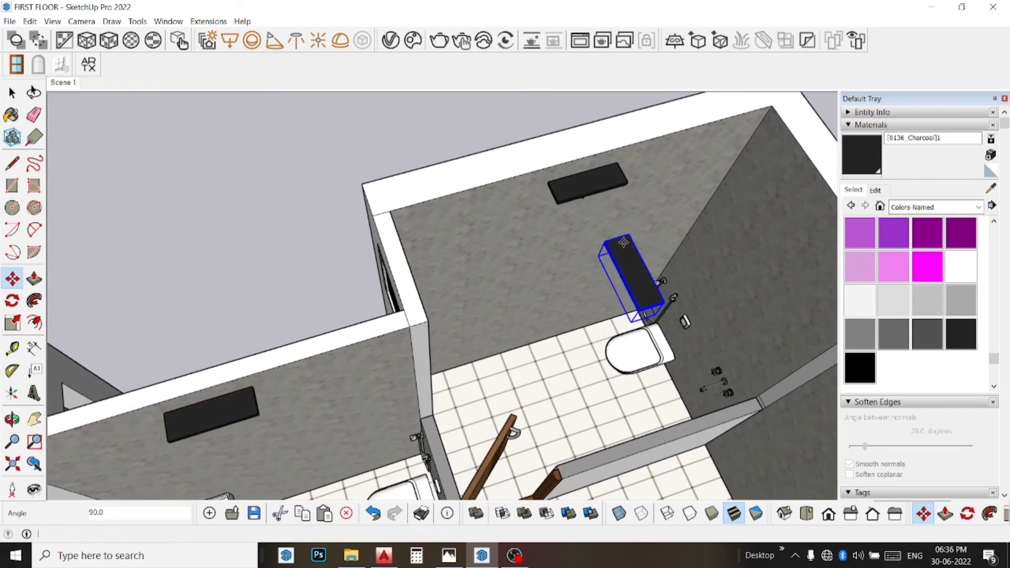
key(m)
scroll(648, 265, up, 2)
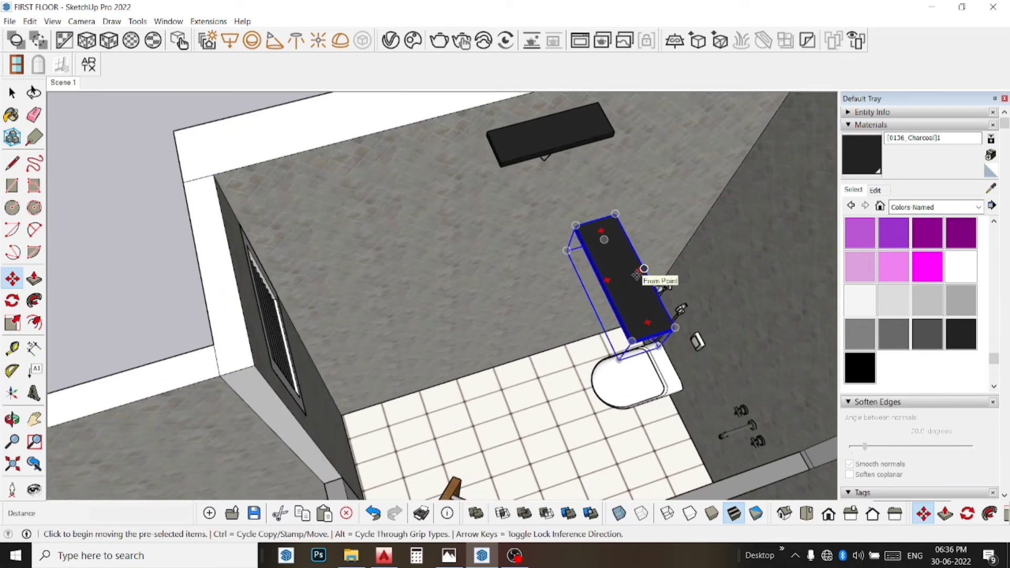
scroll(637, 274, up, 2)
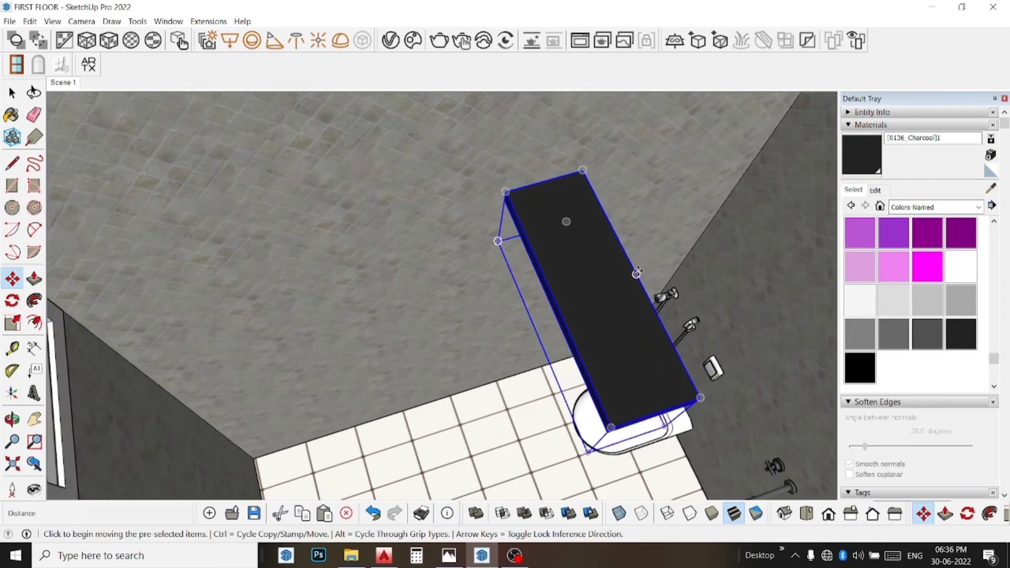
click(637, 274)
scroll(636, 272, down, 2)
scroll(637, 269, down, 2)
scroll(635, 268, down, 2)
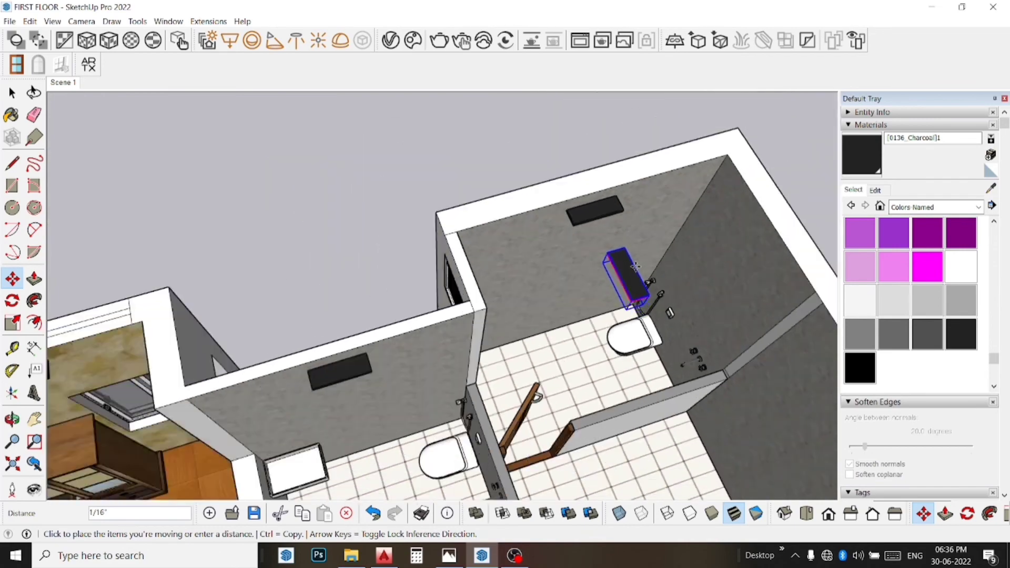
scroll(636, 267, down, 2)
scroll(634, 267, down, 2)
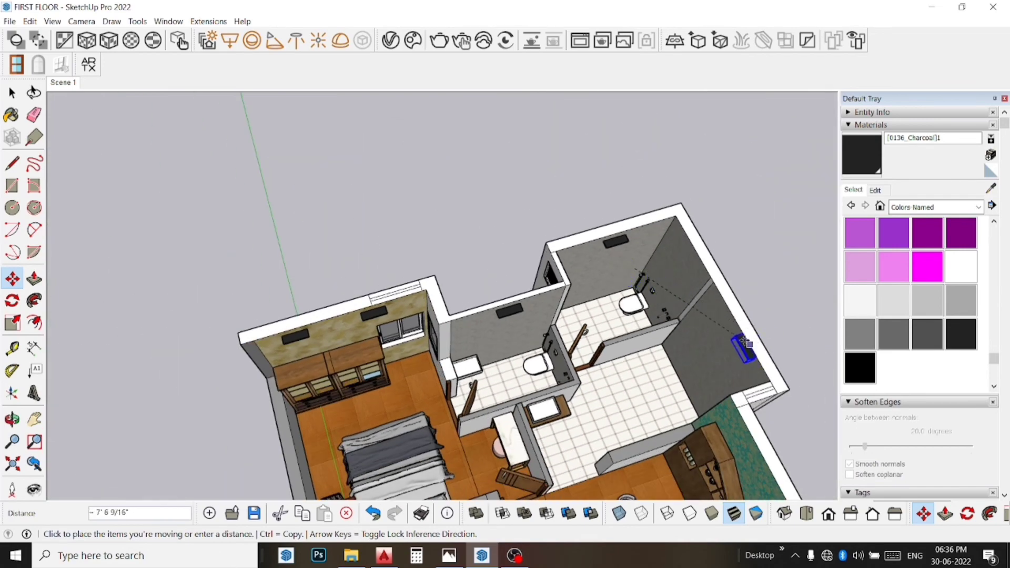
- Place the rotated light on the side wall, then move it a distance of 6
scroll(737, 339, up, 2)
click(728, 332)
middle_drag(760, 309, 793, 250)
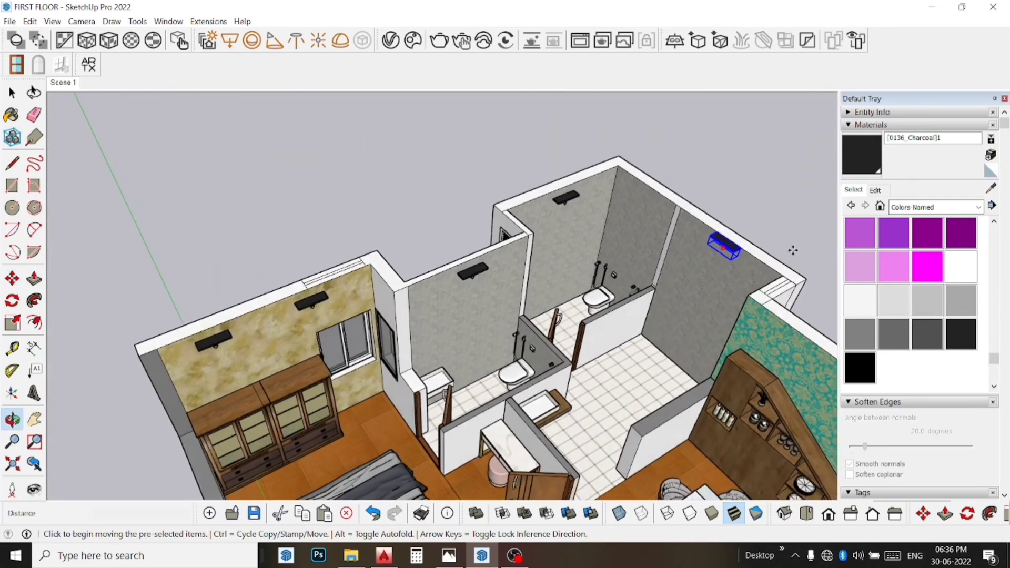
scroll(677, 293, up, 2)
scroll(676, 292, up, 2)
click(705, 268)
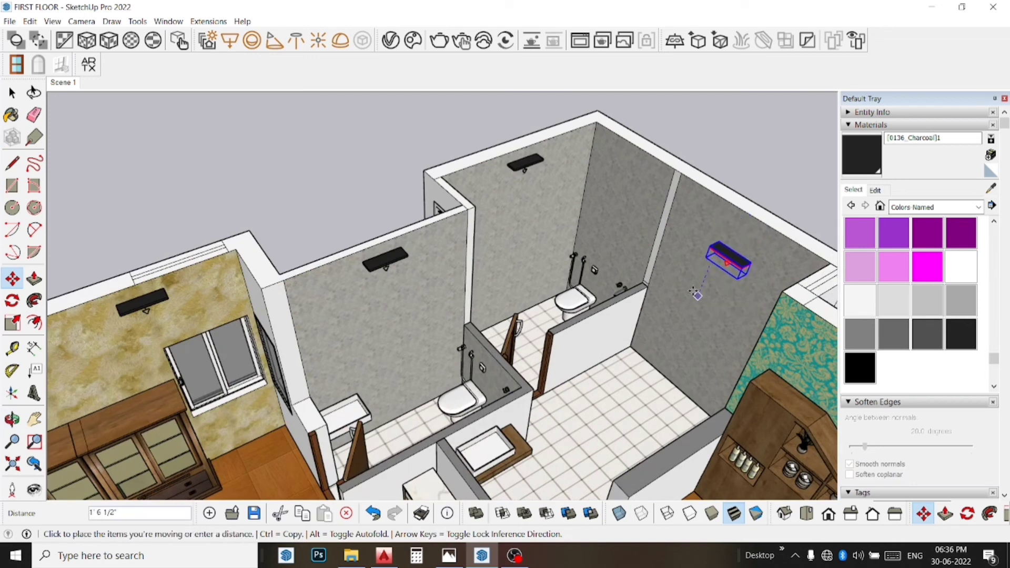
text(6)
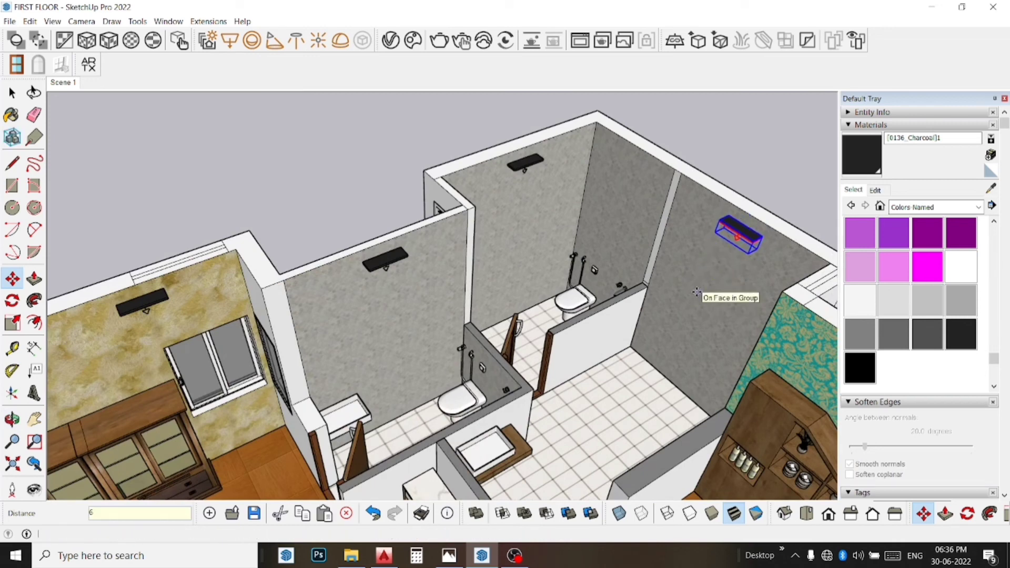
key(Return)
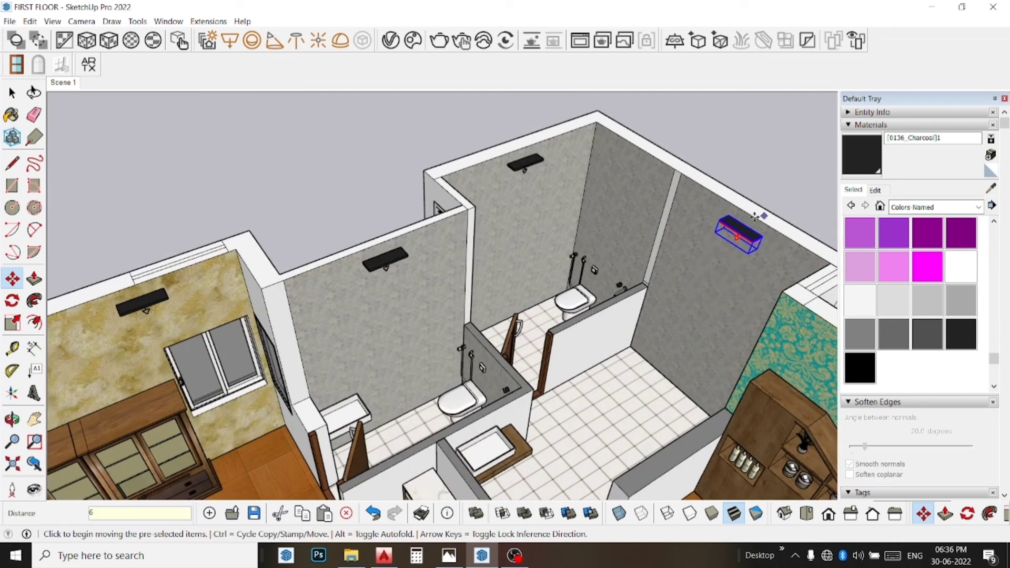
- Copy the wall light onto the teal wallpapered wall
key(ctrl)
click(757, 217)
middle_drag(745, 223, 732, 215)
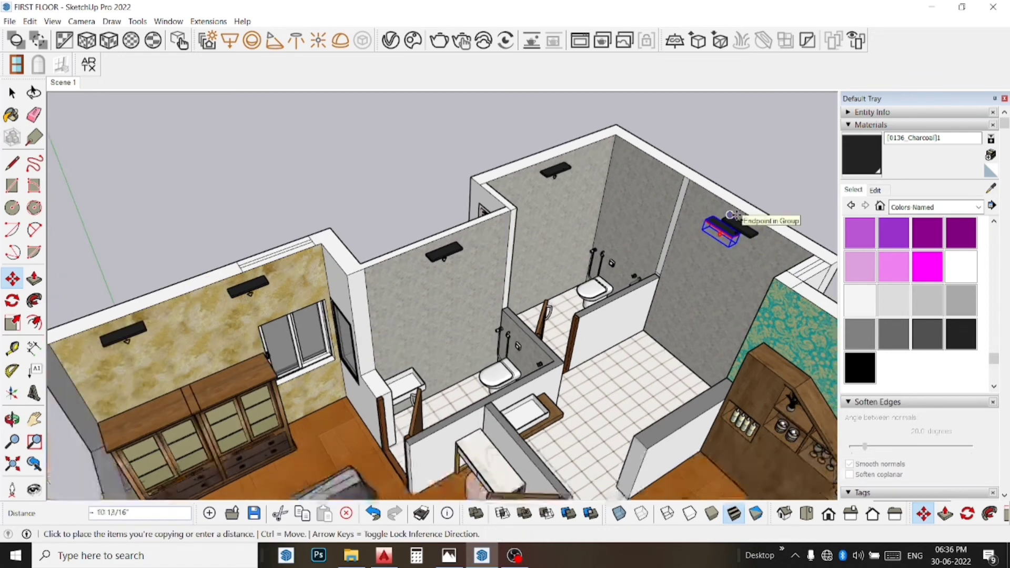
scroll(731, 216, down, 2)
scroll(649, 153, down, 2)
scroll(591, 196, down, 2)
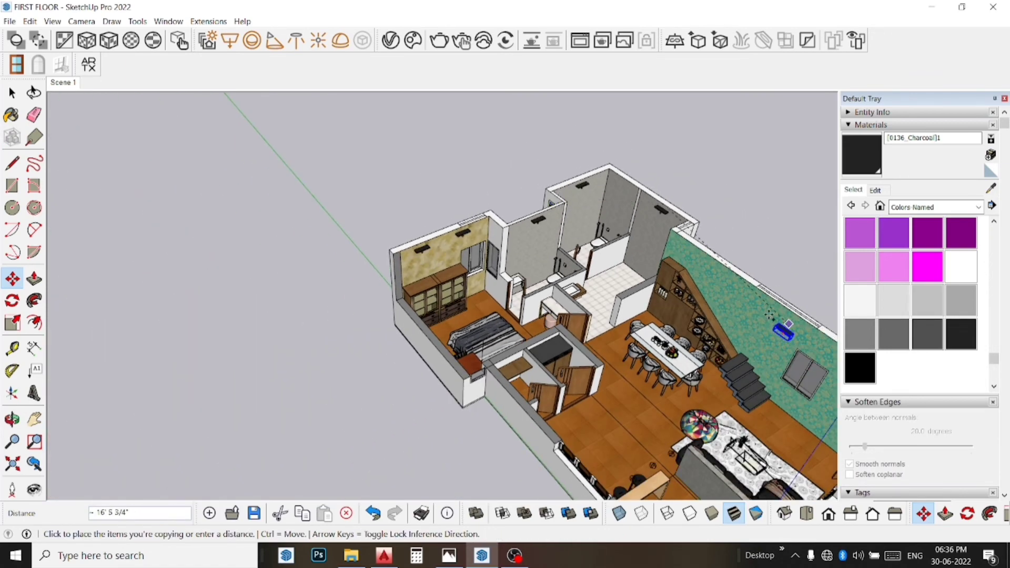
scroll(742, 288, up, 1)
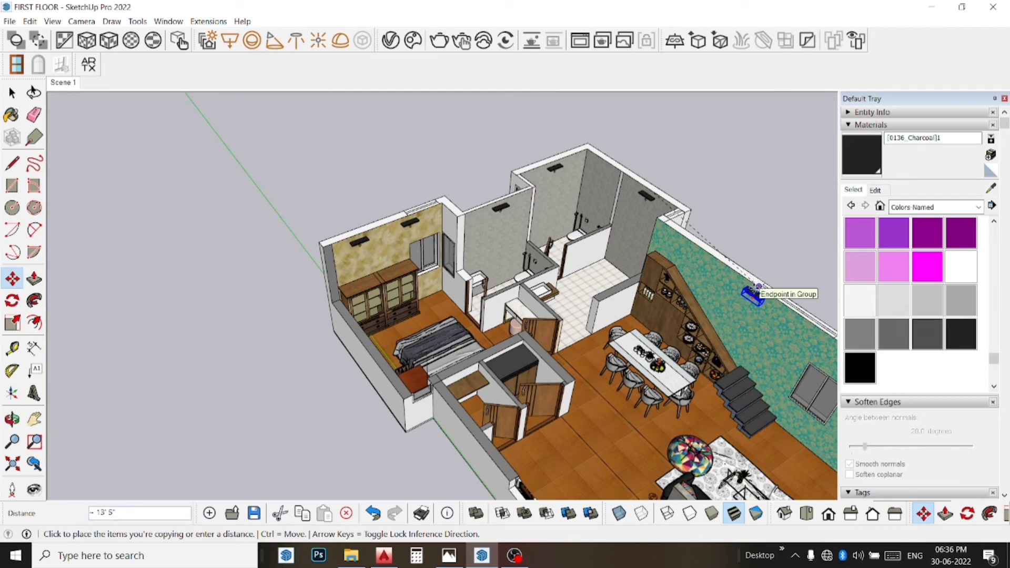
click(756, 288)
scroll(757, 287, up, 1)
scroll(758, 286, up, 2)
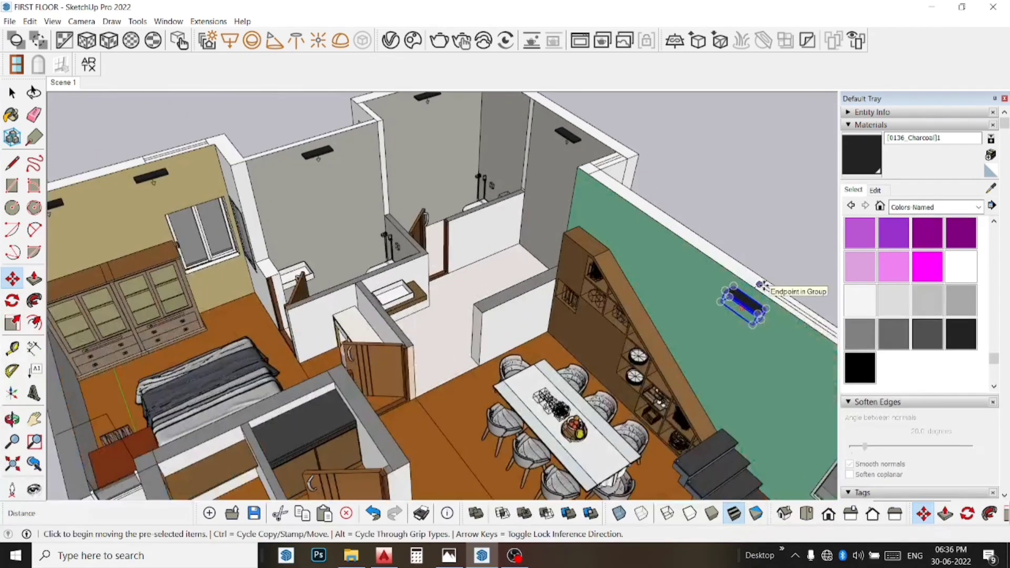
scroll(758, 285, up, 2)
scroll(758, 285, up, 2)
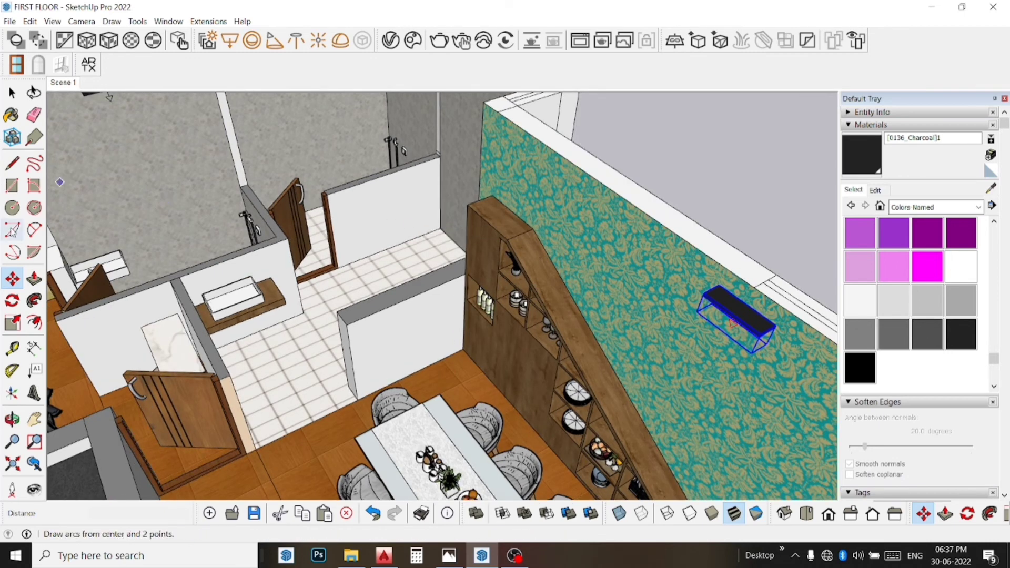
- Copy the wall light further along the teal damask wall beside the staircase, then deselect
middle_drag(108, 96, 392, 231)
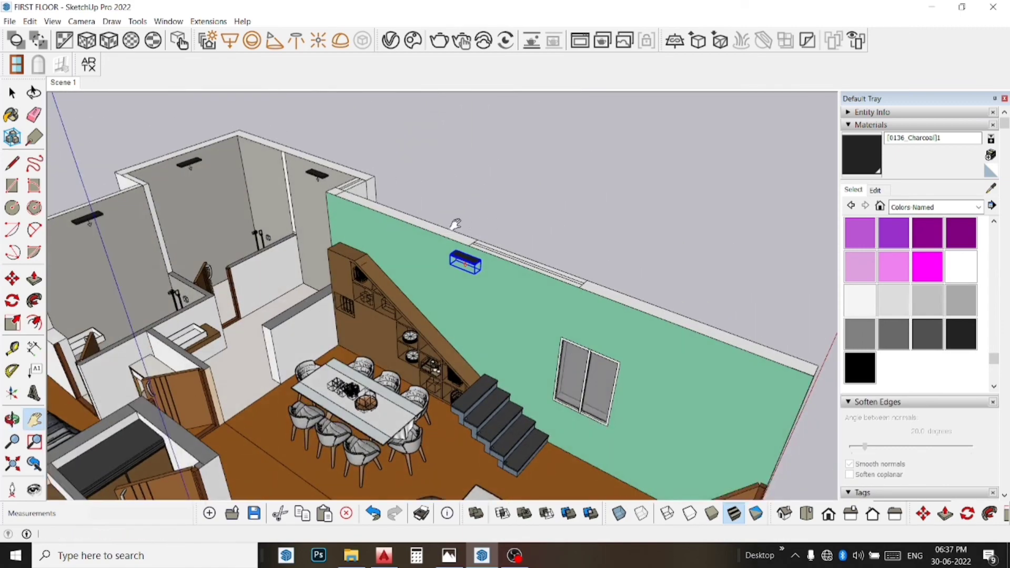
shift+middle_drag(457, 224, 497, 211)
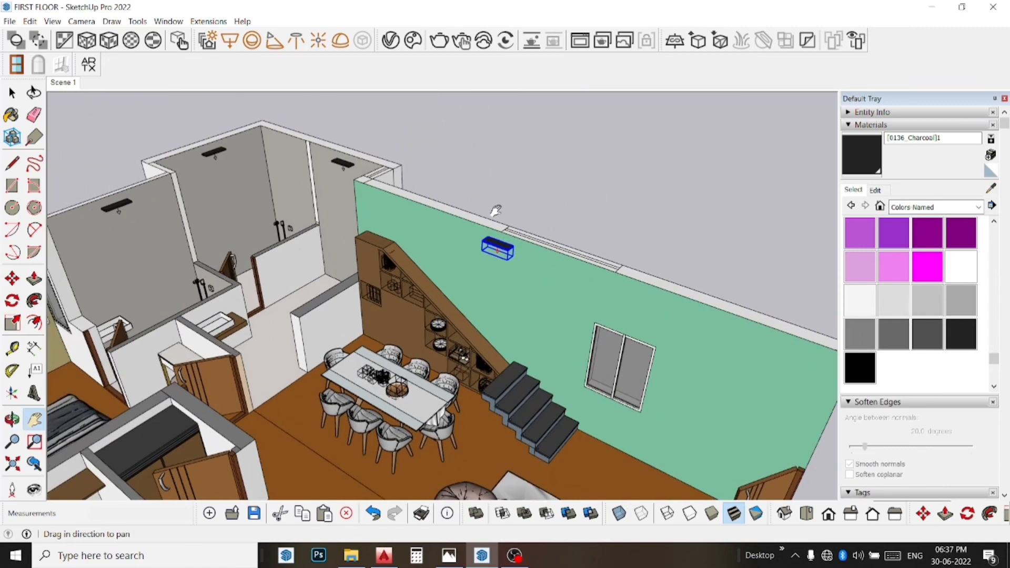
scroll(508, 218, down, 3)
scroll(589, 272, up, 2)
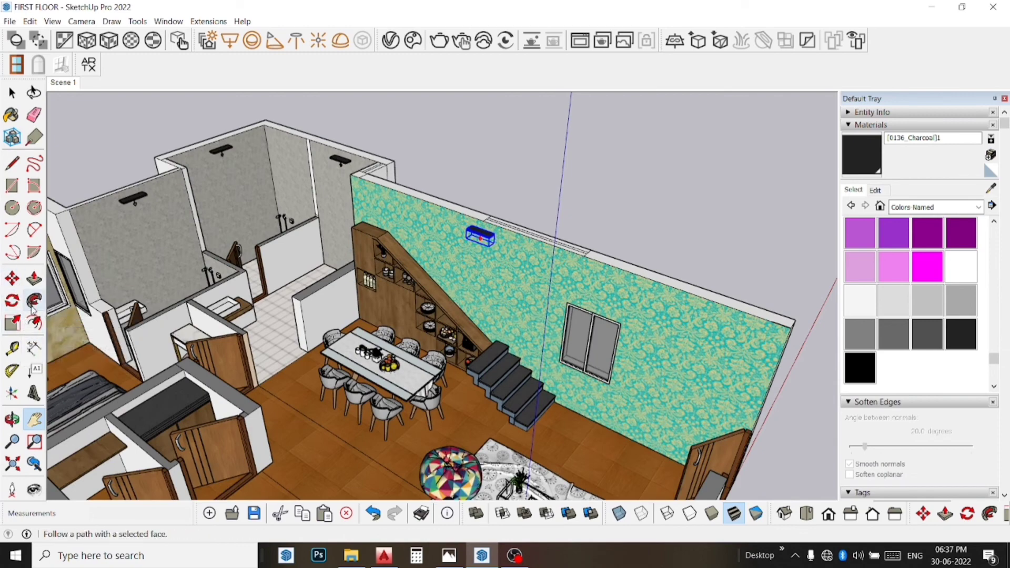
click(11, 279)
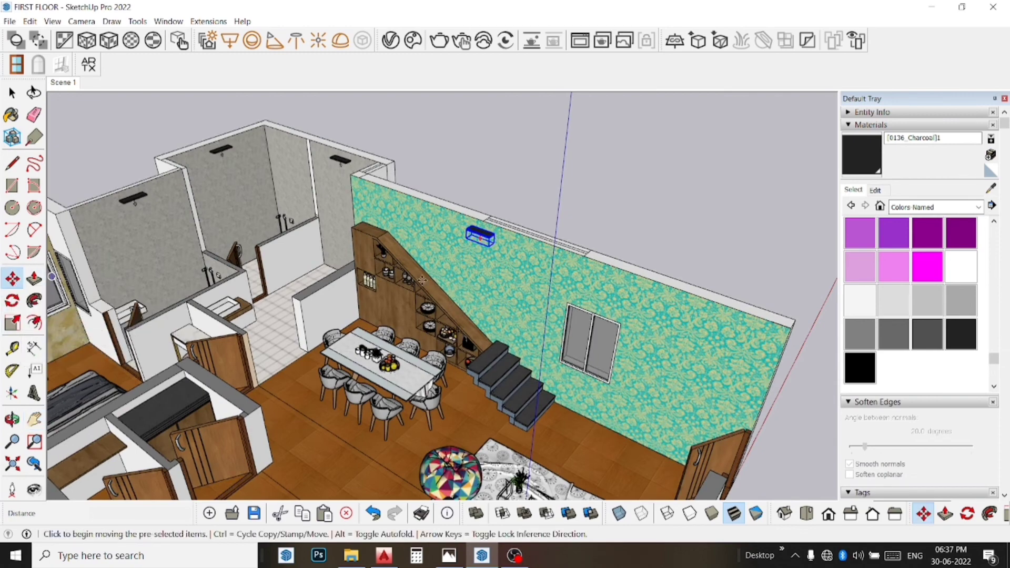
click(525, 258)
key(ctrl)
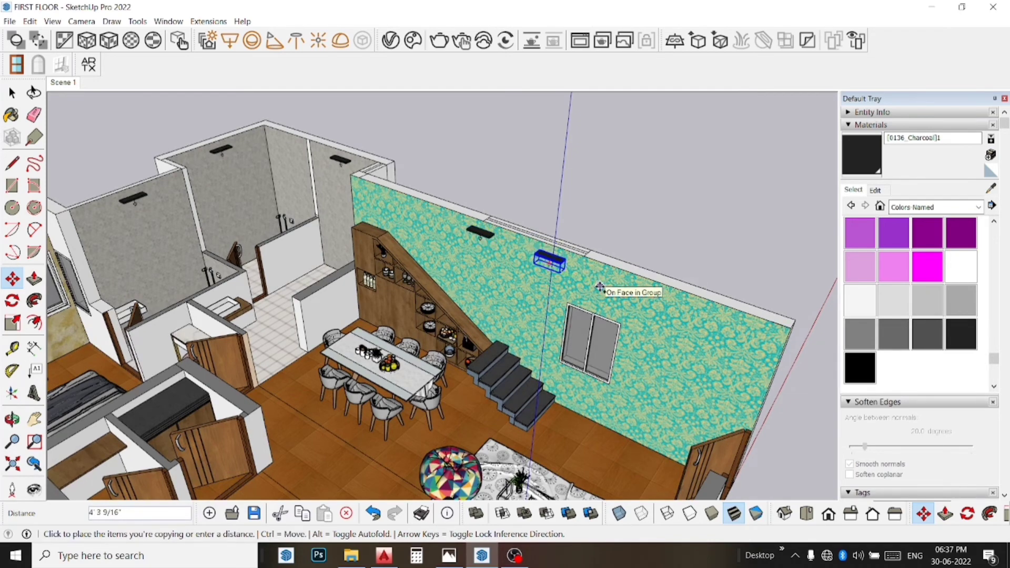
click(638, 299)
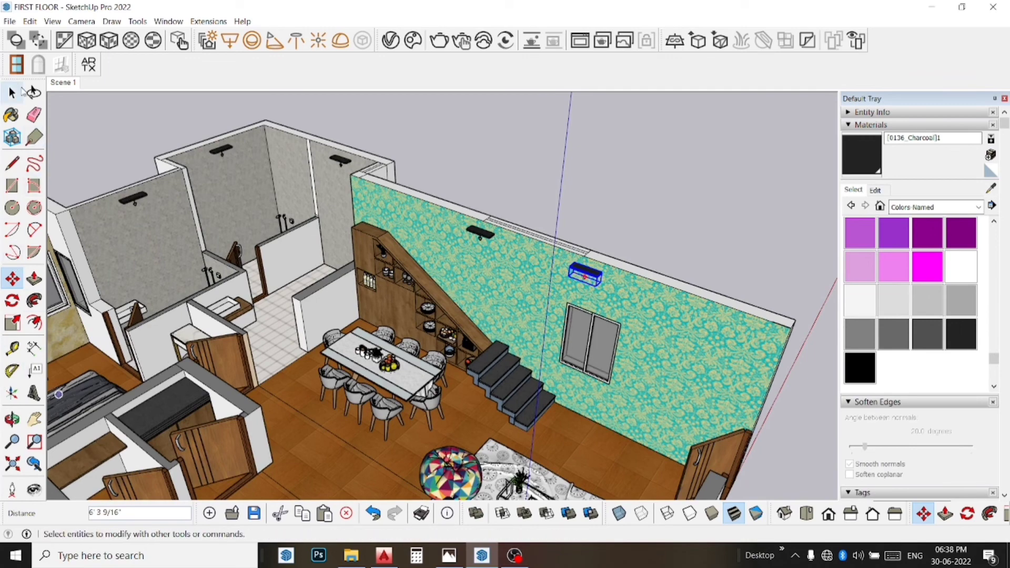
click(12, 93)
click(74, 123)
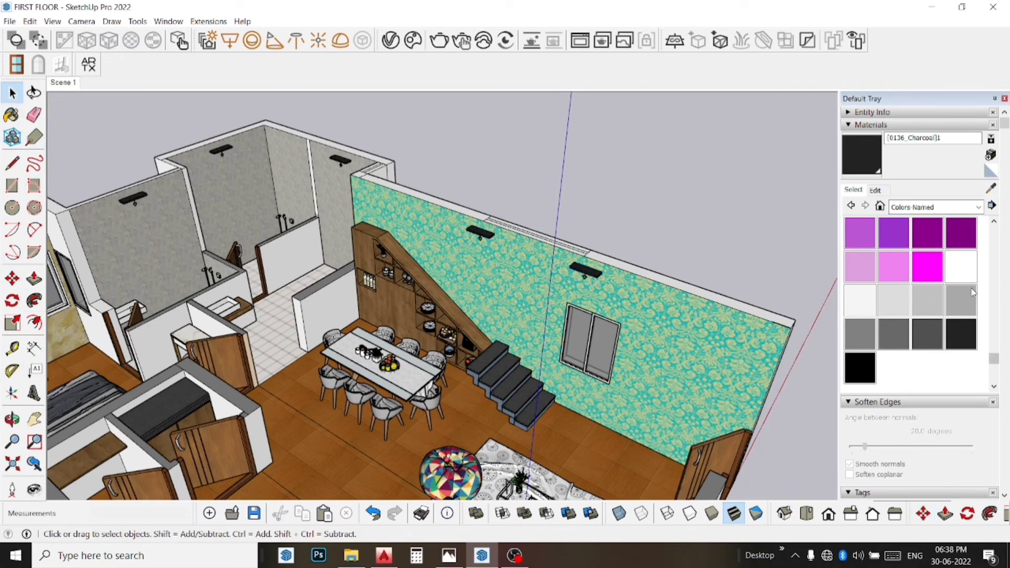
- From Scene 1, show the whole first floor in Top view and pick the V-Ray Sphere Light tool
click(76, 82)
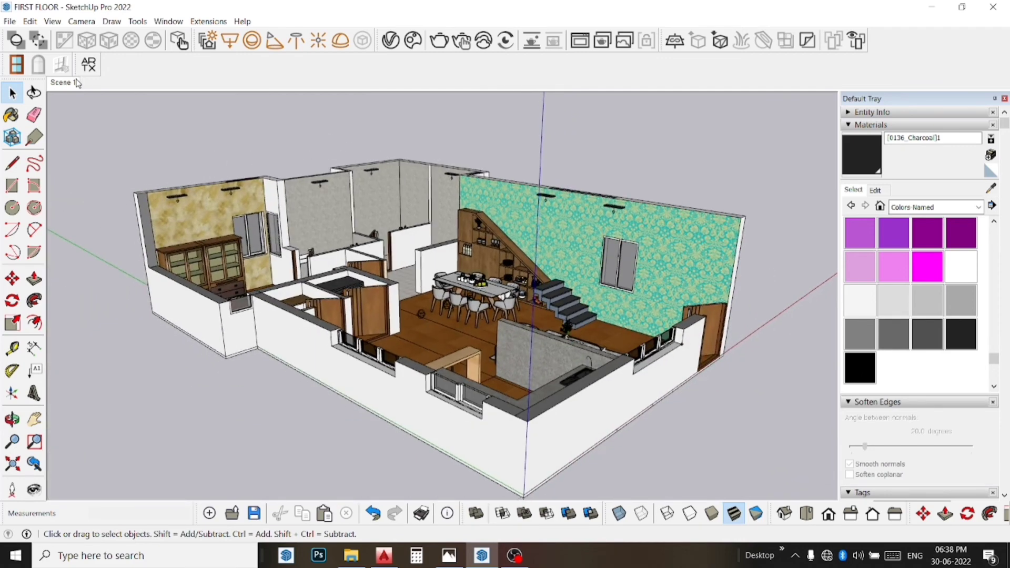
click(806, 513)
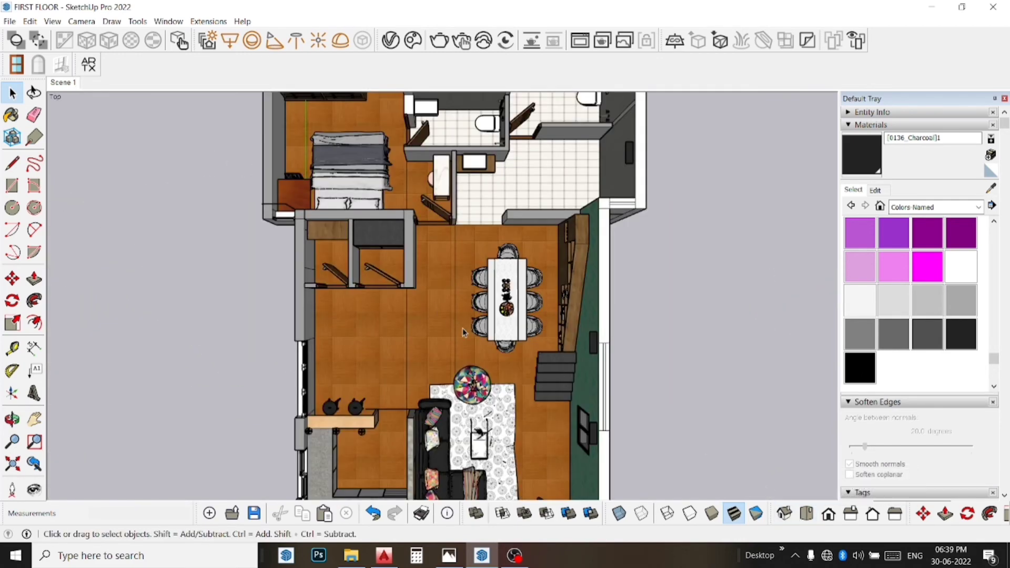
scroll(462, 328, down, 1)
scroll(463, 329, down, 2)
scroll(463, 332, up, 2)
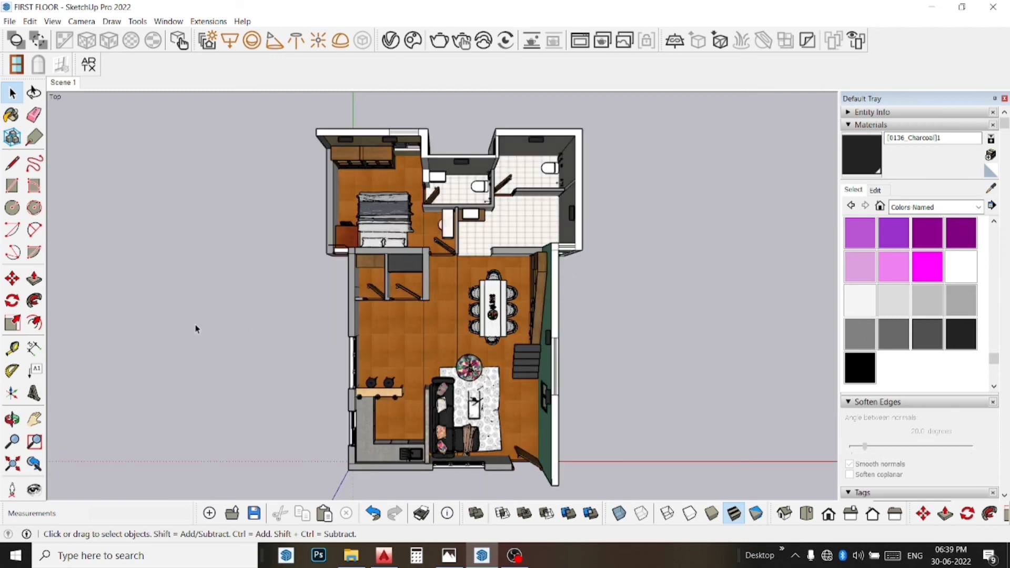
click(251, 39)
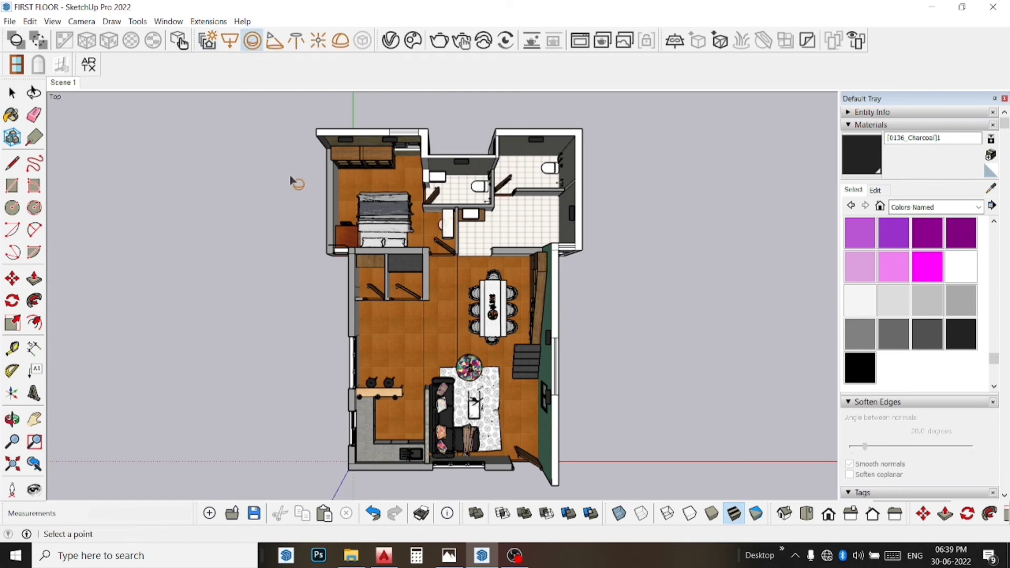
- Place a sphere light in the central hall beside the dining table
click(446, 314)
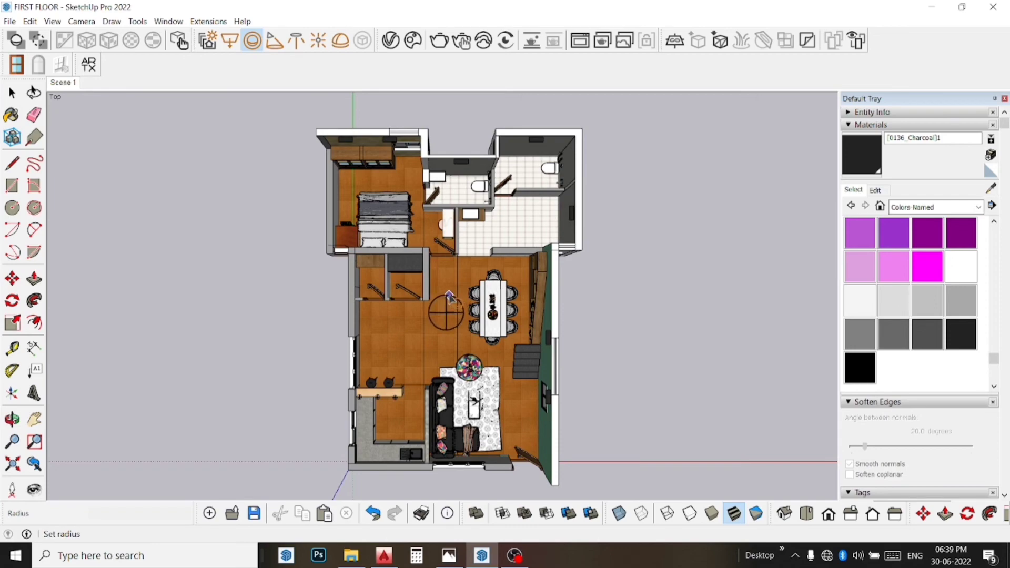
click(449, 296)
scroll(453, 305, up, 2)
scroll(460, 316, up, 2)
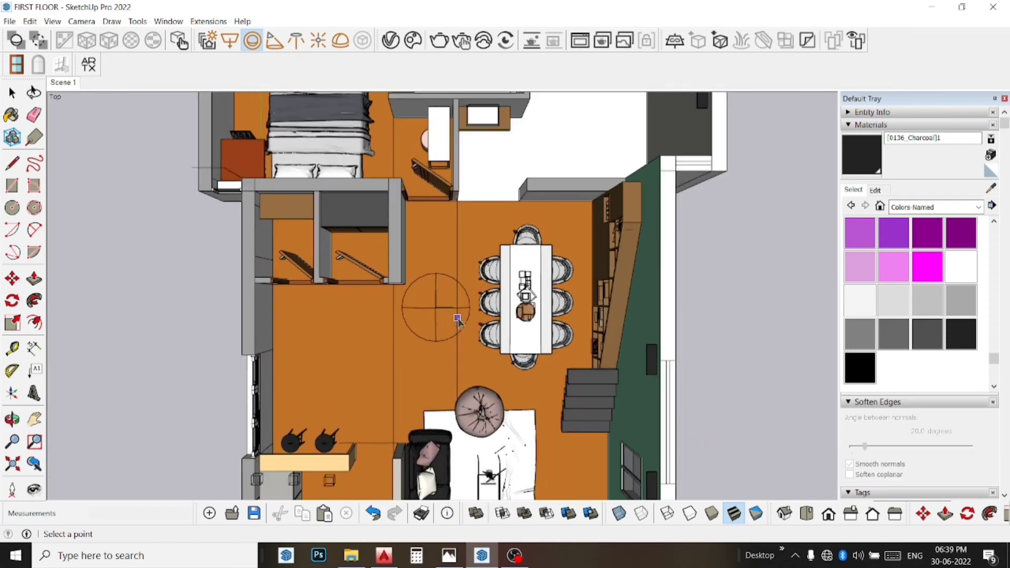
mouse_move(458, 315)
middle_down()
mouse_move(495, 263)
mouse_move(421, 273)
middle_up()
- Move the new sphere light 100' up along the blue axis
click(11, 93)
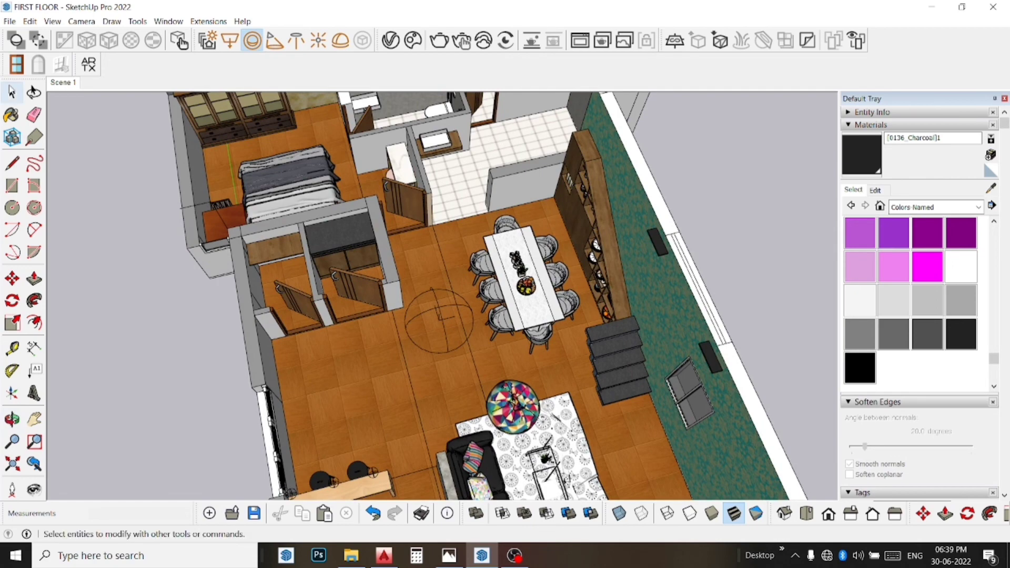
middle_drag(107, 252, 422, 343)
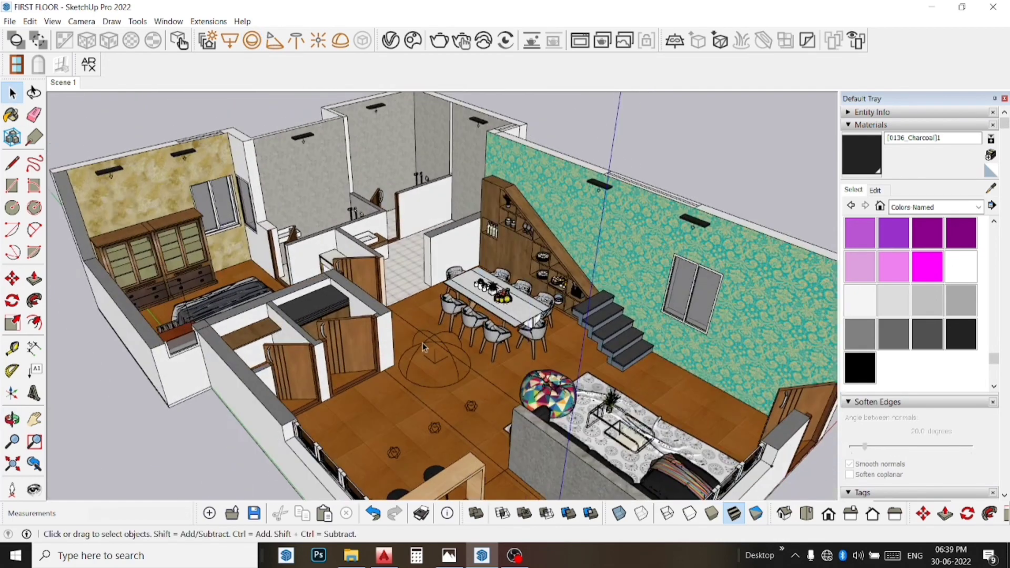
click(427, 345)
key(m)
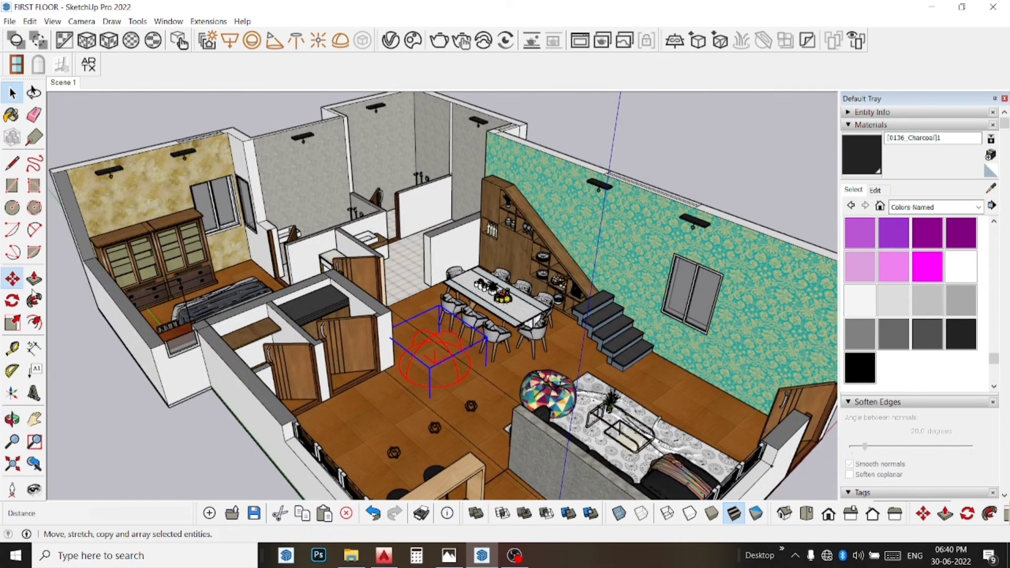
click(387, 356)
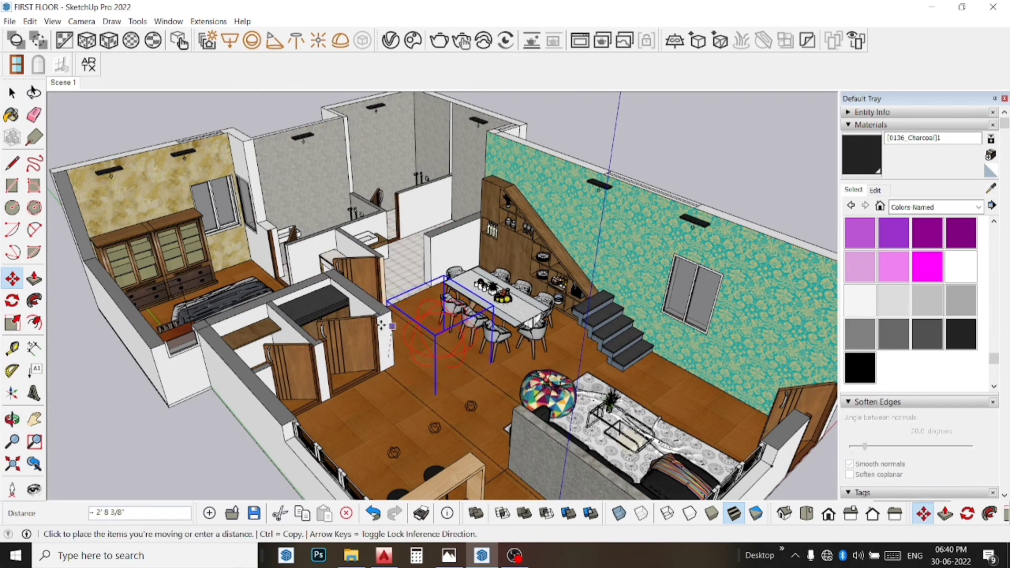
text(1)
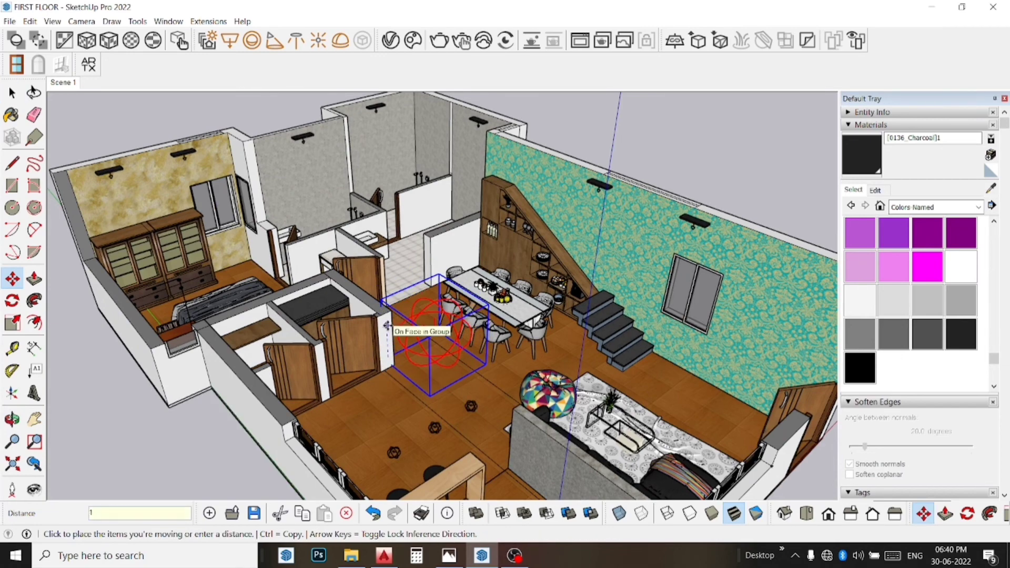
text(00')
key(Return)
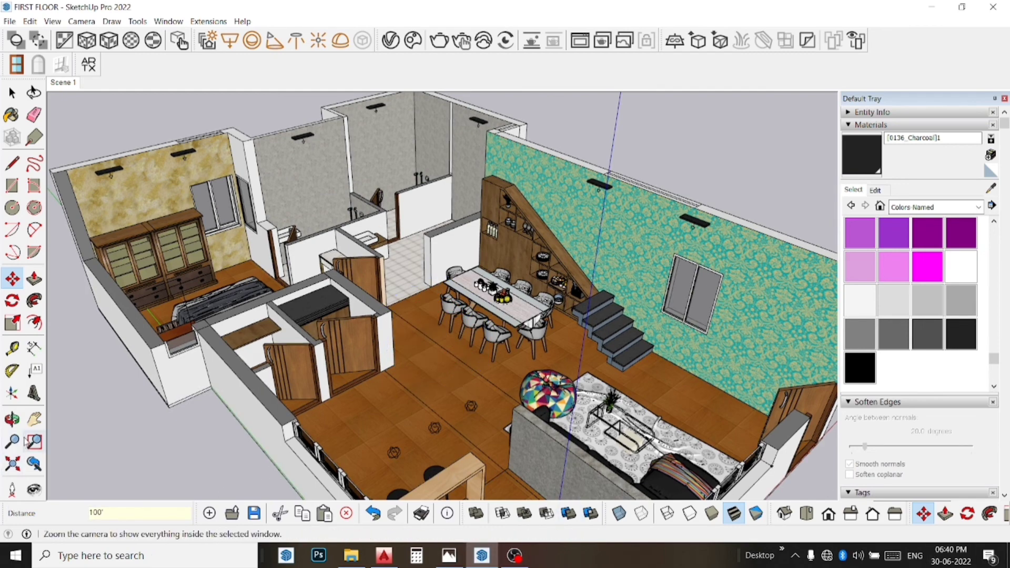
- Zoom out to bring the sphere light floating above the house into view
click(34, 419)
scroll(426, 418, down, 2)
scroll(426, 421, down, 3)
scroll(426, 420, down, 2)
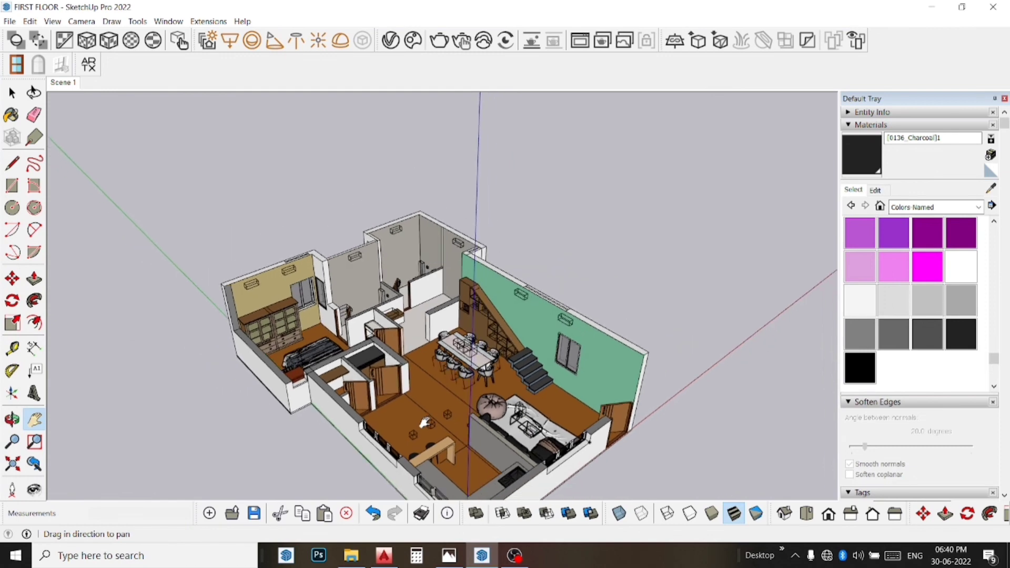
scroll(425, 423, down, 2)
scroll(424, 421, down, 3)
scroll(423, 410, down, 2)
scroll(422, 394, down, 1)
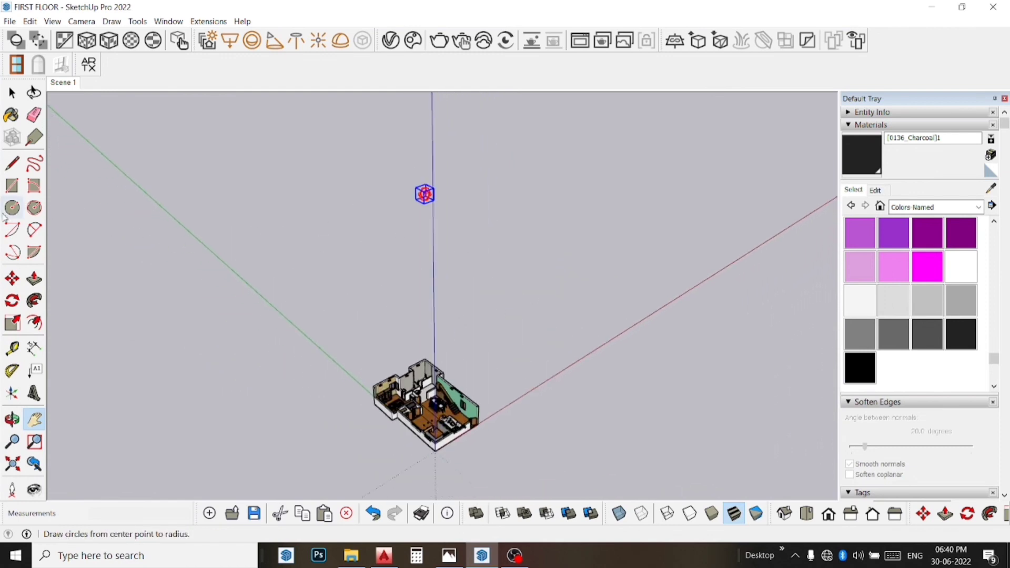
- Scale the sphere light up about 7.16 times, deselect it and return to Scene 1
click(13, 323)
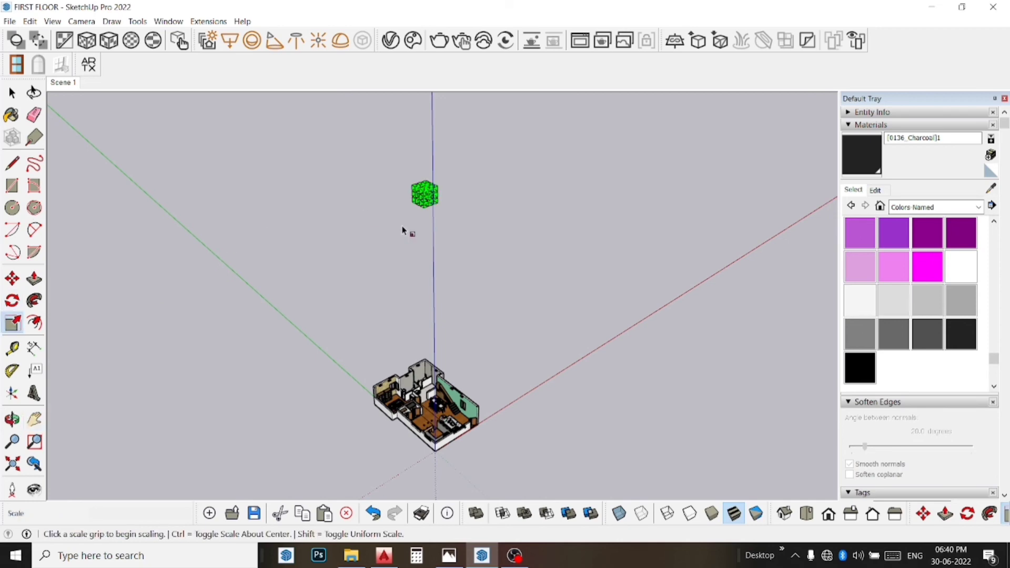
drag(424, 212, 388, 270)
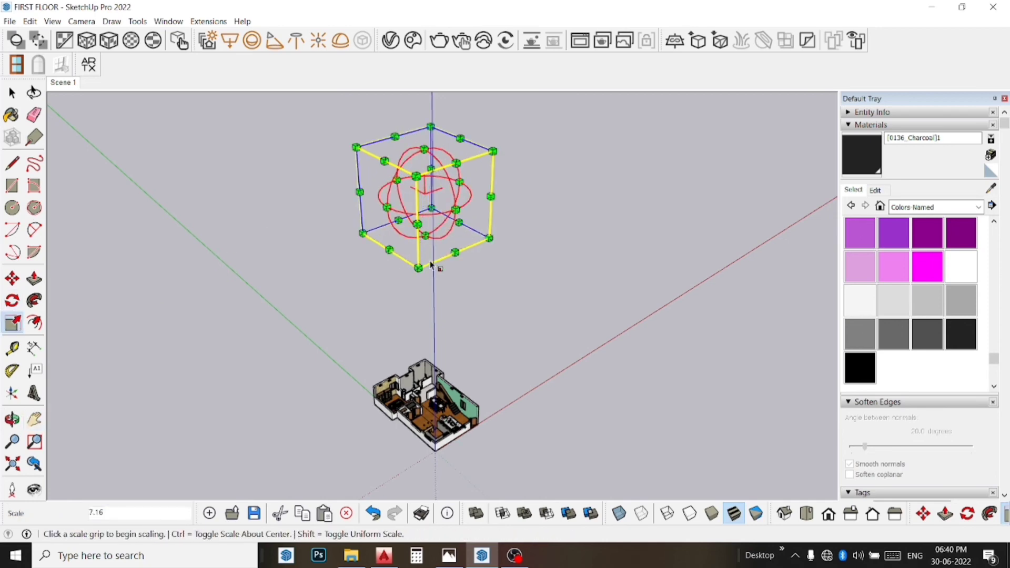
key(space)
click(511, 277)
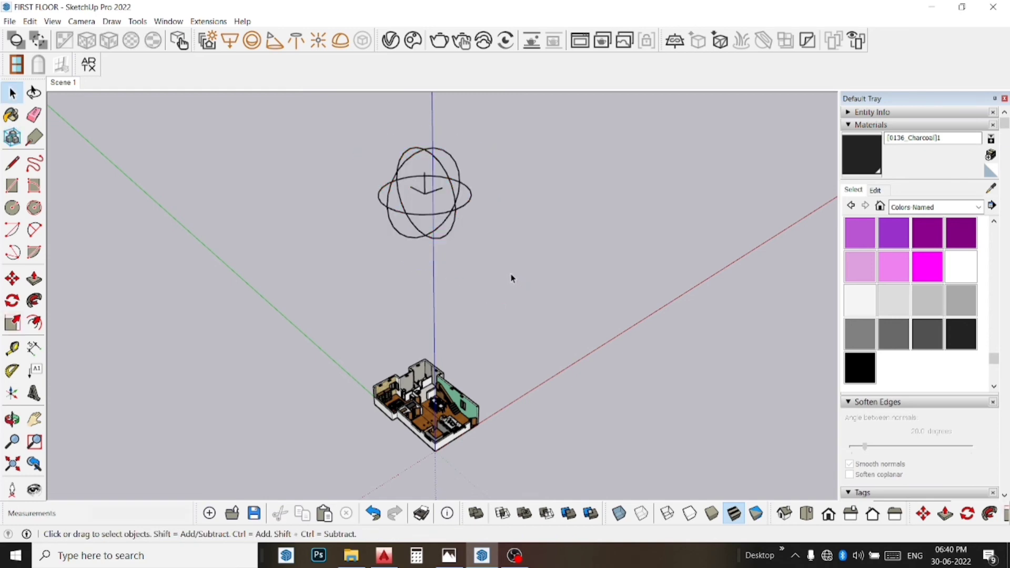
click(61, 83)
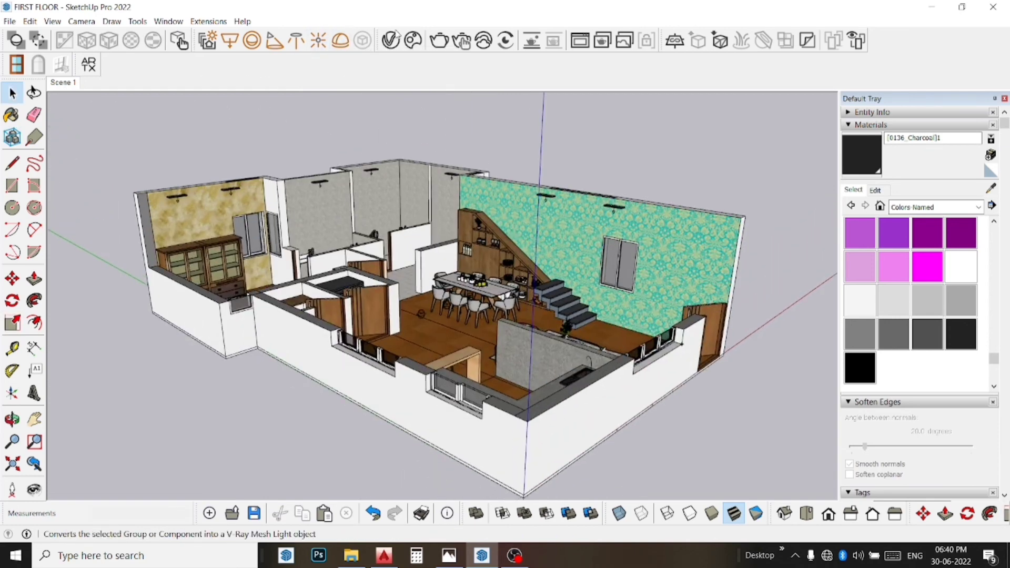
- Switch off SunLight in the V-Ray Asset Editor's Lights list and show the render Settings
click(389, 39)
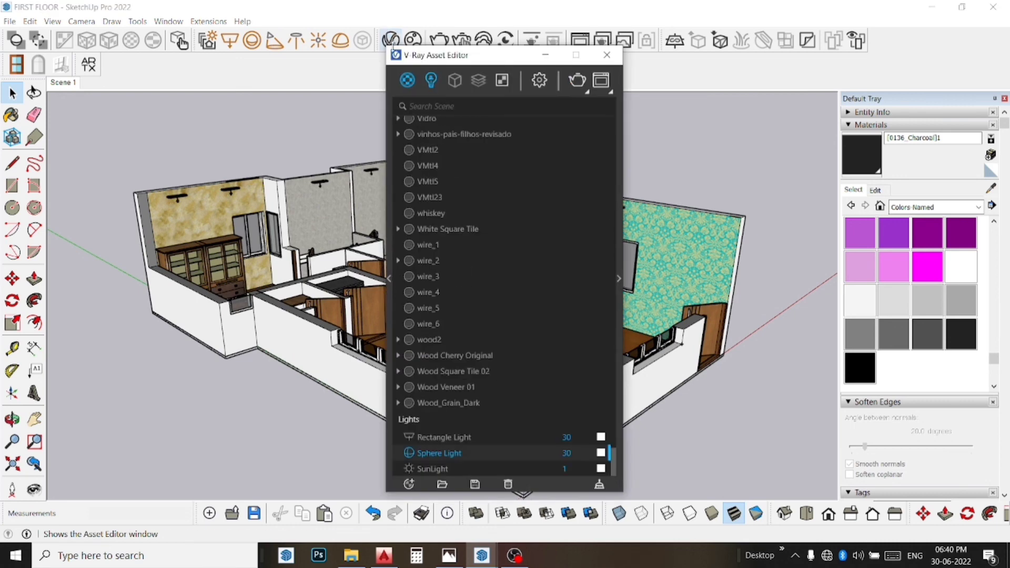
click(435, 82)
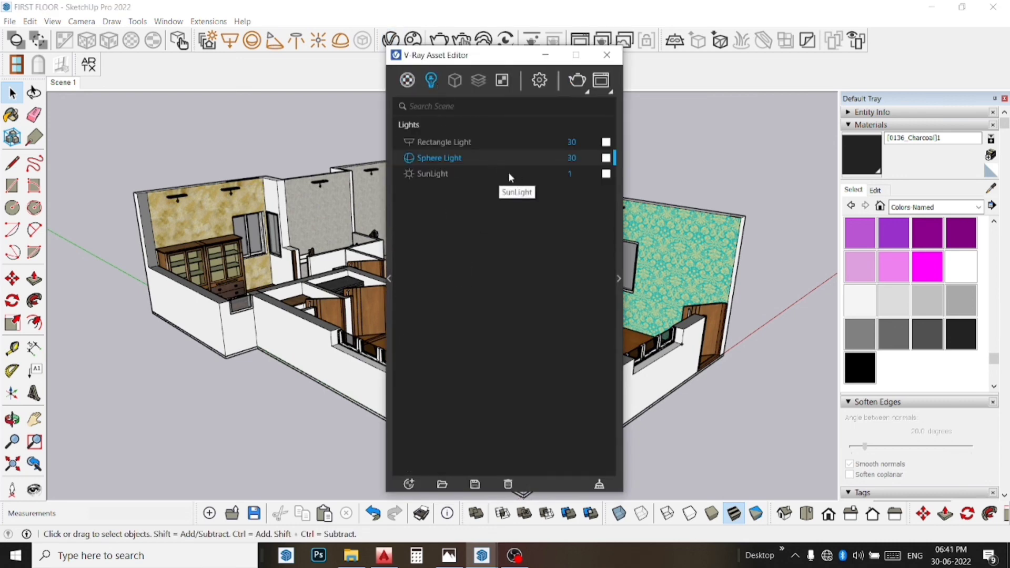
click(541, 173)
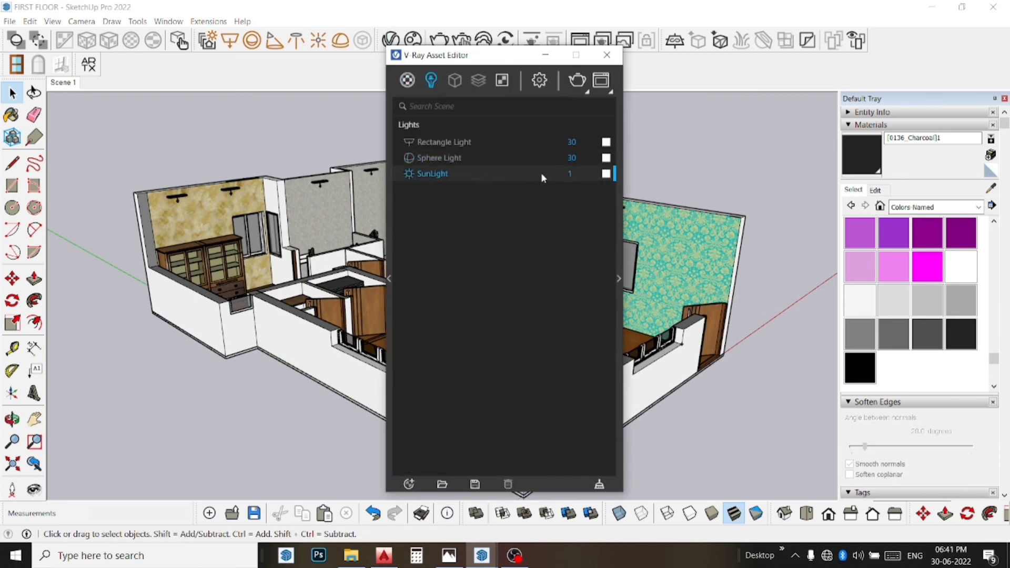
click(619, 279)
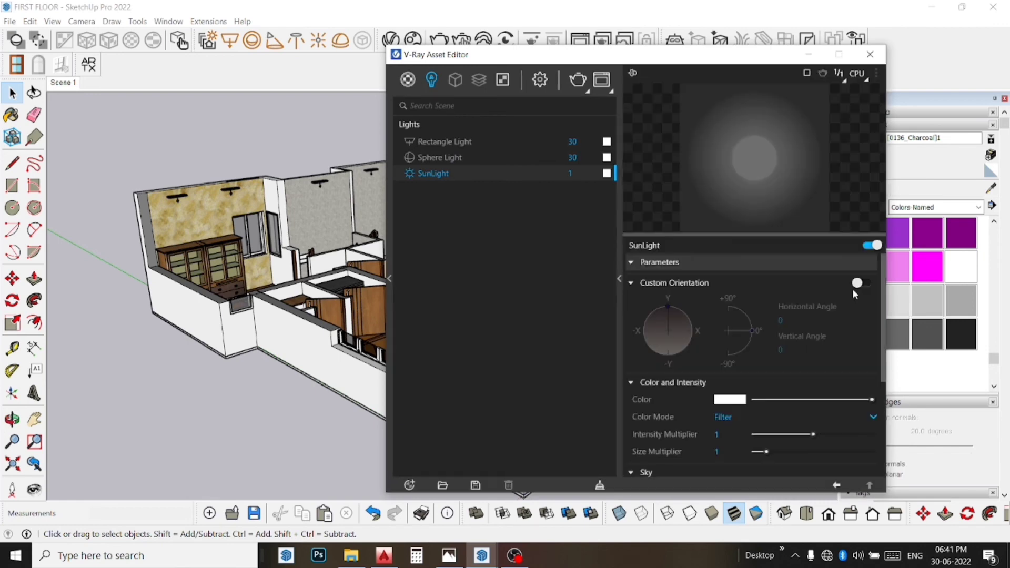
click(870, 245)
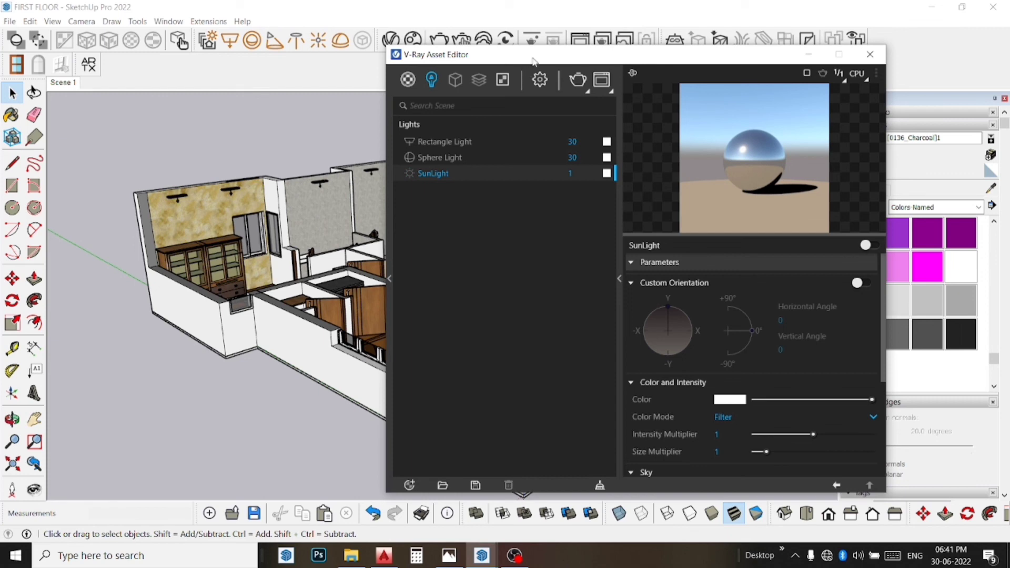
click(540, 80)
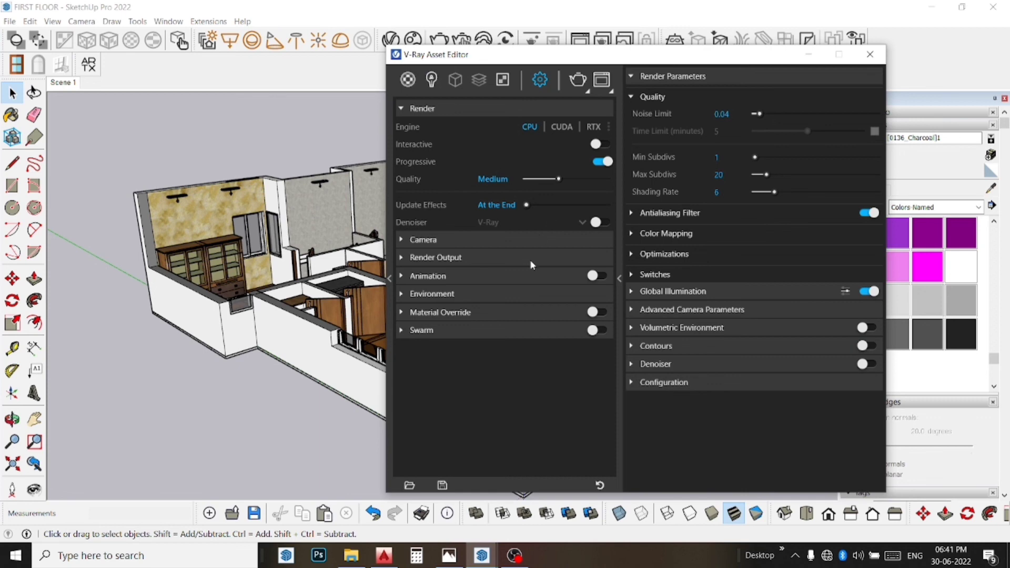
- Render with V-Ray at High+ quality with a 2000-pixel image height (3556 × 2000)
click(529, 260)
click(586, 90)
click(583, 110)
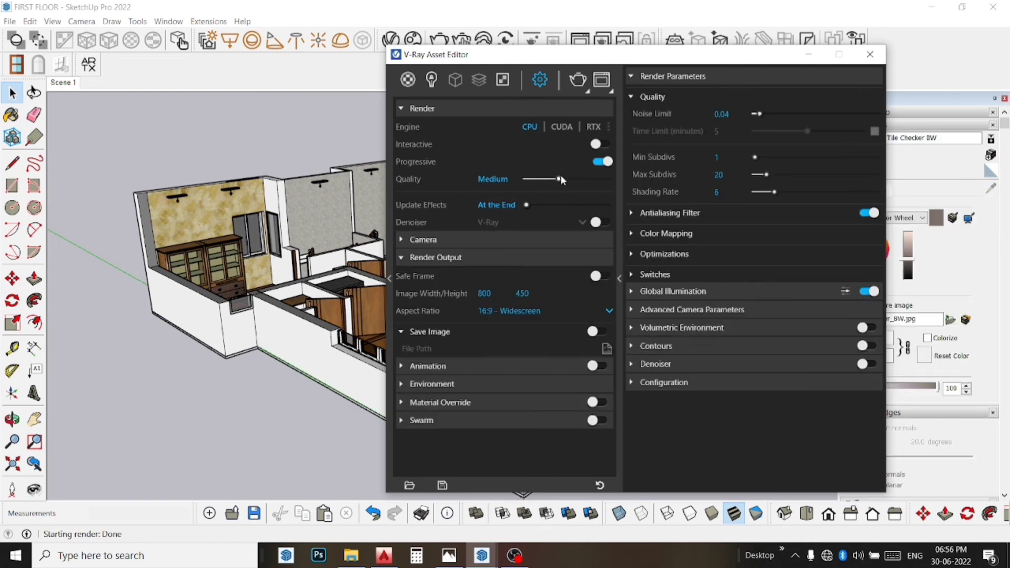
drag(561, 178, 616, 163)
click(522, 294)
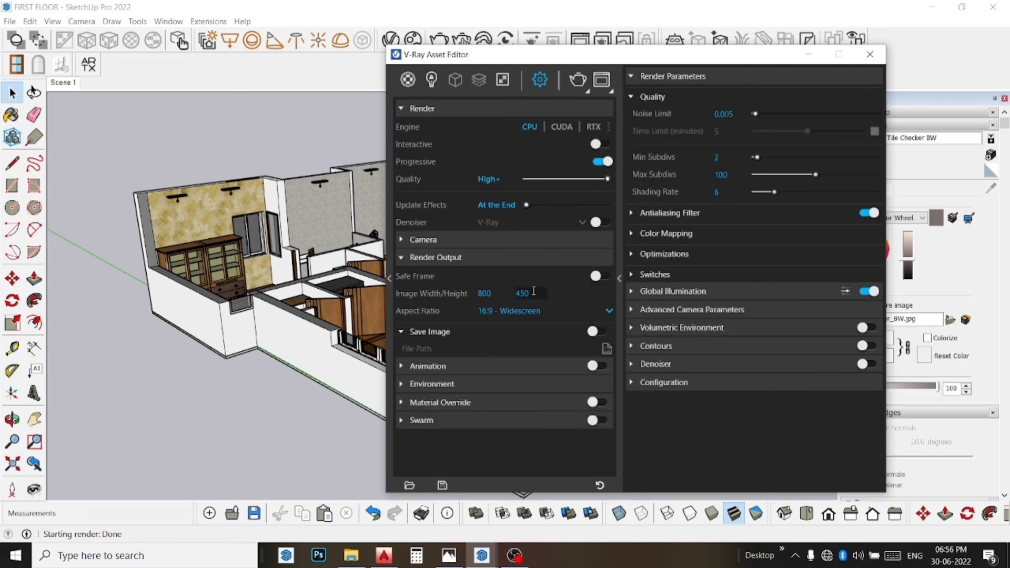
text(2)
text(000)
key(Return)
click(579, 80)
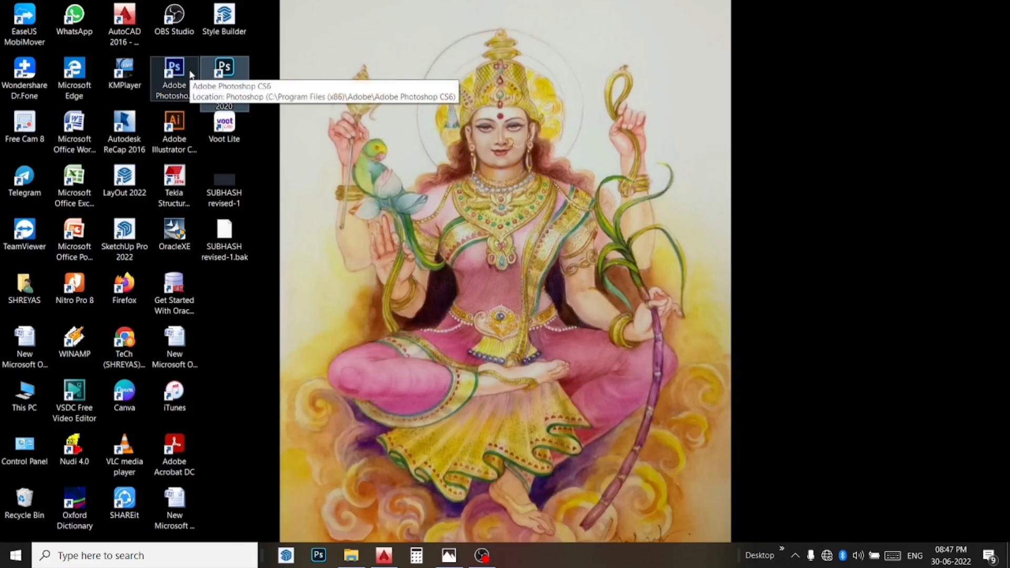
- Launch Photoshop CS6 and create a new 40 × 30-inch document
double_click(174, 79)
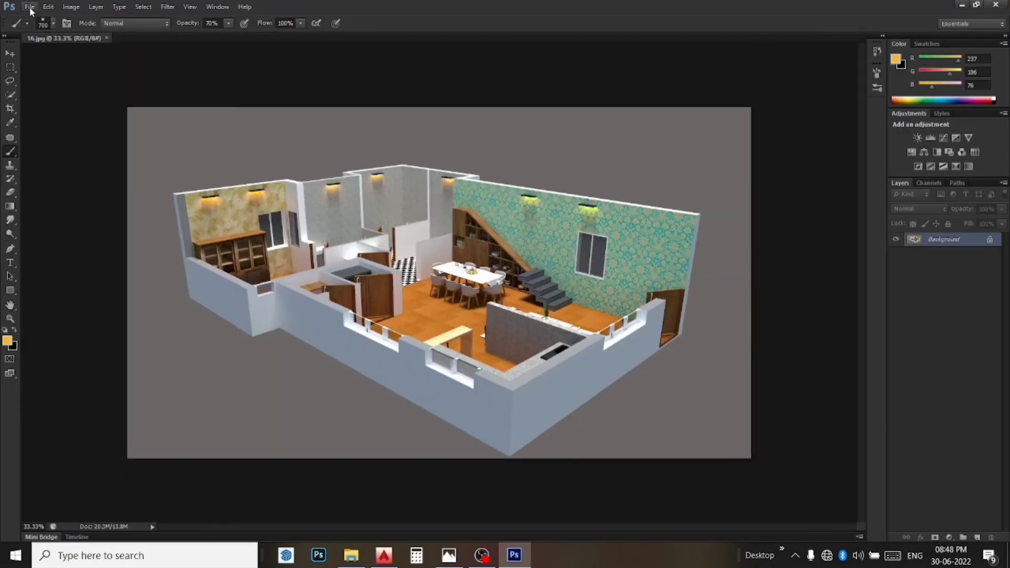
click(30, 7)
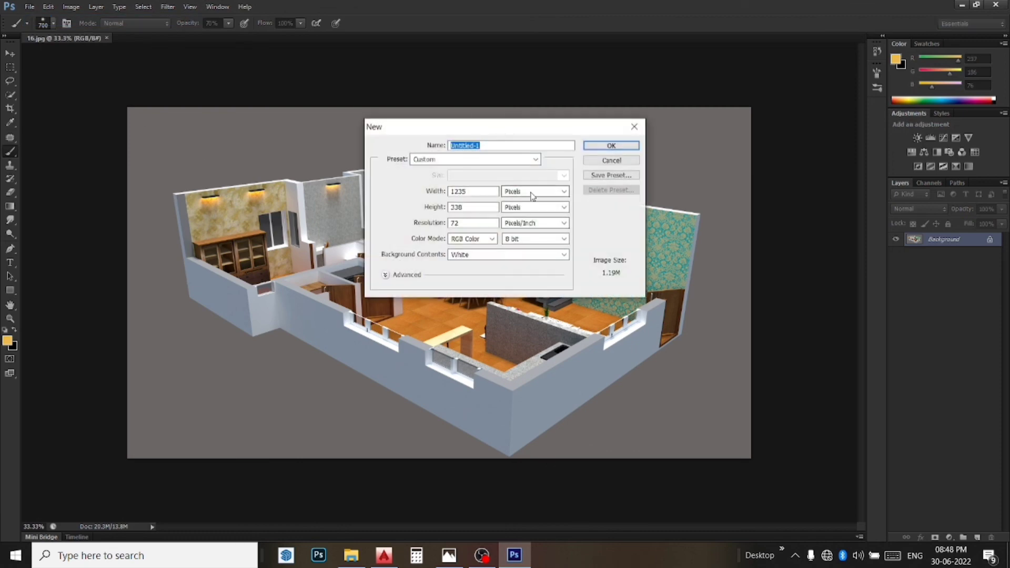
click(547, 191)
click(518, 213)
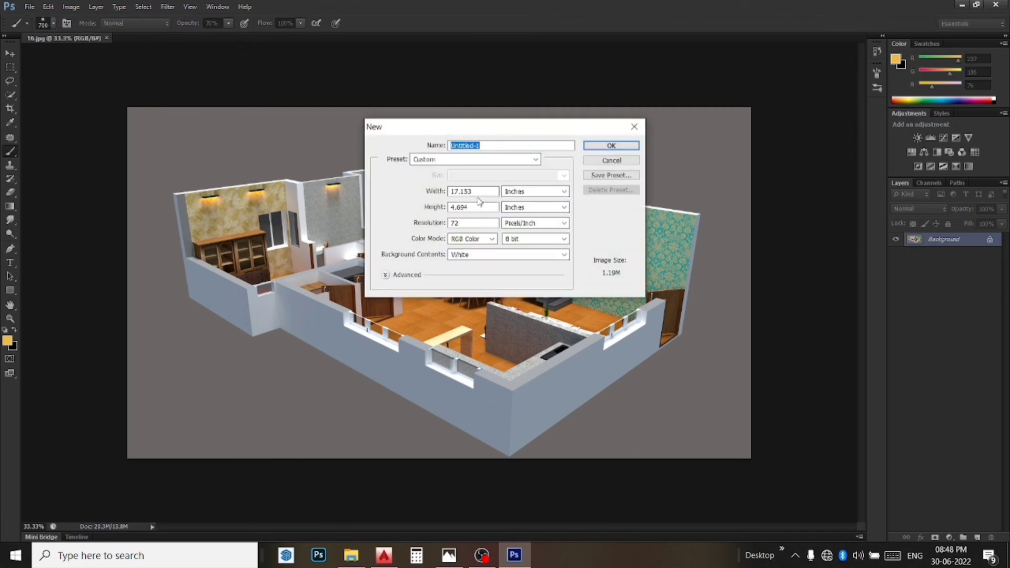
double_click(476, 191)
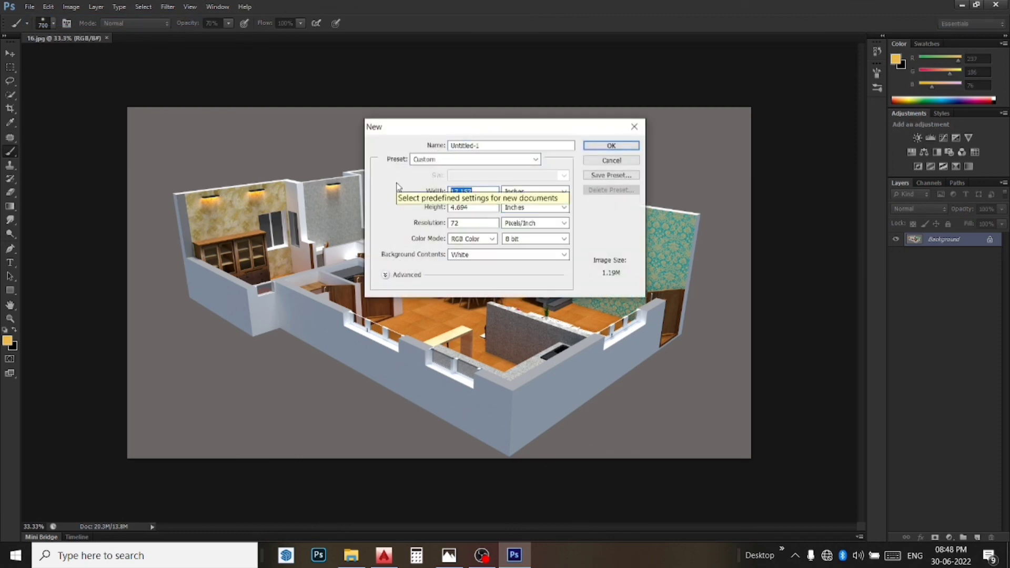
text(40)
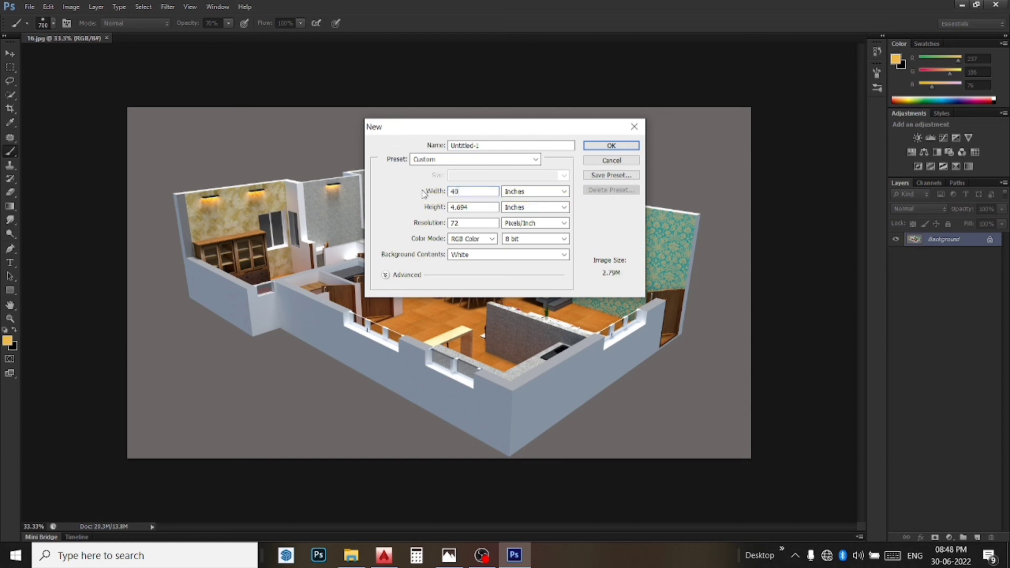
drag(483, 205, 395, 206)
text(30)
click(611, 146)
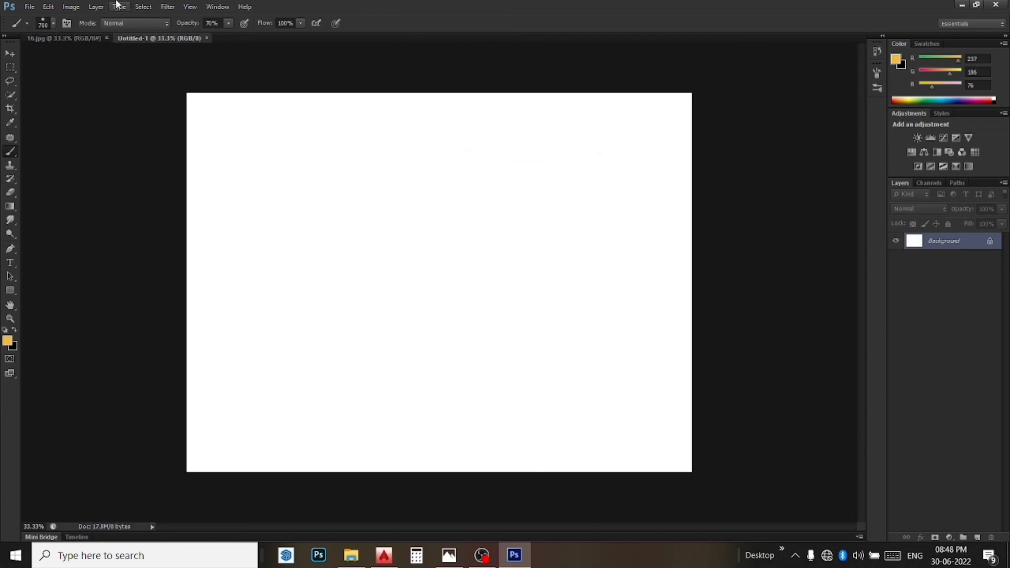
- Add a black Solid Color fill layer, then return to the 16.jpg render
click(950, 537)
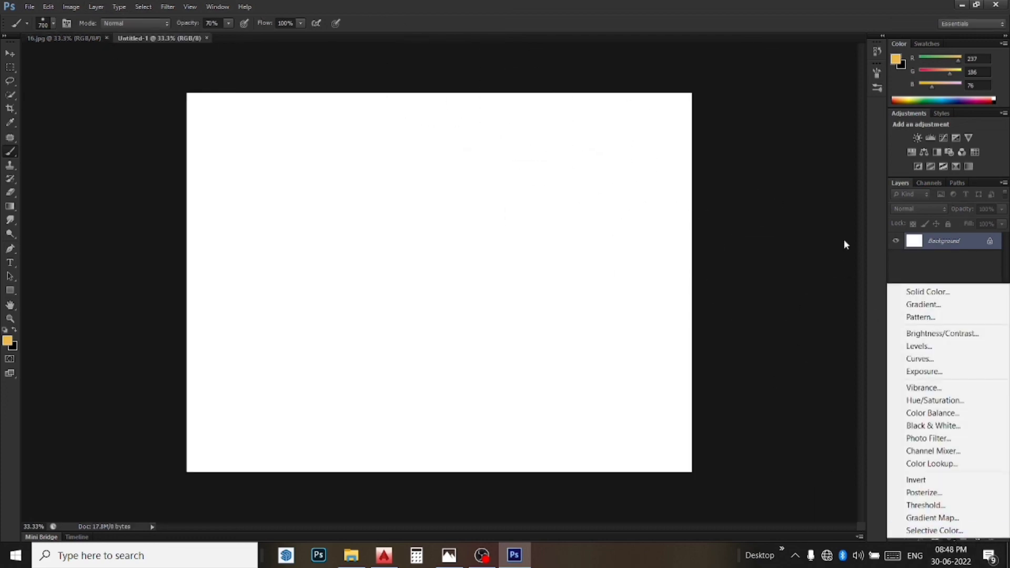
click(927, 292)
click(732, 427)
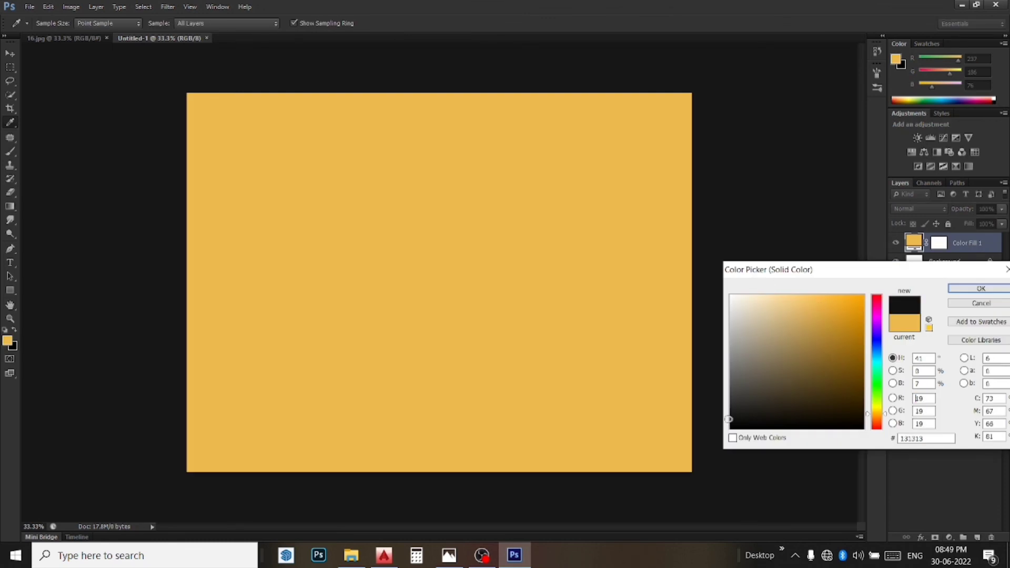
click(971, 289)
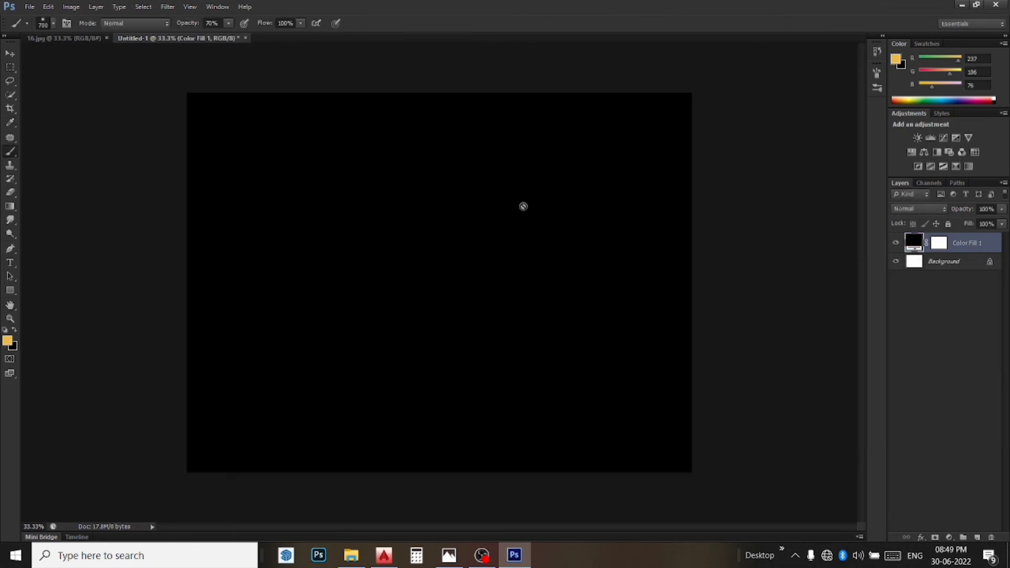
click(53, 38)
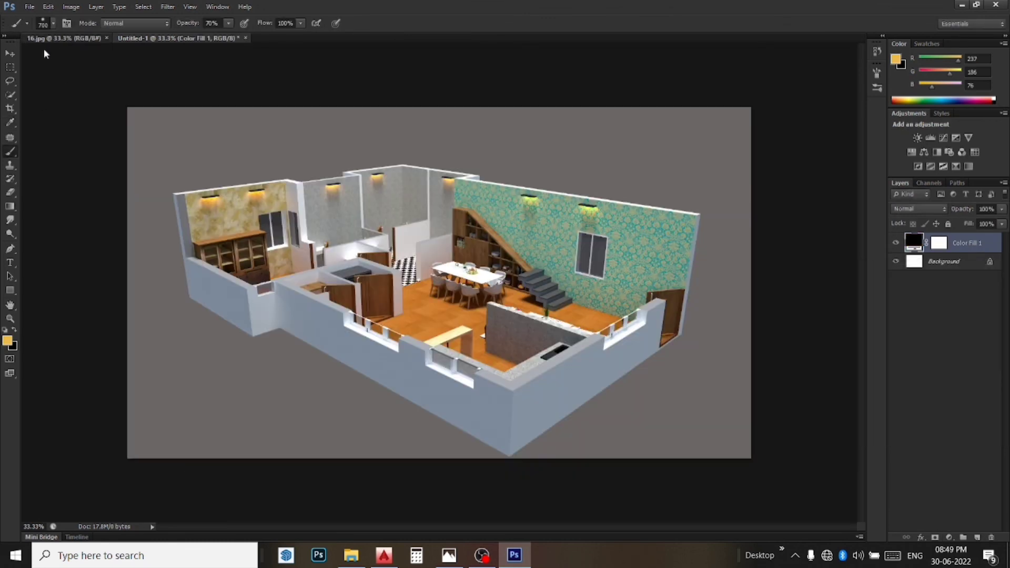
- Quick-select the house, refine the edge, and drag it onto the black Untitled-1 document
click(11, 98)
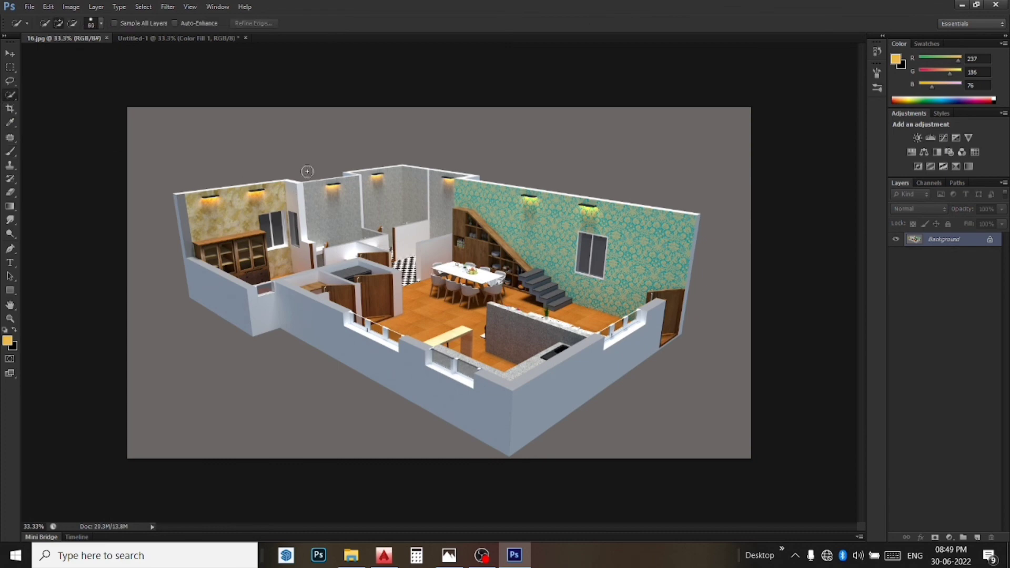
key(bracketright)
key(bracketright)
key(bracketright)
key(bracketright)
key(bracketright)
key(bracketright)
drag(312, 226, 666, 375)
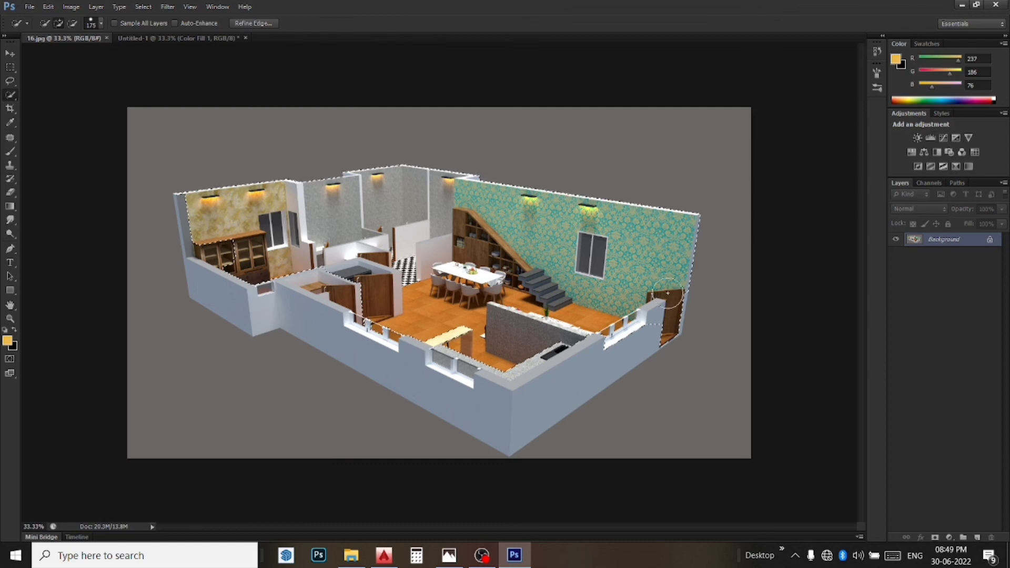
key(bracketleft)
key(bracketleft)
key(bracketleft)
key(ctrl+alt+r)
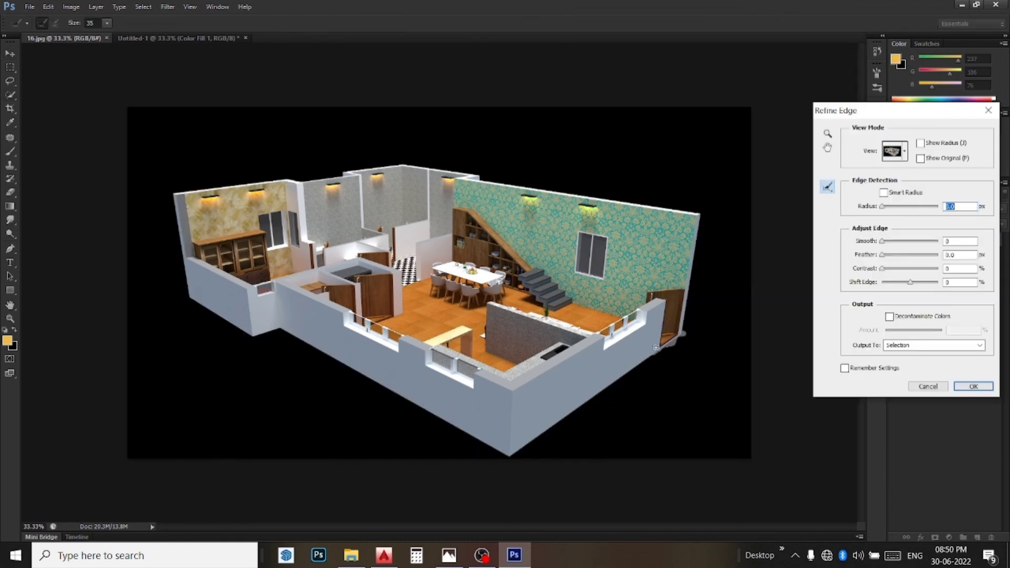
key(Tab)
key(Return)
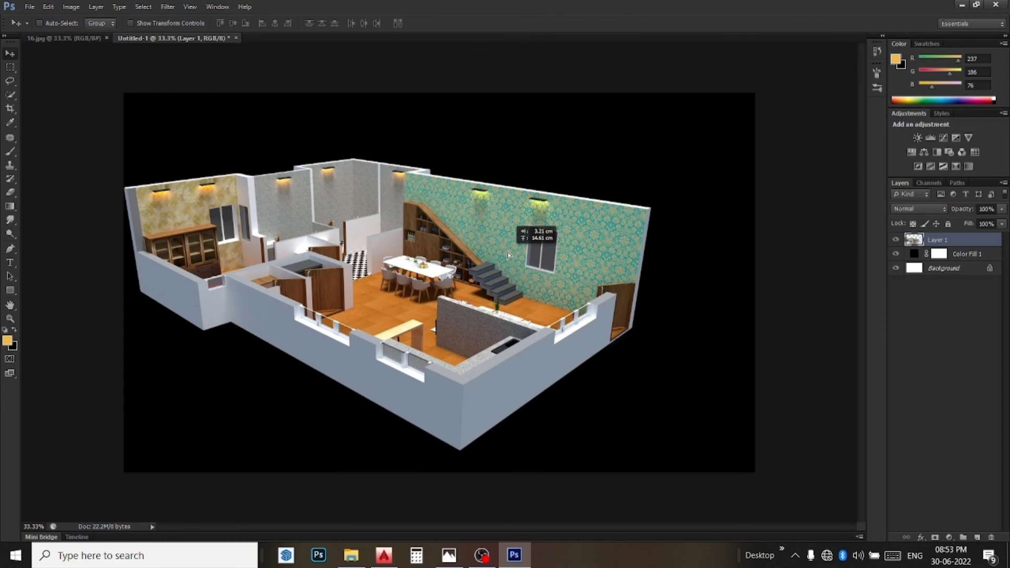
drag(508, 251, 553, 241)
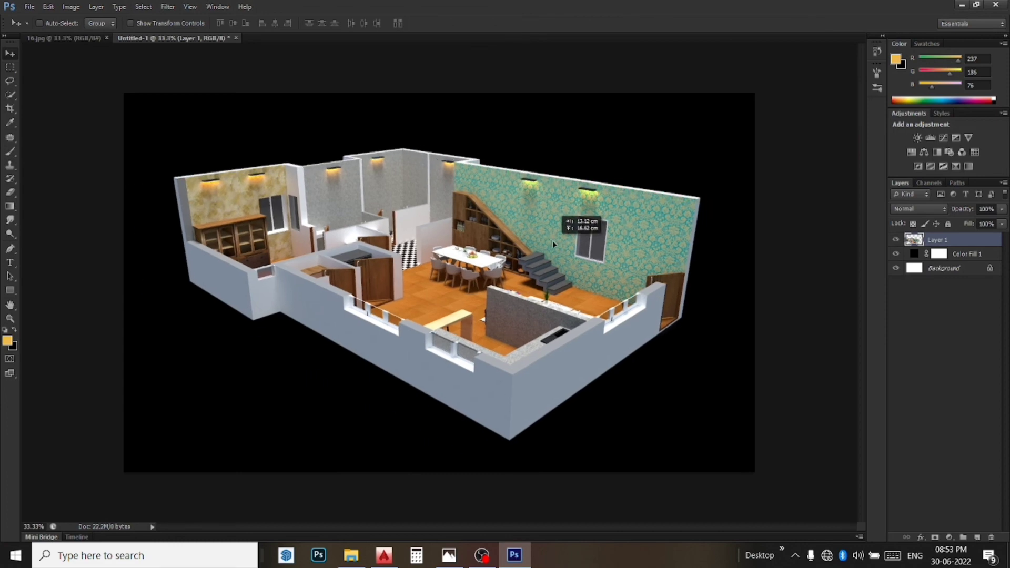
drag(553, 241, 551, 240)
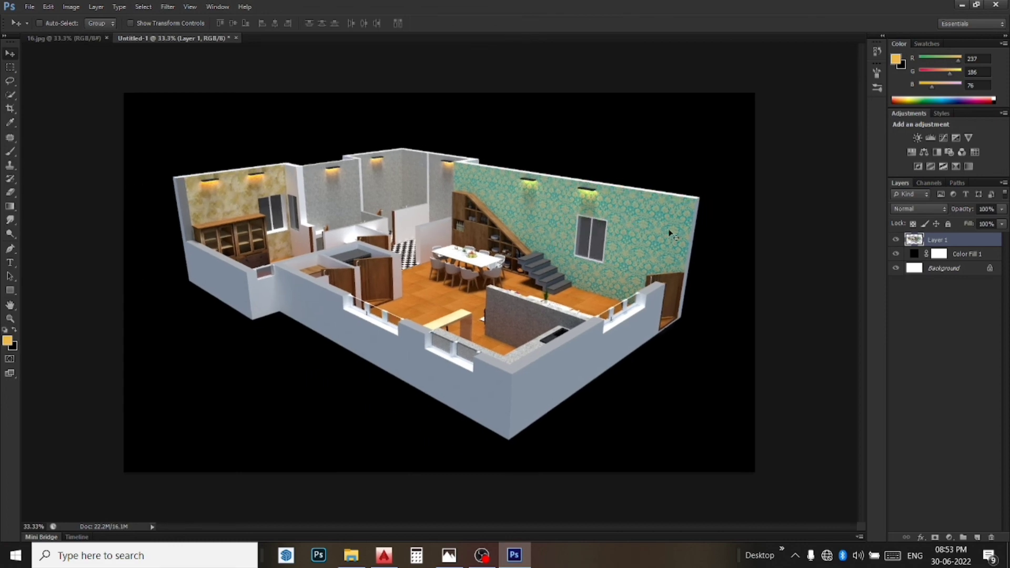